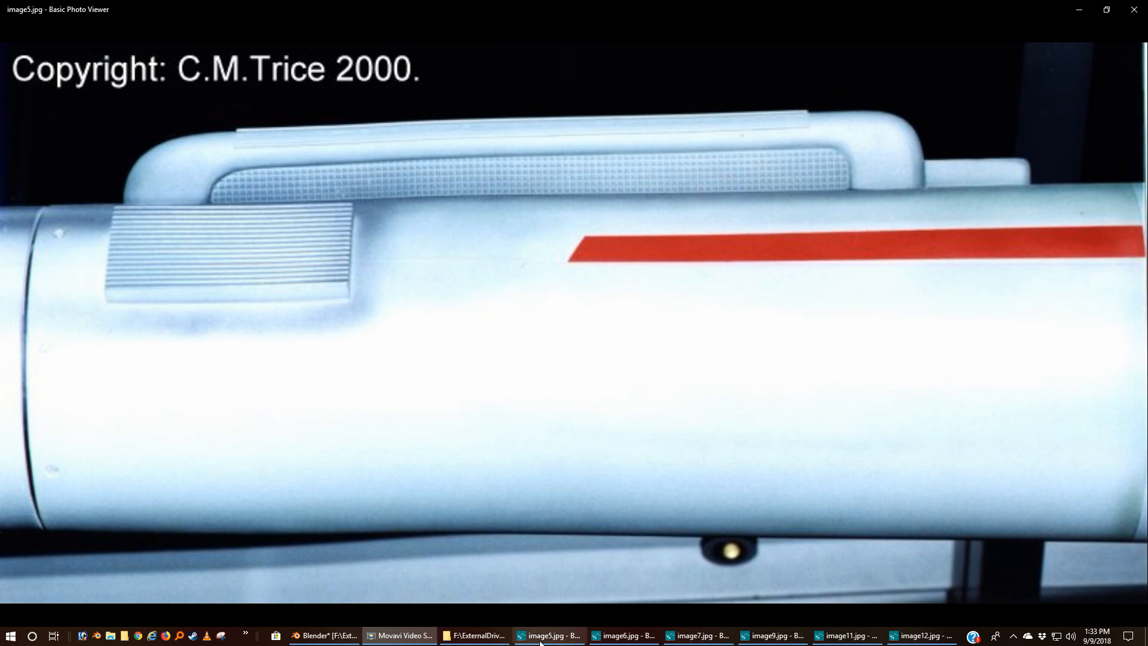
# Review the nacelle detail reference photos image6, image7, image9, image11 and image12
pyautogui.click(621, 635)
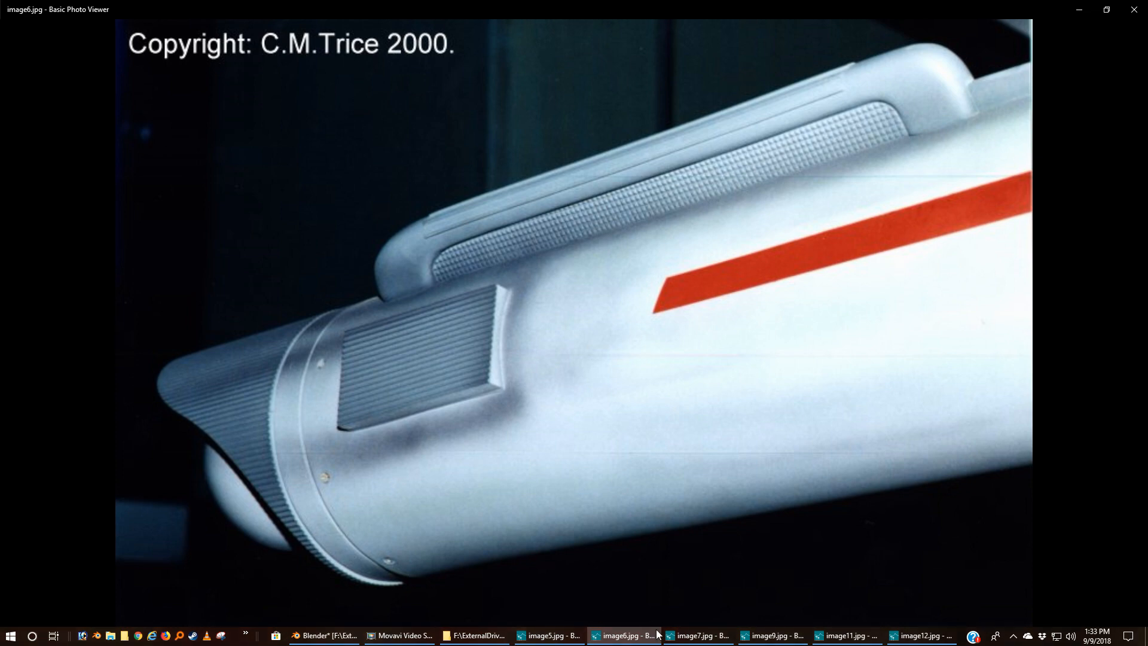
pyautogui.click(722, 636)
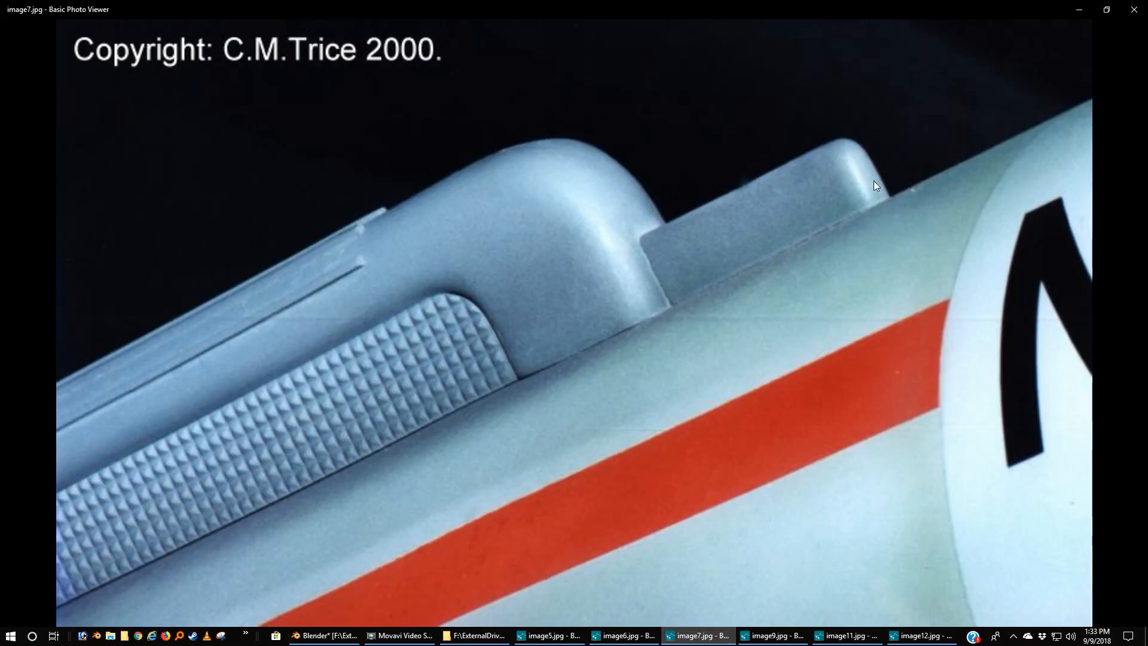
pyautogui.click(777, 636)
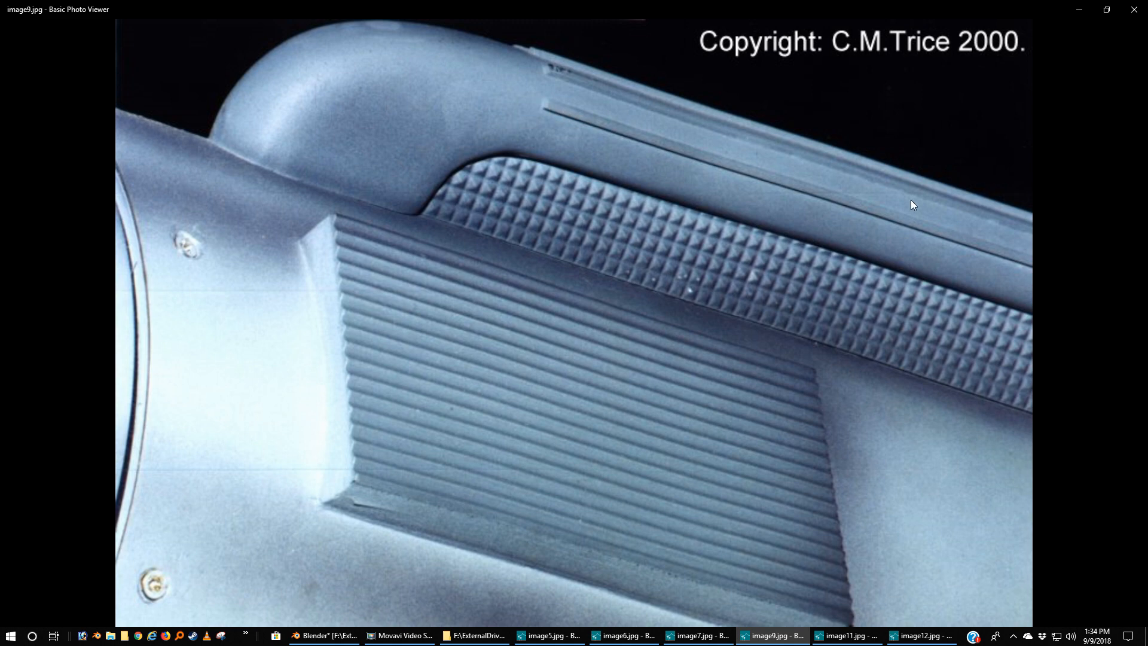
pyautogui.click(852, 638)
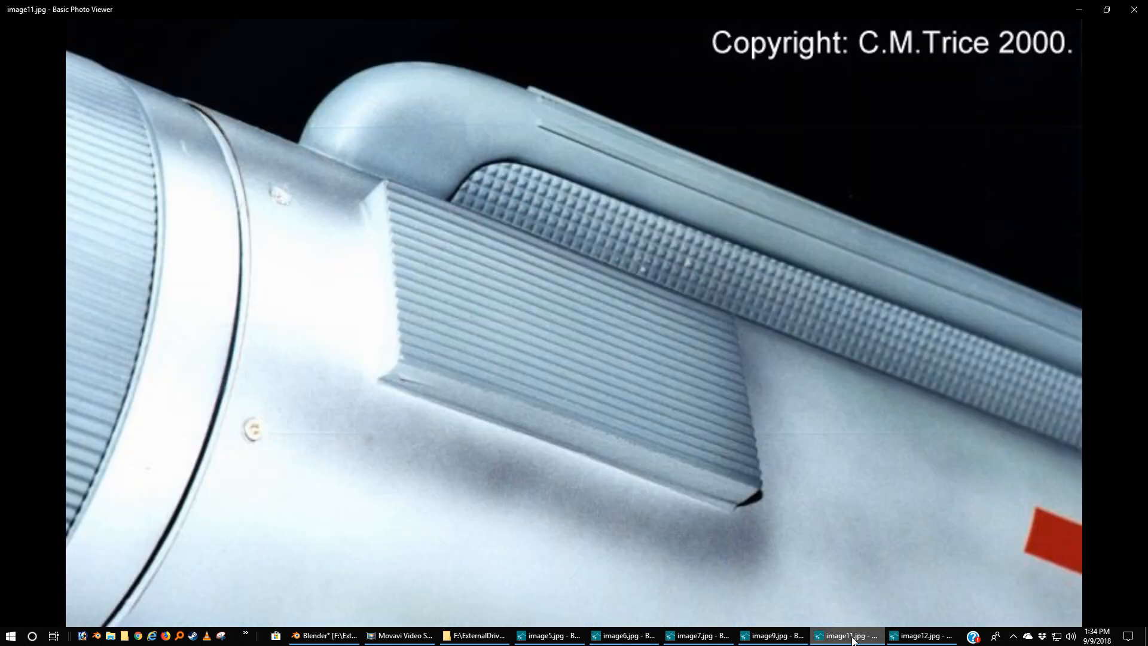
pyautogui.click(915, 638)
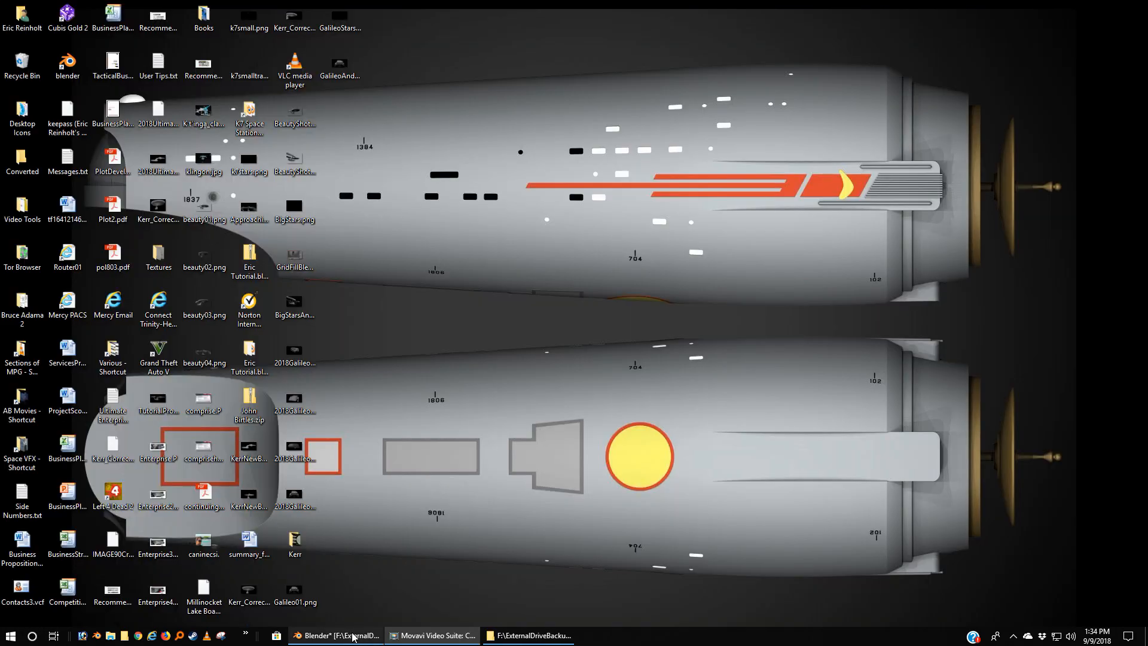
# Switch to Blender and snap the 3D cursor to the scene center
pyautogui.click(338, 635)
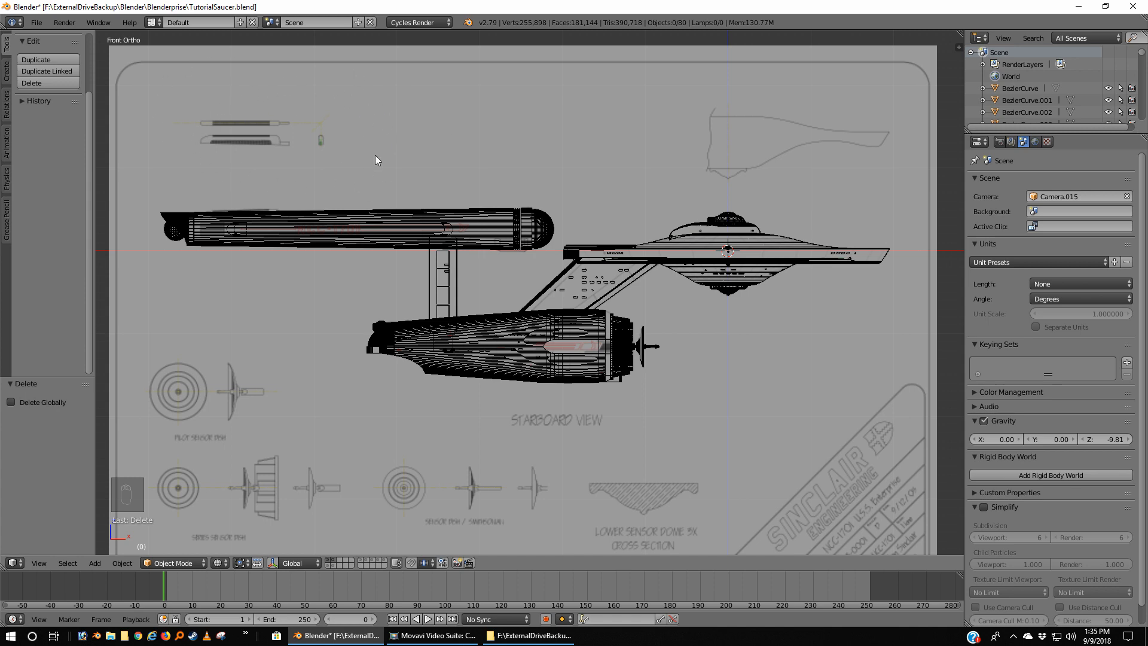
pyautogui.keyDown('shift'); pyautogui.moveTo(316, 165); pyautogui.dragTo(407, 235, button='middle'); pyautogui.keyUp('shift')
pyautogui.hotkey('shift', 's')
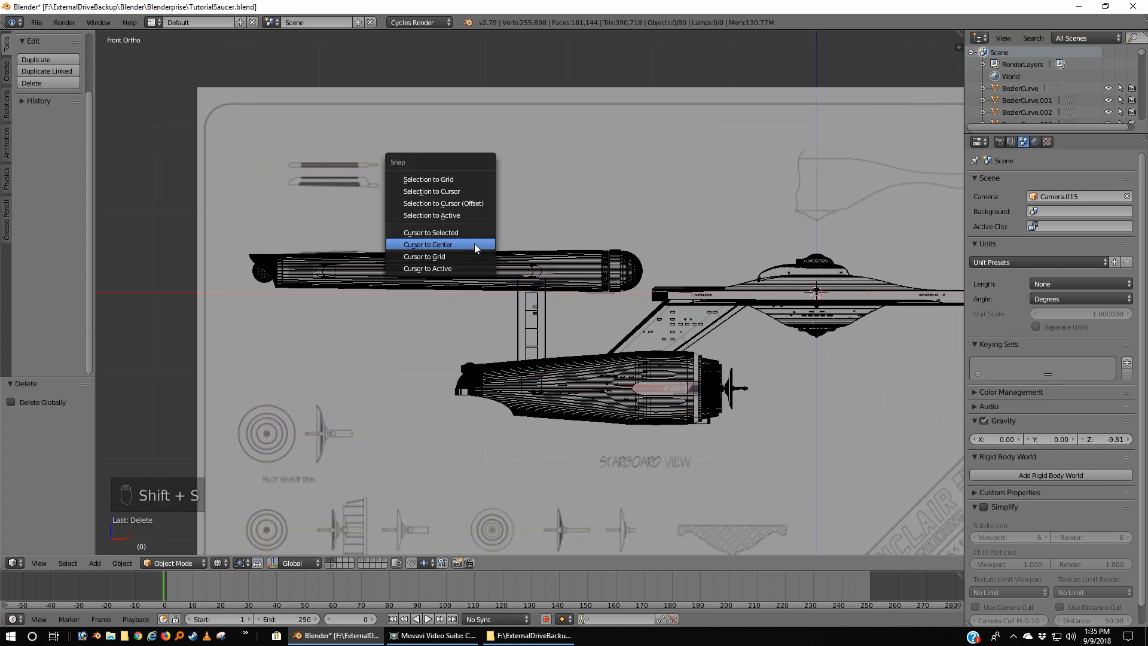
pyautogui.click(442, 244)
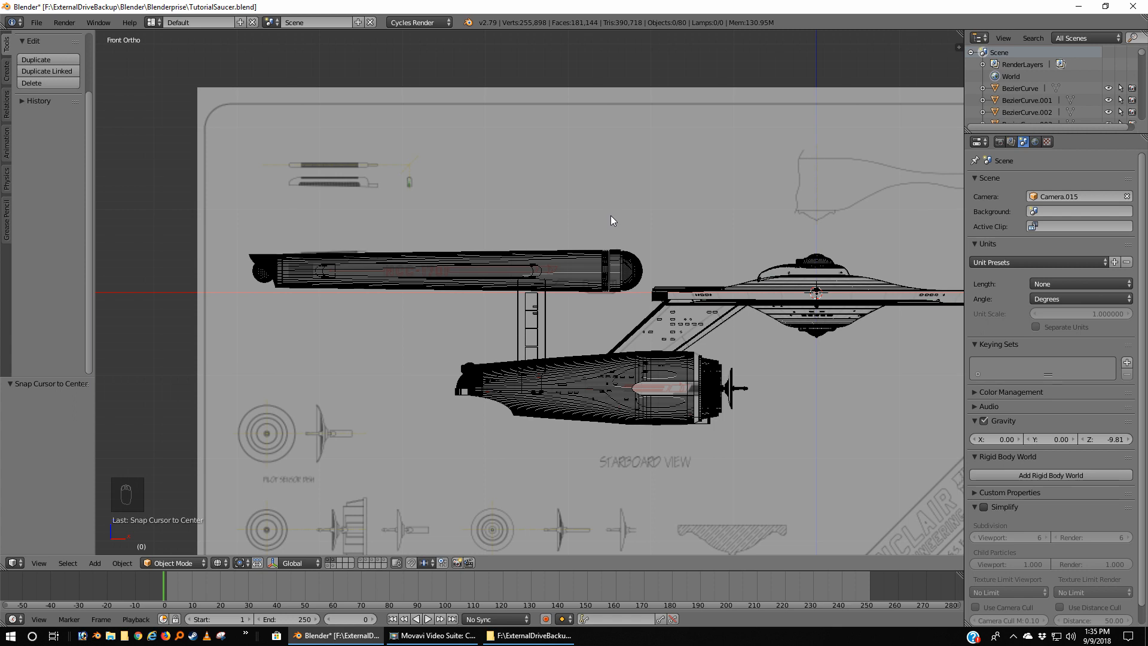
# Add a UV sphere at the 3D cursor with 32 segments and 16 rings
pyautogui.hotkey('shift', 'a')
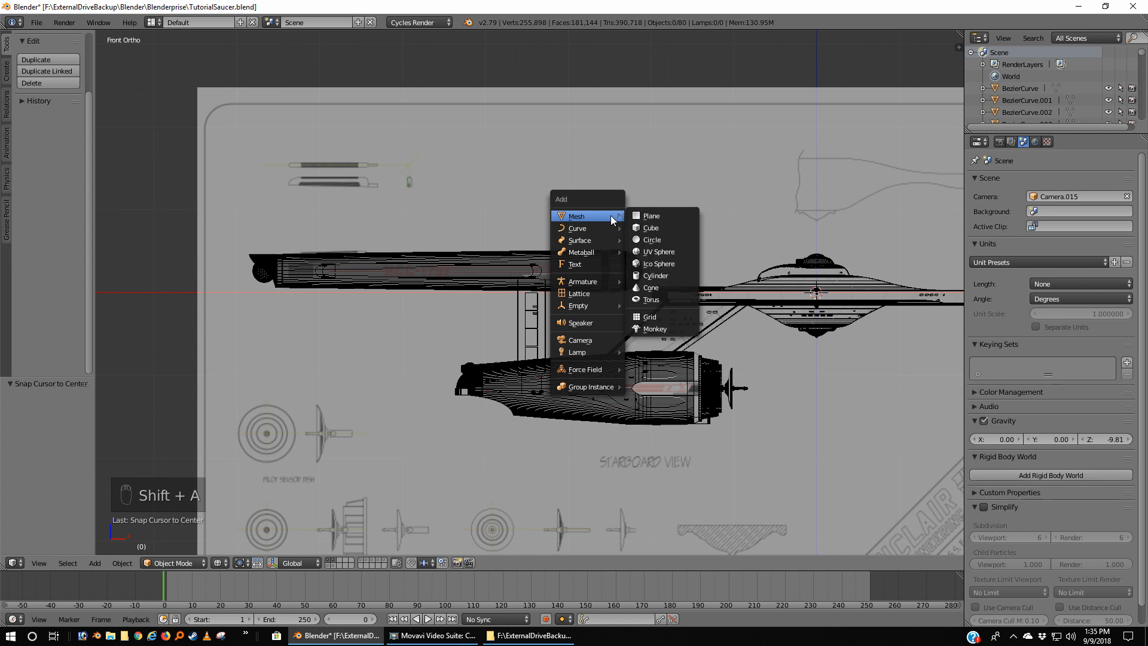
pyautogui.click(668, 253)
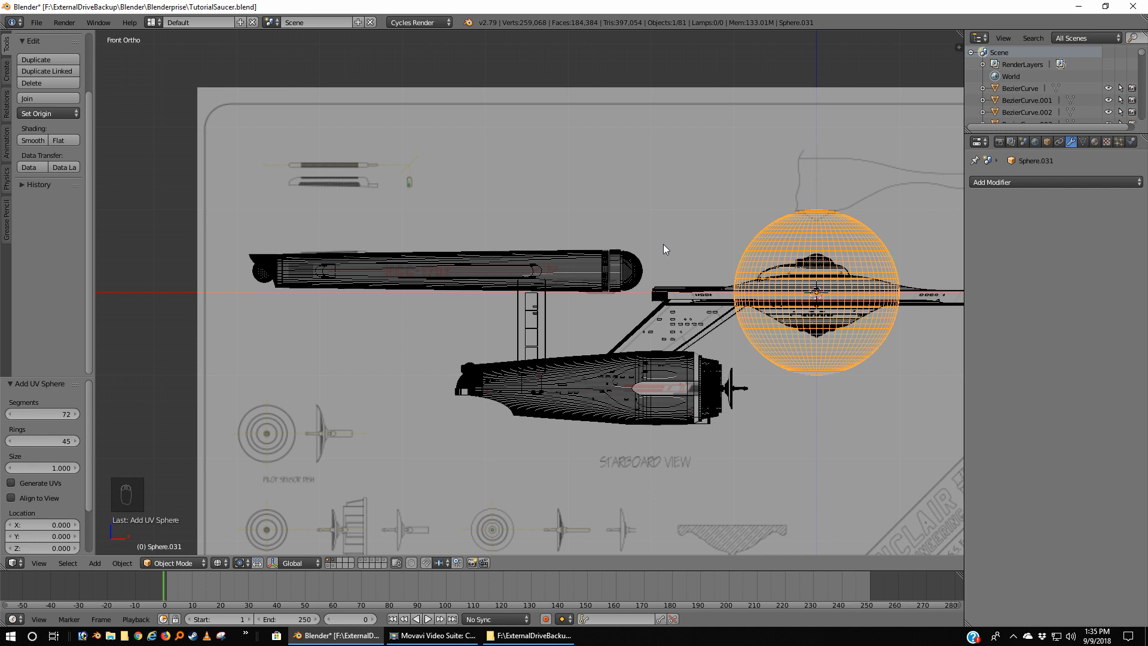
pyautogui.click(66, 413)
pyautogui.write('32')
pyautogui.press('Tab')
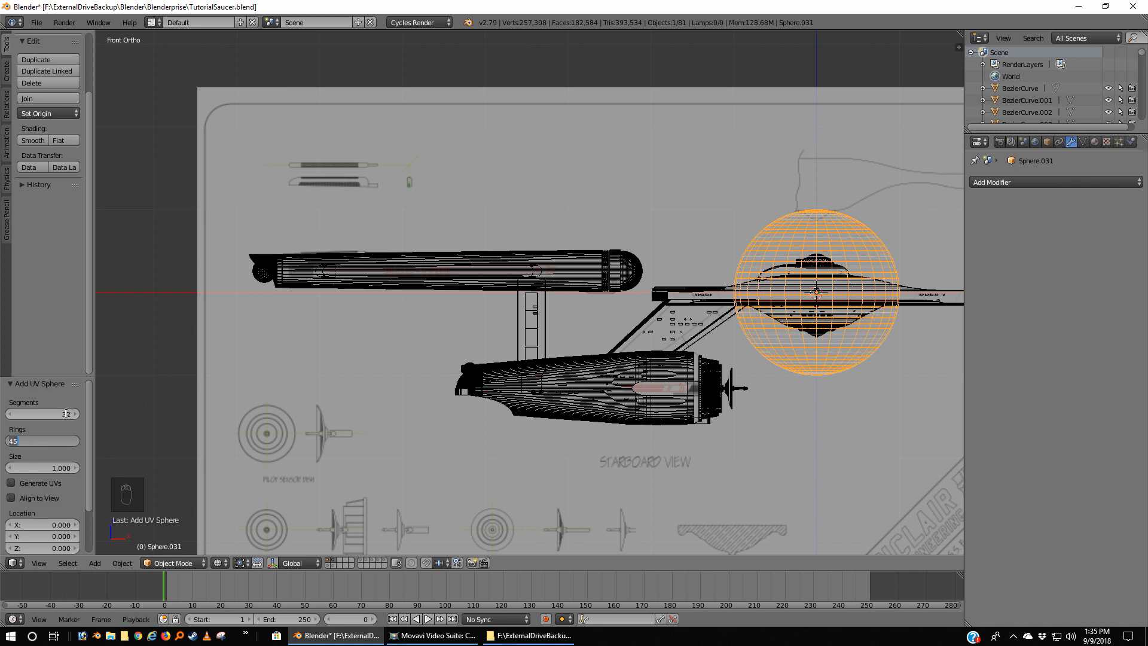
pyautogui.write('16')
pyautogui.press('Tab')
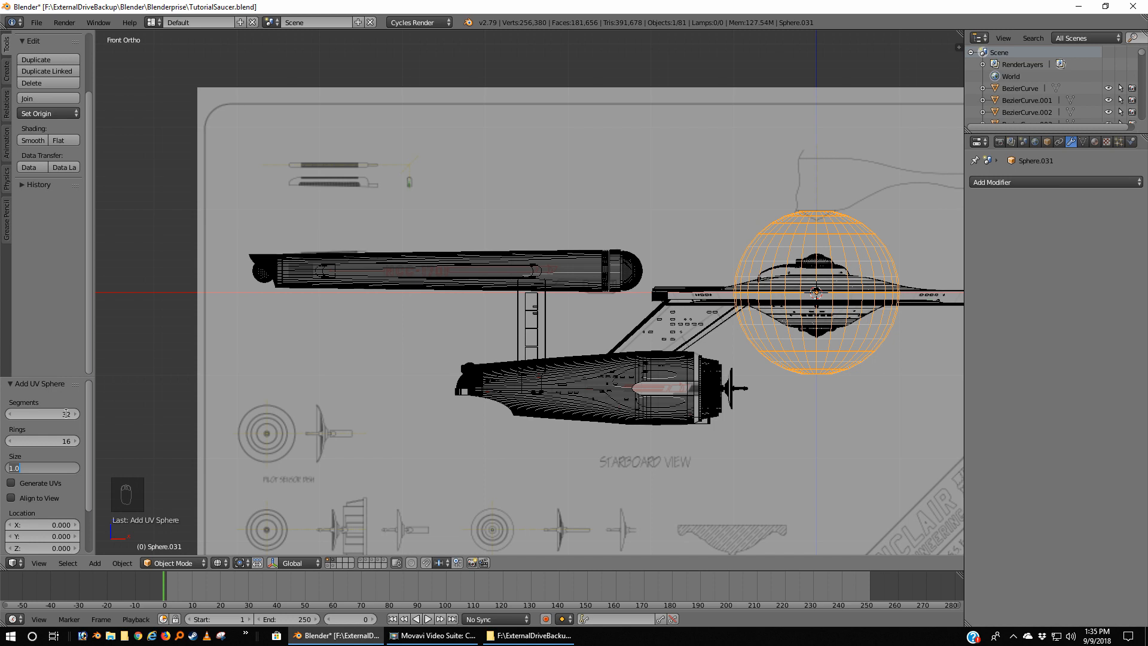
# Increase the new sphere's segment count to 36
pyautogui.click(72, 413)
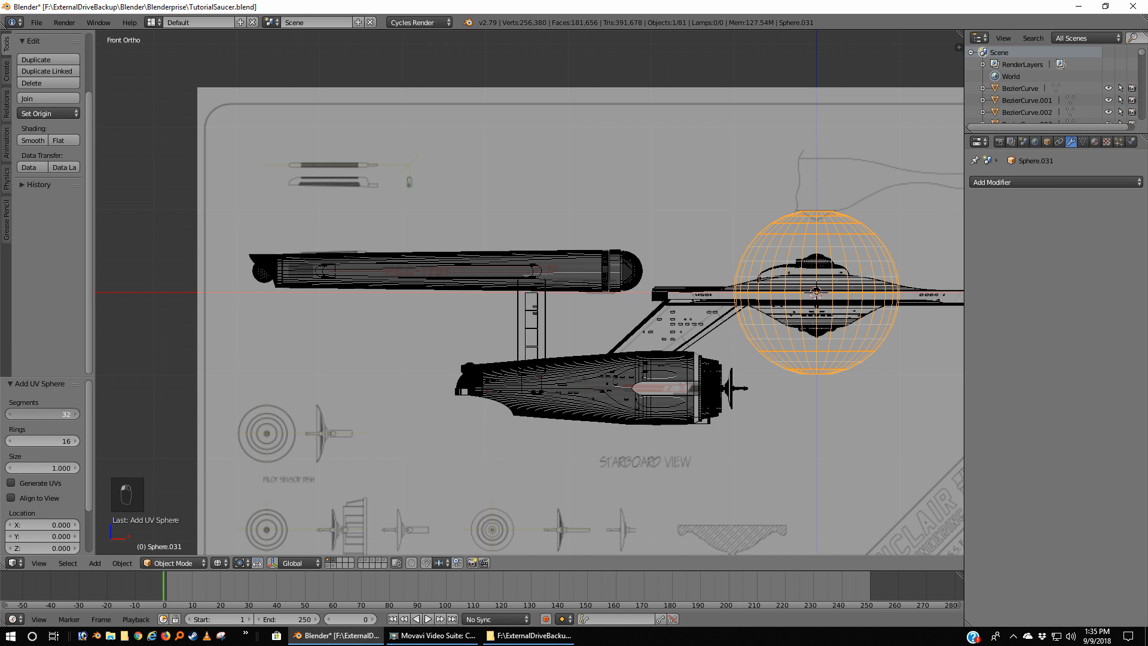
pyautogui.click(76, 414)
pyautogui.click(76, 414)
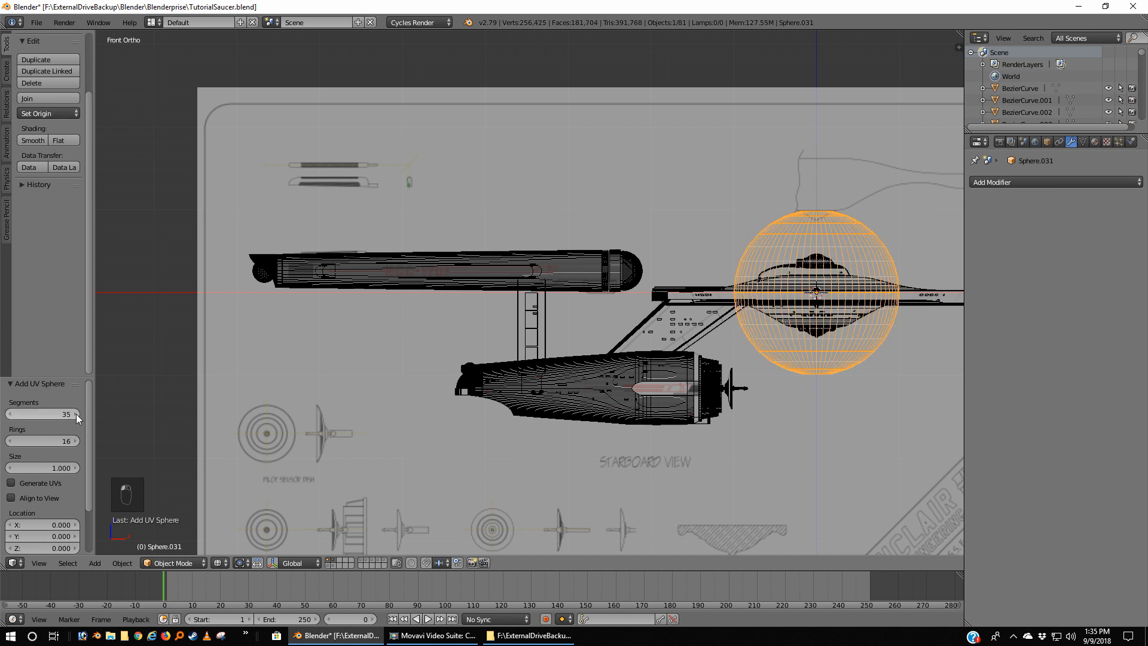
pyautogui.click(77, 414)
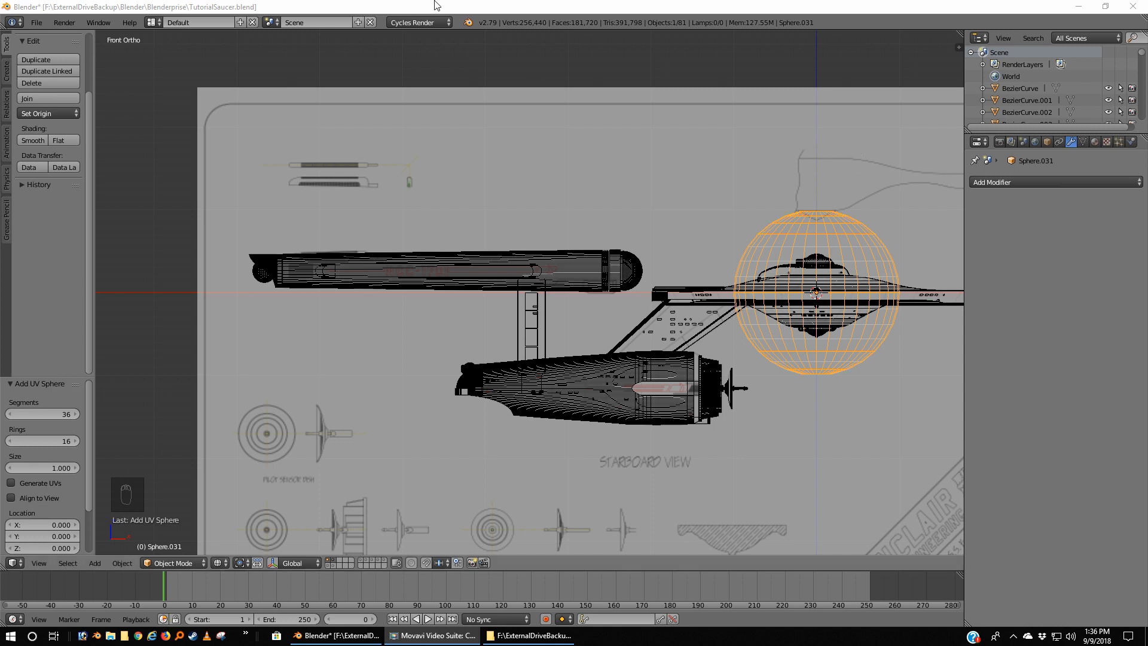
pyautogui.click(456, 11)
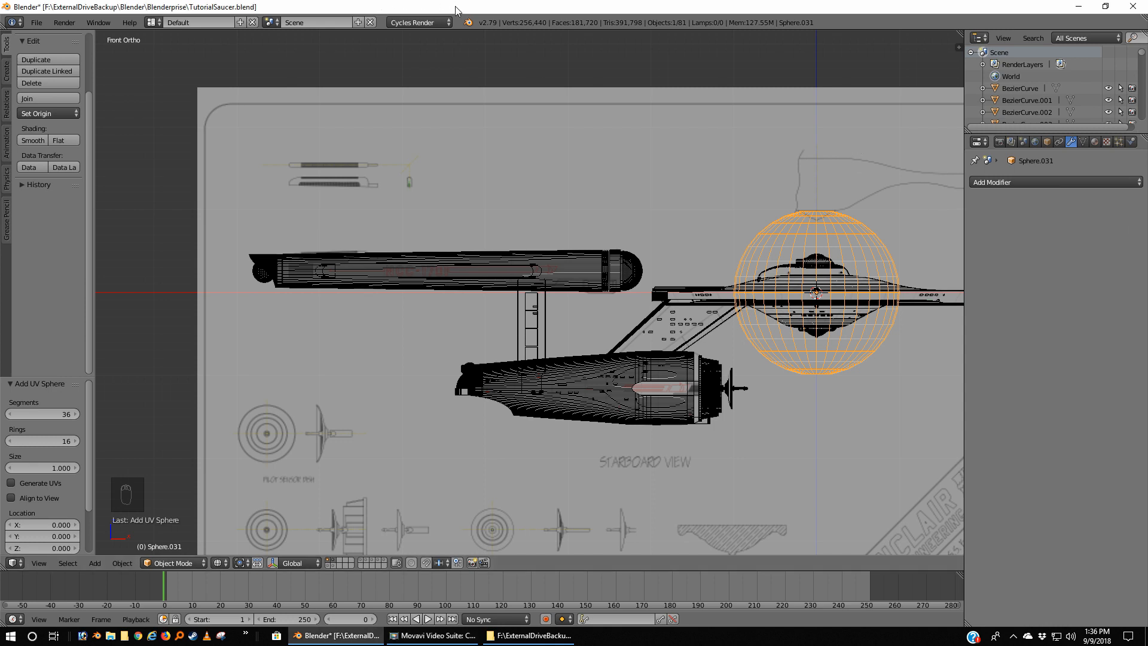
# Set the new sphere's ring count to 19
pyautogui.click(63, 439)
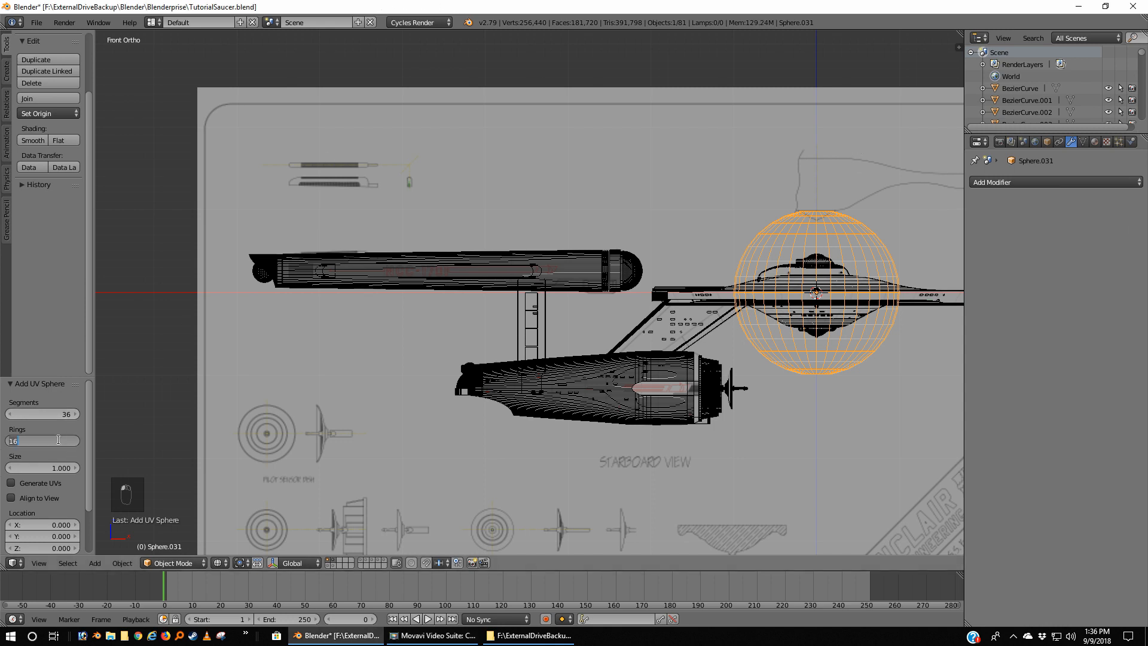
pyautogui.write('18')
pyautogui.press('Return')
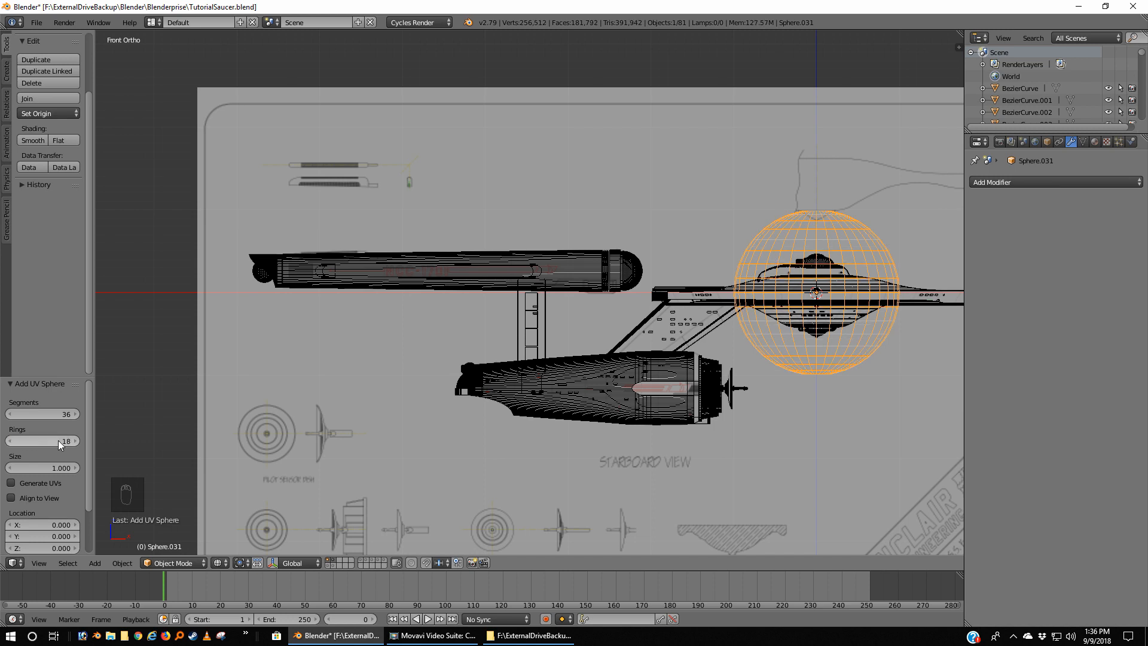
pyautogui.click(63, 440)
pyautogui.write('19')
pyautogui.press('Return')
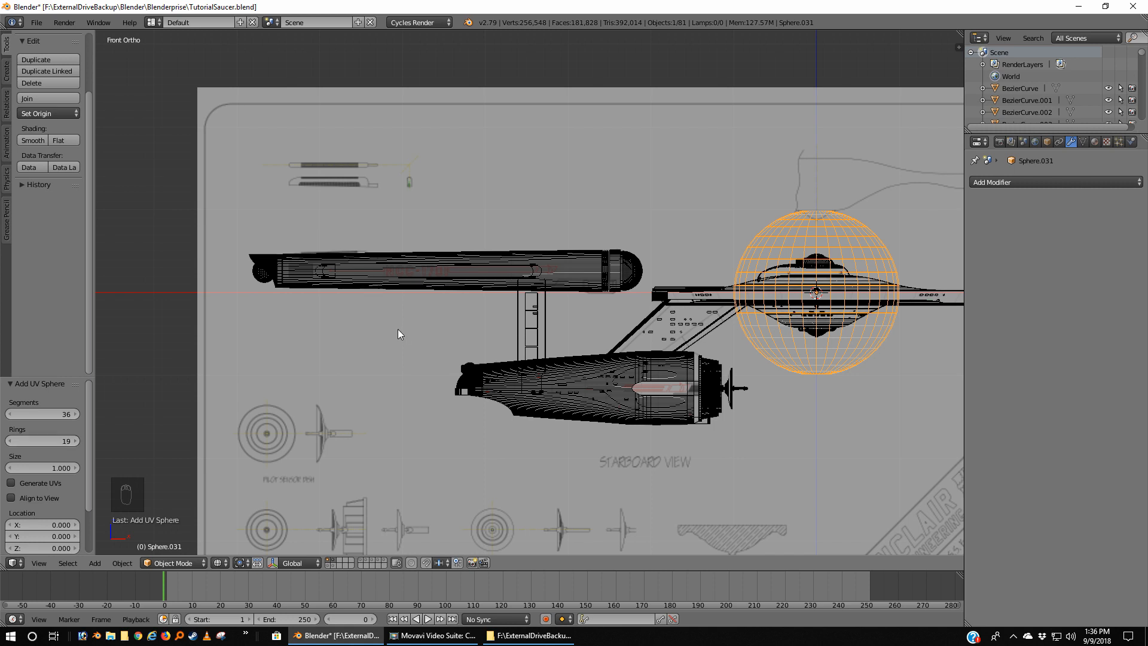
# Rotate the sphere 90° in front view and move it onto the blueprint's top-view drawing of the nacelle intercooler detail
pyautogui.write('r90')
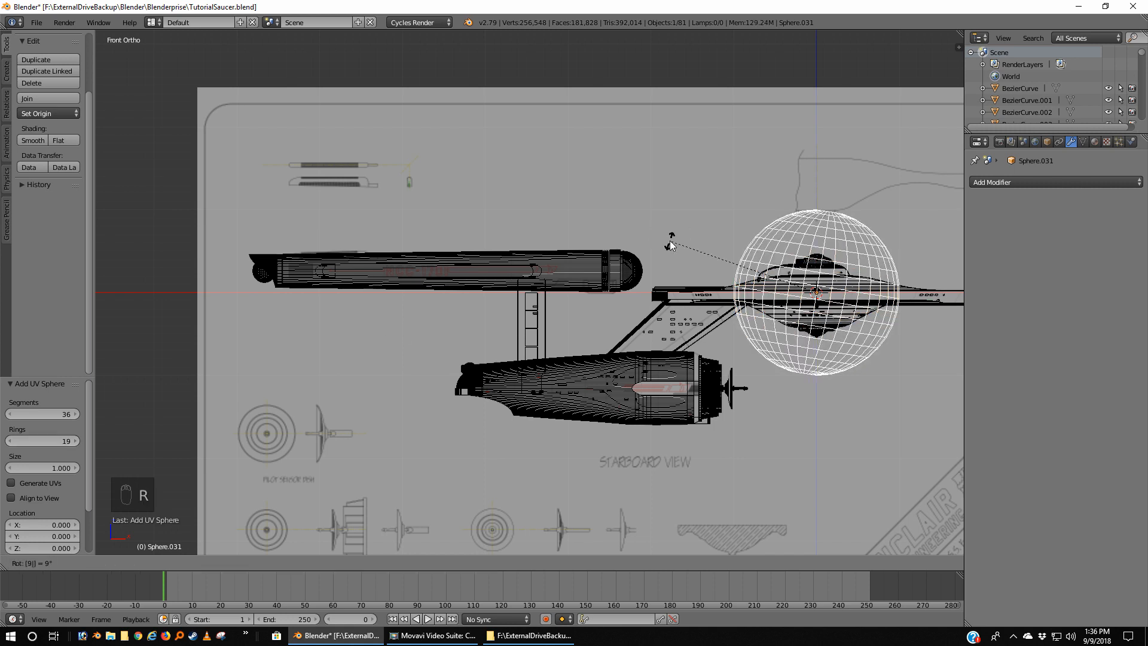
pyautogui.press('Return')
pyautogui.press('g')
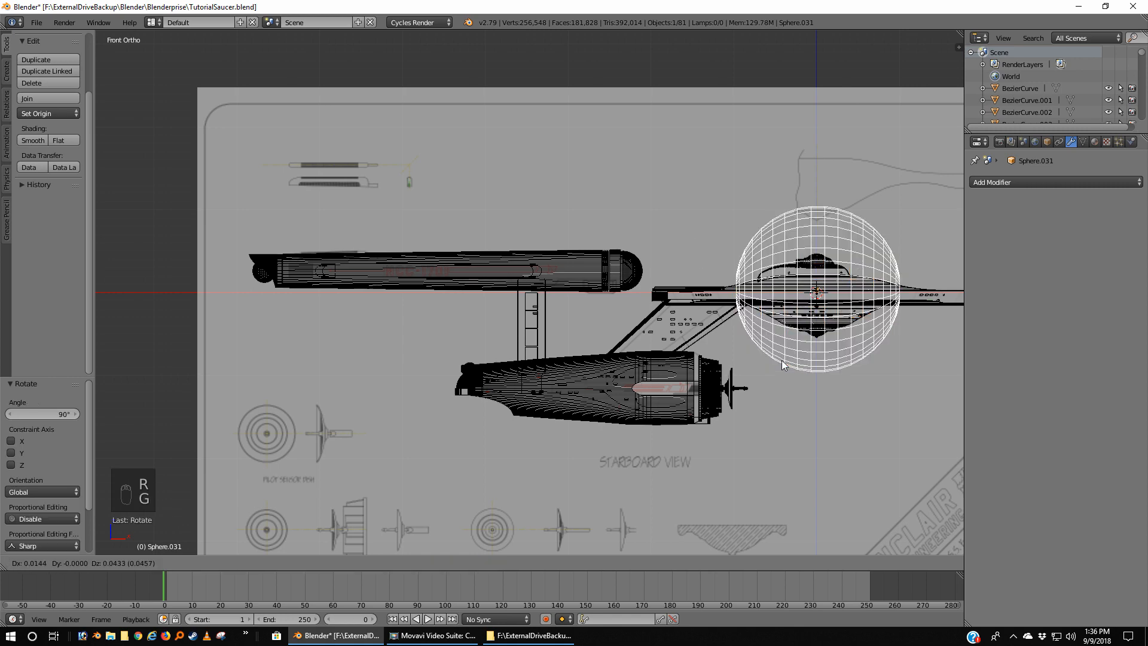
pyautogui.click(295, 248)
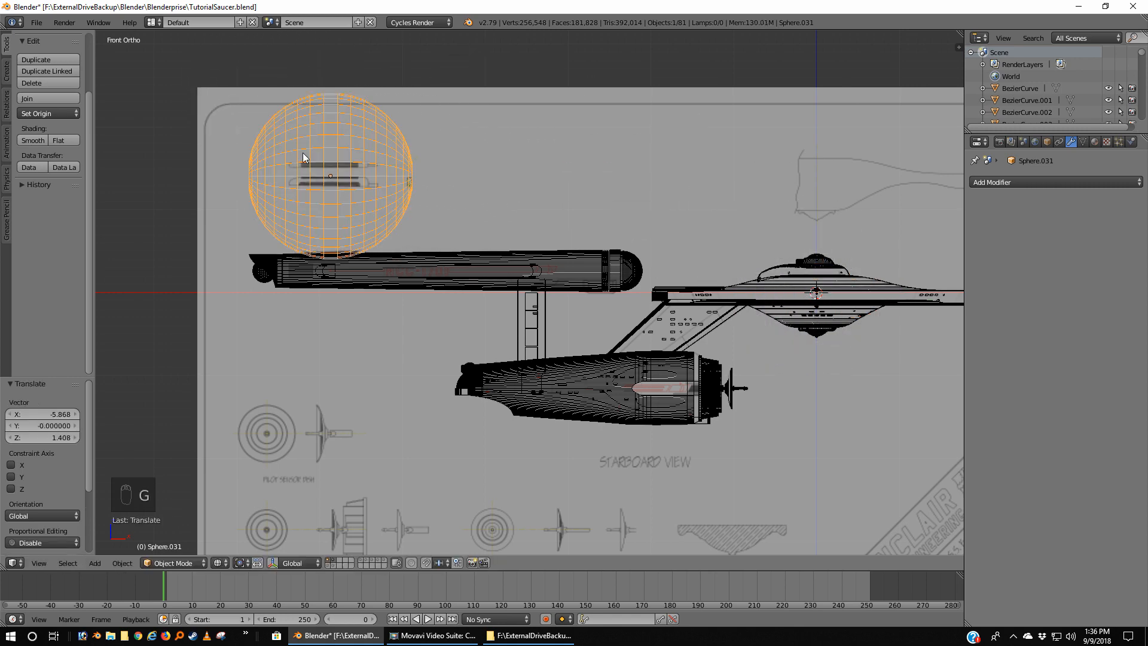
pyautogui.press('g')
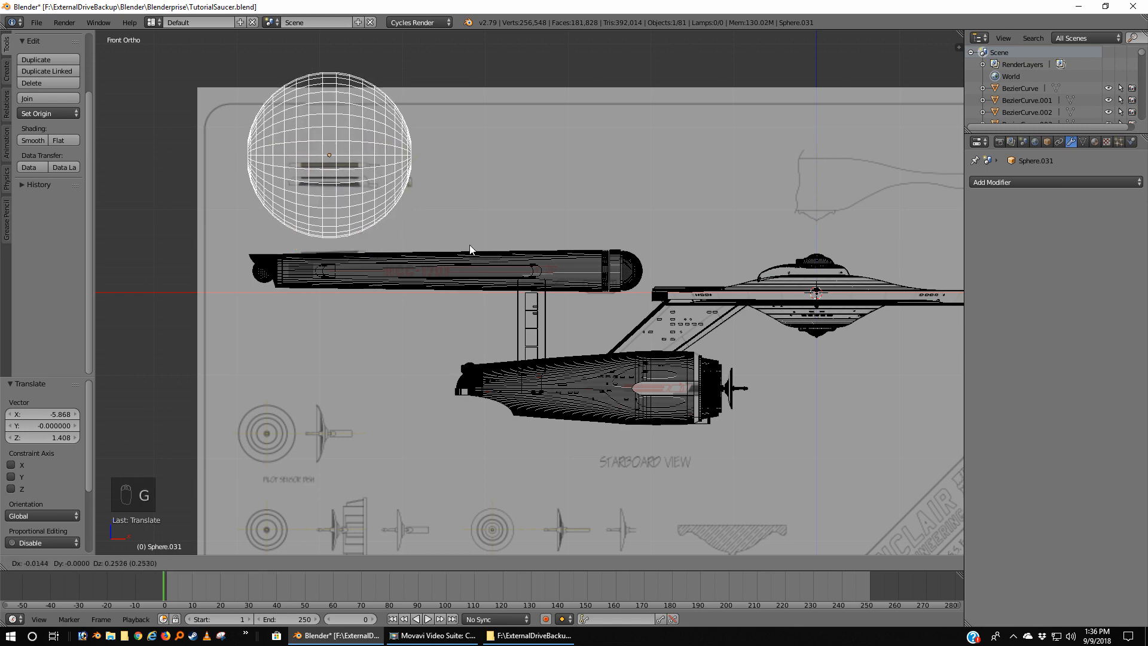
pyautogui.click(466, 254)
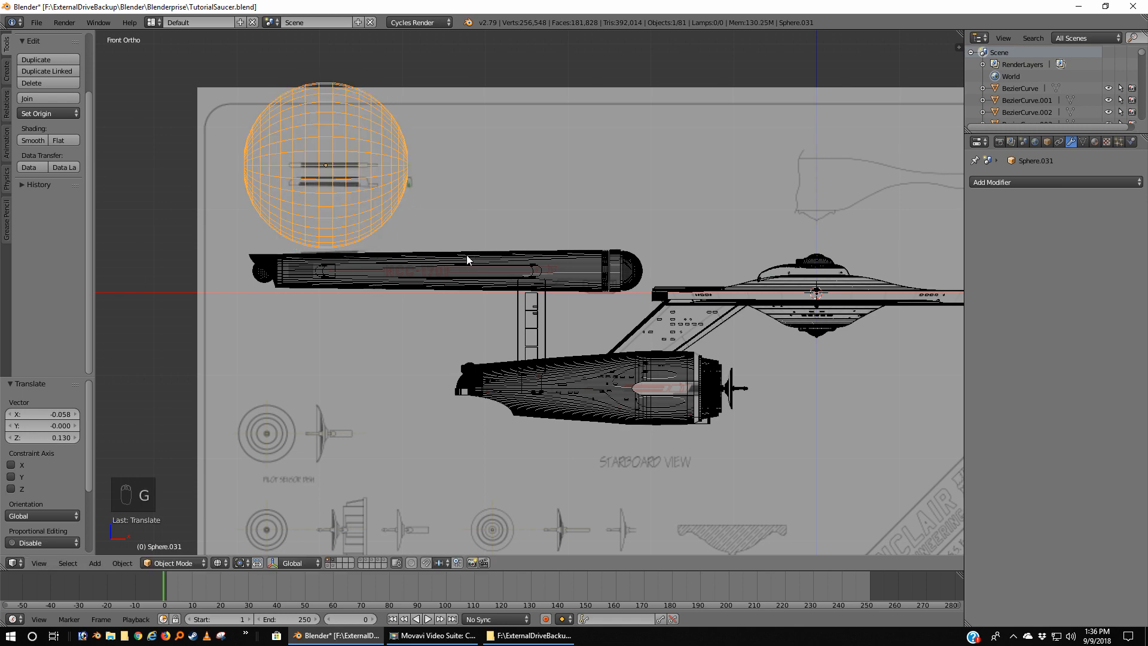
# Scale the sphere down uniformly to about 0.031, close to the width of the bar in the blueprint's top-view detail
pyautogui.scroll(2, 443, 235)
pyautogui.press('KP_Decimal')
pyautogui.scroll(5, 644, 367)
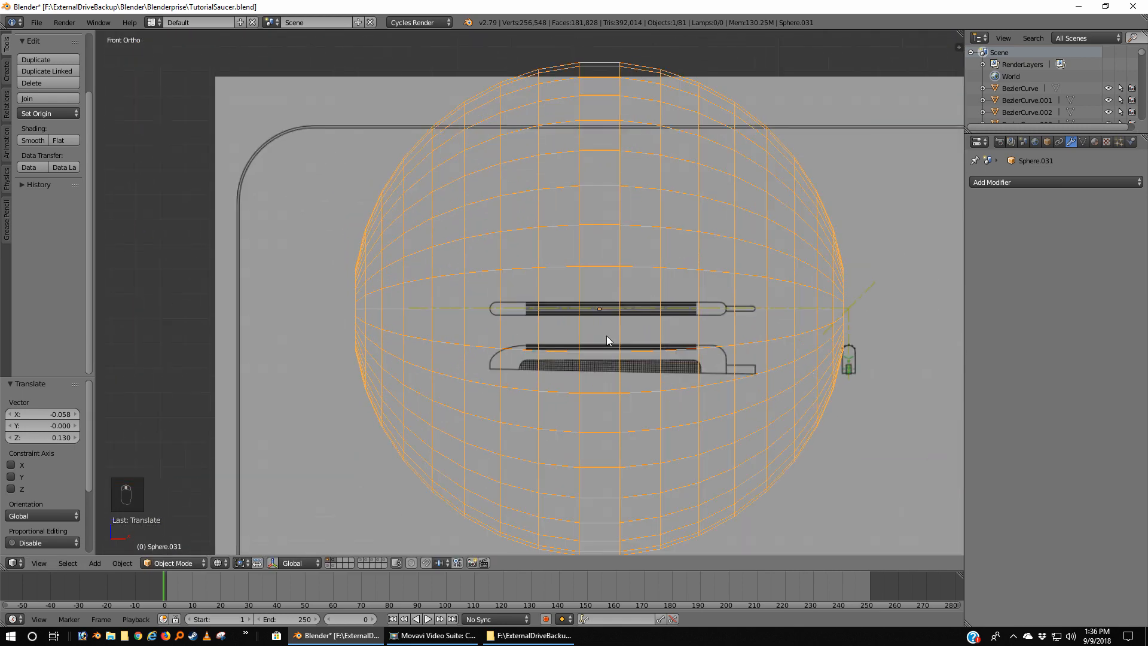
pyautogui.keyDown('shift'); pyautogui.moveTo(663, 374); pyautogui.dragTo(539, 342, button='middle'); pyautogui.keyUp('shift')
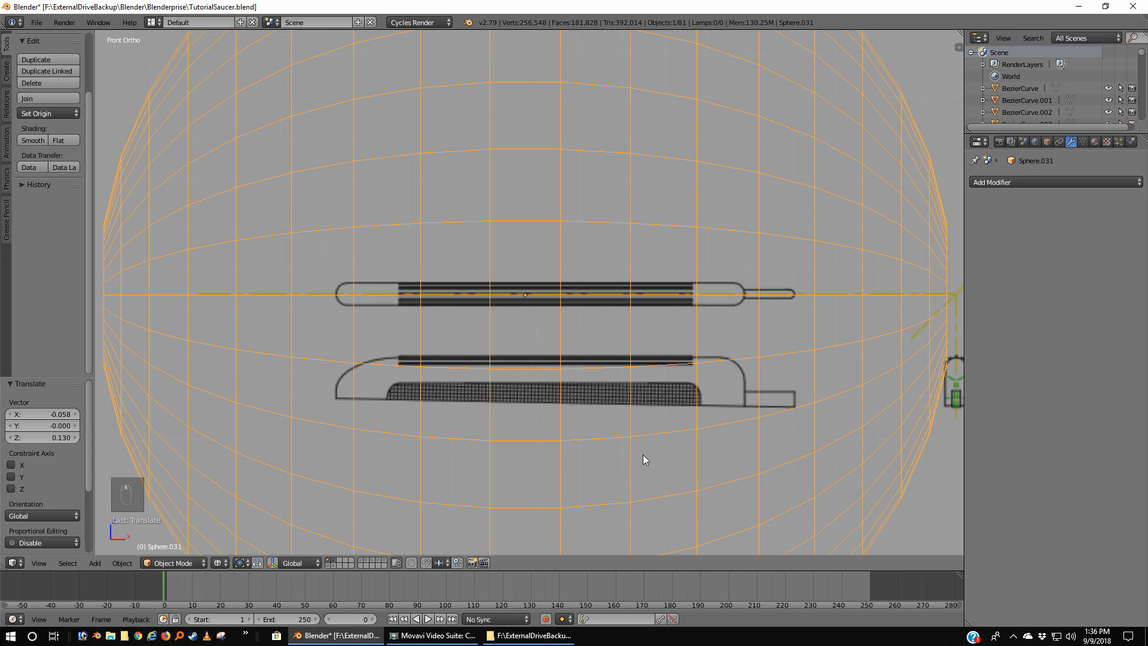
pyautogui.press('s')
pyautogui.rightClick(696, 444)
pyautogui.press('s')
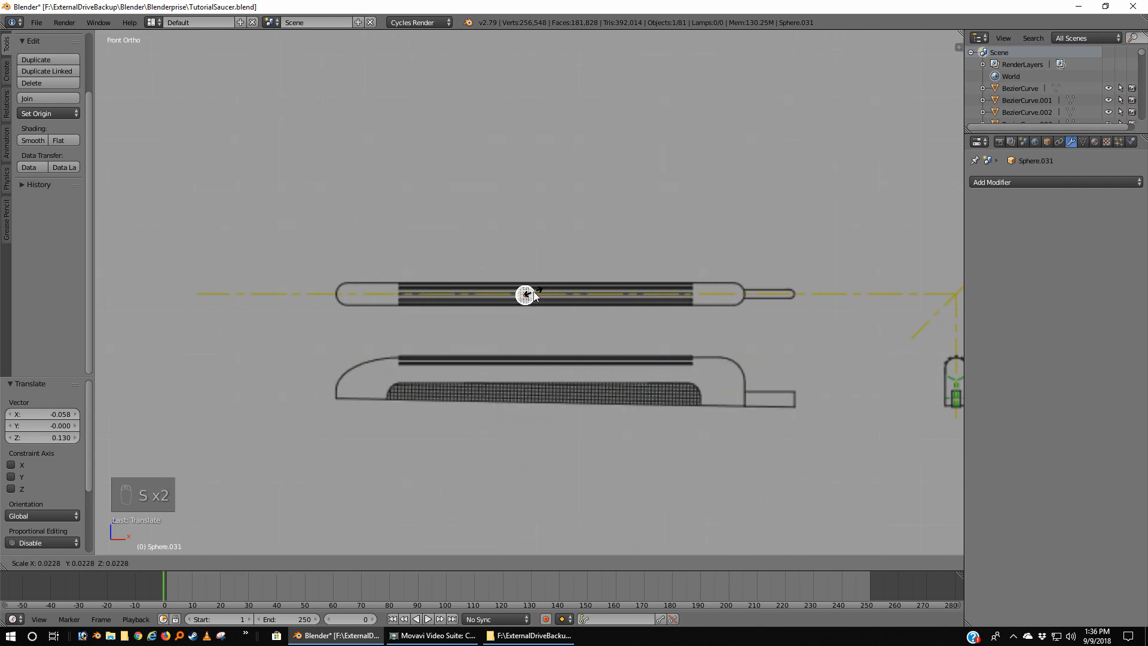
pyautogui.click(538, 300)
# Center the sphere on the bar's dashed centerline and scale it by about 0.911 to match the bar's width
pyautogui.scroll(3, 586, 331)
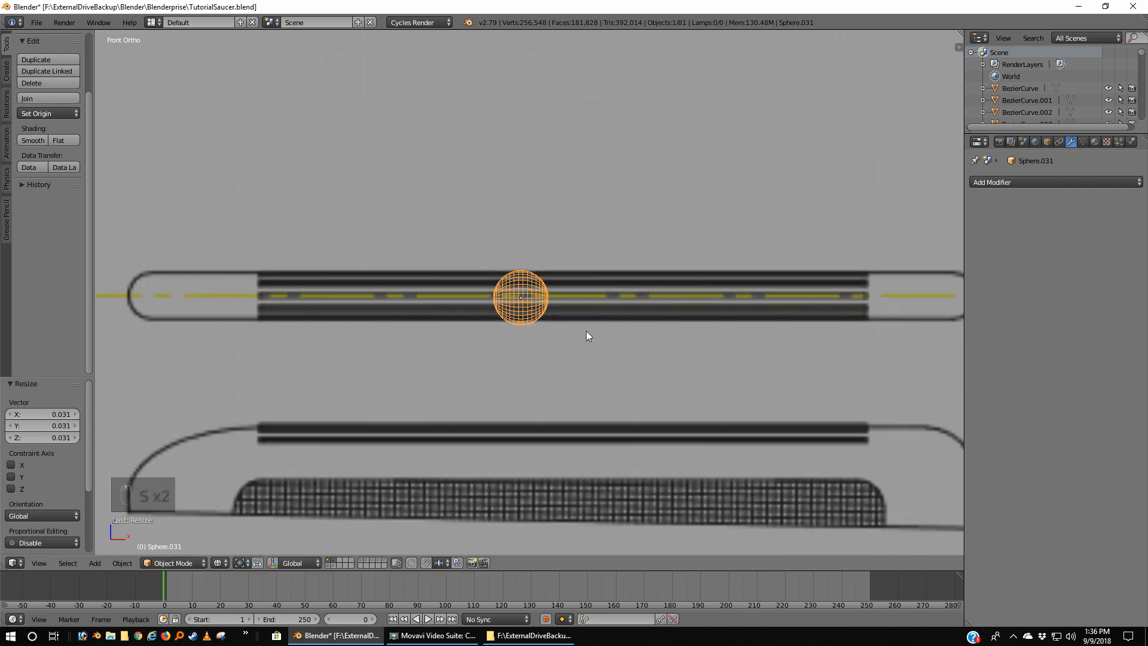
pyautogui.moveTo(649, 340)
pyautogui.keyDown('shift'); pyautogui.mouseDown(button='middle')
pyautogui.moveTo(632, 349)
pyautogui.moveTo(644, 346)
pyautogui.mouseUp(button='middle'); pyautogui.keyUp('shift')
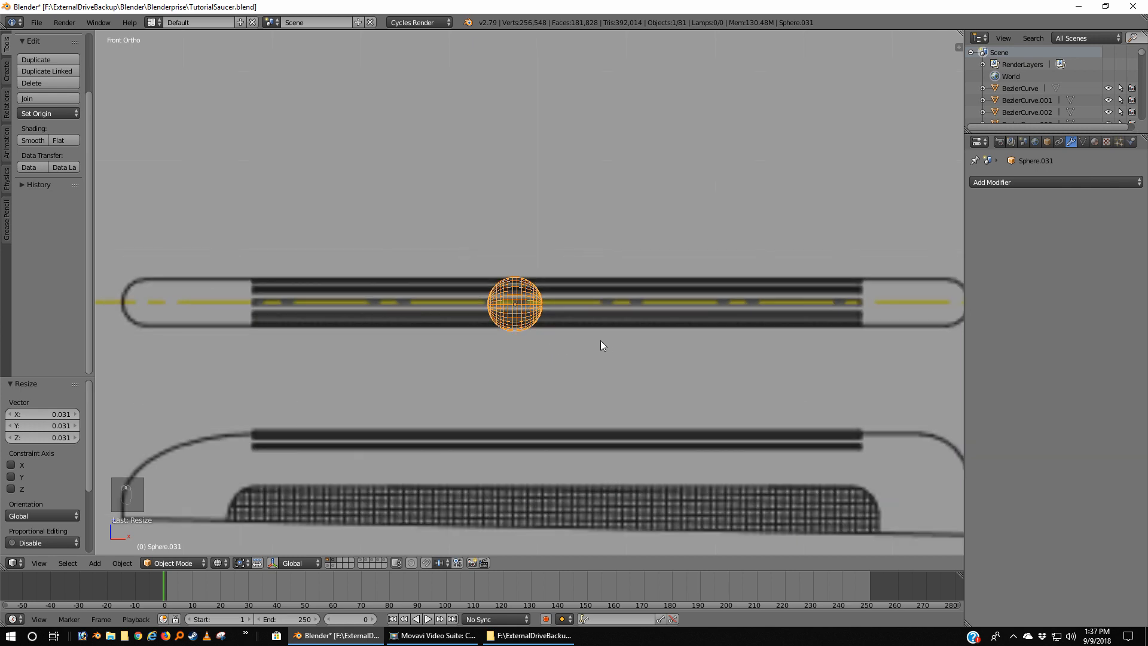
pyautogui.keyDown('shift'); pyautogui.moveTo(601, 345); pyautogui.dragTo(591, 345, button='middle'); pyautogui.keyUp('shift')
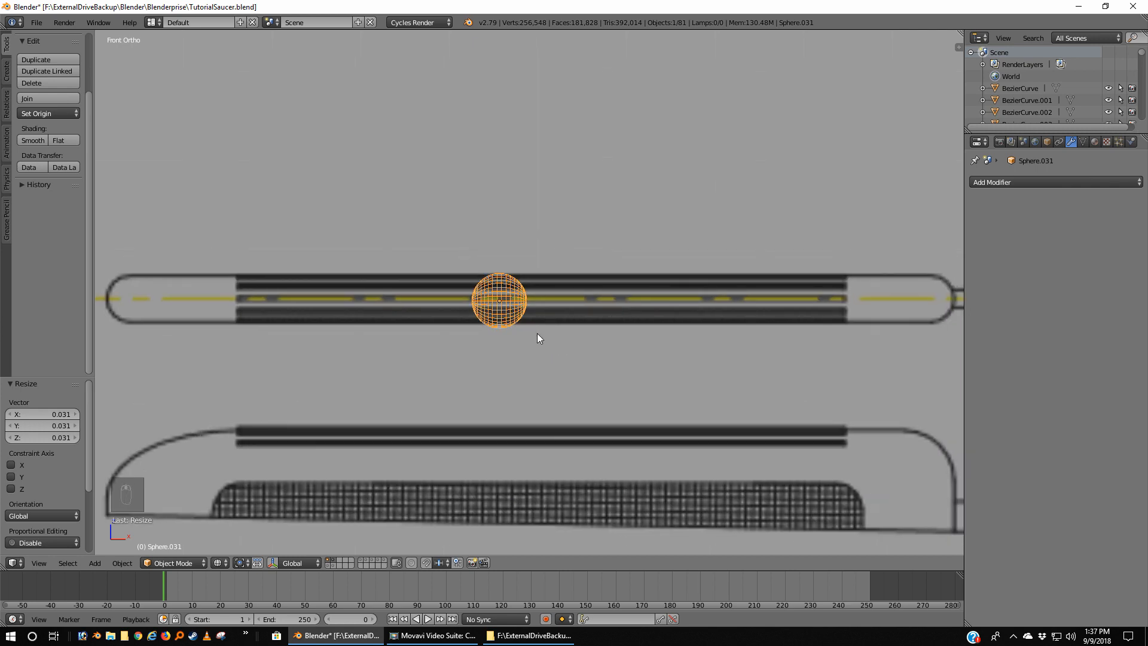
pyautogui.press('g')
pyautogui.click(509, 359)
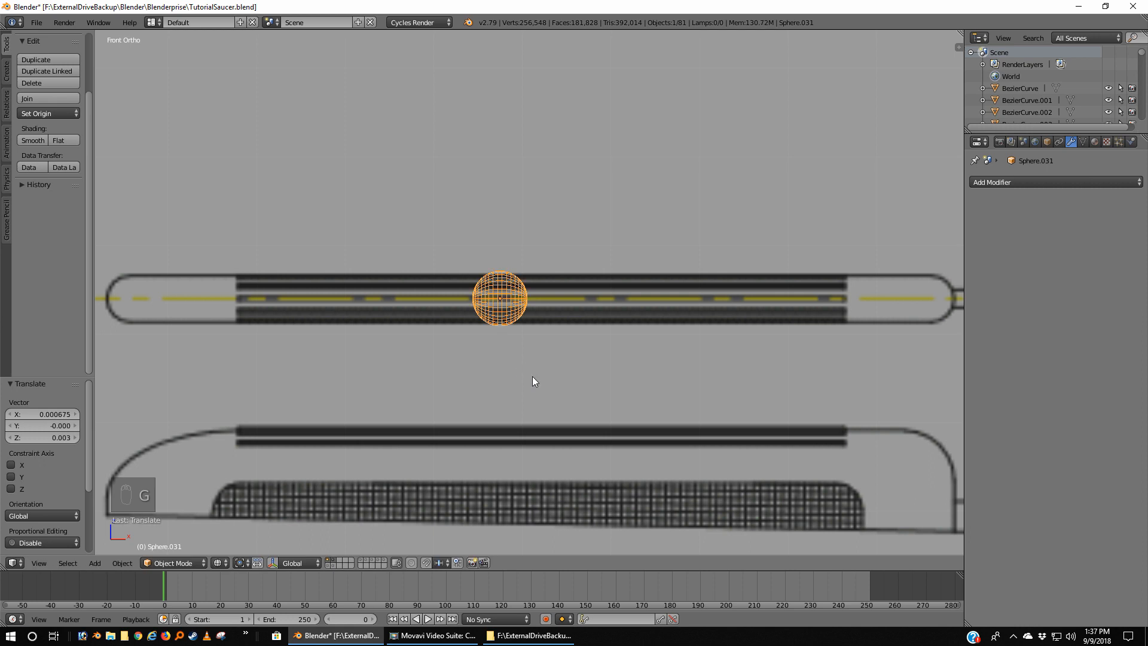
pyautogui.press('s')
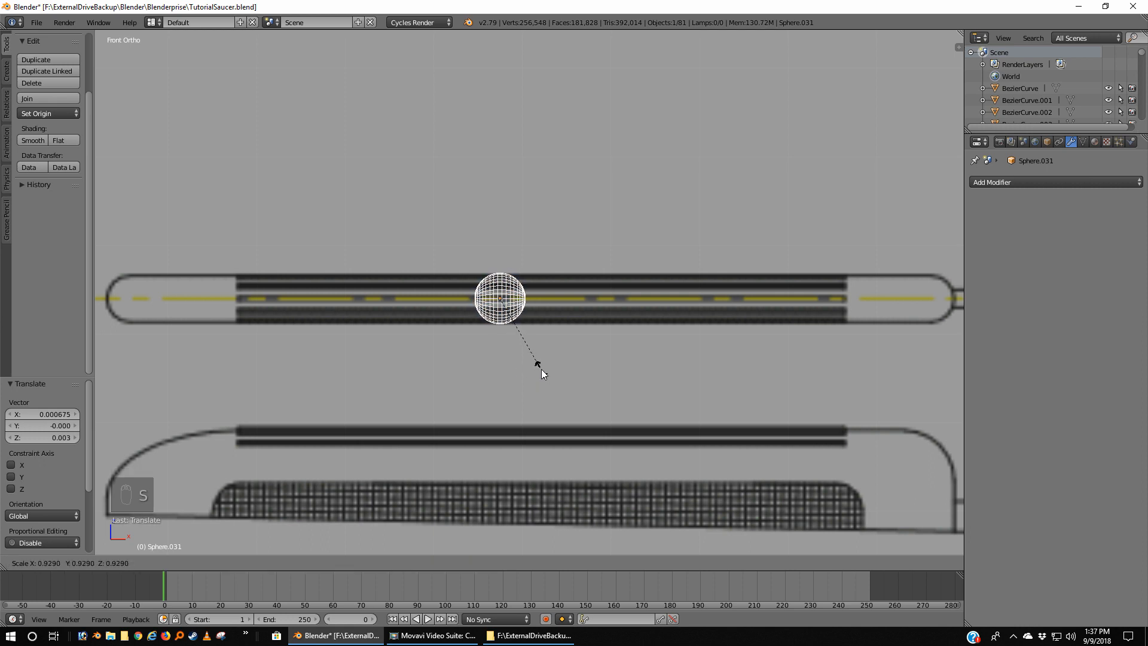
pyautogui.click(541, 369)
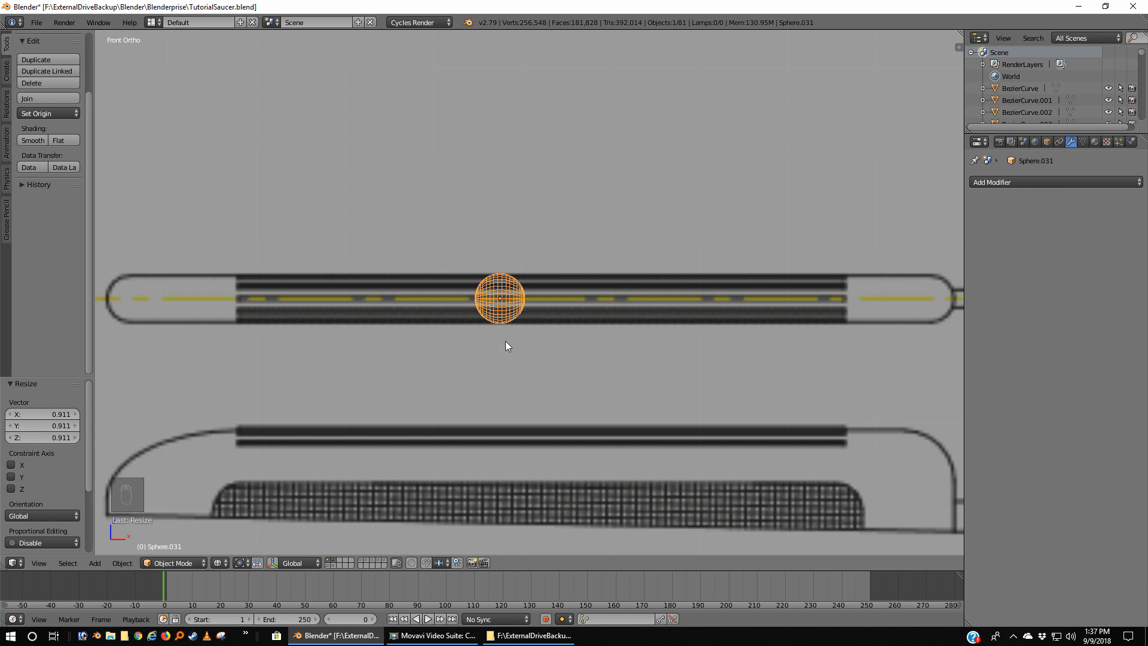
# Select the right half of the sphere's vertices and move it 0.485 along X to the bar's rounded right end
pyautogui.press('Tab')
pyautogui.press('a')
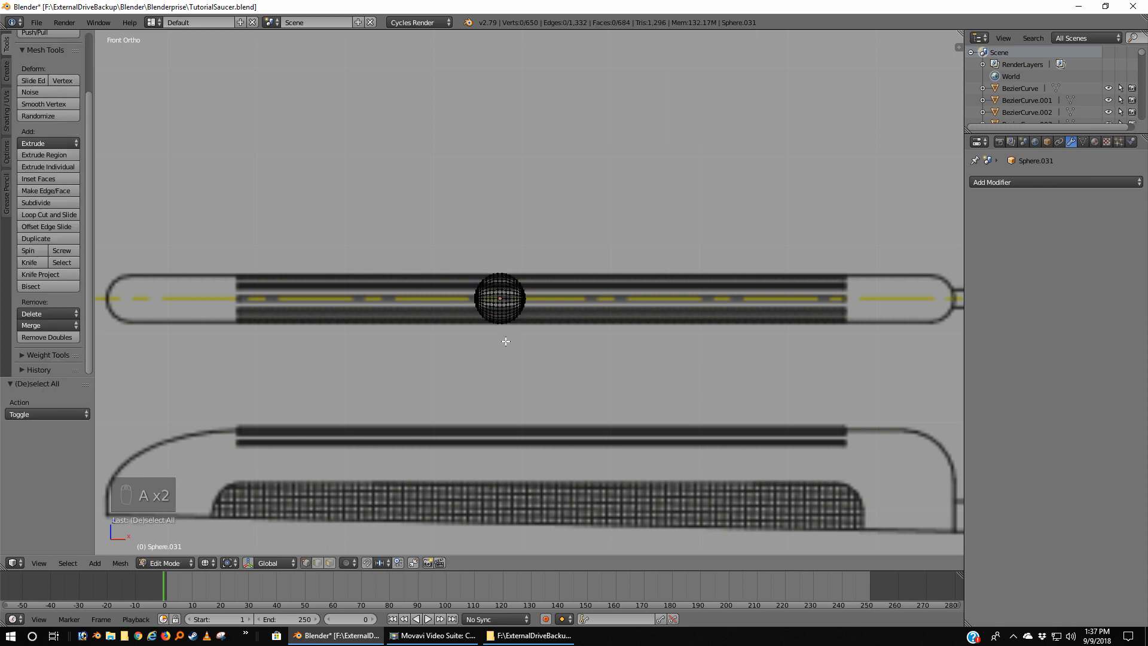
pyautogui.scroll(8, 506, 341)
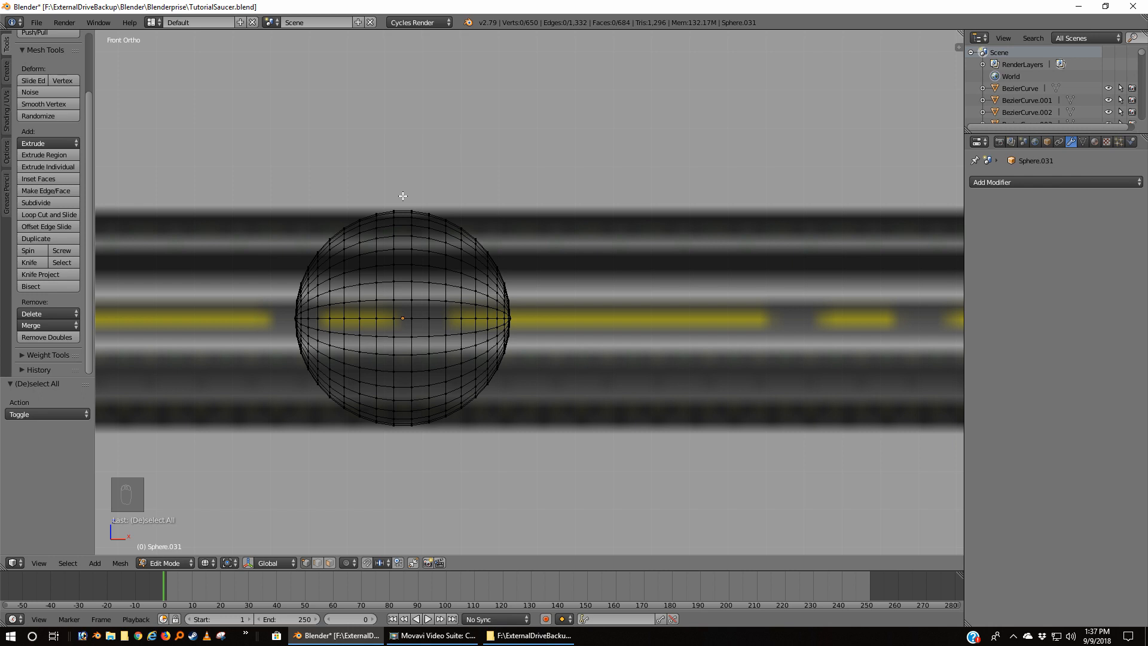
pyautogui.press('b')
pyautogui.moveTo(403, 195); pyautogui.dragTo(545, 436)
pyautogui.scroll(-10, 585, 454)
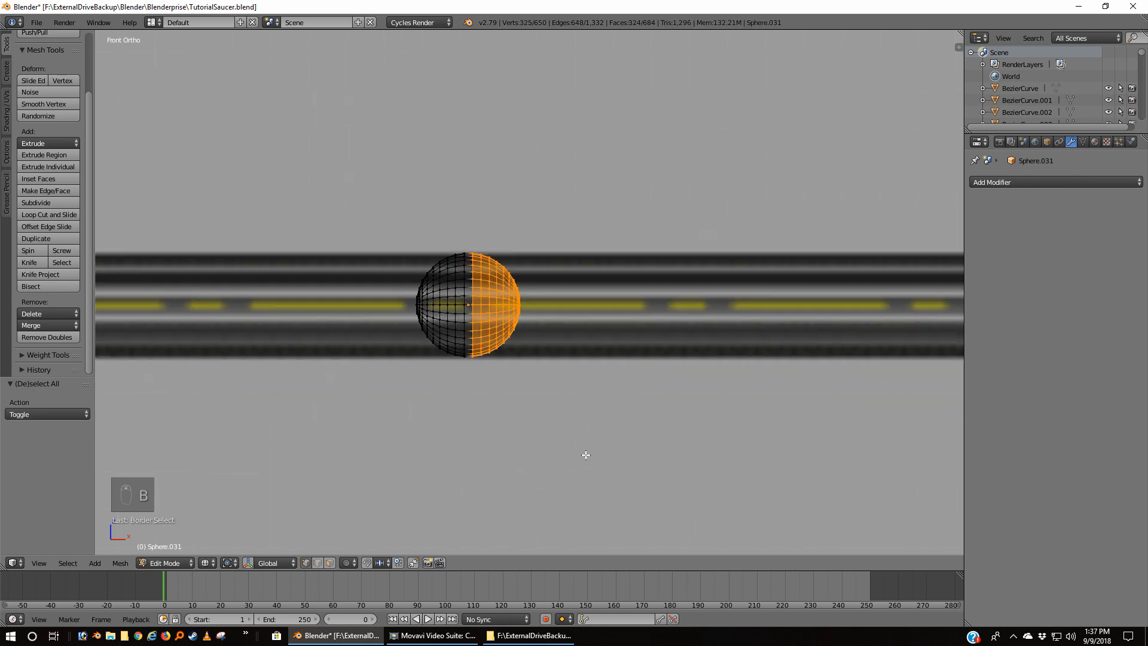
pyautogui.scroll(1, 586, 454)
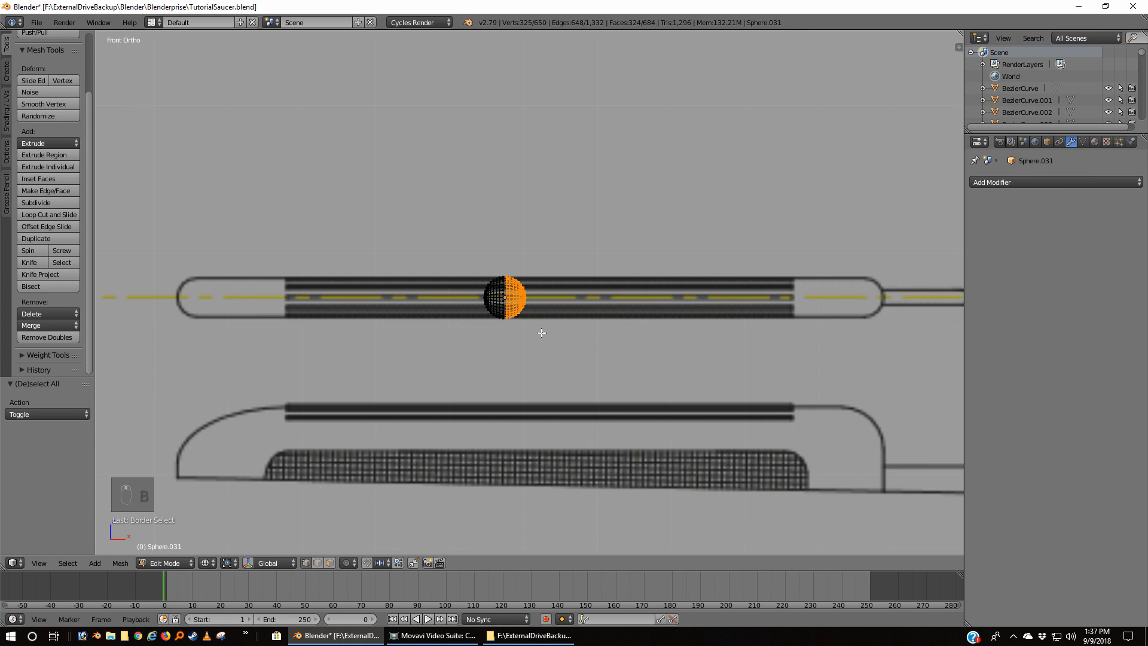
pyautogui.press('g')
pyautogui.press('x')
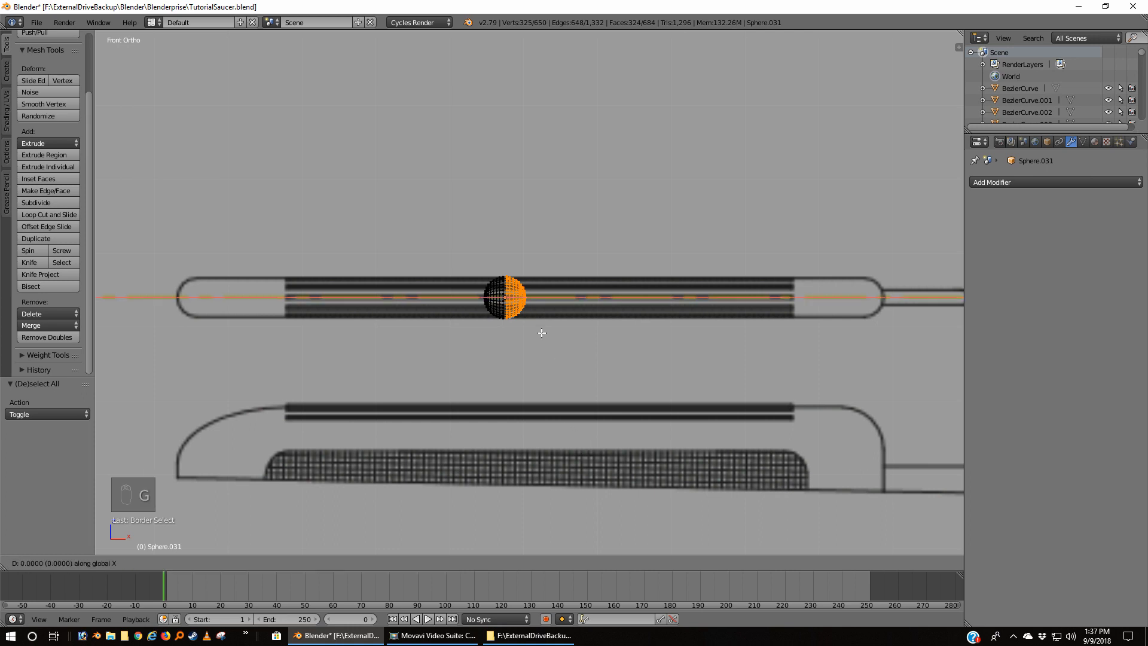
pyautogui.click(899, 380)
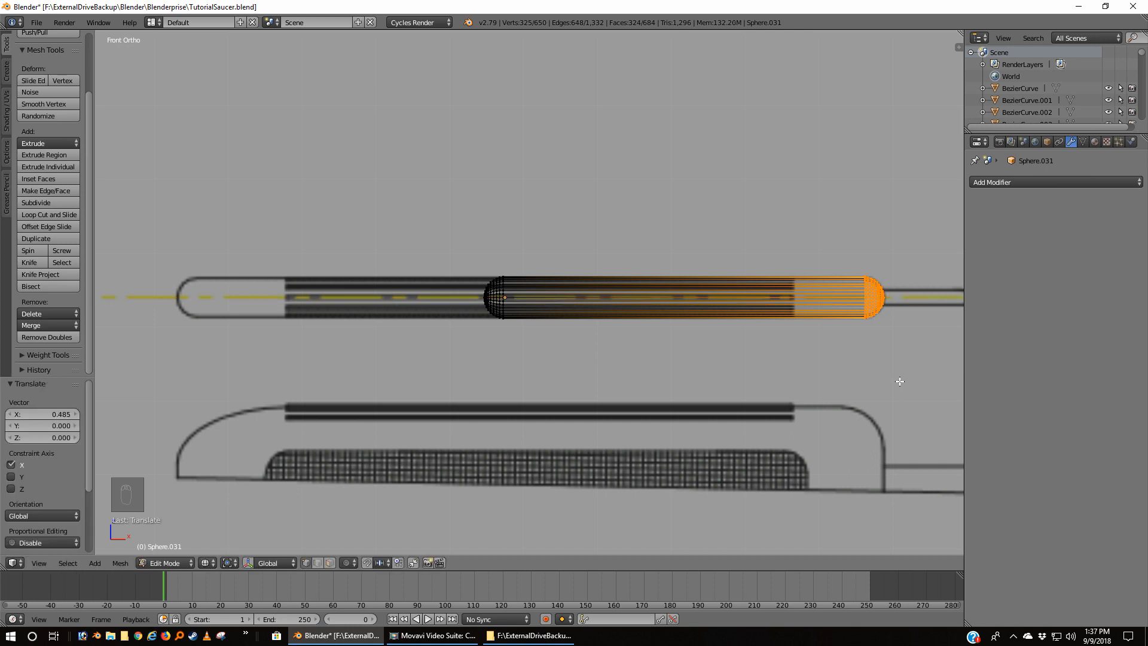
# Select the left half of the sphere's vertices and move it -0.418 along X to the bar's opposite end
pyautogui.press('a')
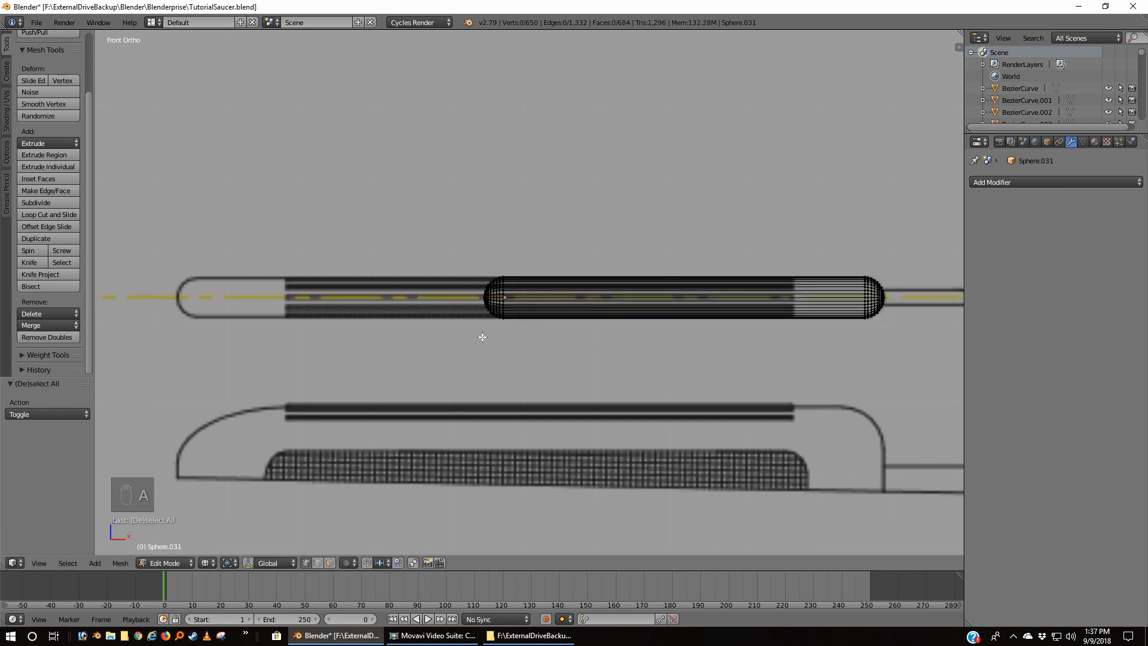
pyautogui.press('b')
pyautogui.moveTo(520, 257); pyautogui.dragTo(412, 401)
pyautogui.press('g')
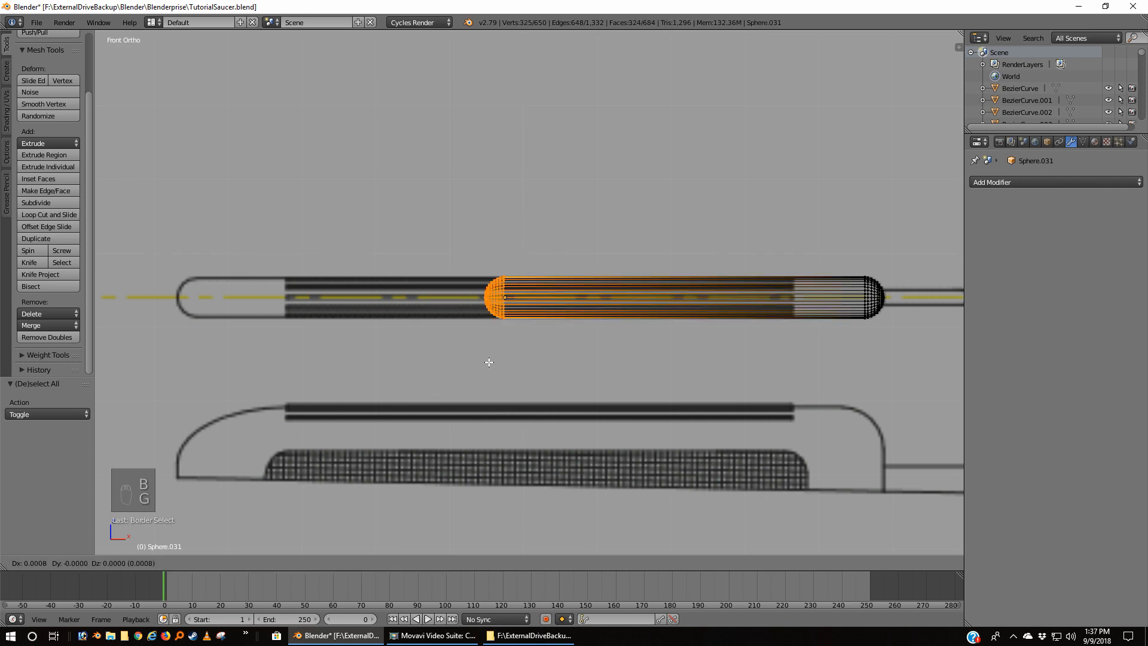
pyautogui.press('x')
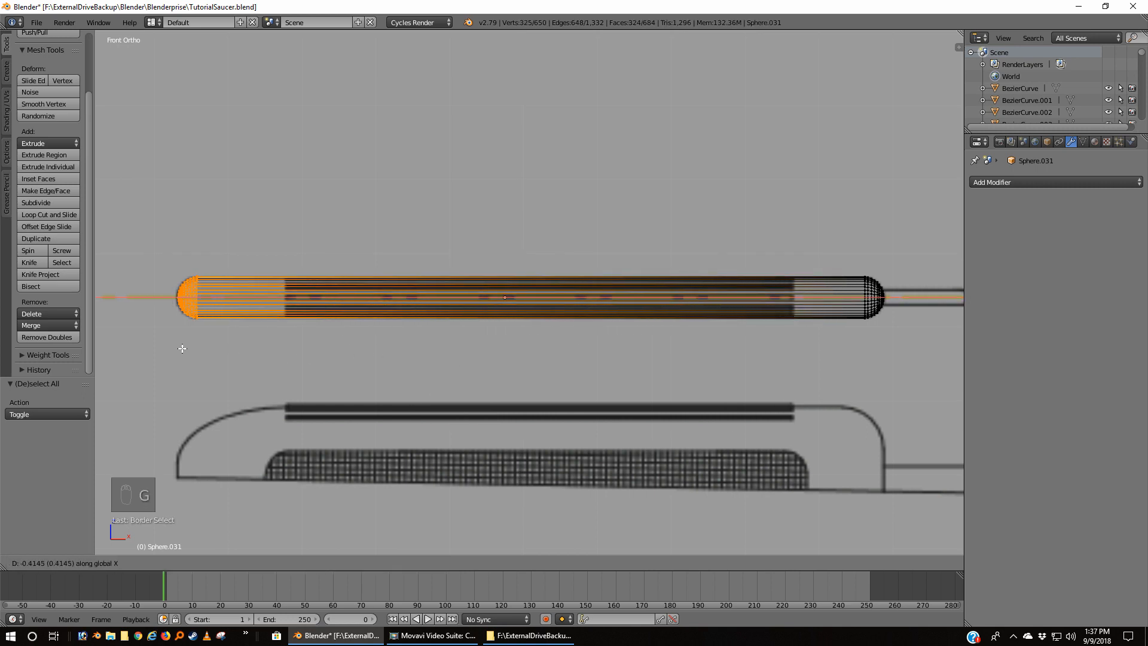
pyautogui.click(180, 348)
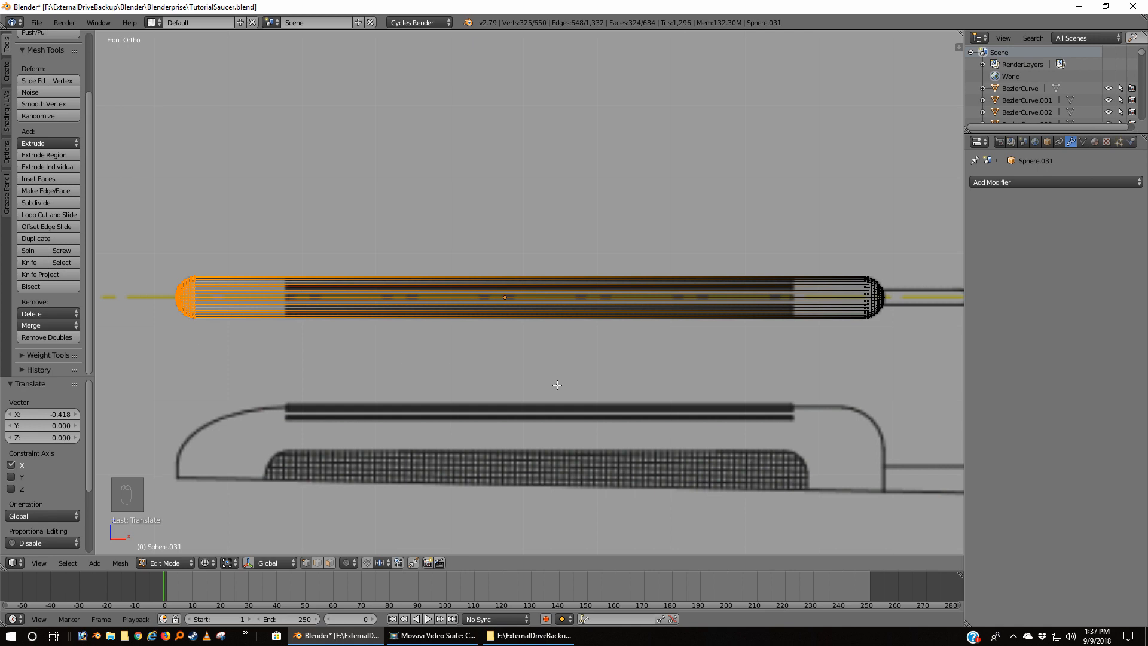
pyautogui.press('a')
pyautogui.press('Tab')
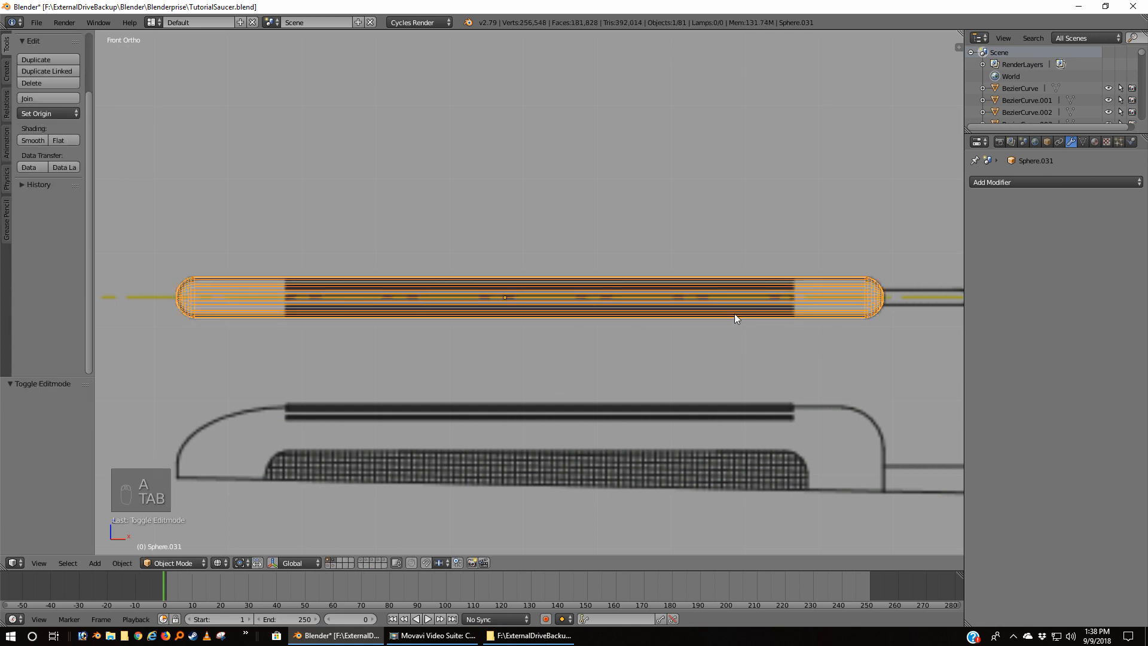
# Move the stretched sphere -0.176 along Z onto the blueprint's side-view drawing of the intercooler
pyautogui.press('g')
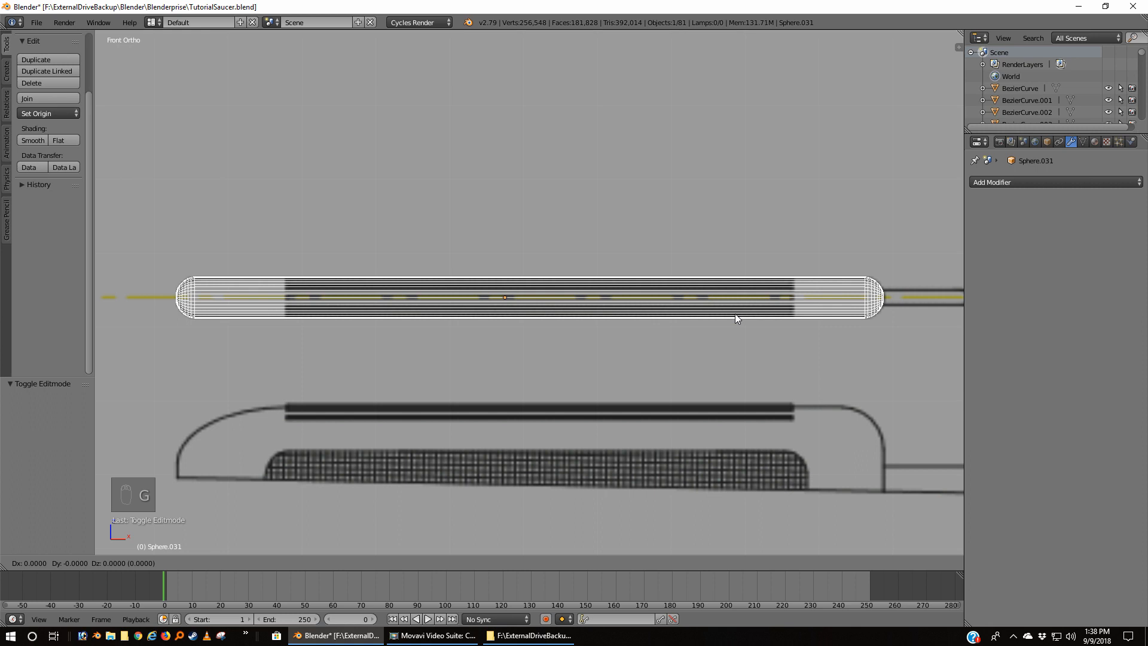
pyautogui.press('z')
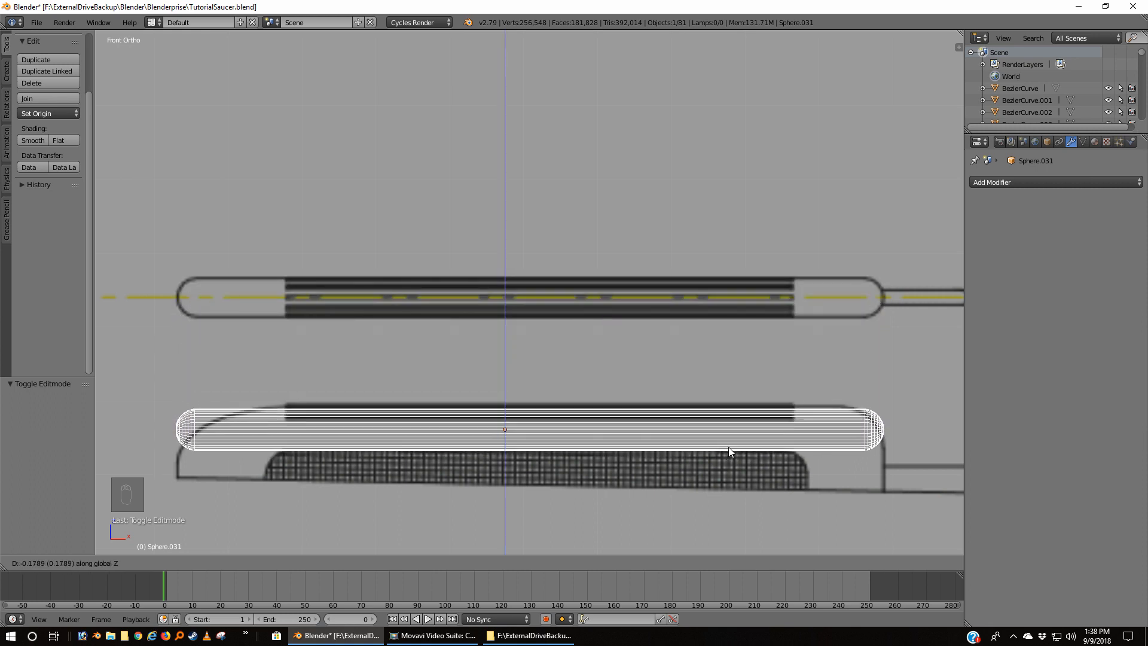
pyautogui.click(729, 444)
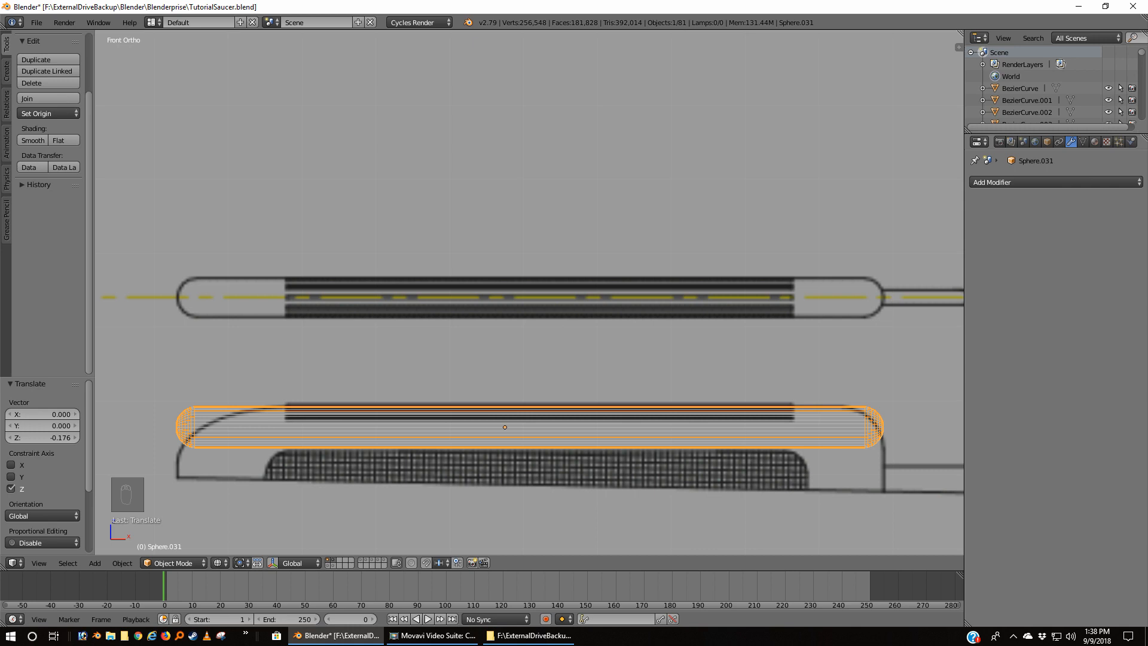
# Delete the stretched sphere and add a mesh circle
pyautogui.press('x')
pyautogui.click(633, 355)
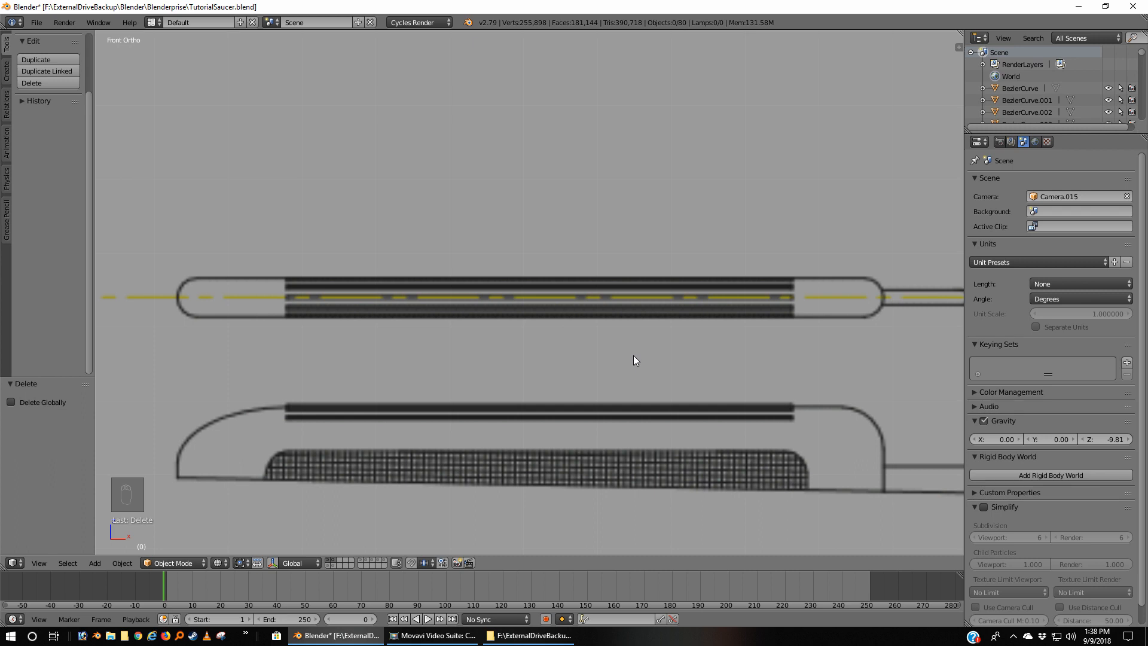
pyautogui.scroll(-6, 633, 355)
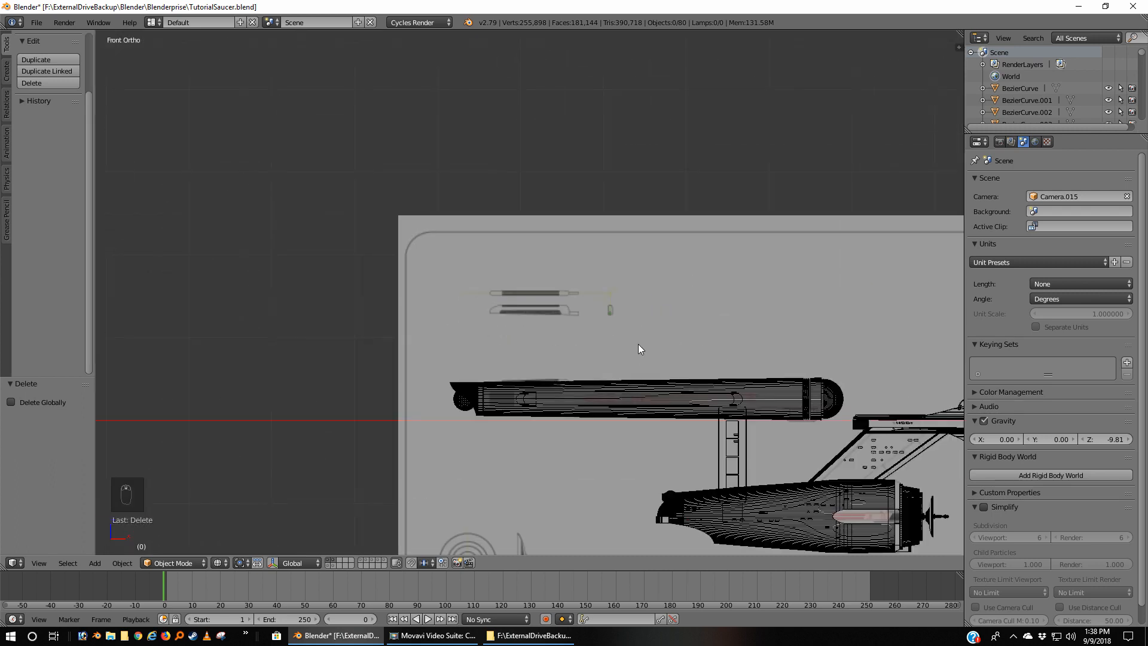
pyautogui.scroll(-3, 637, 344)
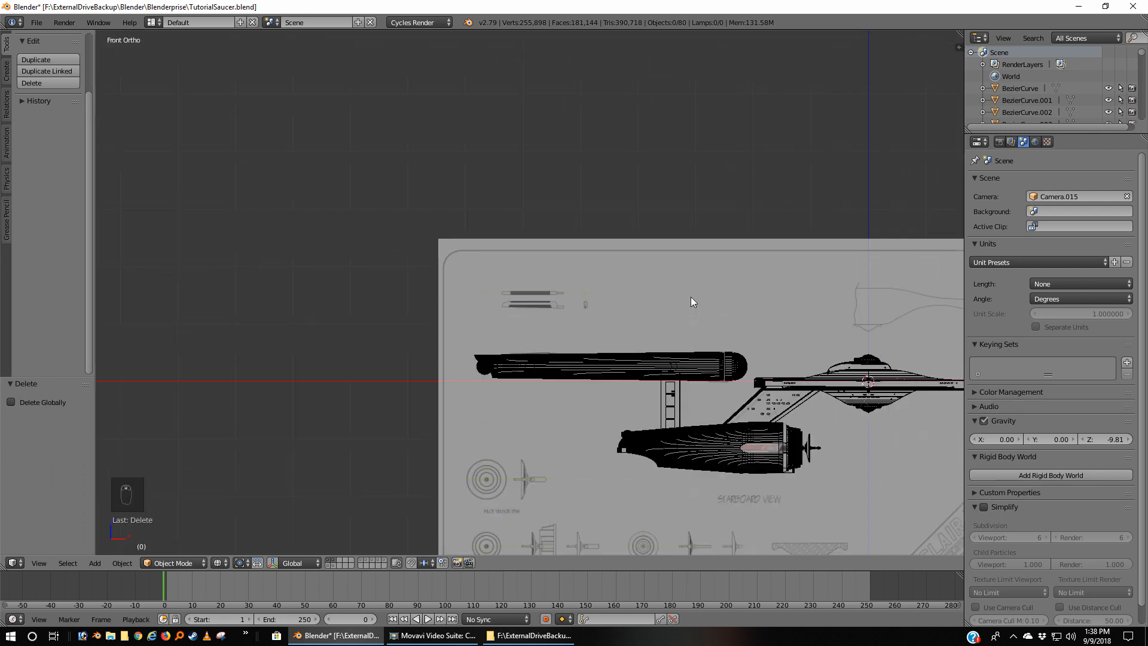
pyautogui.hotkey('shift', 'a')
pyautogui.moveTo(690, 297)
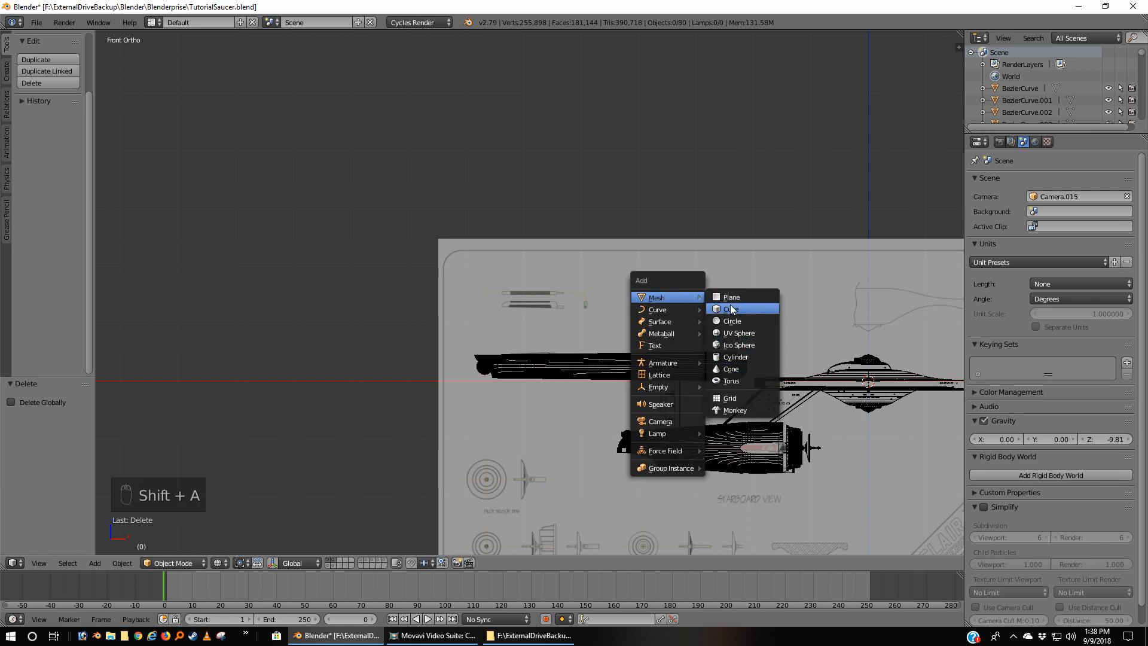
pyautogui.click(727, 324)
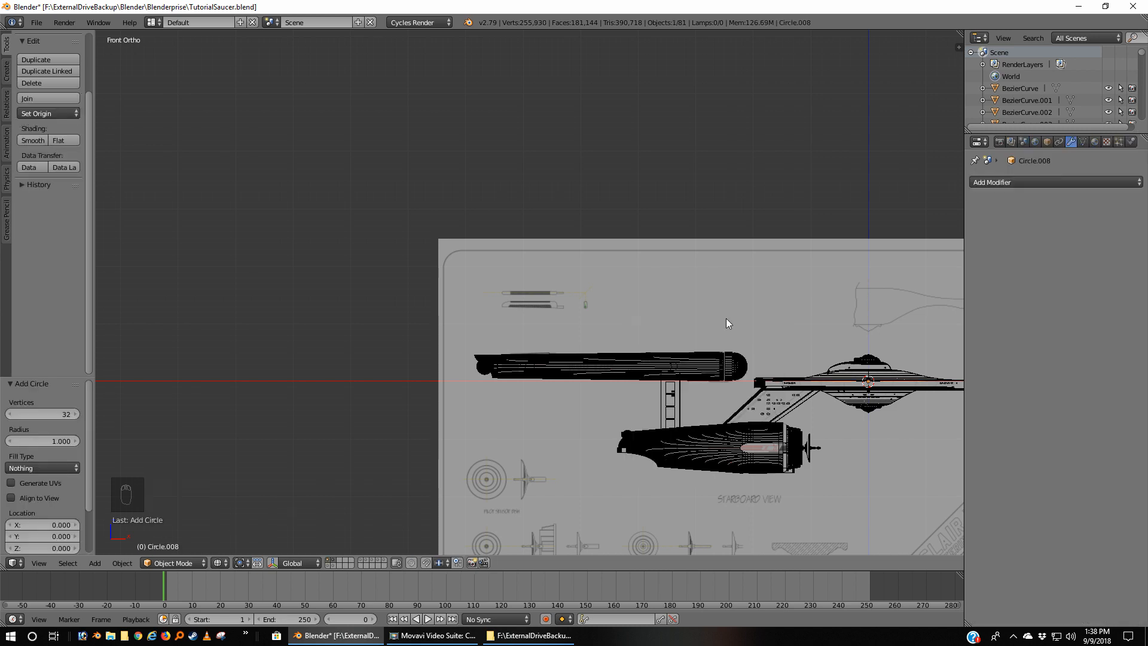
# Set the new circle's vertex count to 60
pyautogui.scroll(-5, 626, 363)
pyautogui.scroll(3, 720, 362)
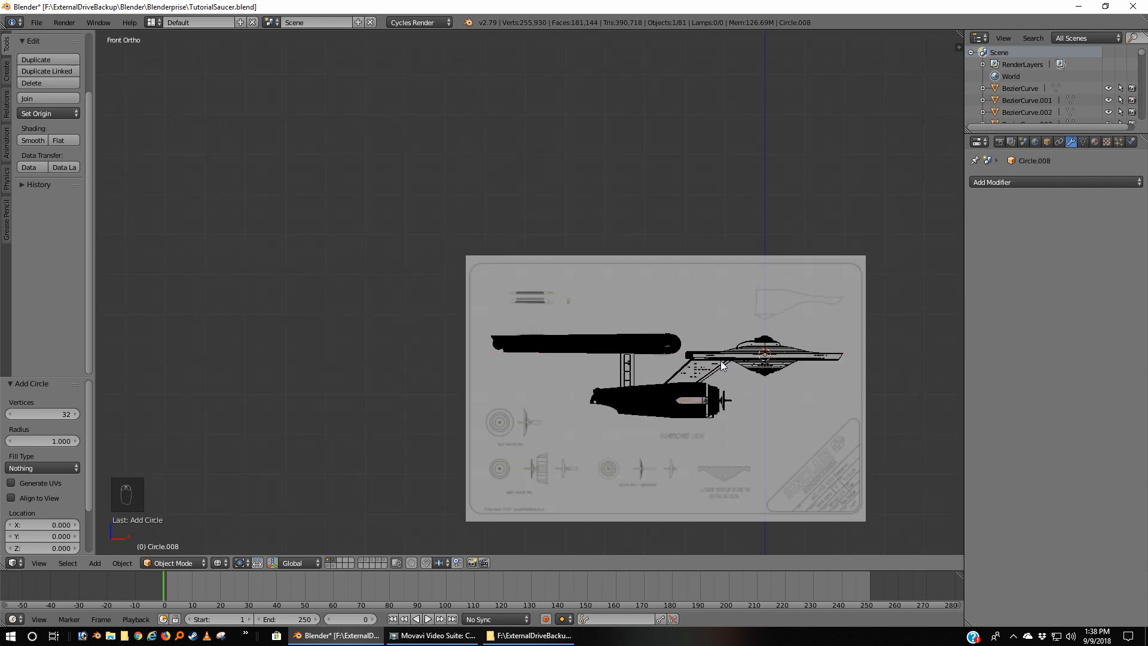
pyautogui.press('KP_3')
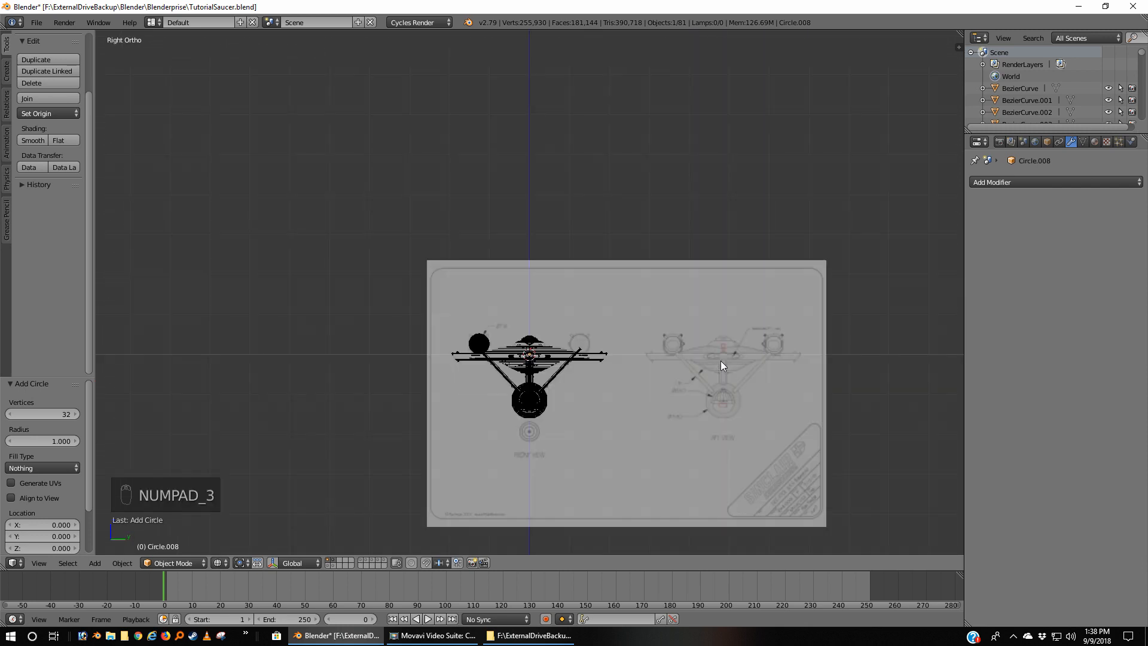
pyautogui.click(59, 415)
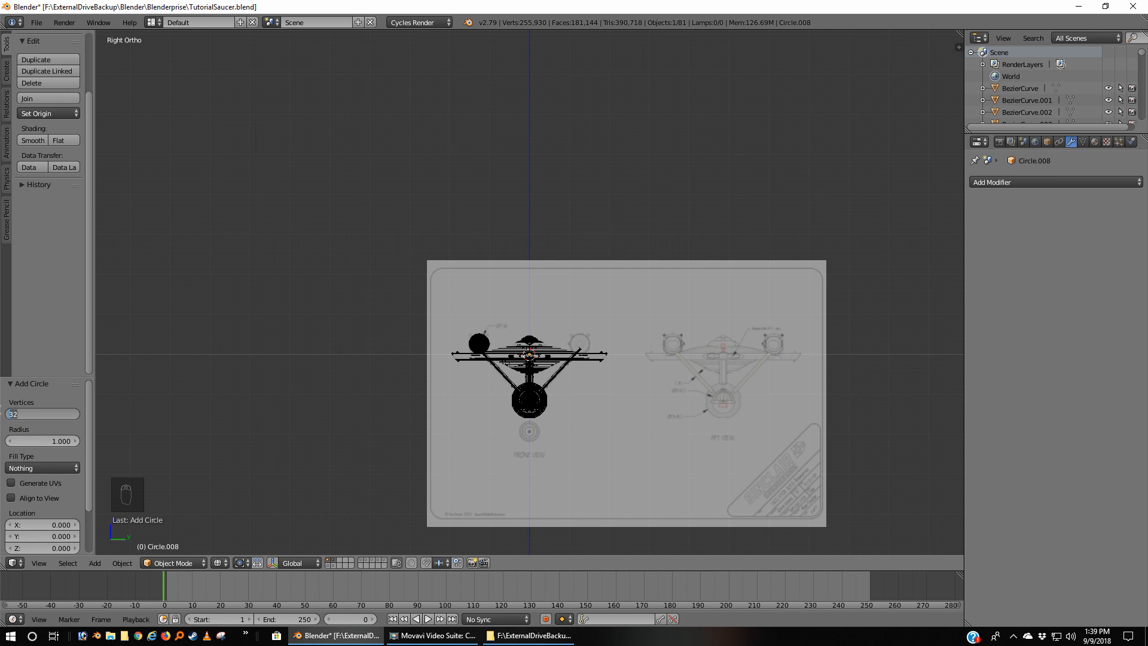
pyautogui.write('60')
pyautogui.press('Return')
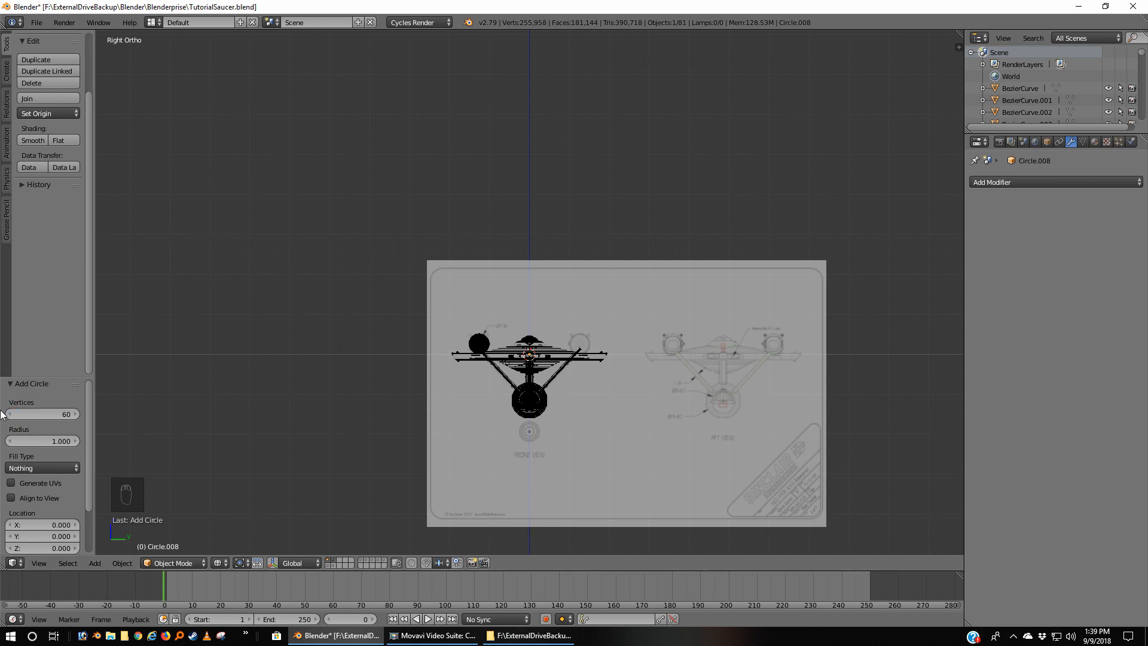
# Rotate the circle 90° in right view so it stands upright
pyautogui.scroll(7, 640, 461)
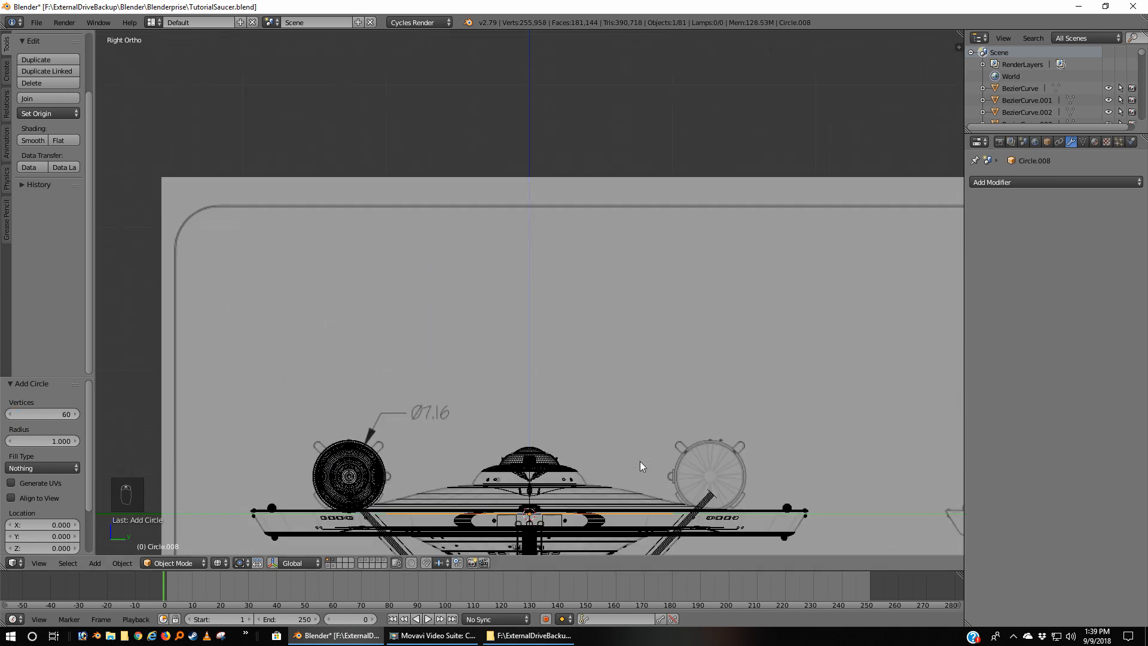
pyautogui.scroll(-3, 639, 460)
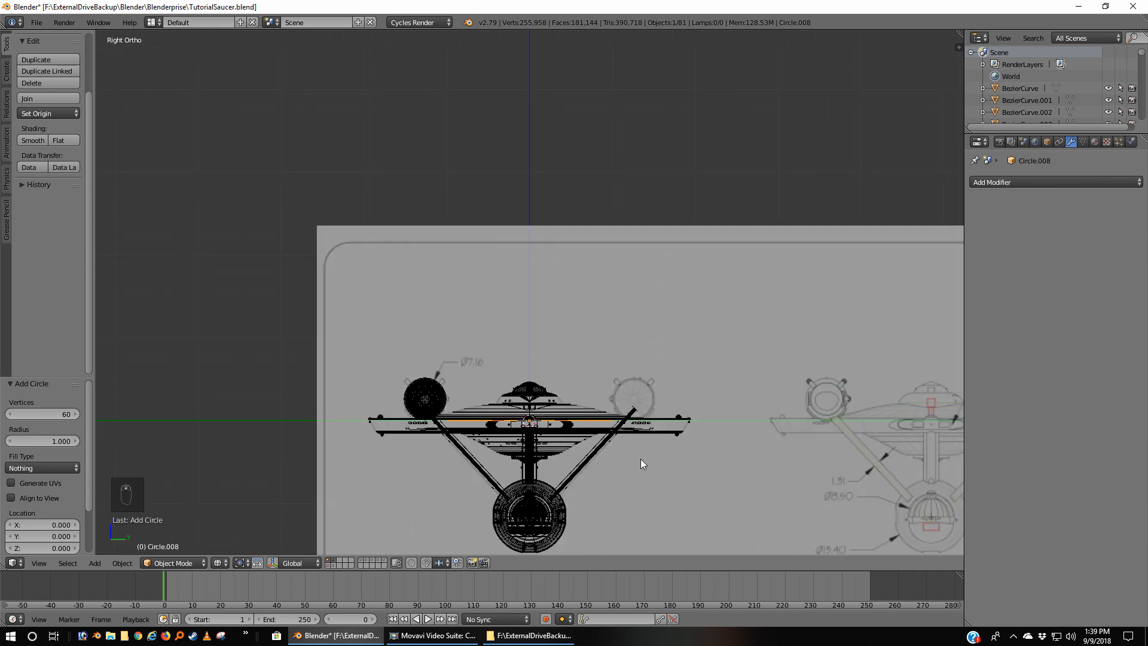
pyautogui.write('r90')
pyautogui.press('Return')
# In front view, move the circle about -5.463 in X and 1.512 in Z onto the intercooler drawings and scale it uniformly to about 0.092
pyautogui.press('KP_1')
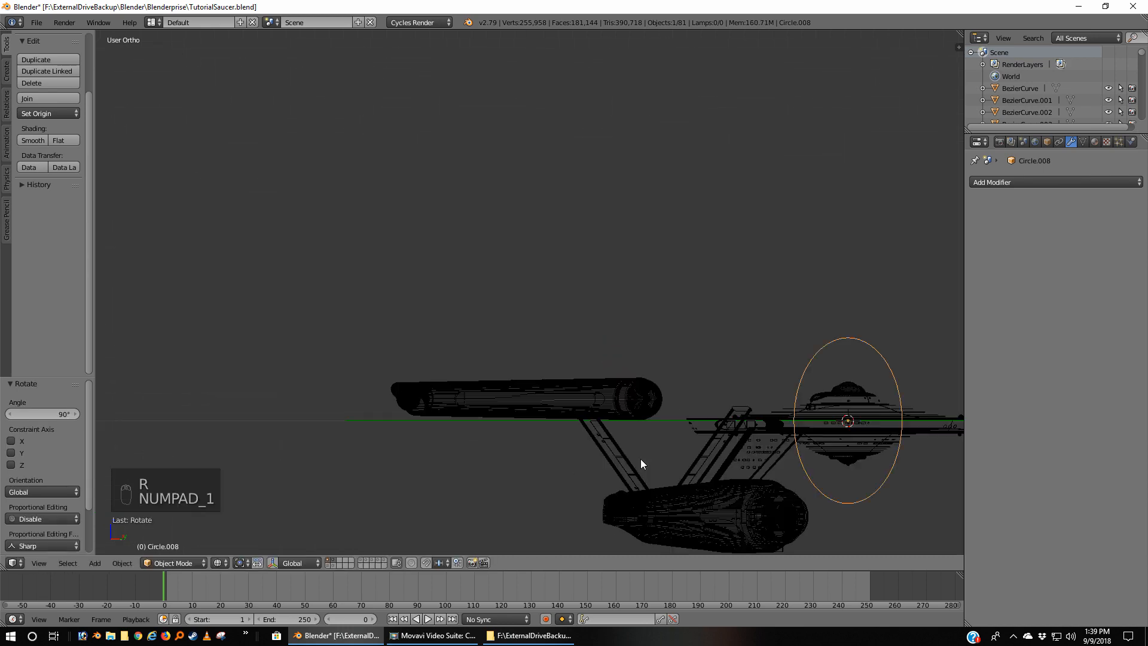
pyautogui.scroll(-4, 640, 458)
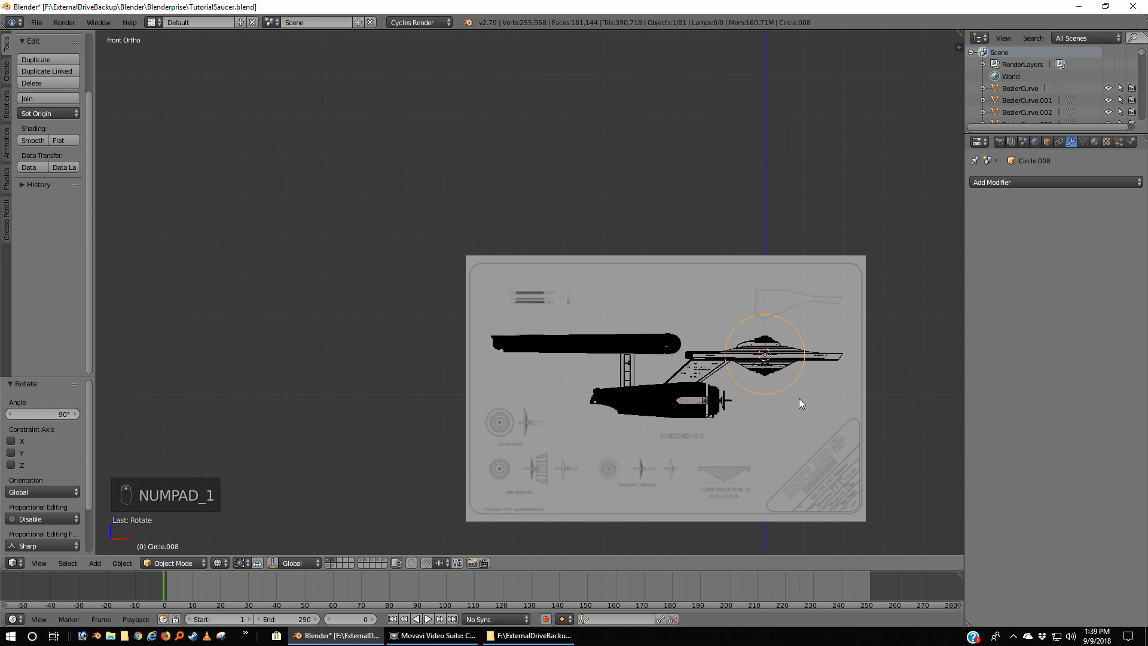
pyautogui.press('g')
pyautogui.click(581, 337)
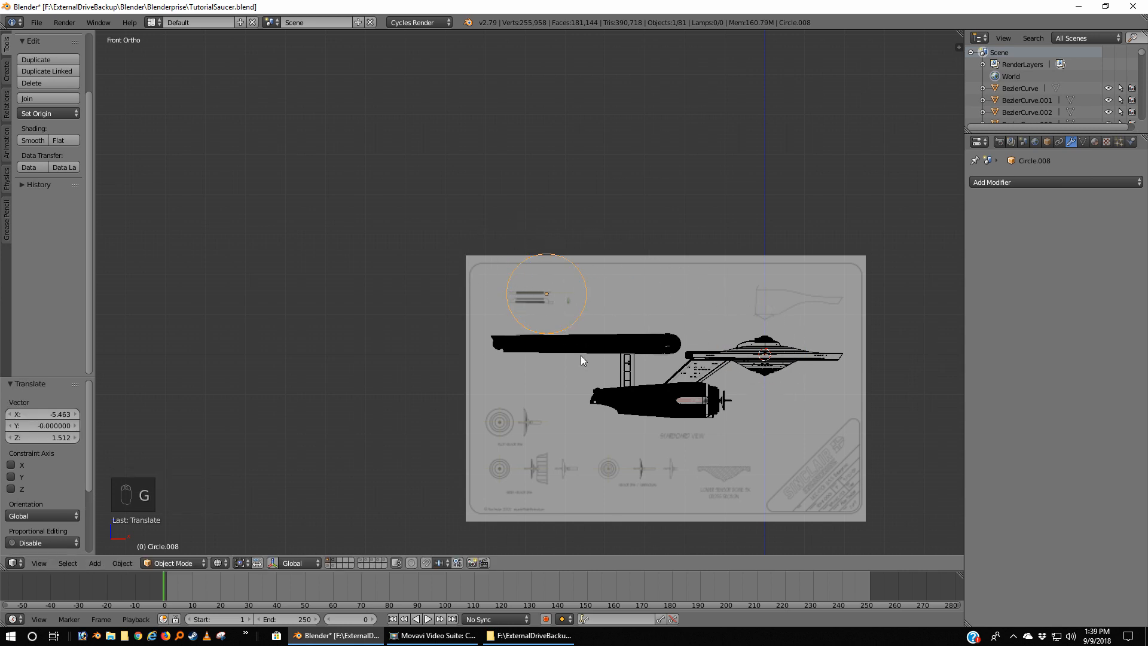
pyautogui.scroll(8, 583, 358)
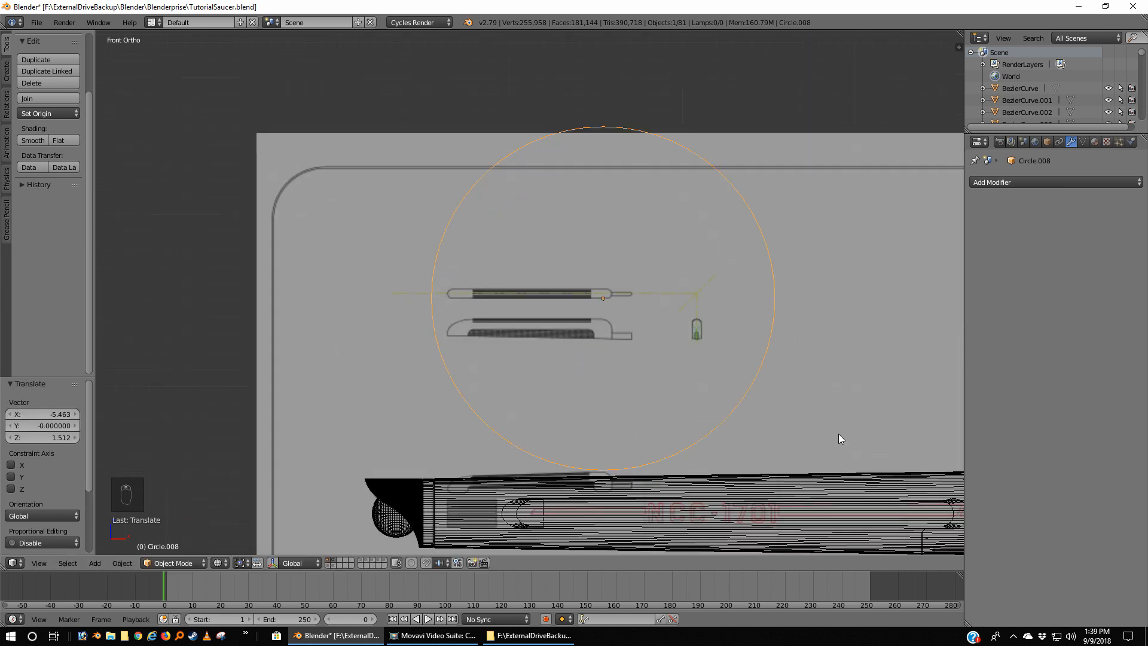
pyautogui.press('s')
pyautogui.click(618, 332)
pyautogui.scroll(5, 699, 345)
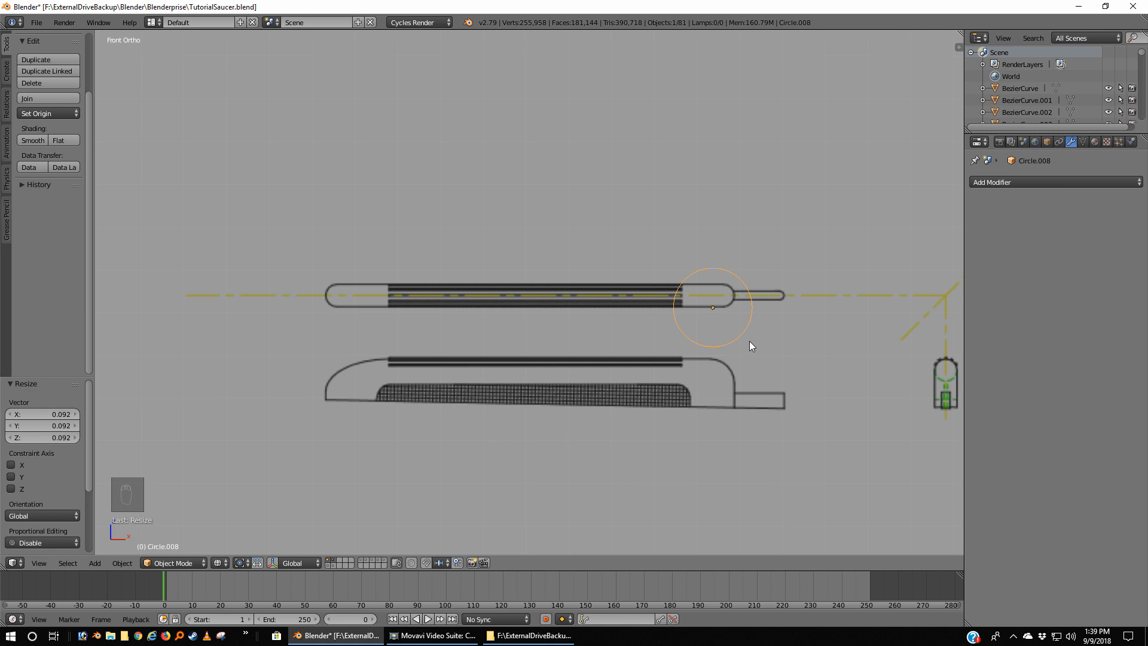
pyautogui.press('Tab')
pyautogui.scroll(3, 749, 341)
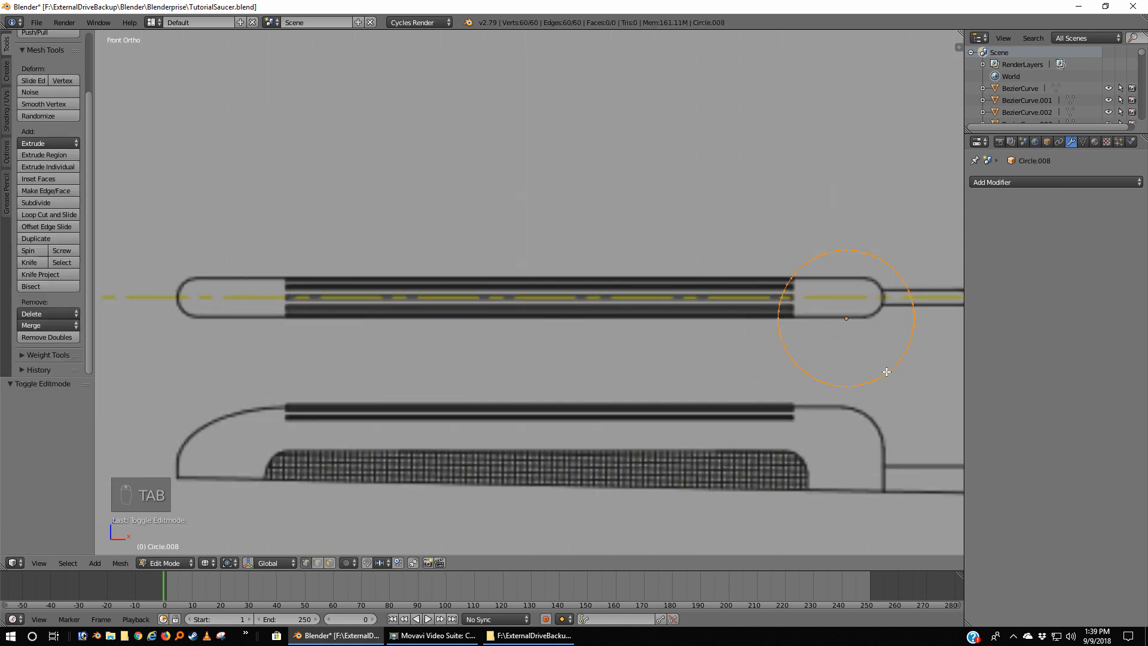
pyautogui.keyDown('shift'); pyautogui.moveTo(898, 371); pyautogui.dragTo(596, 354, button='middle'); pyautogui.keyUp('shift')
pyautogui.scroll(3, 643, 356)
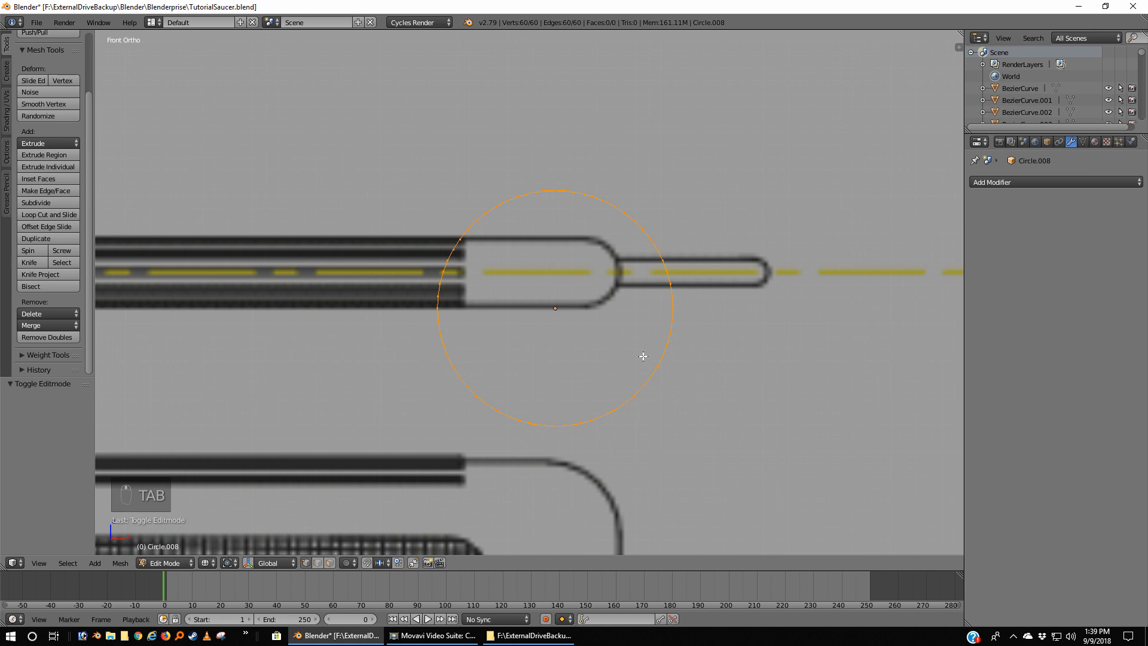
pyautogui.scroll(1, 640, 357)
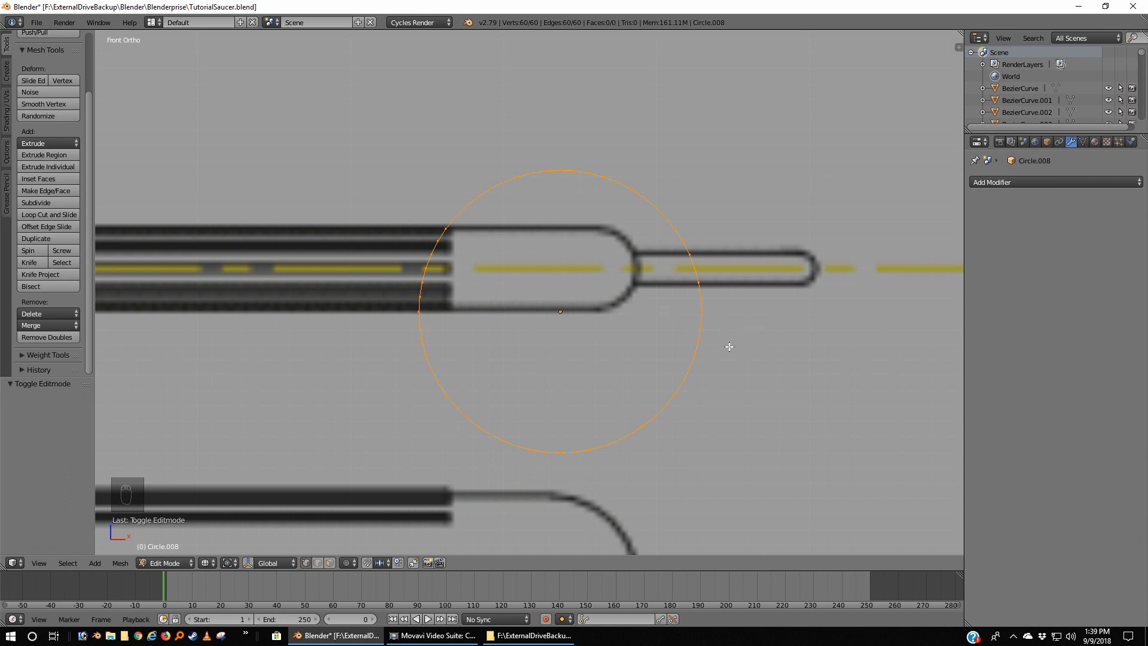
pyautogui.press('Tab')
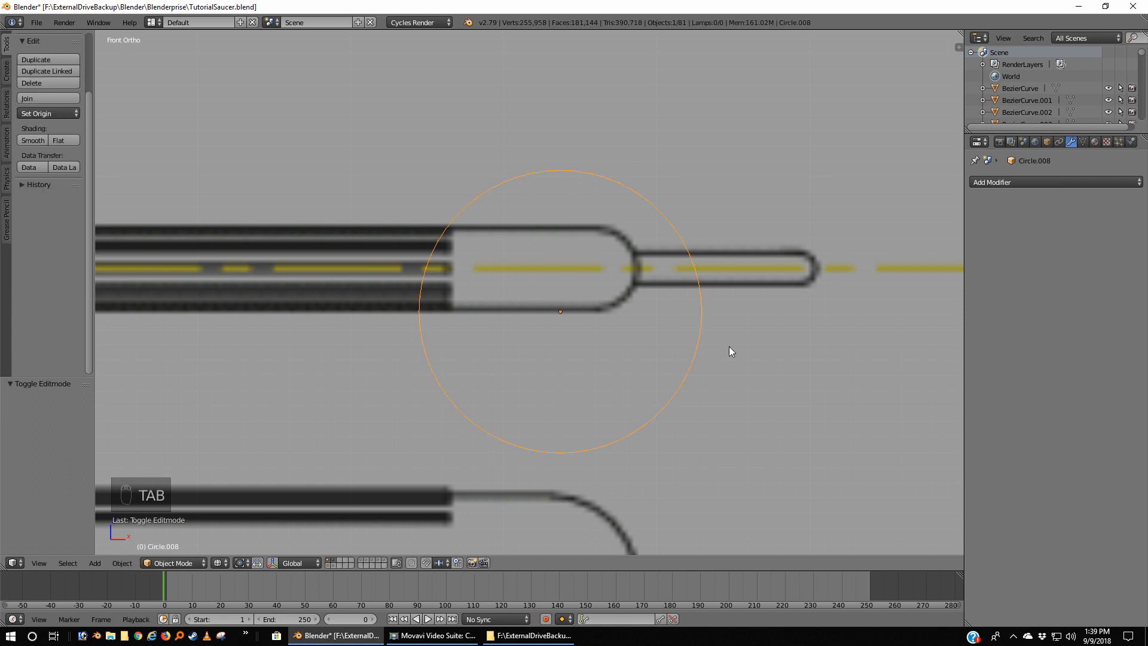
# Rotate the 60-vertex circle 5° in front view and check its vertex alignment in Edit Mode
pyautogui.write('r')
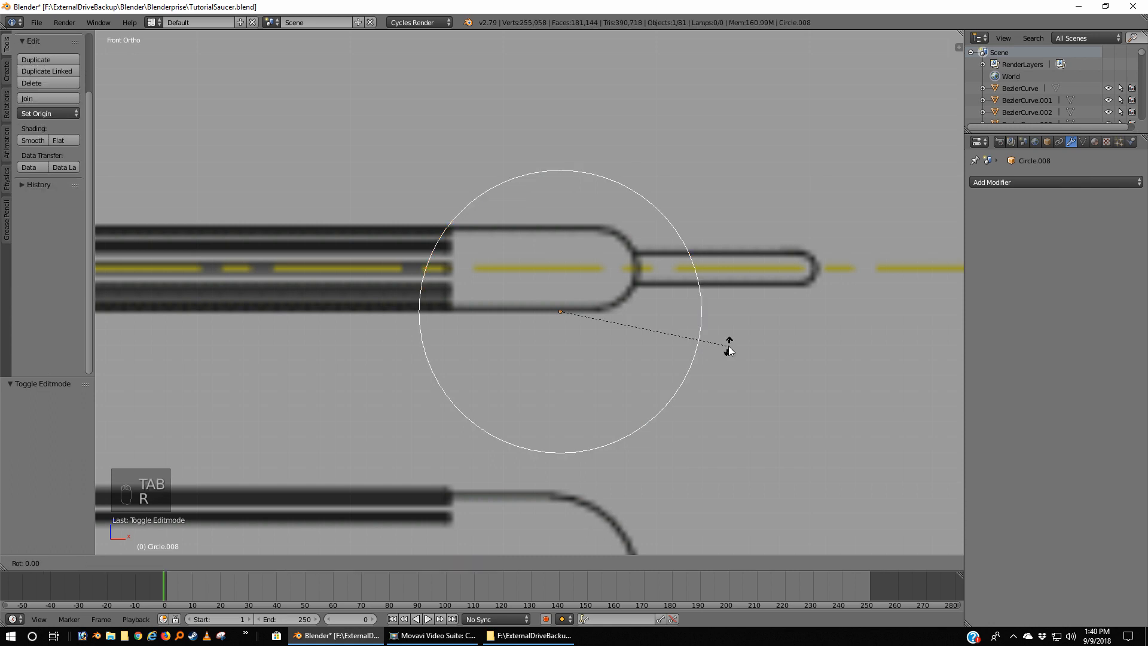
pyautogui.write('5')
pyautogui.click(729, 345)
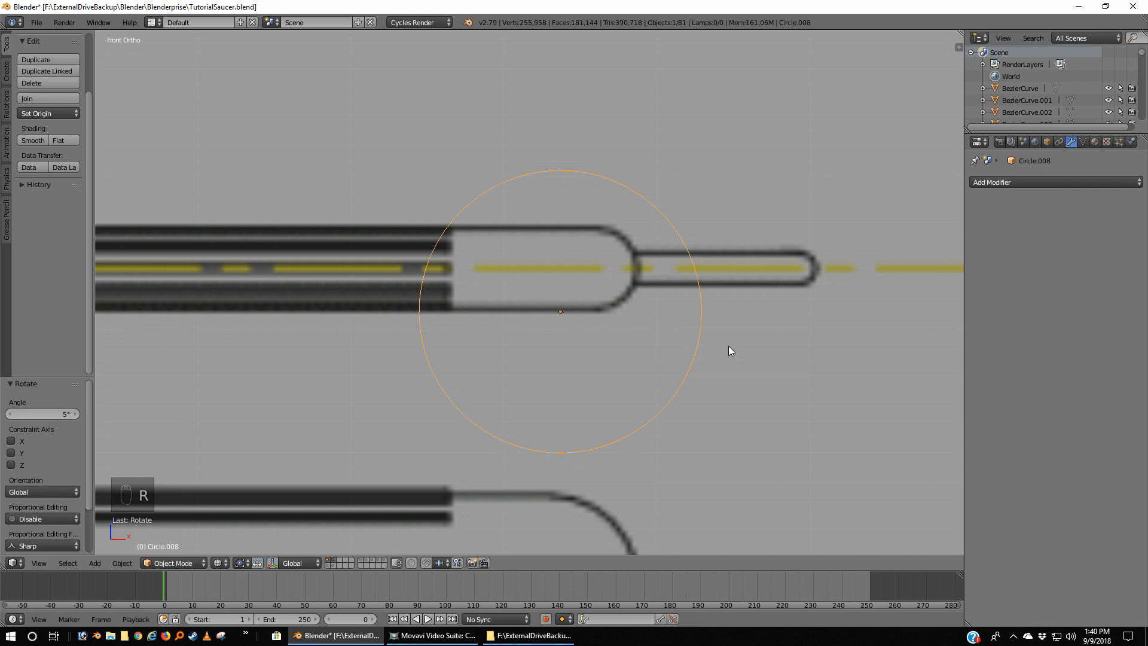
pyautogui.press('Tab')
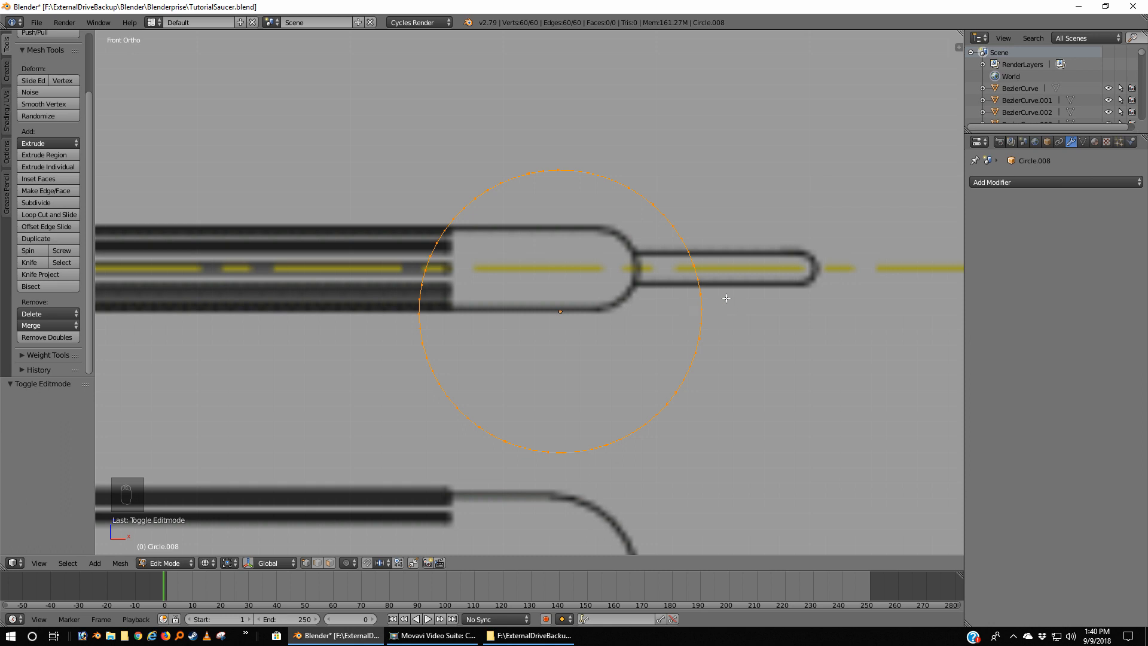
pyautogui.scroll(3, 699, 323)
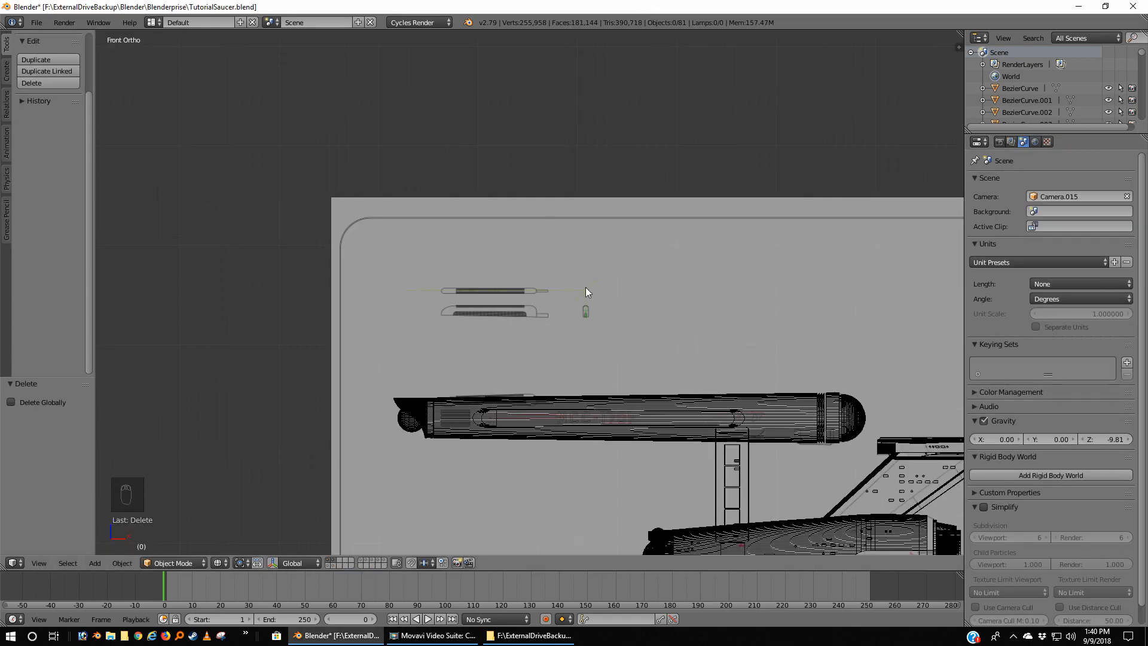
# Add a new mesh circle and set its vertex count to 72
pyautogui.scroll(-4, 587, 288)
pyautogui.scroll(2, 587, 289)
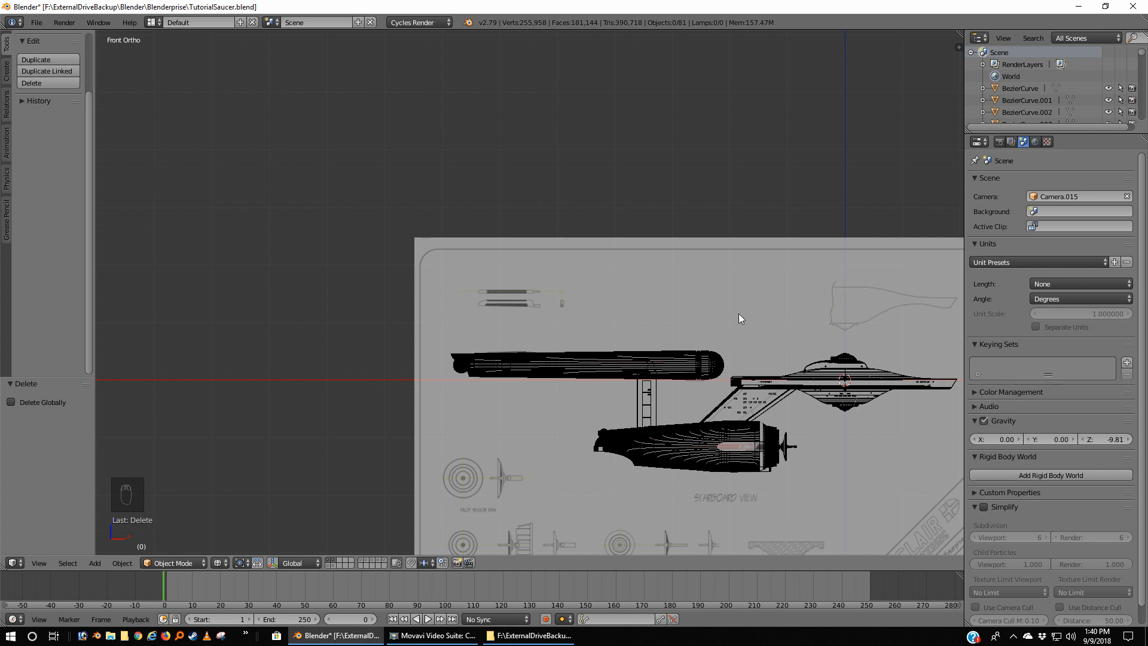
pyautogui.hotkey('shift', 'a')
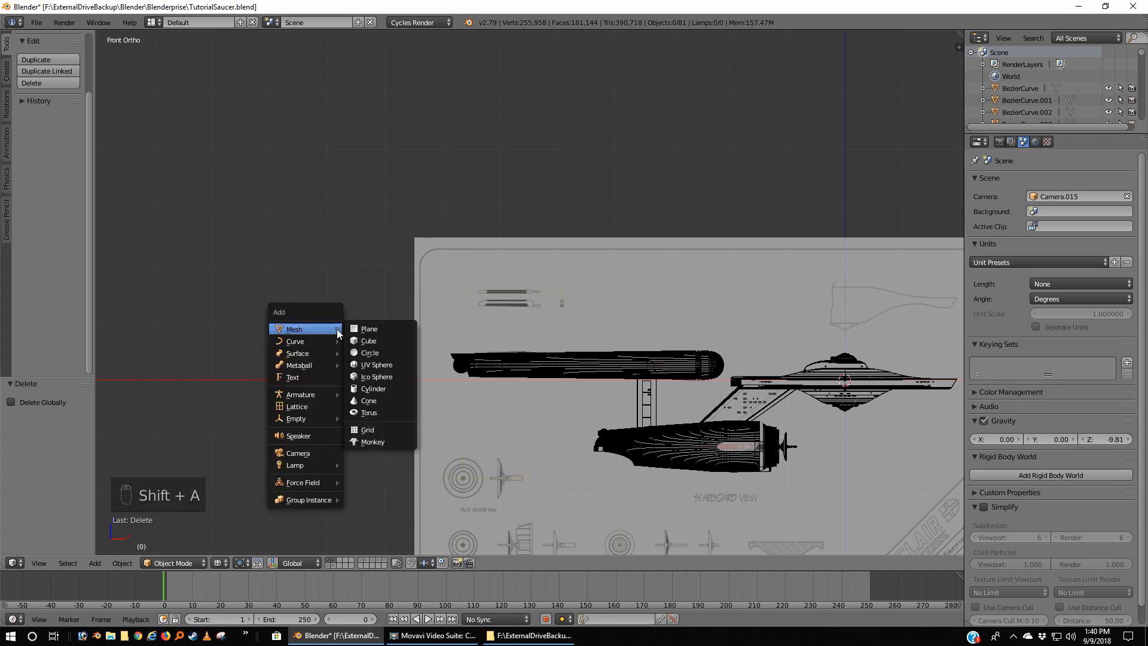
pyautogui.click(382, 353)
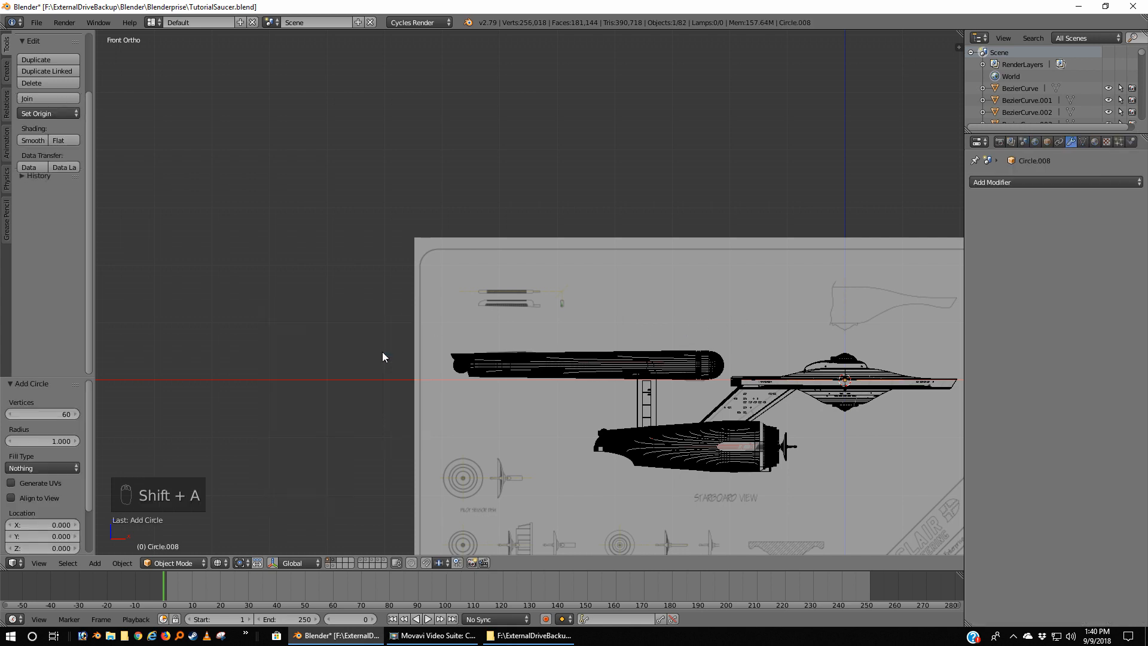
pyautogui.click(63, 414)
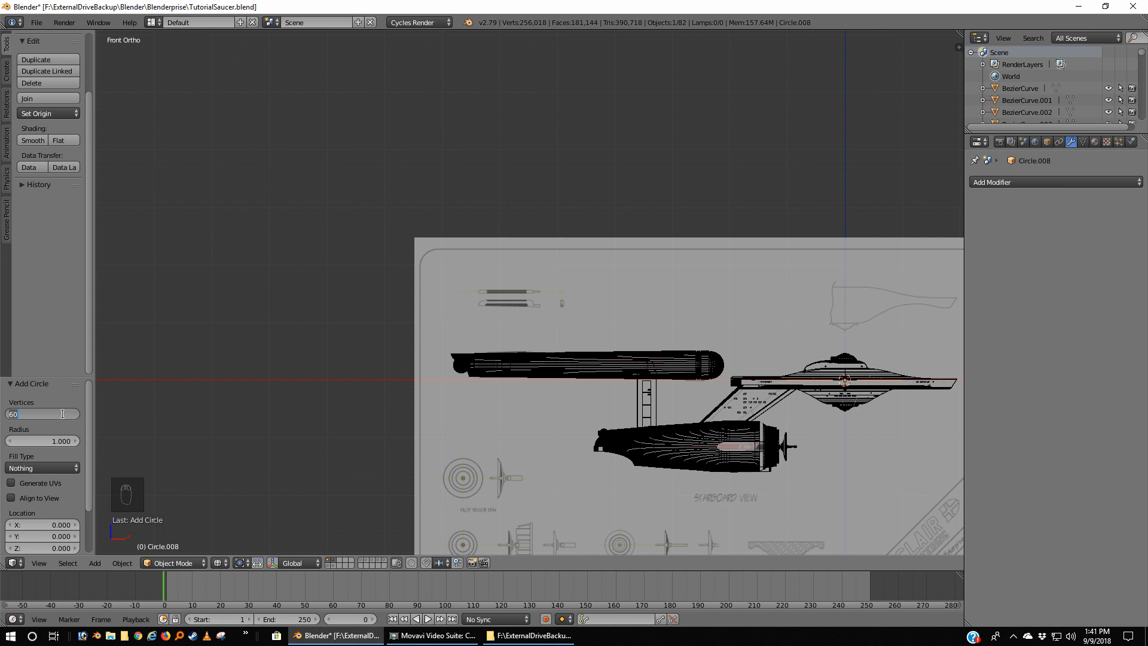
pyautogui.write('7')
pyautogui.press('Return')
# Rotate the 72-vertex circle 90° in right view so it stands upright
pyautogui.scroll(-4, 218, 363)
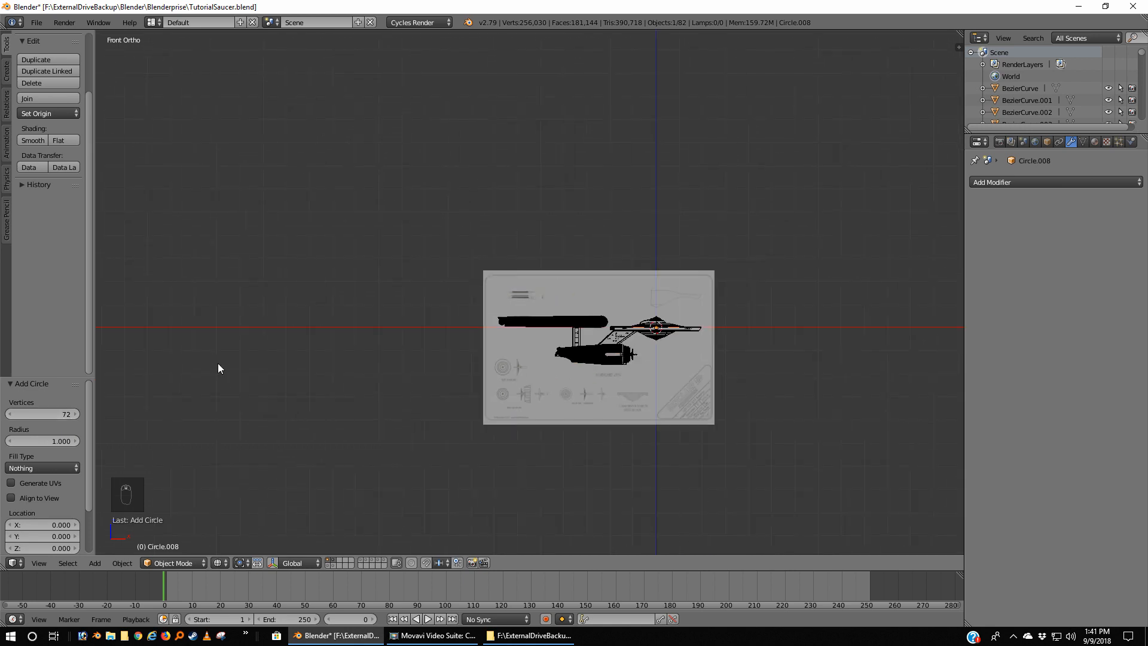
pyautogui.scroll(2, 218, 364)
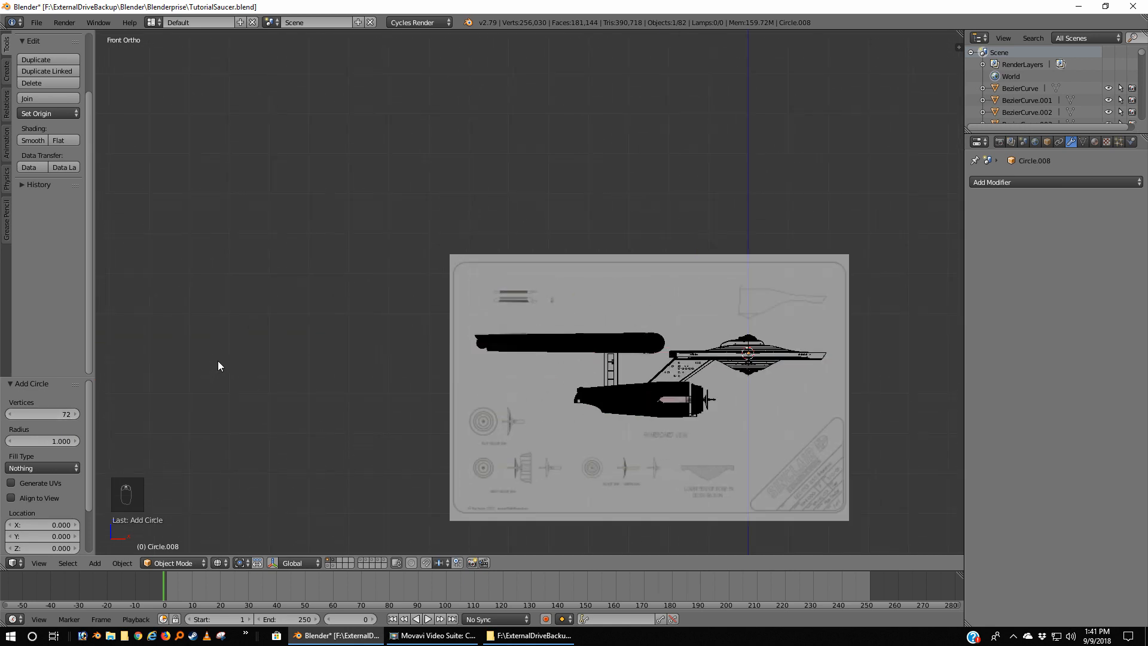
pyautogui.press('KP_3')
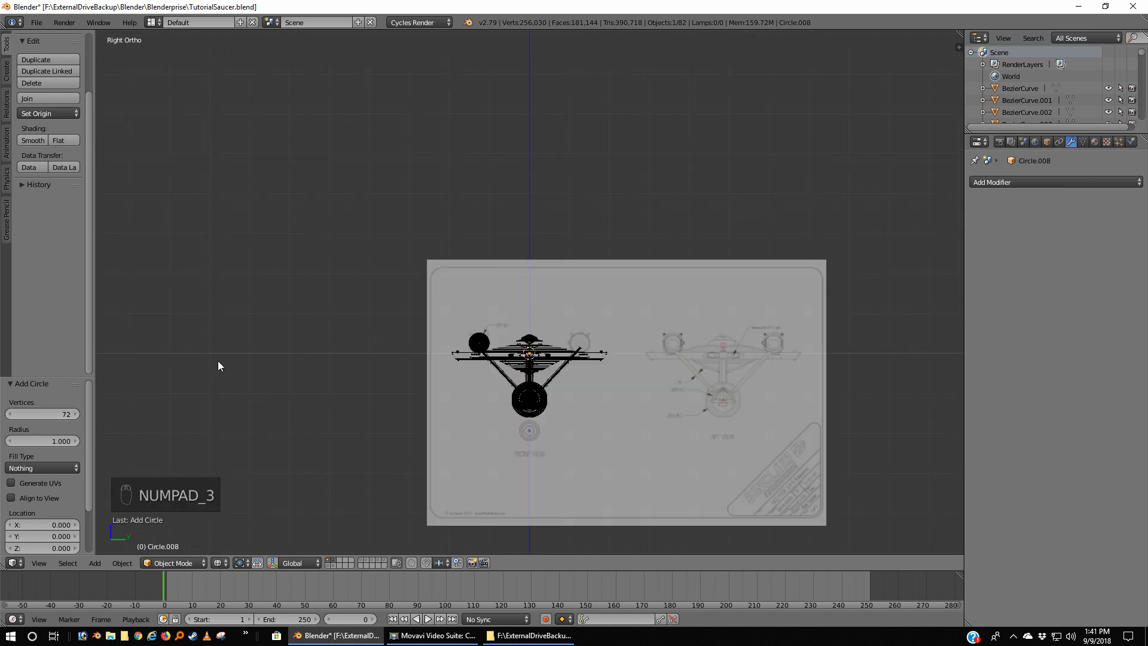
pyautogui.write('r90')
pyautogui.press('Return')
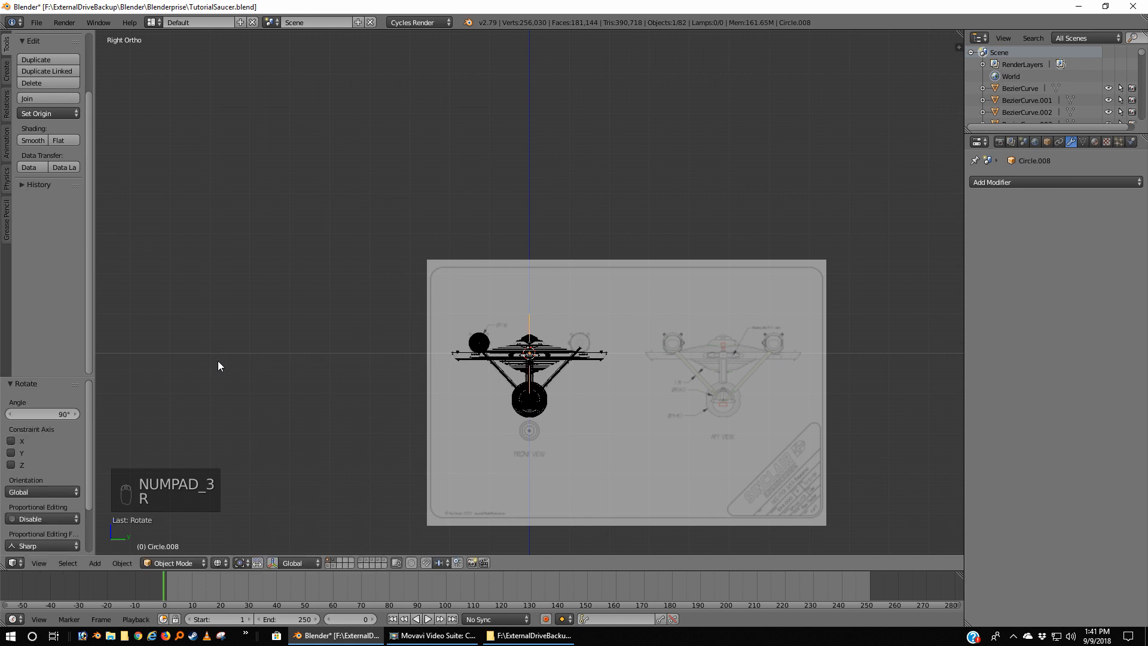
# In front view, move the circle about -5.254 in X and 1.542 in Z beside the intercooler drawings and scale it uniformly to about 0.107
pyautogui.press('KP_1')
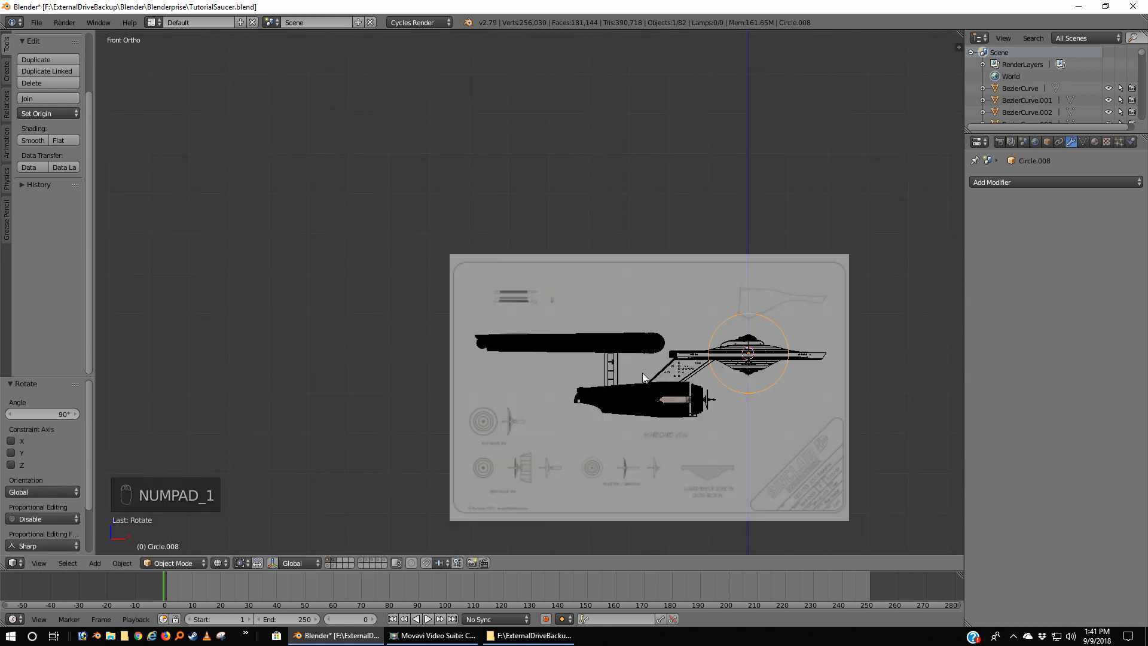
pyautogui.press('g')
pyautogui.click(574, 312)
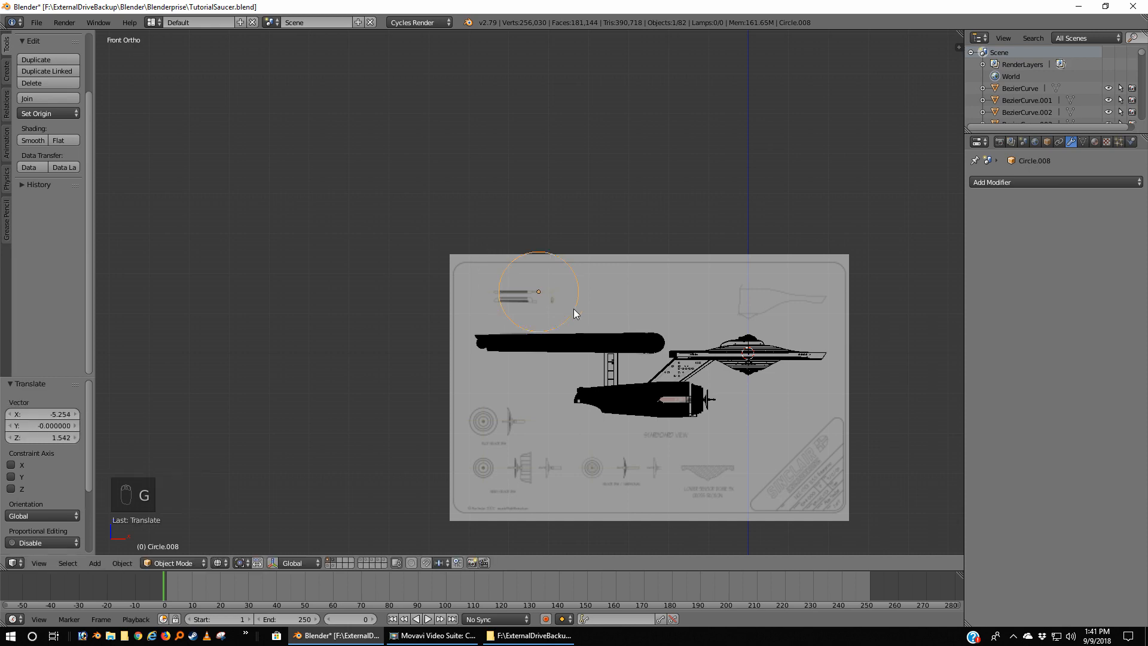
pyautogui.press('s')
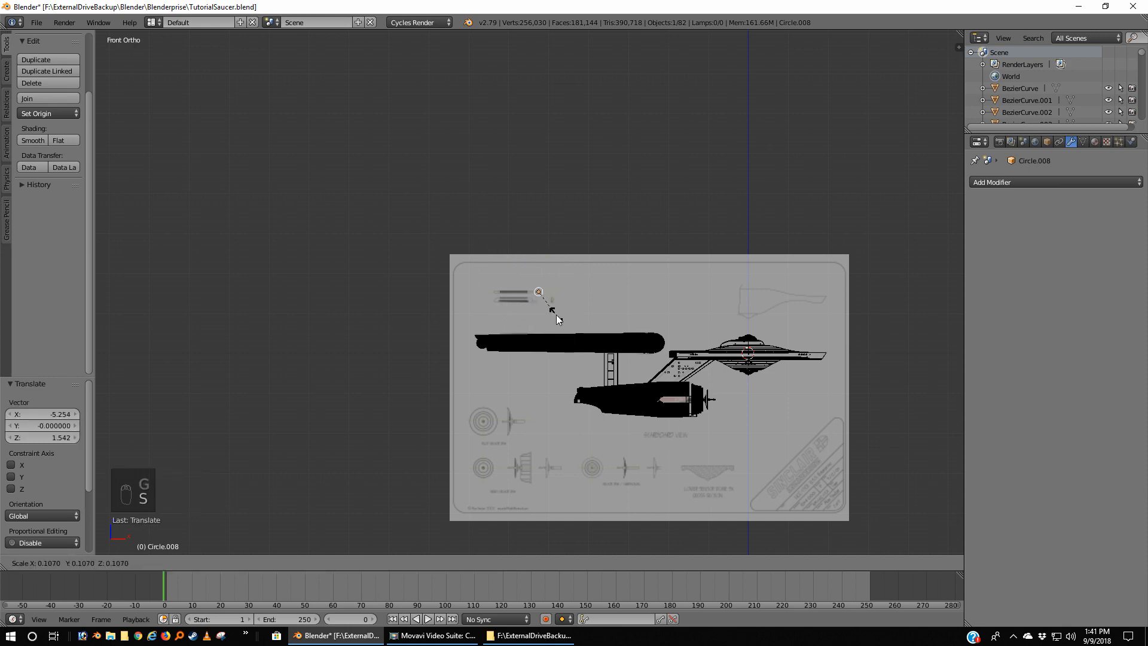
pyautogui.click(556, 315)
# Rotate the circle 2.5° in front view and deselect all its vertices in Edit Mode
pyautogui.scroll(10, 556, 314)
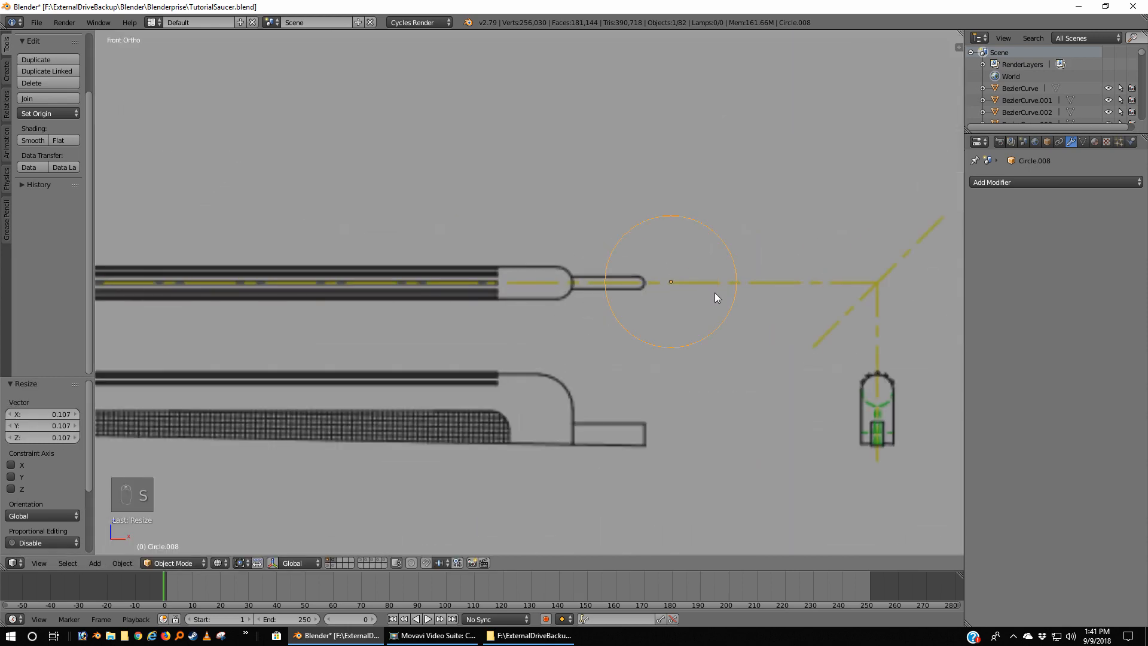
pyautogui.press('Tab')
pyautogui.scroll(3, 806, 359)
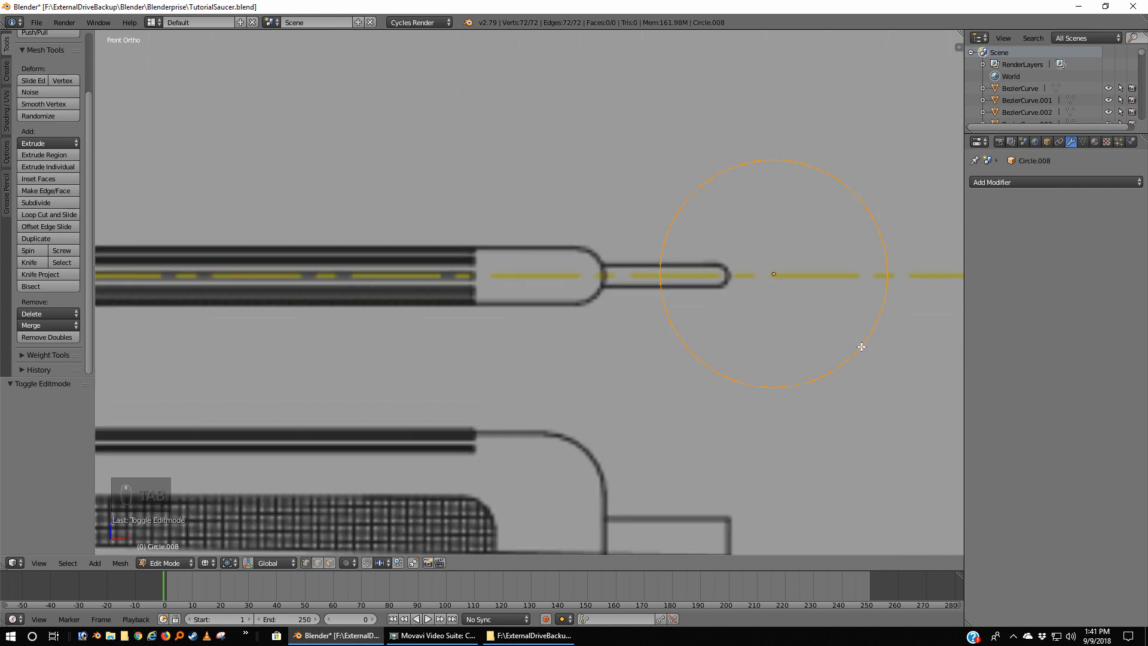
pyautogui.keyDown('shift'); pyautogui.moveTo(863, 346); pyautogui.dragTo(674, 346, button='middle'); pyautogui.keyUp('shift')
pyautogui.scroll(2, 699, 336)
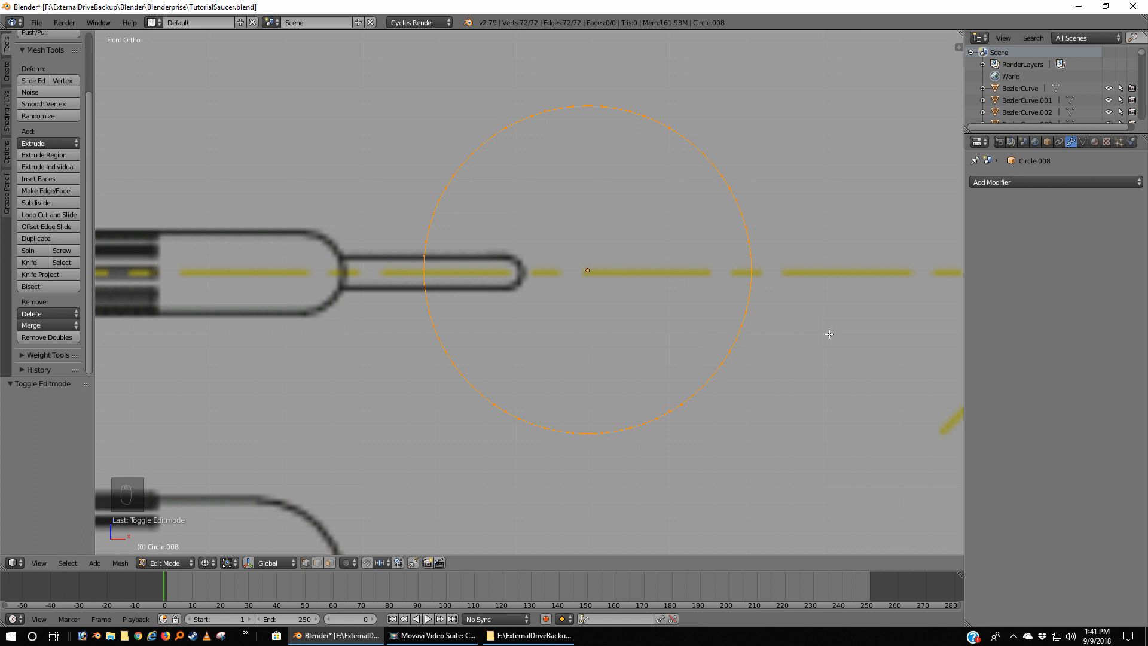
pyautogui.press('Tab')
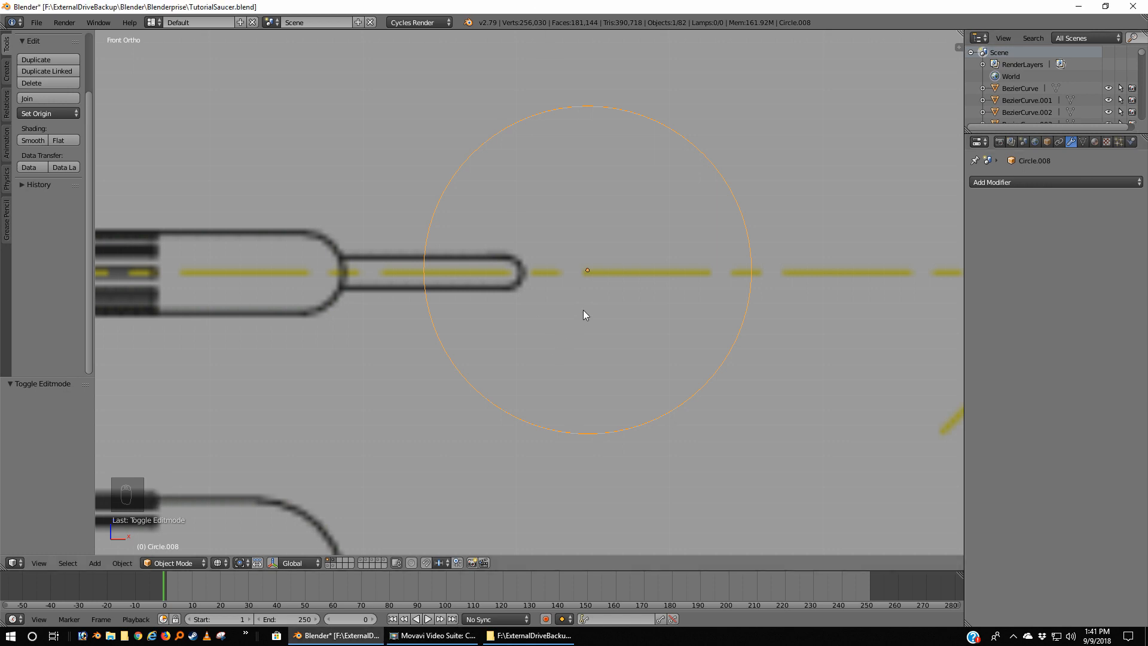
pyautogui.write('r2.5')
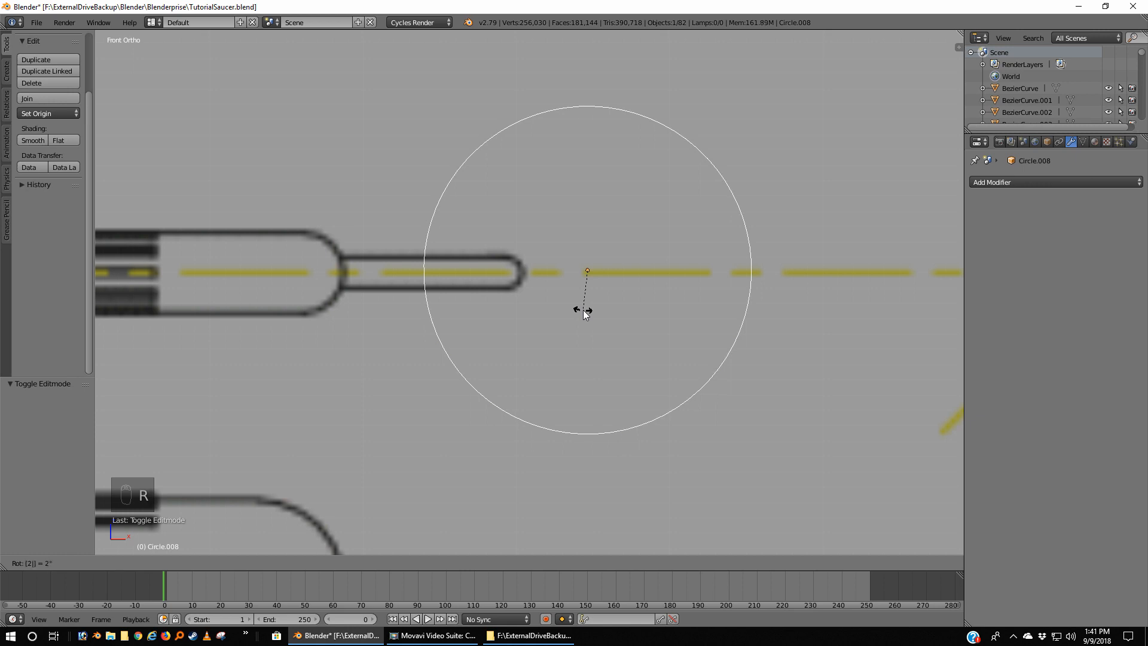
pyautogui.press('Return')
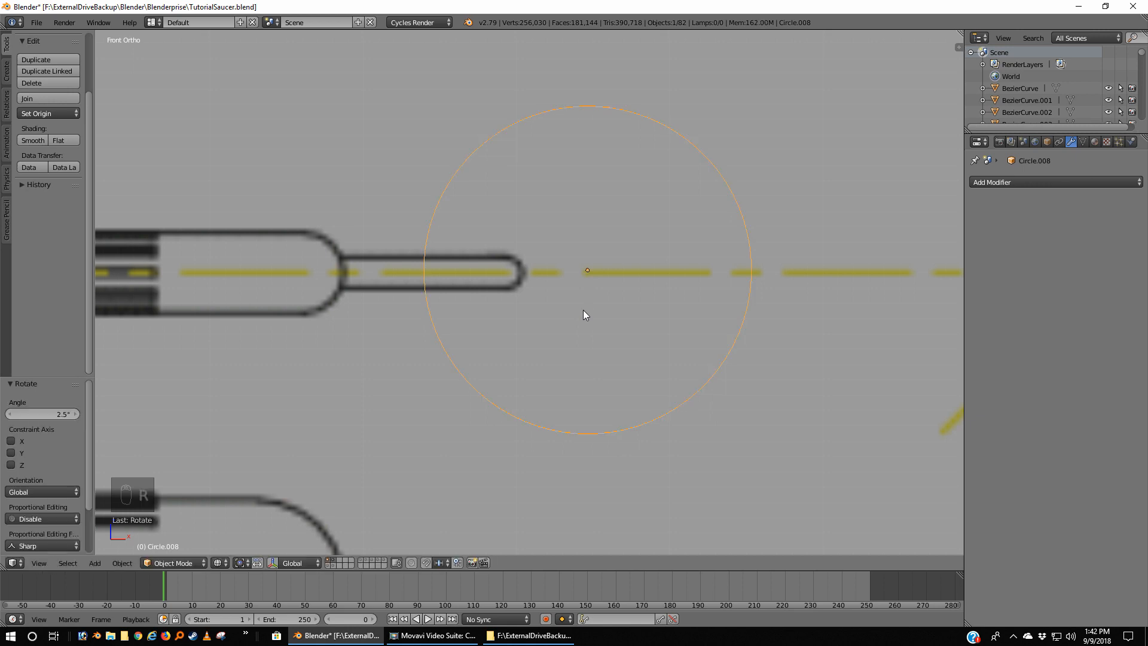
pyautogui.press('Tab')
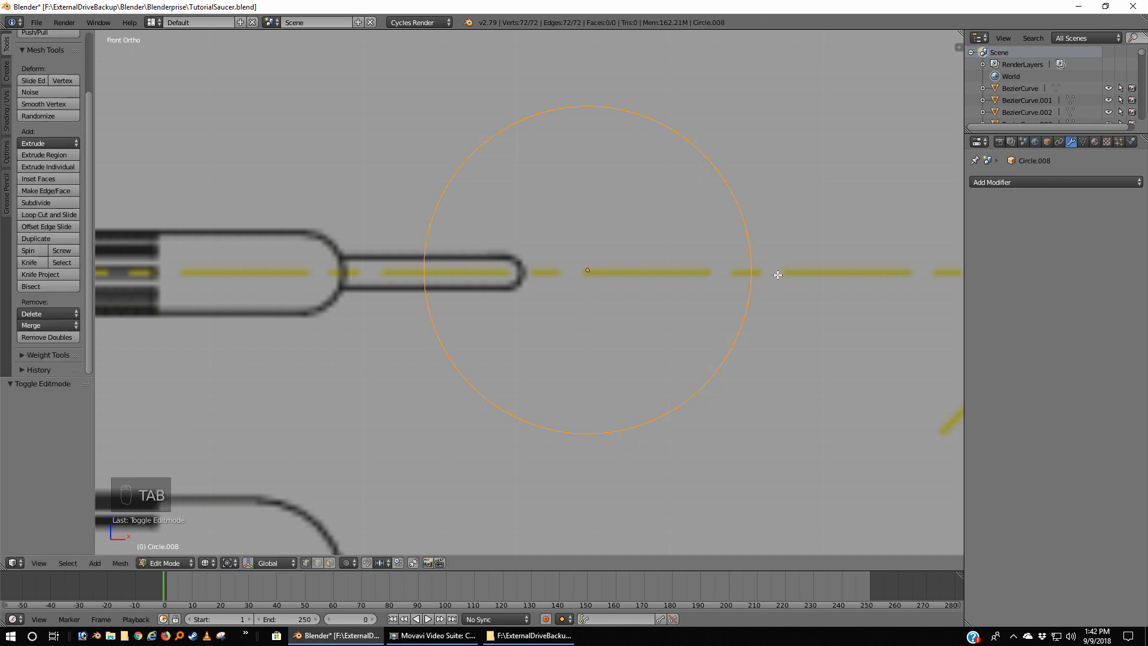
pyautogui.press('a')
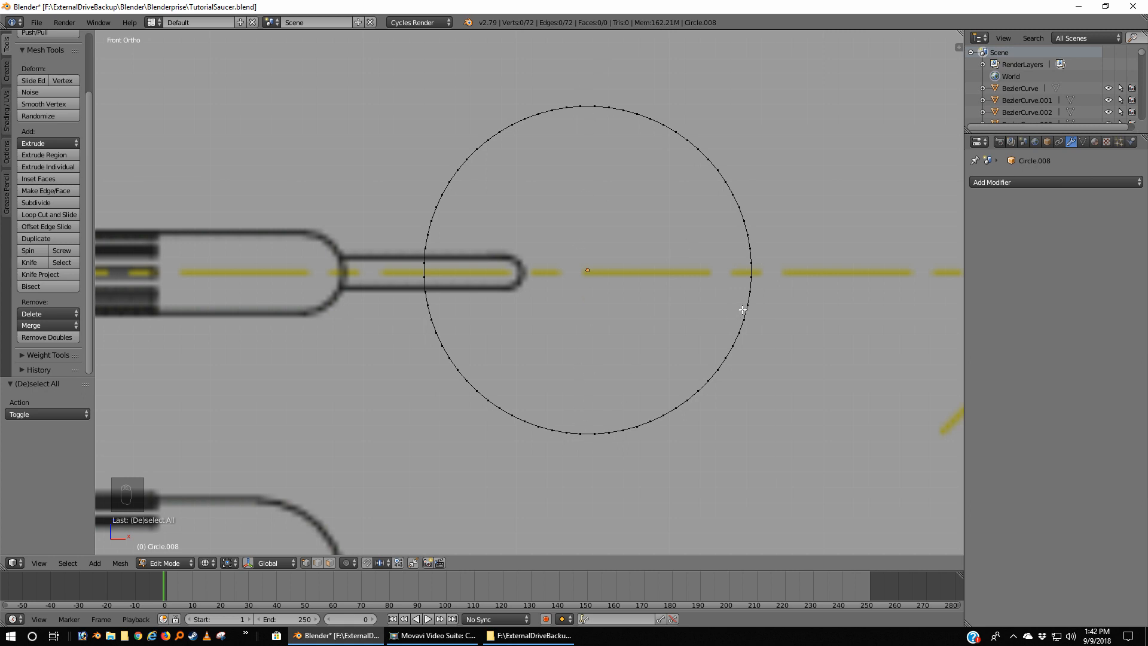
# In Object Mode, move the circle about -0.221 in X and -0.002 in Z onto the centre line of the upper intercooler drawing
pyautogui.press('Tab')
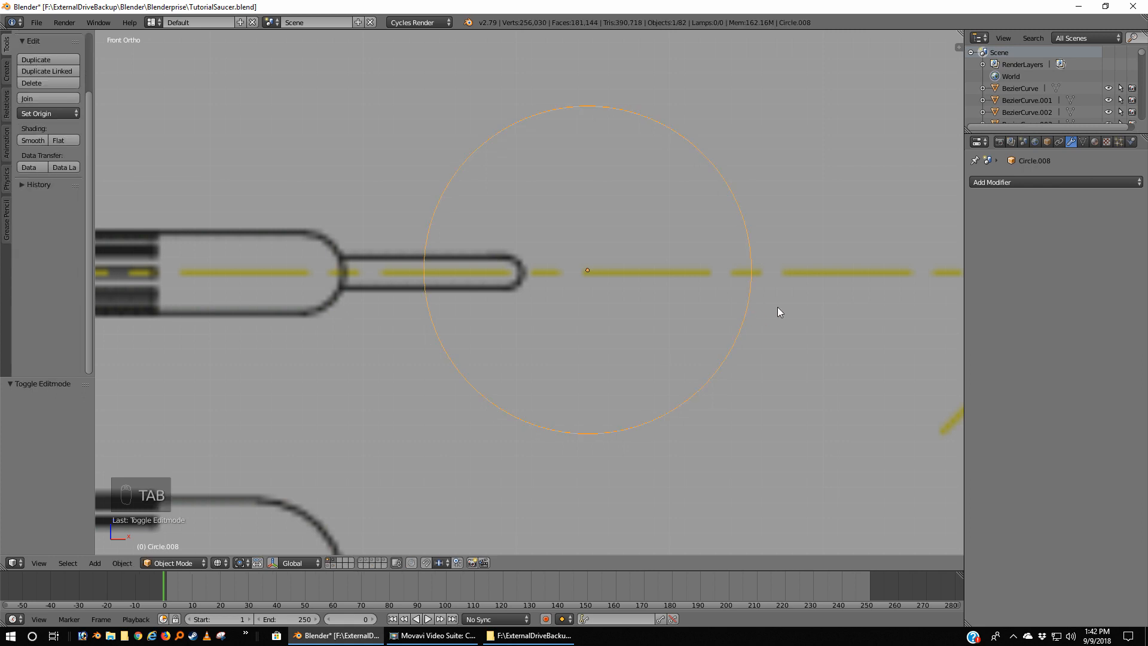
pyautogui.press('g')
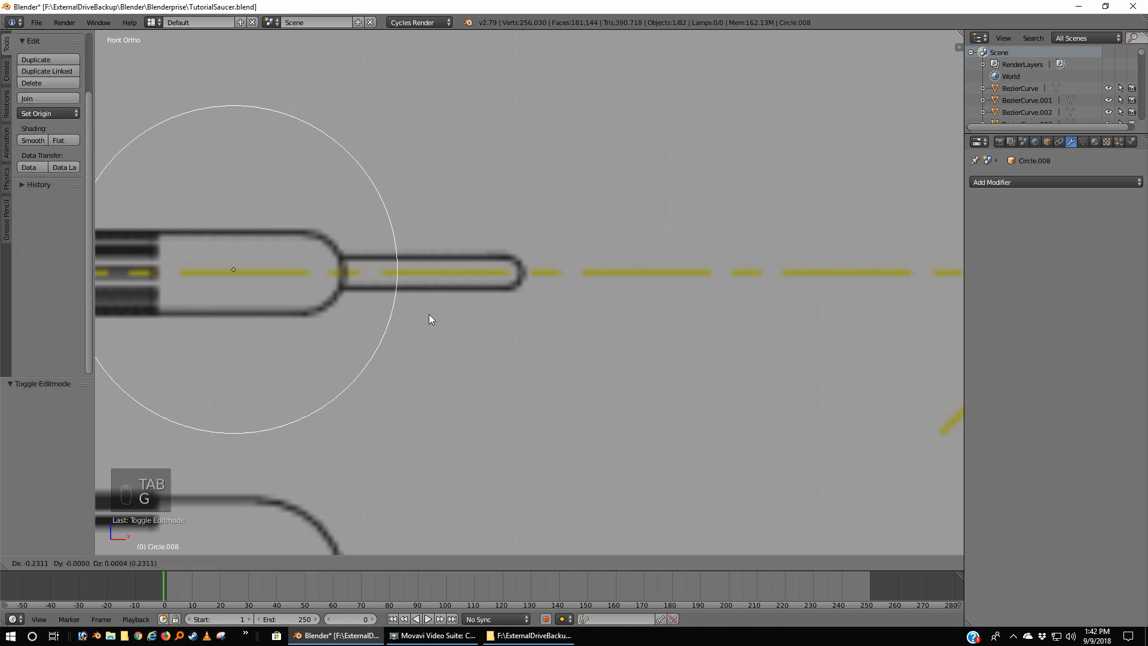
pyautogui.click(439, 311)
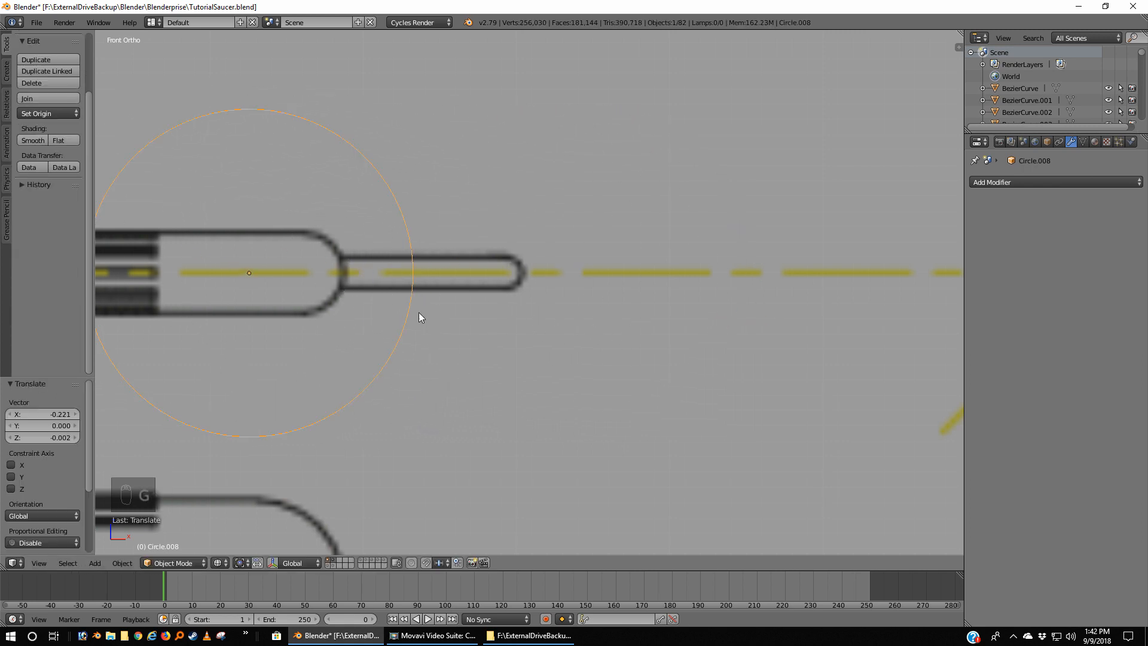
# Scale the circle uniformly to about 0.165 so it fits inside the intercooler outline
pyautogui.keyDown('shift'); pyautogui.moveTo(418, 312); pyautogui.dragTo(709, 336, button='middle'); pyautogui.keyUp('shift')
pyautogui.scroll(1, 709, 336)
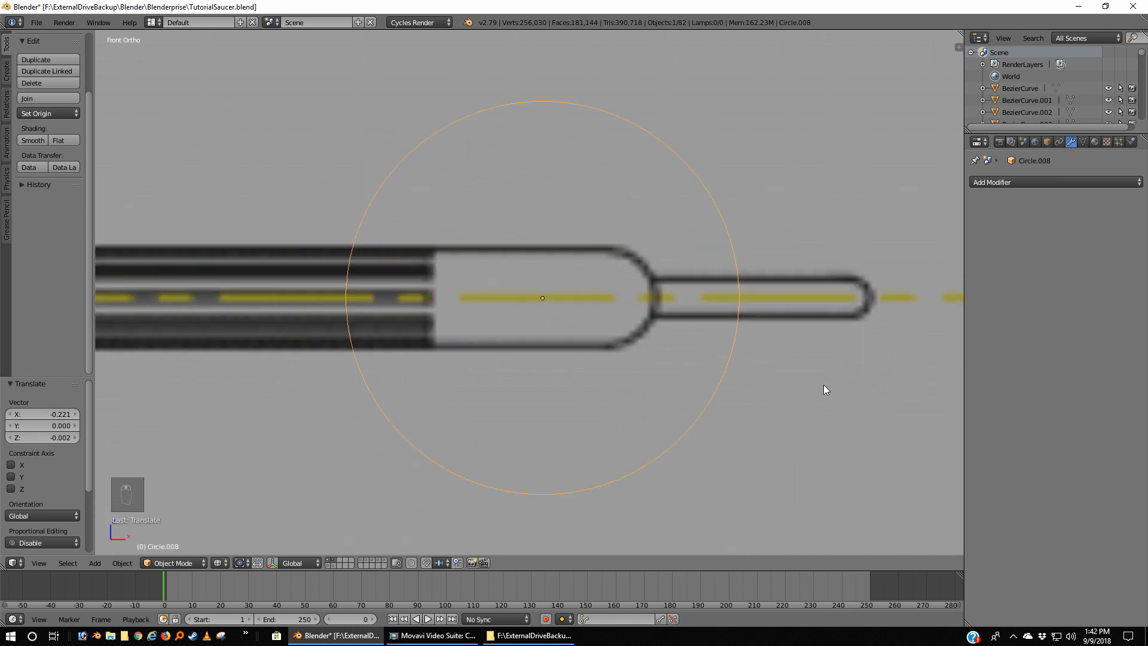
pyautogui.press('s')
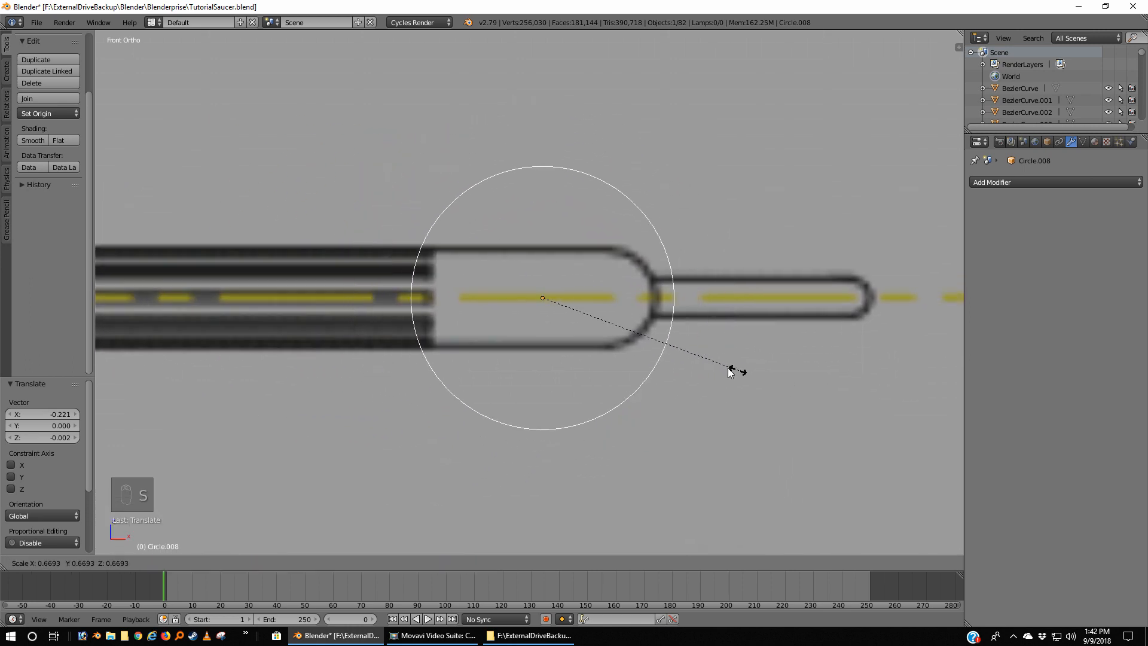
pyautogui.click(578, 335)
pyautogui.scroll(5, 651, 329)
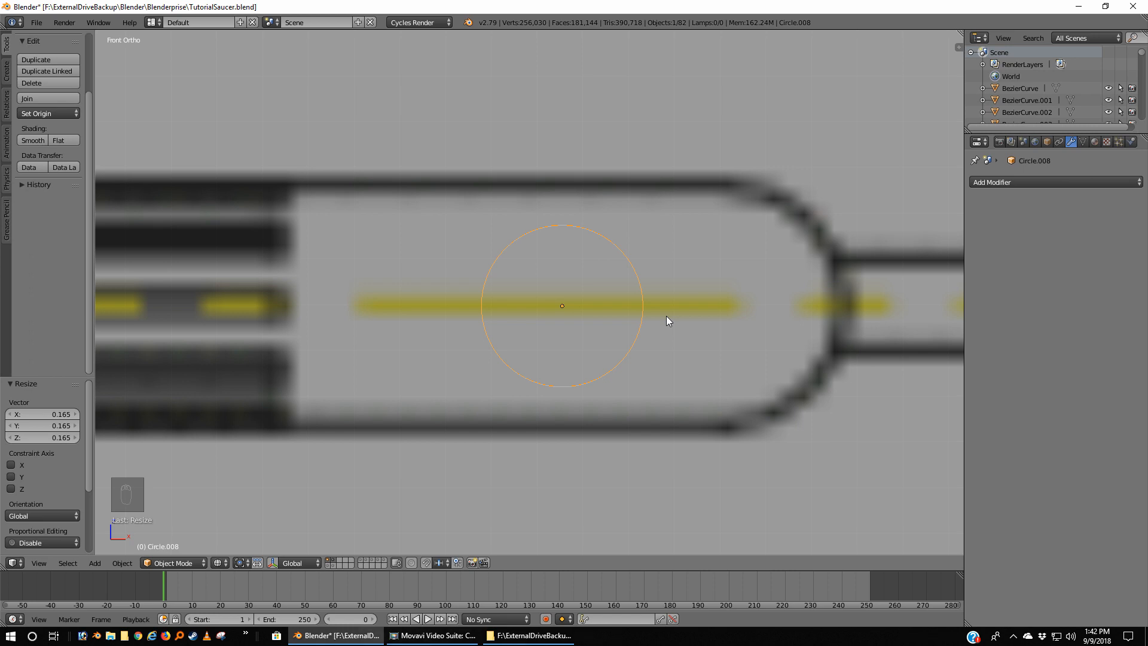
pyautogui.scroll(1, 666, 315)
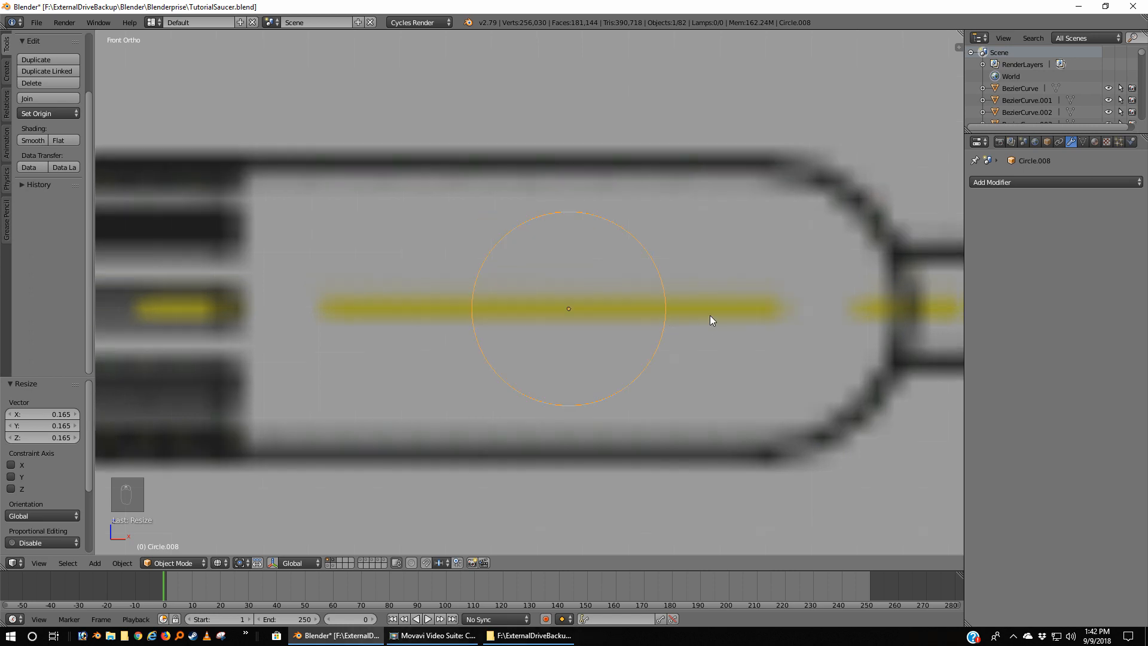
# In Edit Mode, select the circle's upper half and move it about 0.012 along Z to the outline's upper edge, leaving nothing selected
pyautogui.press('Tab')
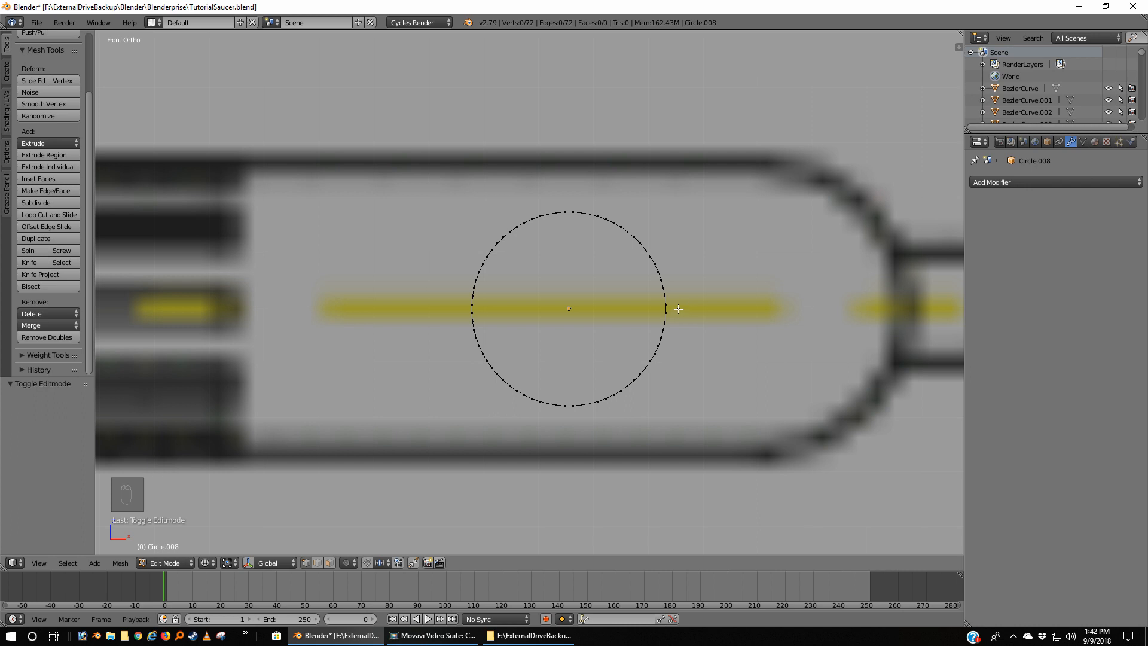
pyautogui.press('b')
pyautogui.moveTo(384, 195); pyautogui.dragTo(681, 312)
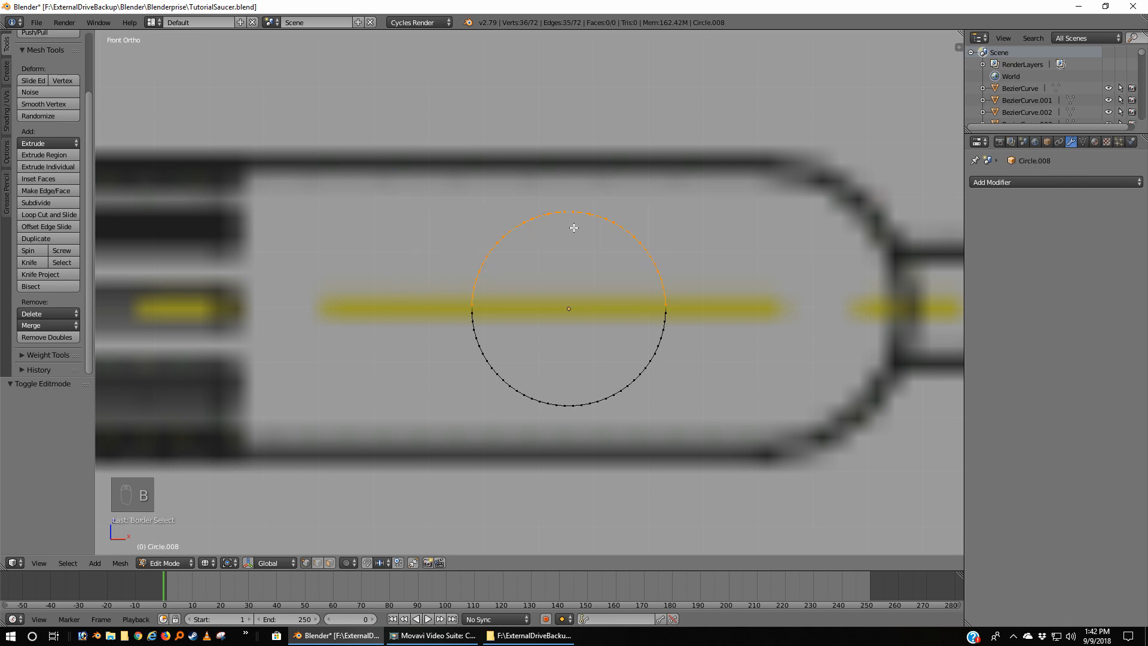
pyautogui.press('g')
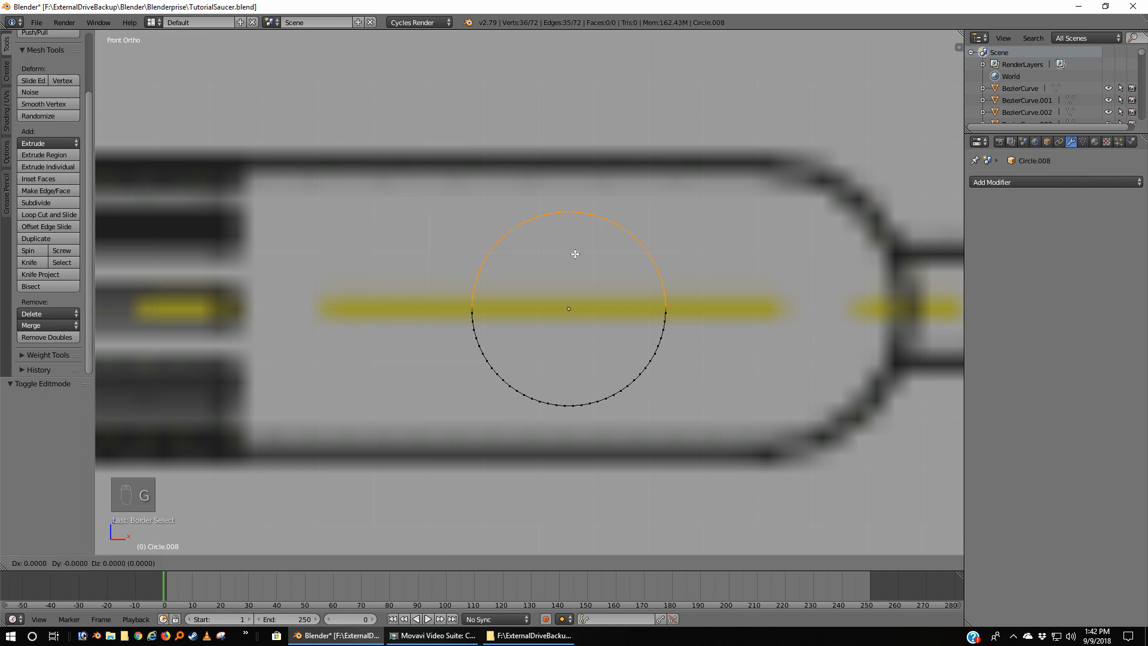
pyautogui.press('z')
pyautogui.rightClick(575, 254)
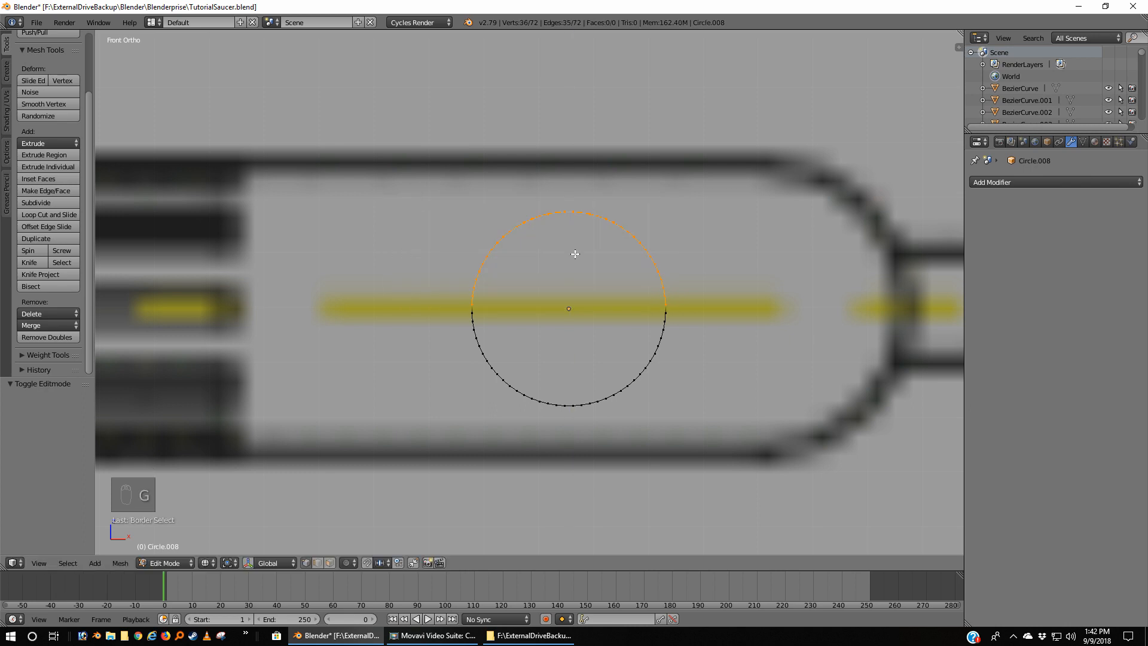
pyautogui.press('g')
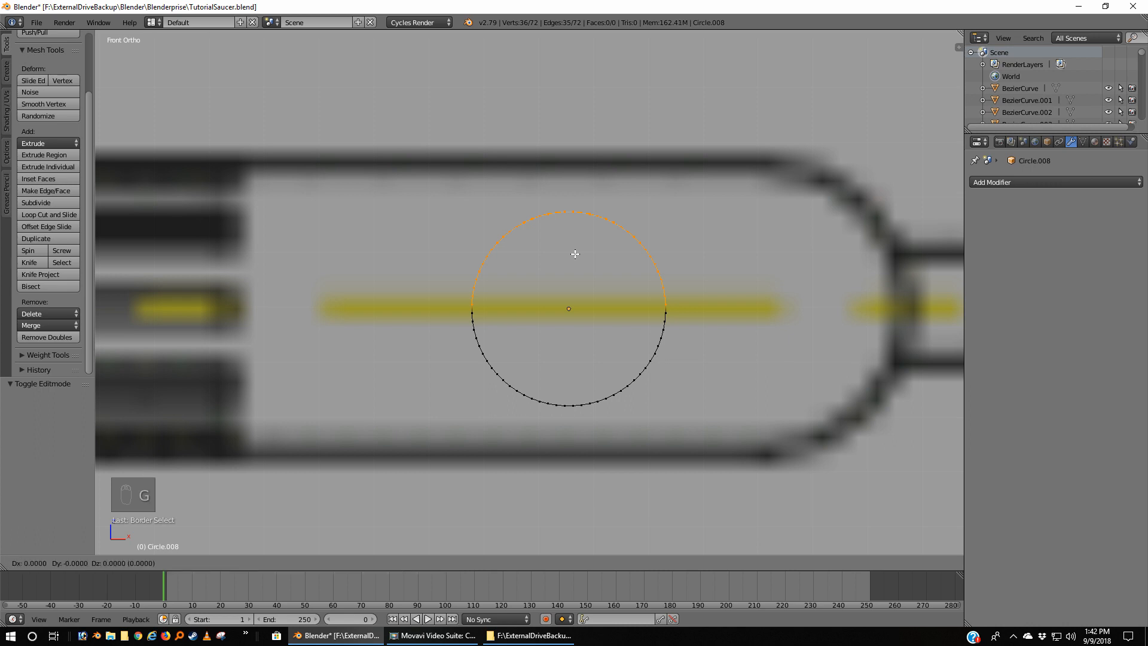
pyautogui.press('z')
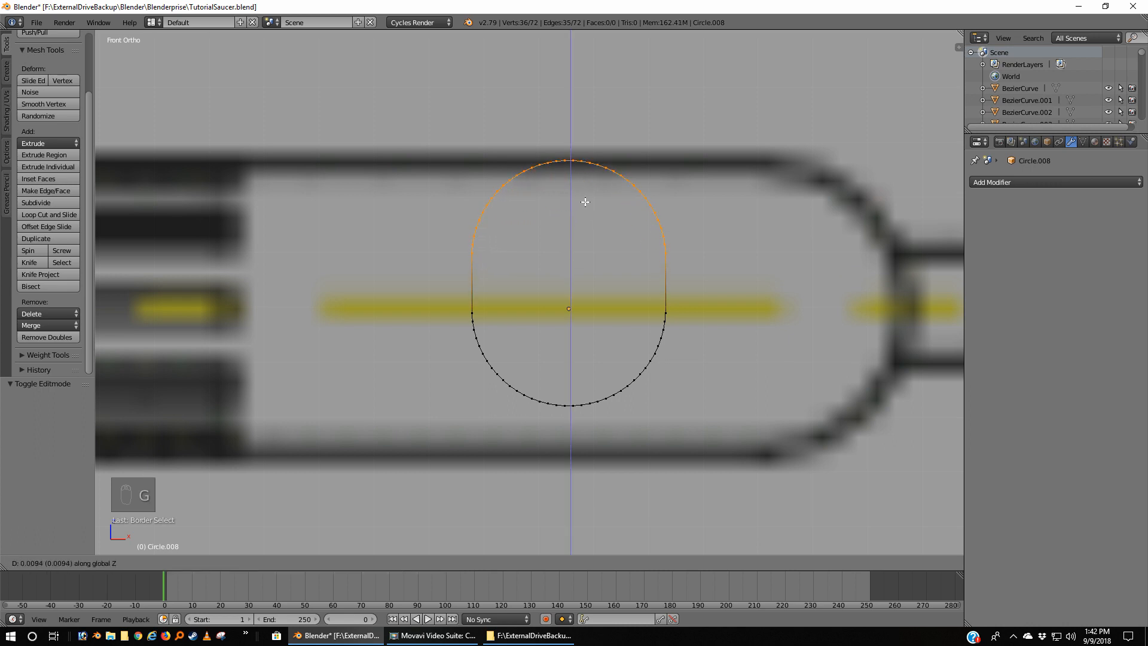
pyautogui.click(589, 187)
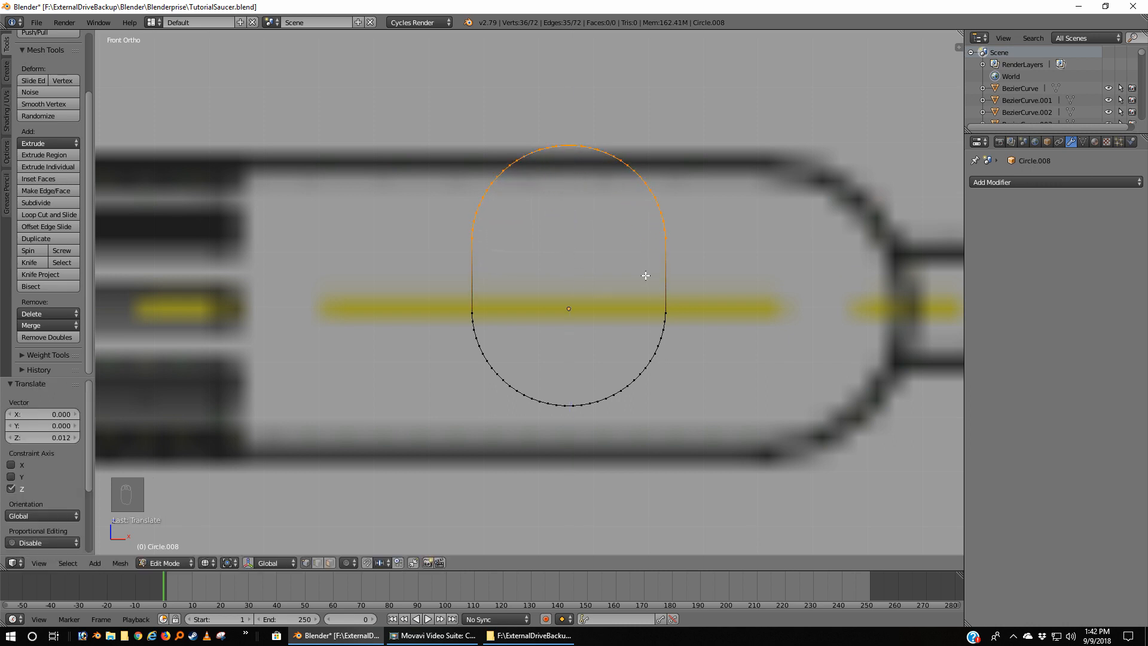
pyautogui.press('a')
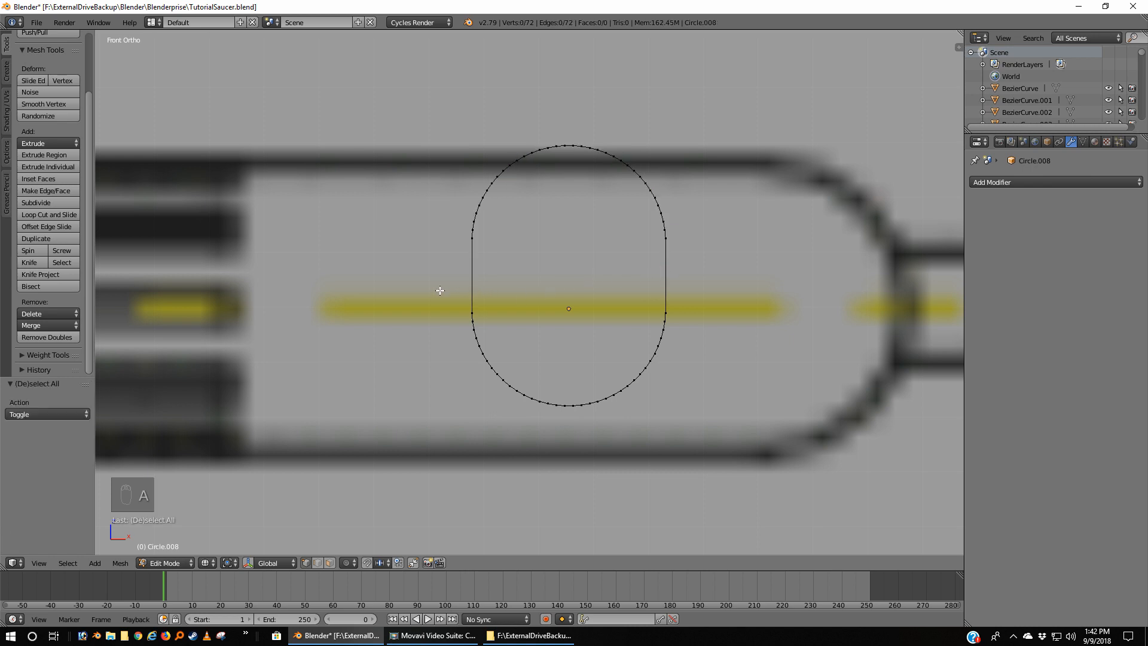
# Select the circle's lower half, move it about -0.011 along Z to the outline's lower edge, and deselect all vertices
pyautogui.press('b')
pyautogui.moveTo(443, 292); pyautogui.dragTo(724, 432)
pyautogui.press('g')
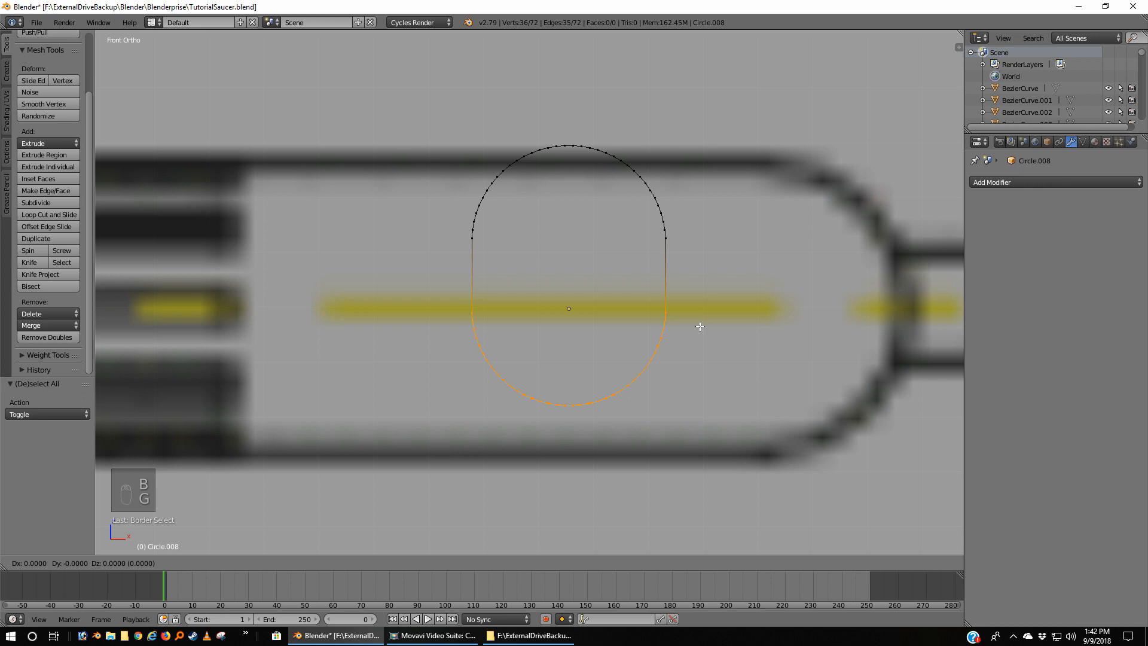
pyautogui.press('z')
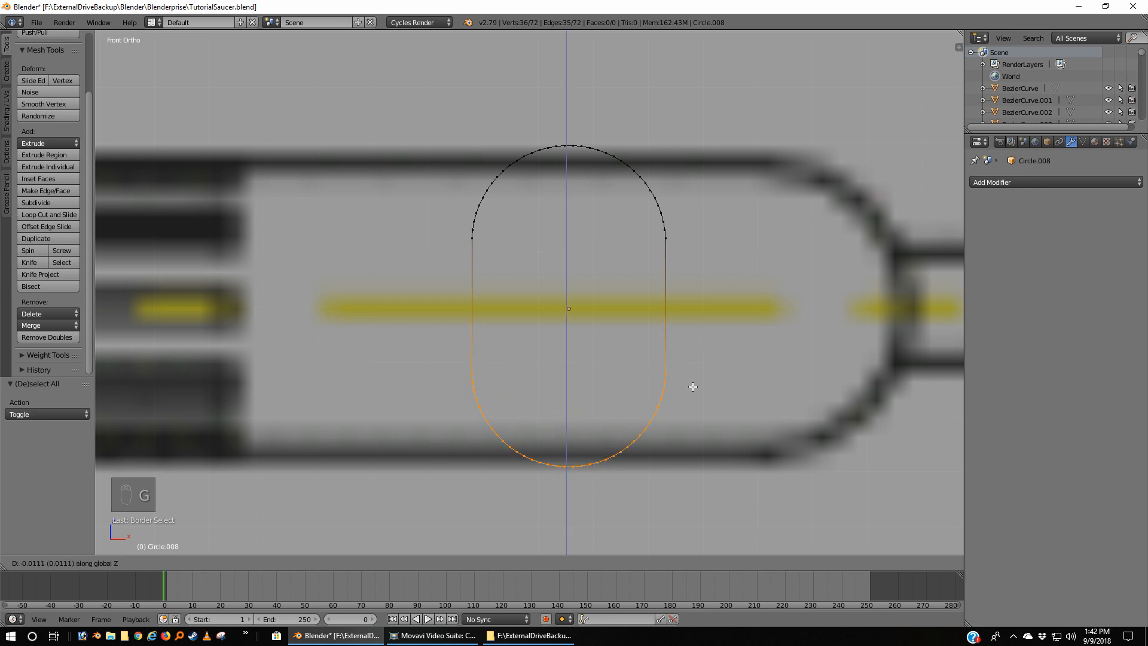
pyautogui.click(692, 387)
pyautogui.scroll(-4, 693, 381)
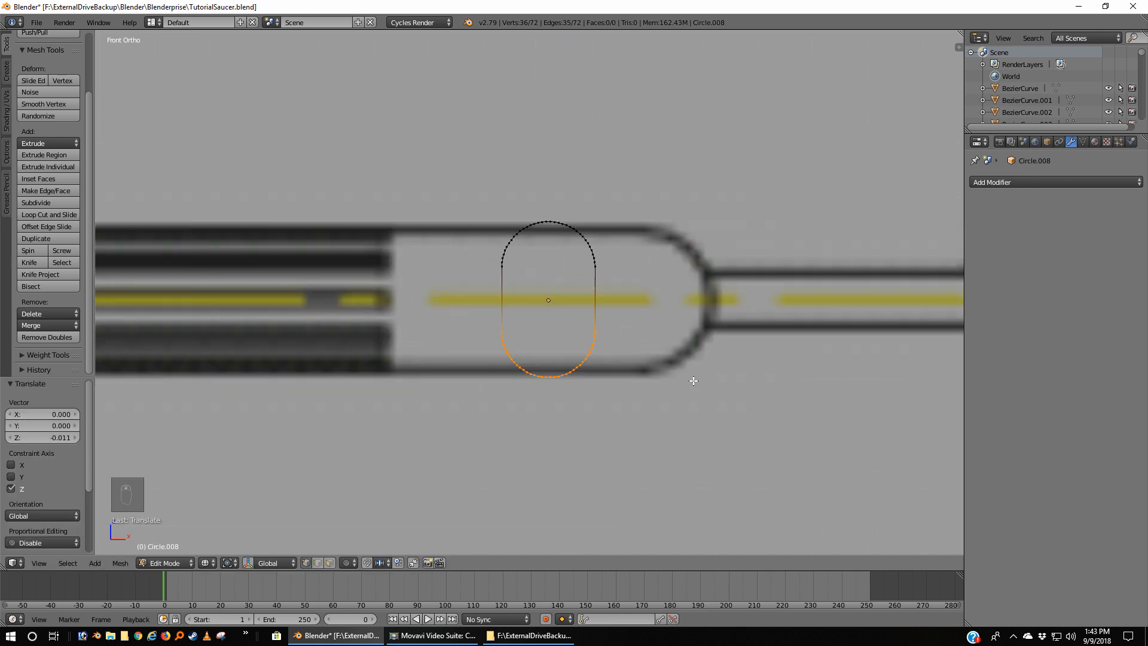
pyautogui.scroll(-5, 693, 381)
pyautogui.press('a')
# In Object Mode, move the elongated circle about 0.044 along X to the rounded end of the upper intercooler drawing
pyautogui.scroll(-4, 693, 378)
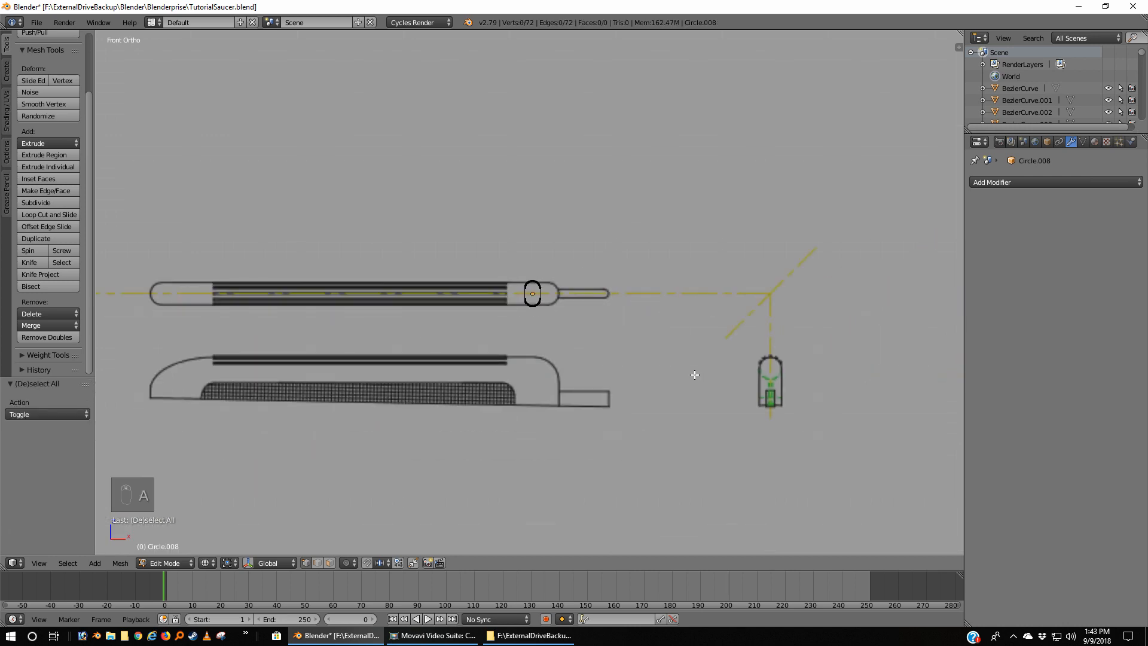
pyautogui.scroll(2, 694, 374)
pyautogui.press('Tab')
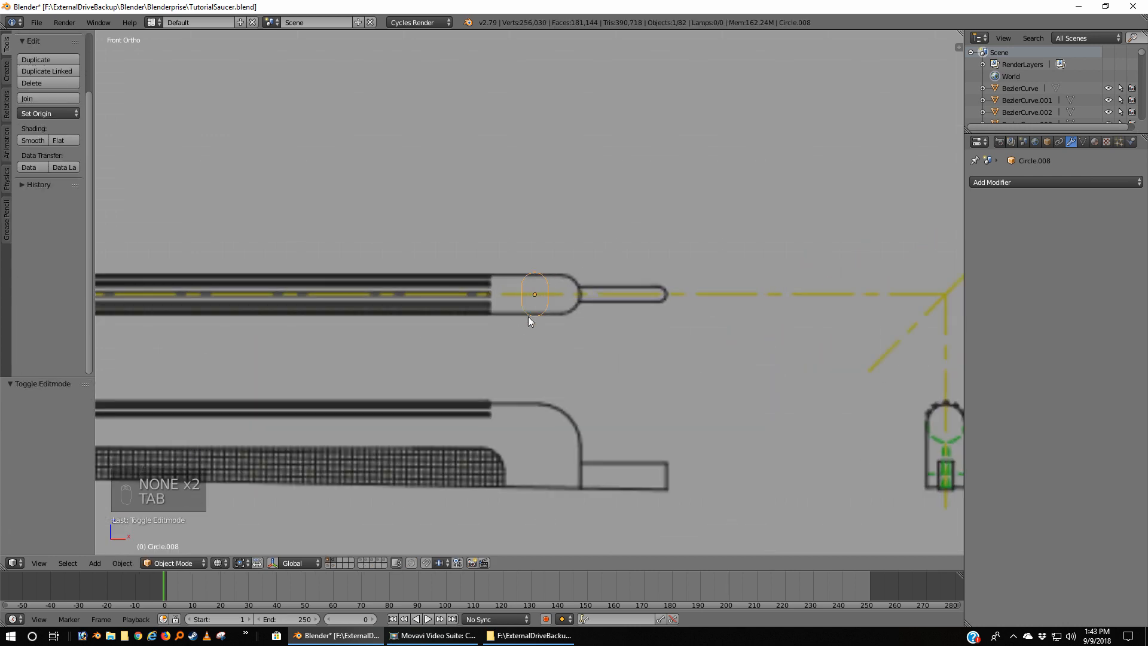
pyautogui.scroll(6, 559, 383)
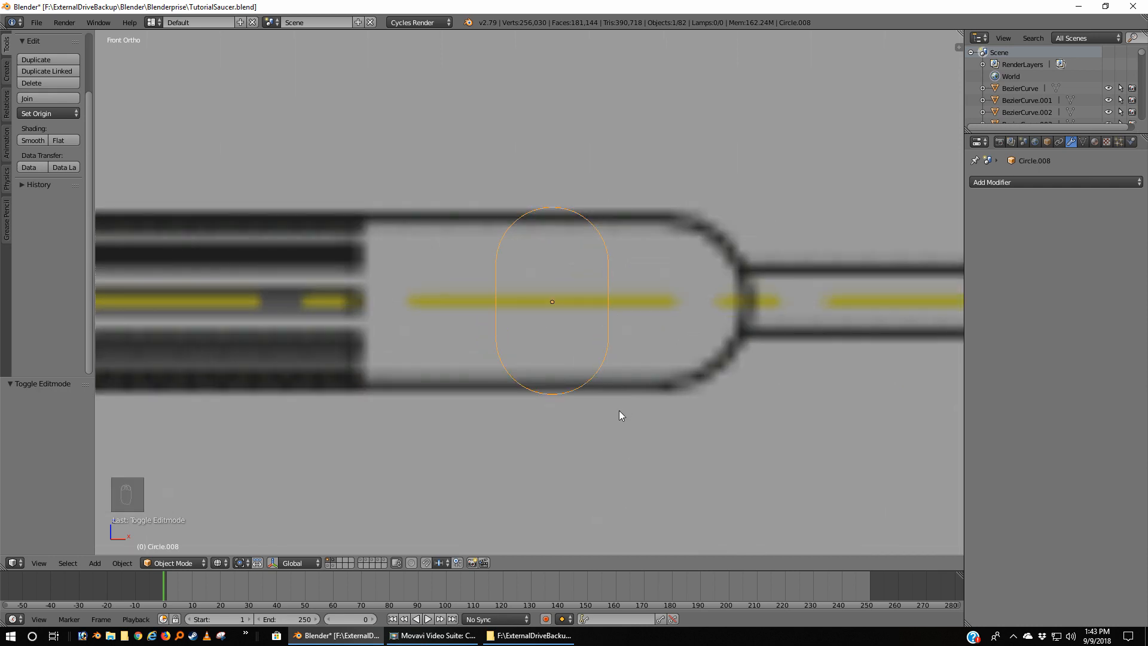
pyautogui.press('g')
pyautogui.press('x')
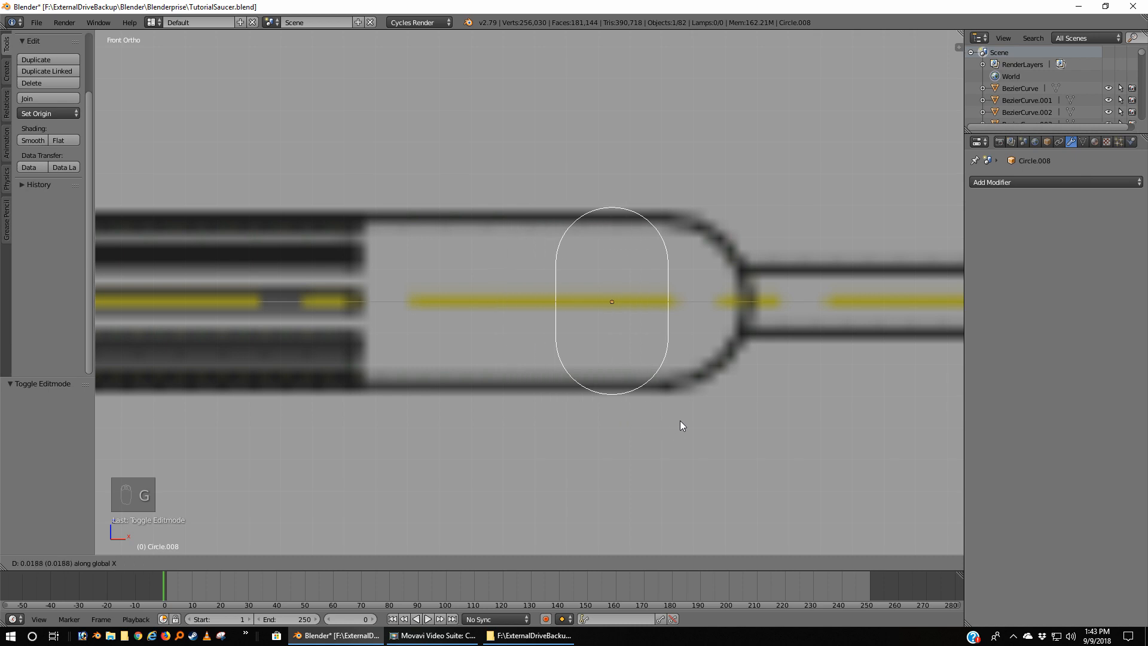
pyautogui.click(755, 418)
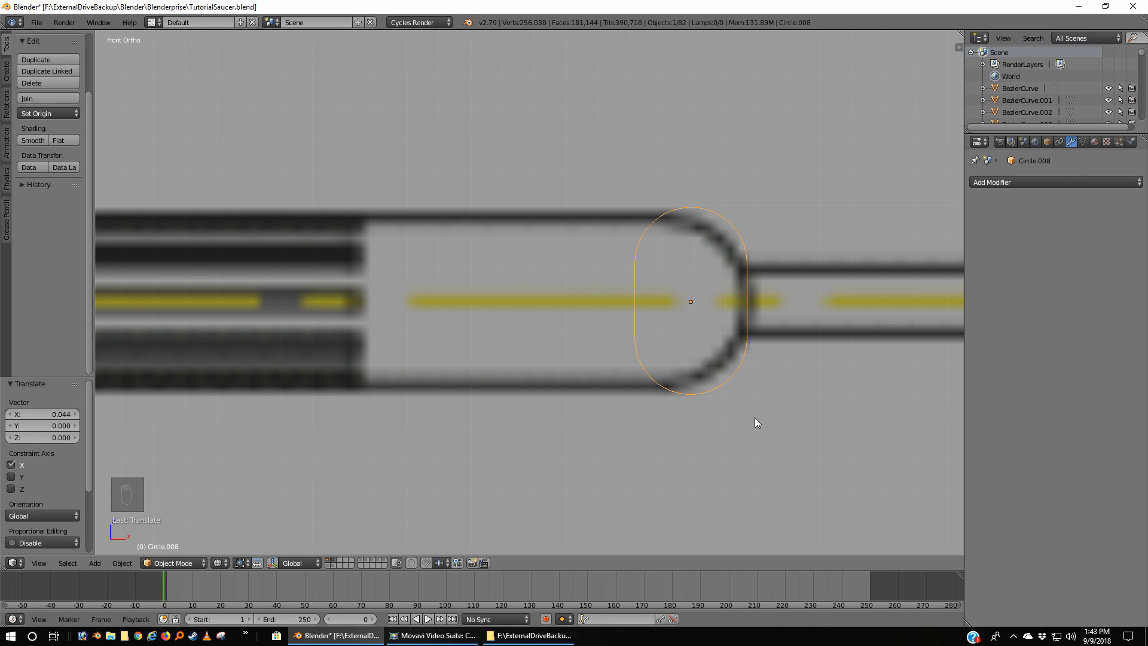
# Rotate the elongated circle 90° in right view so it lies flat
pyautogui.scroll(-8, 719, 393)
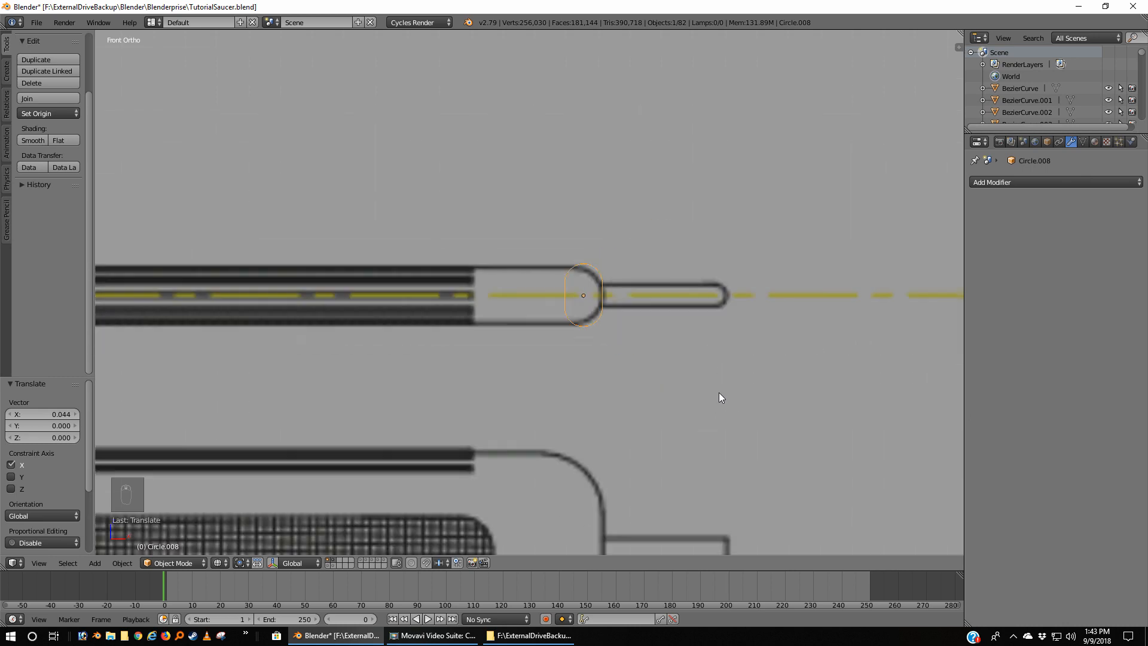
pyautogui.press('KP_3')
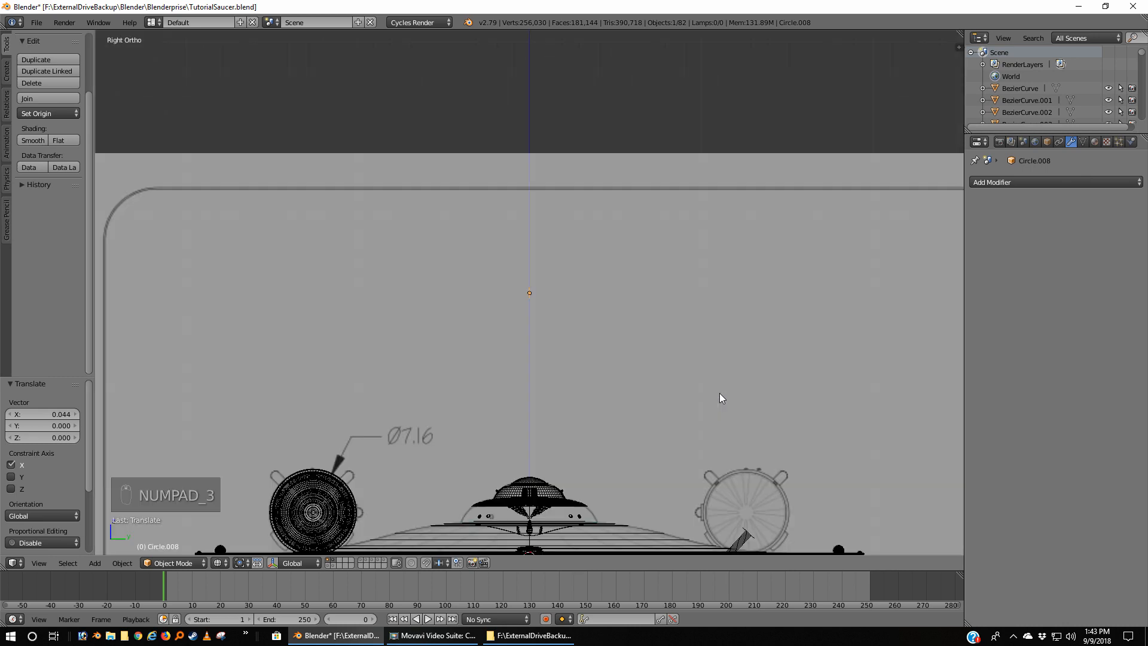
pyautogui.write('r90')
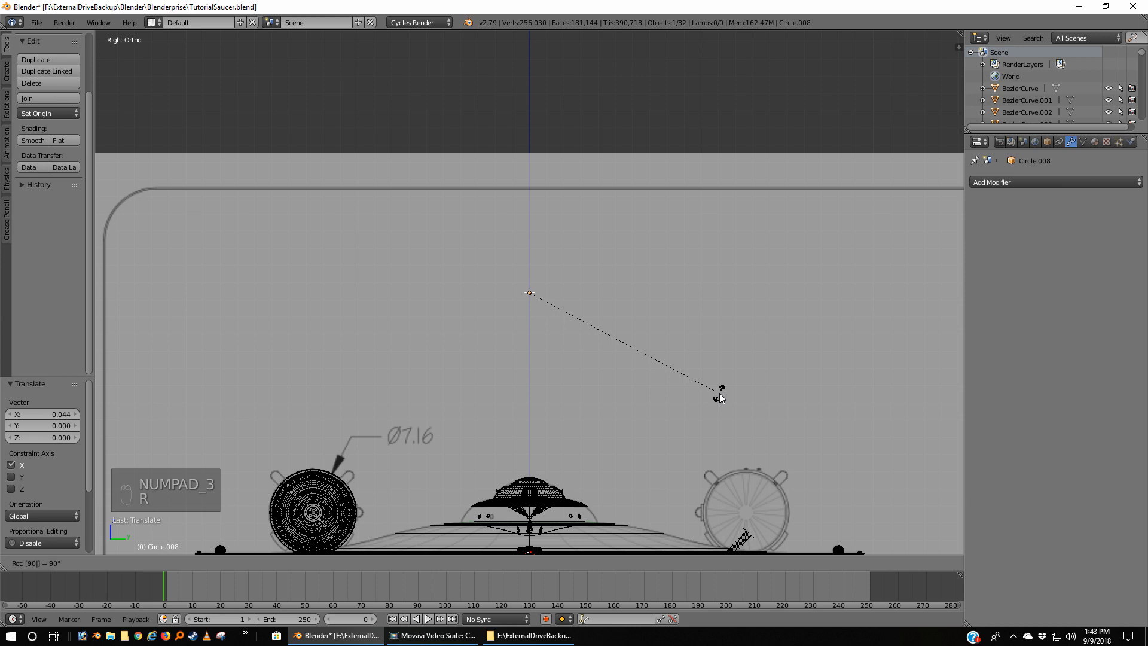
pyautogui.press('Return')
# In front view, move the flat outline about -0.264 along Z onto the bottom line of the intercooler side drawing
pyautogui.press('KP_1')
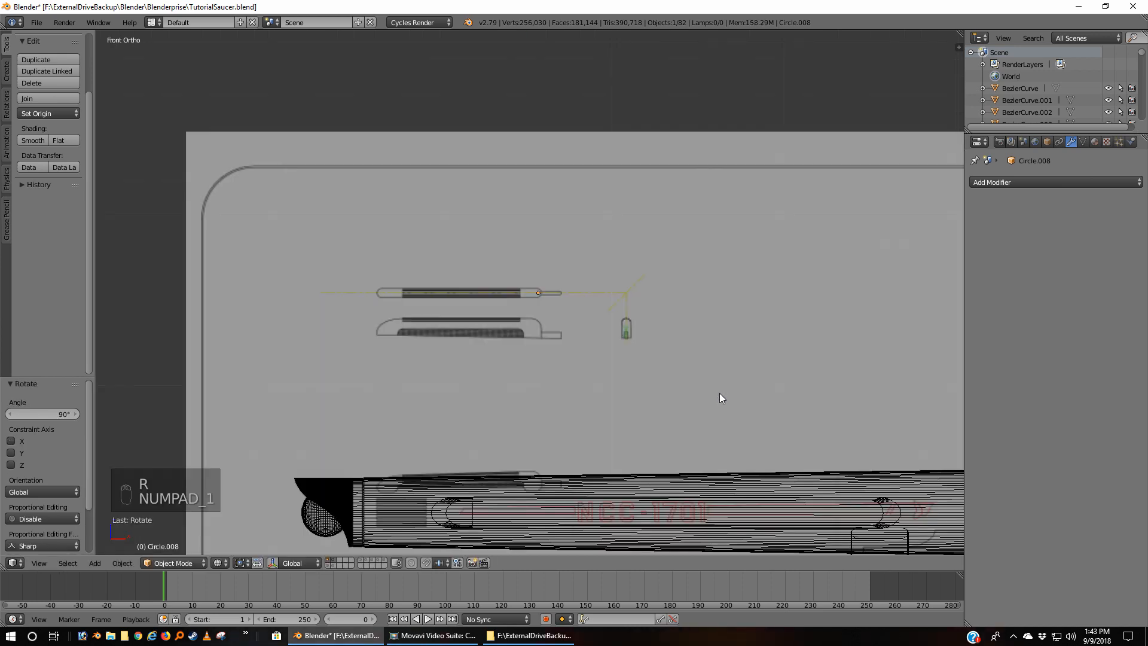
pyautogui.scroll(8, 620, 359)
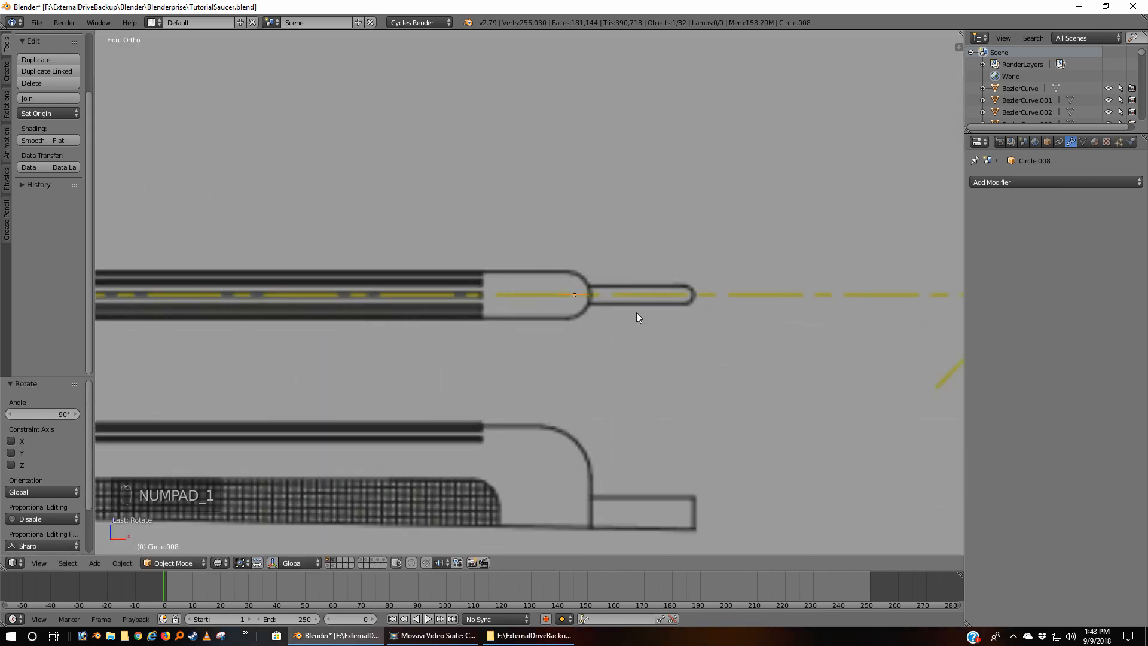
pyautogui.press('g')
pyautogui.press('z')
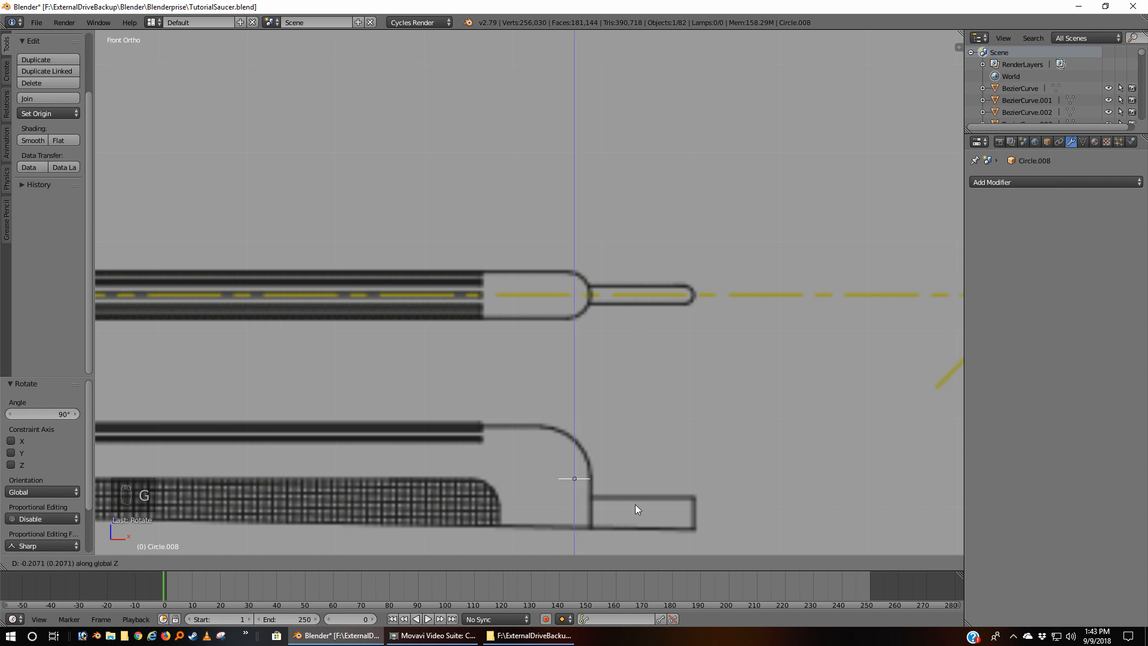
pyautogui.click(634, 552)
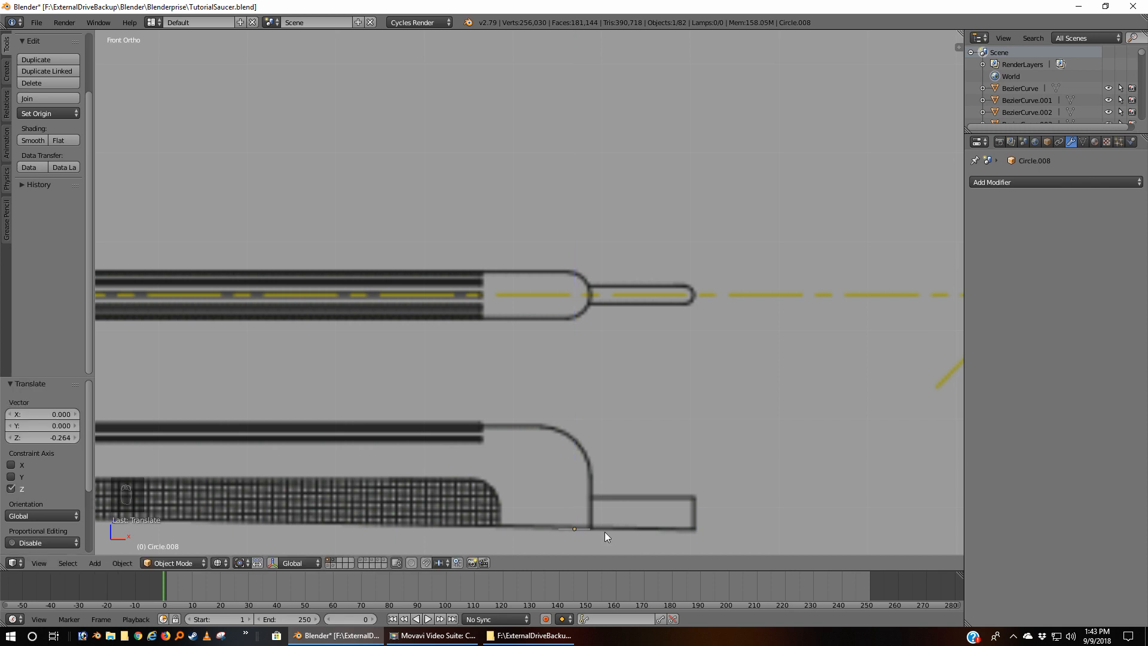
# In Edit Mode, select the outline's negative-X half from top view and move it about -0.070 along X in front view
pyautogui.keyDown('shift'); pyautogui.moveTo(605, 532); pyautogui.dragTo(643, 417, button='middle'); pyautogui.keyUp('shift')
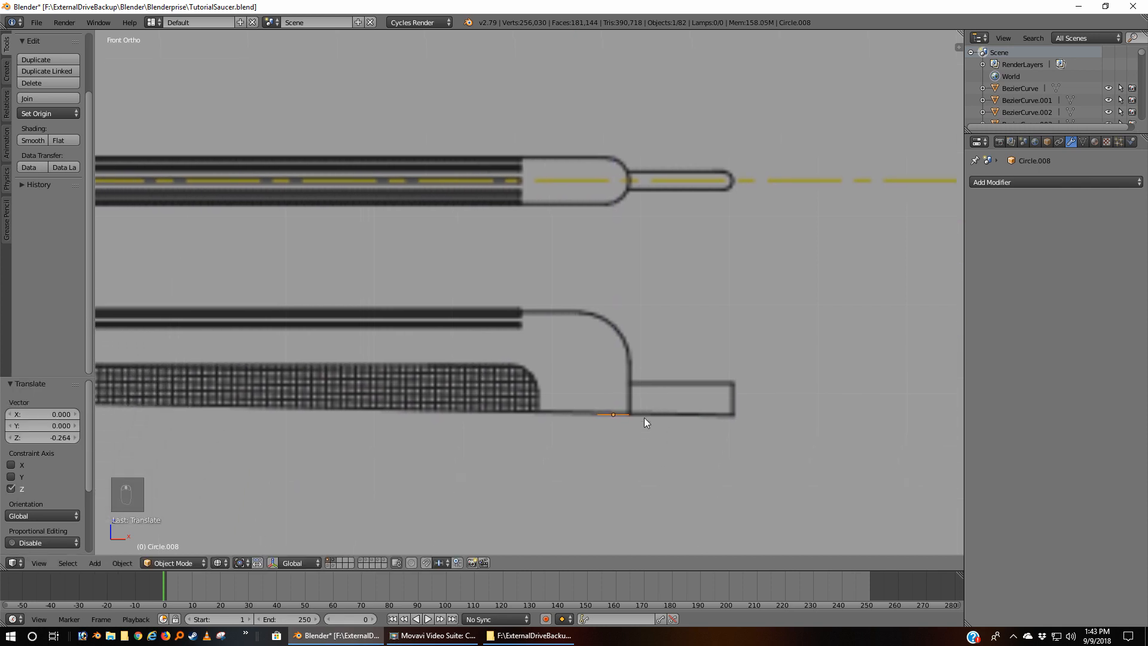
pyautogui.press('KP_7')
pyautogui.scroll(8, 645, 418)
pyautogui.keyDown('shift'); pyautogui.moveTo(765, 376); pyautogui.dragTo(476, 366, button='middle'); pyautogui.keyUp('shift')
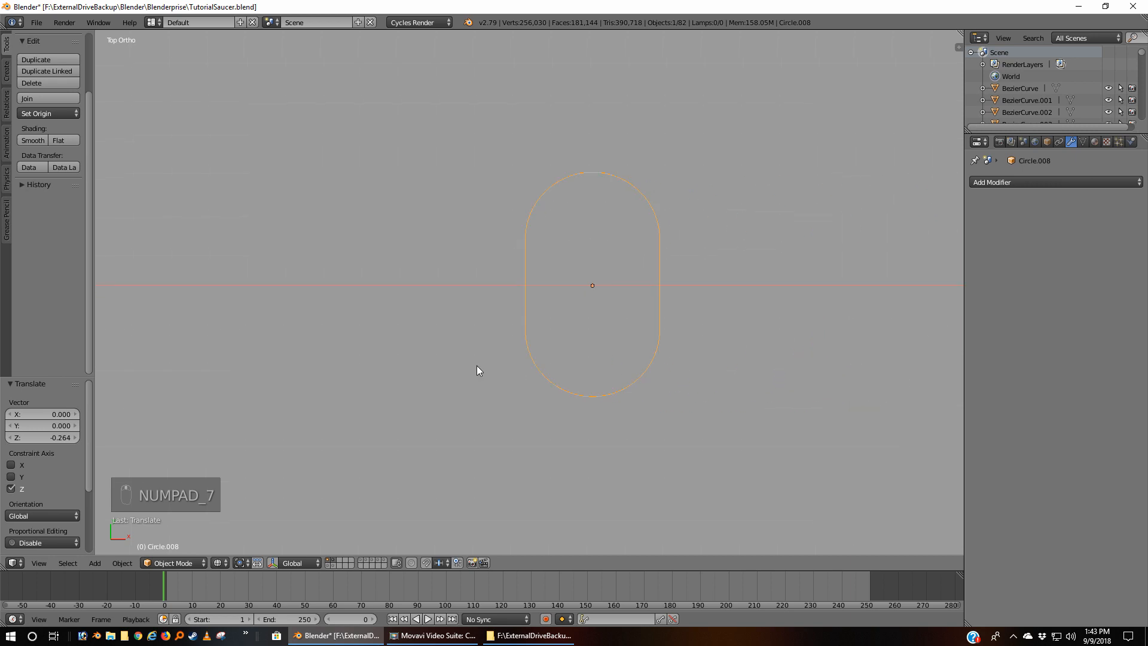
pyautogui.press('Tab')
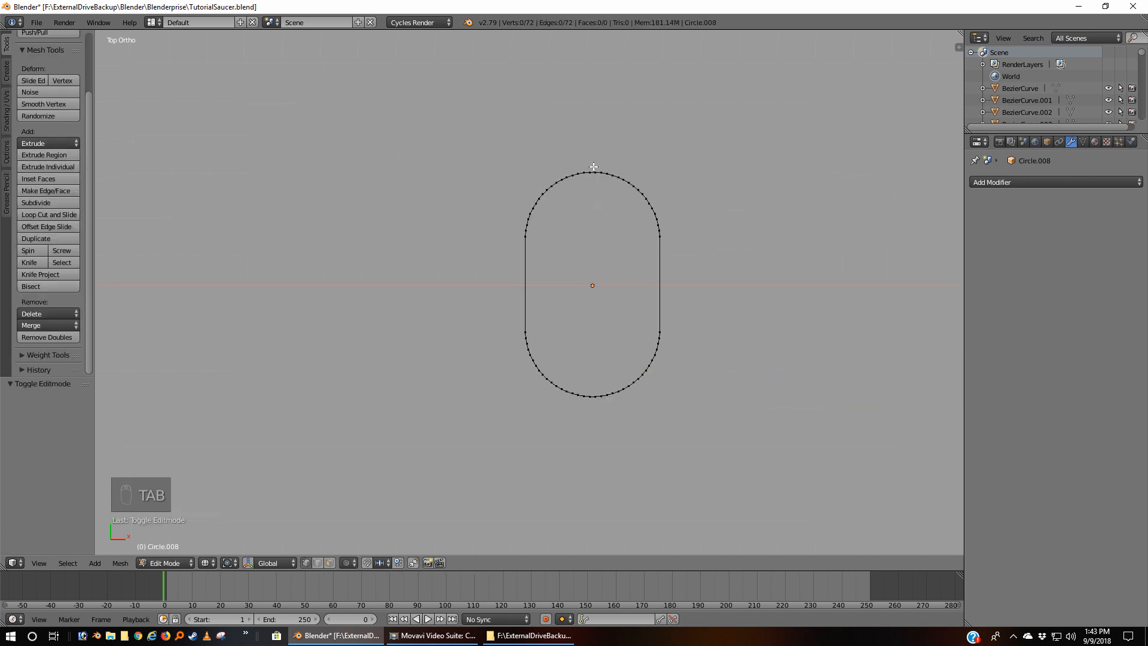
pyautogui.press('b')
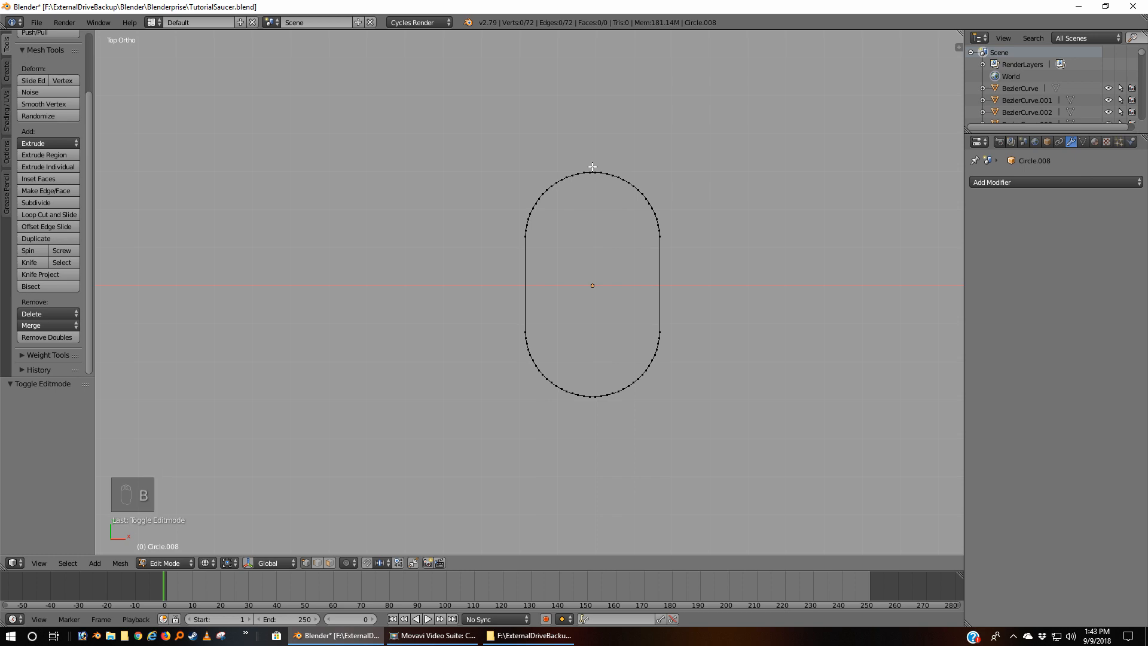
pyautogui.moveTo(591, 166); pyautogui.dragTo(395, 460)
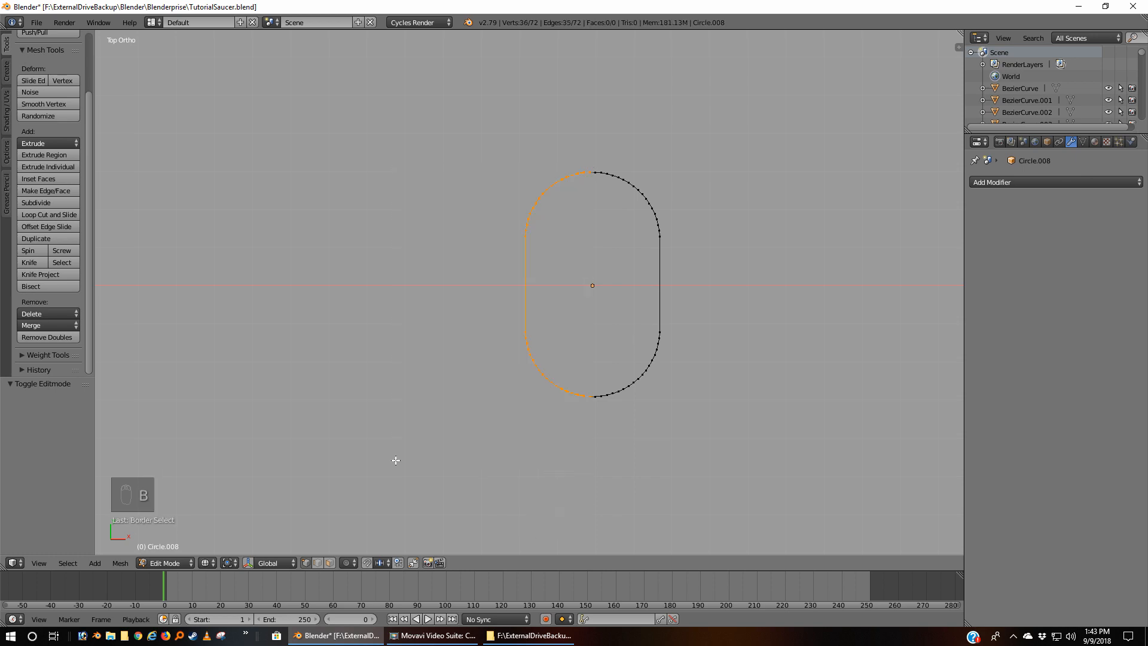
pyautogui.press('KP_1')
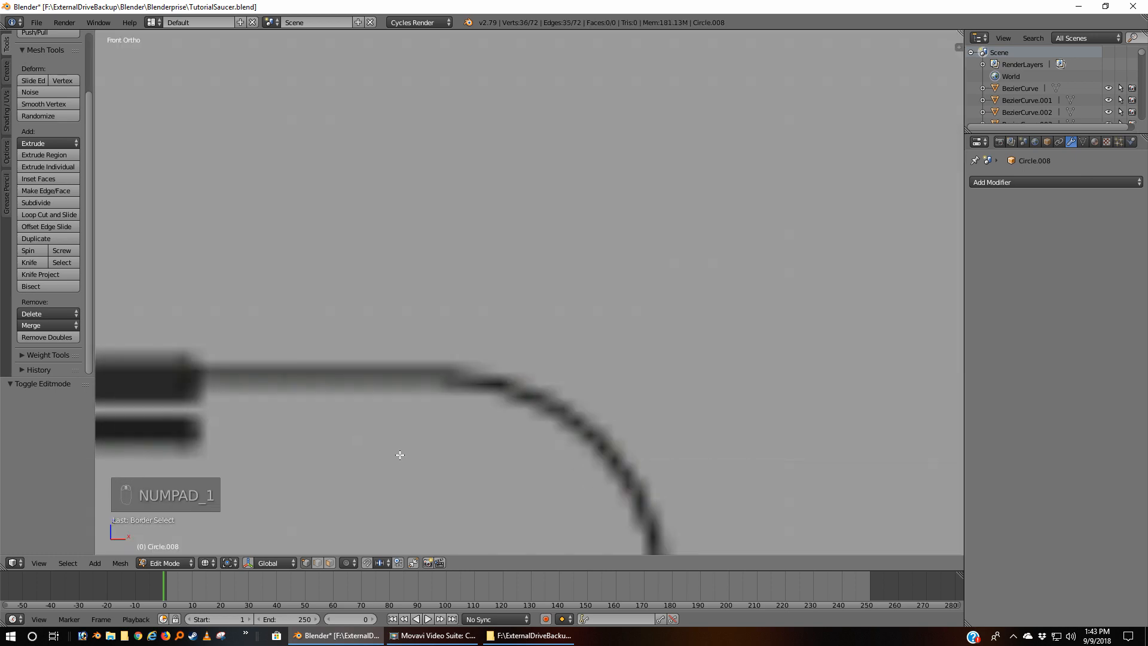
pyautogui.keyDown('shift'); pyautogui.moveTo(471, 473); pyautogui.dragTo(474, 346, button='middle'); pyautogui.keyUp('shift')
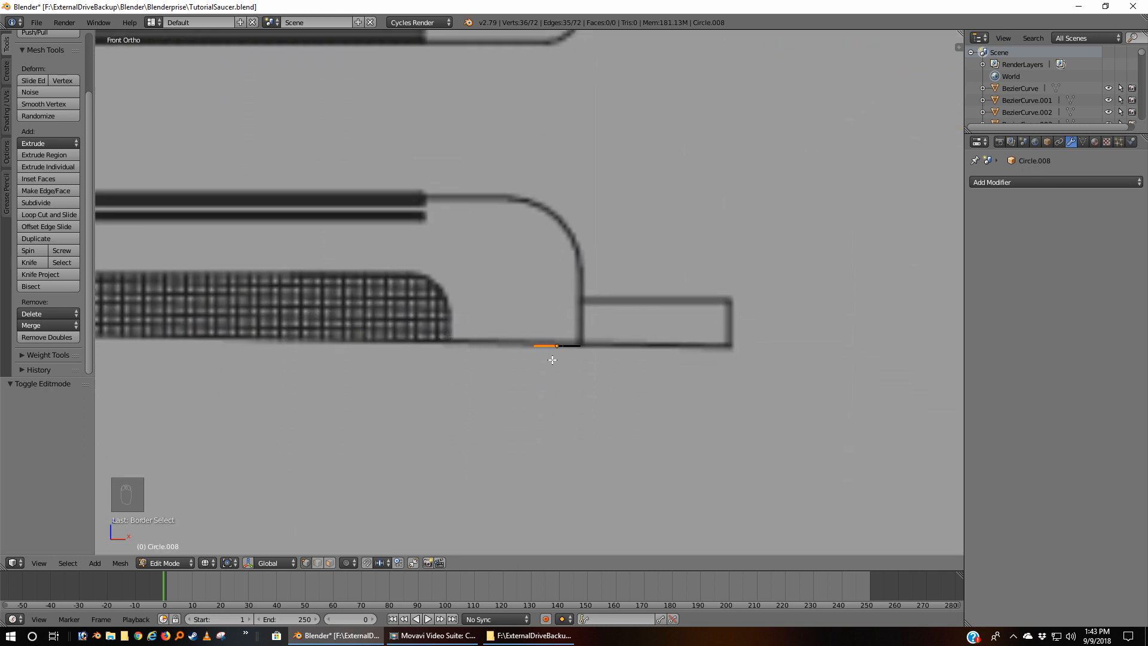
pyautogui.press('g')
pyautogui.press('x')
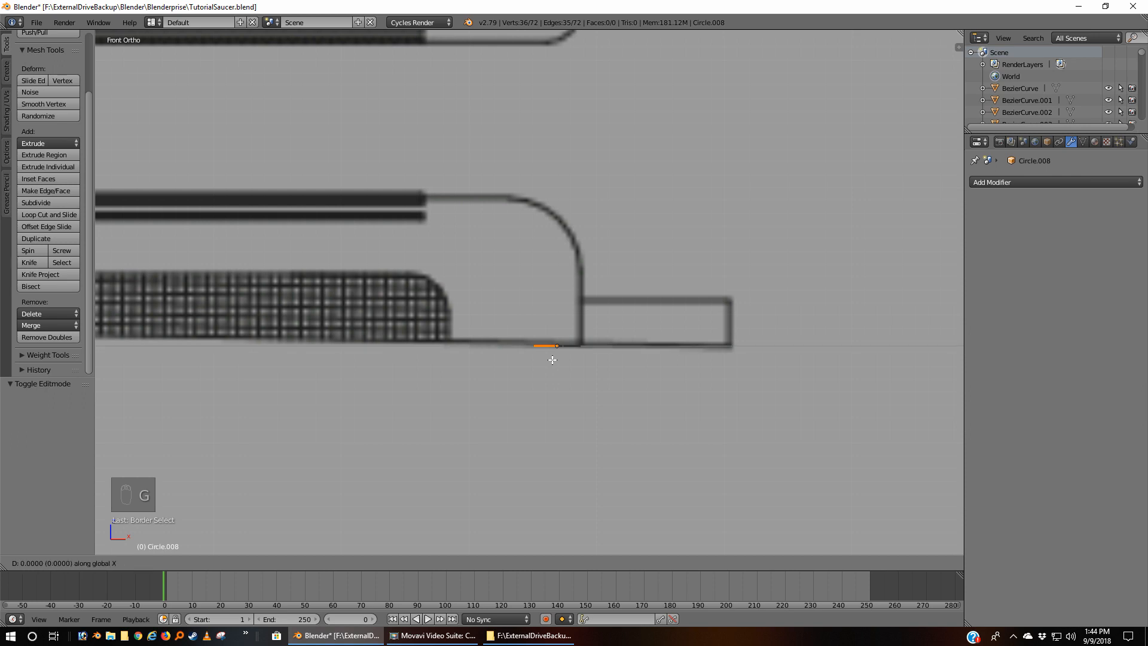
pyautogui.click(463, 365)
# Shift the selected half about 0.003 back along X to line up with the end of the grille in the drawing
pyautogui.scroll(3, 463, 365)
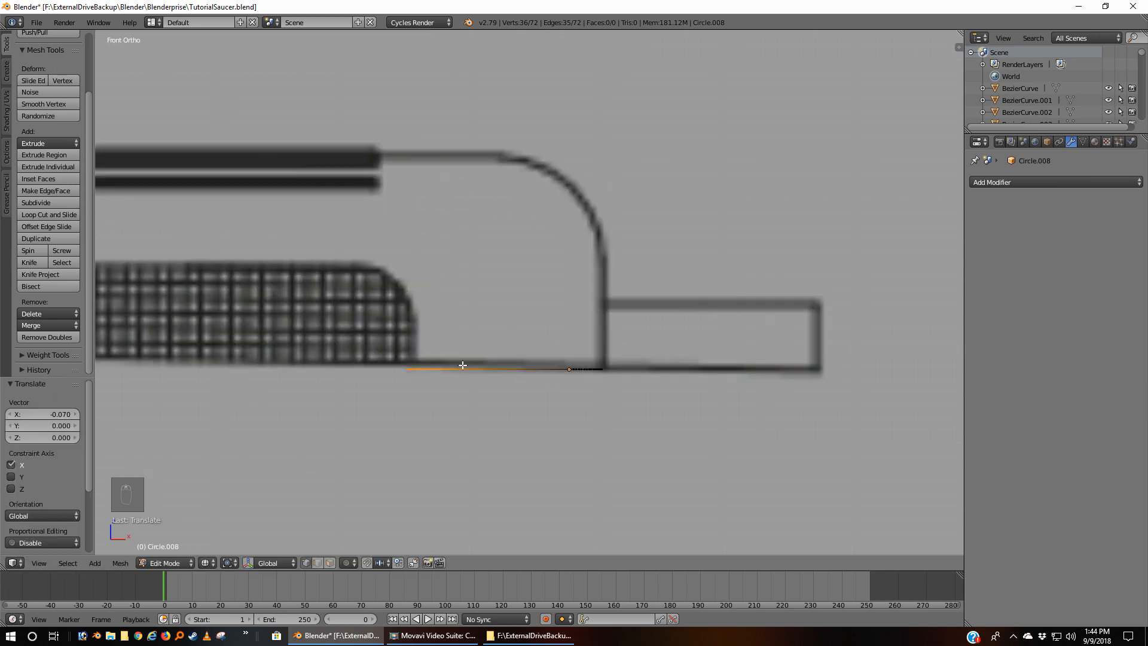
pyautogui.press('g')
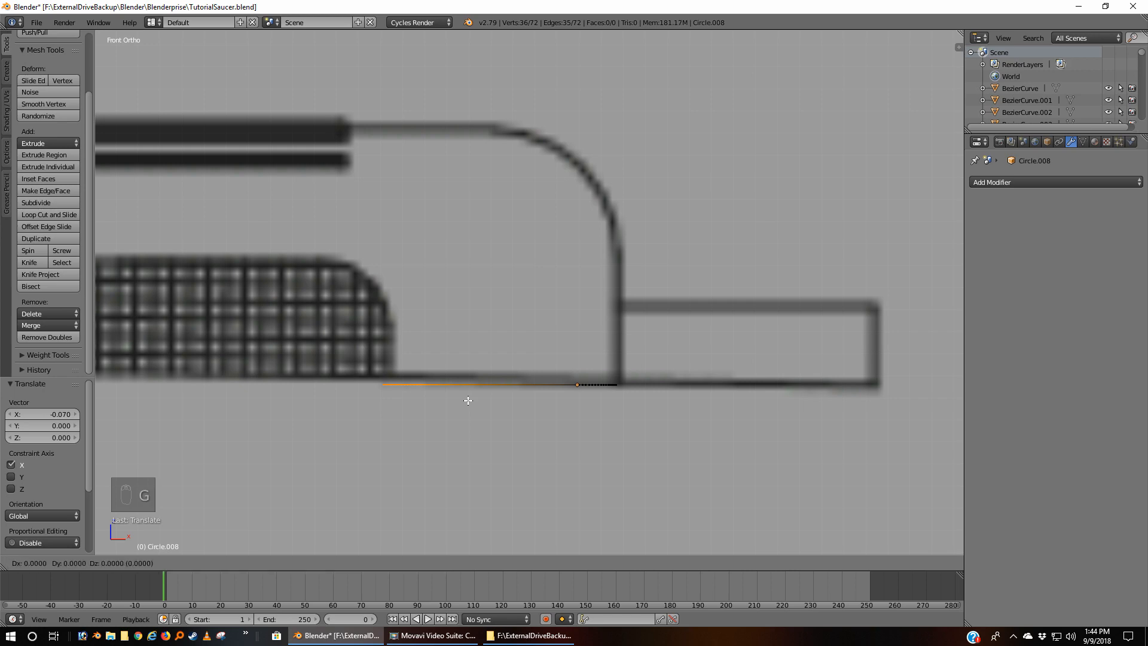
pyautogui.press('x')
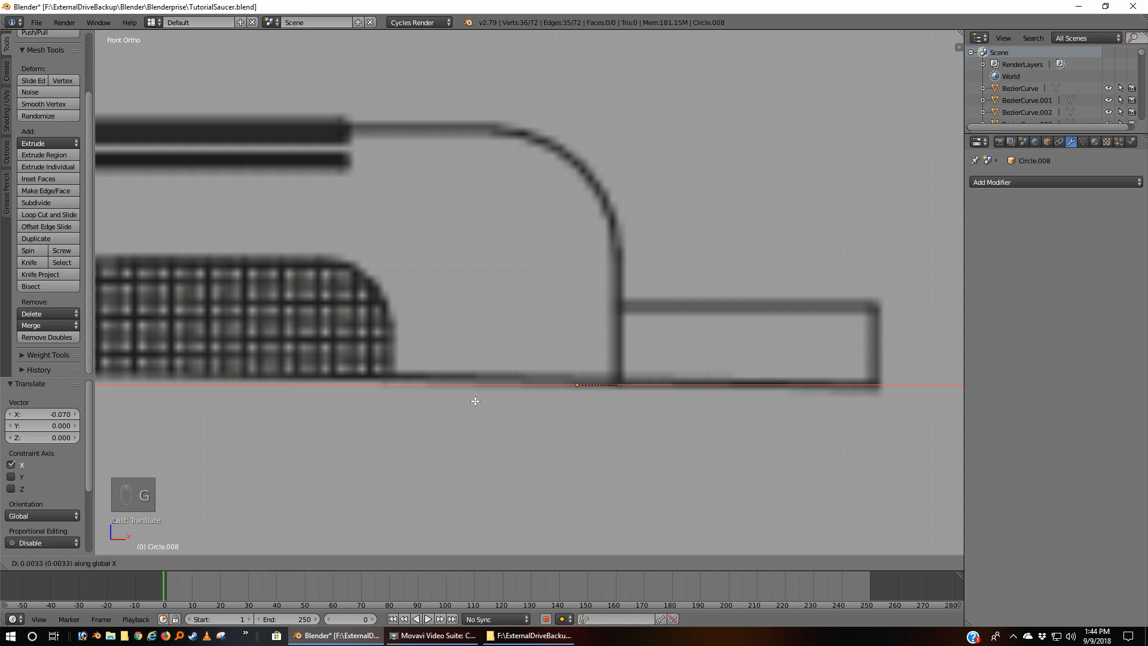
pyautogui.click(476, 401)
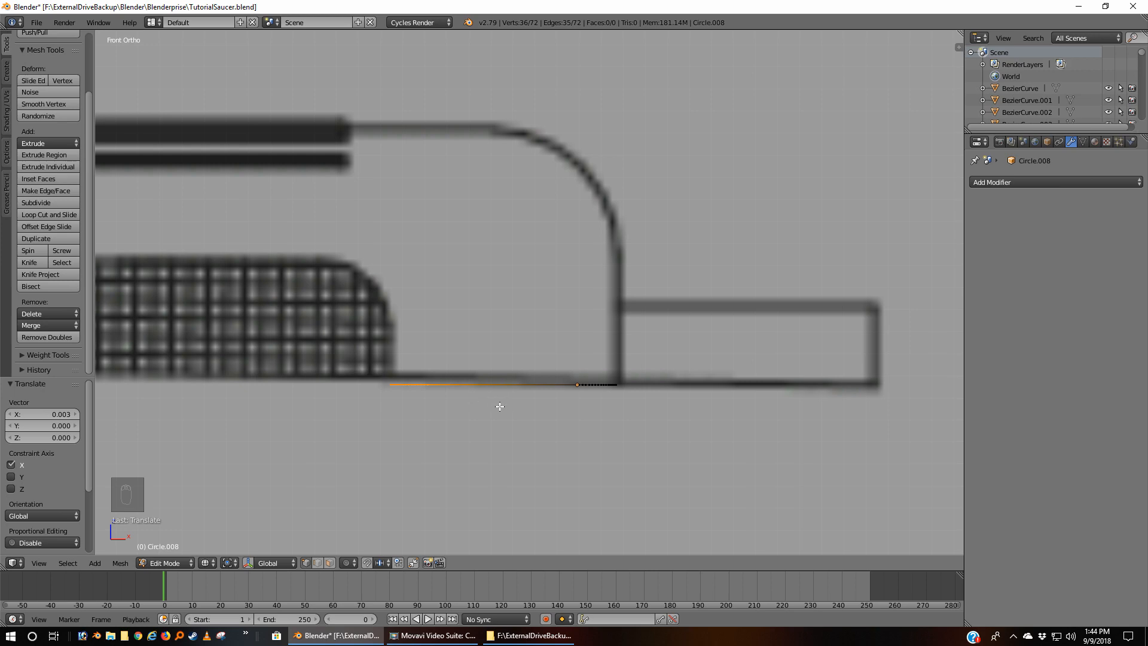
# Select the entire outline, return to Object Mode and set its origin to its geometry
pyautogui.press('KP_7')
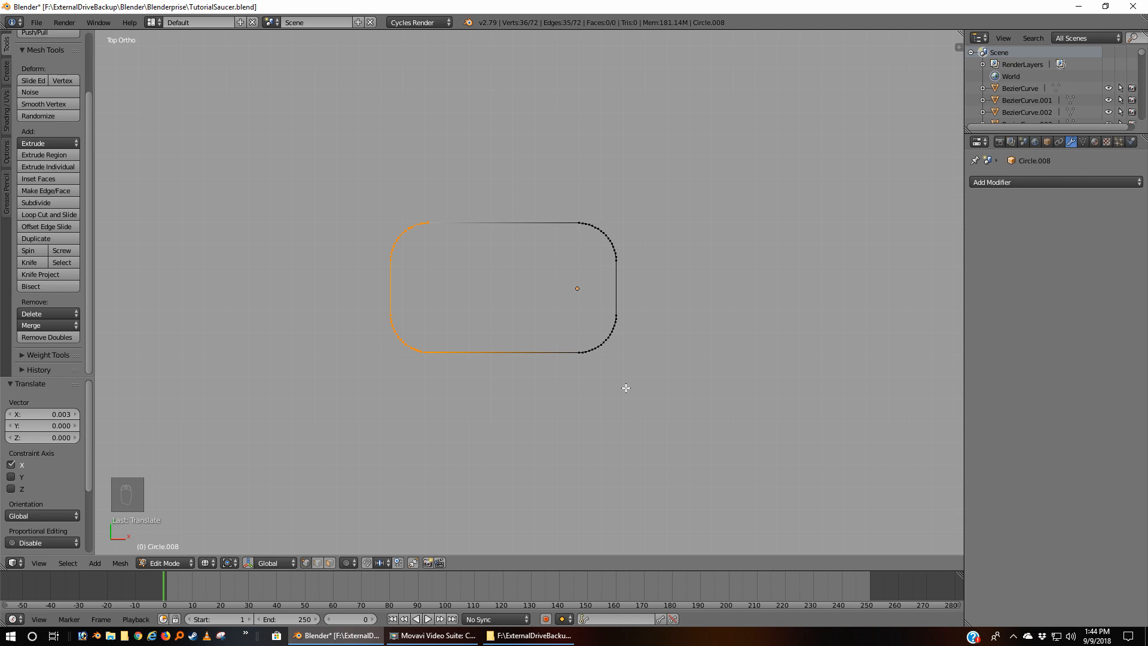
pyautogui.press('KP_1')
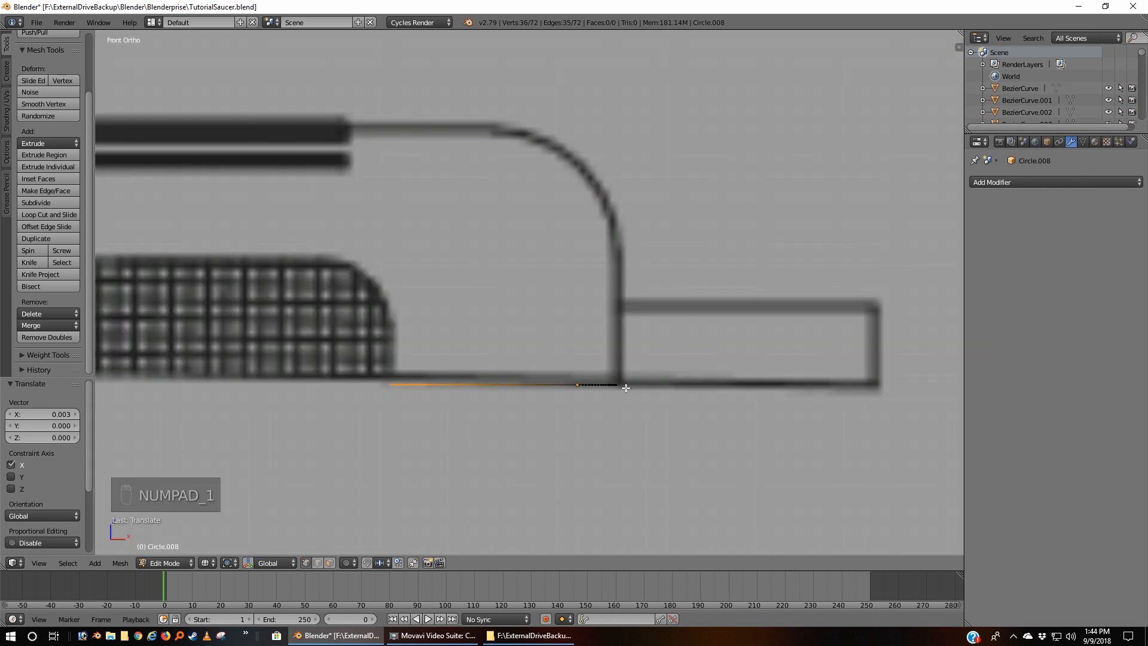
pyautogui.press('a')
pyautogui.press('a')
pyautogui.press('a')
pyautogui.press('a')
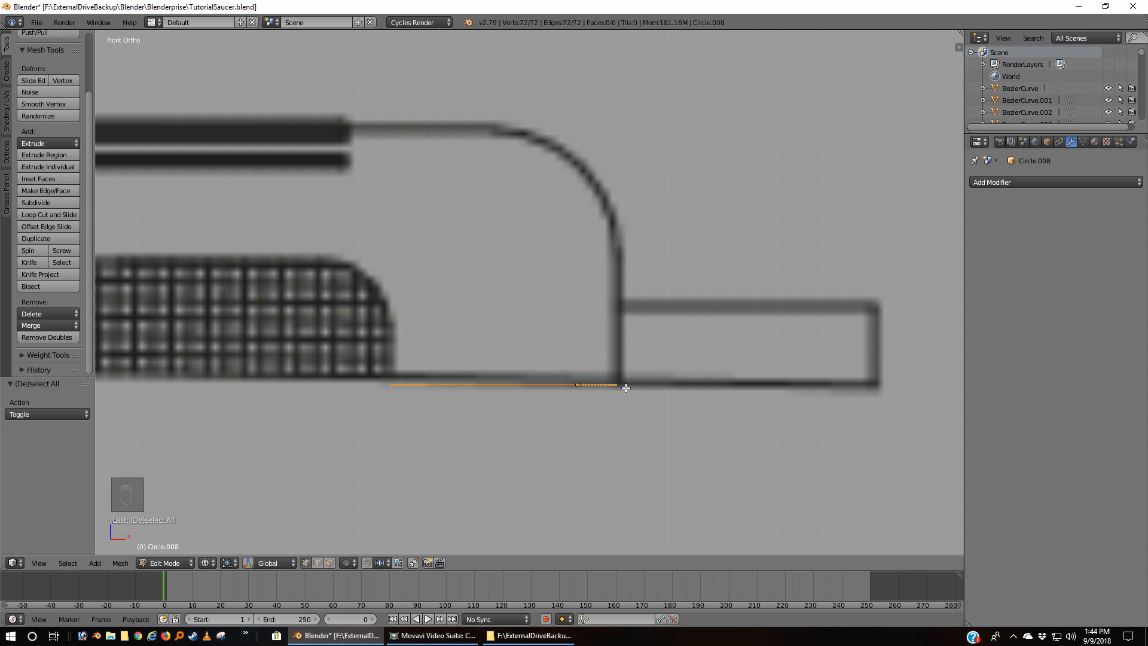
pyautogui.press('Tab')
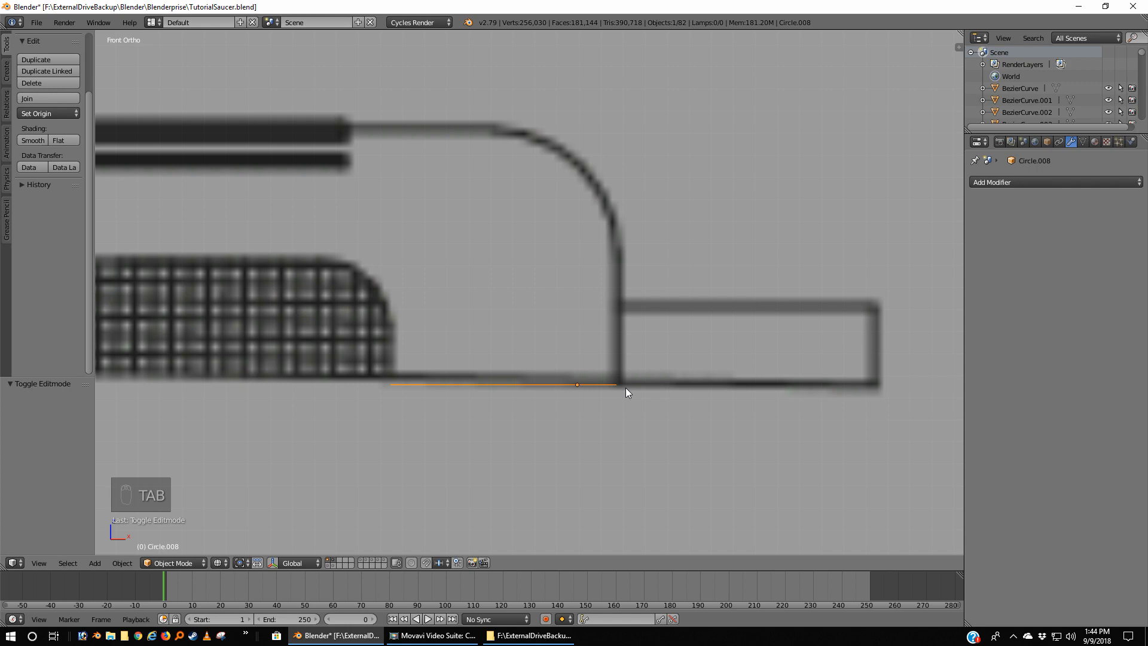
pyautogui.hotkey('ctrl', 'alt', 'shift', 'c')
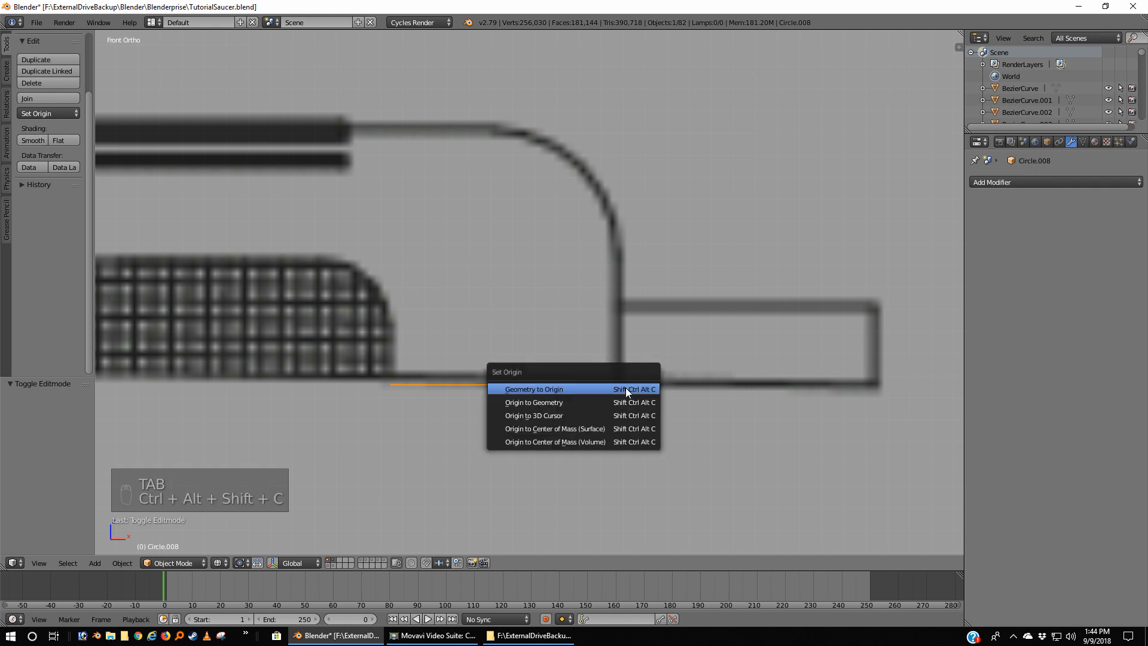
pyautogui.click(551, 401)
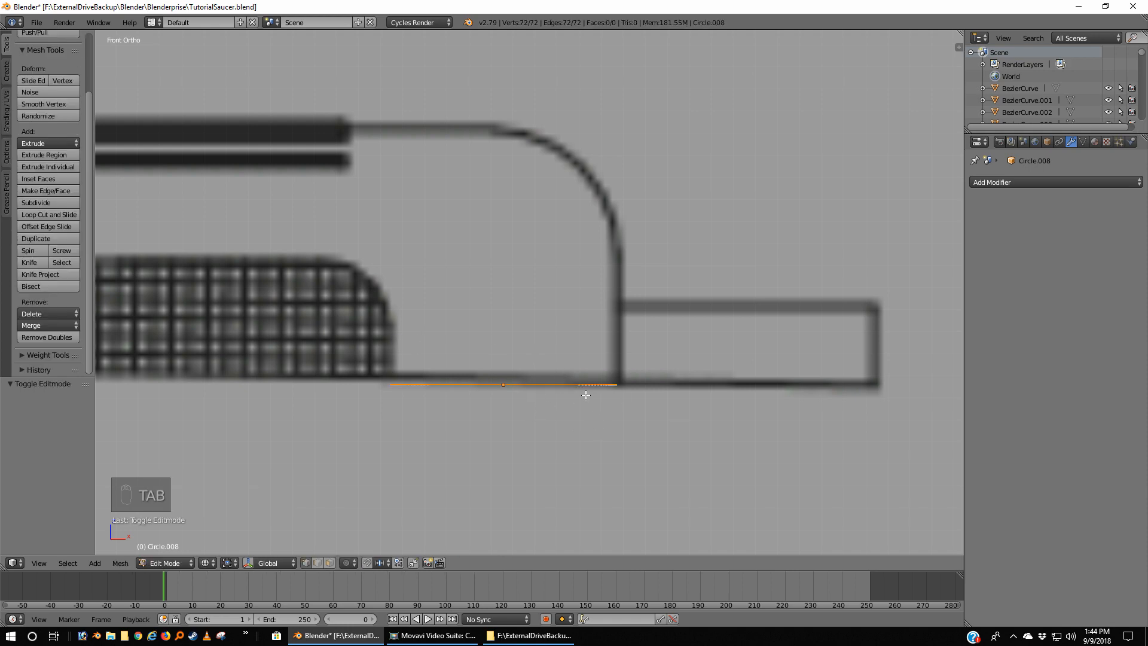
# In Edit Mode, extrude the whole outline about 0.029 upward along Z in front view
pyautogui.press('Tab')
pyautogui.moveTo(586, 393); pyautogui.dragTo(589, 428, button='middle')
pyautogui.press('KP_1')
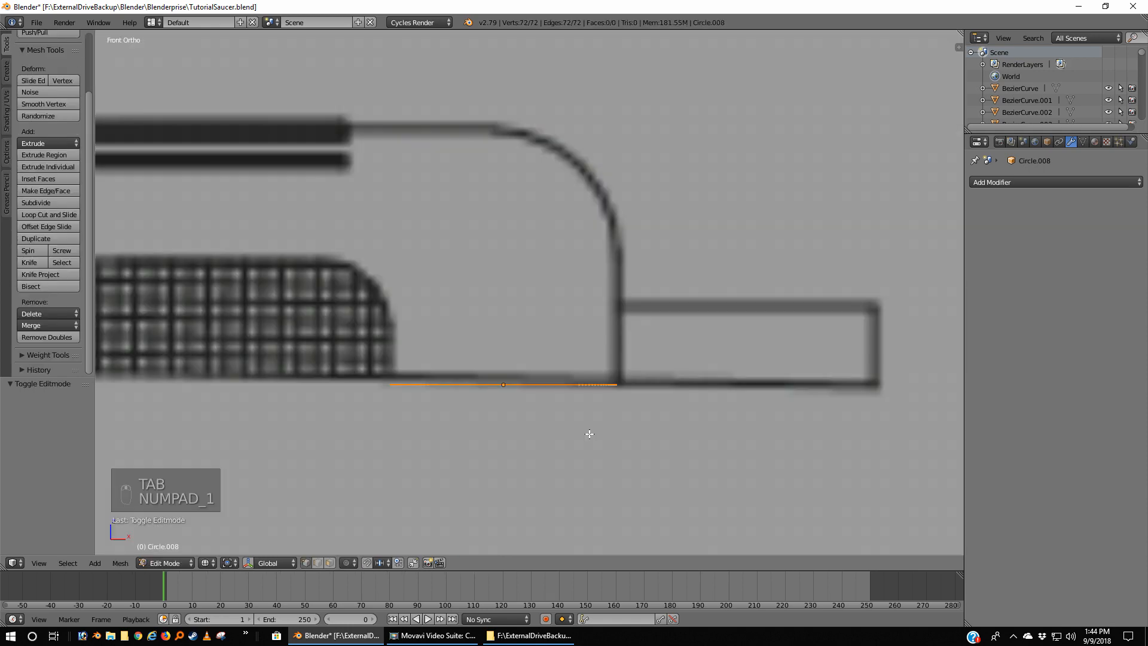
pyautogui.press('e')
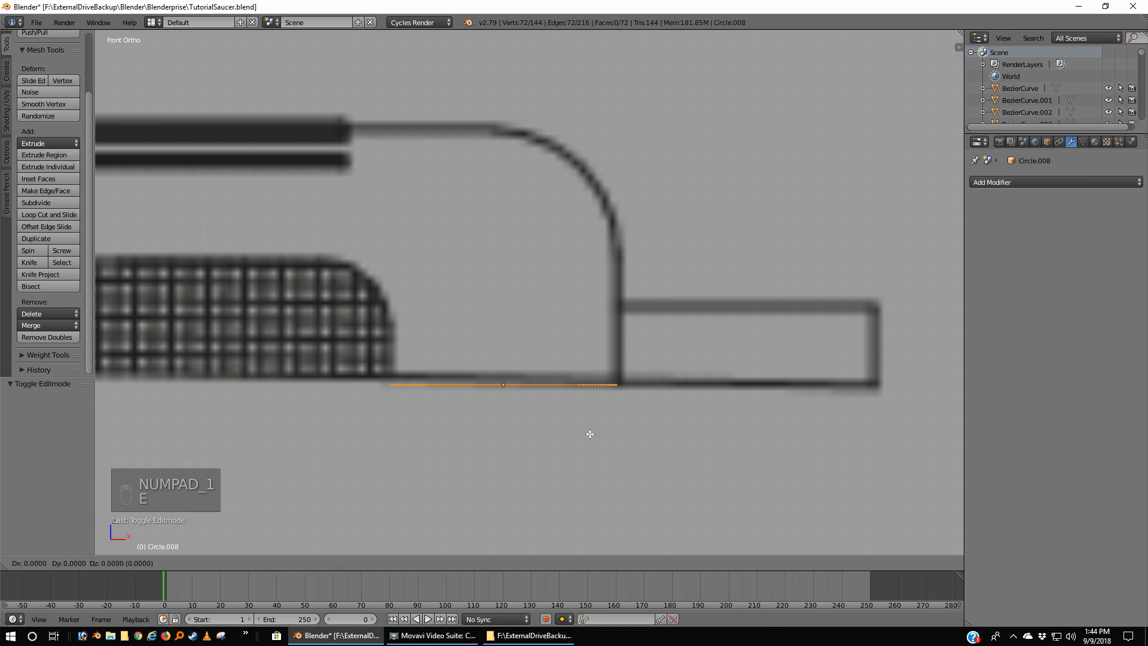
pyautogui.press('z')
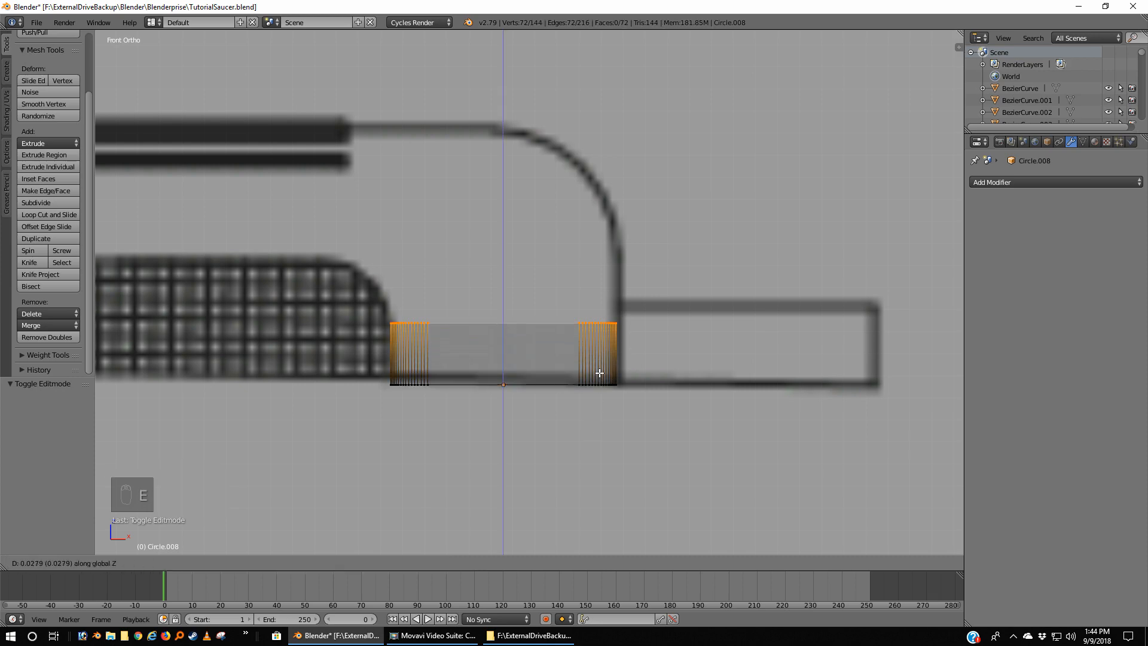
pyautogui.click(600, 369)
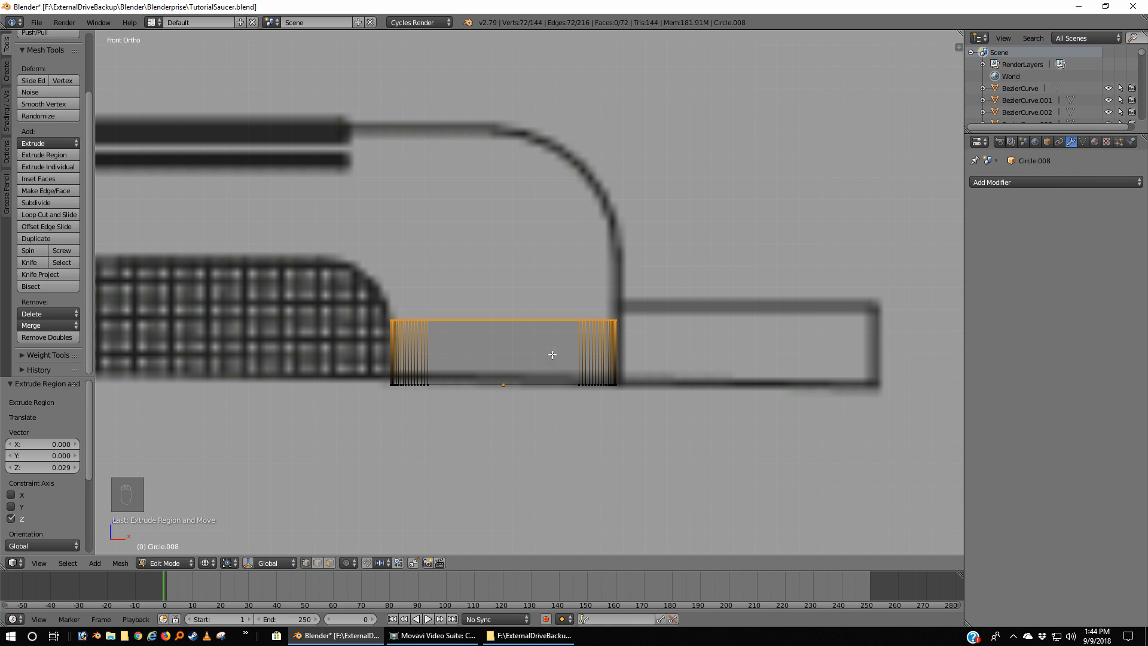
# Snap the 3D cursor to the extruded rim, and place it at the grille's rounded upper corner in front view
pyautogui.hotkey('shift', 'a')
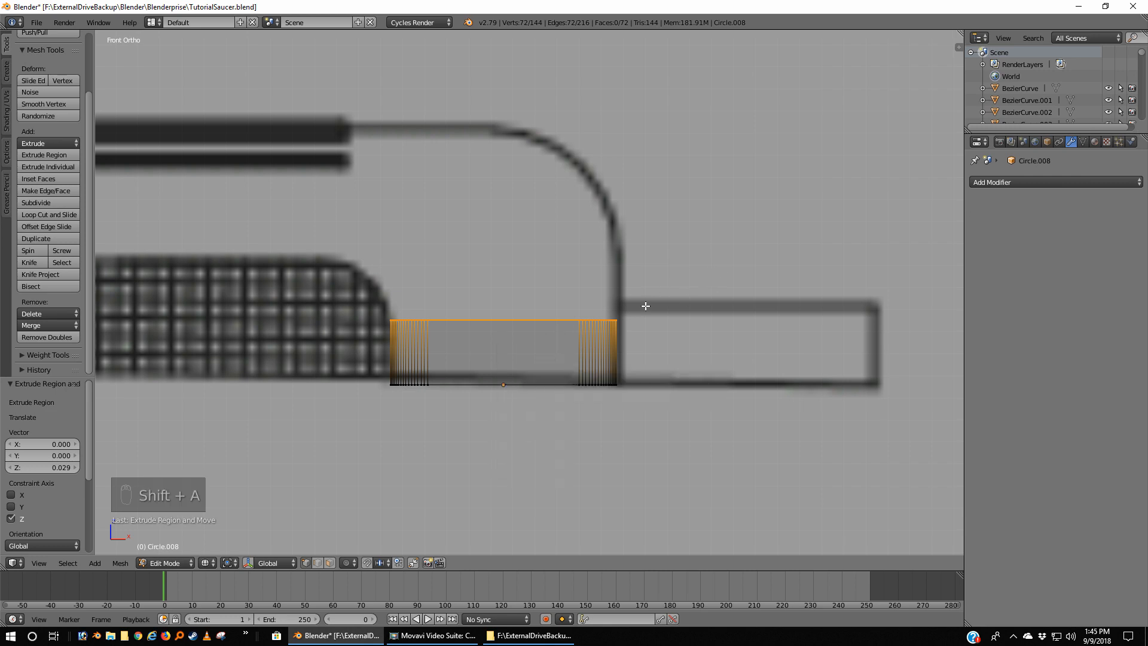
pyautogui.hotkey('shift', 's')
pyautogui.hotkey('shift', 's')
pyautogui.click(623, 298)
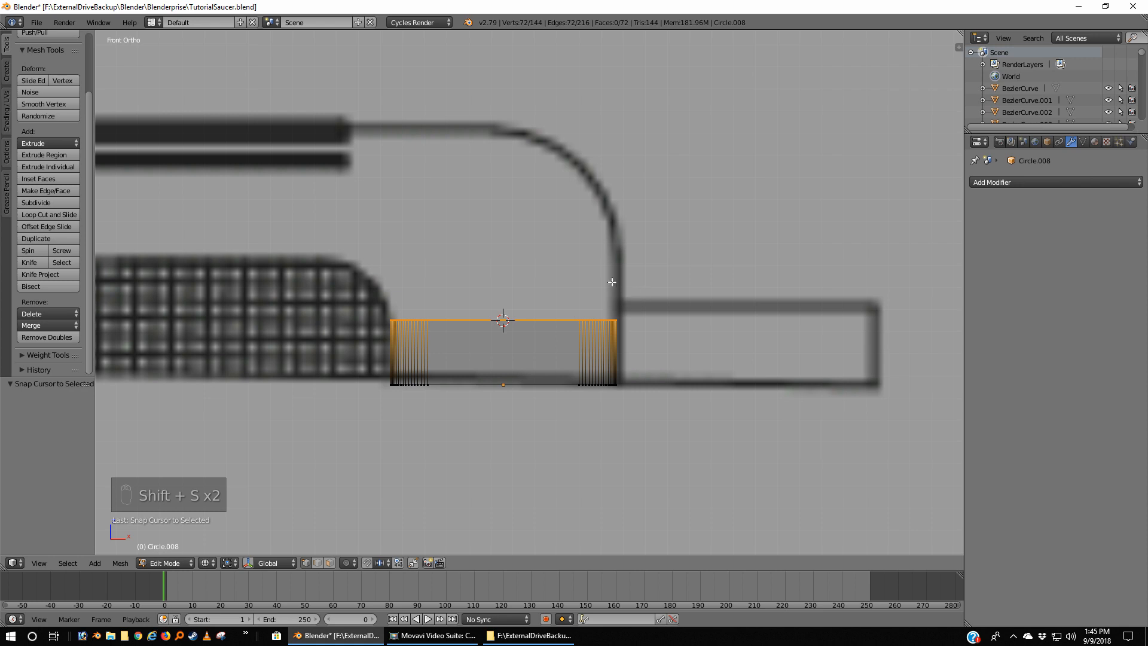
pyautogui.click(375, 283)
pyautogui.press('KP_7')
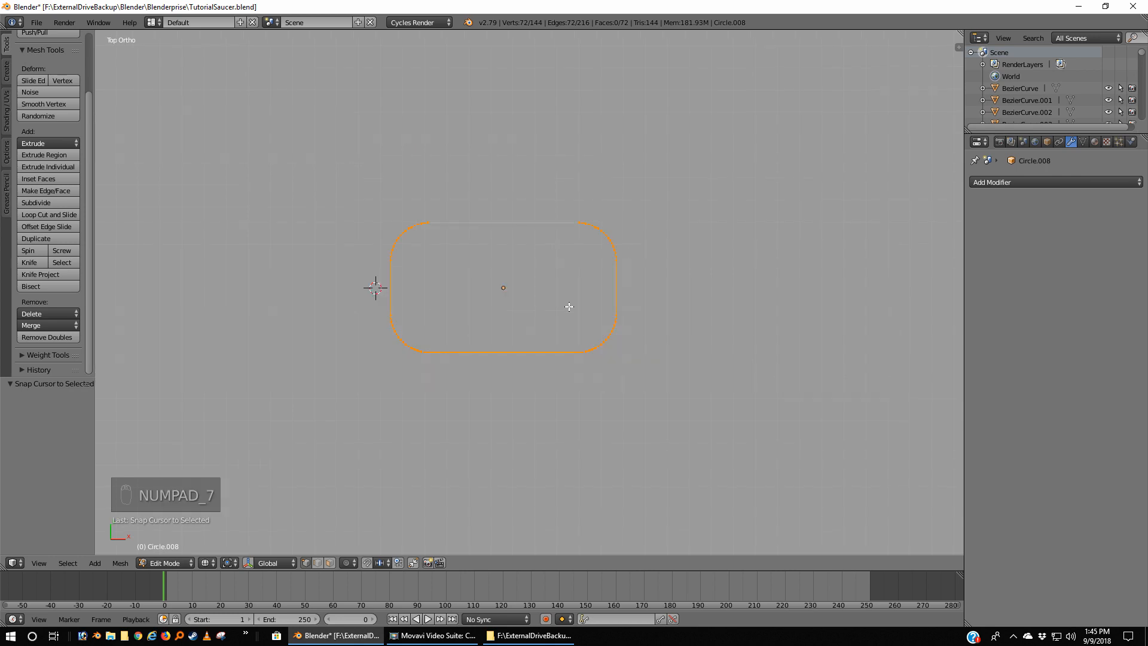
# Try to spin the extruded rim around the 3D cursor in front view with an angle of -90°
pyautogui.press('KP_1')
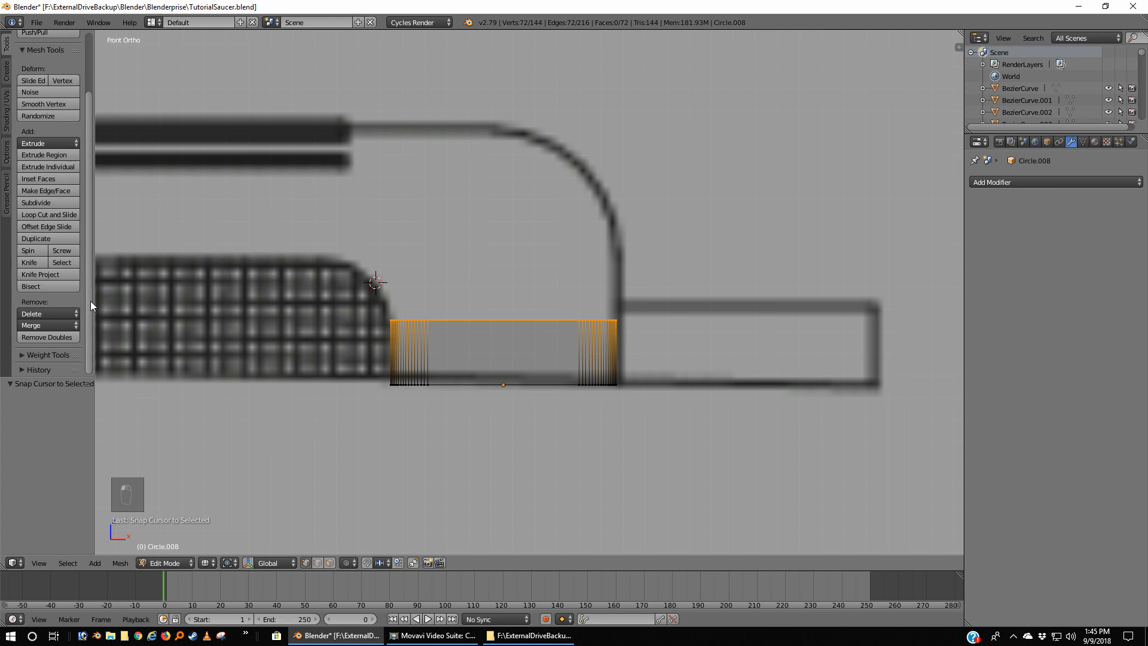
pyautogui.scroll(2, 91, 305)
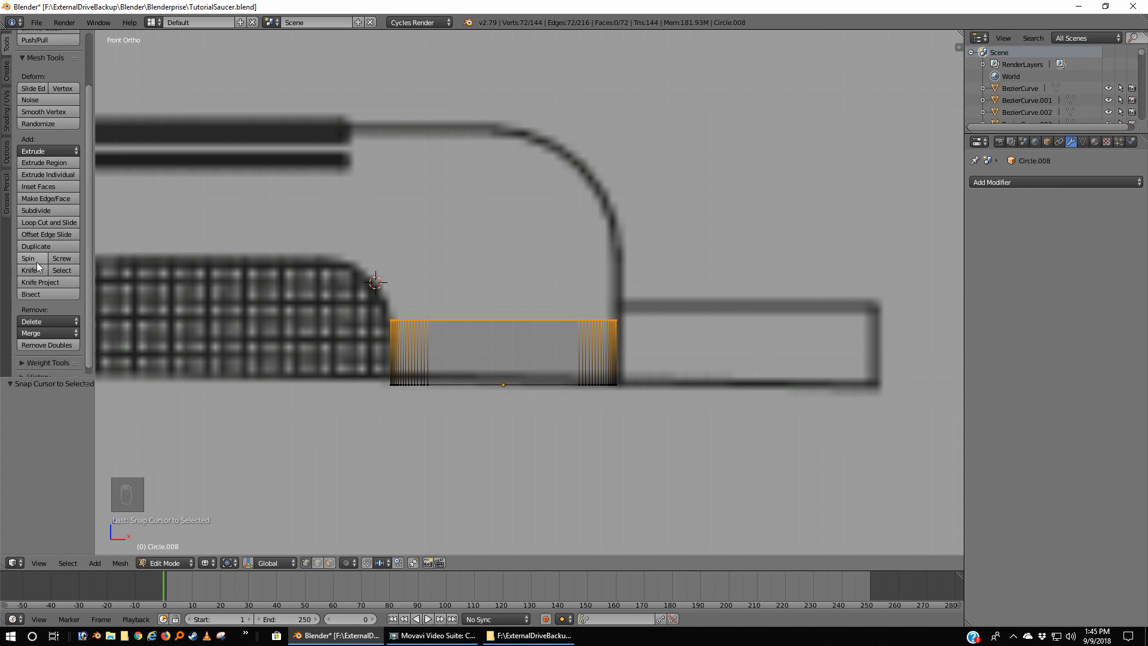
pyautogui.click(28, 258)
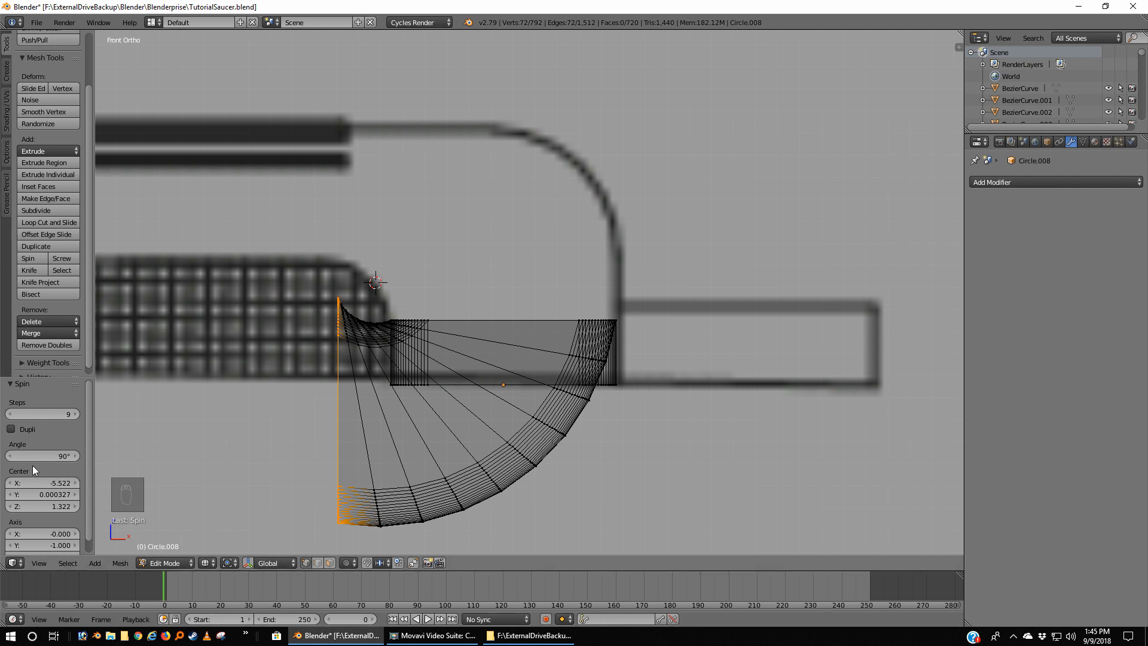
pyautogui.click(52, 456)
pyautogui.press('BackSpace')
pyautogui.write('-90')
pyautogui.press('Return')
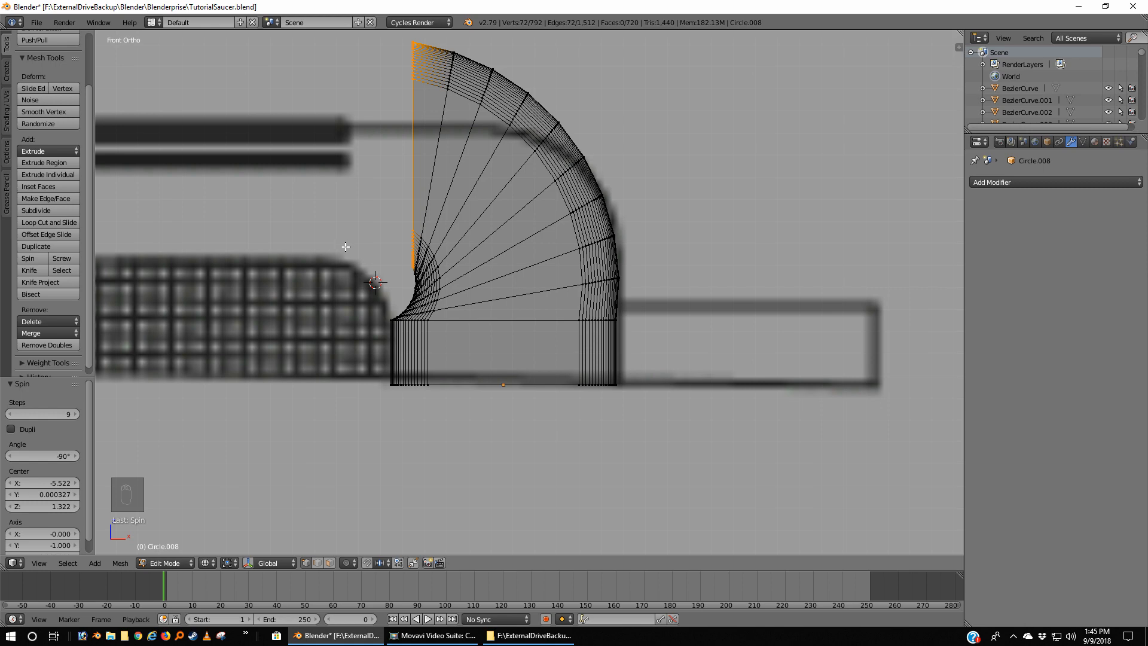
pyautogui.press('g')
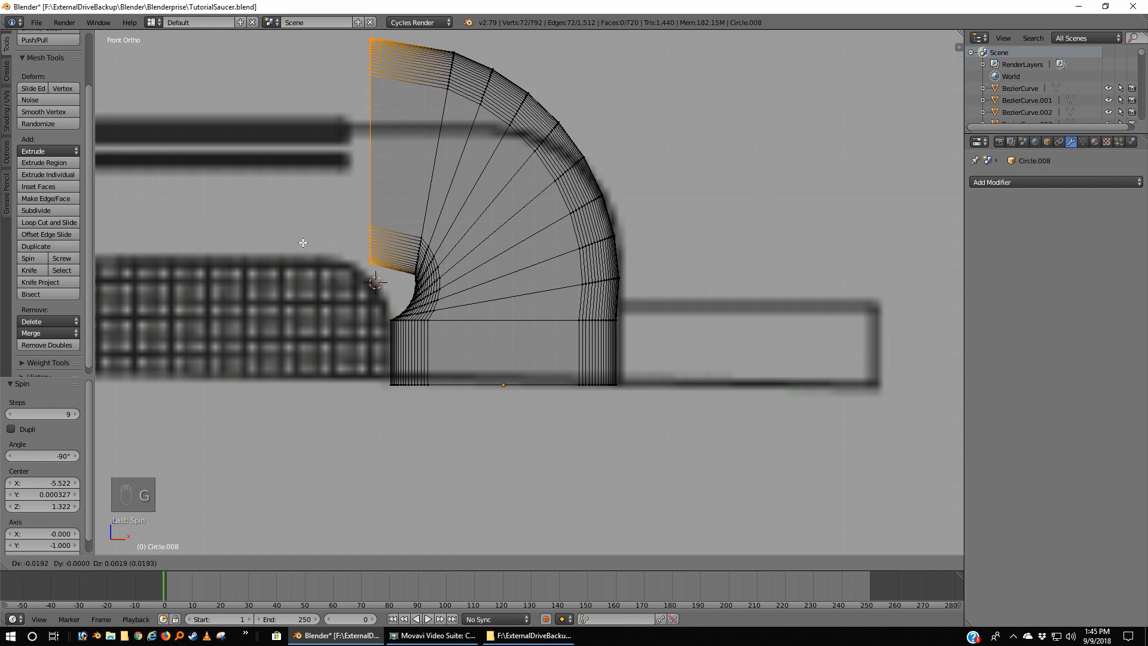
pyautogui.rightClick(302, 242)
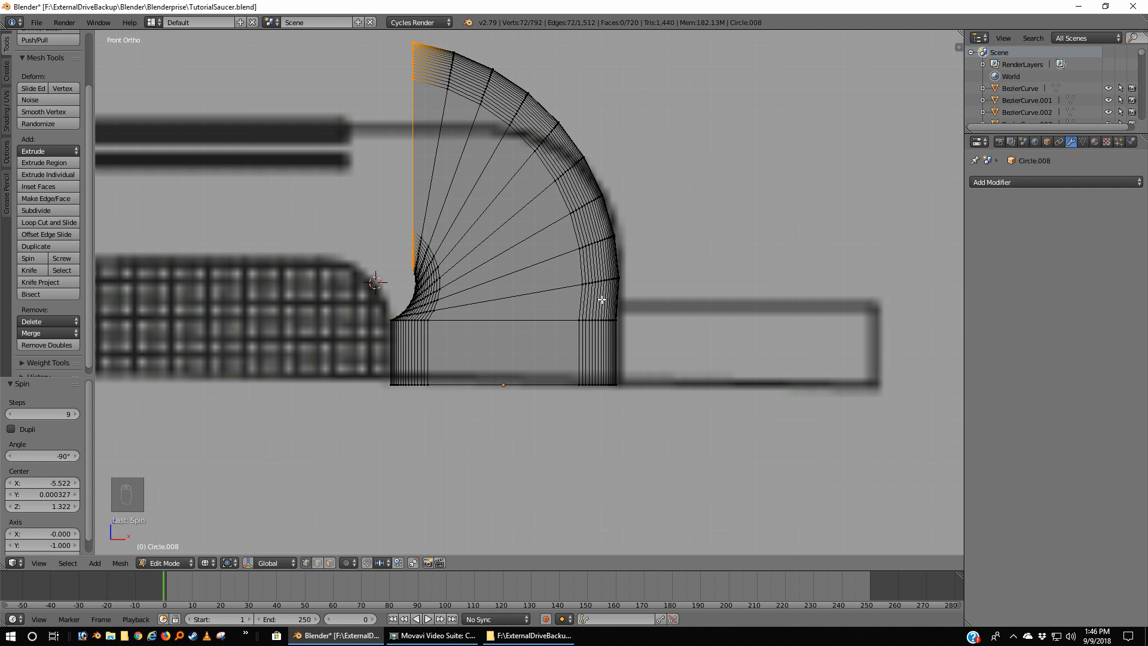
# Undo the spin, the extrusion and the preceding selection changes on the outline
pyautogui.hotkey('ctrl', 'z')
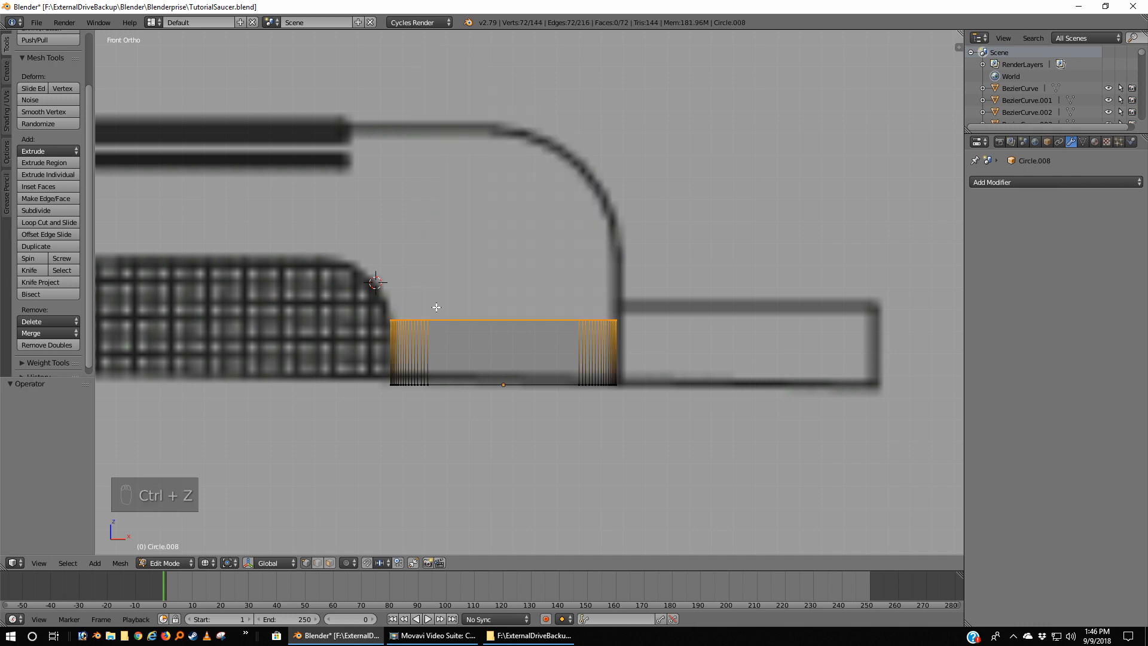
pyautogui.hotkey('ctrl', 'z')
pyautogui.hotkey('ctrl', 'z')
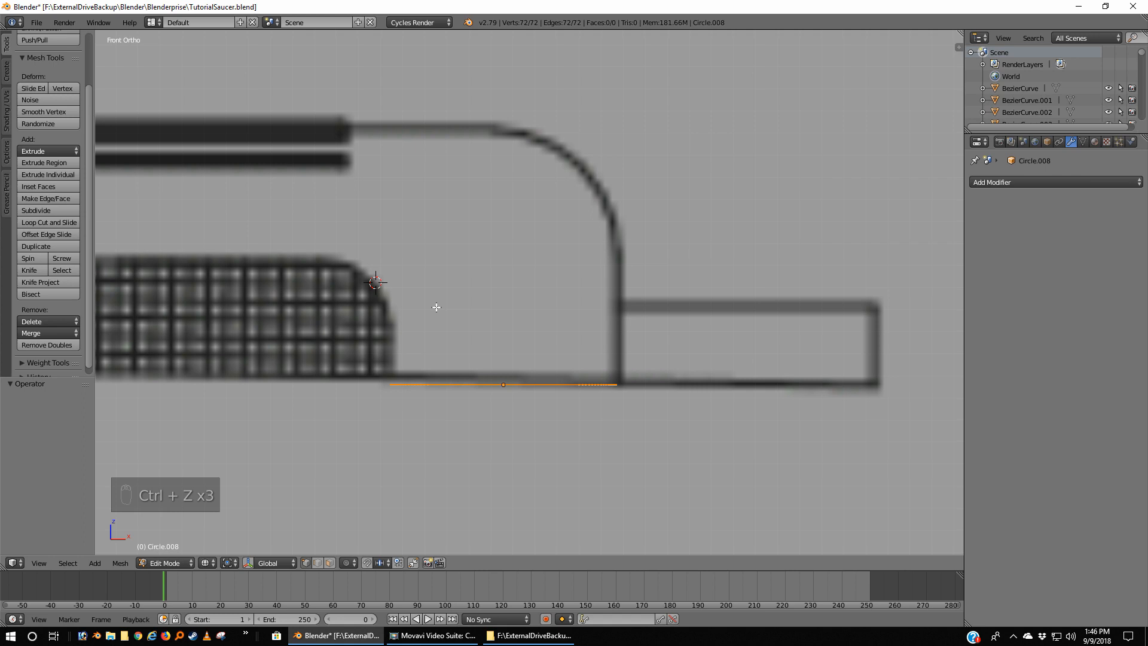
pyautogui.hotkey('ctrl', 'z')
pyautogui.scroll(2, 527, 420)
pyautogui.scroll(-1, 526, 420)
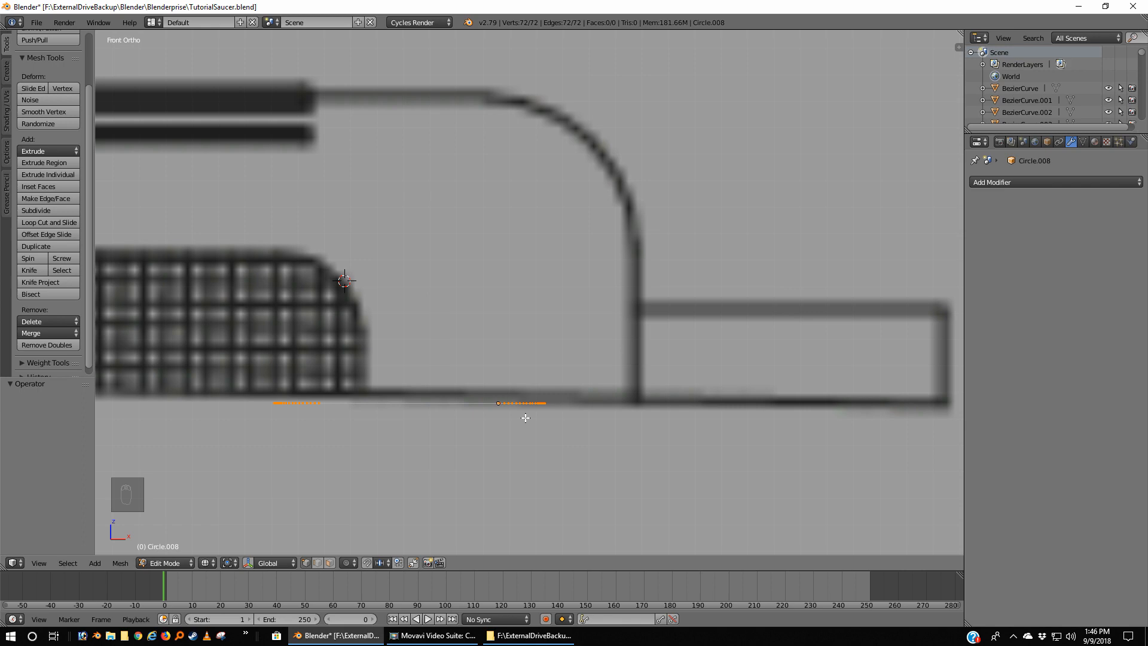
pyautogui.hotkey('ctrl', 'z')
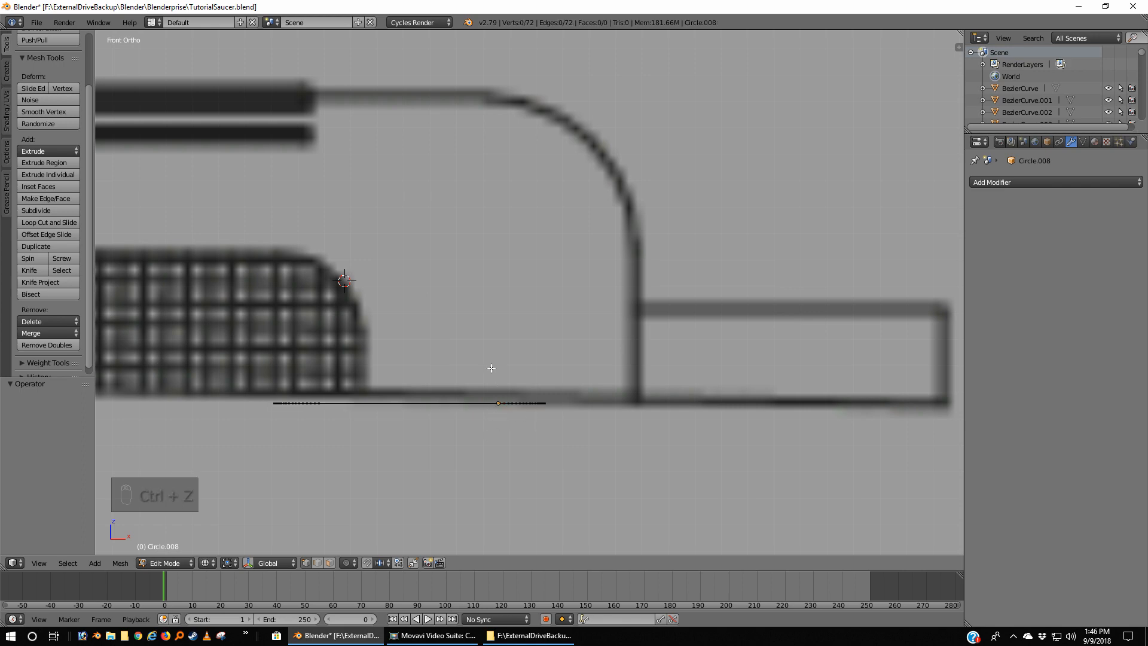
# In Object Mode, move the outline about 0.018 along X in front view toward the intercooler's rear wall
pyautogui.press('Tab')
pyautogui.press('g')
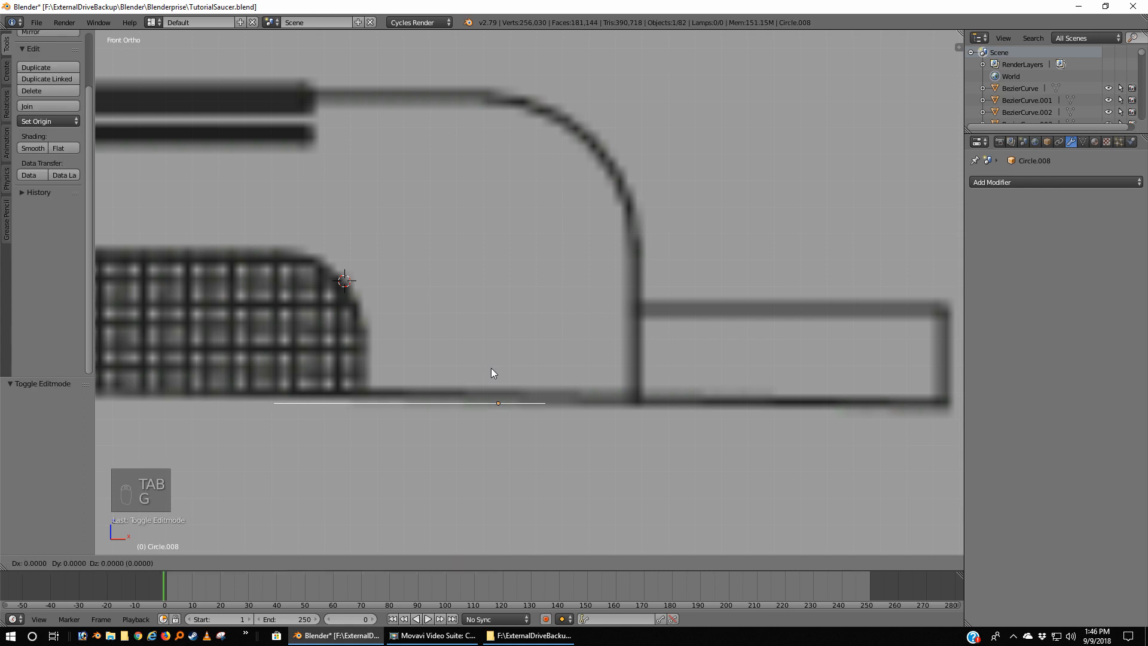
pyautogui.press('x')
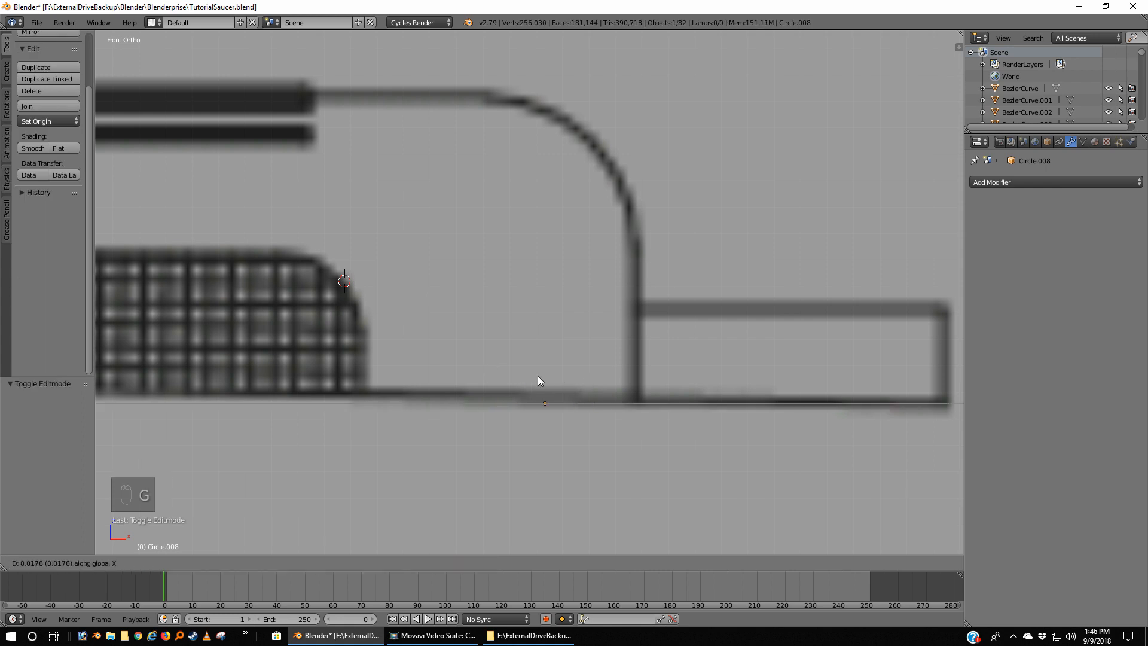
pyautogui.click(537, 376)
pyautogui.moveTo(438, 450); pyautogui.dragTo(439, 467, button='middle')
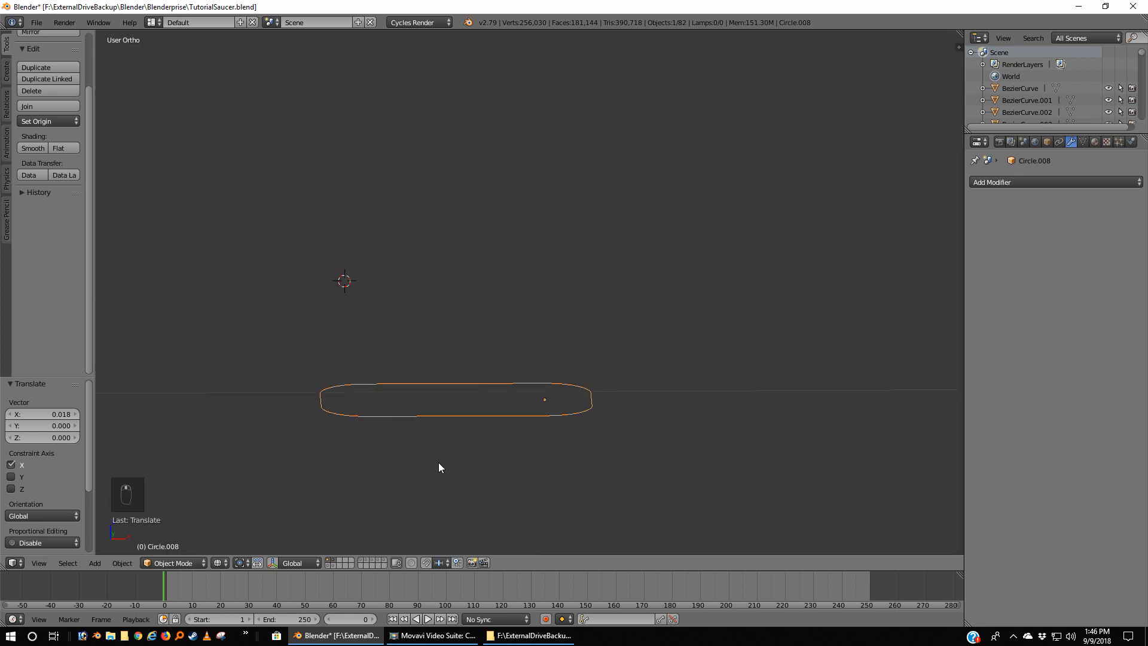
pyautogui.press('KP_1')
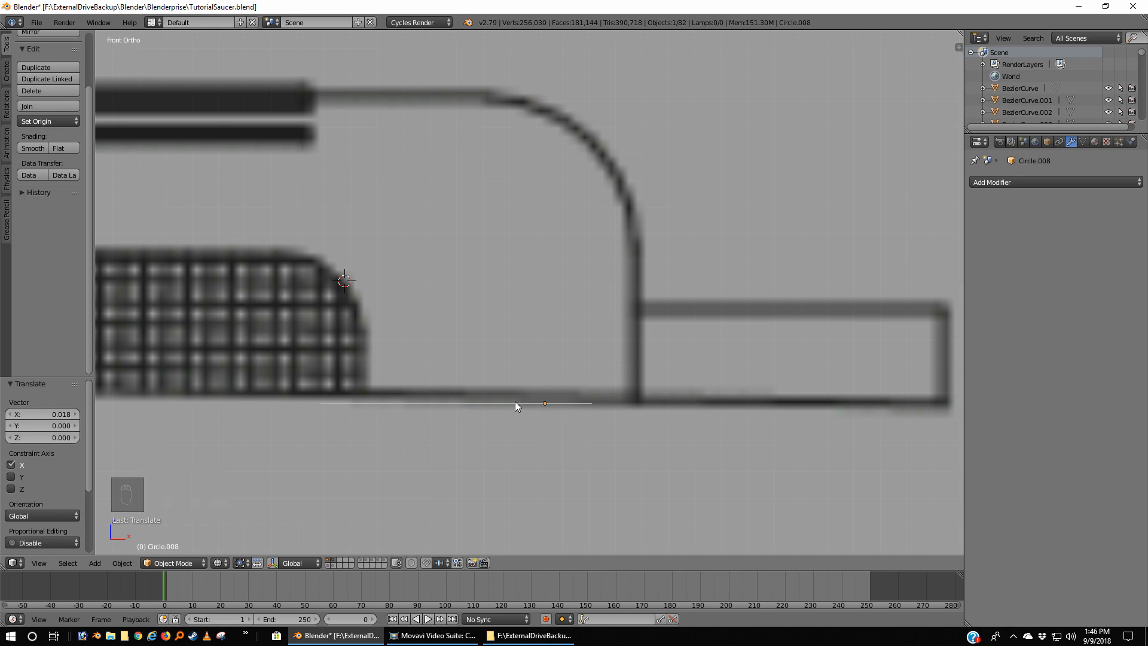
# In Edit Mode, select all vertices and move them about 0.017 along X to span from the grille's end to the intercooler wall
pyautogui.press('Tab')
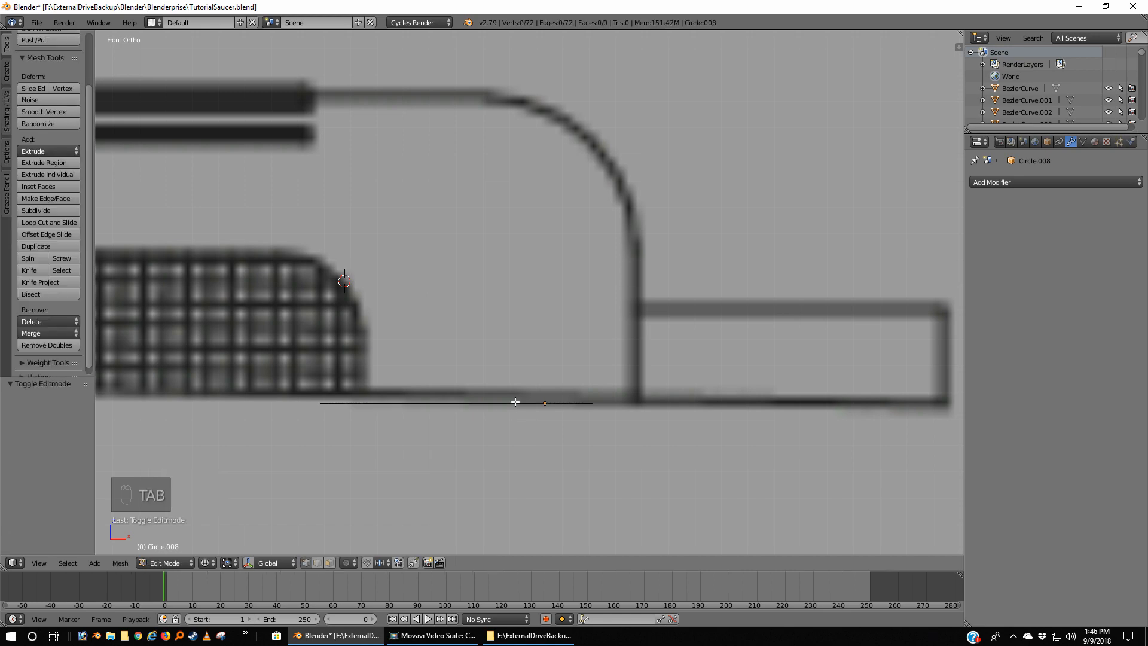
pyautogui.press('a')
pyautogui.press('a')
pyautogui.press('g')
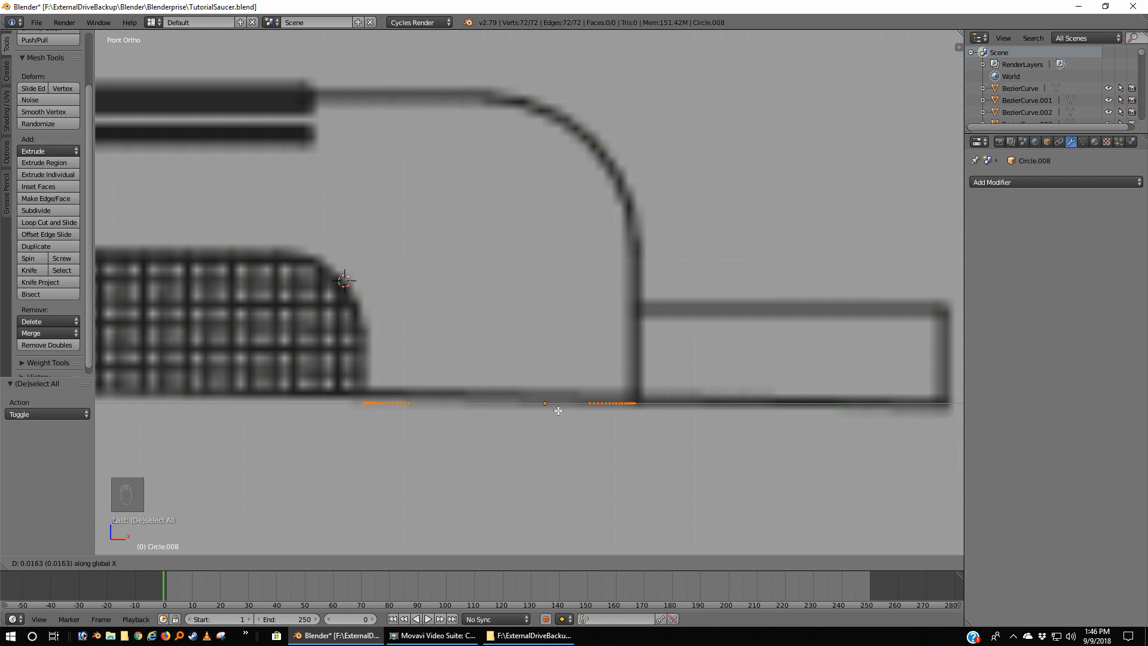
pyautogui.click(560, 411)
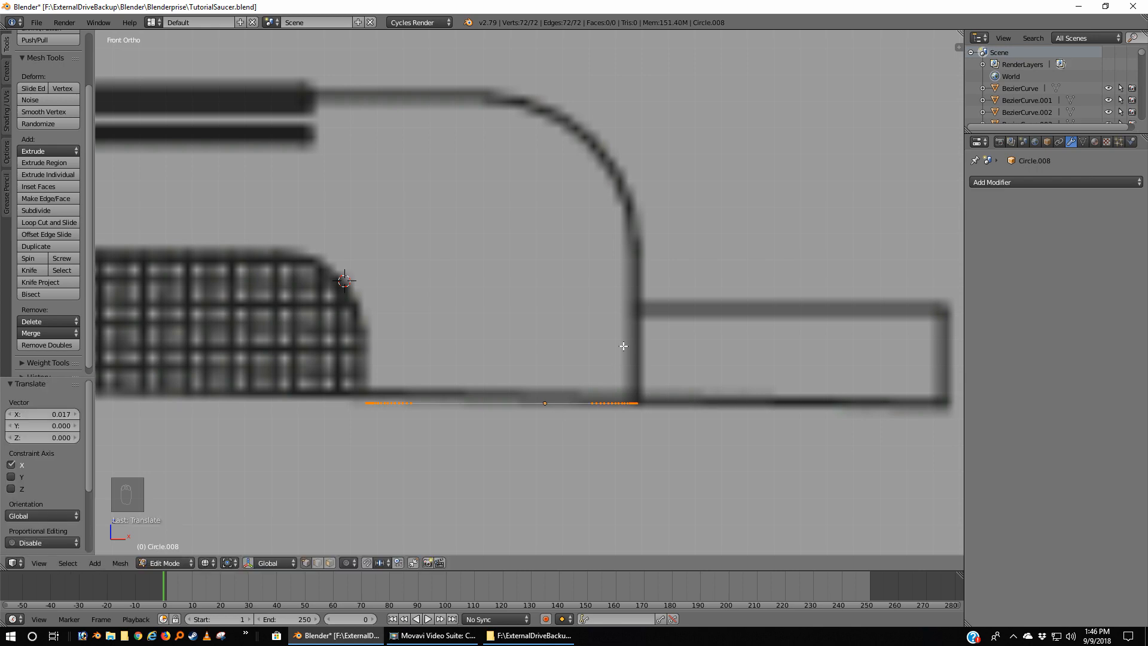
# In Object Mode, set the outline's origin to its geometry and rotate it 180° in front view
pyautogui.press('Tab')
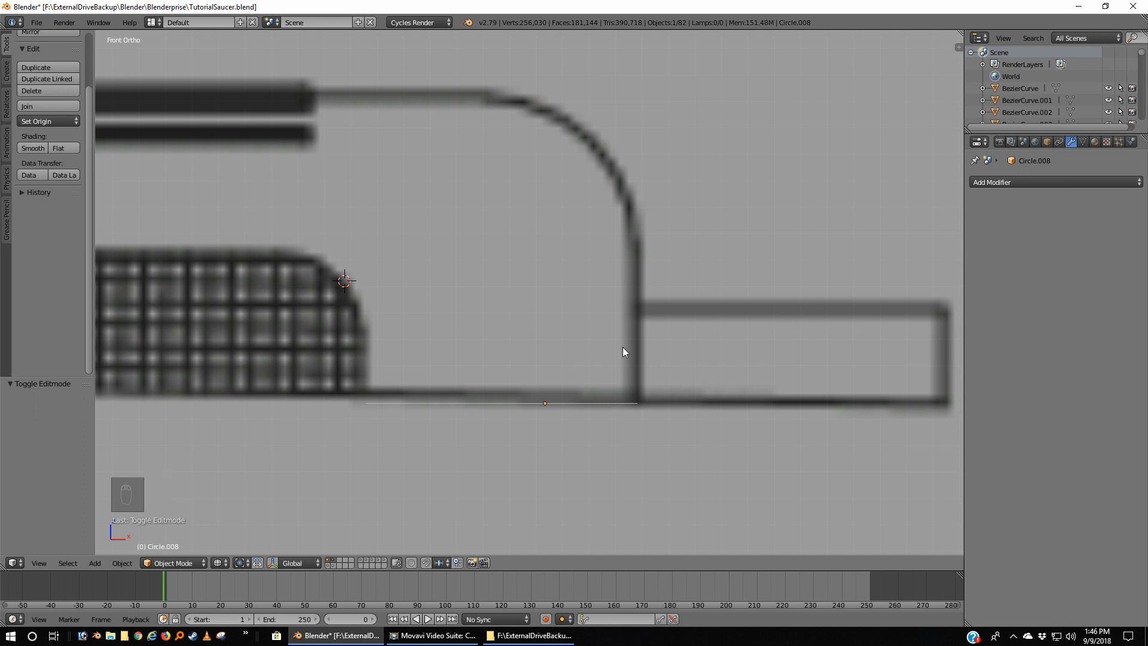
pyautogui.hotkey('ctrl', 'alt', 'shift', 'c')
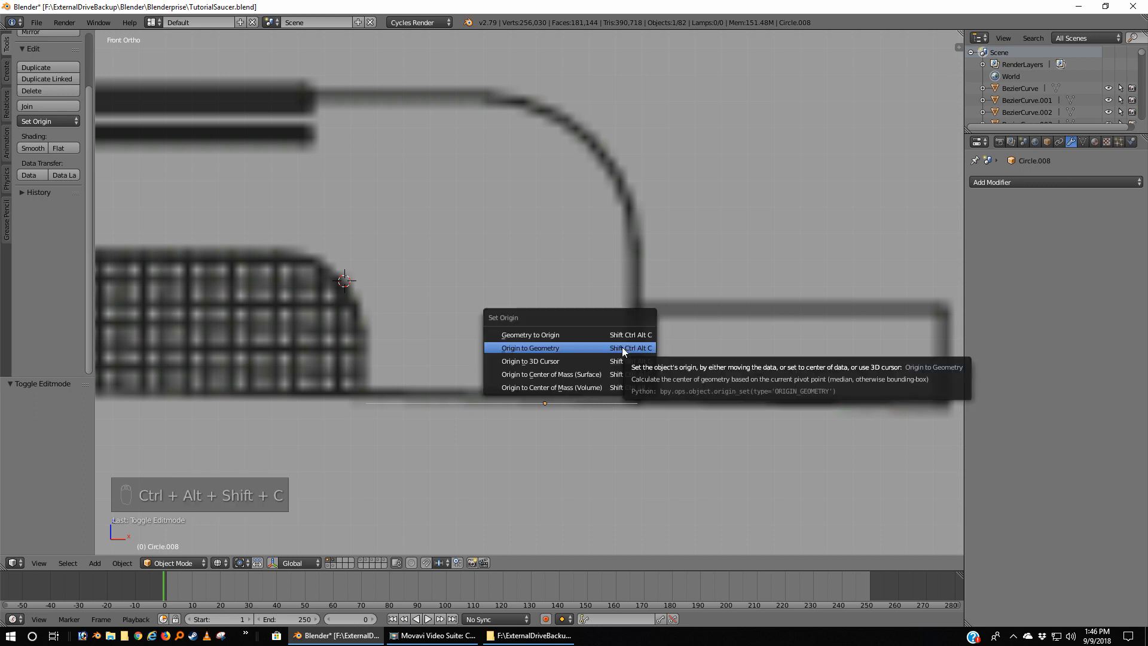
pyautogui.click(566, 352)
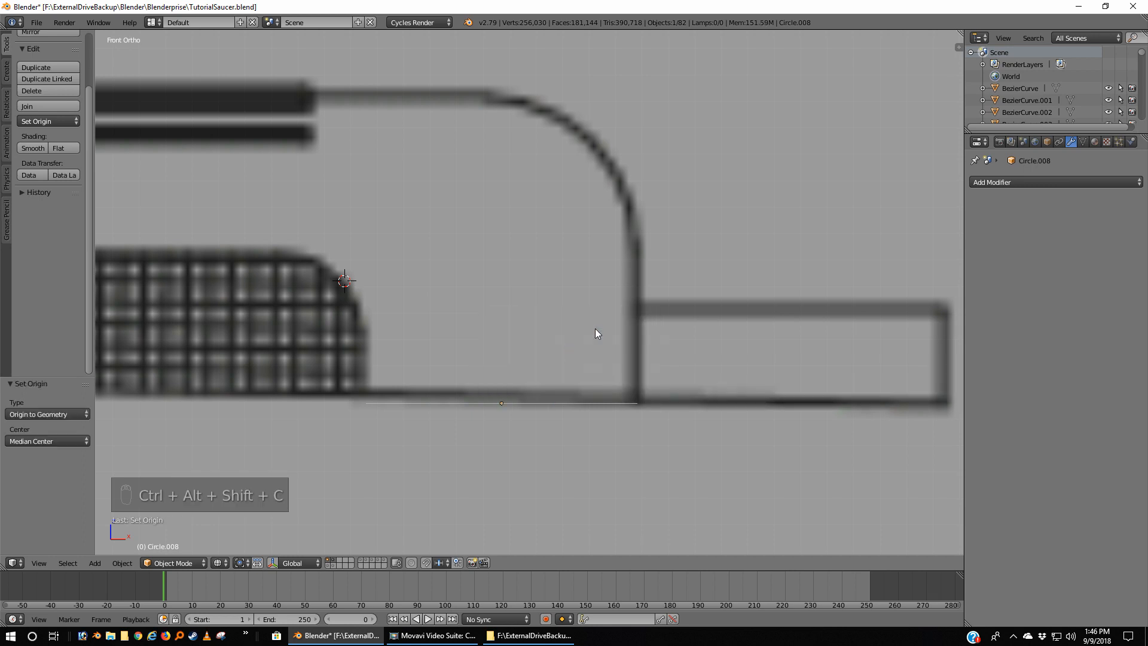
pyautogui.press('r')
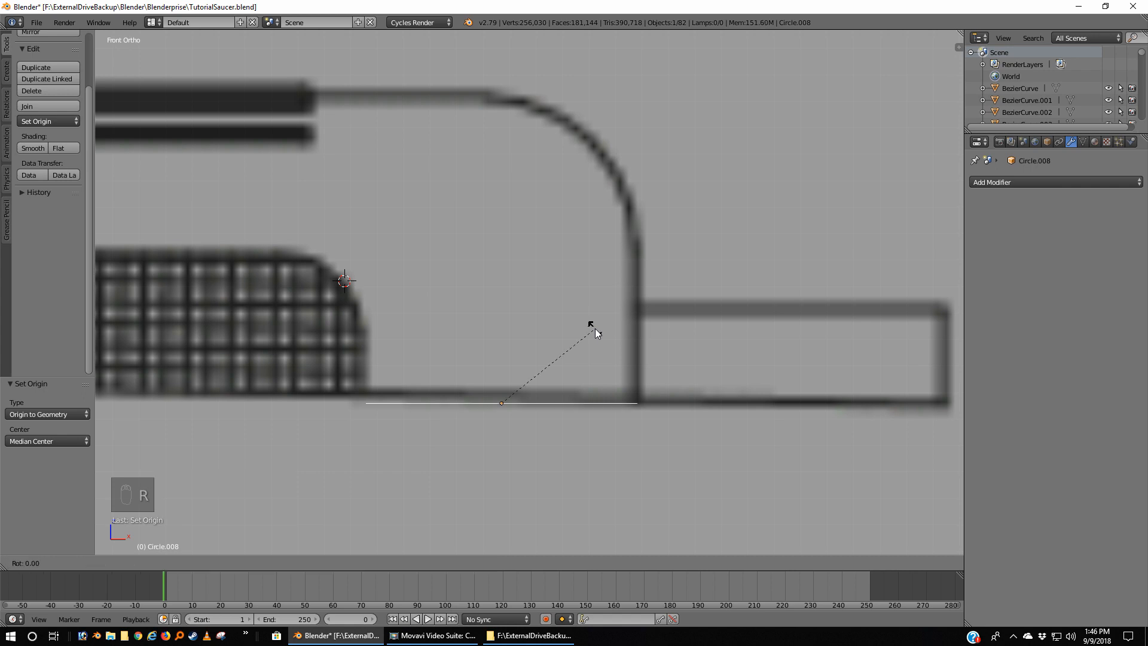
pyautogui.write('180')
pyautogui.press('Return')
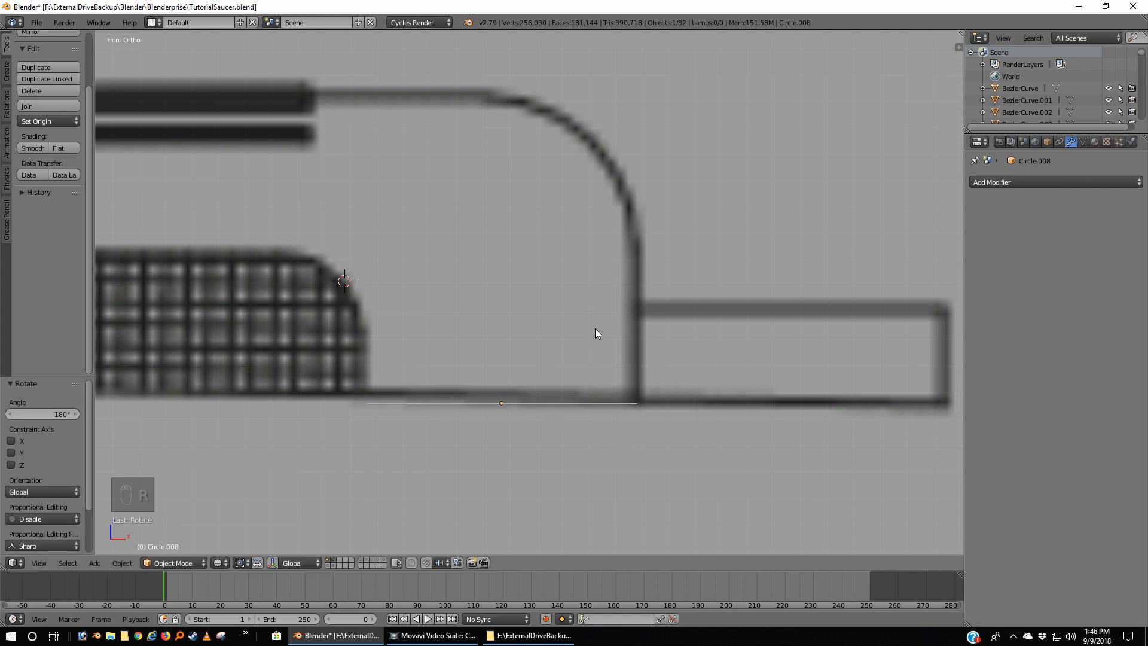
# In Edit Mode, extrude the whole base outline about 0.026 upward along Z in front view
pyautogui.press('Tab')
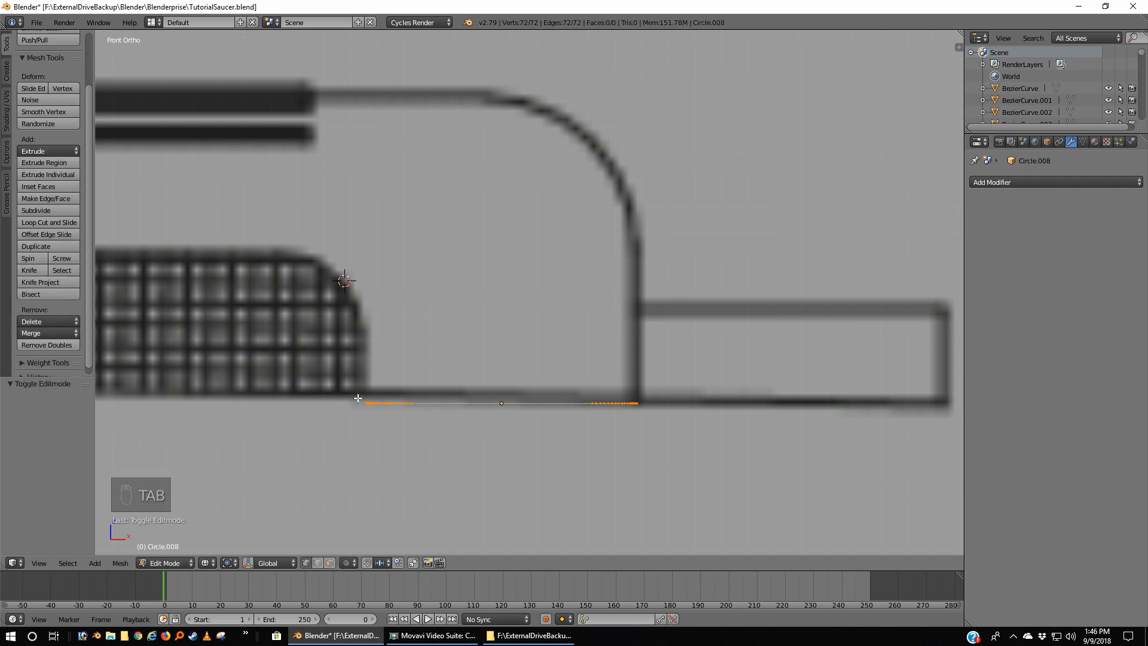
pyautogui.moveTo(448, 417); pyautogui.dragTo(471, 478, button='middle')
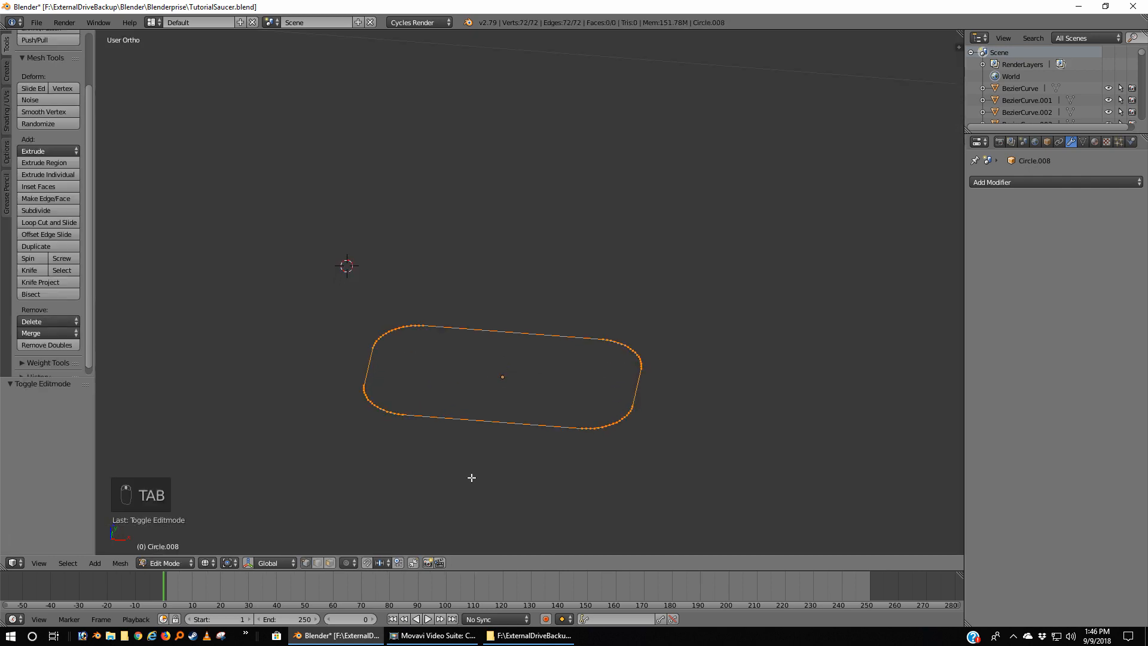
pyautogui.press('KP_1')
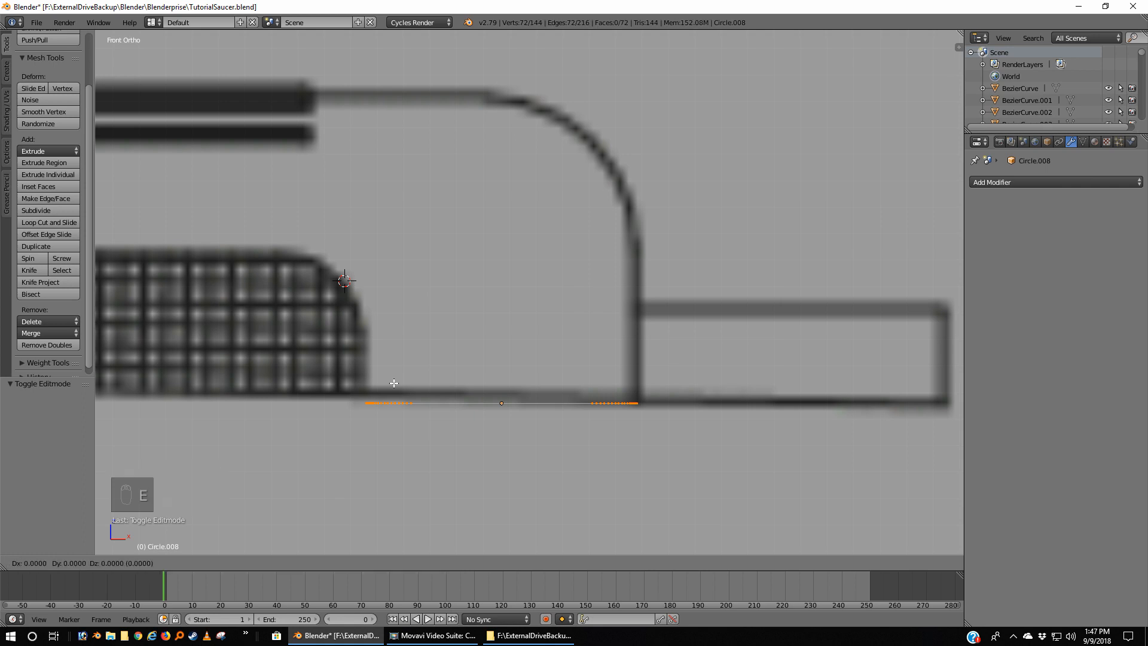
pyautogui.press('e')
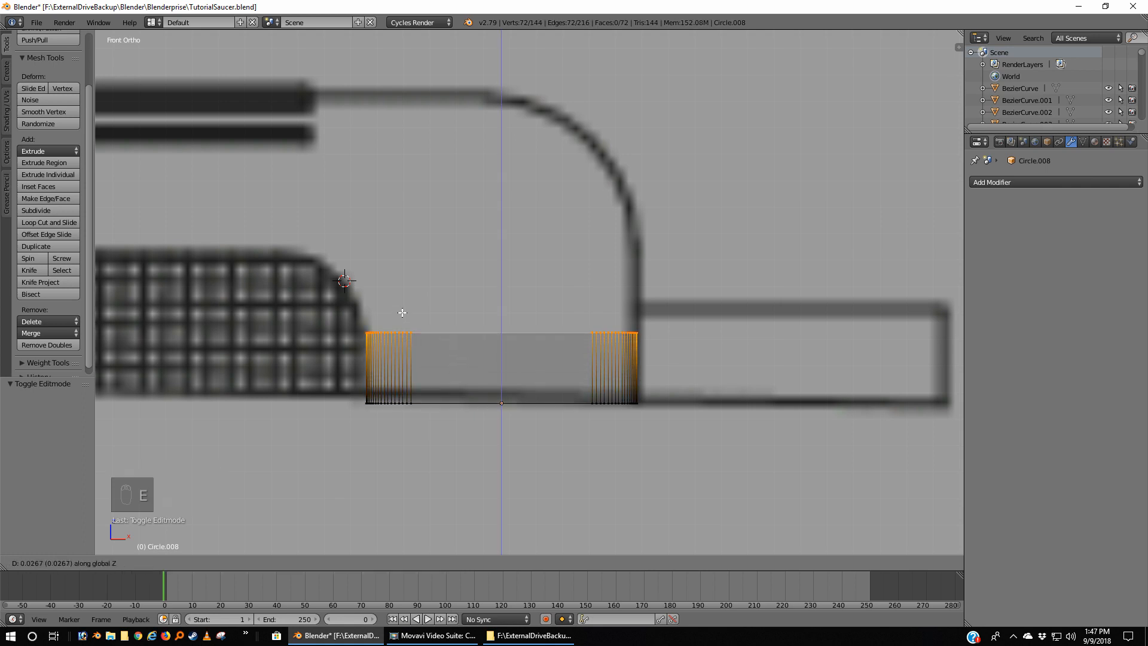
pyautogui.click(403, 312)
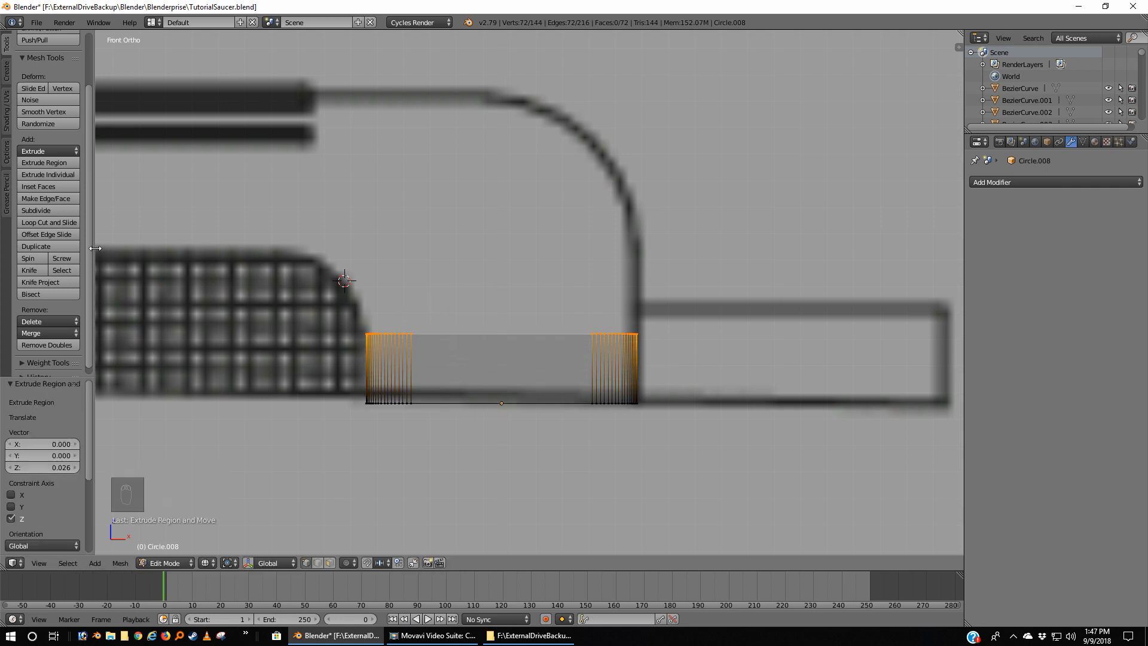
# Spin the extruded upper outline by -90° in 9 steps and set the spin center's X to -5.582
pyautogui.click(26, 257)
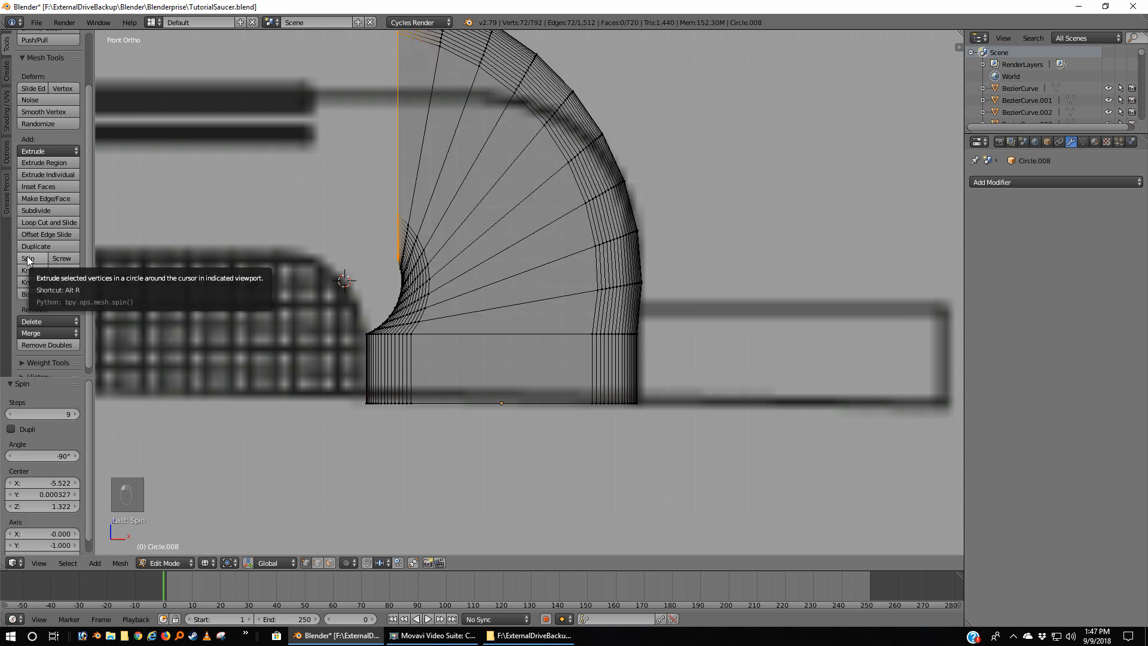
pyautogui.click(75, 484)
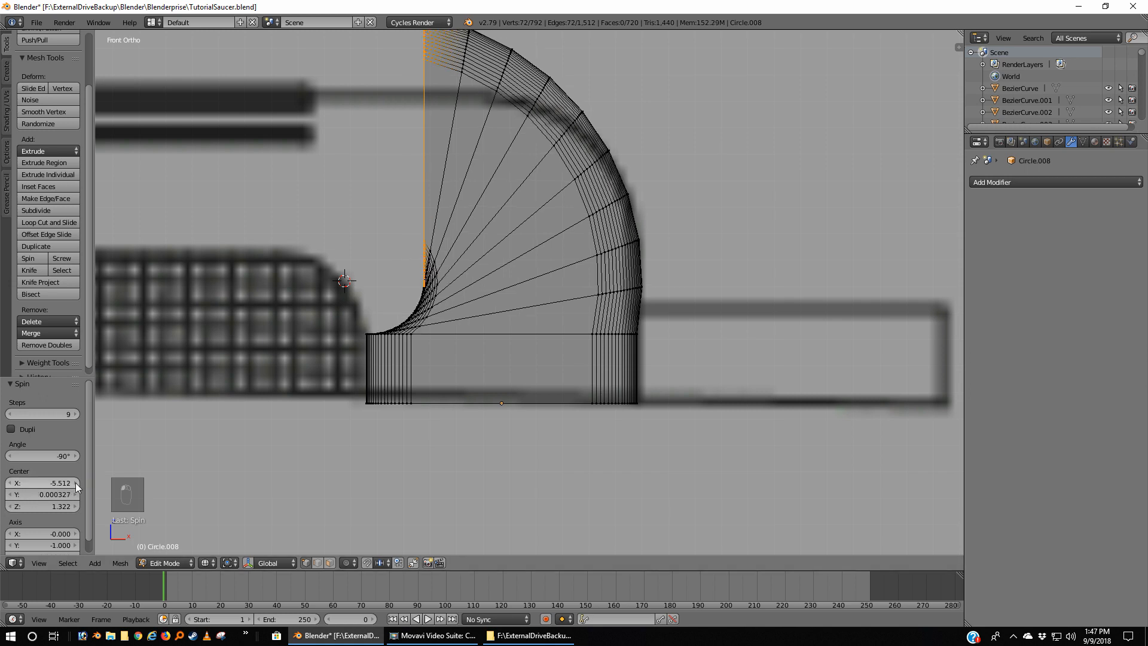
pyautogui.click(10, 483)
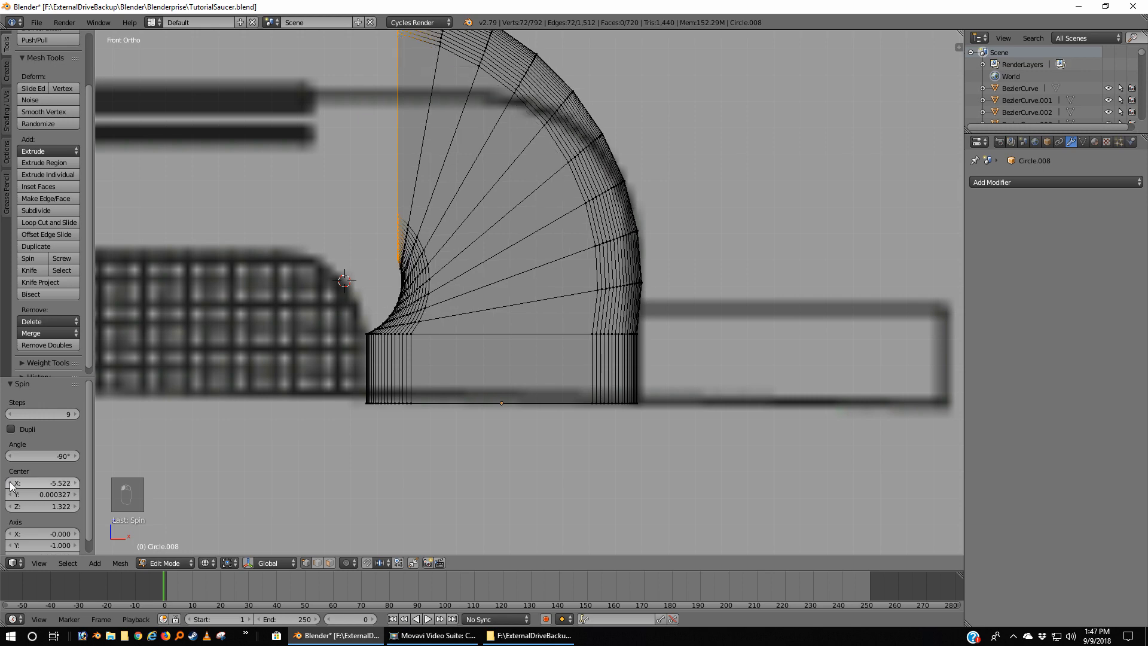
pyautogui.click(9, 483)
pyautogui.click(9, 483)
pyautogui.click(9, 483)
pyautogui.click(10, 483)
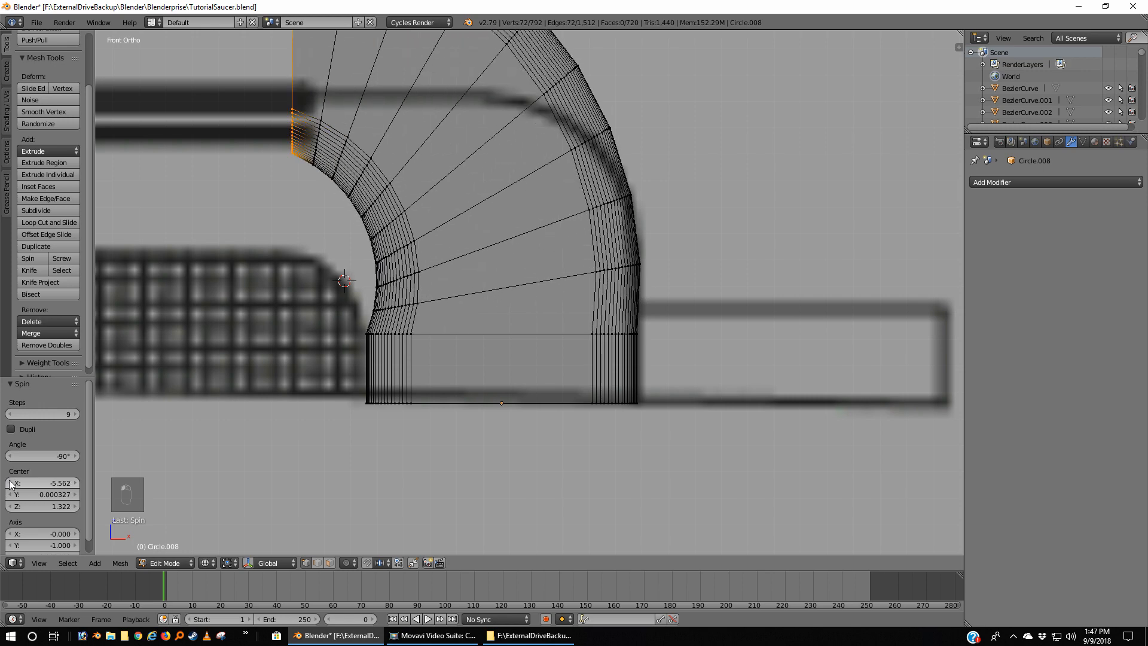
pyautogui.click(10, 483)
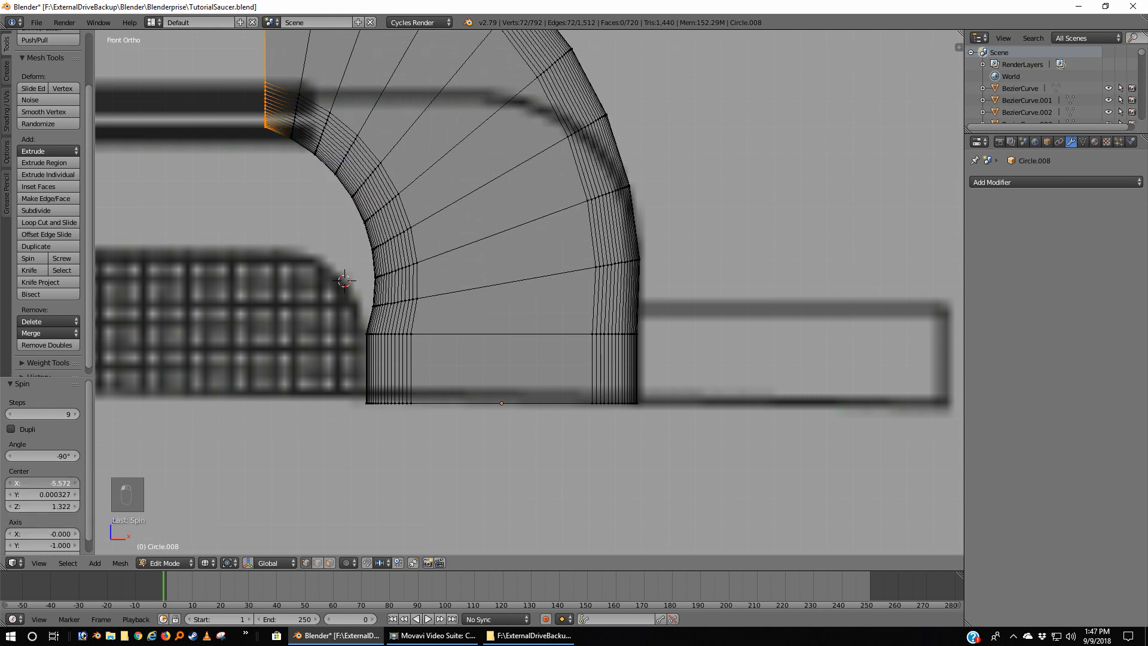
pyautogui.click(10, 483)
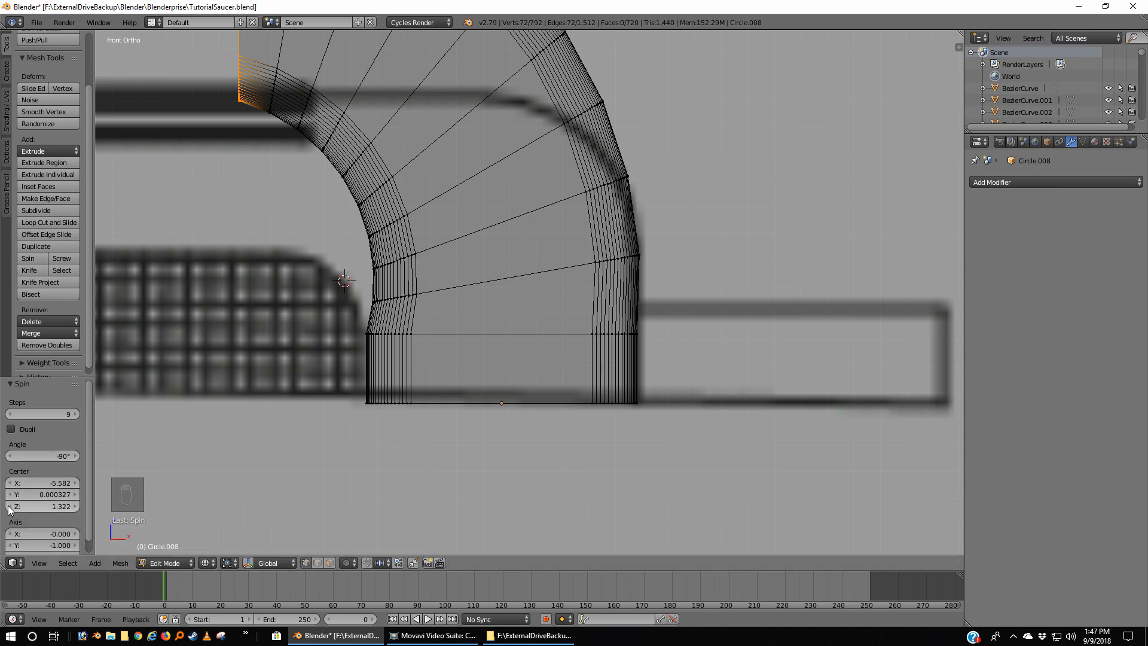
# Lower the spin center's Z to 1.272
pyautogui.click(9, 506)
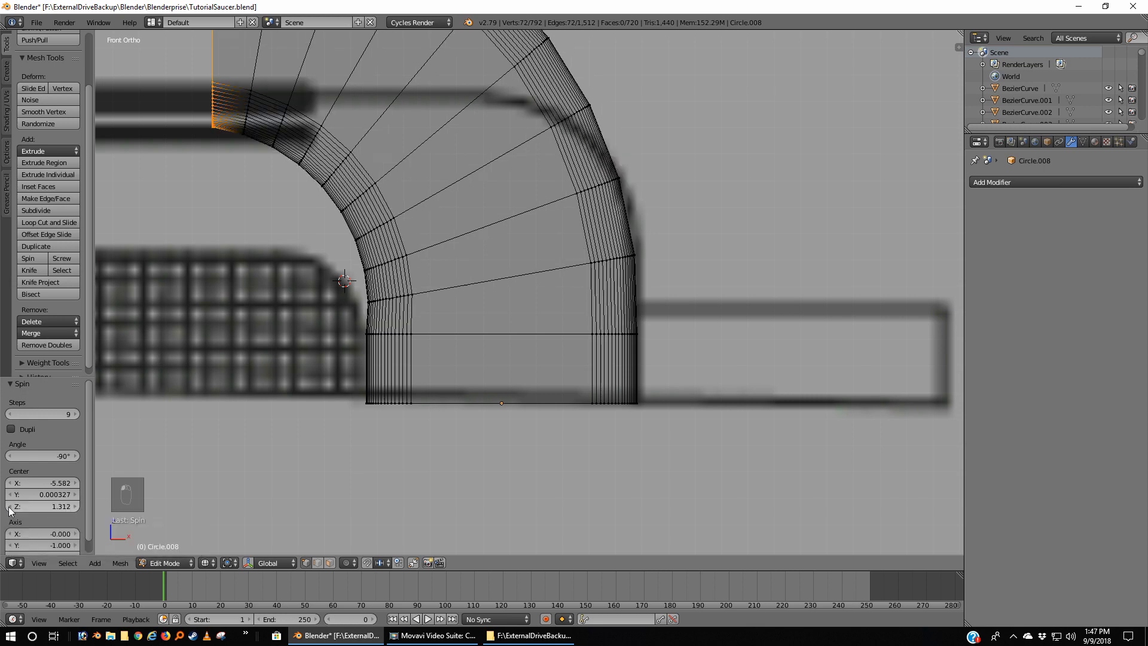
pyautogui.click(10, 506)
pyautogui.click(9, 506)
pyautogui.click(9, 506)
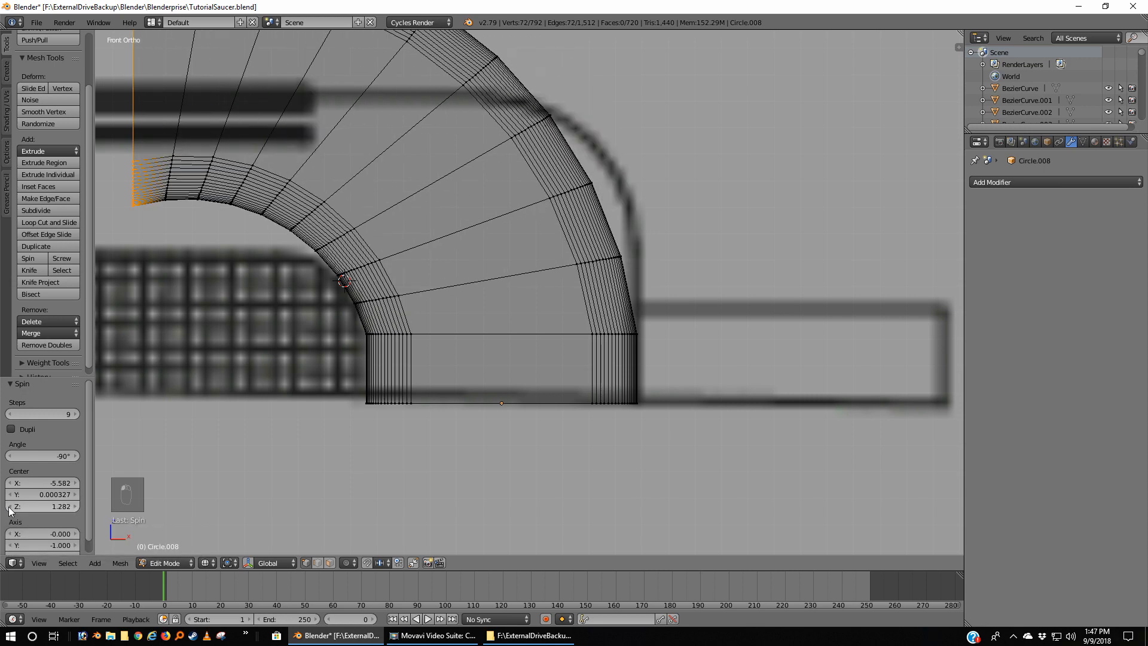
pyautogui.click(10, 506)
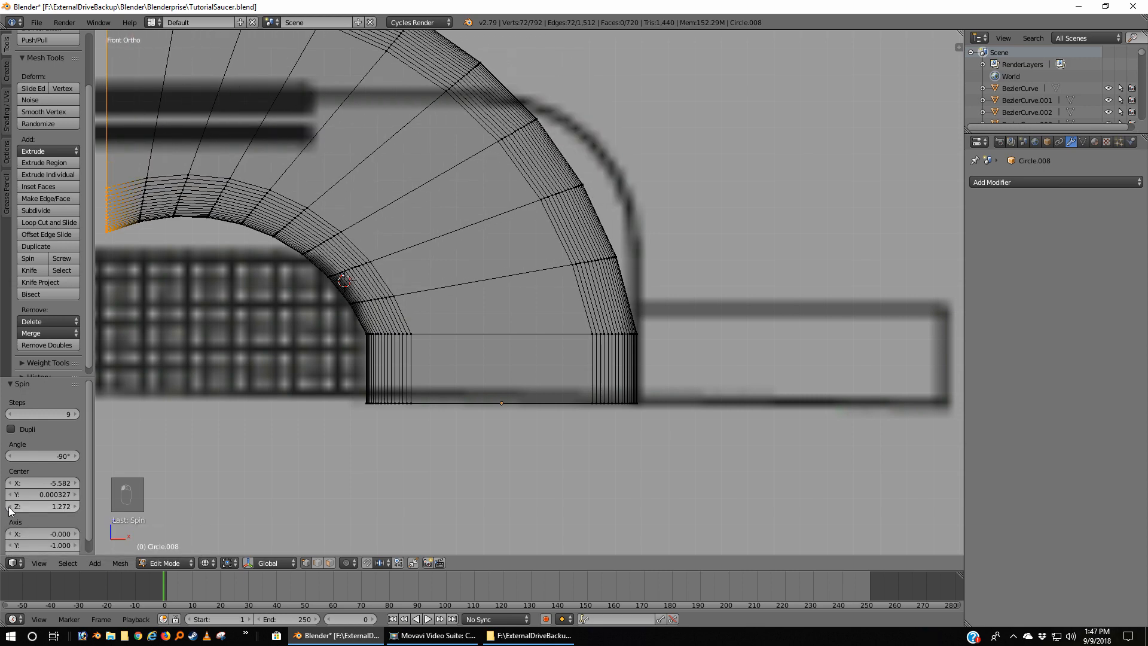
# Readjust the spin center to X -5.572 and Z 1.292 to bring the curve closer to the blueprint profile
pyautogui.click(75, 483)
pyautogui.click(75, 482)
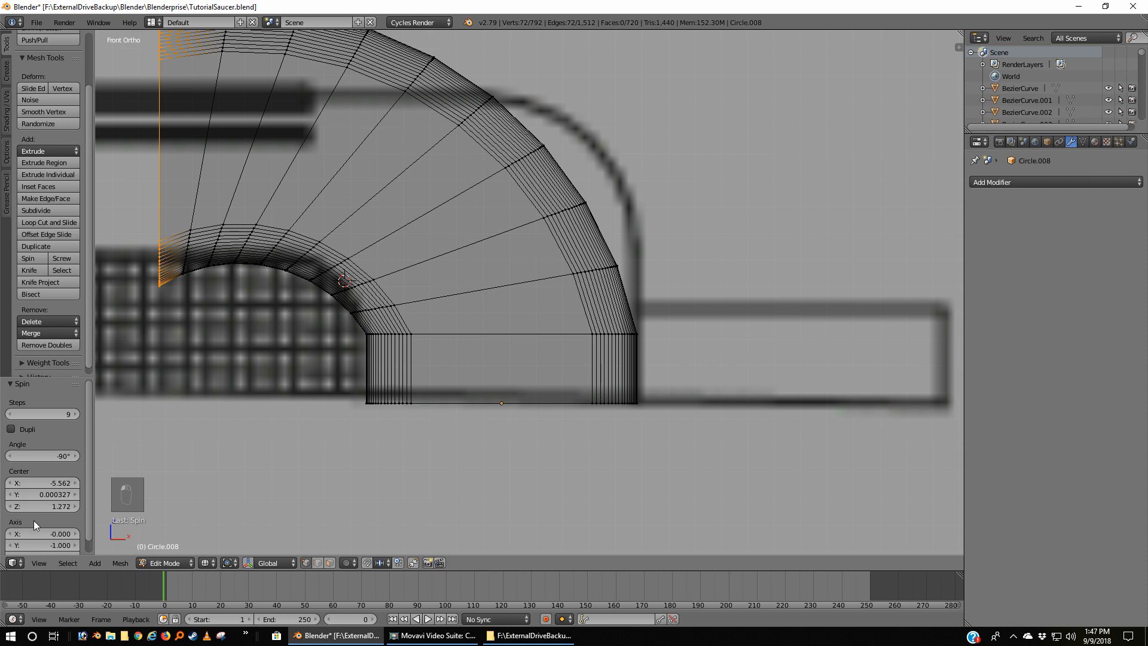
pyautogui.click(74, 506)
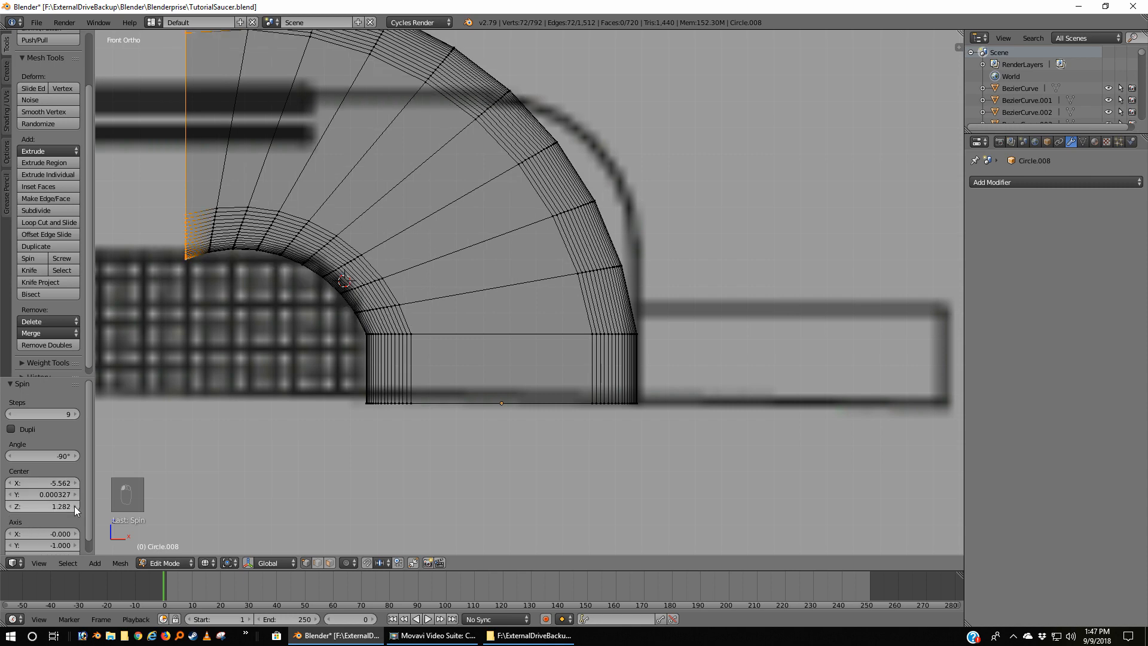
pyautogui.click(74, 506)
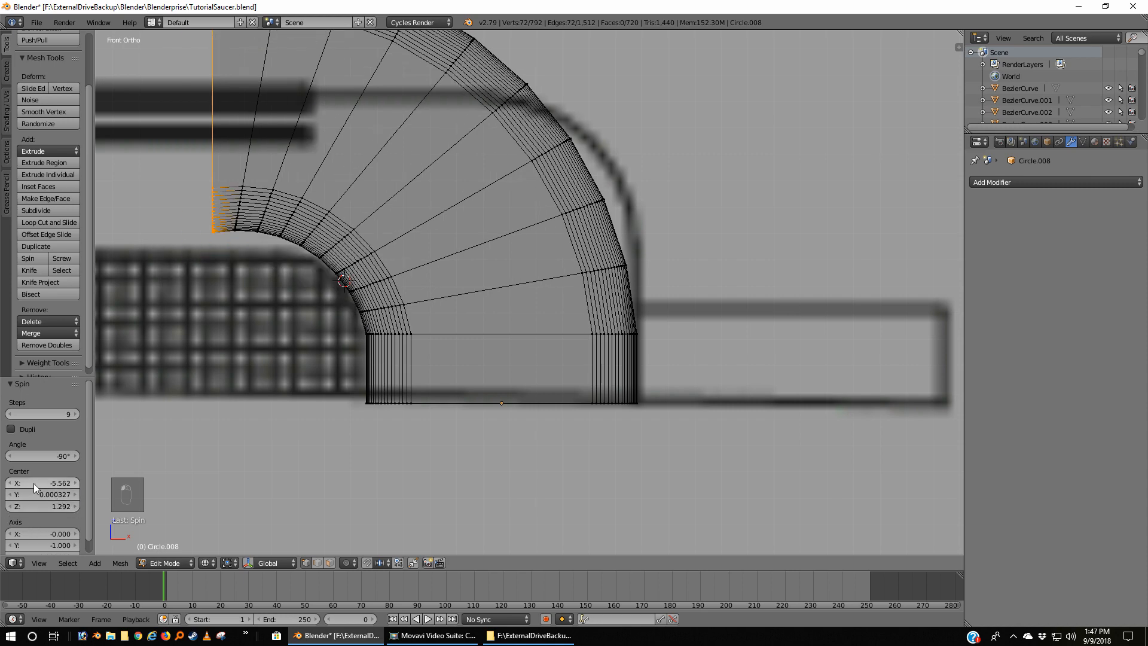
pyautogui.click(9, 484)
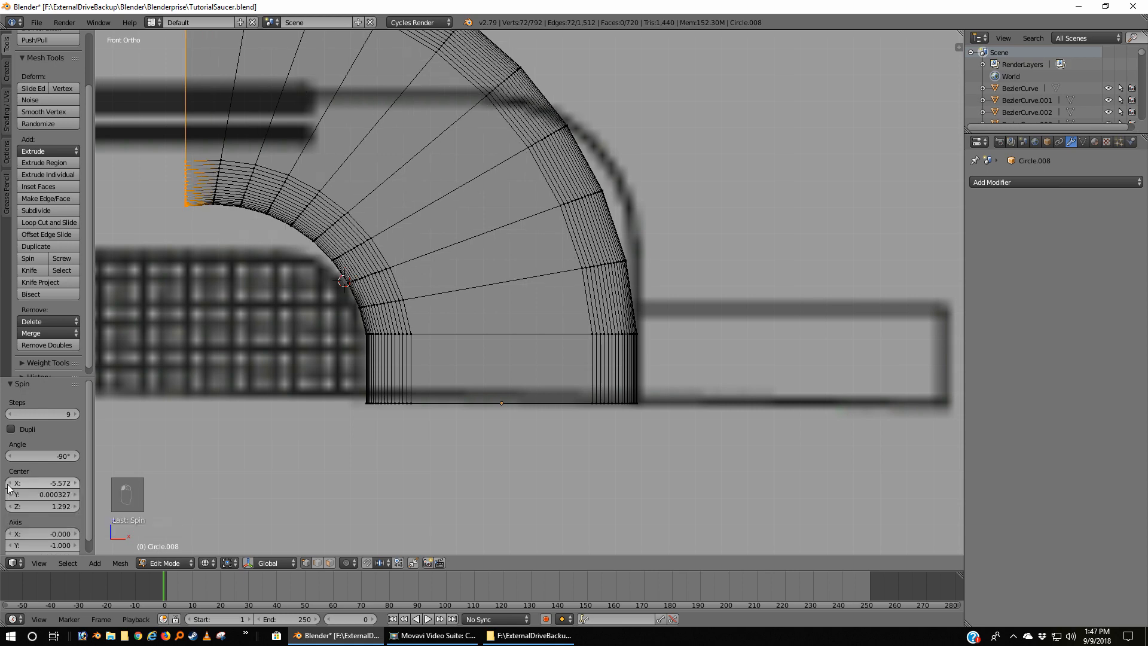
# Fine-tune the spin center to X -5.542 and Z 1.302 so the inner curve follows the grille's rounded corner
pyautogui.click(76, 483)
pyautogui.click(76, 483)
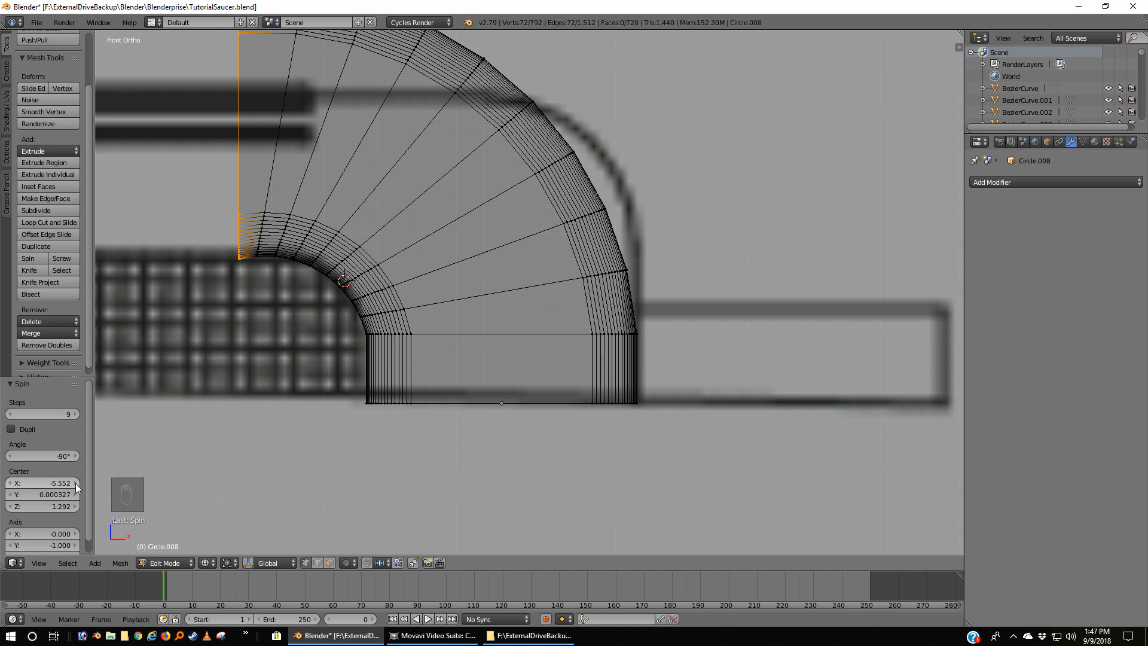
pyautogui.click(76, 483)
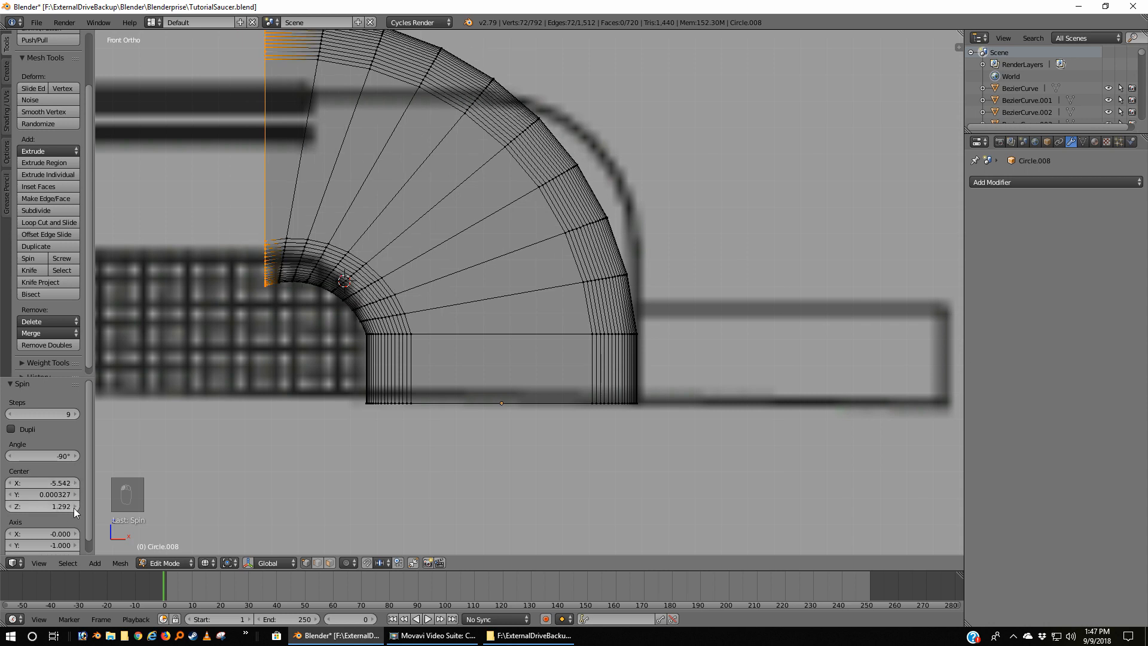
pyautogui.click(74, 506)
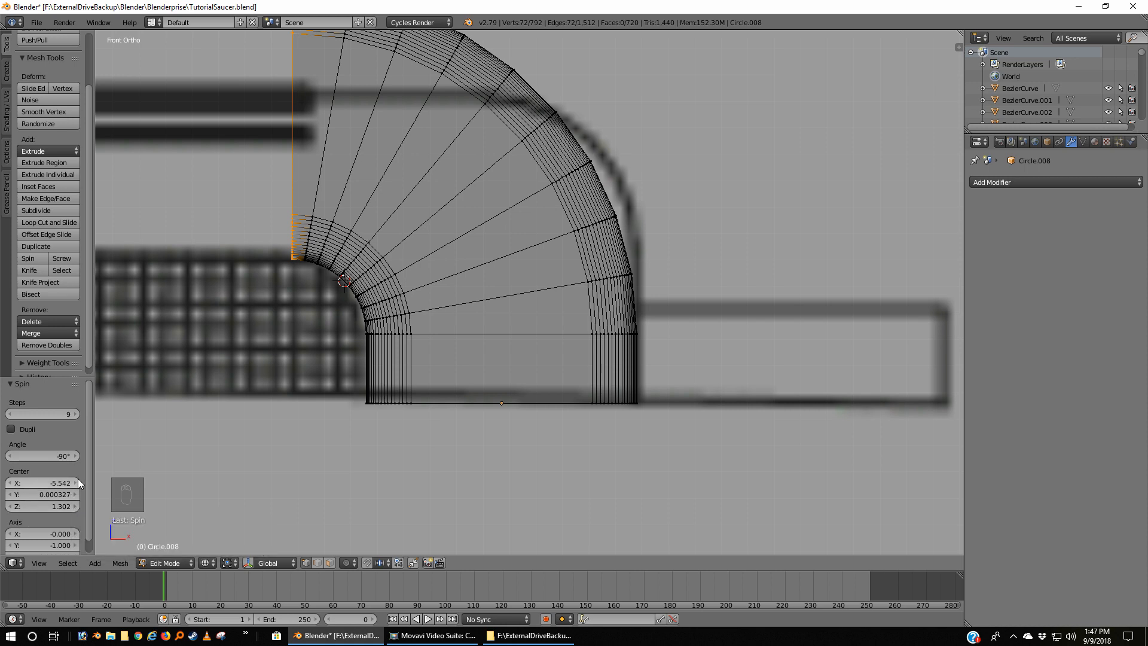
pyautogui.click(74, 482)
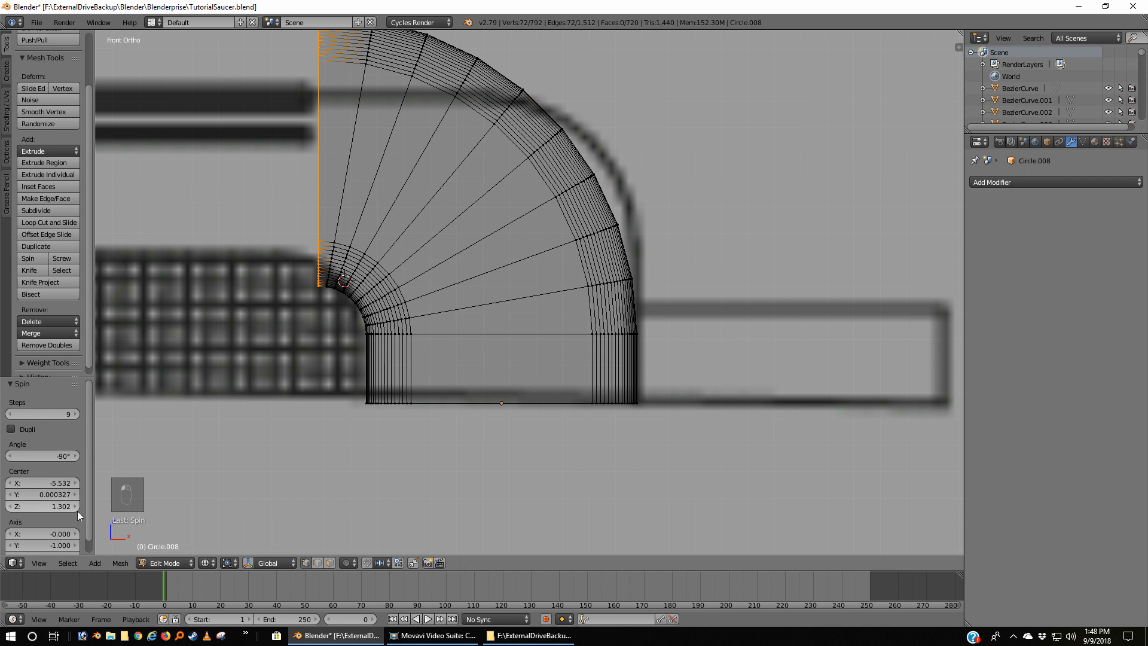
pyautogui.click(75, 504)
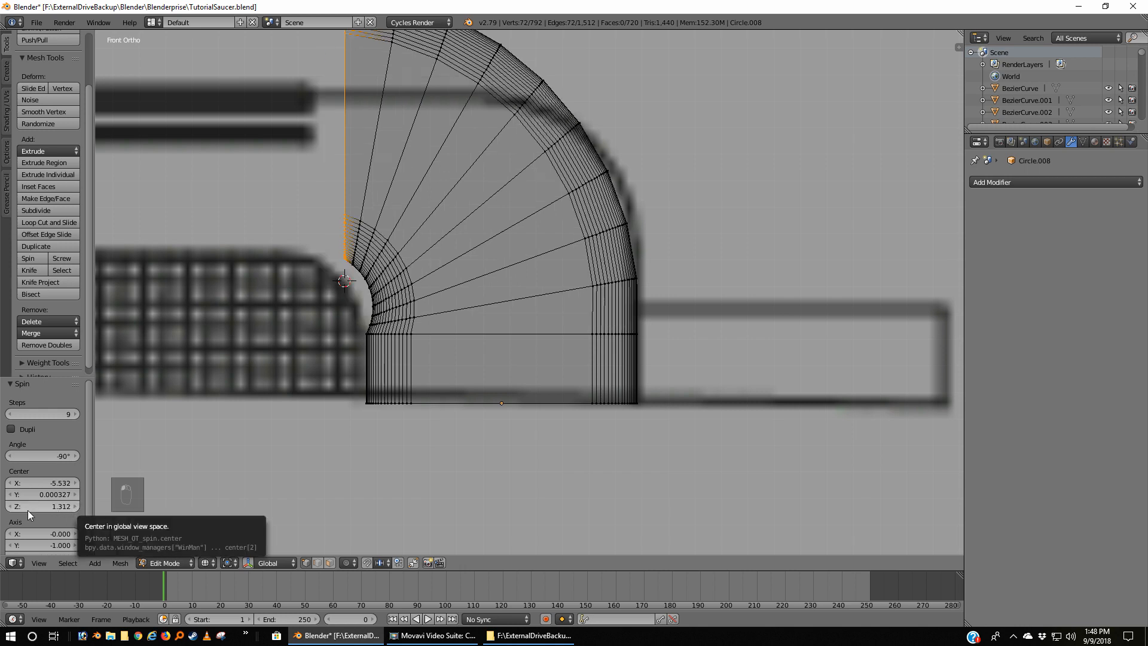
pyautogui.click(9, 506)
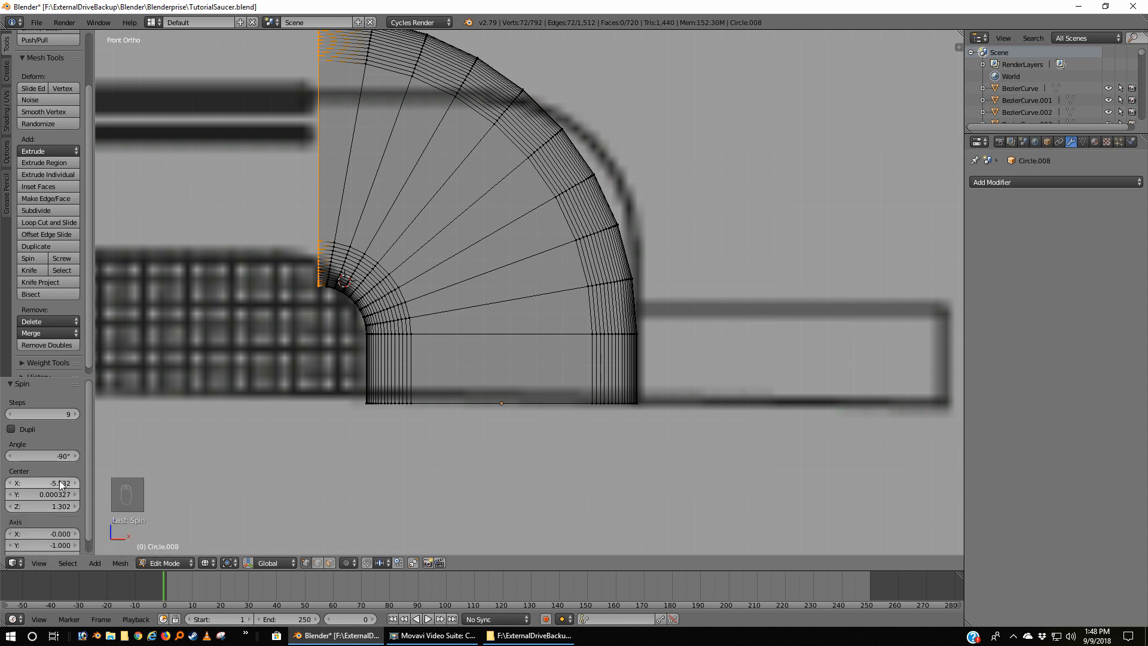
pyautogui.click(10, 483)
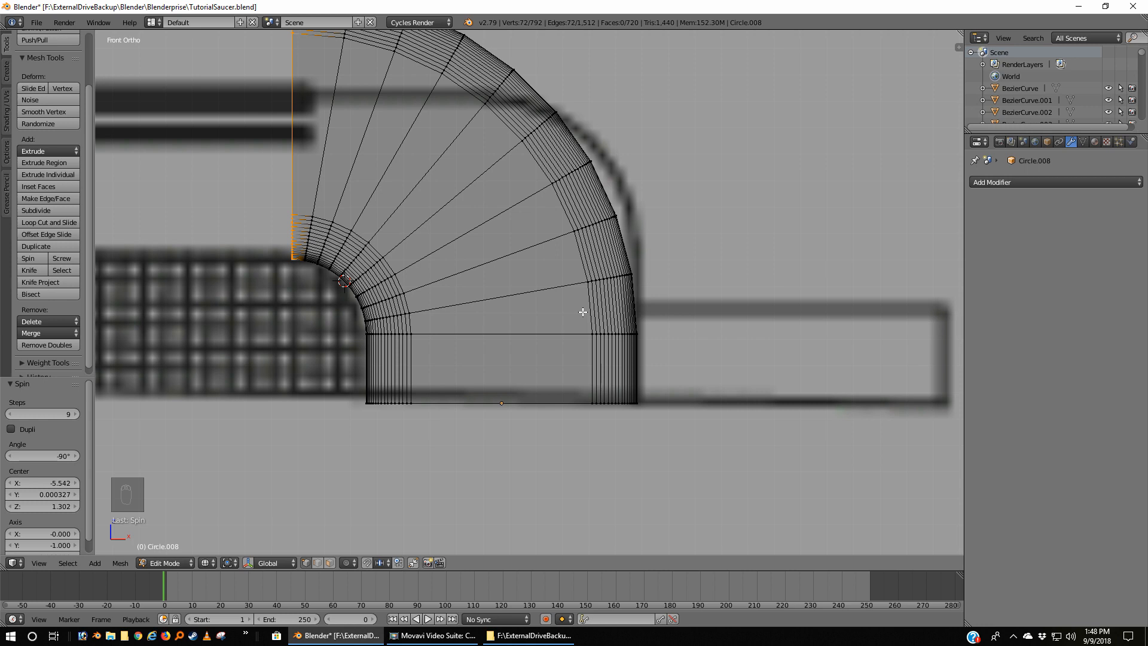
# Undo the spin and the extrusion of the base outline
pyautogui.hotkey('ctrl', 'z')
pyautogui.hotkey('ctrl', 'z')
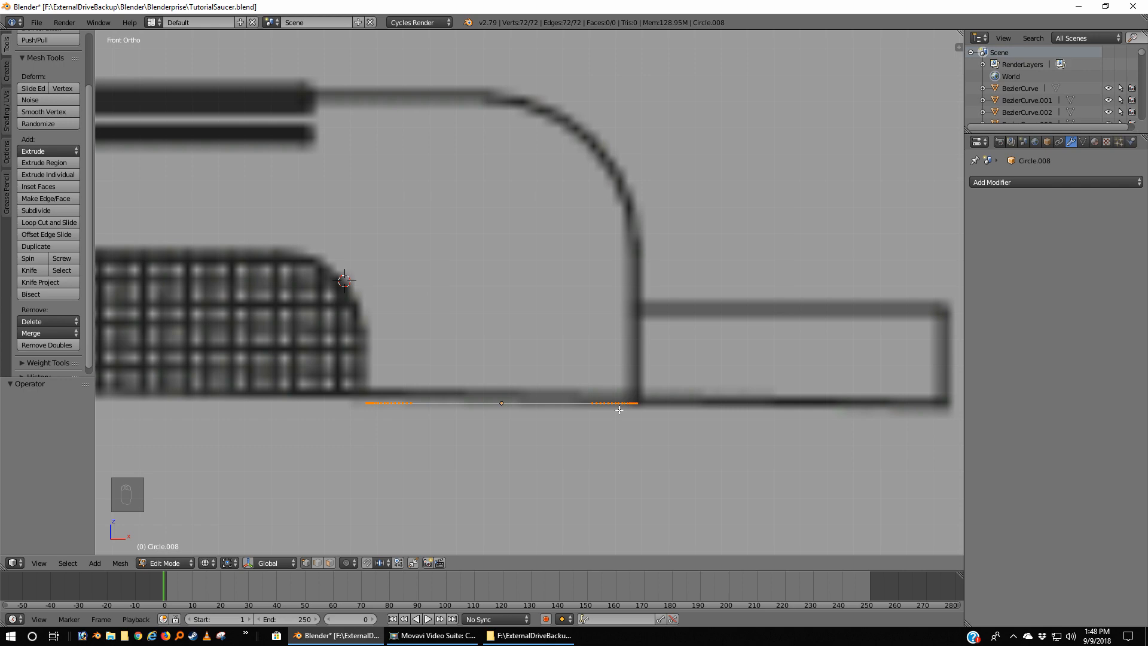
# Delete the two long straight edges of the outline, leaving only its rounded front and rear ends
pyautogui.press('a')
pyautogui.moveTo(546, 433); pyautogui.dragTo(526, 456, button='middle')
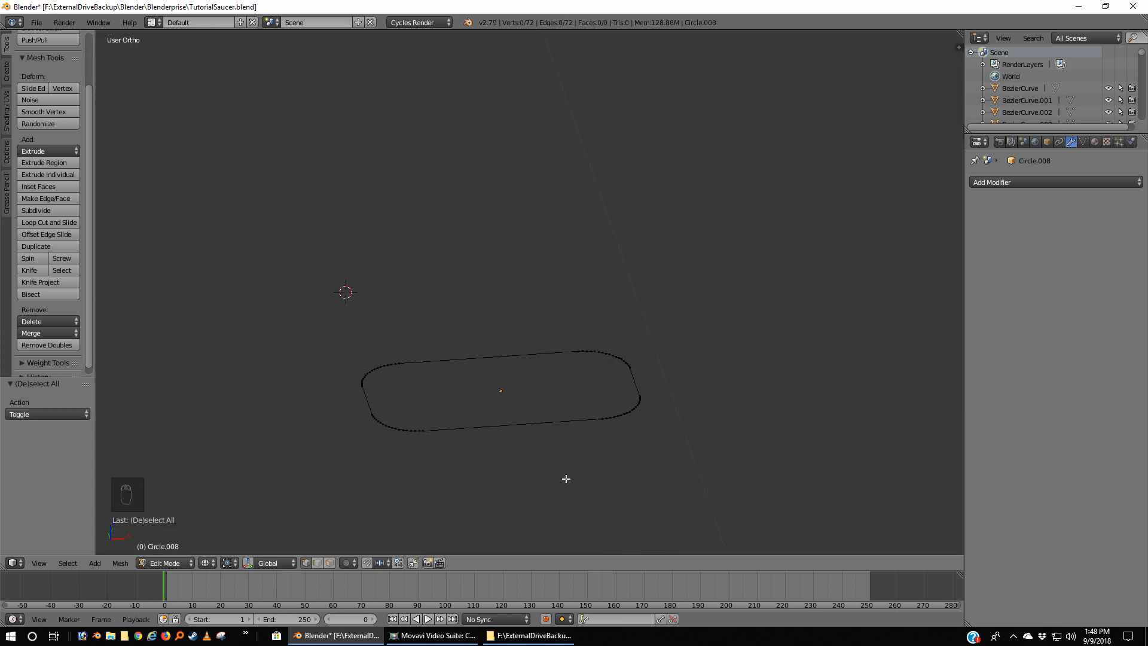
pyautogui.click(317, 562)
pyautogui.rightClick(487, 362)
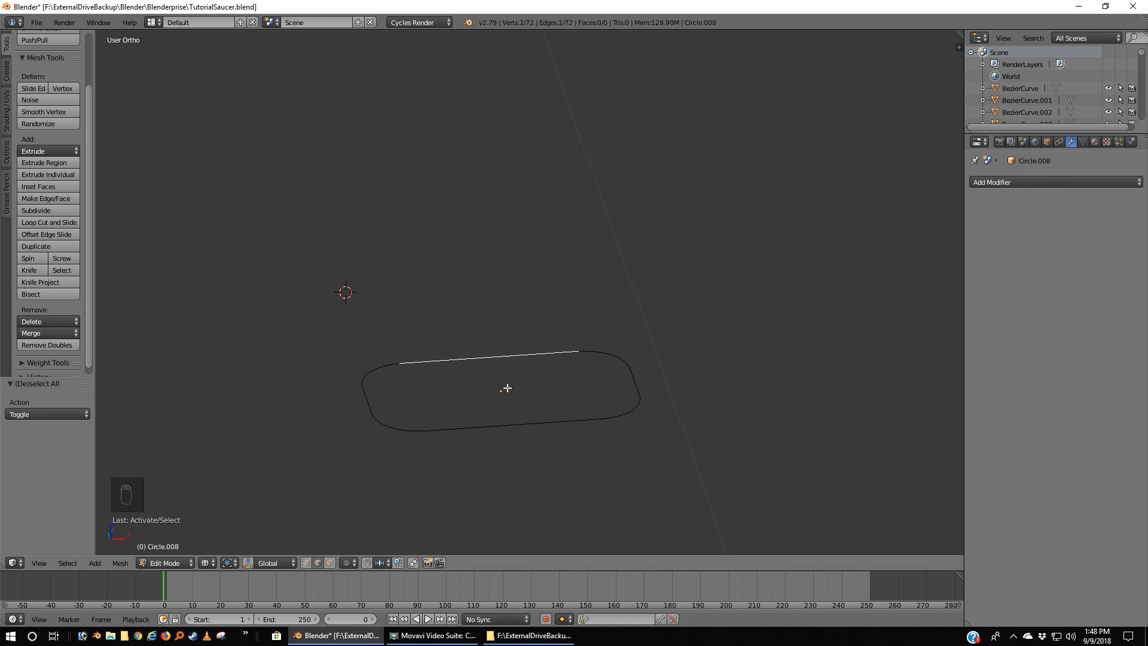
pyautogui.keyDown('shift'); pyautogui.rightClick(517, 425); pyautogui.keyUp('shift')
pyautogui.press('x')
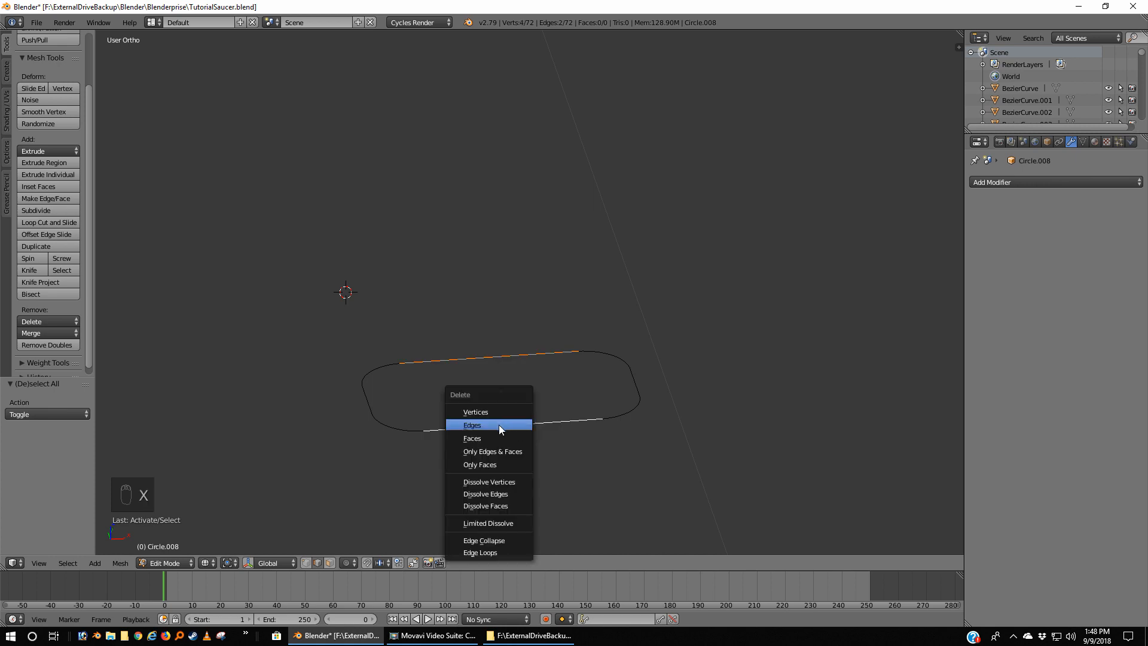
pyautogui.click(498, 424)
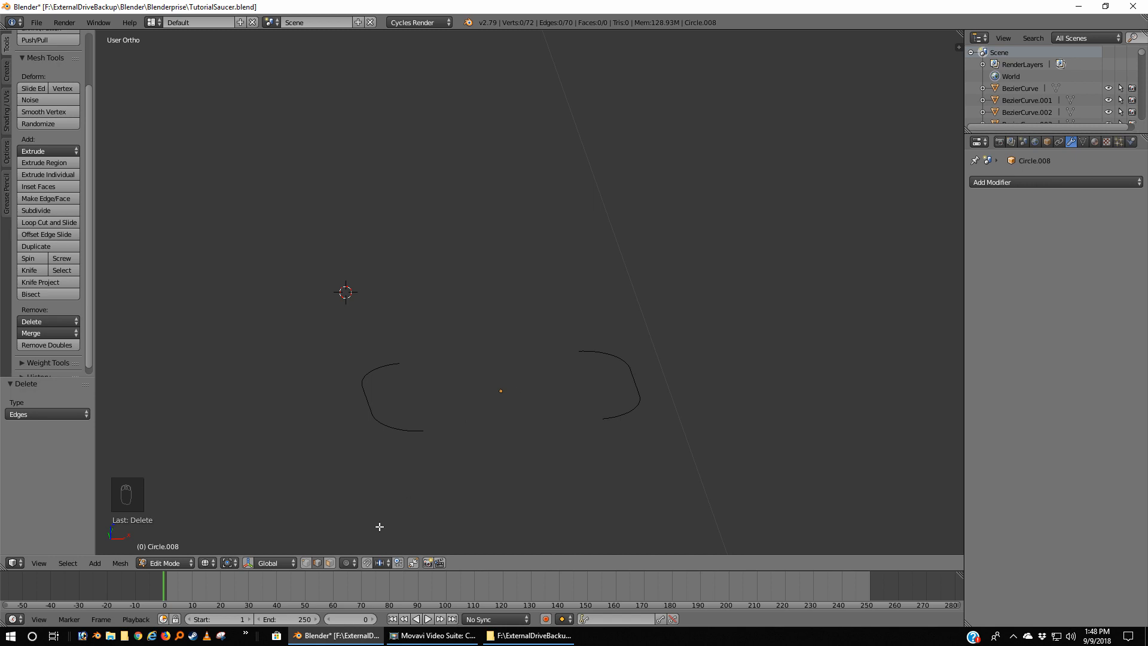
# Select all vertices of the rounded end at the intercooler's rear wall, duplicate them in place and separate the copy into a new object
pyautogui.click(306, 562)
pyautogui.press('b')
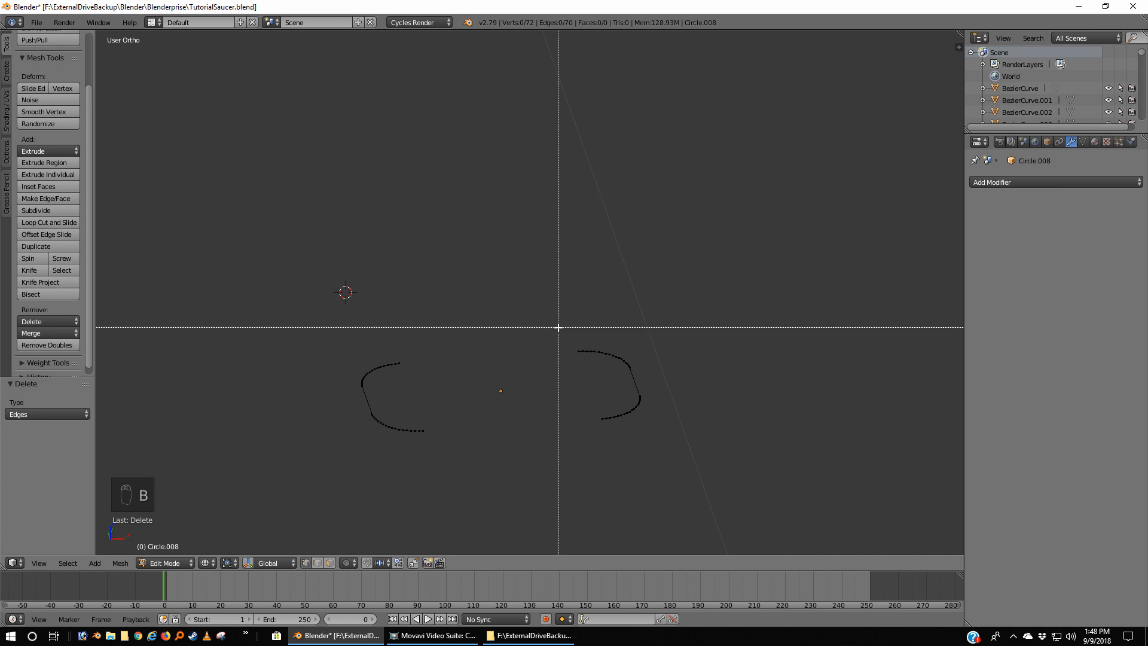
pyautogui.moveTo(557, 325); pyautogui.dragTo(752, 556)
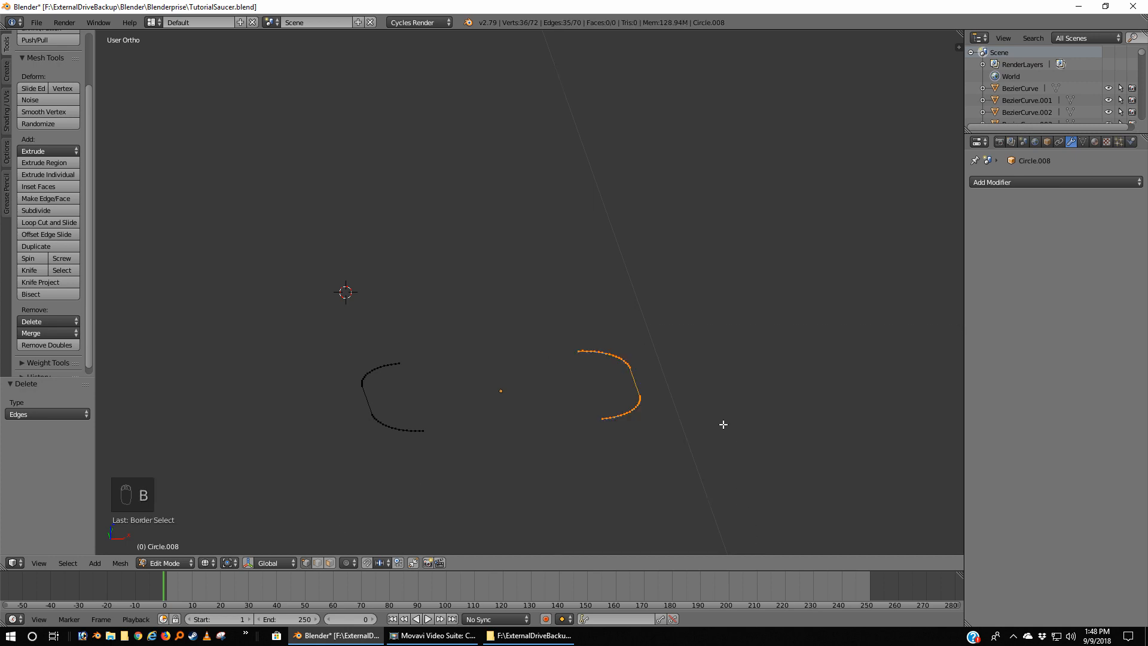
pyautogui.hotkey('shift', 'd')
pyautogui.rightClick(722, 424)
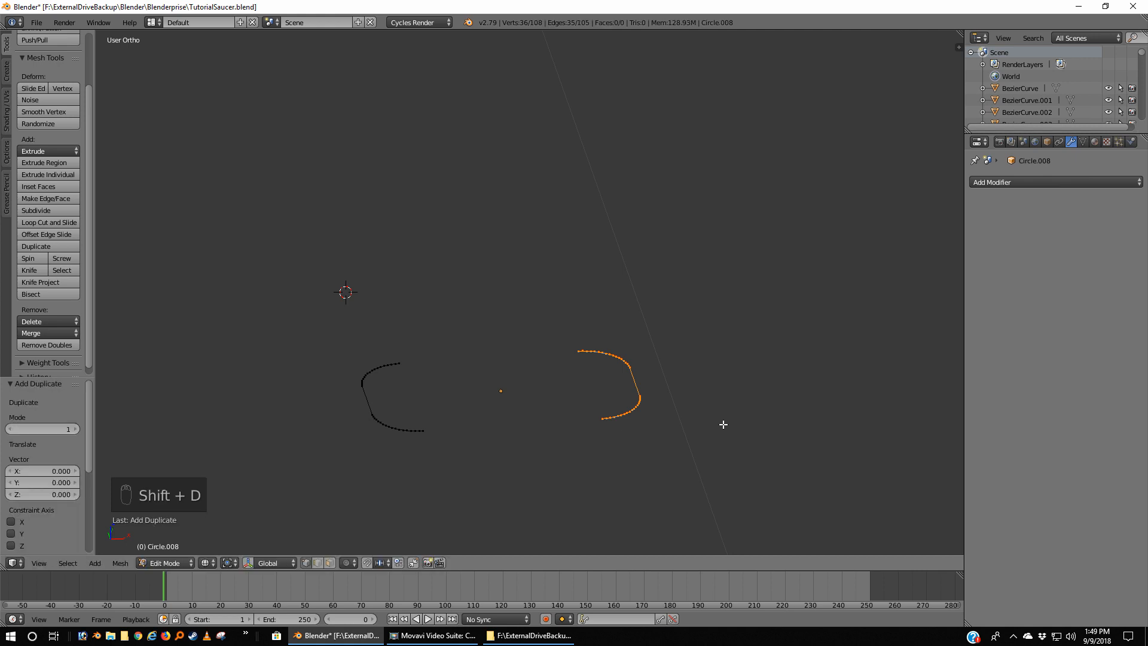
pyautogui.press('p')
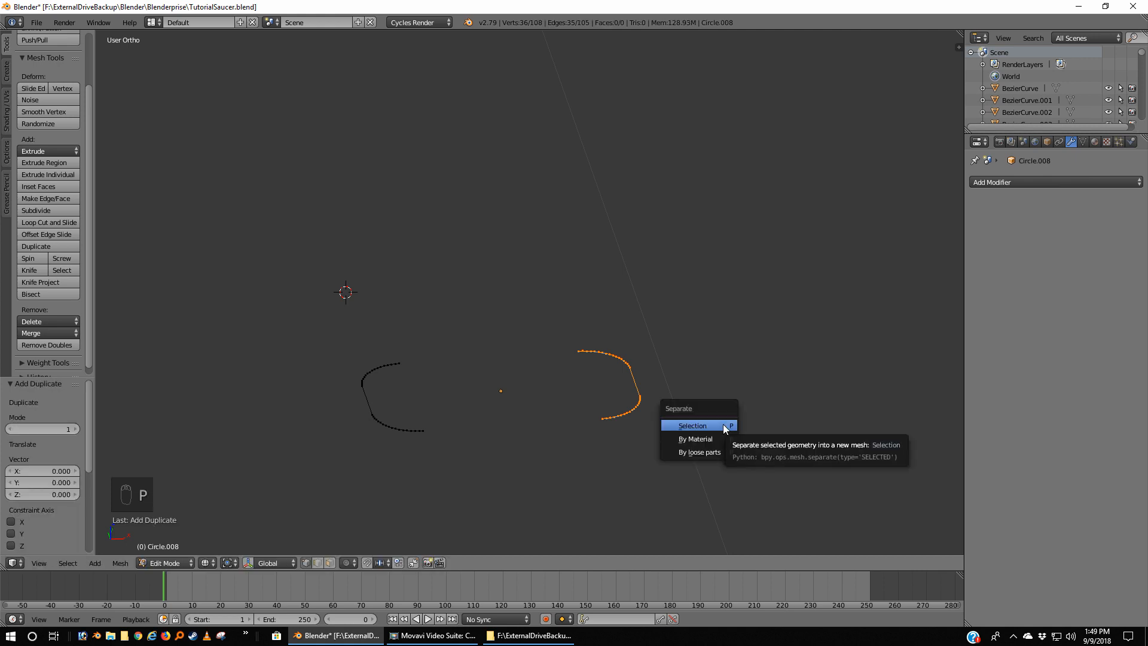
pyautogui.click(722, 425)
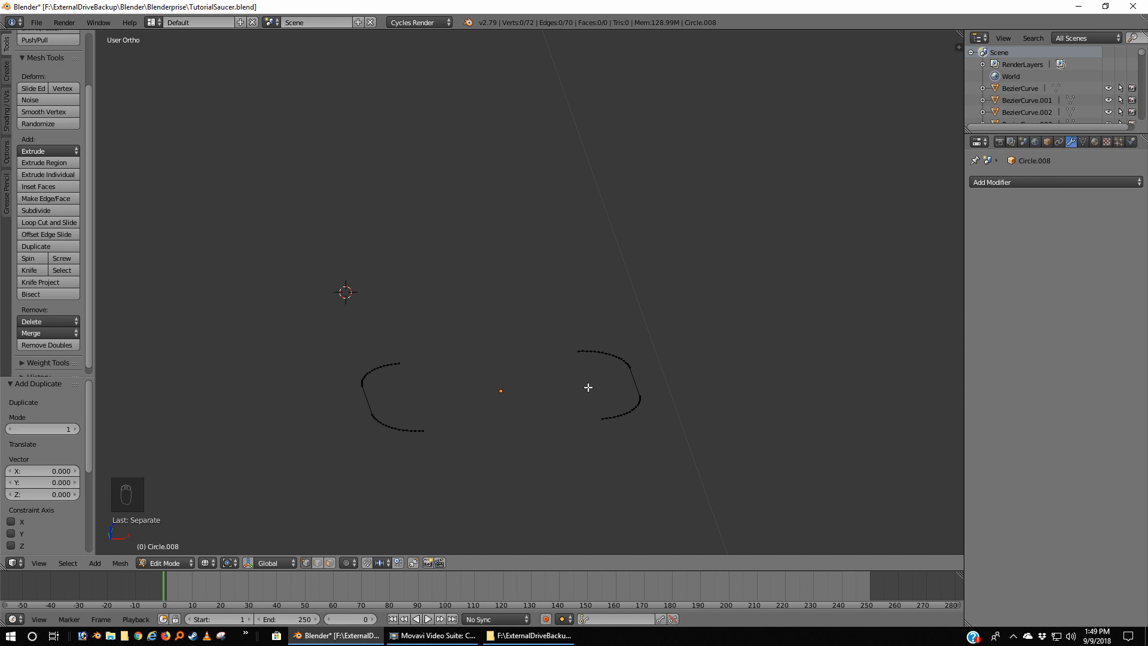
# Delete the rear rounded end's vertices from the original outline, keeping only its front end beside the grille
pyautogui.press('Tab')
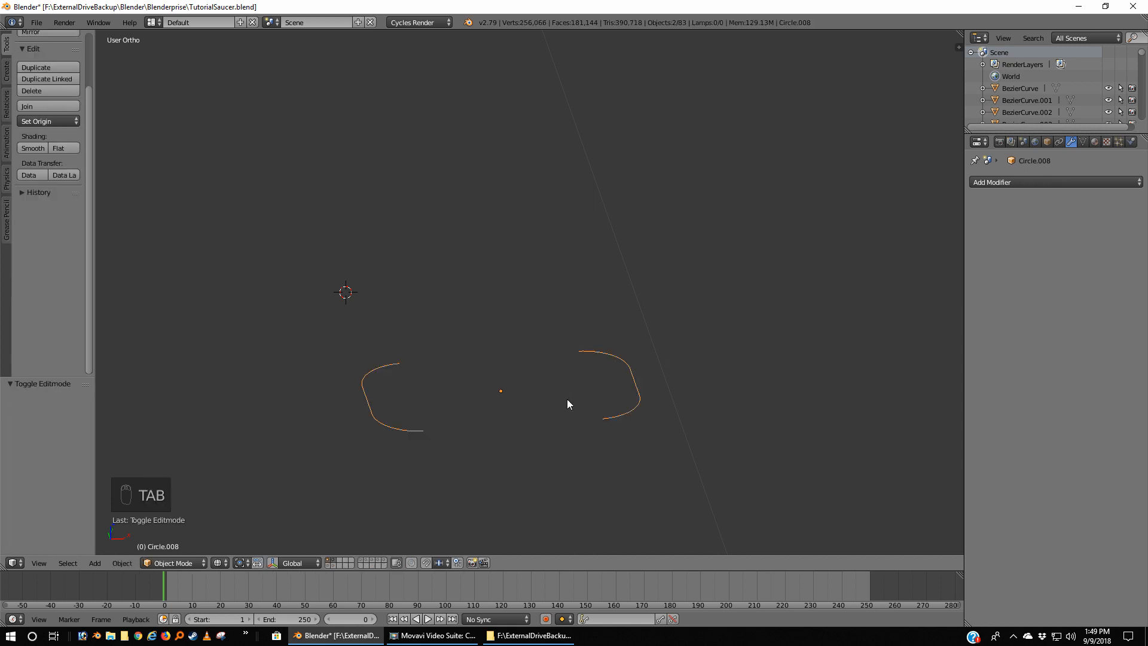
pyautogui.rightClick(635, 407)
pyautogui.keyDown('shift'); pyautogui.rightClick(385, 425); pyautogui.keyUp('shift')
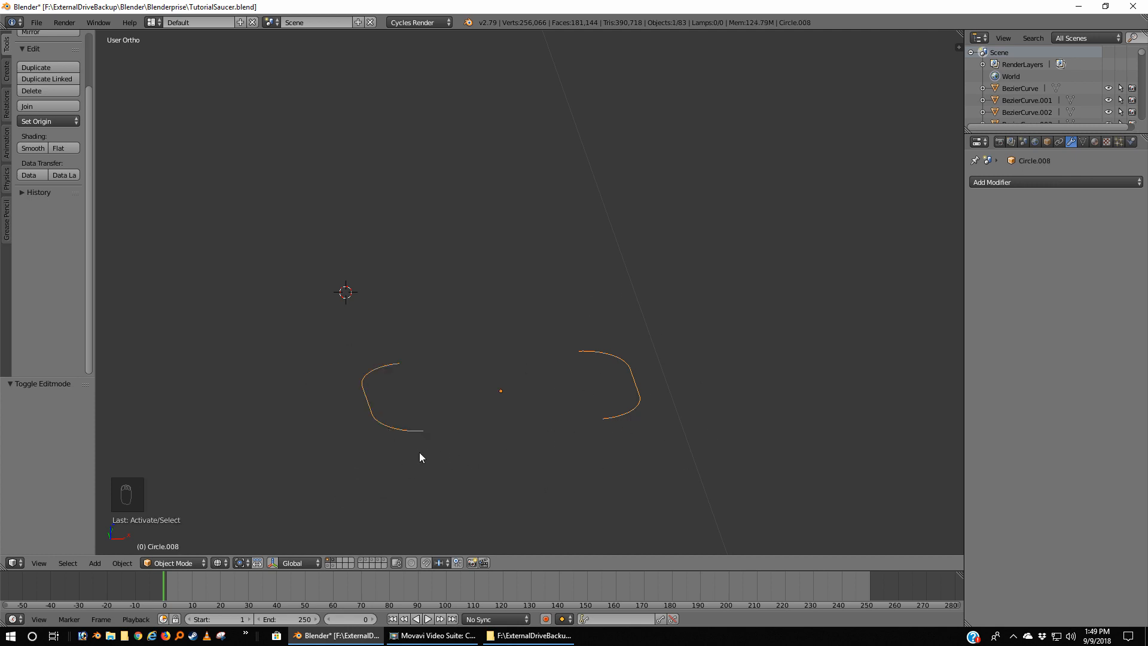
pyautogui.press('Tab')
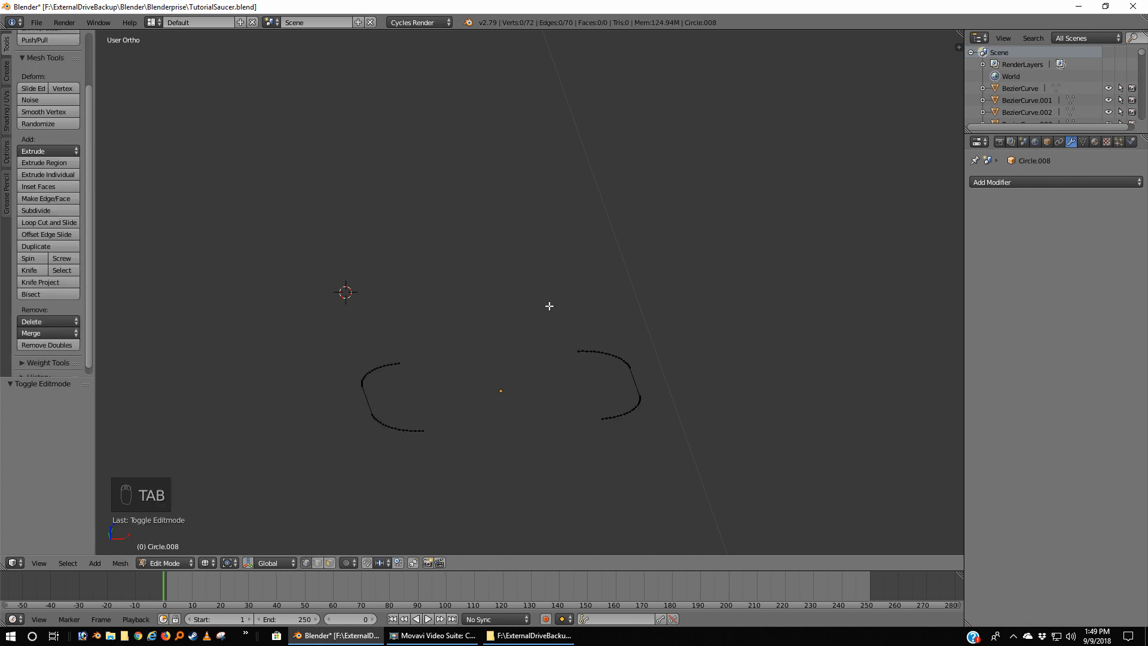
pyautogui.press('b')
pyautogui.press('b')
pyautogui.moveTo(549, 306); pyautogui.dragTo(685, 505)
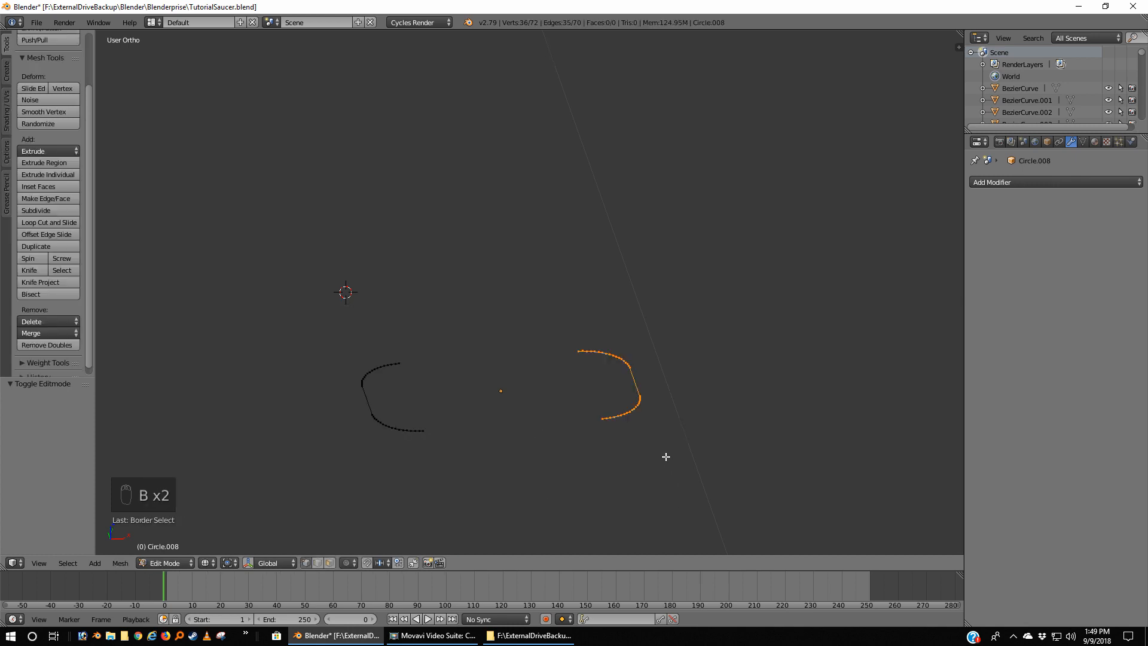
pyautogui.press('x')
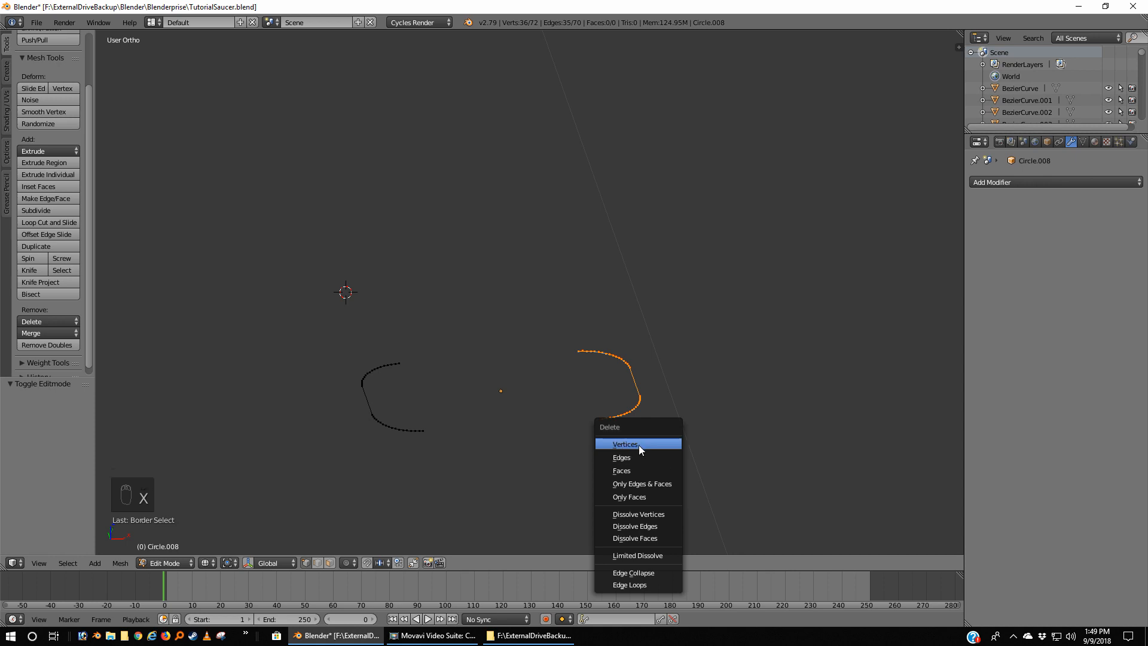
pyautogui.click(638, 445)
pyautogui.press('Tab')
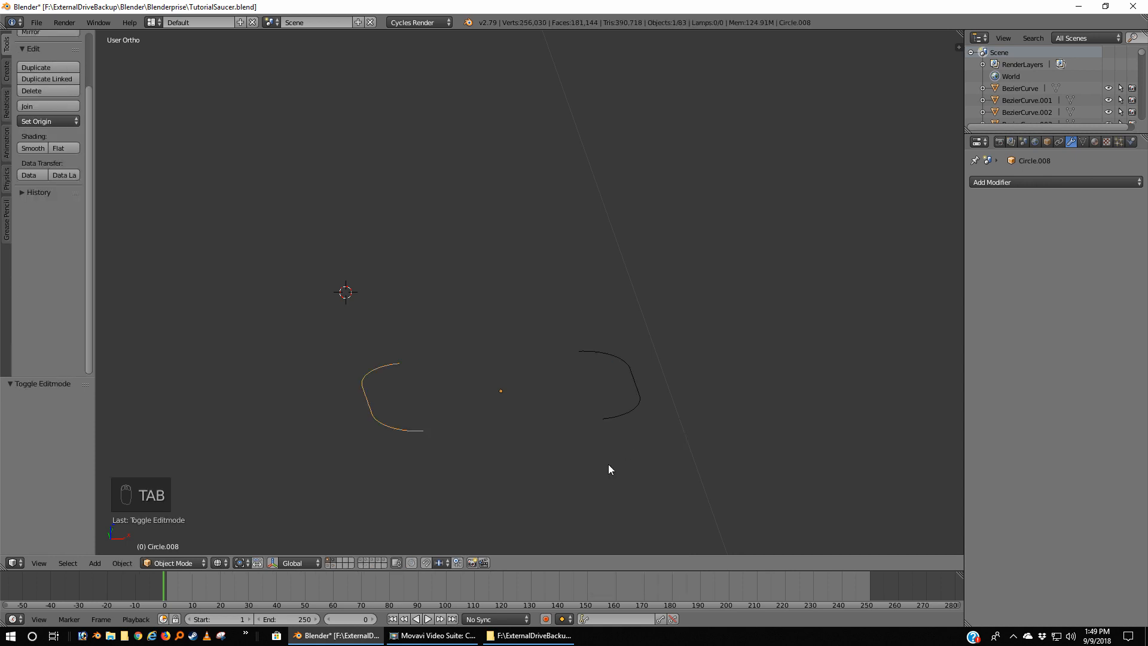
# Extrude the whole front rounded end about 0.028 upward along Z to where the grille's corner starts curving
pyautogui.press('KP_1')
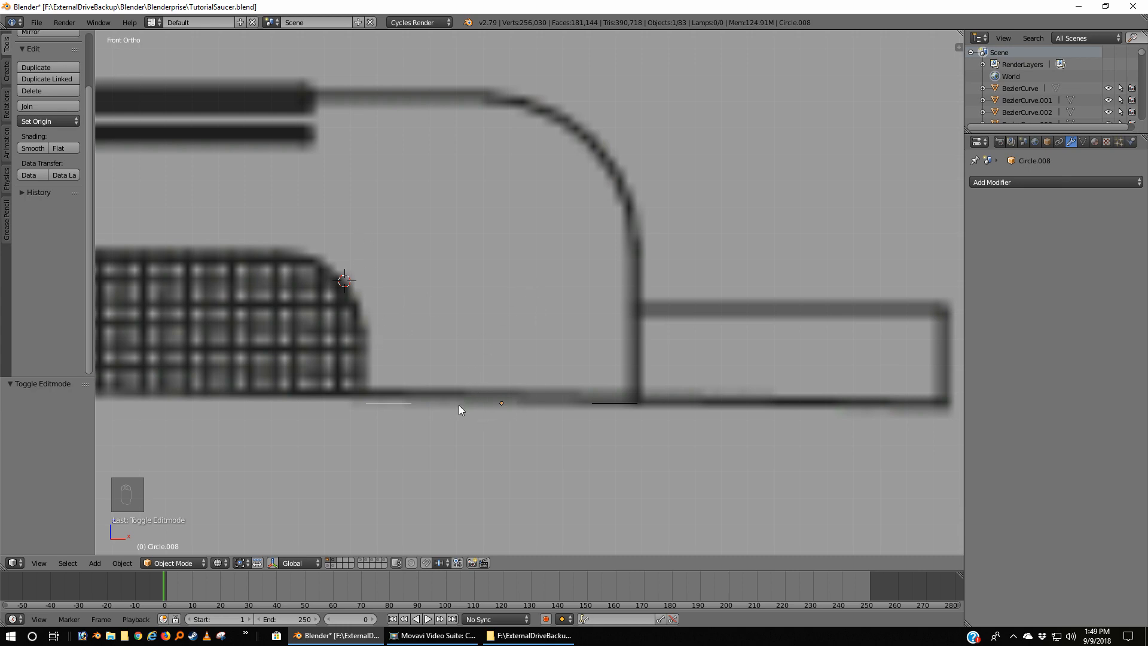
pyautogui.press('Tab')
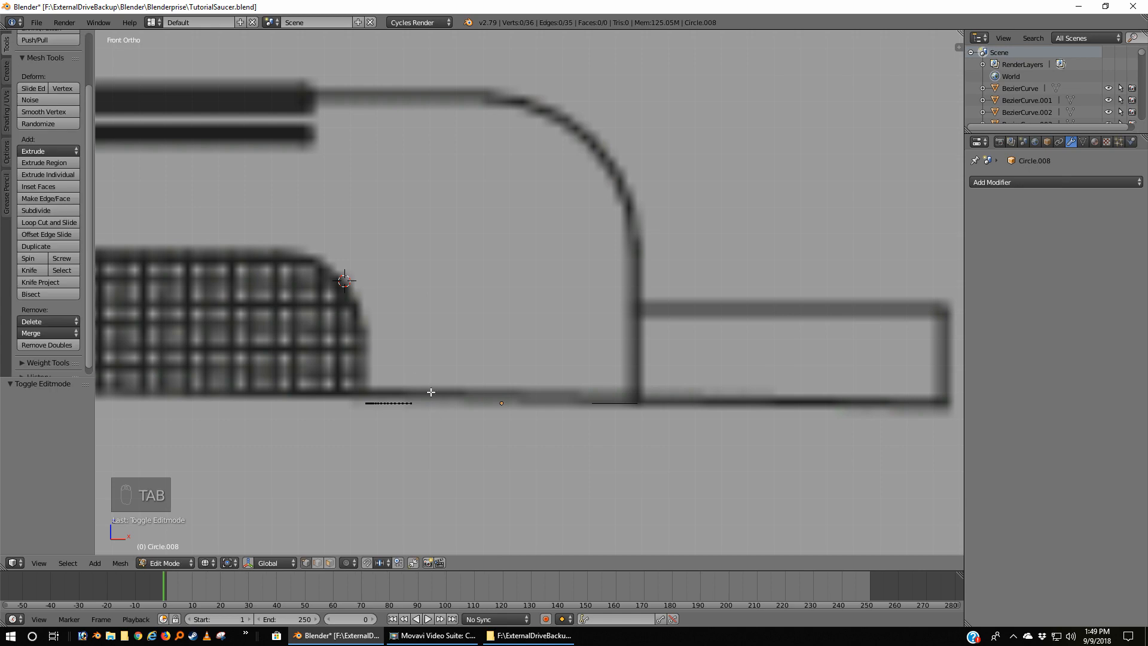
pyautogui.press('a')
pyautogui.press('a')
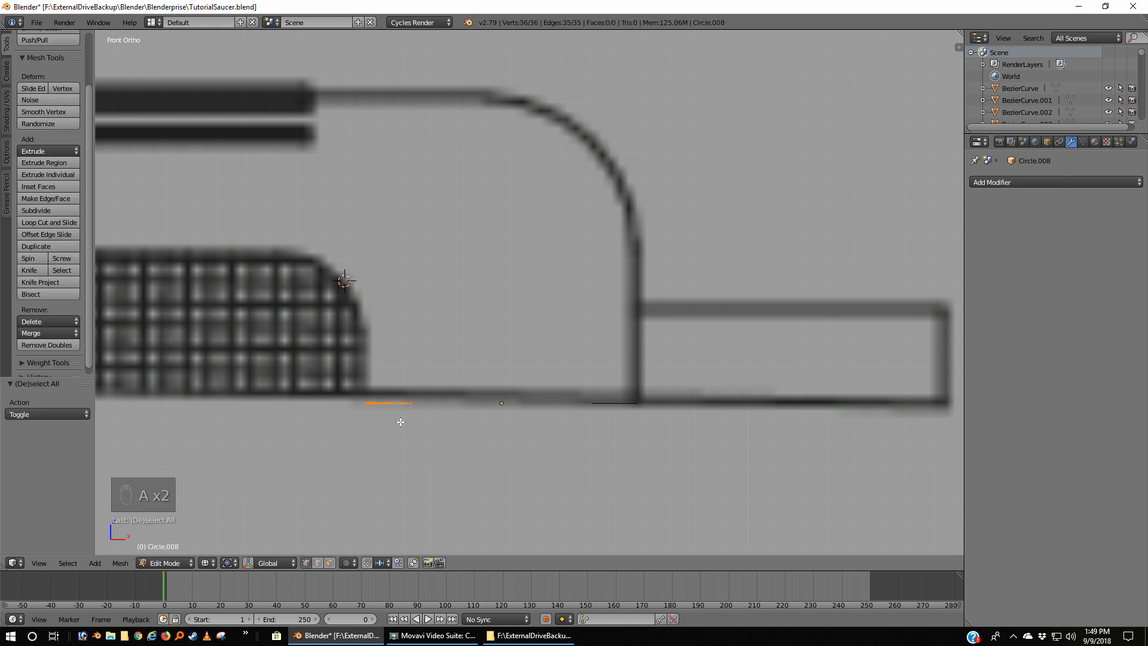
pyautogui.press('e')
pyautogui.press('z')
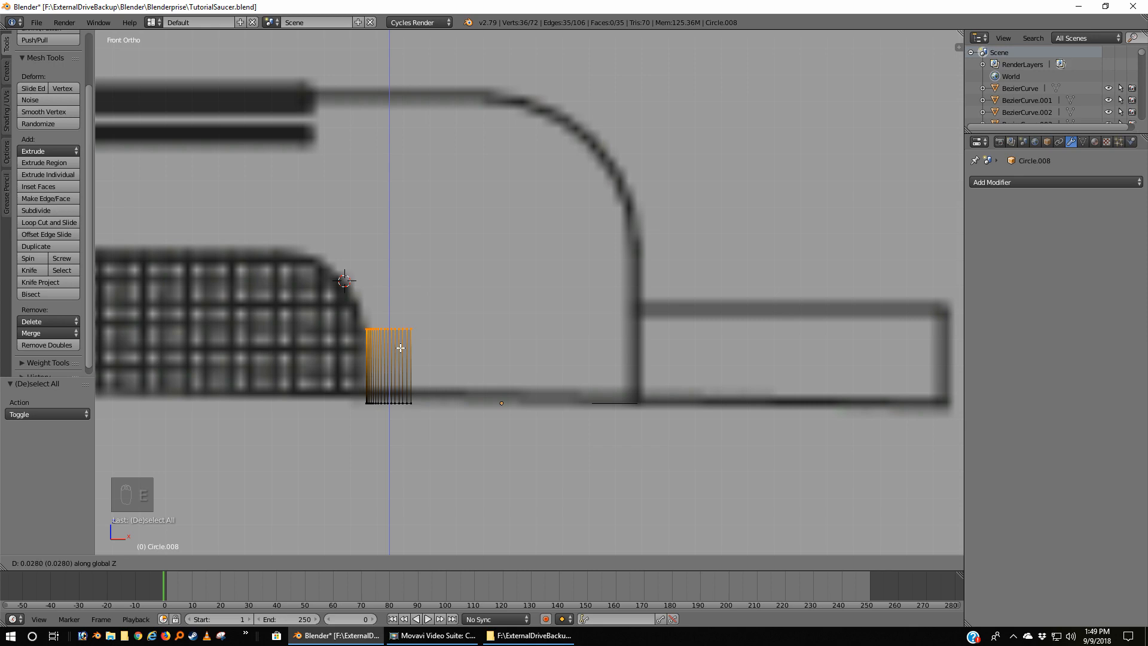
pyautogui.click(400, 345)
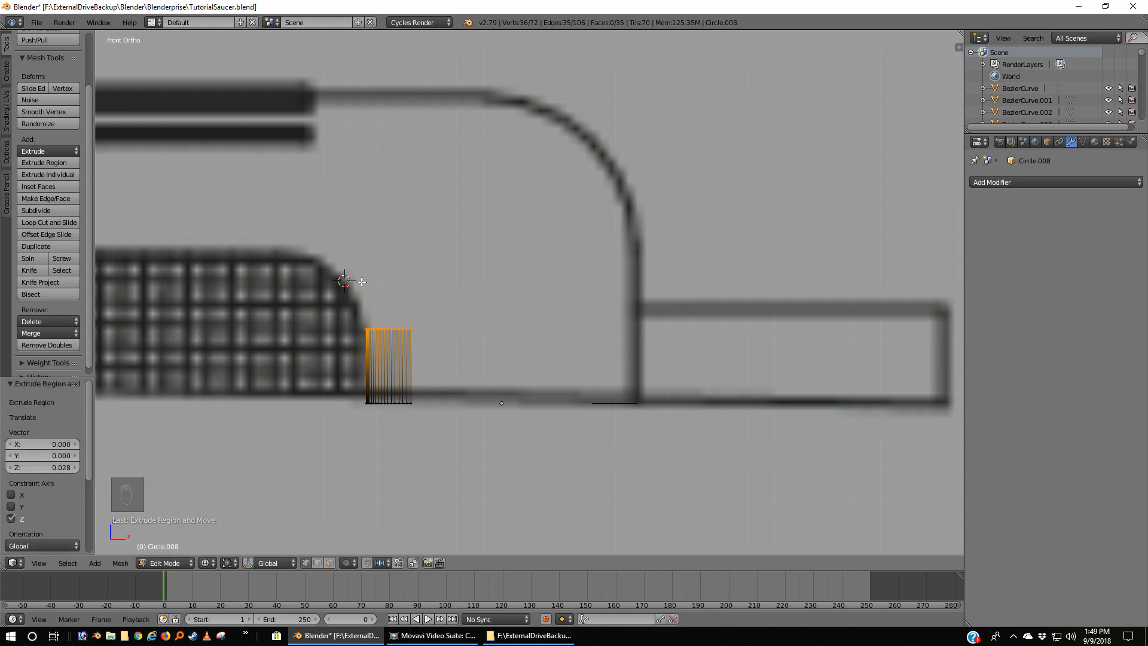
# Spin the front end's extruded edge -90° around a center at X -5.542, Z 1.302 so it follows the grille's rounded corner
pyautogui.click(34, 259)
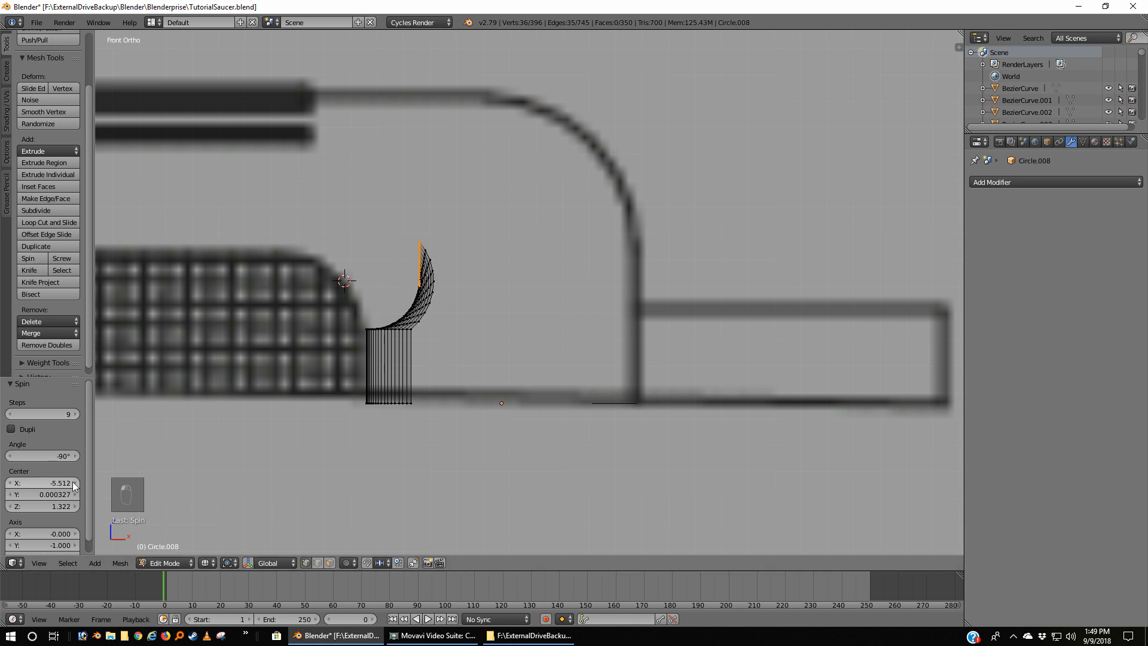
pyautogui.moveTo(10, 487); pyautogui.dragTo(6, 486)
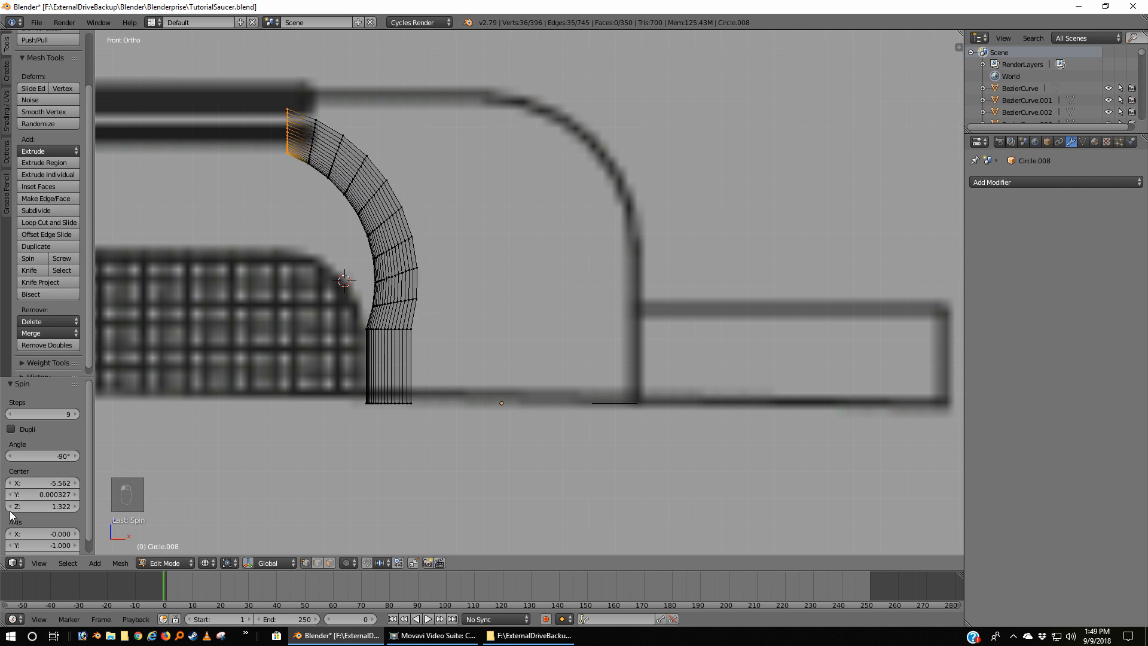
pyautogui.click(10, 506)
pyautogui.click(10, 507)
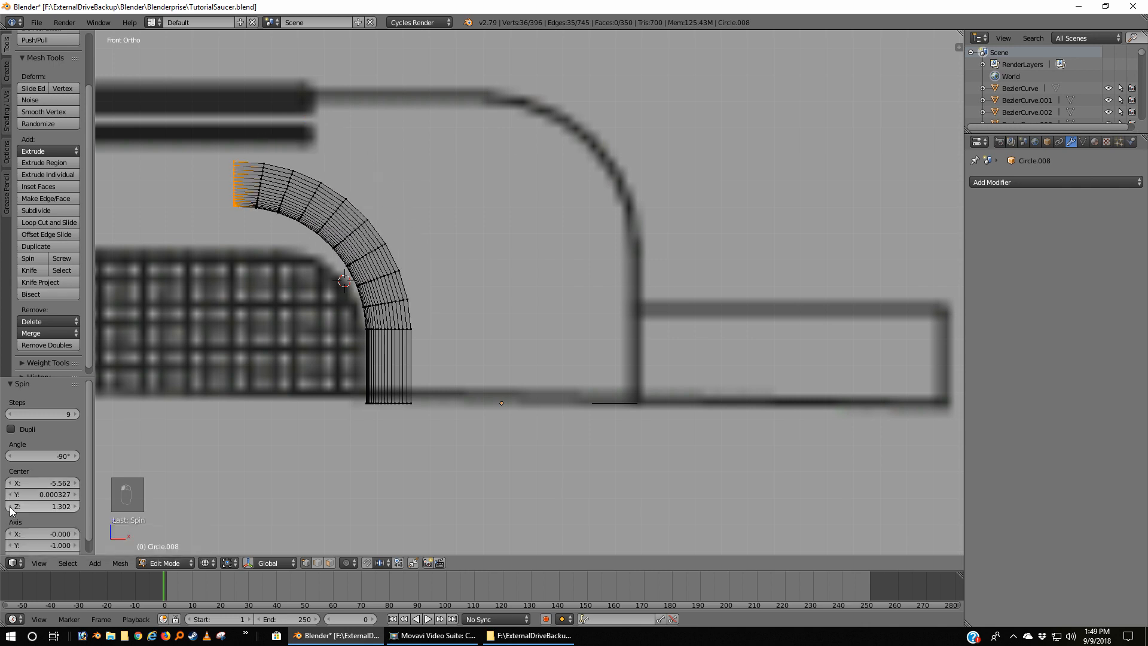
pyautogui.click(10, 506)
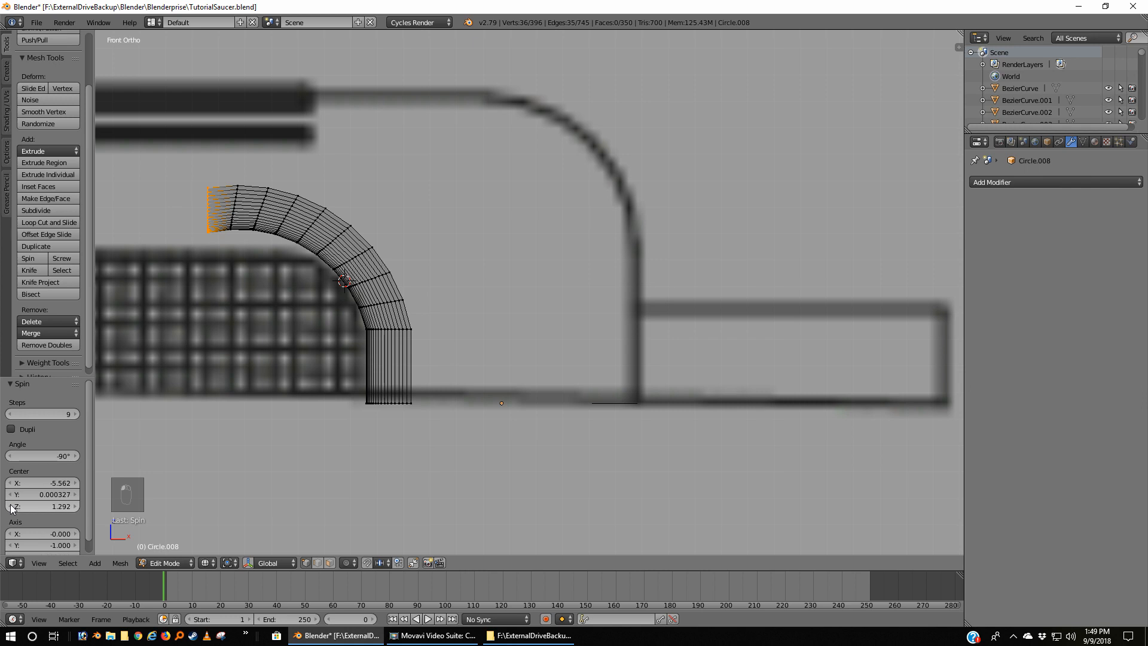
pyautogui.click(77, 483)
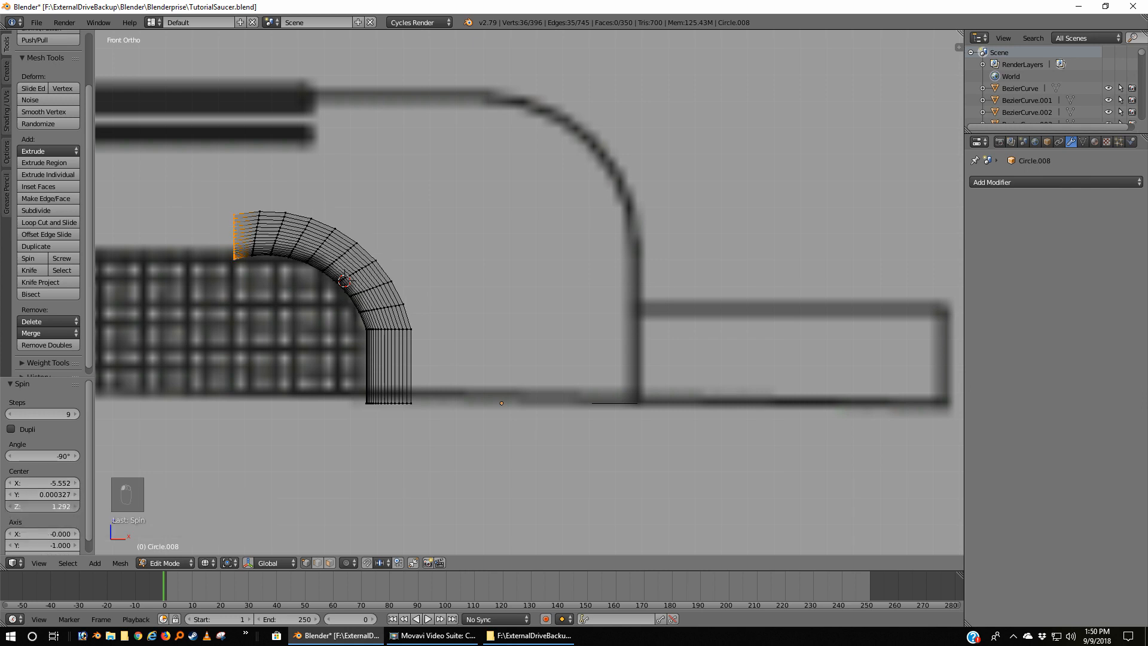
pyautogui.click(10, 506)
pyautogui.click(71, 507)
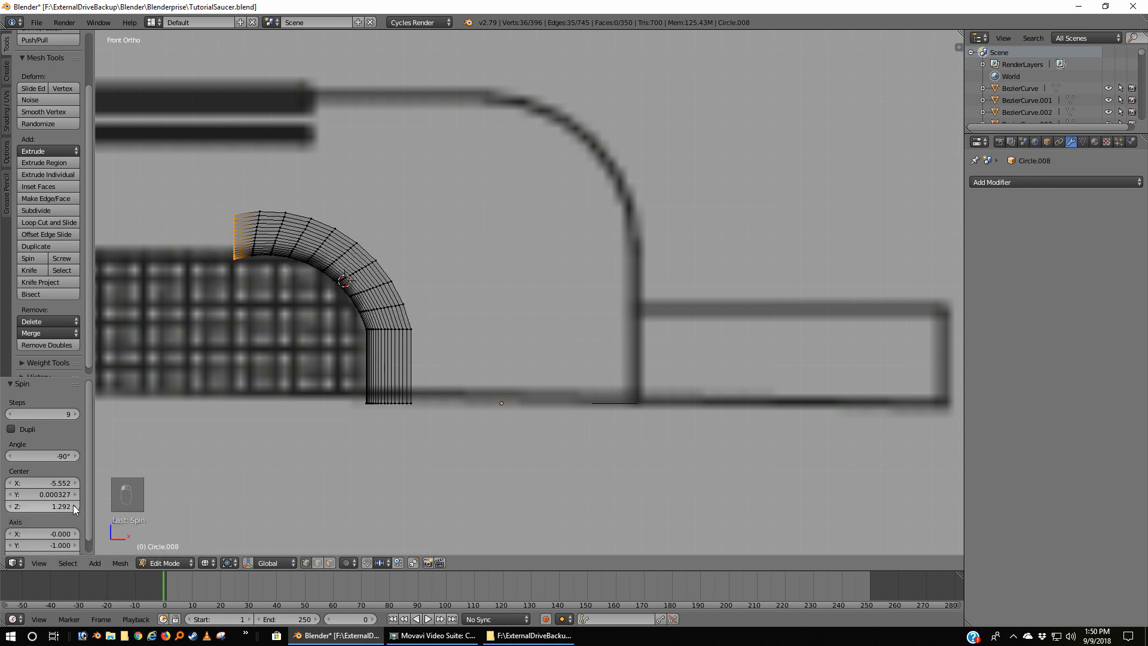
pyautogui.click(72, 506)
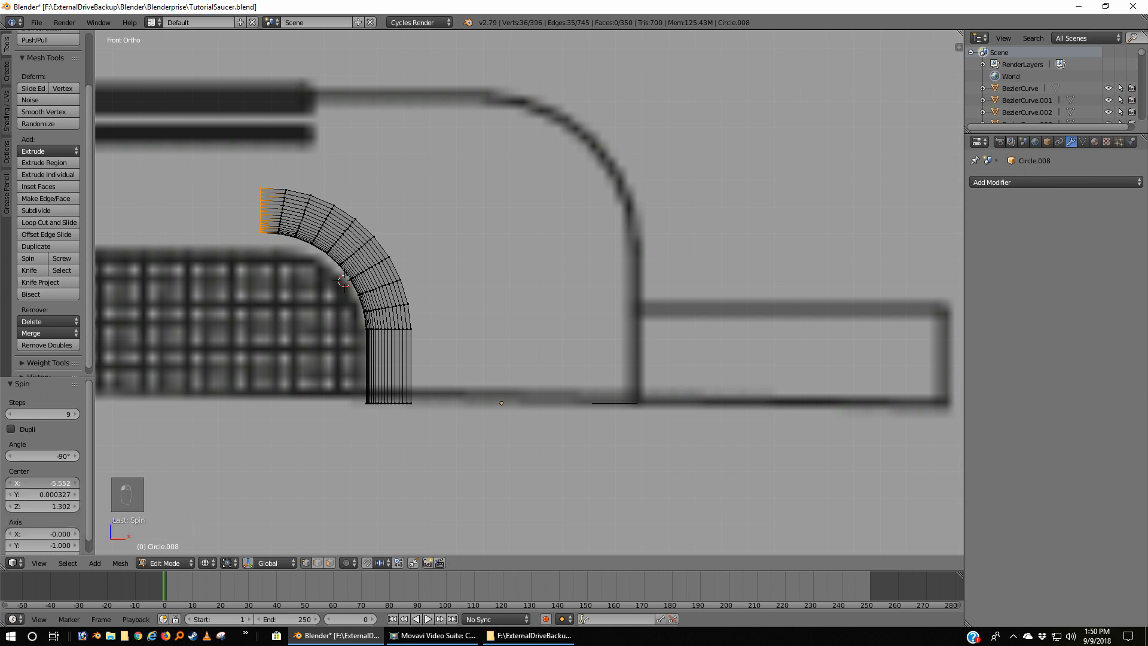
pyautogui.click(9, 485)
pyautogui.click(76, 484)
pyautogui.click(76, 484)
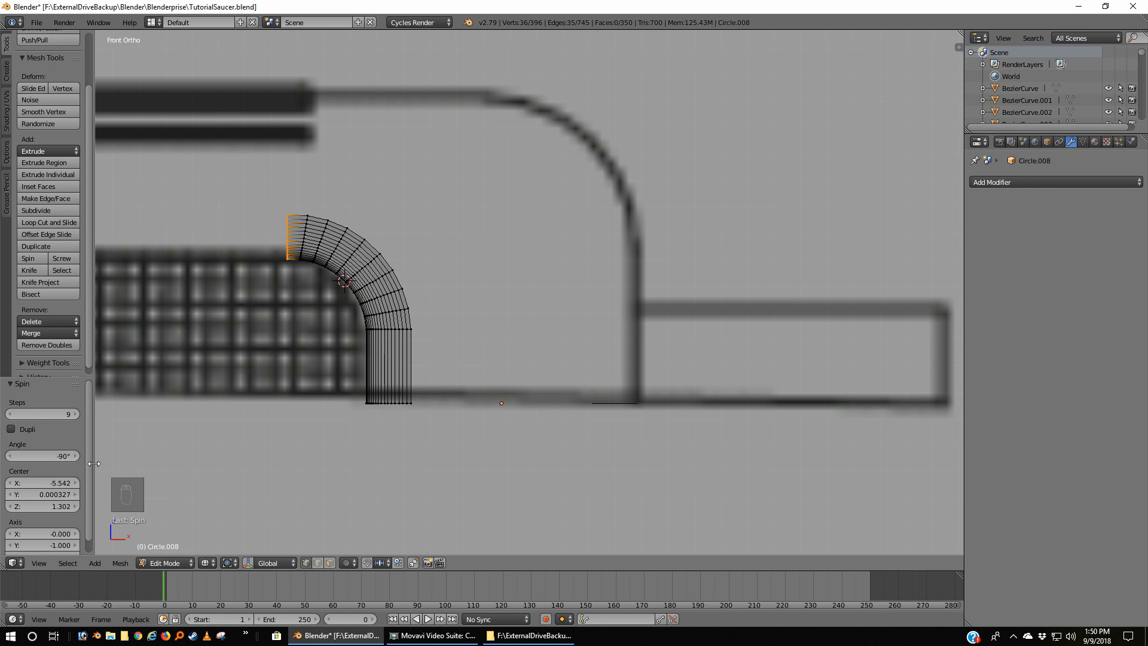
# Set the front spin to 12 steps and finish editing the front piece
pyautogui.click(77, 415)
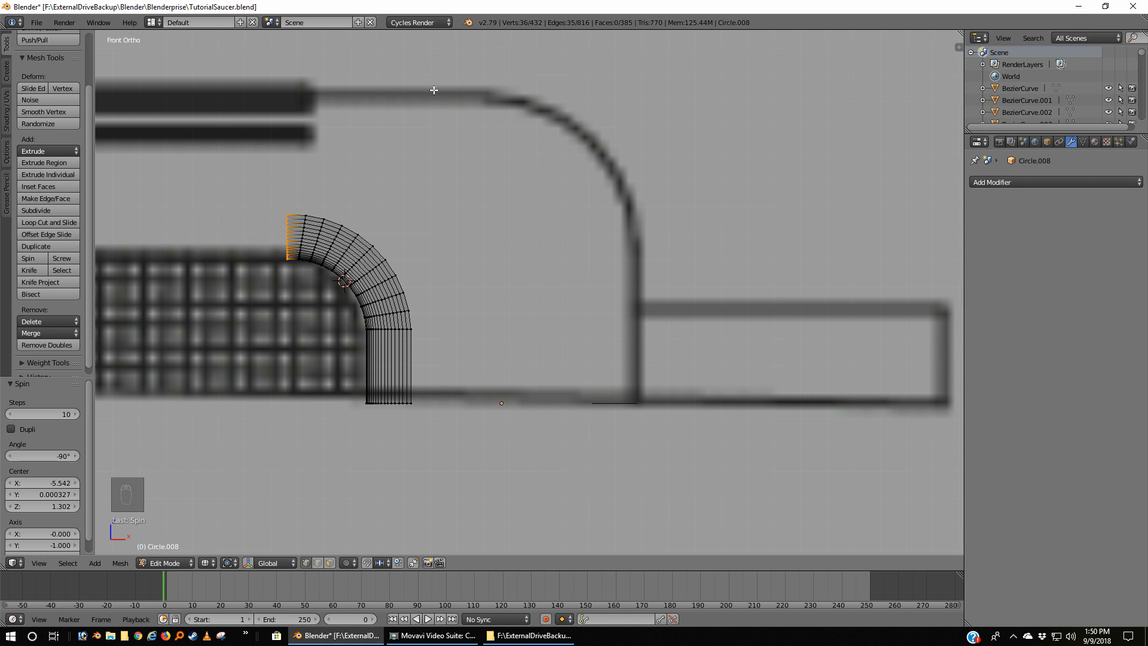
pyautogui.click(77, 414)
pyautogui.click(77, 413)
pyautogui.click(77, 413)
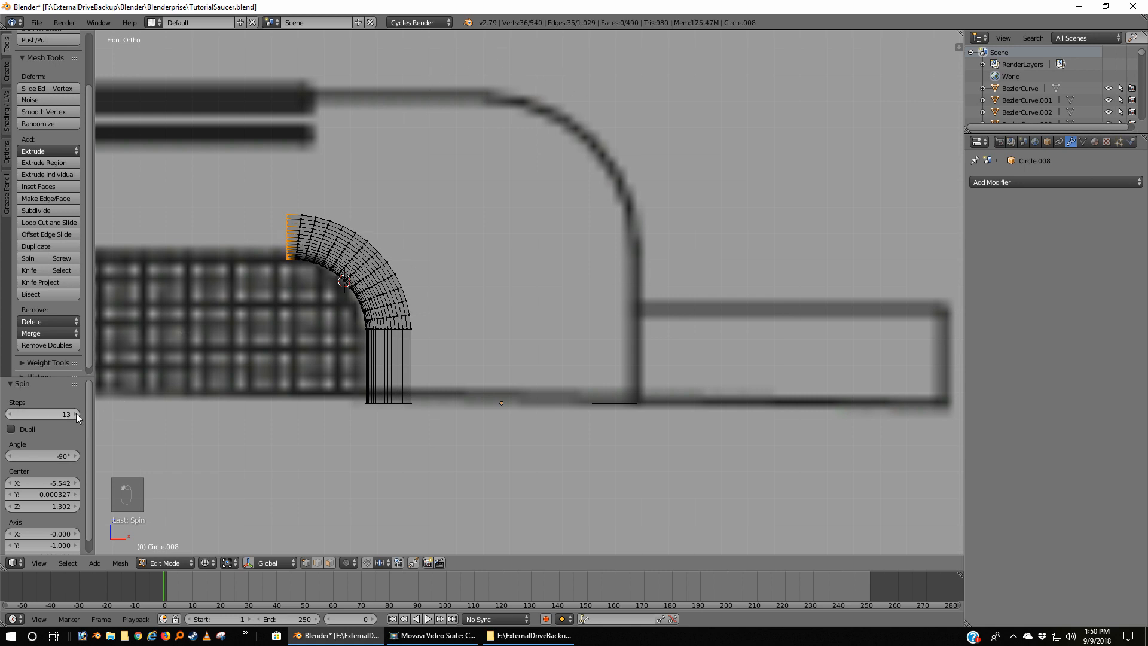
pyautogui.click(12, 415)
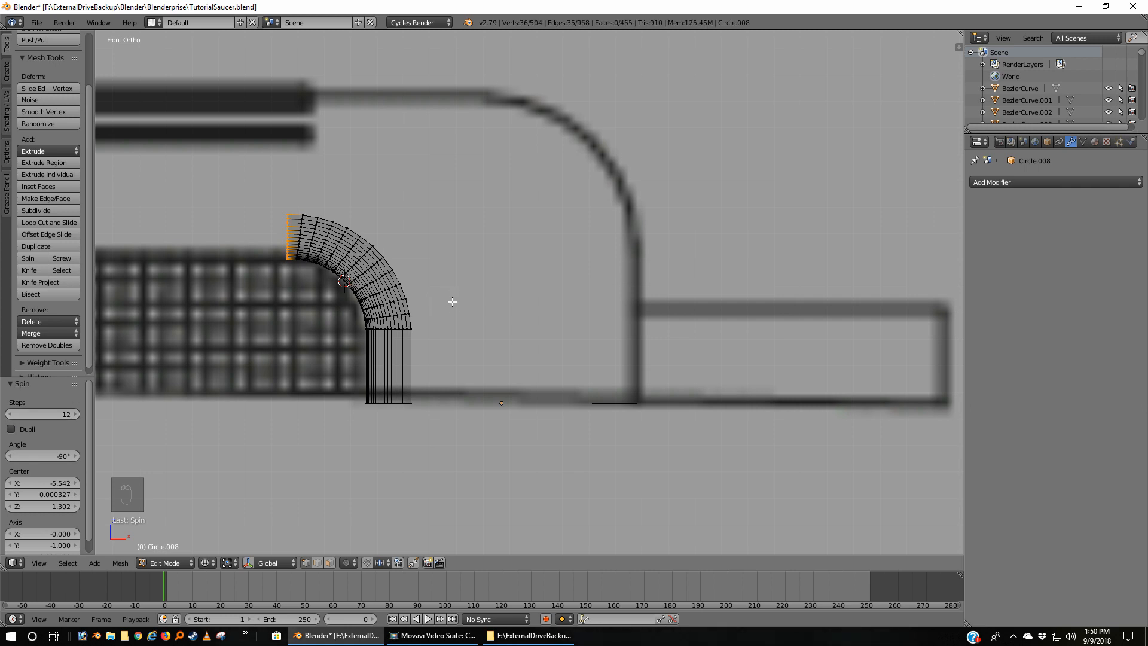
pyautogui.press('Tab')
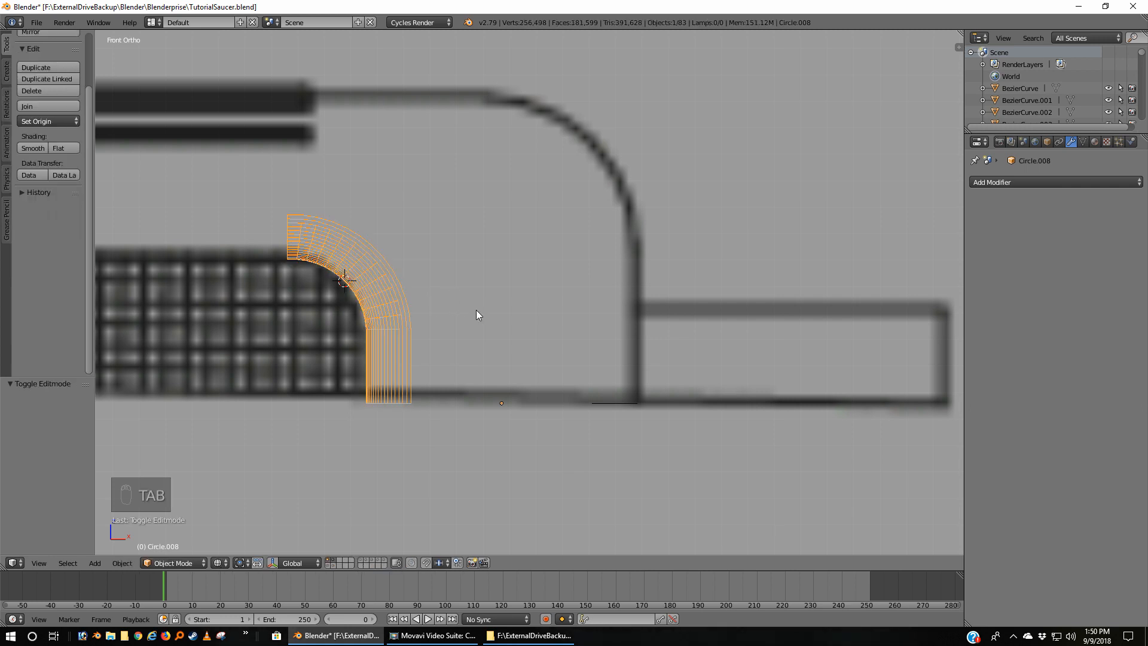
# Extrude all vertices of the separated rear end about 0.063 upward along Z to the start of the blueprint's outer curve
pyautogui.rightClick(629, 404)
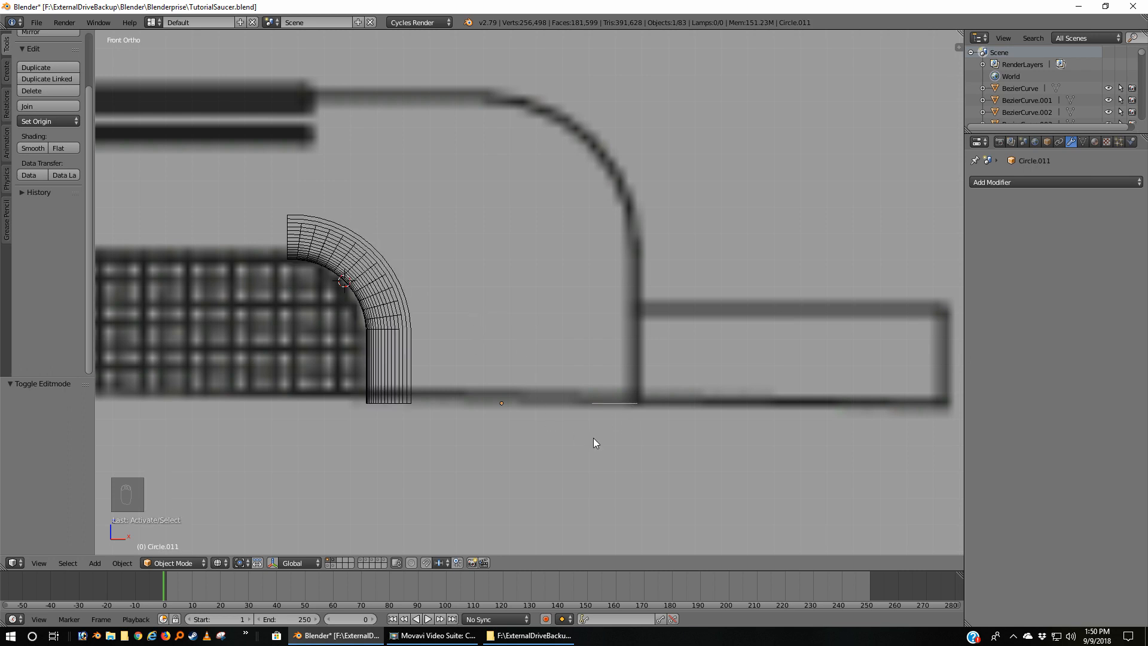
pyautogui.press('Tab')
pyautogui.press('a')
pyautogui.press('a')
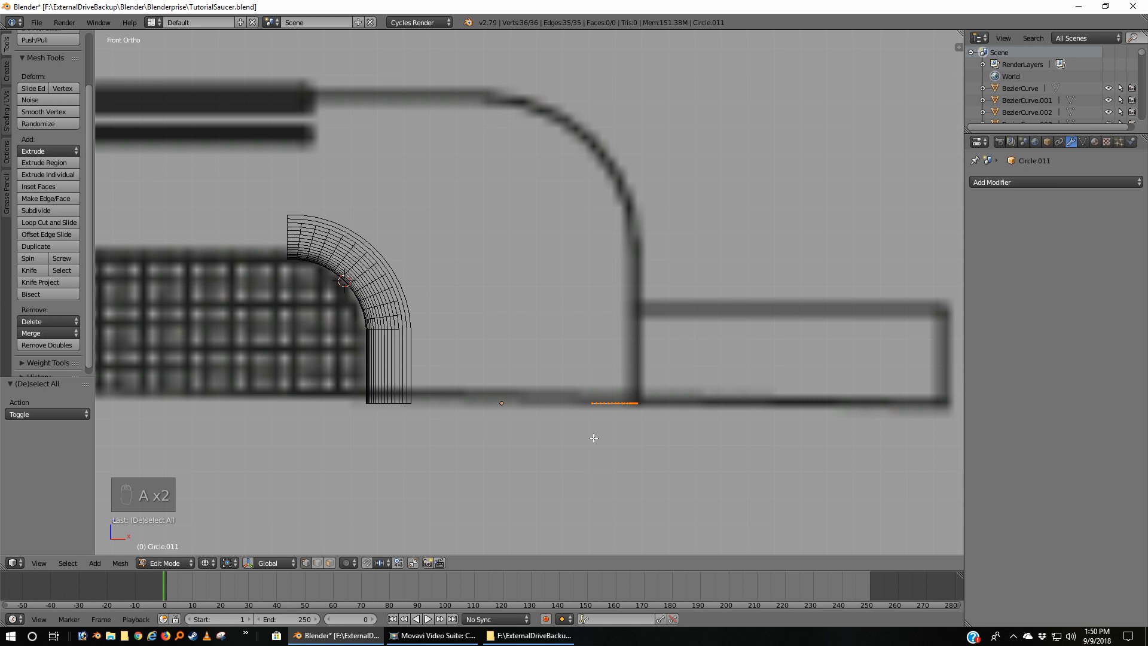
pyautogui.press('e')
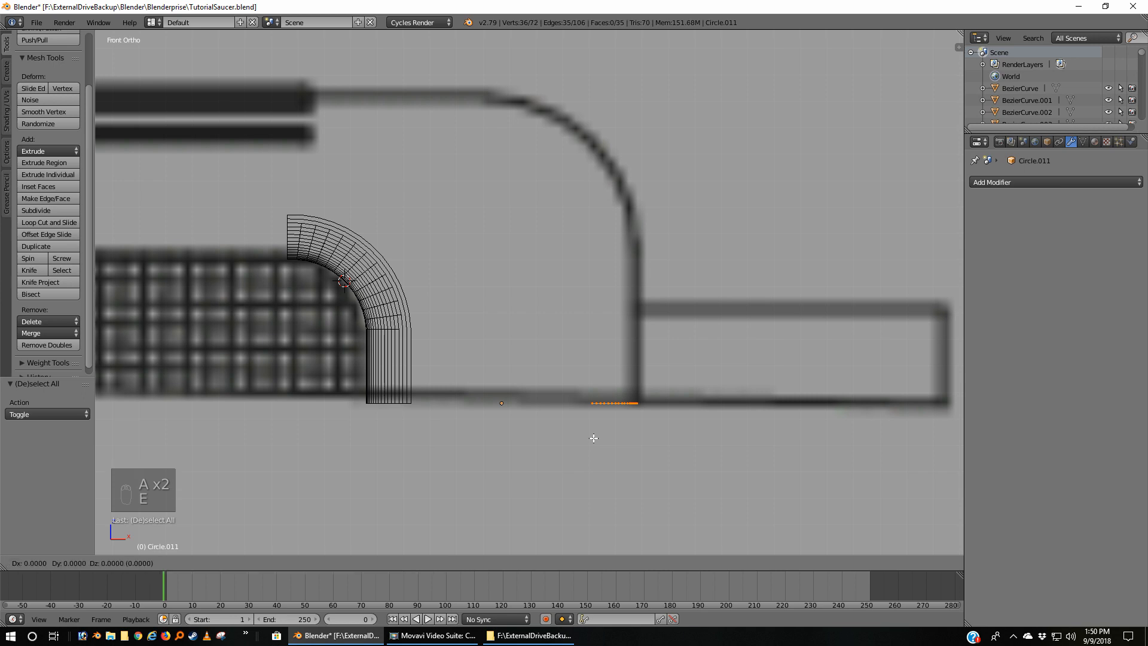
pyautogui.press('z')
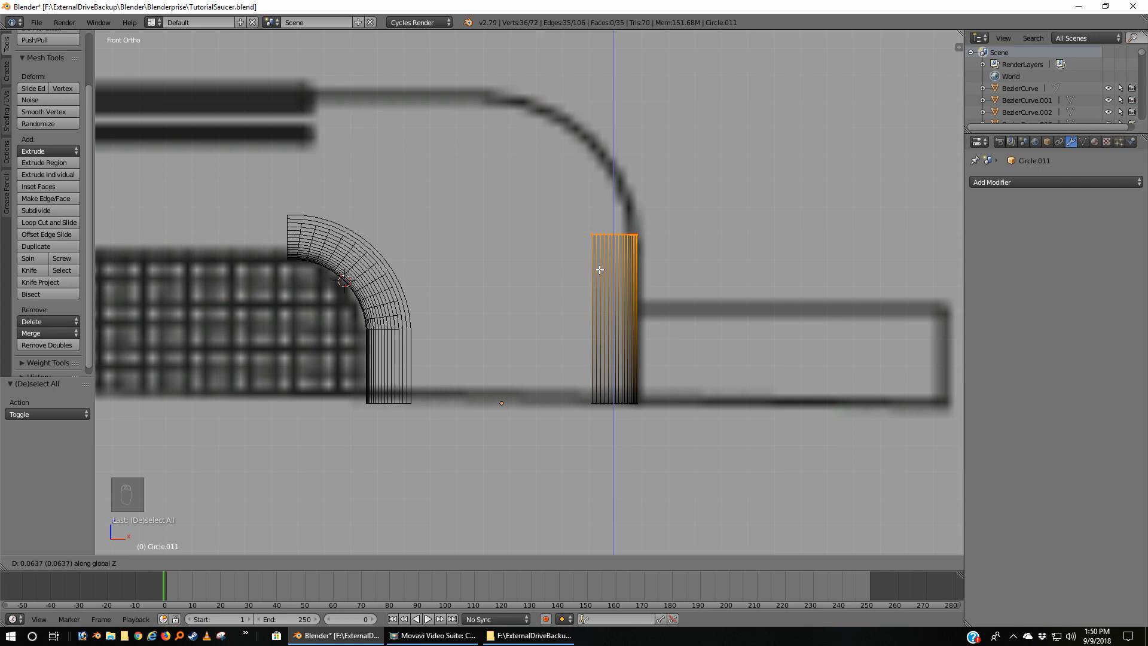
pyautogui.click(600, 271)
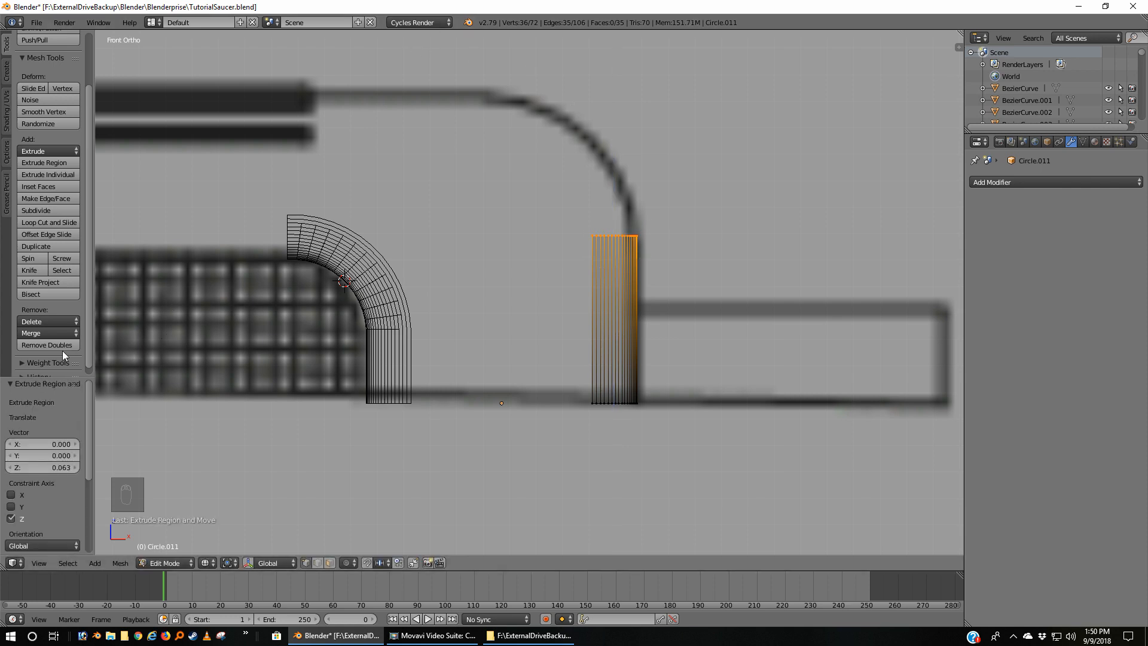
# Try a 12-step -90° spin of the rear end's extruded edge around a center at X -5.482, Z 1.322, and undo the spin
pyautogui.click(29, 260)
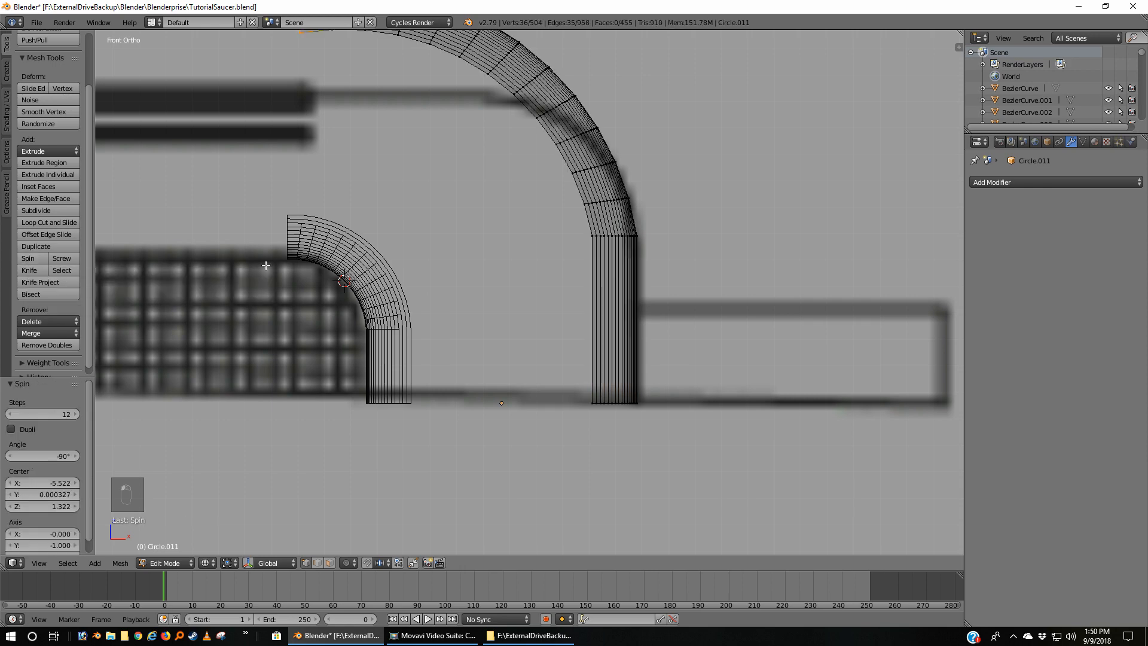
pyautogui.scroll(-2, 254, 367)
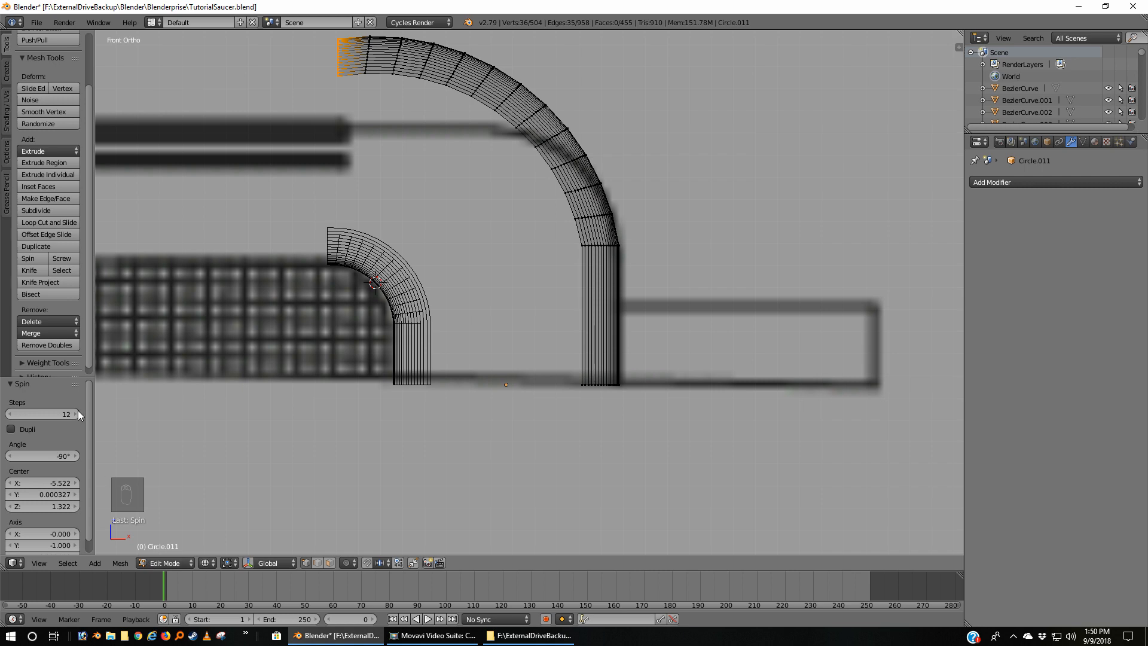
pyautogui.click(9, 483)
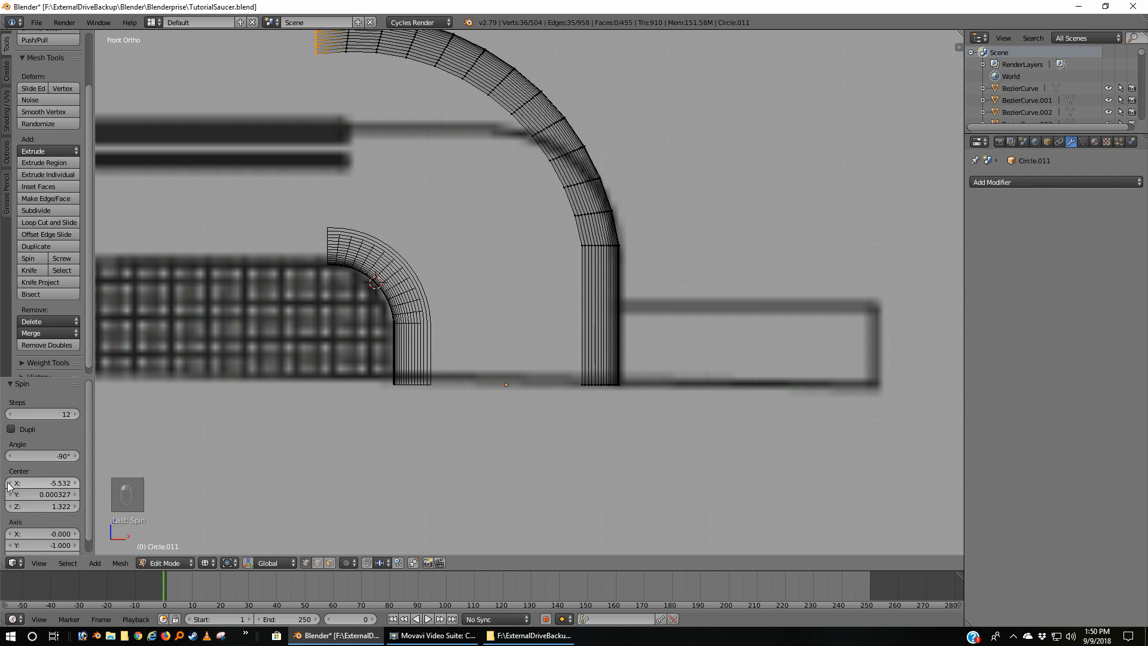
pyautogui.click(76, 484)
pyautogui.click(76, 484)
pyautogui.click(76, 484)
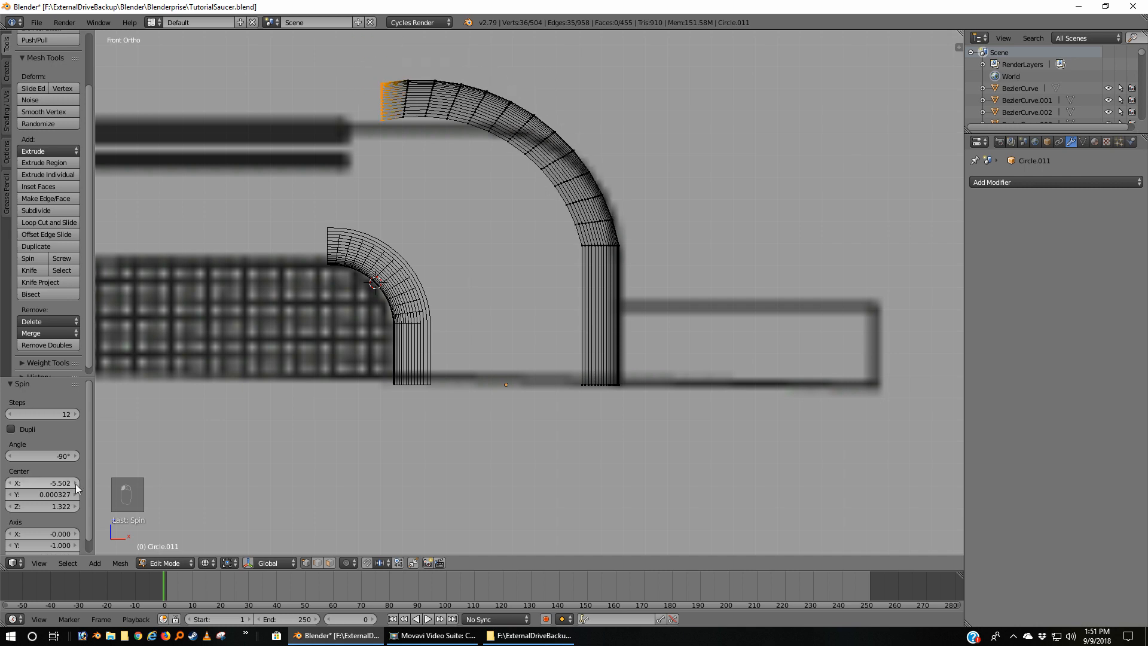
pyautogui.click(76, 485)
pyautogui.click(76, 483)
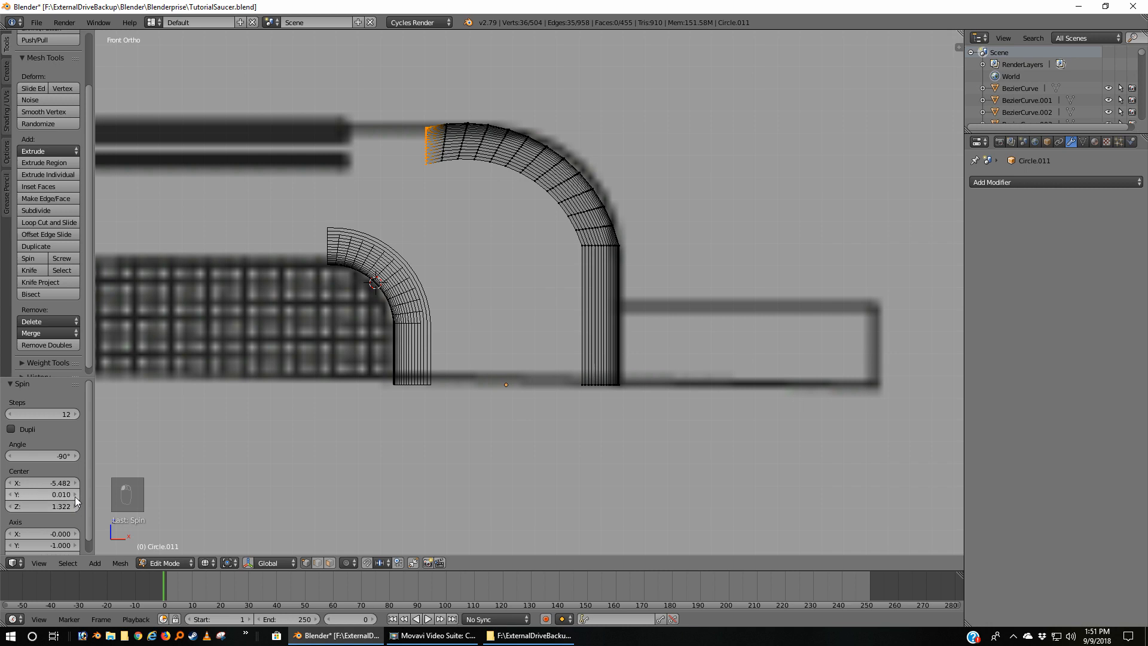
pyautogui.click(75, 496)
pyautogui.click(10, 495)
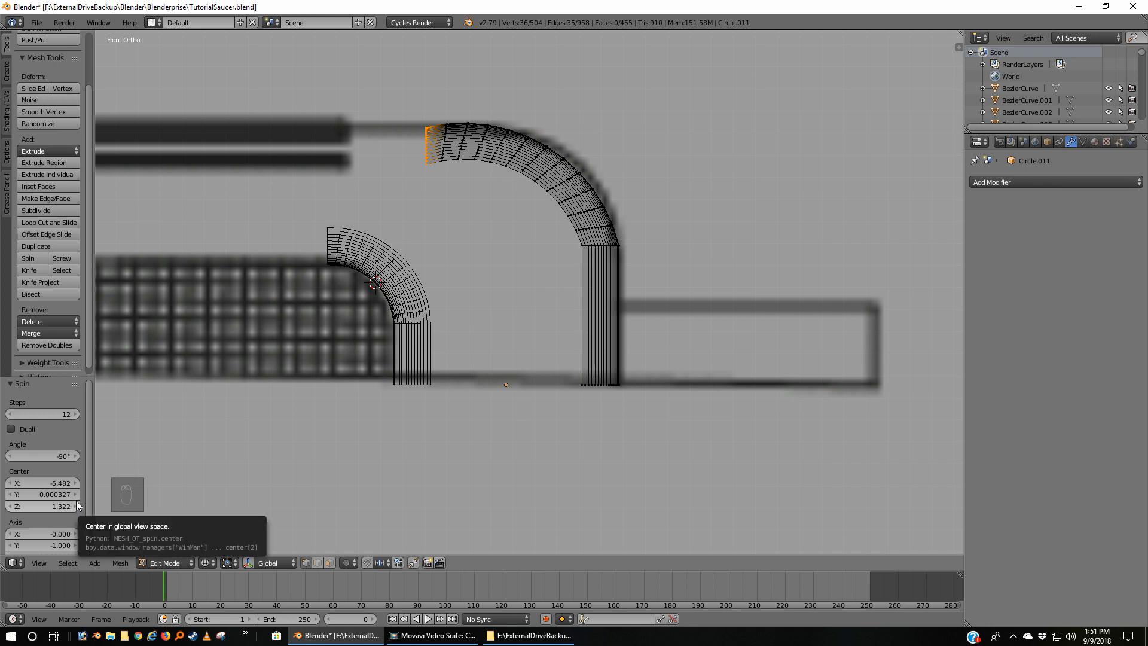
pyautogui.hotkey('ctrl', 'z')
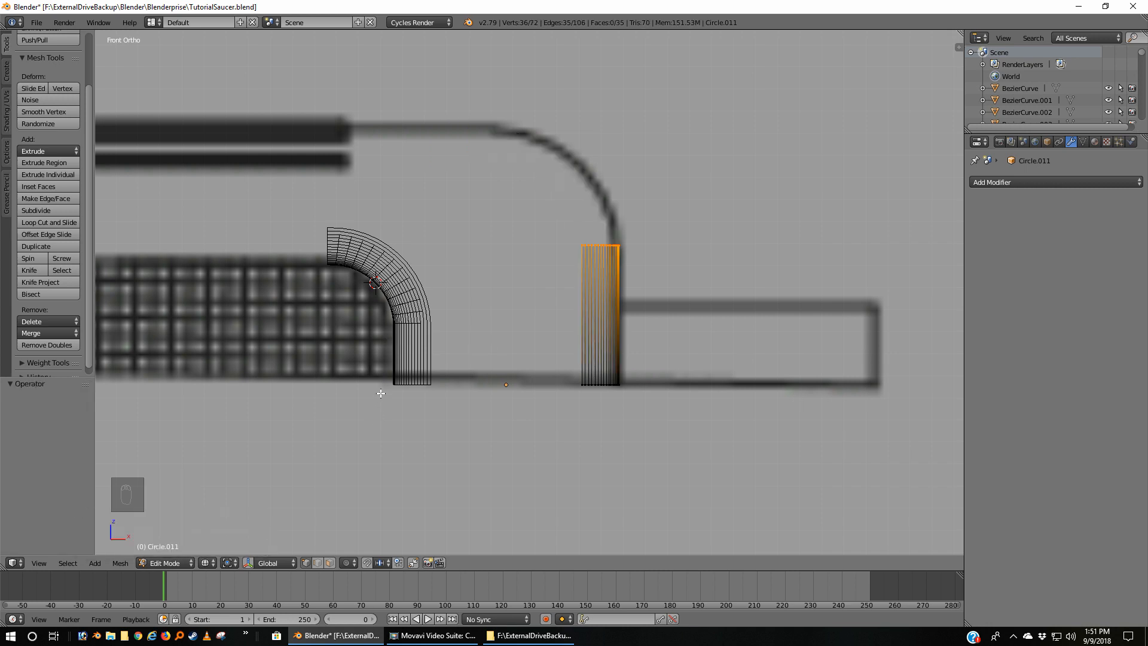
# Spin the rear end's extruded edge -90° in 12 steps around a center at X -5.472, Z 1.332, and finish editing the piece
pyautogui.click(24, 257)
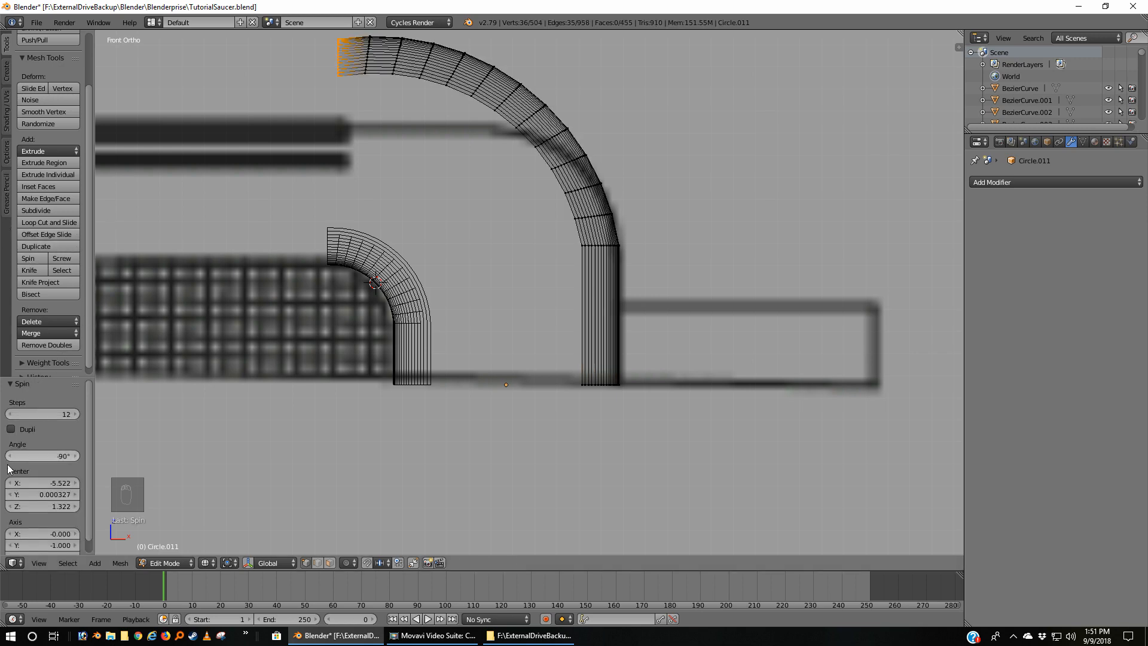
pyautogui.click(15, 483)
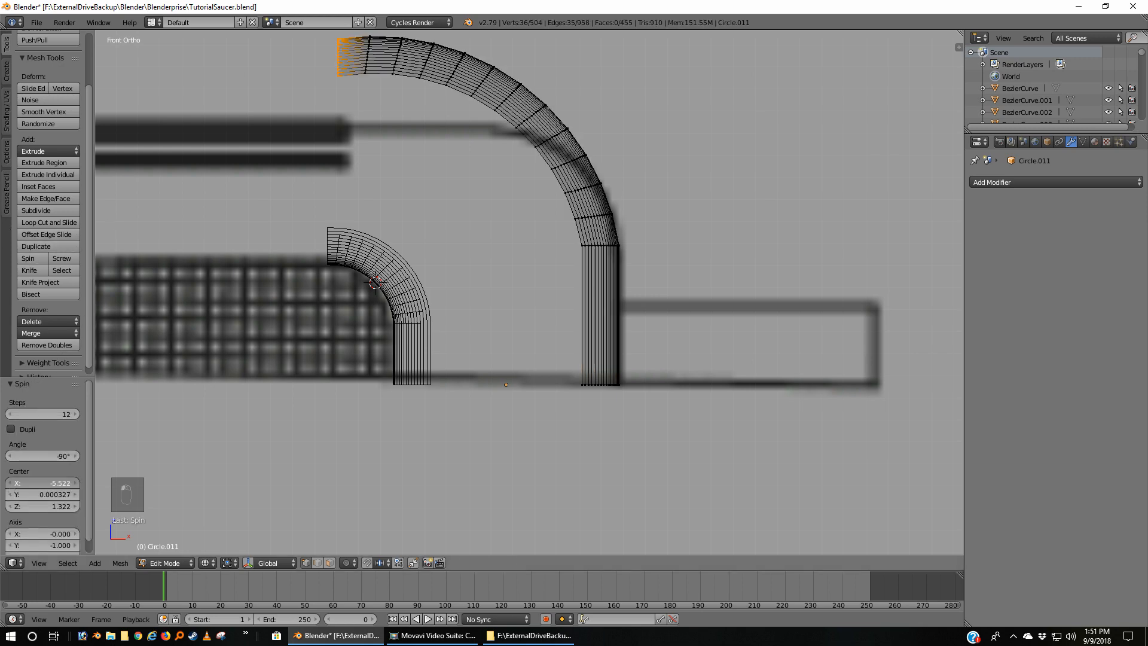
pyautogui.click(75, 482)
pyautogui.click(75, 482)
pyautogui.click(75, 482)
pyautogui.click(75, 482)
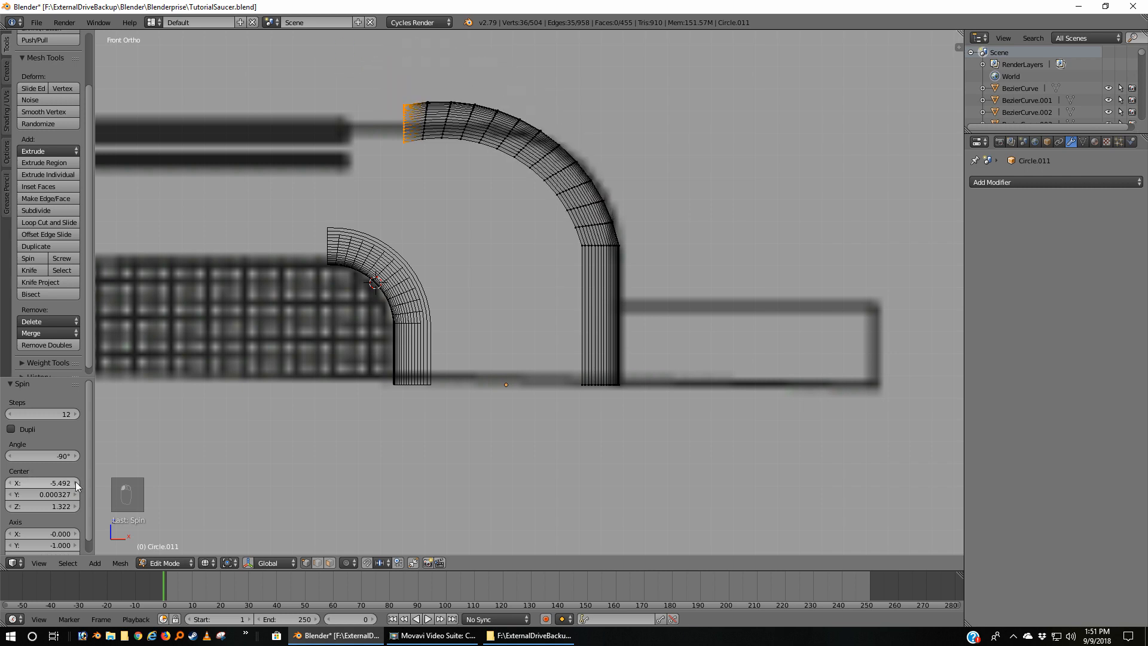
pyautogui.click(75, 481)
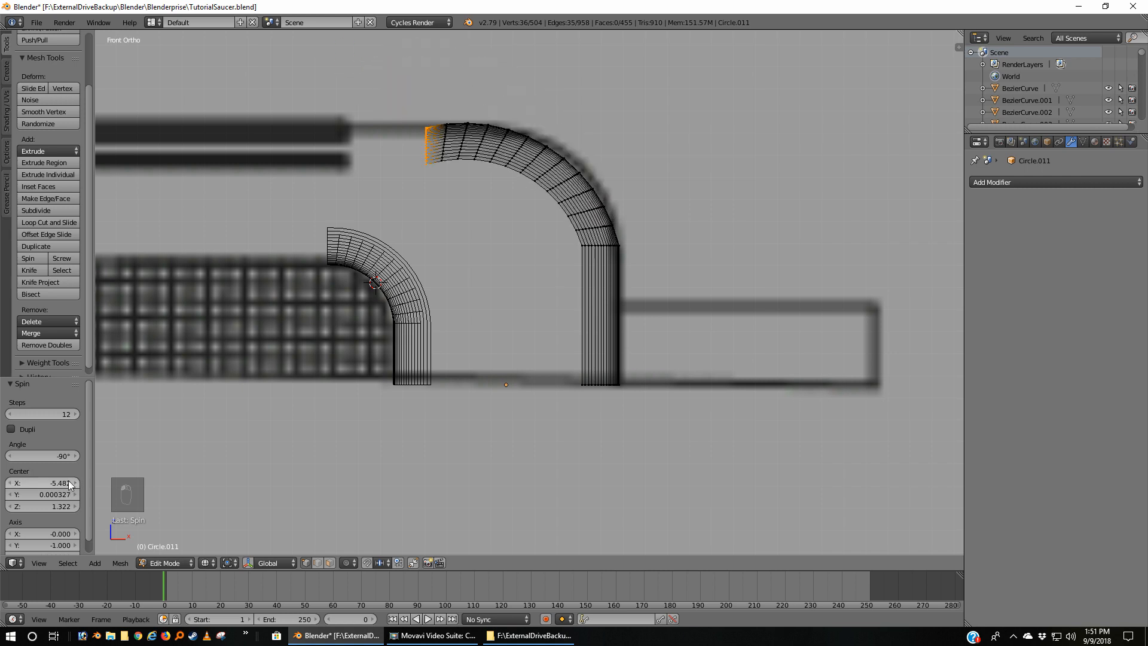
pyautogui.click(75, 506)
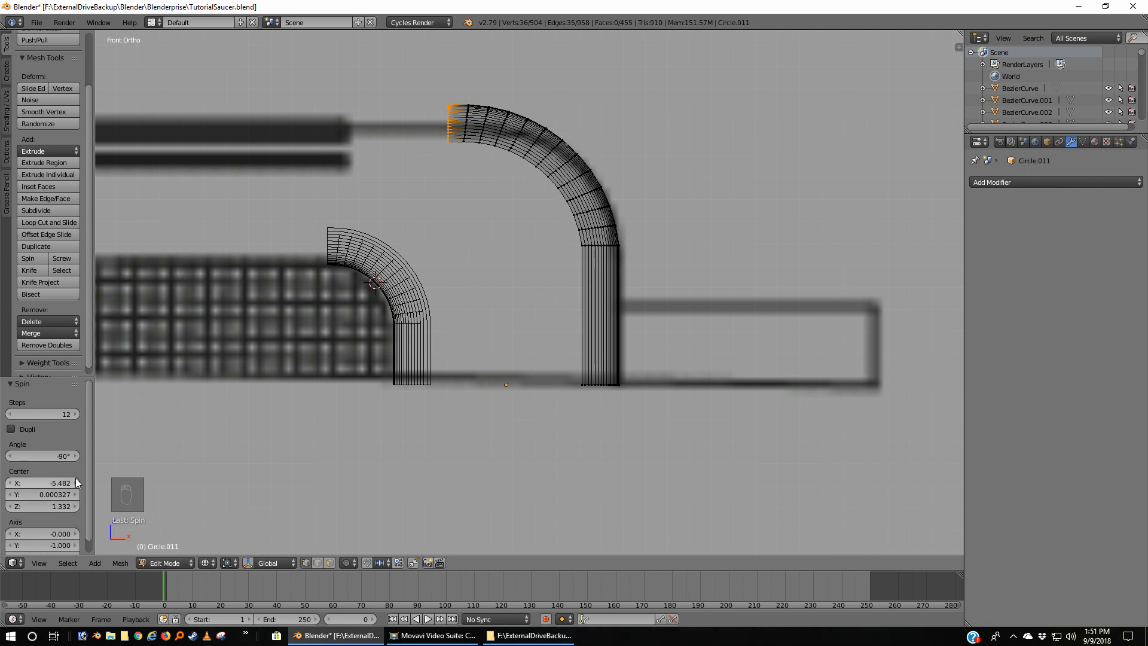
pyautogui.click(76, 483)
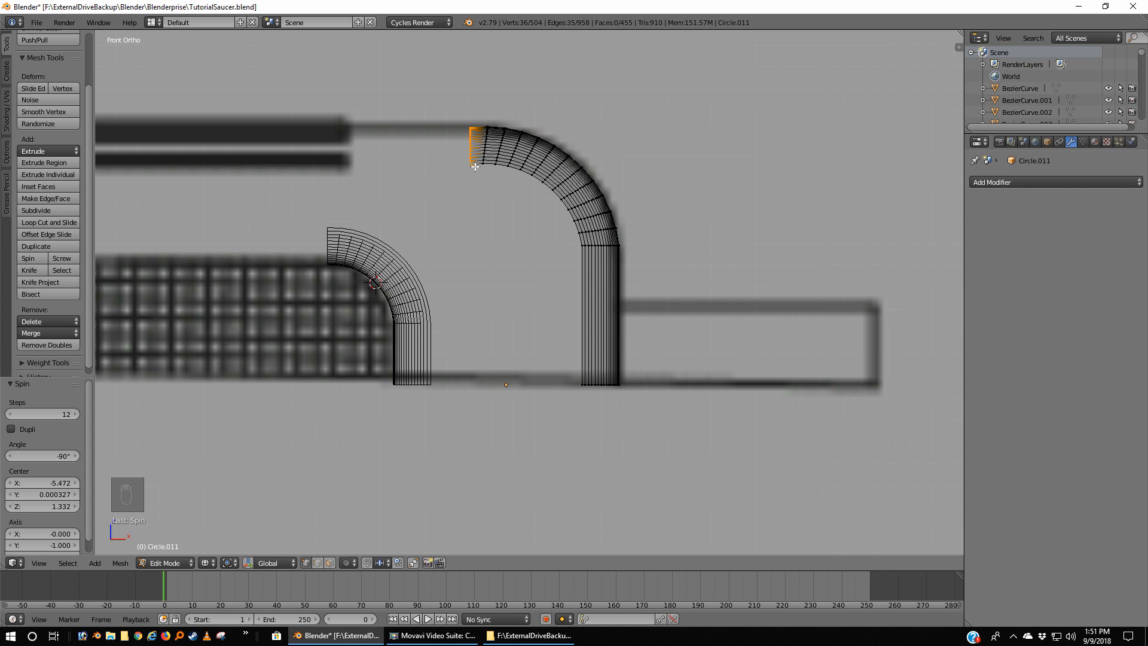
pyautogui.press('Tab')
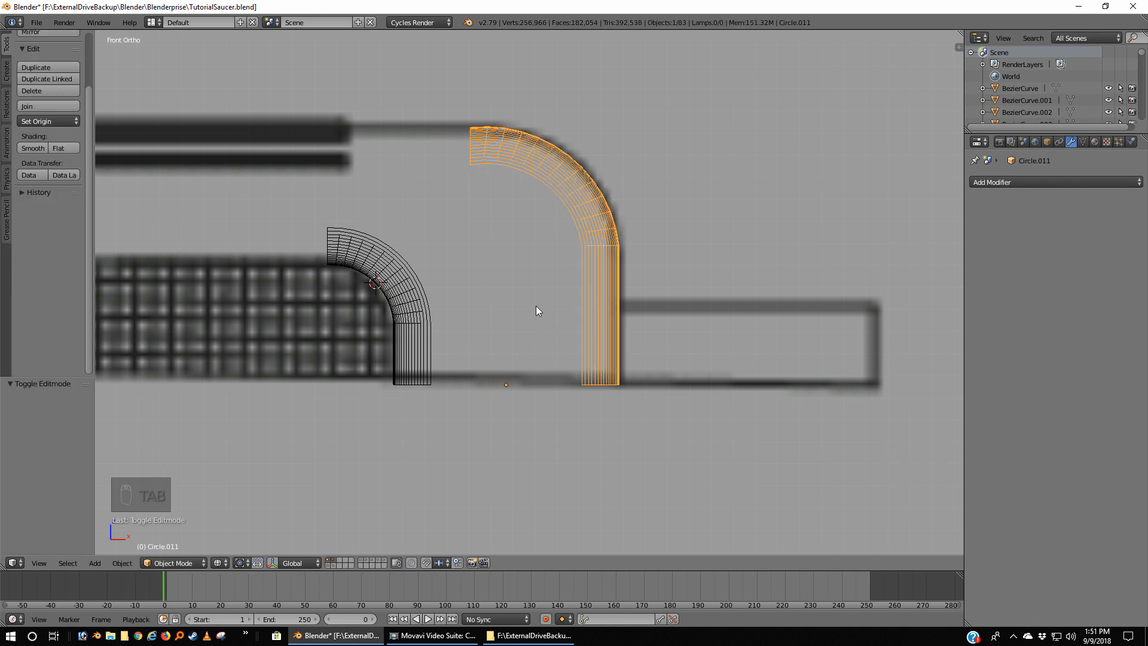
# Join the curved front and rear end pieces into a single object
pyautogui.keyDown('shift'); pyautogui.rightClick(423, 324); pyautogui.keyUp('shift')
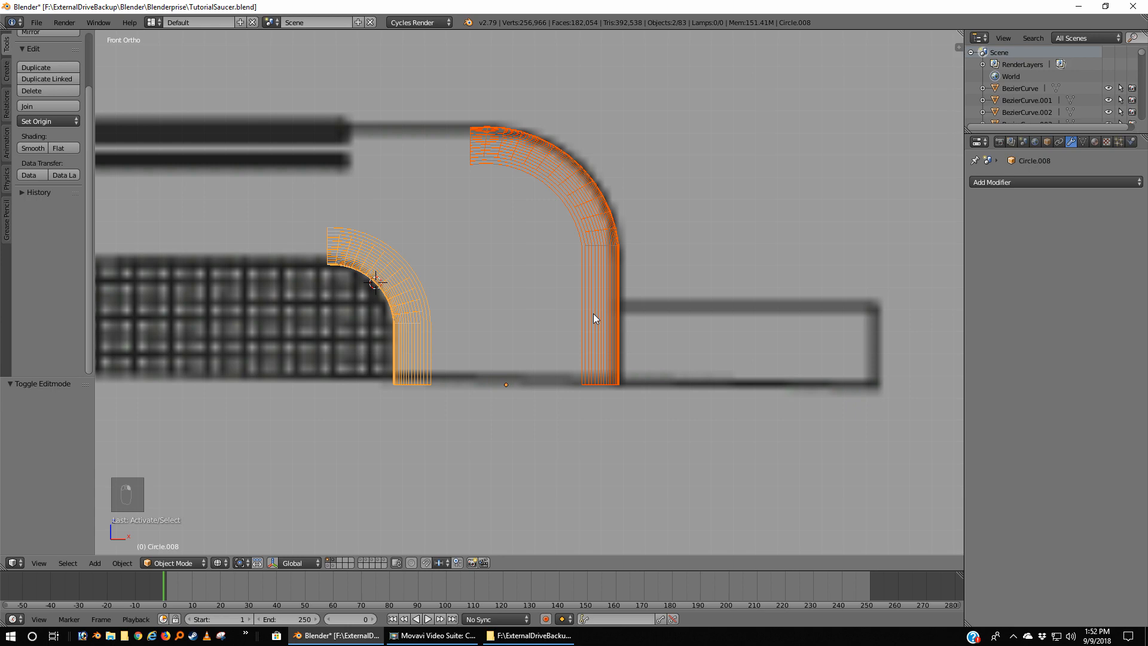
pyautogui.hotkey('ctrl', 'j')
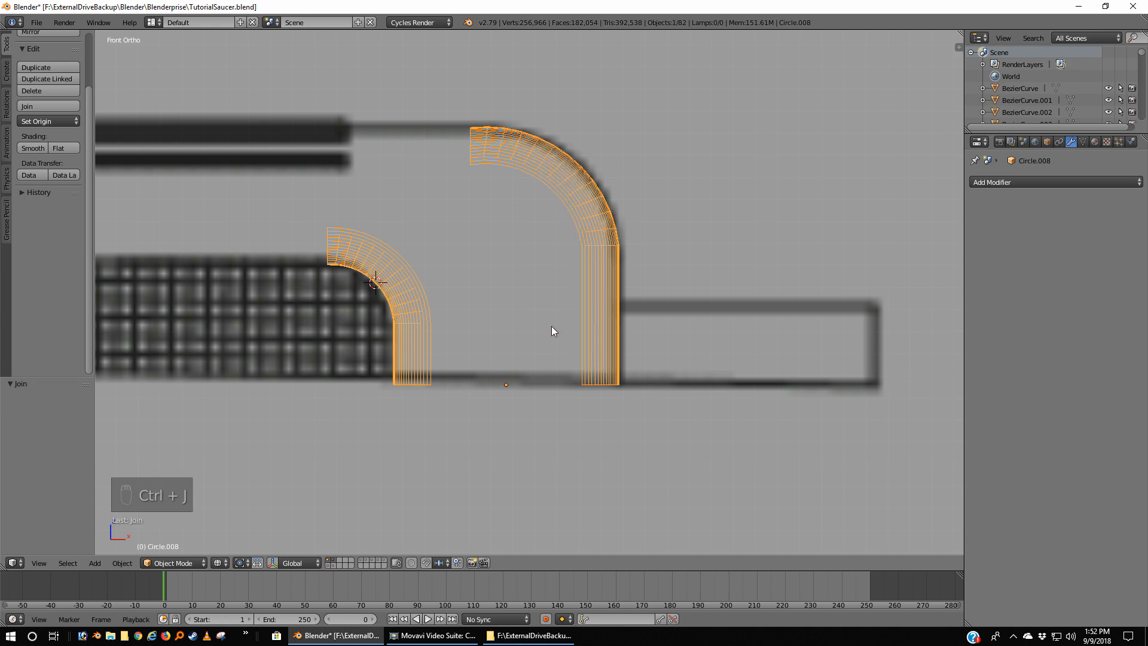
pyautogui.press('KP_1')
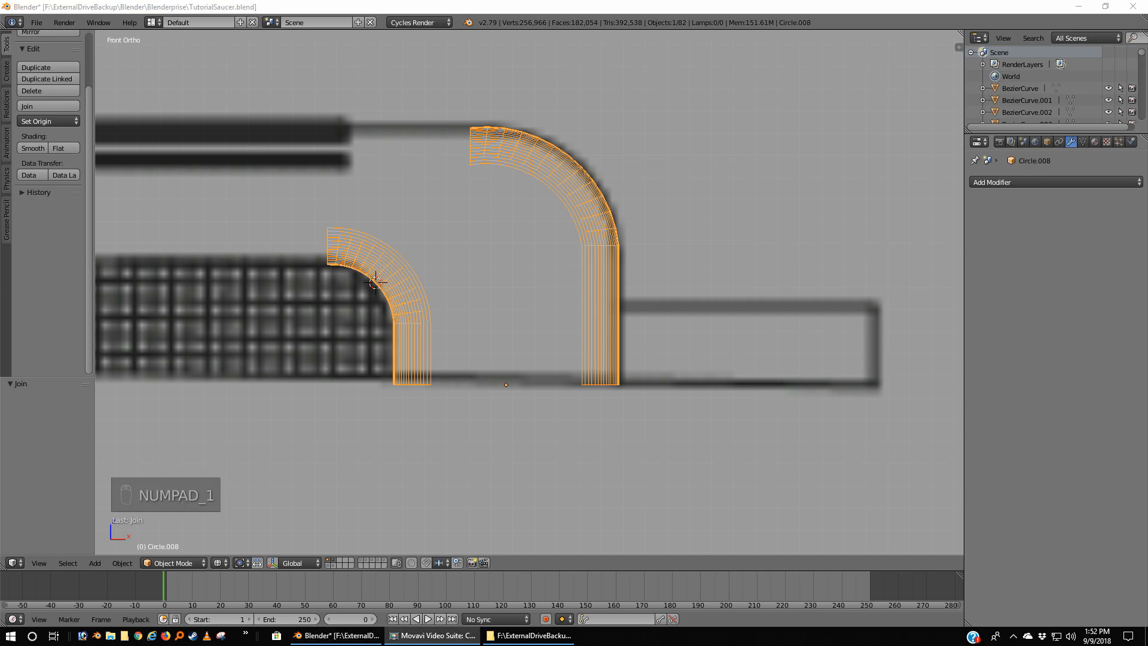
pyautogui.press('z')
pyautogui.moveTo(469, 303); pyautogui.dragTo(525, 357, button='middle')
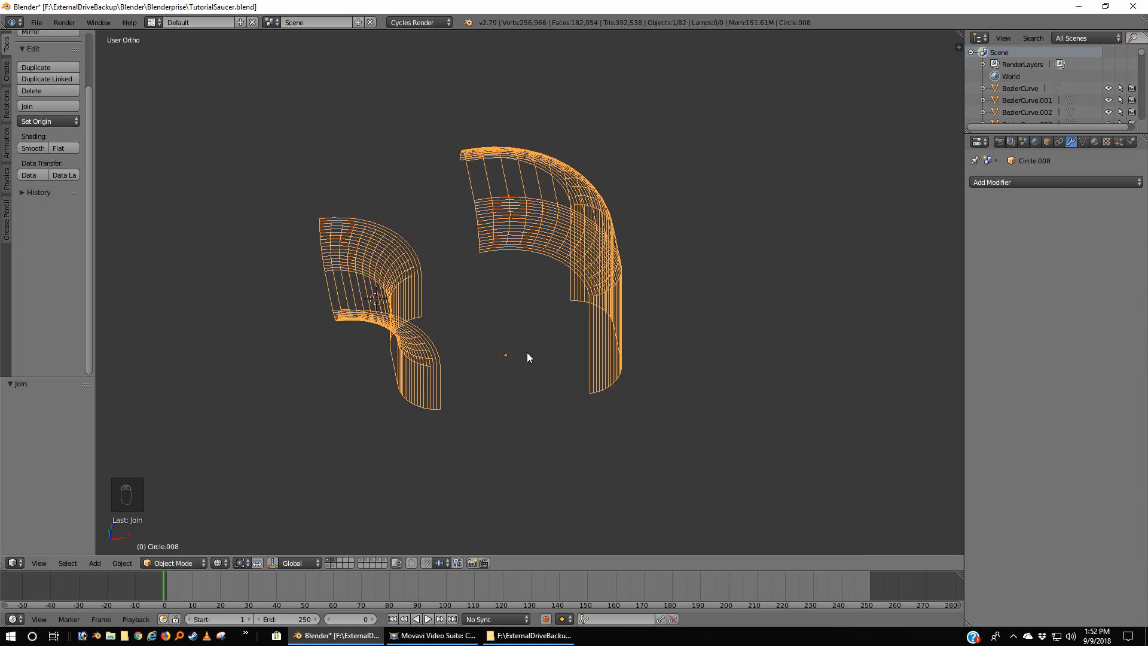
pyautogui.press('KP_1')
pyautogui.moveTo(500, 357); pyautogui.dragTo(526, 382, button='middle')
# Fill a face between the straight vertical edges of the front and rear ends on the near side
pyautogui.press('Tab')
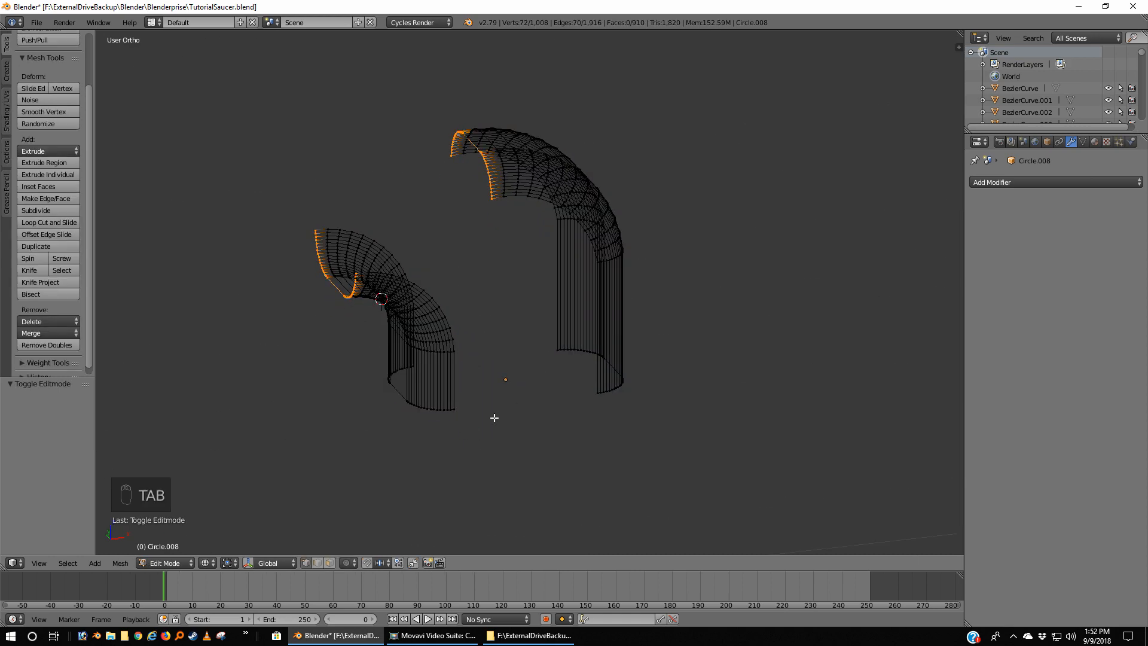
pyautogui.press('a')
pyautogui.press('a')
pyautogui.moveTo(480, 414); pyautogui.dragTo(476, 410, button='middle')
pyautogui.rightClick(476, 411)
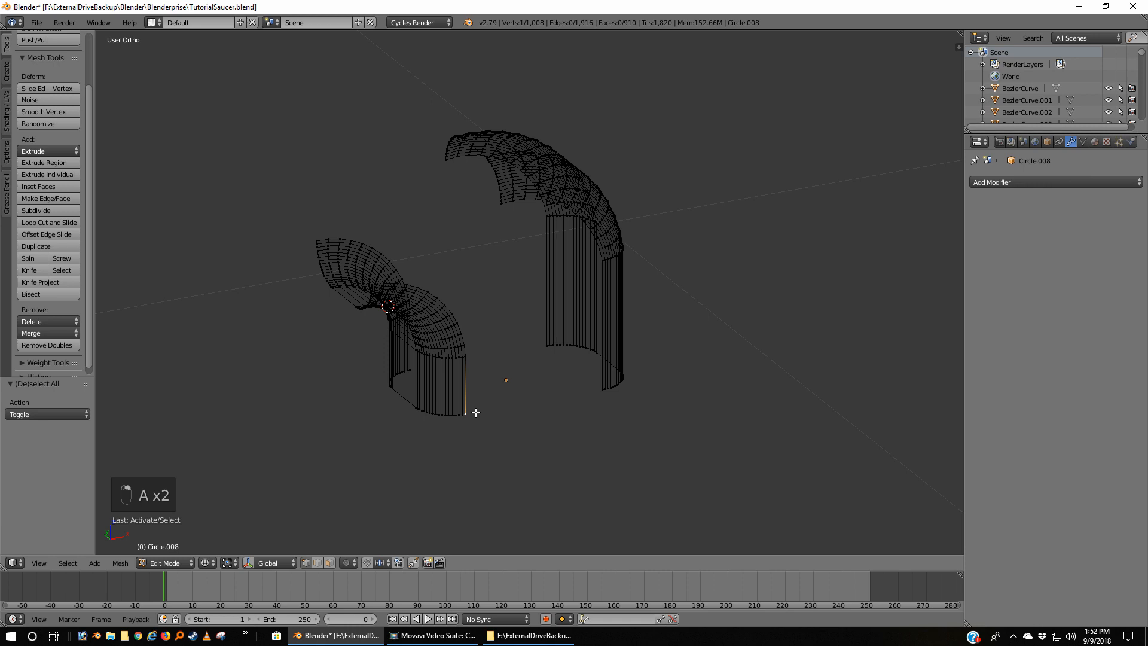
pyautogui.keyDown('shift'); pyautogui.rightClick(476, 355); pyautogui.keyUp('shift')
pyautogui.press('z')
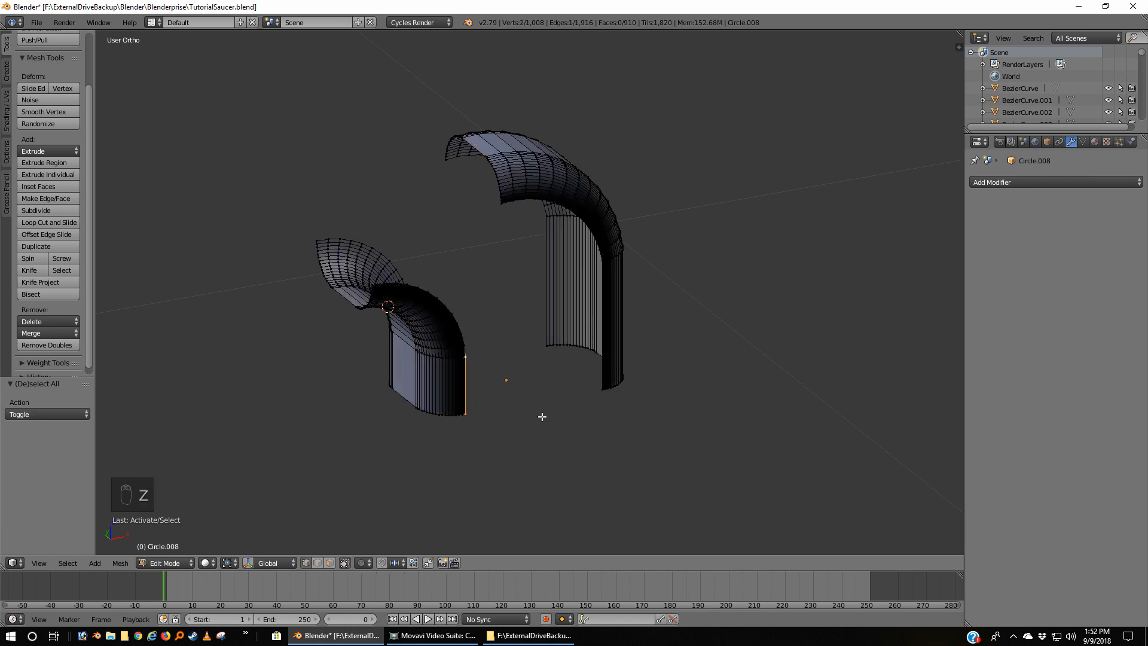
pyautogui.press('Tab')
pyautogui.press('Tab')
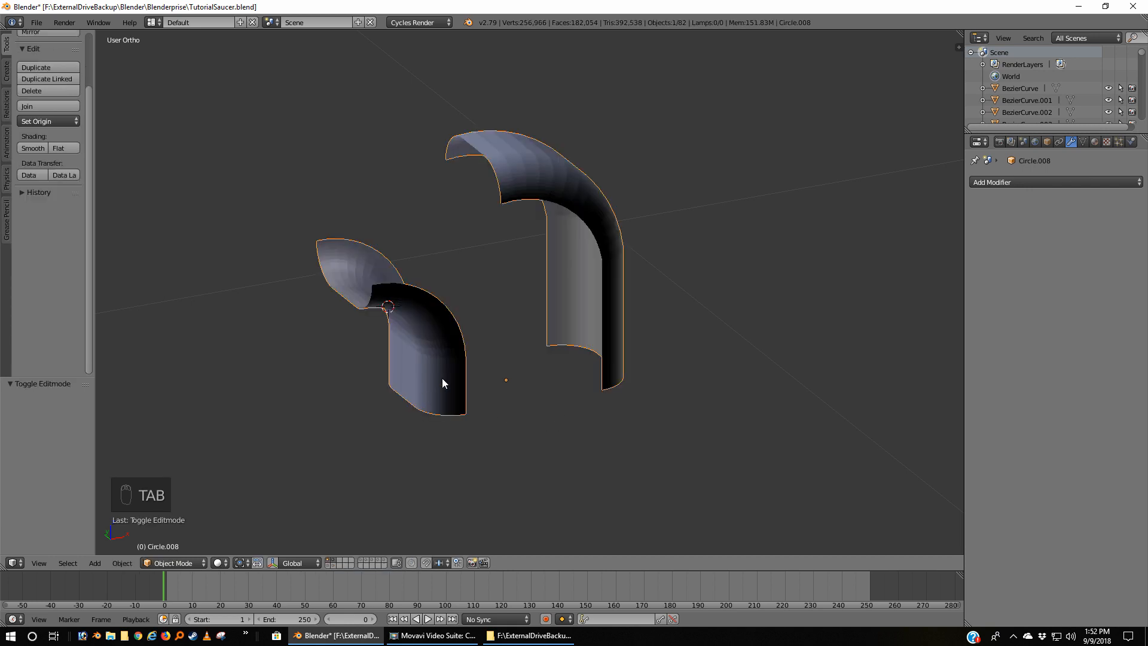
pyautogui.press('z')
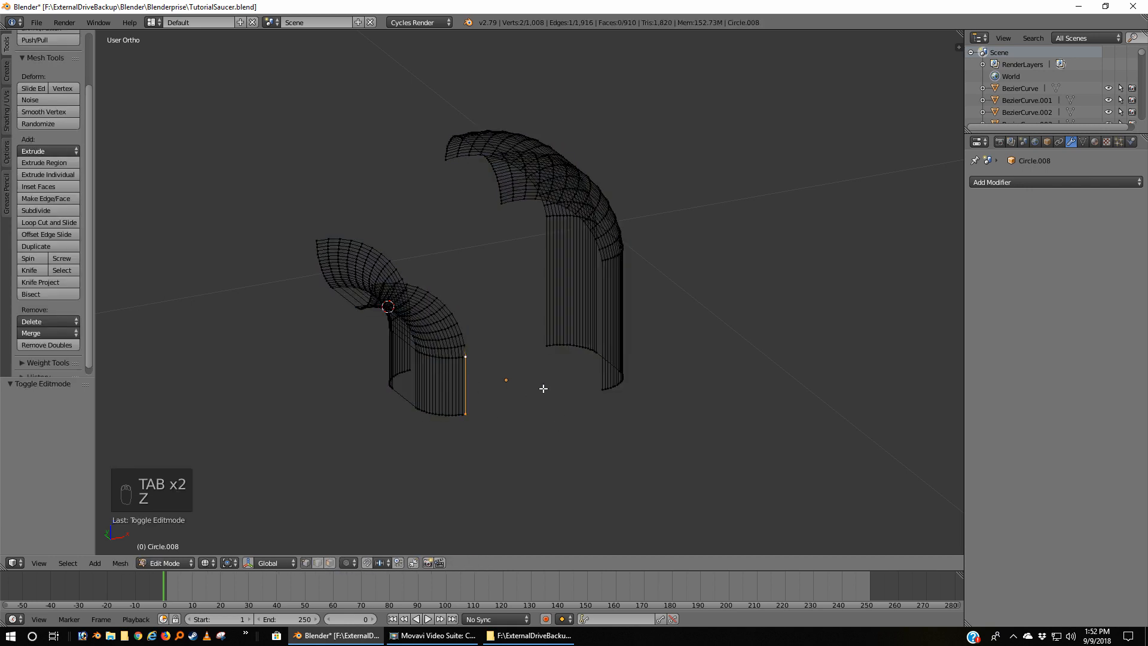
pyautogui.keyDown('shift'); pyautogui.rightClick(600, 389); pyautogui.keyUp('shift')
pyautogui.keyDown('shift'); pyautogui.rightClick(599, 270); pyautogui.keyUp('shift')
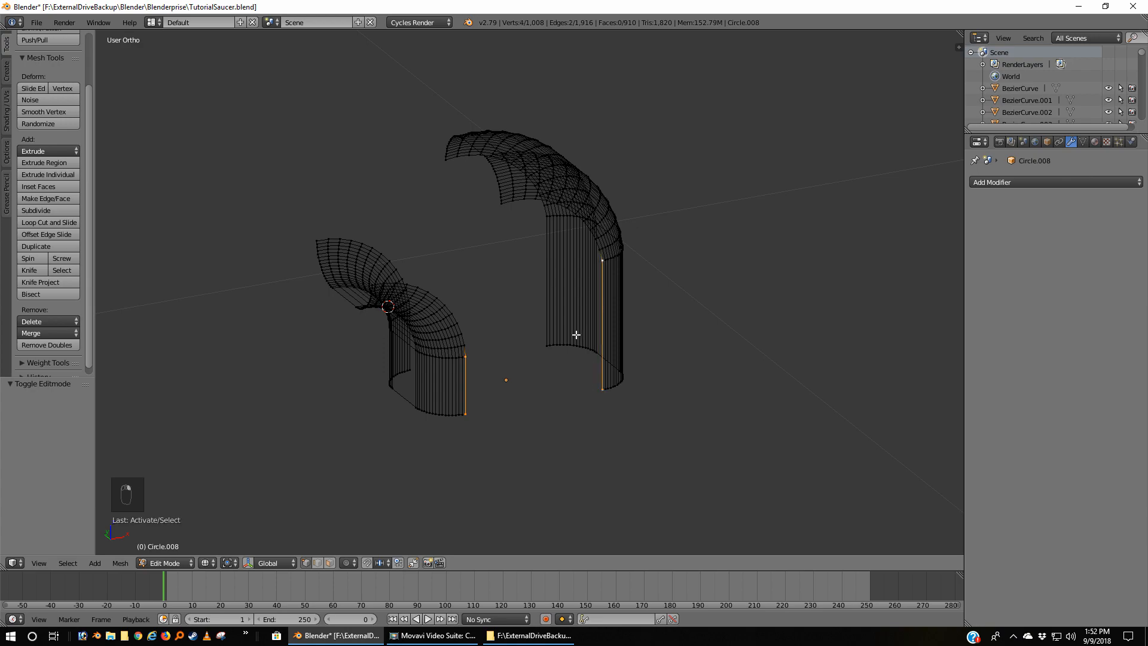
pyautogui.press('f')
# Fill the matching face between the straight vertical edges of both ends on the opposite side, and clear the selection
pyautogui.moveTo(505, 422); pyautogui.dragTo(692, 457, button='middle')
pyautogui.moveTo(424, 365); pyautogui.dragTo(459, 387, button='middle')
pyautogui.rightClick(441, 391)
pyautogui.rightClick(457, 385)
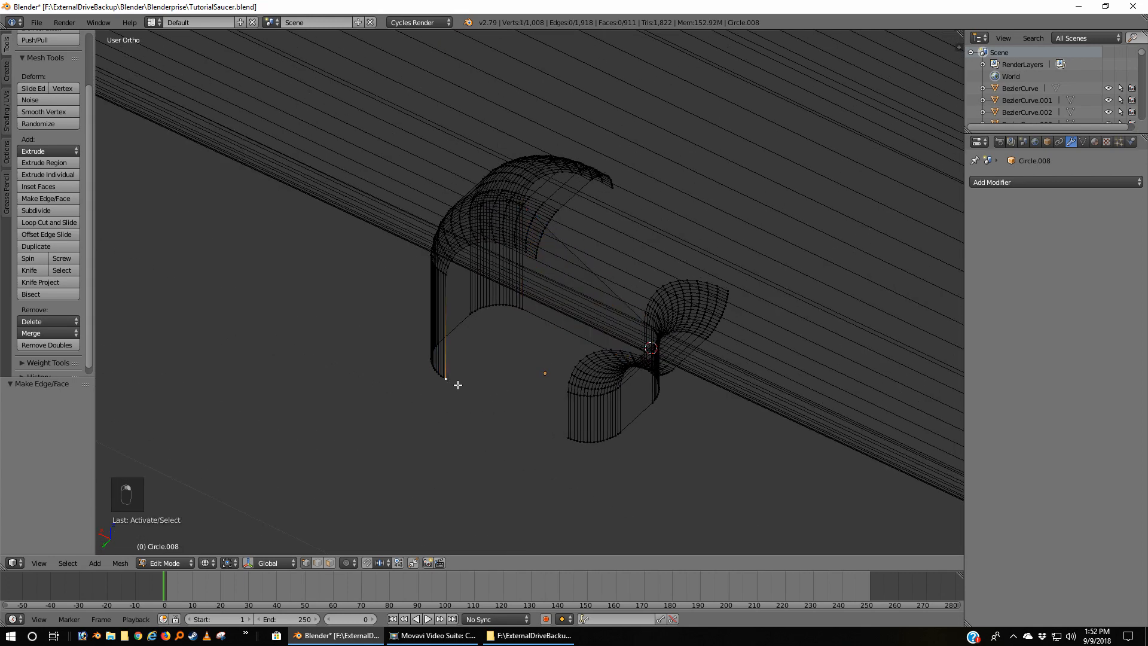
pyautogui.keyDown('shift'); pyautogui.rightClick(458, 281); pyautogui.keyUp('shift')
pyautogui.keyDown('shift'); pyautogui.rightClick(559, 438); pyautogui.keyUp('shift')
pyautogui.keyDown('shift'); pyautogui.rightClick(557, 393); pyautogui.keyUp('shift')
pyautogui.press('f')
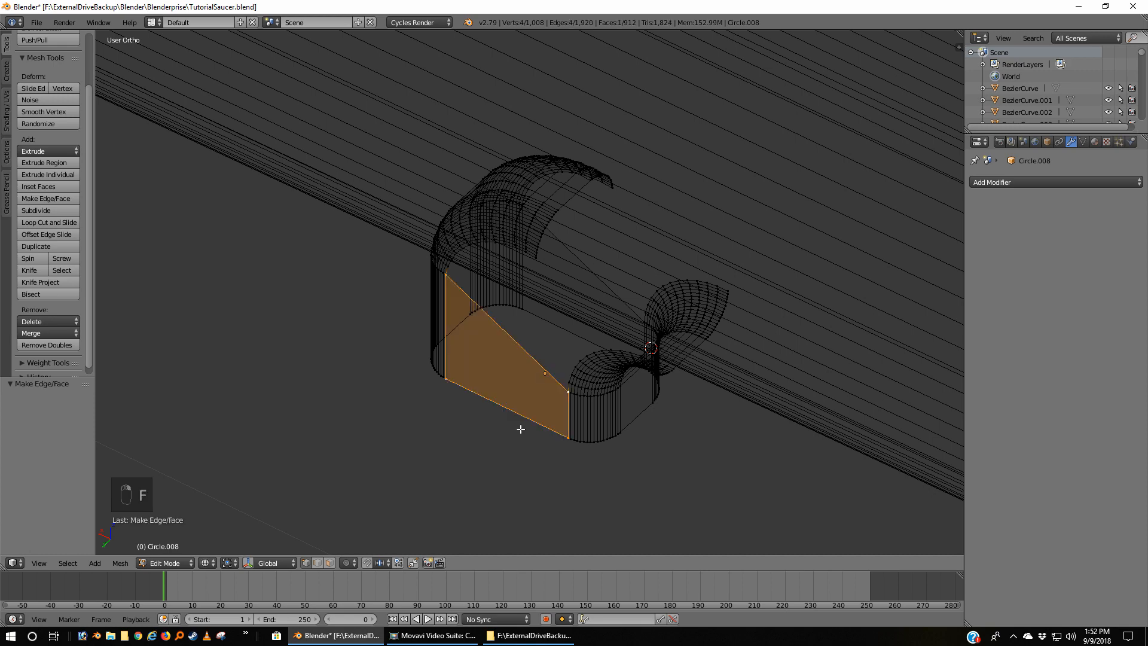
pyautogui.press('a')
# Fill a face between the topmost segments of the front and rear curves along one side
pyautogui.moveTo(628, 441); pyautogui.dragTo(412, 373, button='middle')
pyautogui.press('KP_1')
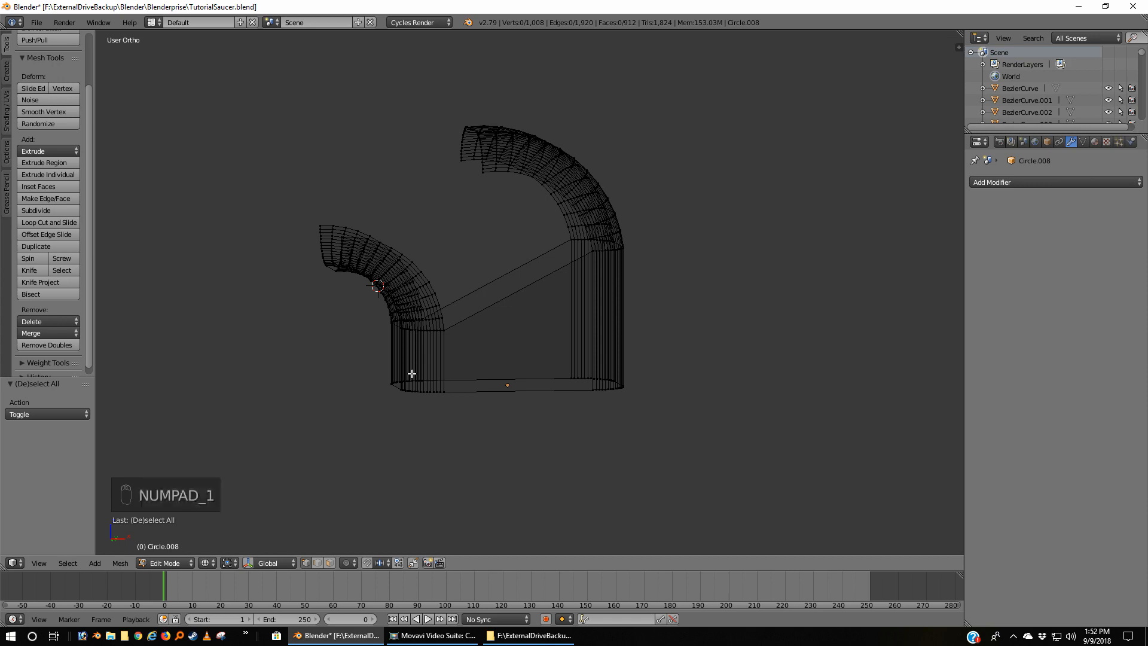
pyautogui.press('z')
pyautogui.scroll(4, 464, 336)
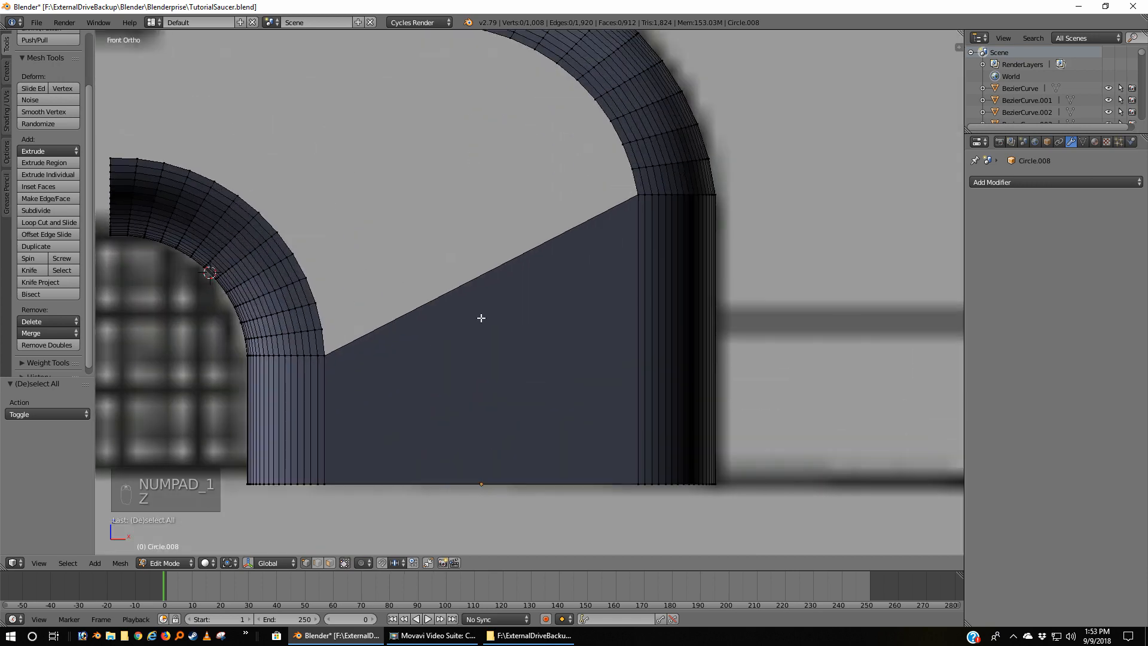
pyautogui.keyDown('shift'); pyautogui.moveTo(396, 264); pyautogui.dragTo(537, 375, button='middle'); pyautogui.keyUp('shift')
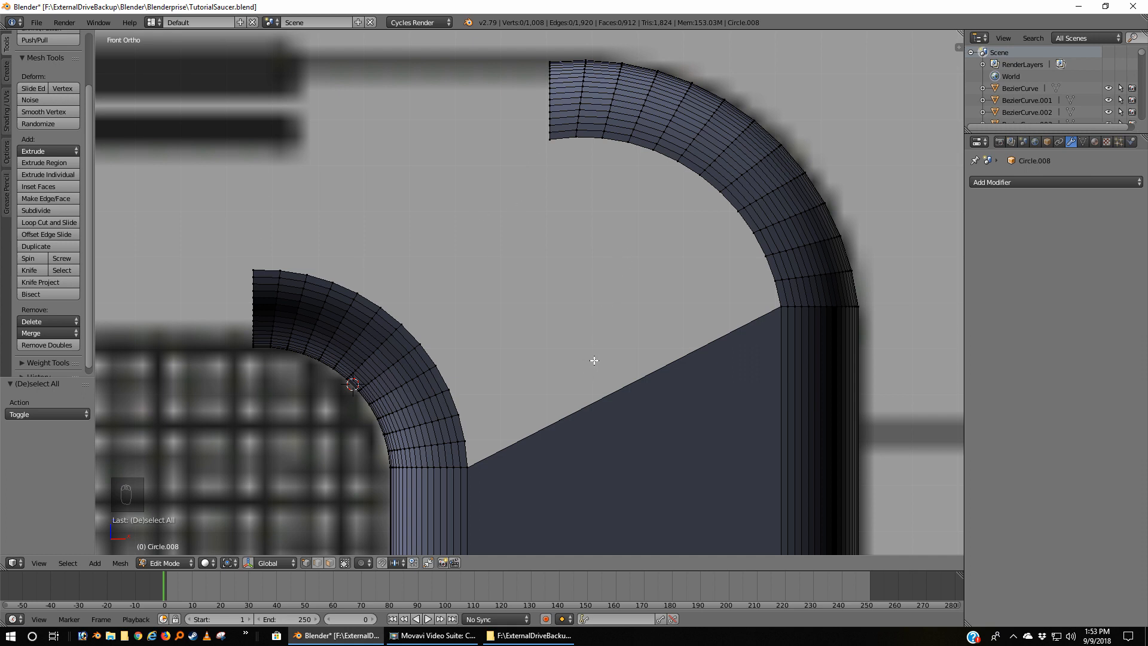
pyautogui.rightClick(254, 260)
pyautogui.moveTo(378, 214); pyautogui.dragTo(398, 196, button='middle')
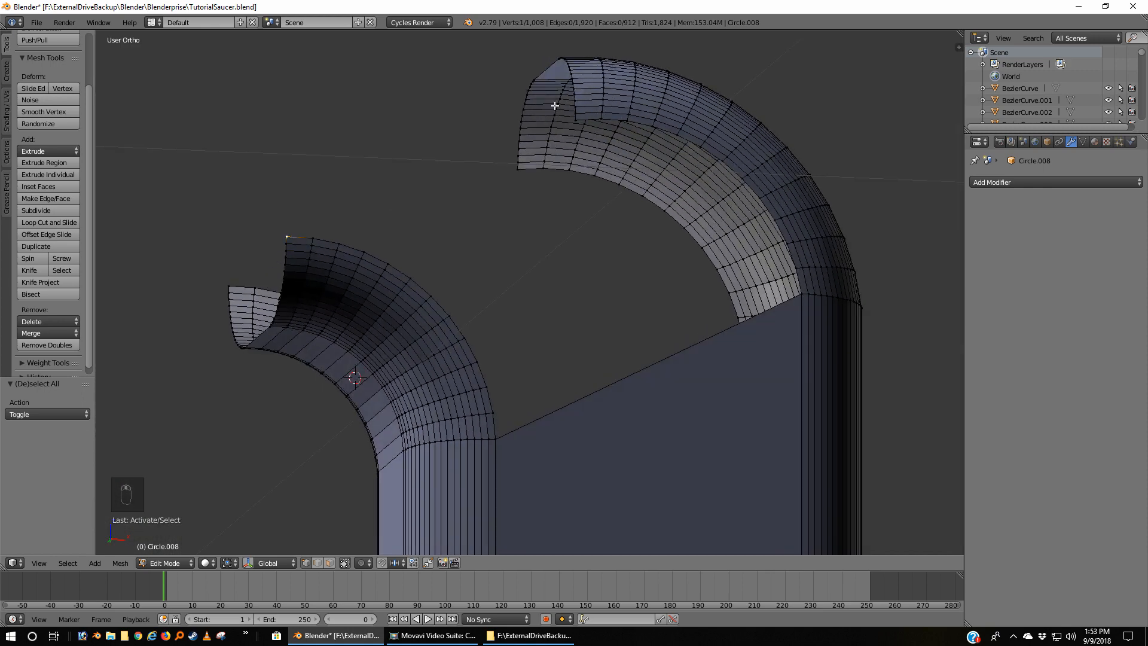
pyautogui.keyDown('shift'); pyautogui.rightClick(578, 121); pyautogui.keyUp('shift')
pyautogui.keyDown('shift'); pyautogui.rightClick(602, 119); pyautogui.keyUp('shift')
pyautogui.keyDown('shift'); pyautogui.rightClick(314, 238); pyautogui.keyUp('shift')
pyautogui.press('f')
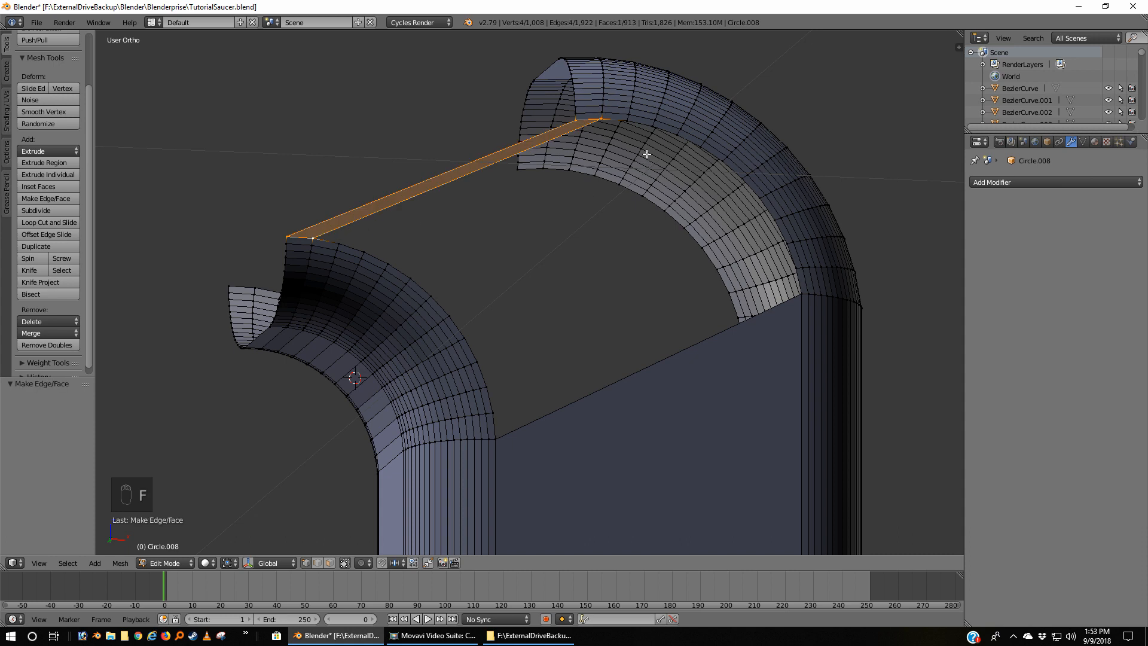
# Fill a second face between the next pair of curve segments, adjoining the topmost strip
pyautogui.rightClick(601, 120)
pyautogui.keyDown('shift'); pyautogui.rightClick(628, 122); pyautogui.keyUp('shift')
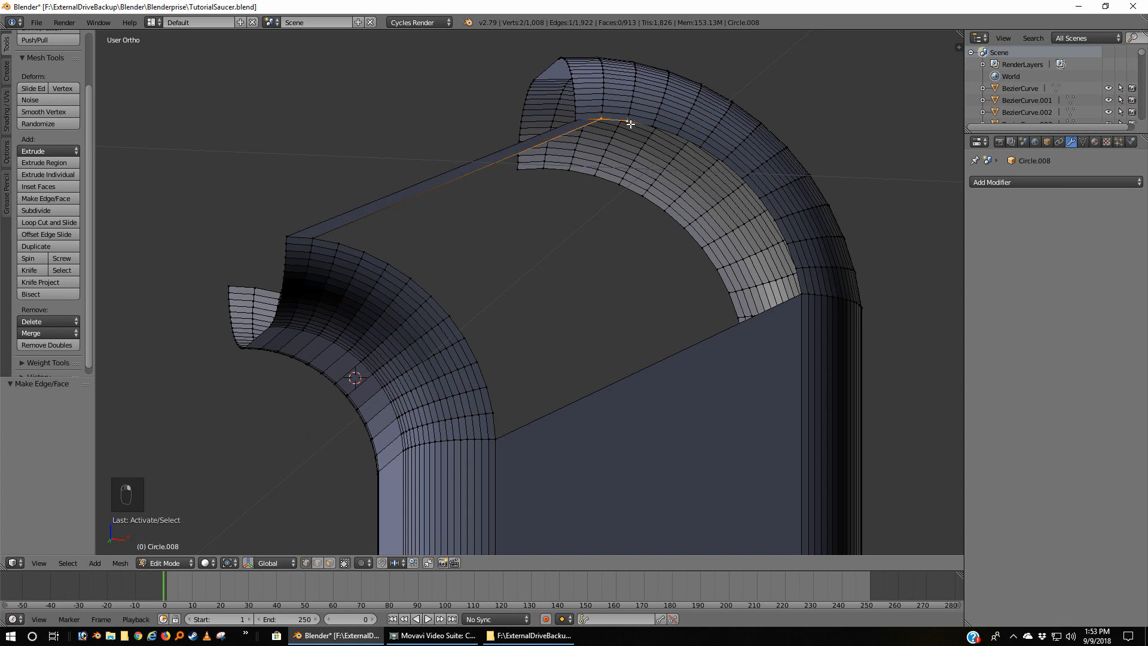
pyautogui.keyDown('shift'); pyautogui.rightClick(312, 238); pyautogui.keyUp('shift')
pyautogui.keyDown('shift'); pyautogui.rightClick(336, 241); pyautogui.keyUp('shift')
pyautogui.press('f')
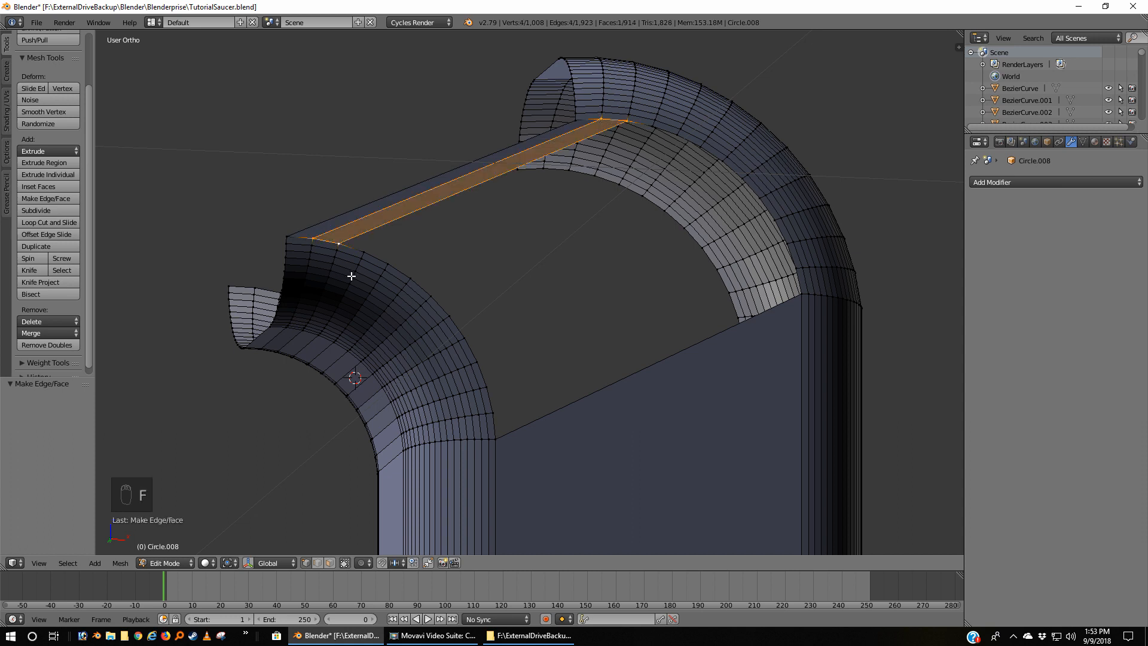
# Try to fill a third strip between the front and rear curves, undo it, and clear the selection
pyautogui.rightClick(652, 123)
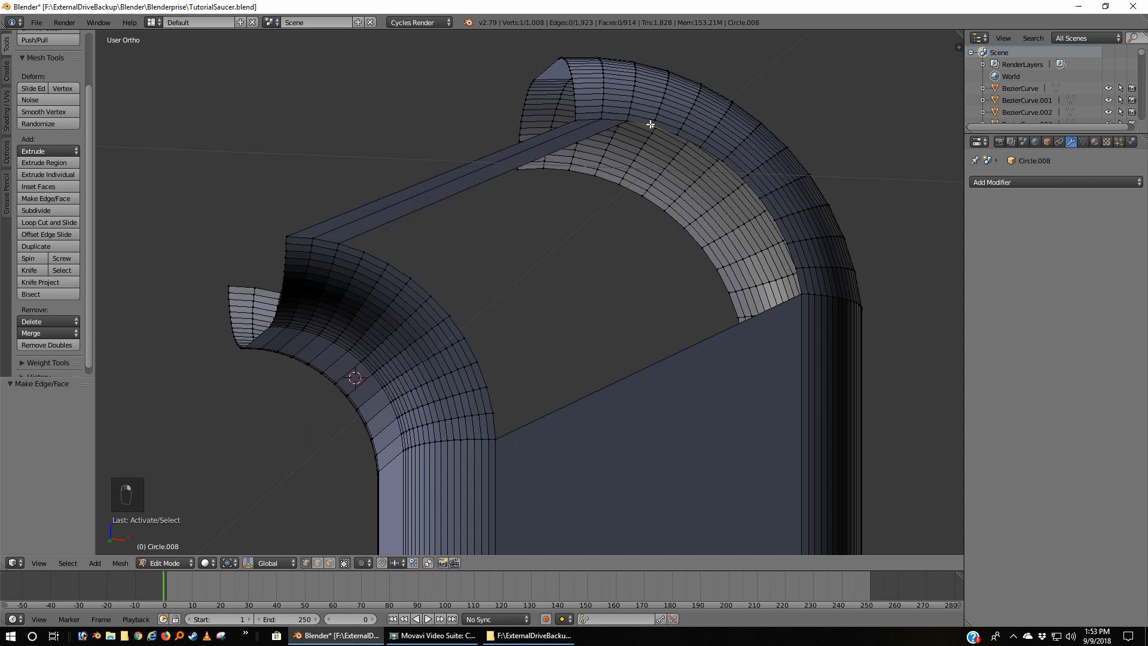
pyautogui.keyDown('shift'); pyautogui.rightClick(344, 239); pyautogui.keyUp('shift')
pyautogui.press('f')
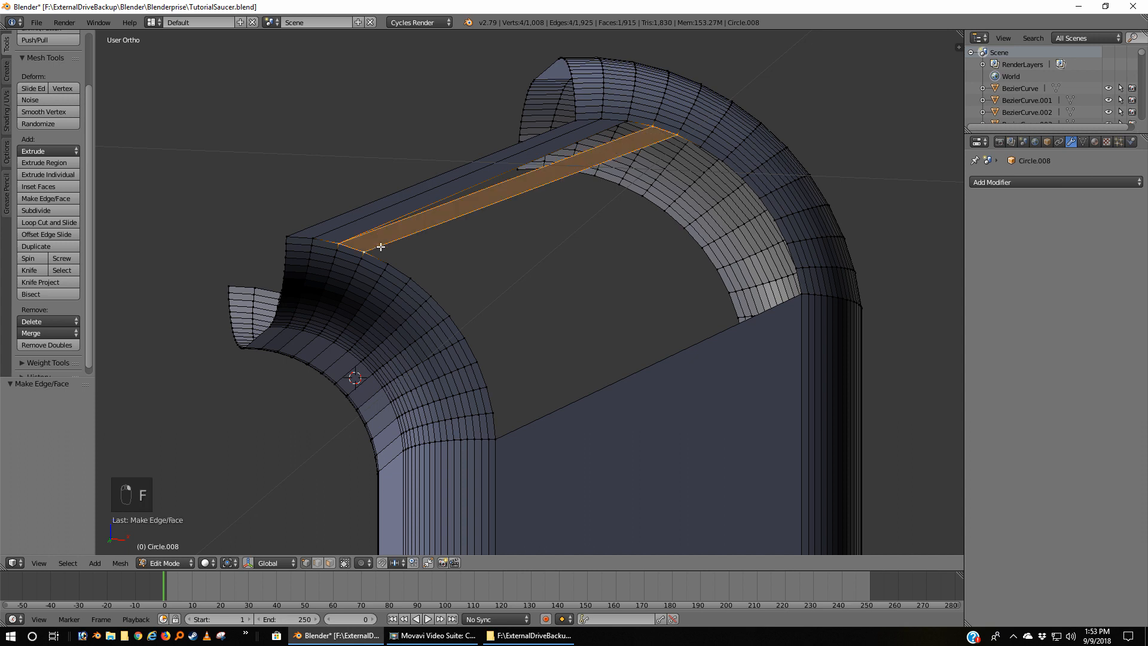
pyautogui.hotkey('ctrl', 'z')
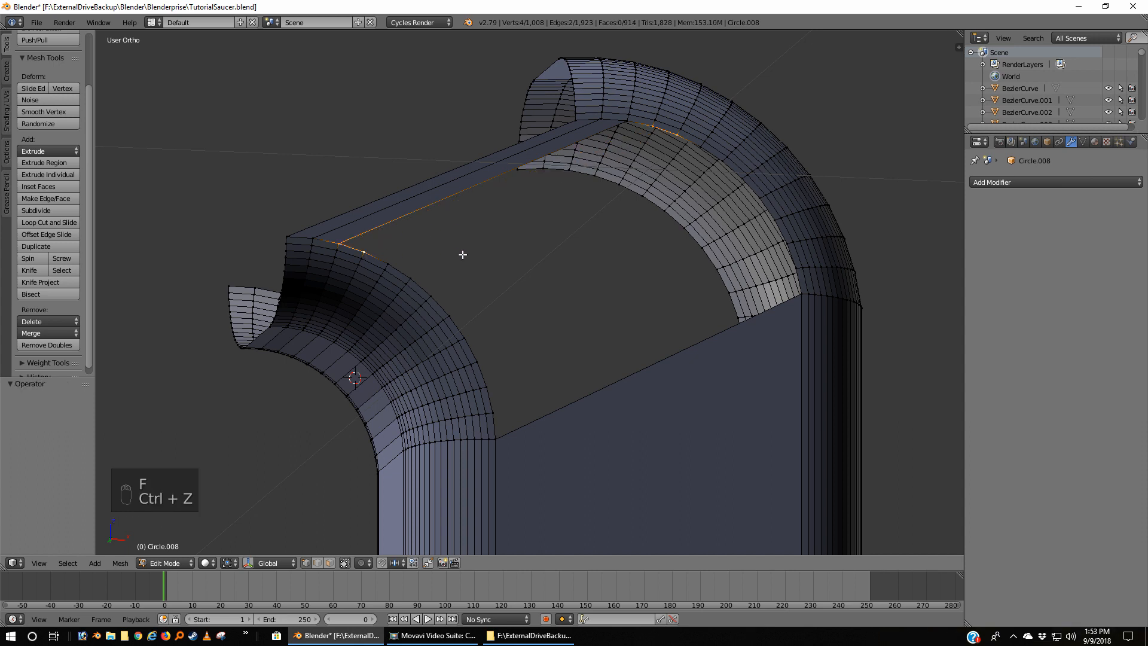
pyautogui.rightClick(624, 121)
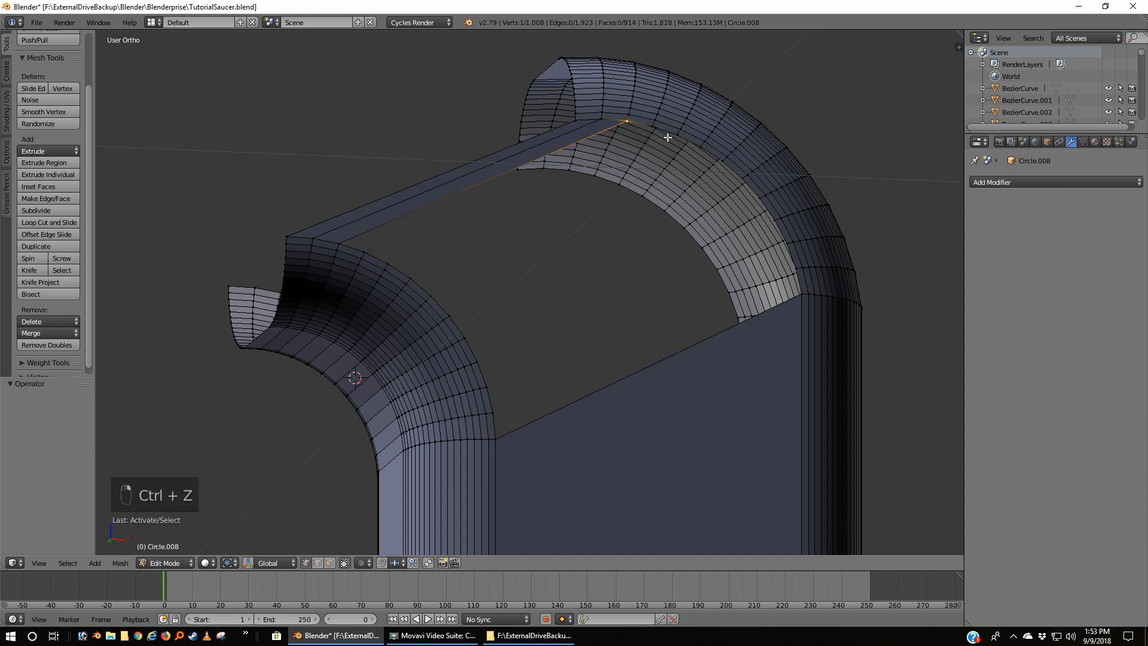
pyautogui.keyDown('shift'); pyautogui.rightClick(652, 124); pyautogui.keyUp('shift')
pyautogui.moveTo(660, 183); pyautogui.dragTo(615, 217, button='middle')
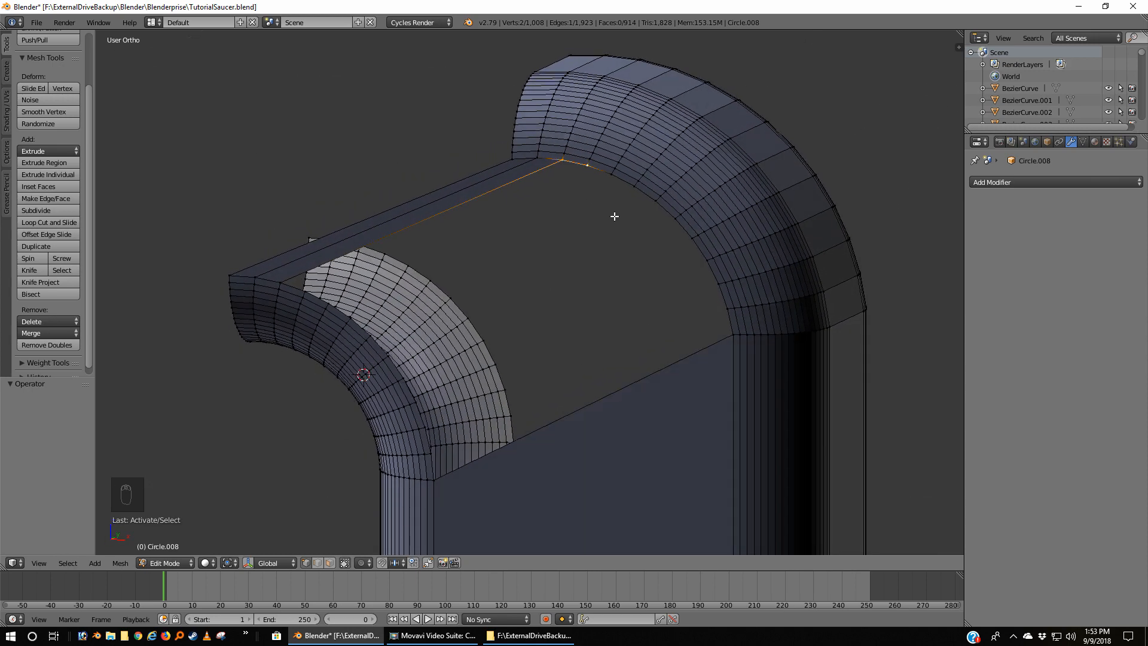
pyautogui.press('a')
# Hide the positive-Y half of the mesh, selecting through it in wireframe from the top view, and return to solid shading
pyautogui.press('KP_7')
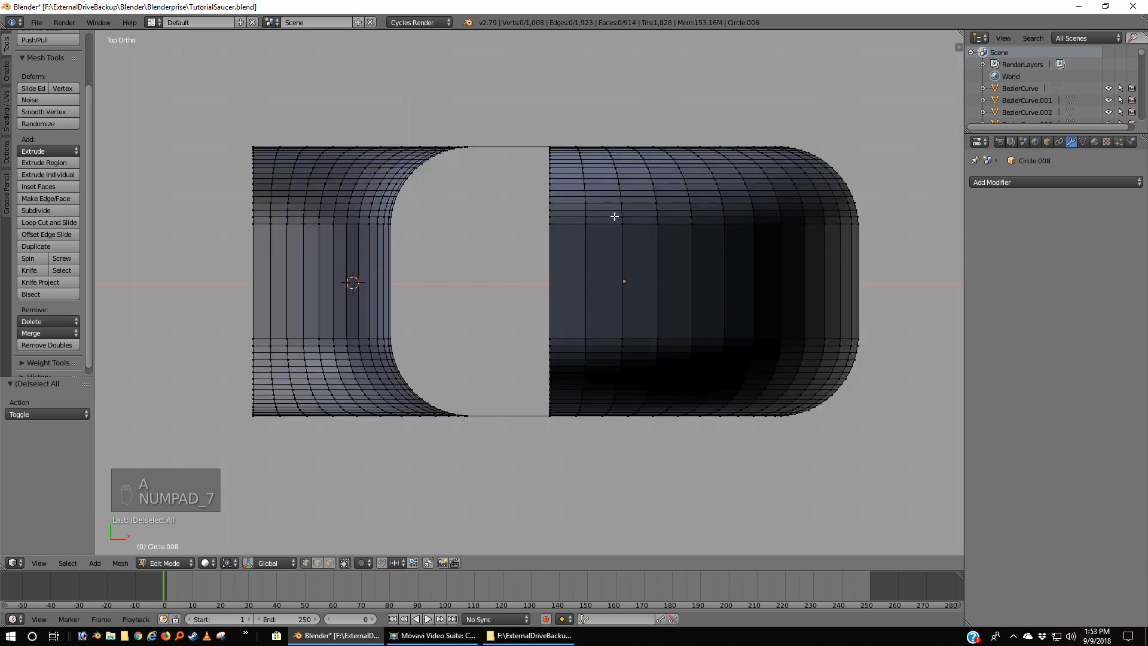
pyautogui.press('z')
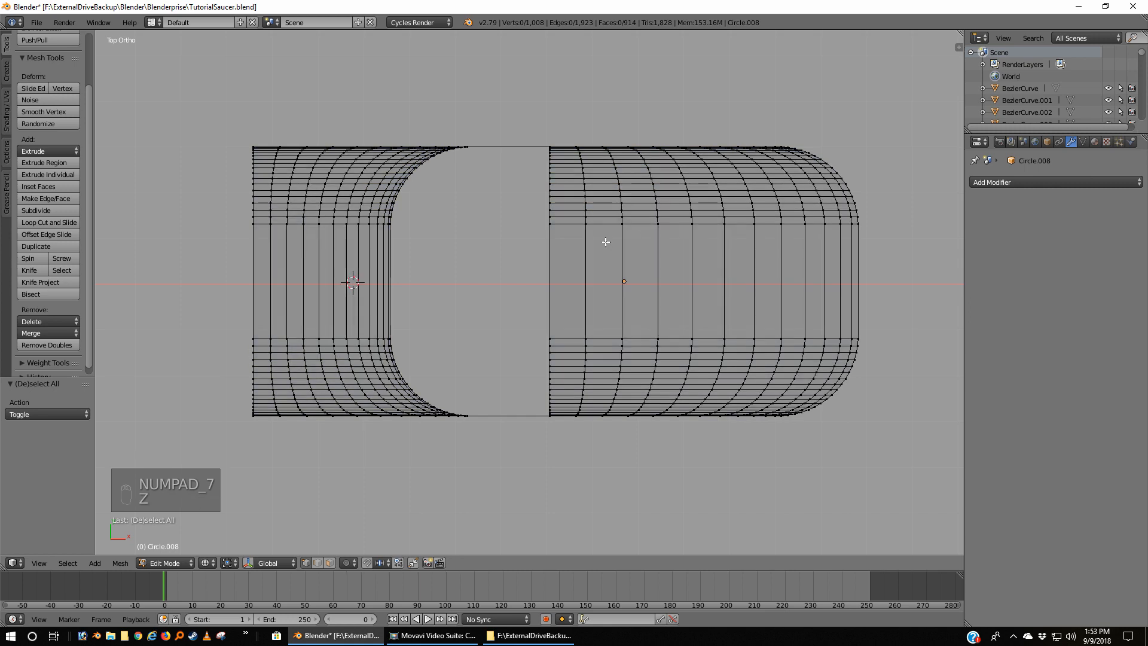
pyautogui.scroll(-2, 604, 243)
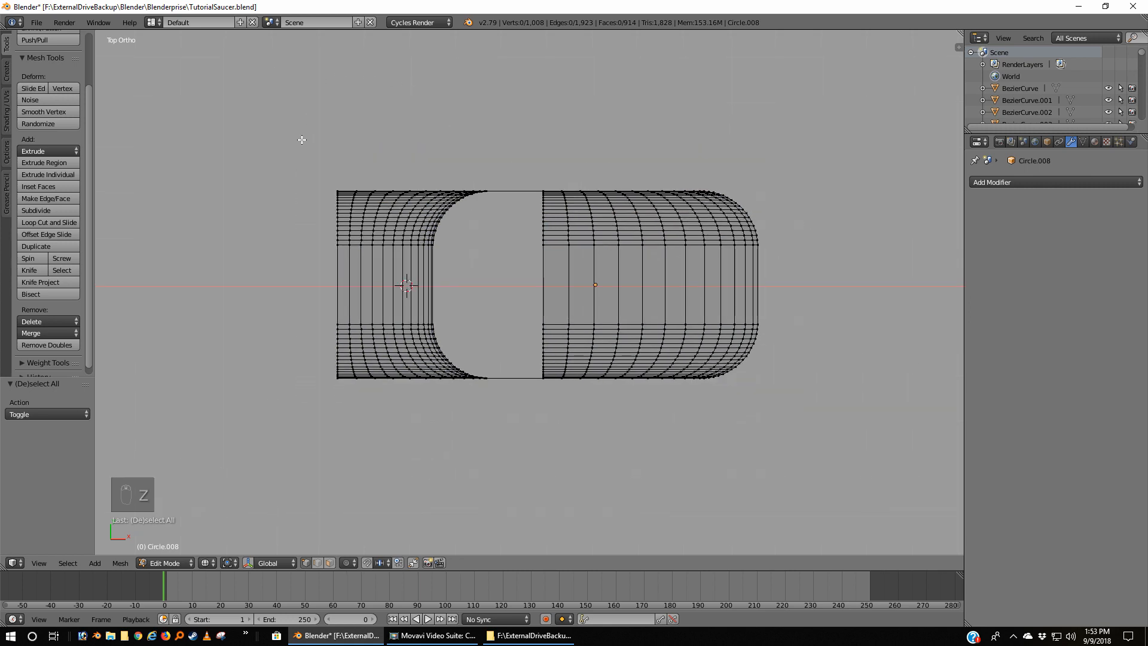
pyautogui.press('b')
pyautogui.moveTo(294, 149); pyautogui.dragTo(822, 290)
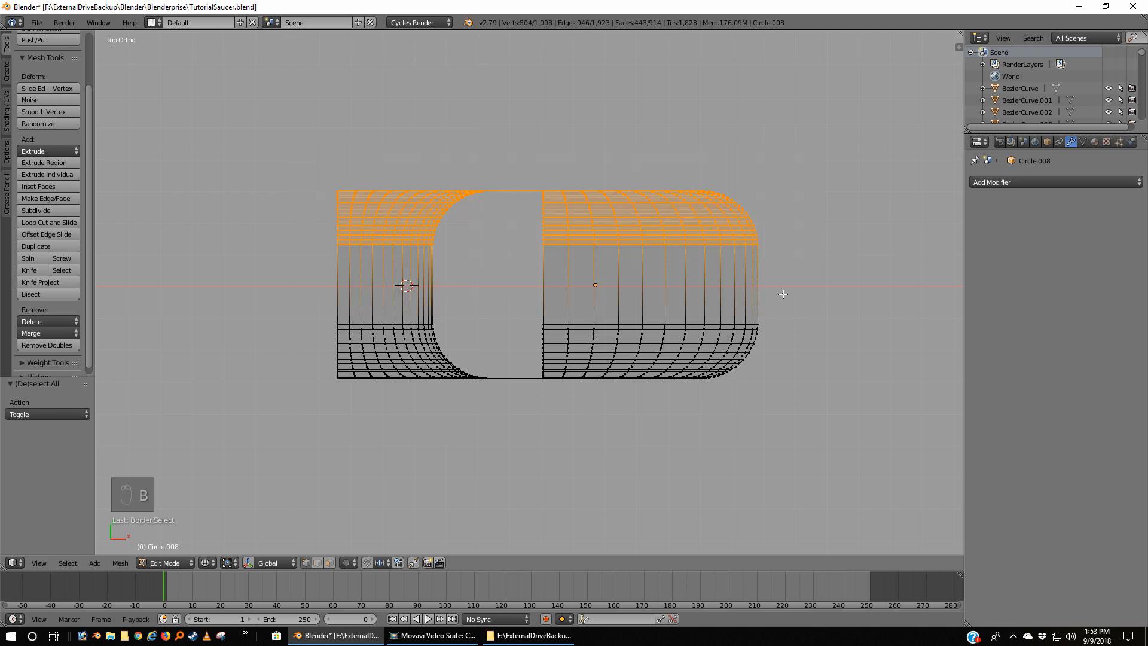
pyautogui.press('h')
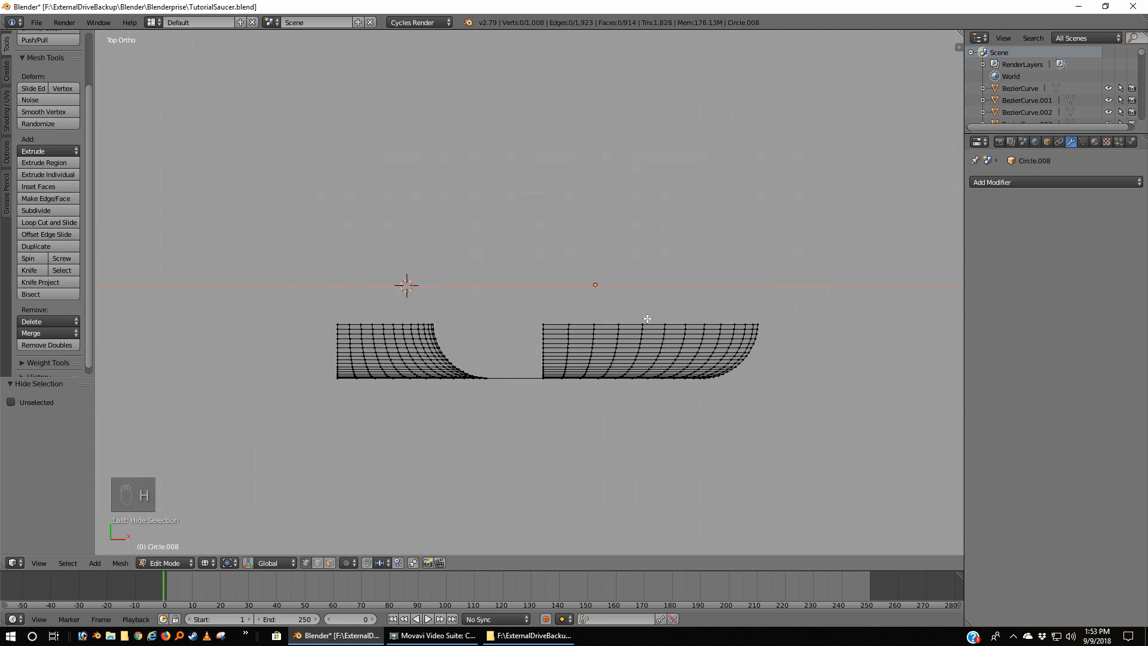
pyautogui.press('z')
pyautogui.moveTo(643, 319); pyautogui.dragTo(598, 178, button='middle')
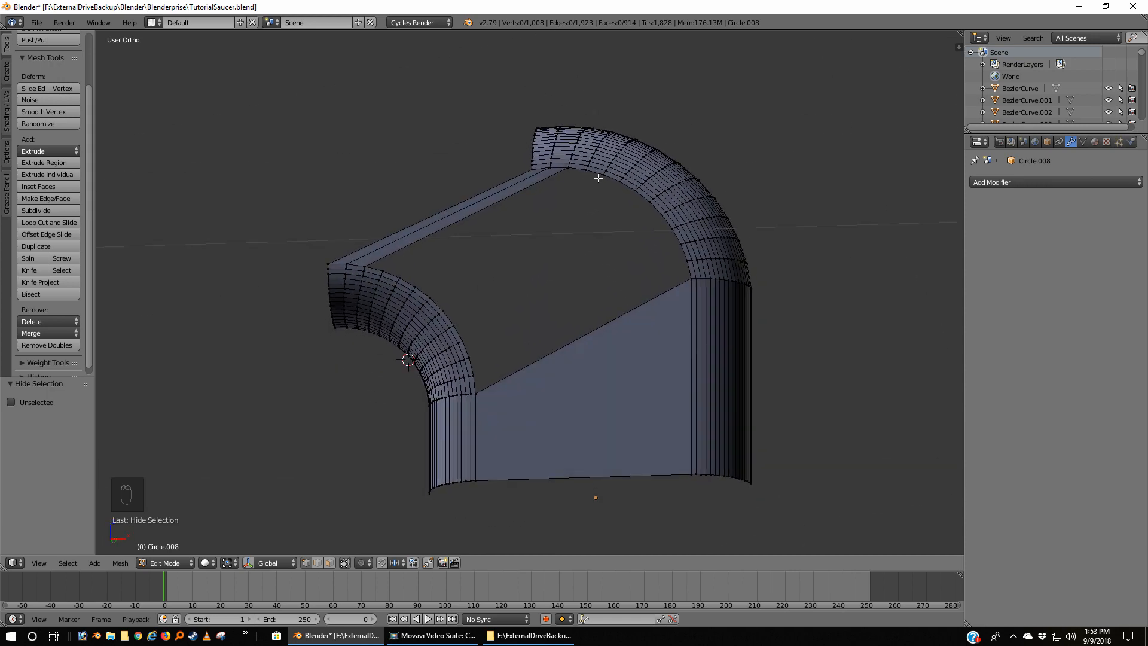
# Fill the third strip between the front and rear curves, adjoining the two existing strips
pyautogui.rightClick(364, 264)
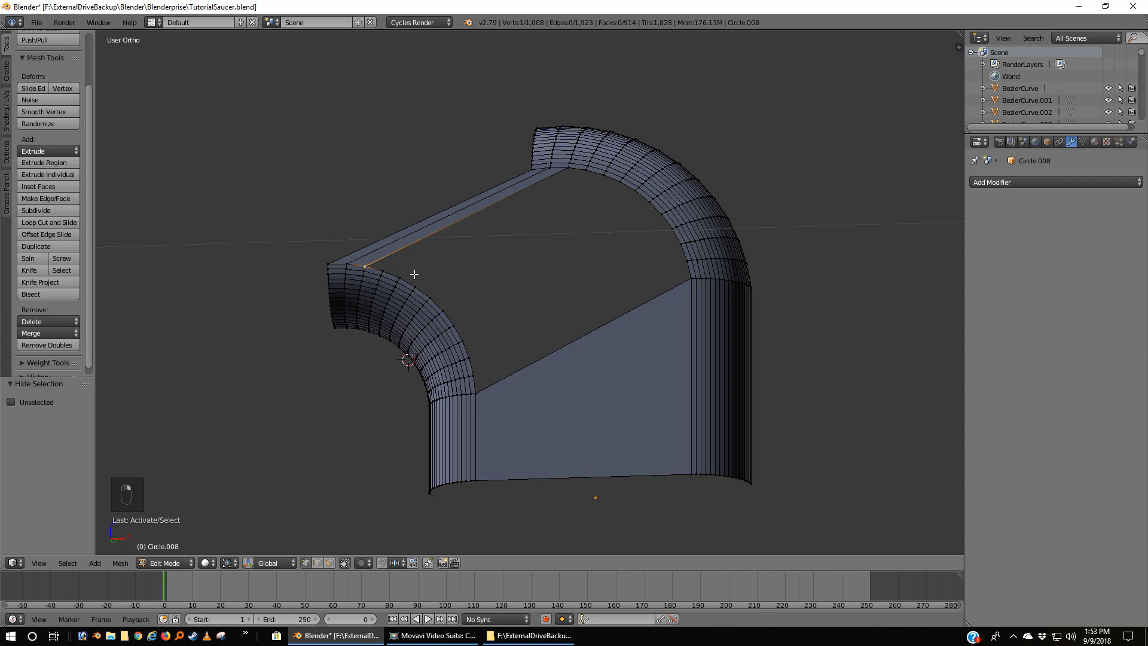
pyautogui.keyDown('shift'); pyautogui.rightClick(568, 168); pyautogui.keyUp('shift')
pyautogui.keyDown('shift'); pyautogui.rightClick(587, 170); pyautogui.keyUp('shift')
pyautogui.press('f')
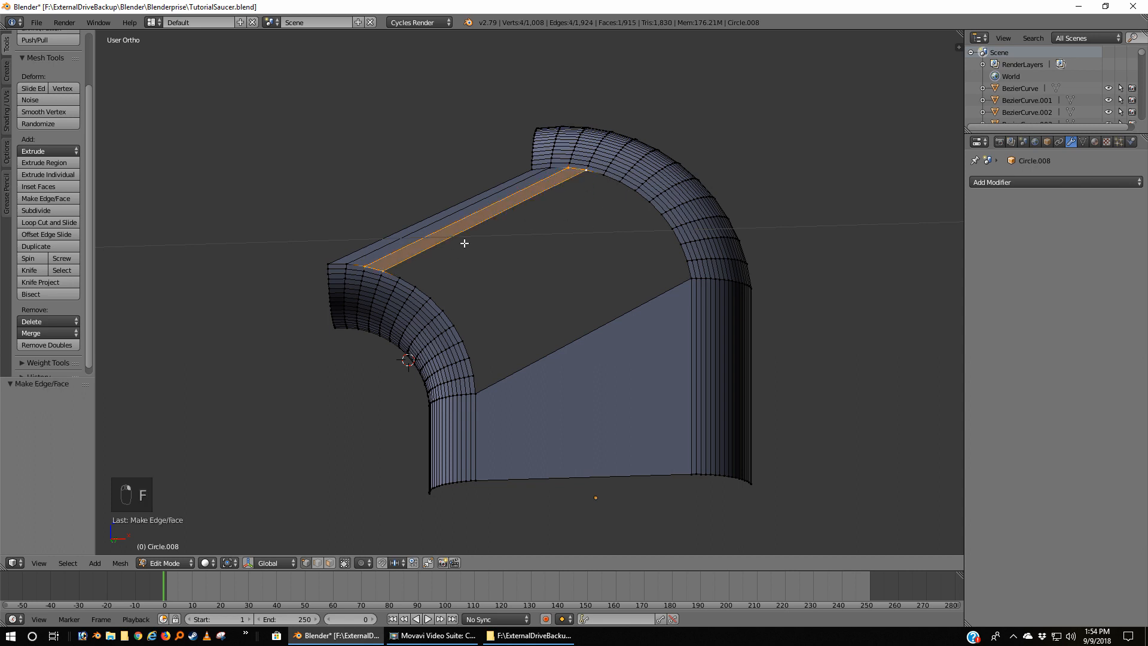
# Fill the fourth strip between the next pair of curve segments
pyautogui.rightClick(401, 264)
pyautogui.keyDown('shift'); pyautogui.rightClick(585, 172); pyautogui.keyUp('shift')
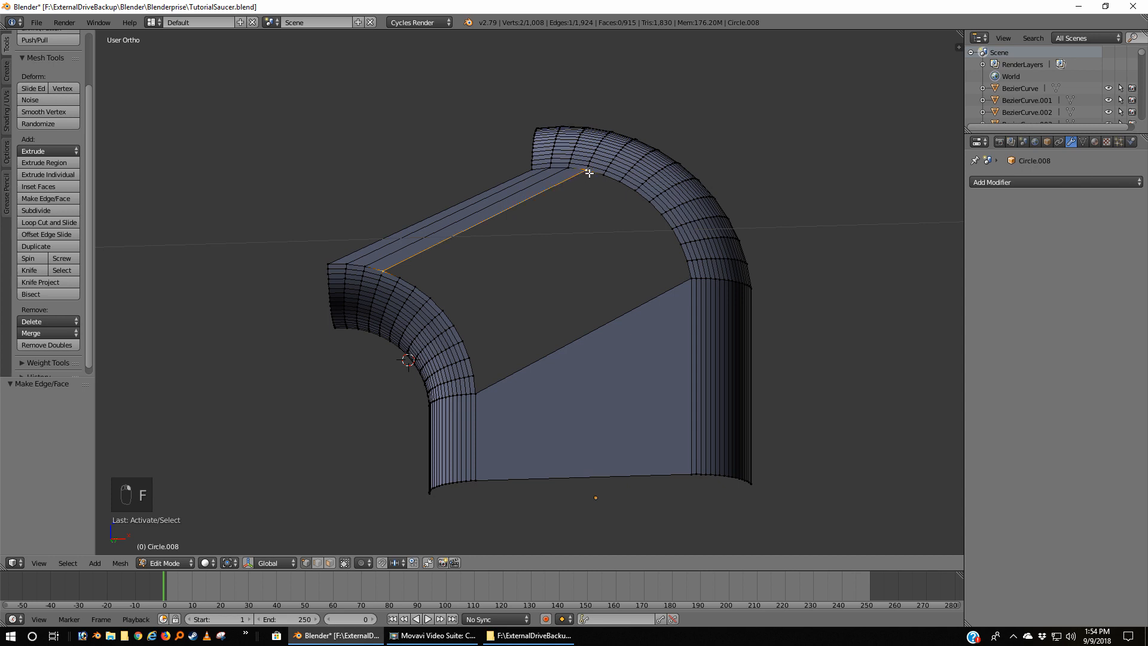
pyautogui.keyDown('shift'); pyautogui.rightClick(603, 175); pyautogui.keyUp('shift')
pyautogui.keyDown('shift'); pyautogui.rightClick(404, 274); pyautogui.keyUp('shift')
pyautogui.press('f')
# Fill the fifth strip between the front and rear curves, leaving its four corner vertices selected
pyautogui.rightClick(401, 275)
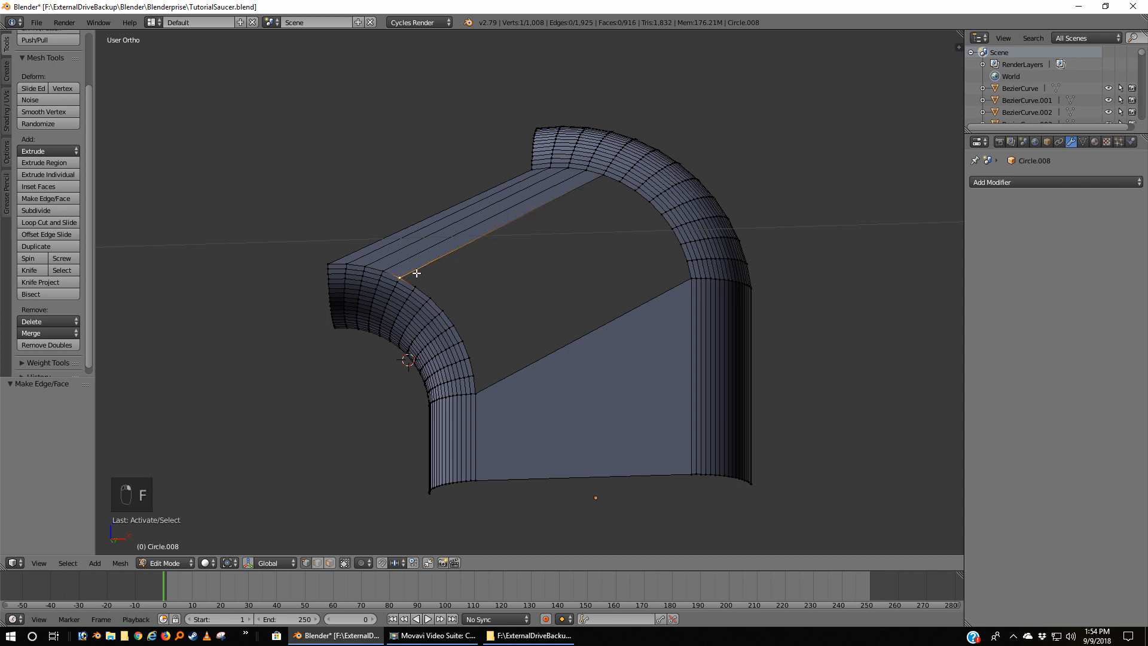
pyautogui.keyDown('shift'); pyautogui.rightClick(602, 177); pyautogui.keyUp('shift')
pyautogui.keyDown('shift'); pyautogui.rightClick(618, 183); pyautogui.keyUp('shift')
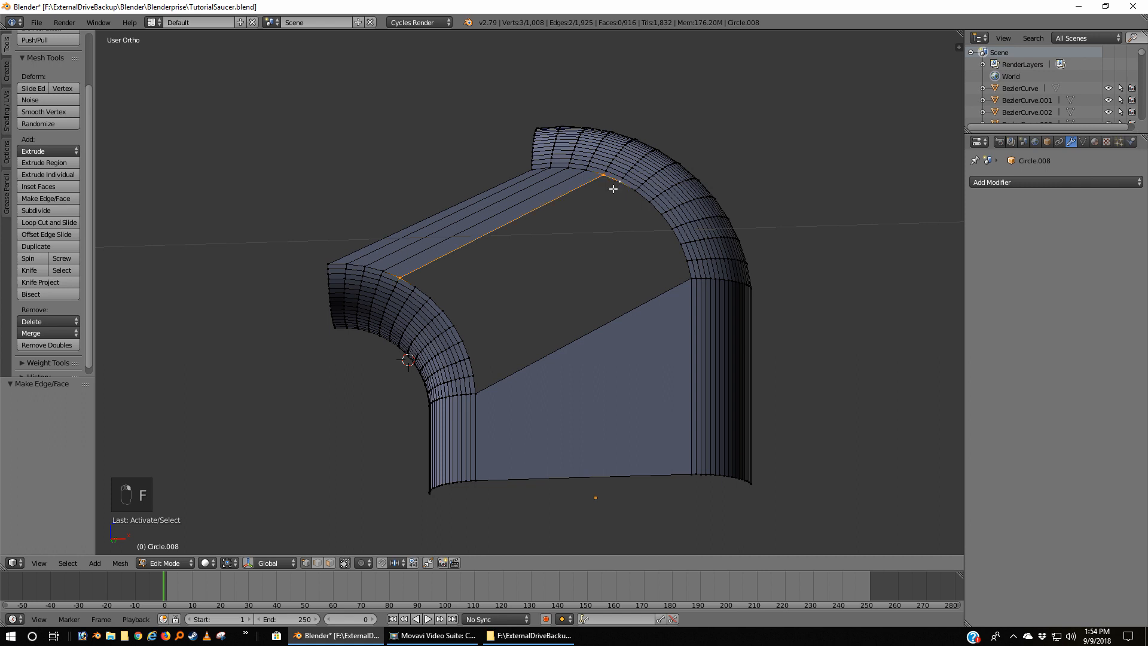
pyautogui.keyDown('shift'); pyautogui.rightClick(417, 285); pyautogui.keyUp('shift')
pyautogui.press('f')
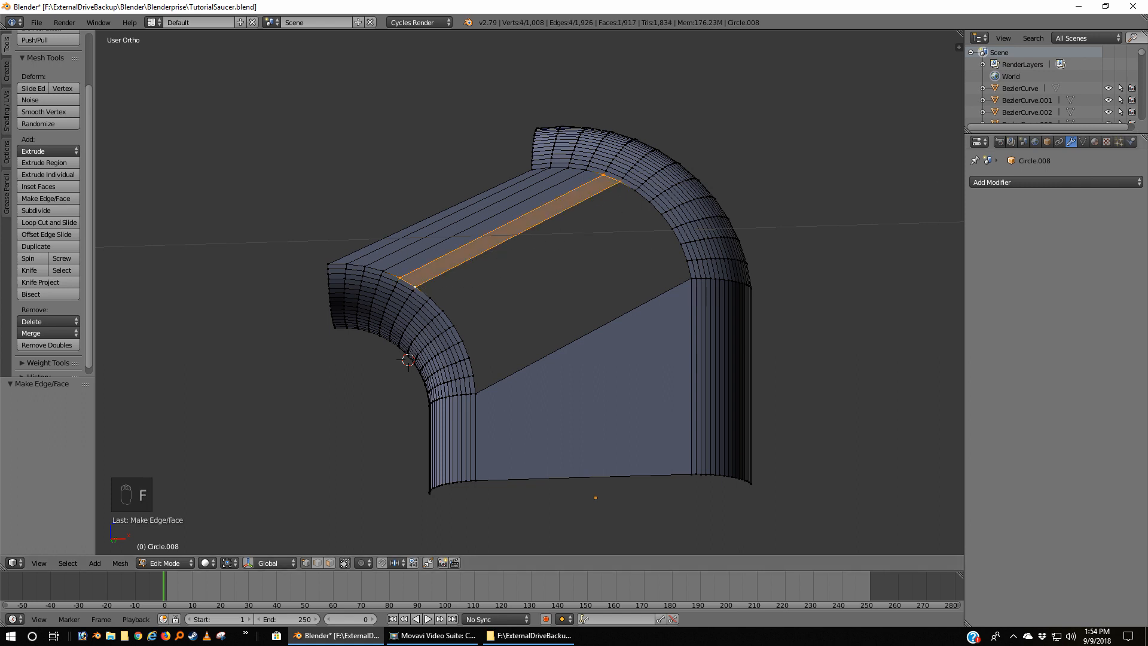
# Fill six more consecutive strips down the two curves, continuing from the selected face
pyautogui.press('f')
pyautogui.press('f')
pyautogui.press('f')
pyautogui.press('f')
pyautogui.press('f')
pyautogui.press('f')
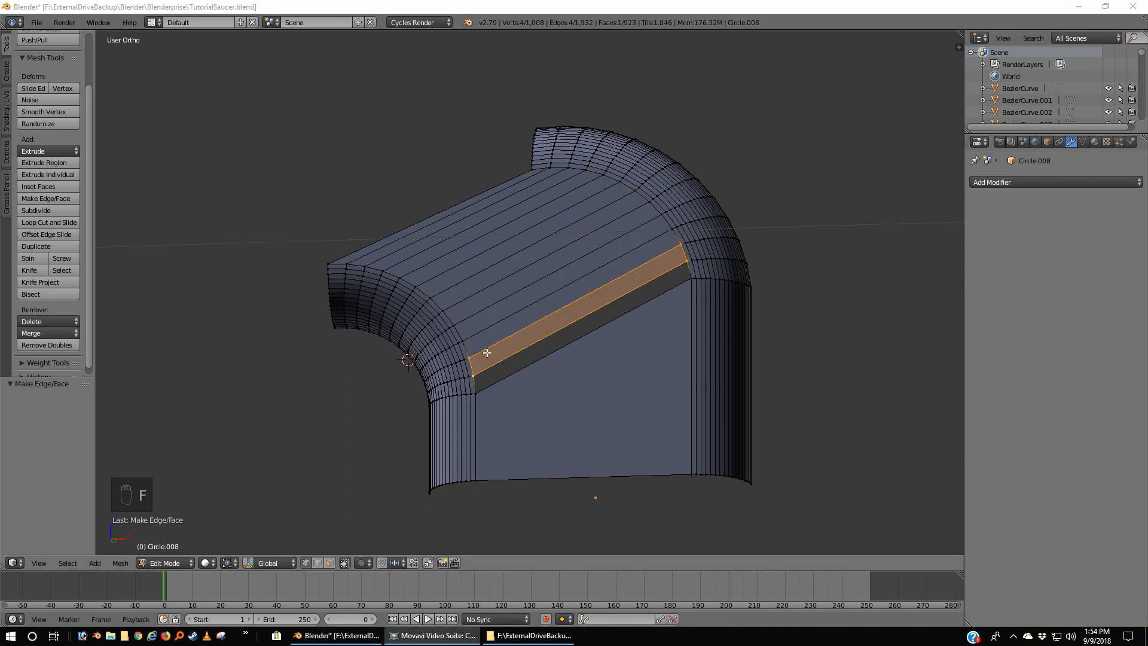
# Fill the remaining gap between the lowest strip and the flat side wall, and clear the selection
pyautogui.rightClick(475, 373)
pyautogui.keyDown('shift'); pyautogui.rightClick(687, 261); pyautogui.keyUp('shift')
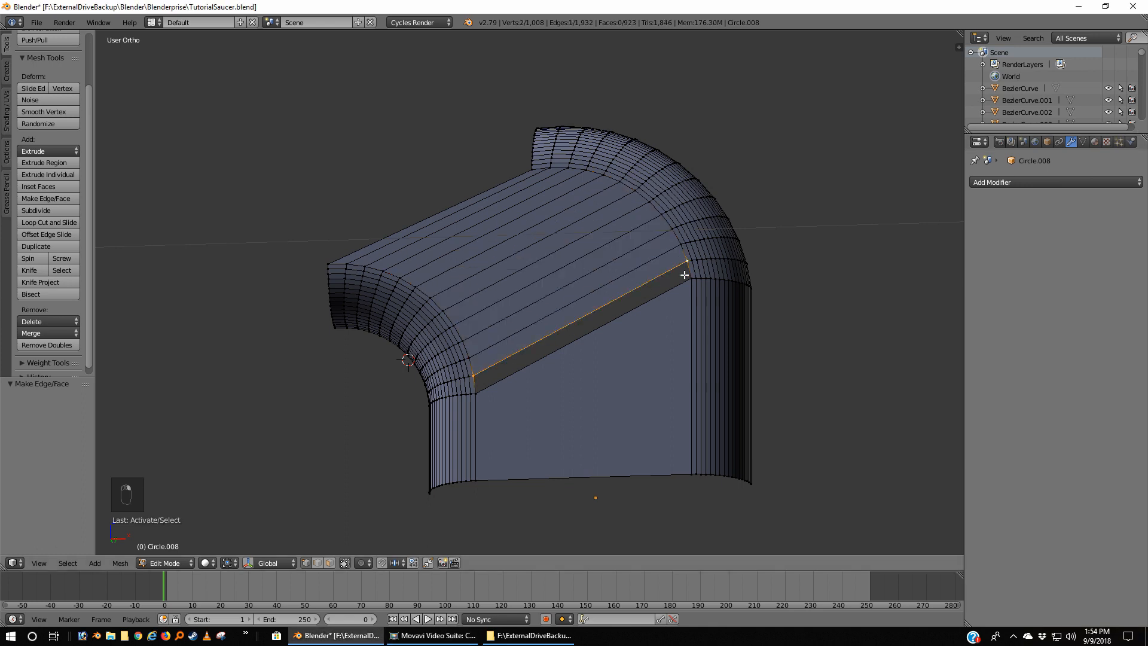
pyautogui.keyDown('shift'); pyautogui.rightClick(689, 282); pyautogui.keyUp('shift')
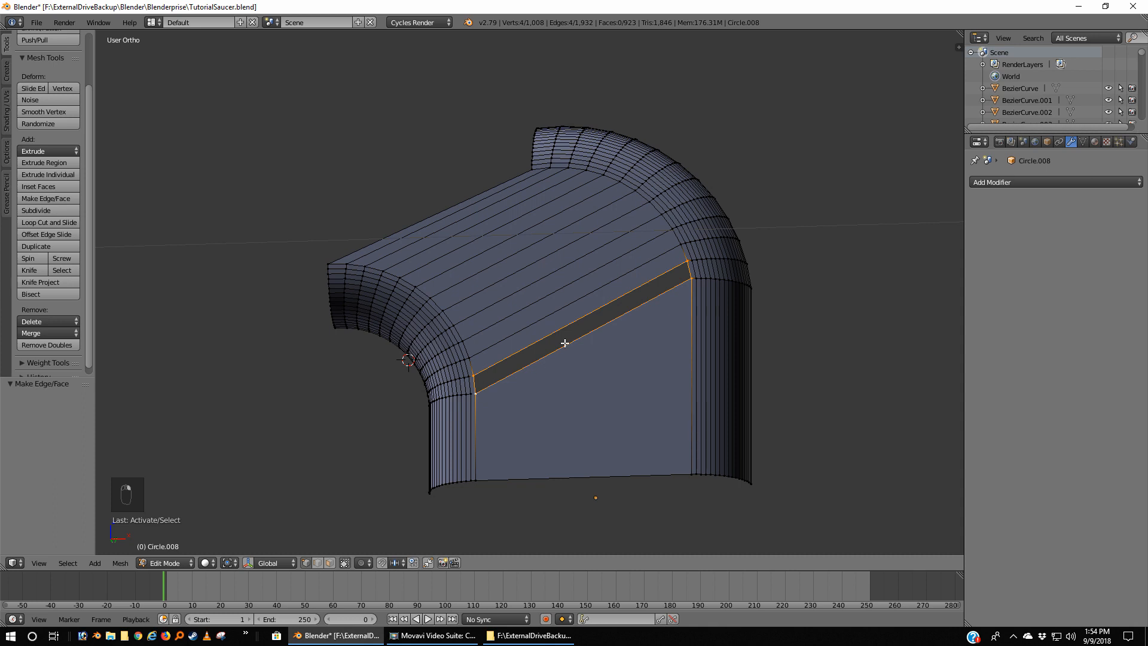
pyautogui.press('f')
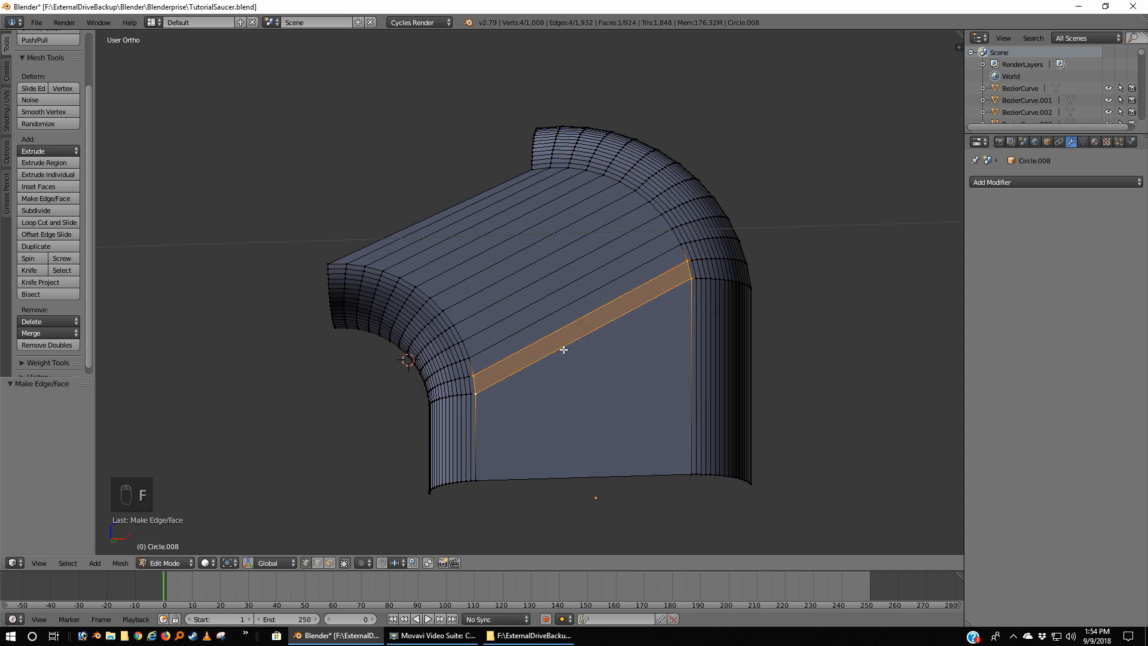
pyautogui.press('a')
# Reveal the hidden half of the mesh in the top view
pyautogui.press('KP_7')
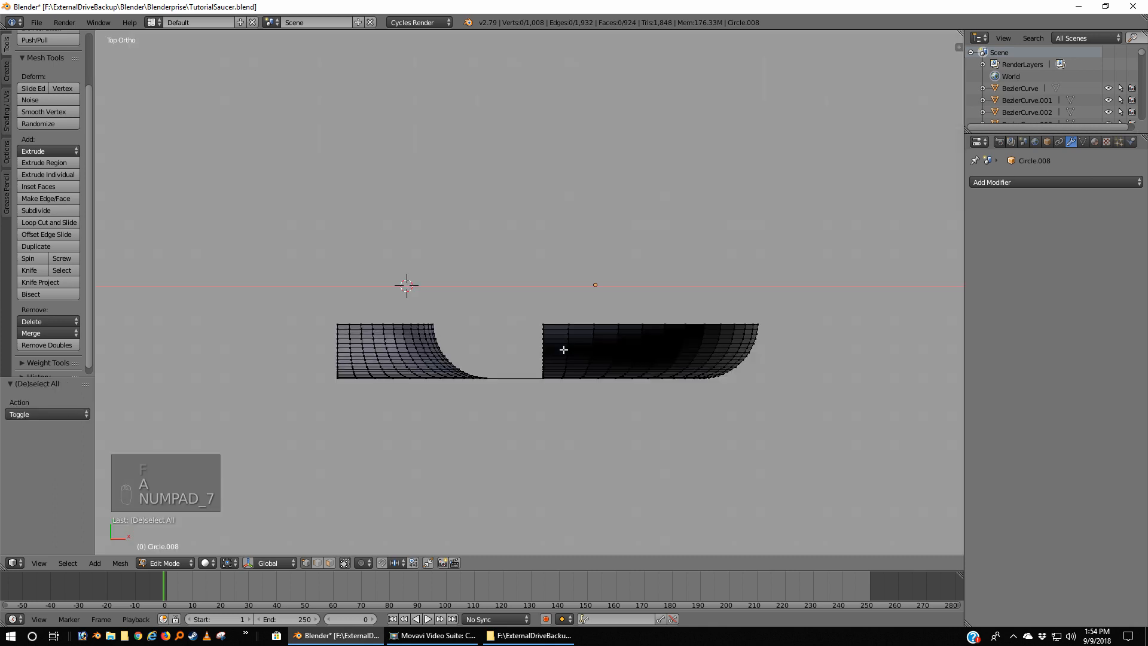
pyautogui.press('a')
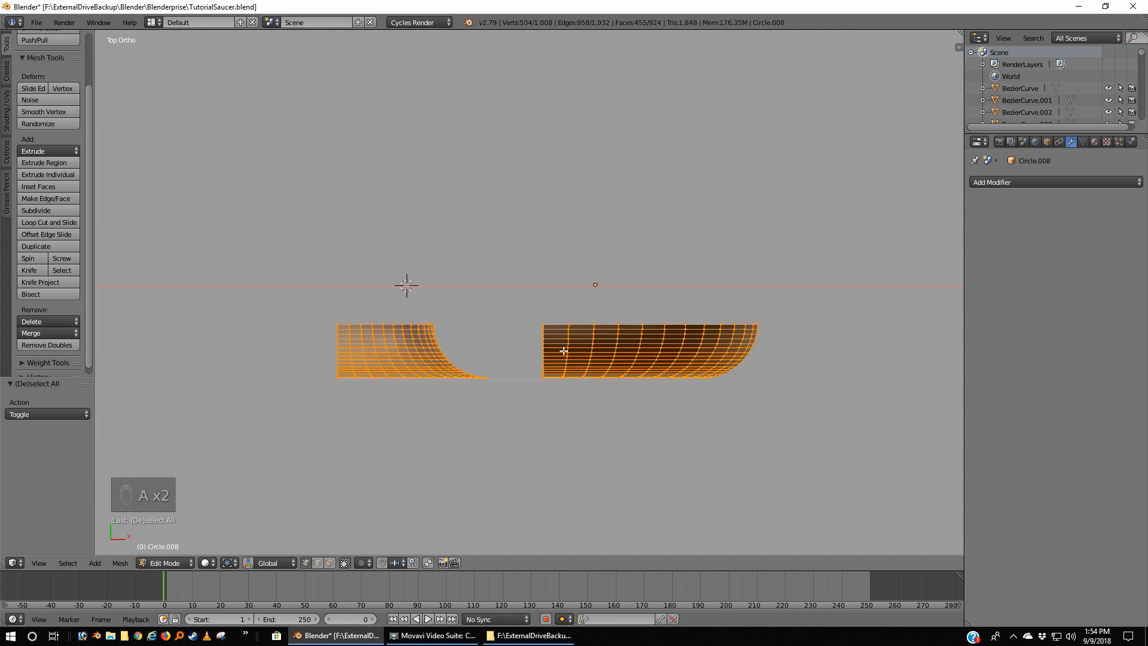
pyautogui.hotkey('ctrl', 'h')
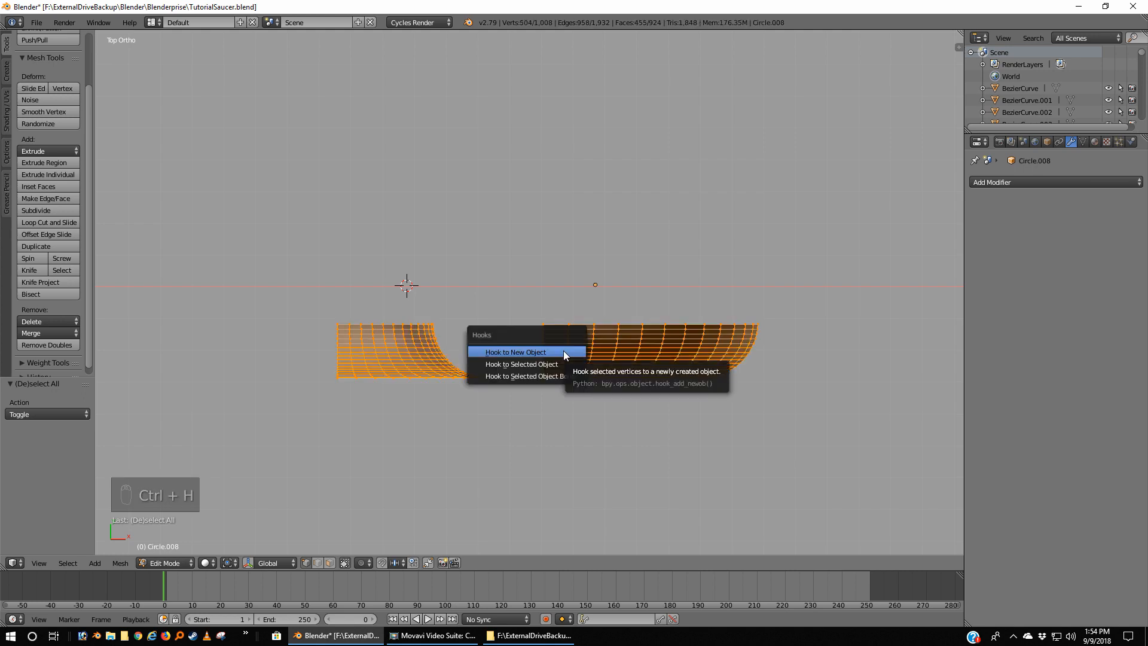
pyautogui.hotkey('alt', 'h')
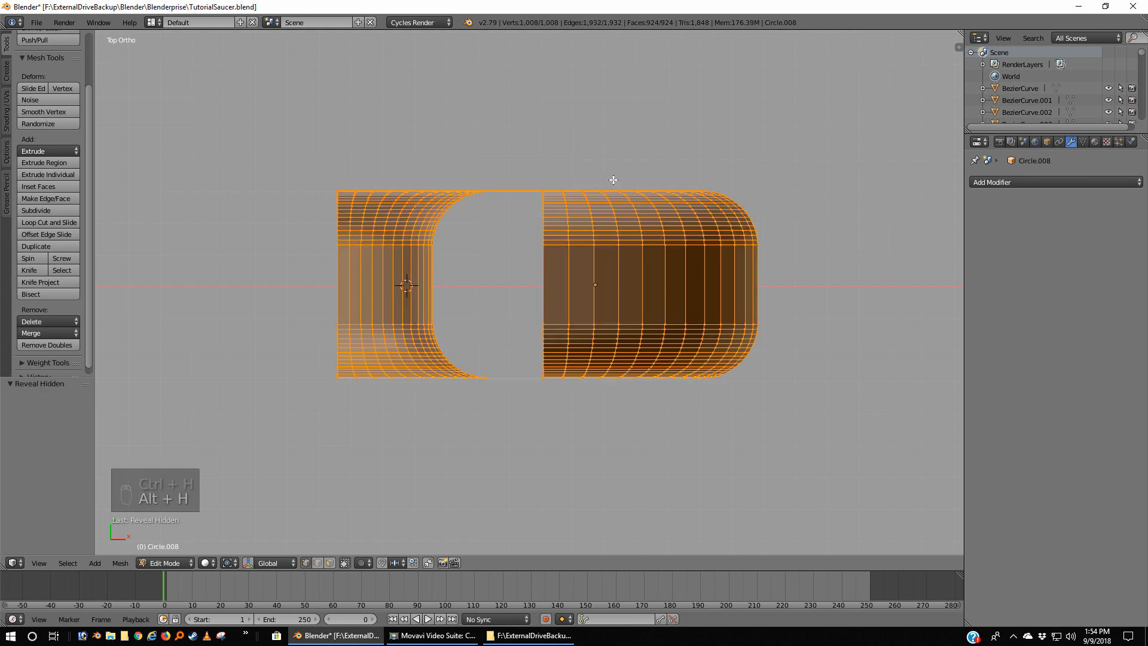
# Hide the completed negative-Y half of the mesh, selecting through it in wireframe, and show the remaining half in solid shading
pyautogui.press('z')
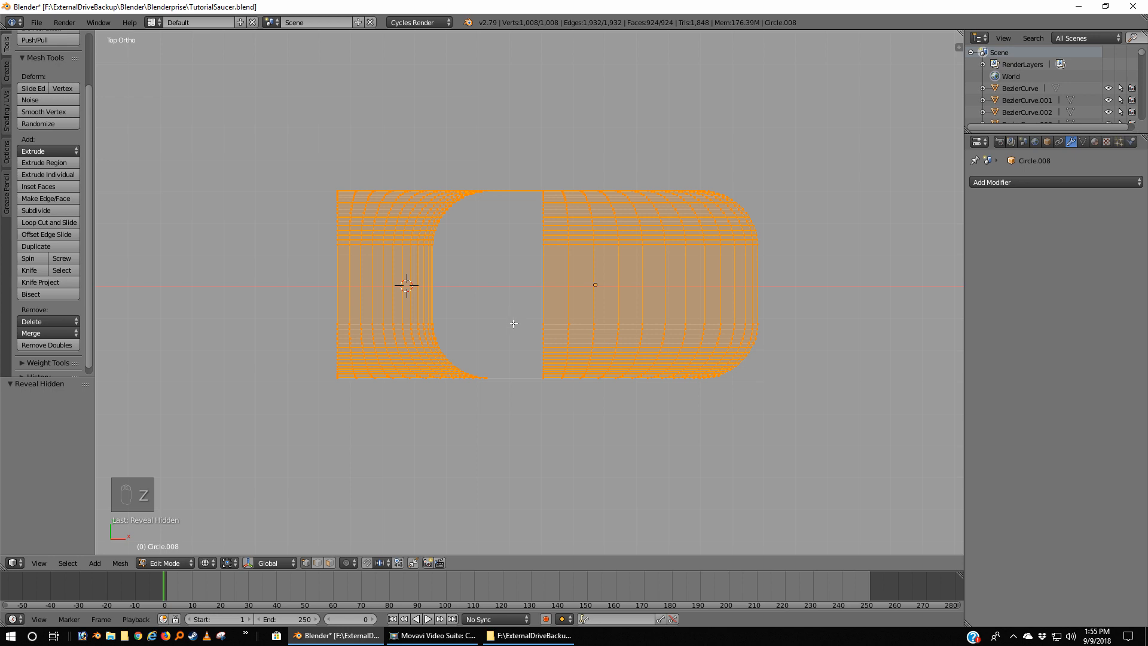
pyautogui.press('a')
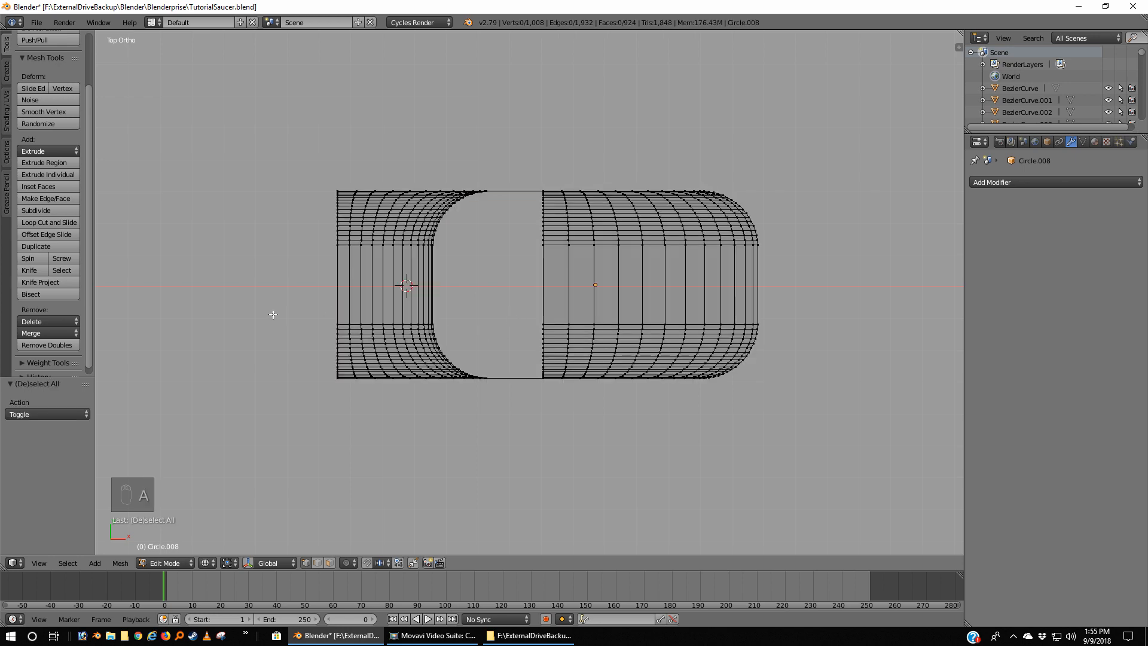
pyautogui.press('b')
pyautogui.moveTo(261, 297); pyautogui.dragTo(816, 430)
pyautogui.press('h')
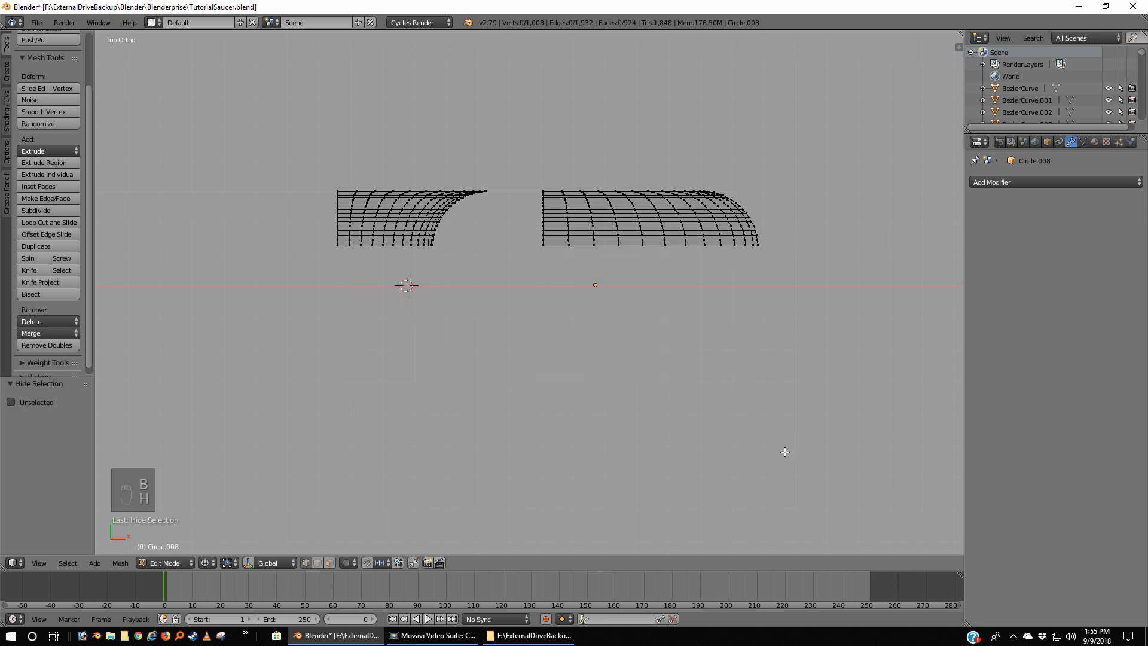
pyautogui.moveTo(663, 451); pyautogui.dragTo(738, 412, button='middle')
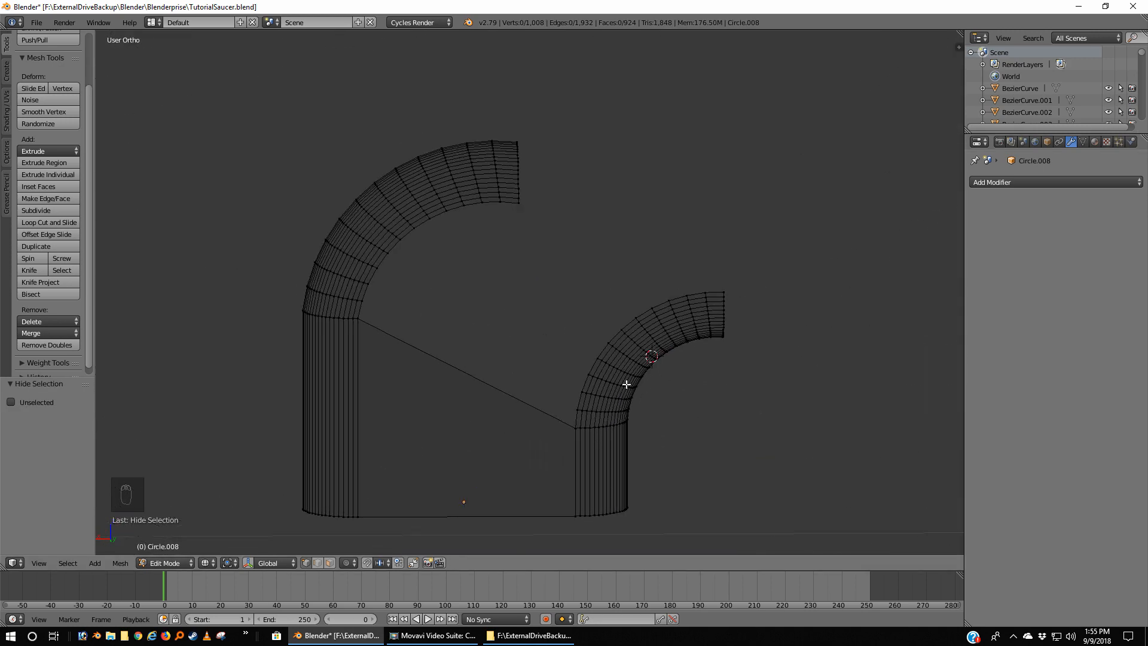
pyautogui.press('z')
# Select the vertex where the larger curve's inner edge meets the flat side wall, as a corner for a strip face
pyautogui.rightClick(366, 312)
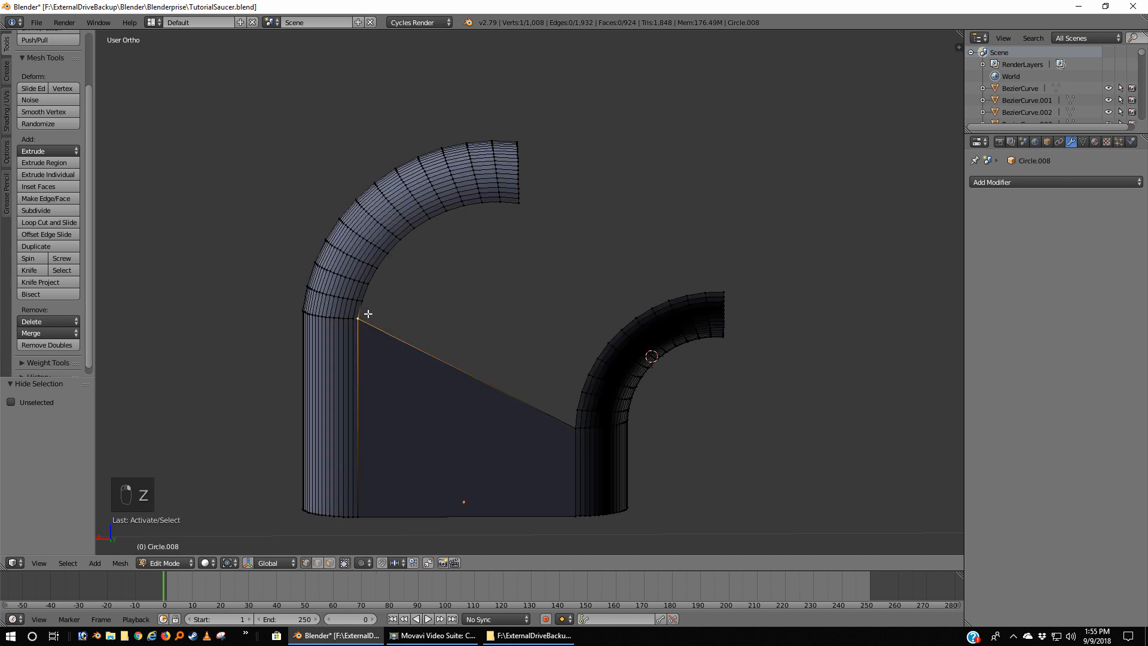
# Fill the gap between the inner edges of the two curved corners with consecutive faces up to the open ends, then deselect everything
pyautogui.keyDown('shift'); pyautogui.rightClick(568, 419); pyautogui.keyUp('shift')
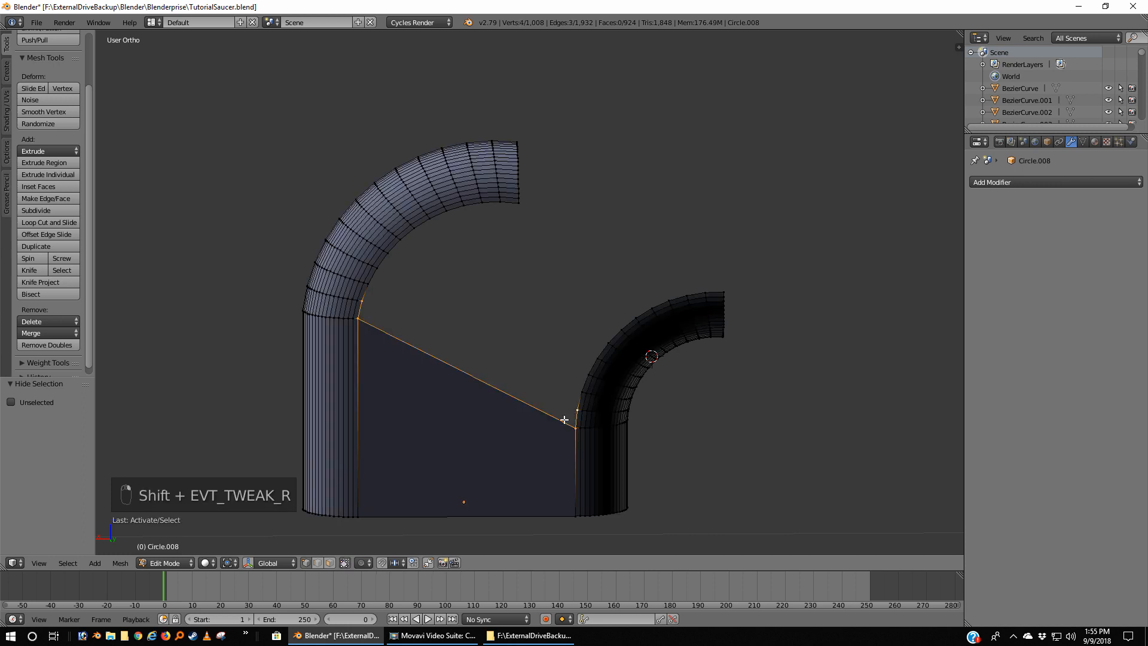
pyautogui.press('f')
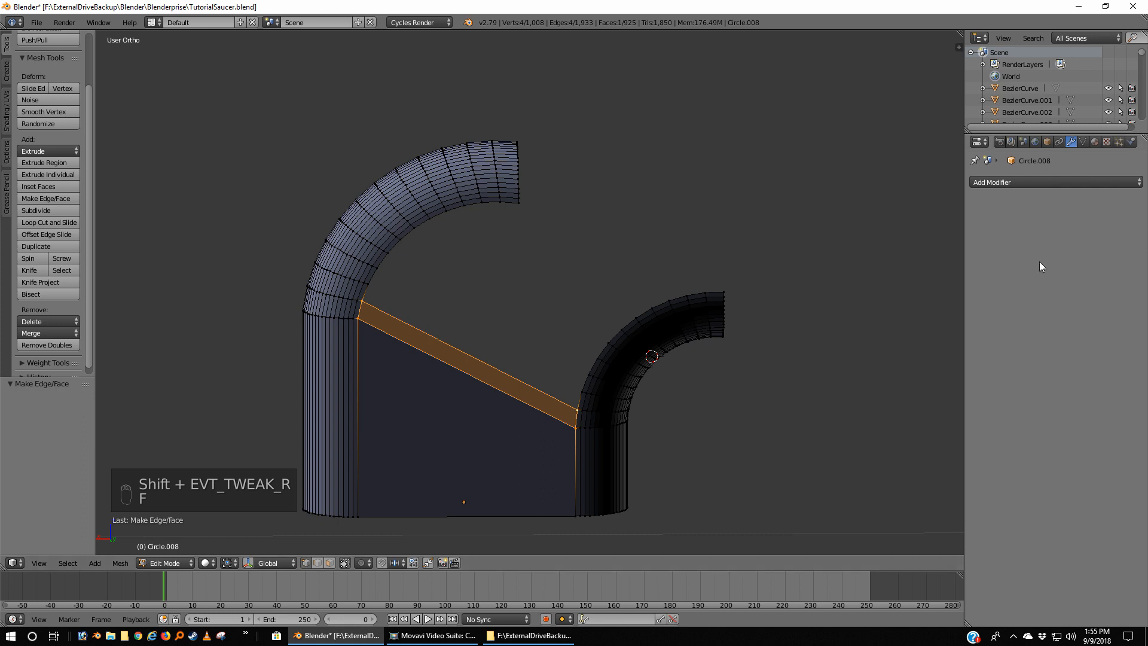
pyautogui.press('f')
pyautogui.press('f')
pyautogui.press('f')
pyautogui.press('f')
pyautogui.press('f')
pyautogui.press('f')
pyautogui.press('f')
pyautogui.press('f')
pyautogui.press('f')
pyautogui.press('f')
pyautogui.press('f')
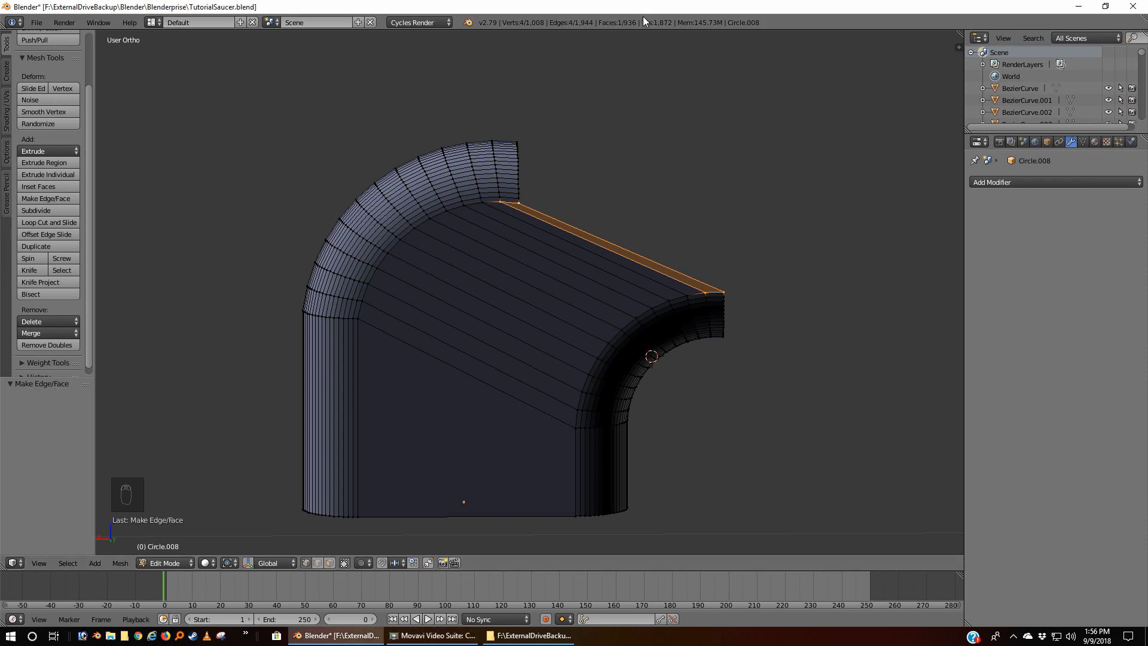
pyautogui.press('a')
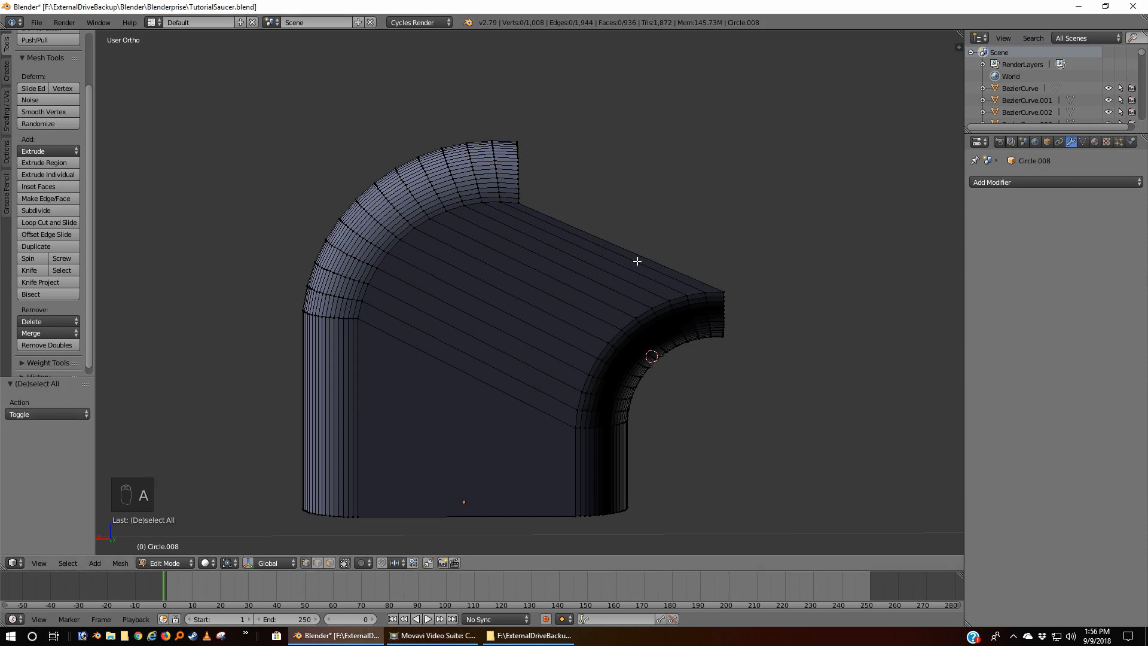
# Reveal the hidden half of the mesh, compare the whole shape with the front blueprint and clear the selection
pyautogui.press('KP_7')
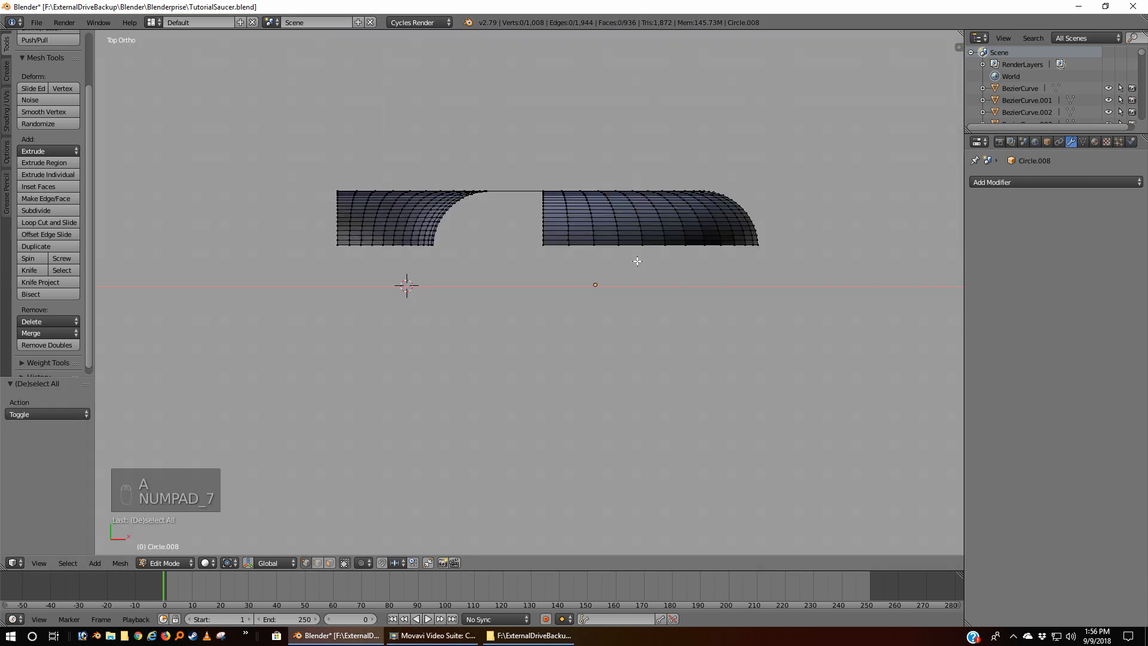
pyautogui.press('a')
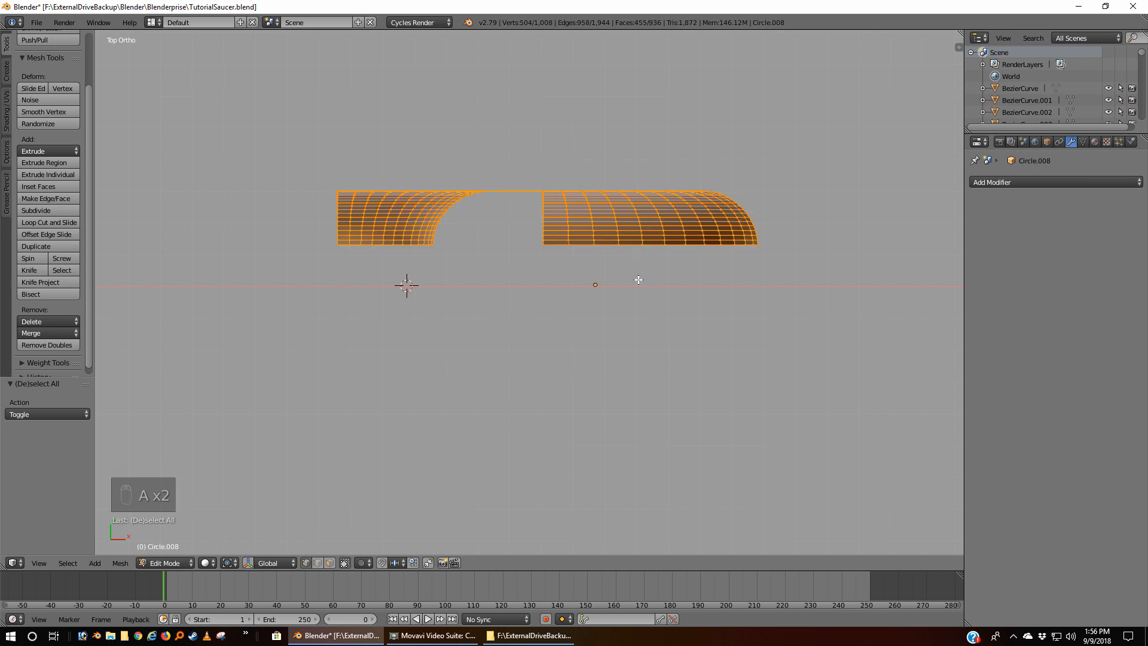
pyautogui.hotkey('alt', 'h')
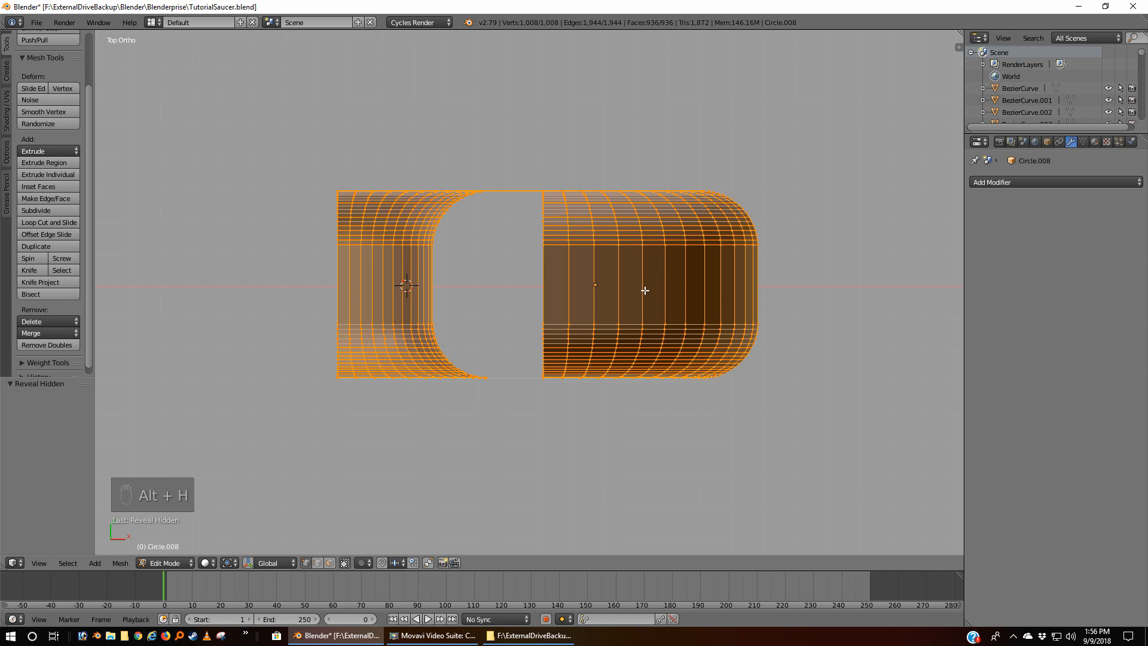
pyautogui.press('KP_1')
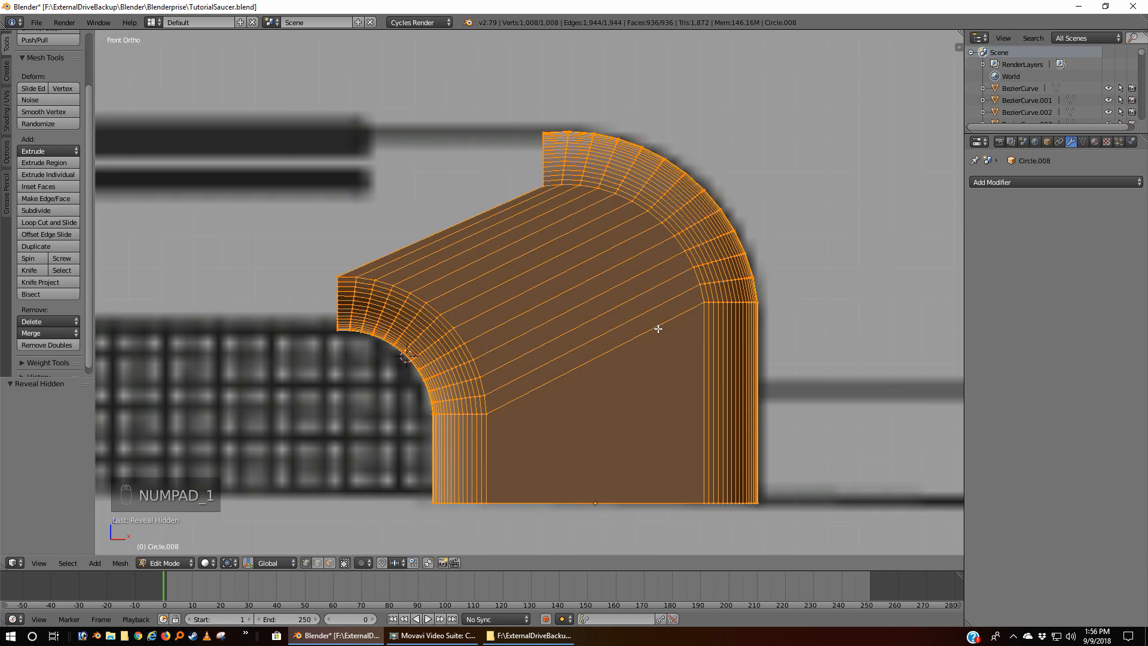
pyautogui.press('z')
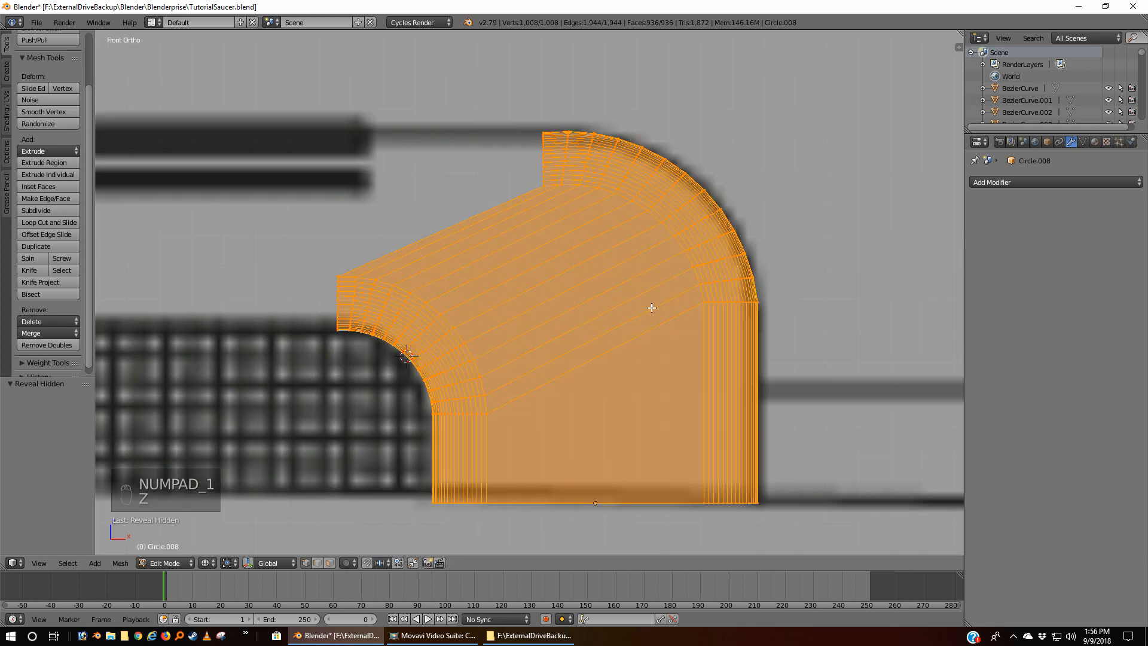
pyautogui.press('z')
pyautogui.press('a')
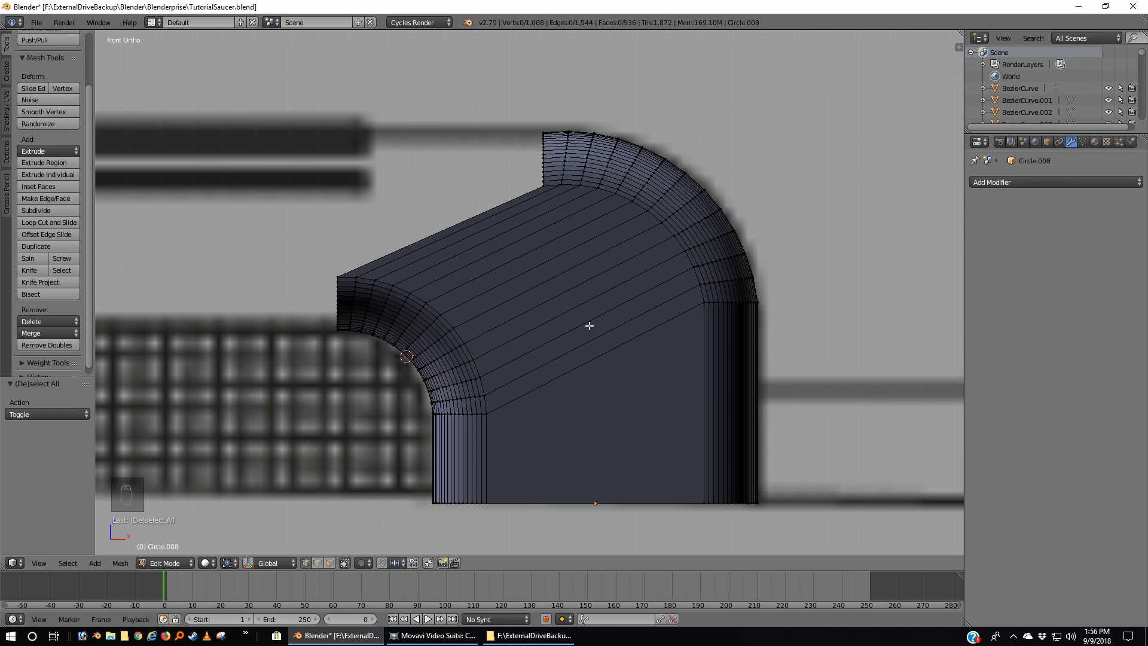
# Select the edge loop around the upper open end and extrude it about 0.078 along negative X
pyautogui.moveTo(586, 326); pyautogui.dragTo(562, 269, button='middle')
pyautogui.rightClick(346, 228)
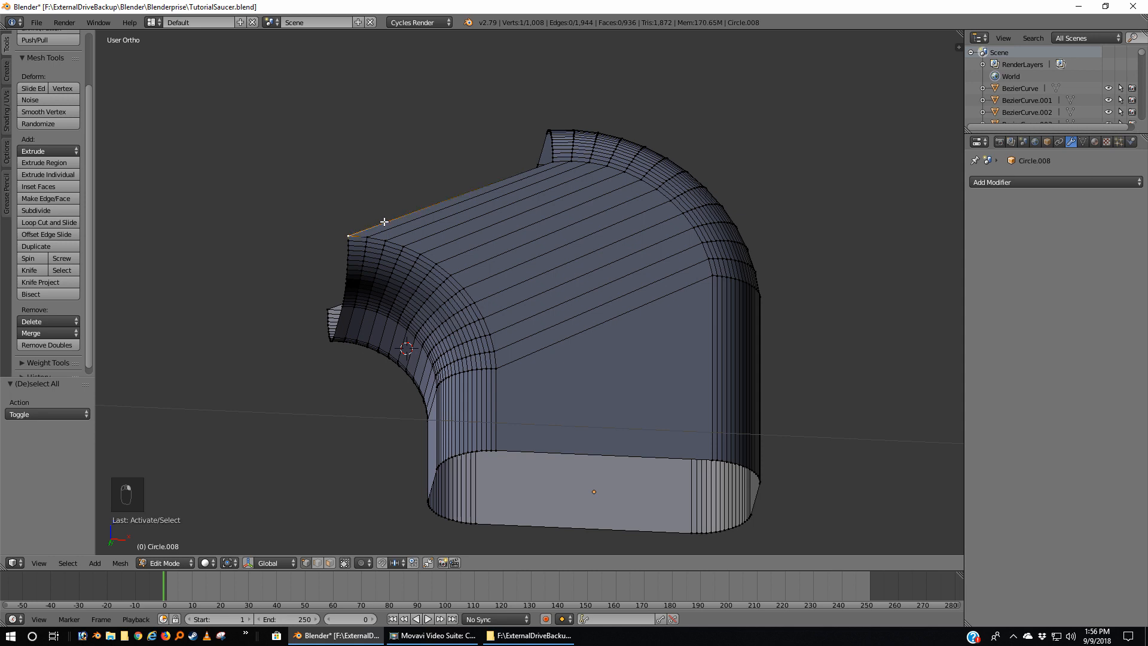
pyautogui.keyDown('alt'); pyautogui.click(547, 165); pyautogui.keyUp('alt')
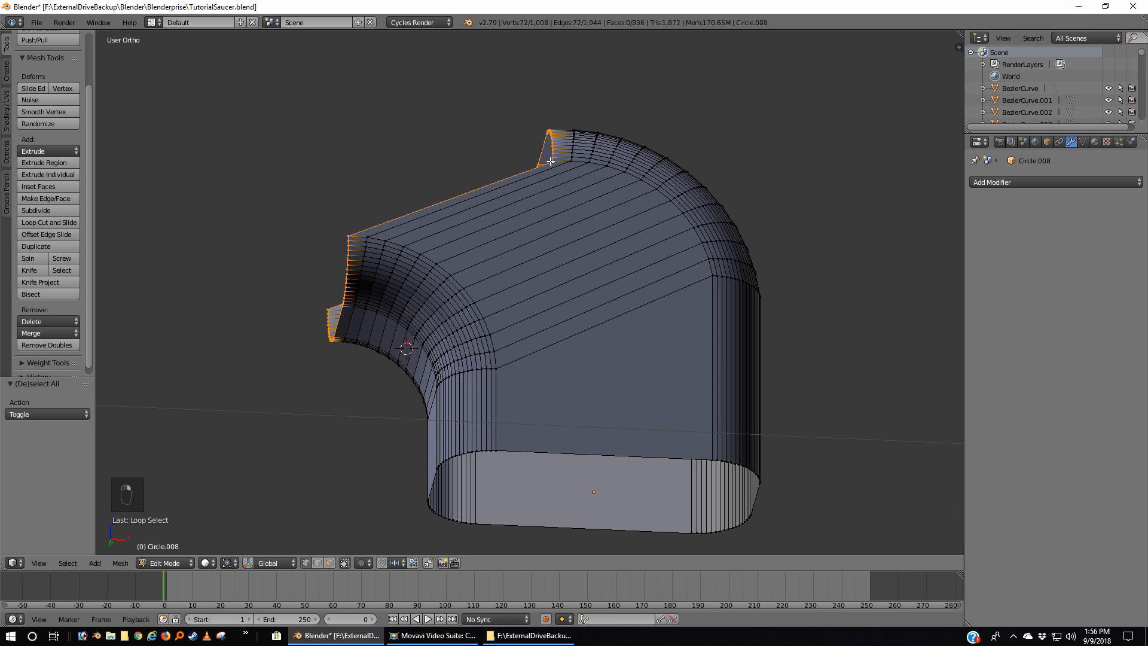
pyautogui.moveTo(548, 166); pyautogui.dragTo(470, 164, button='middle')
pyautogui.press('KP_1')
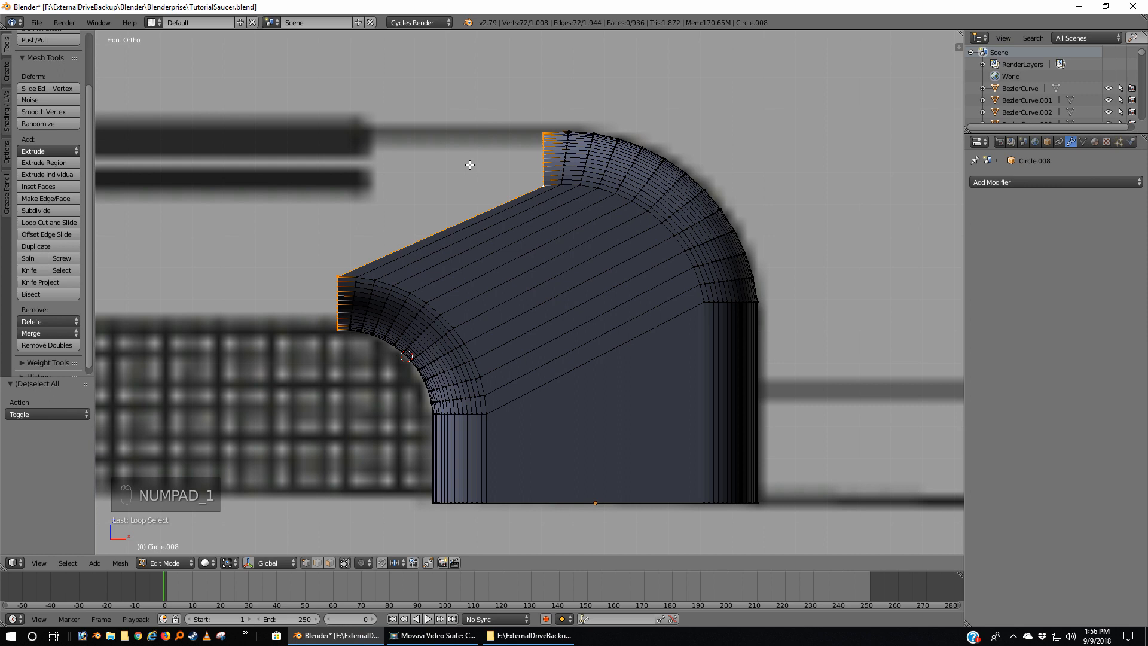
pyautogui.press('e')
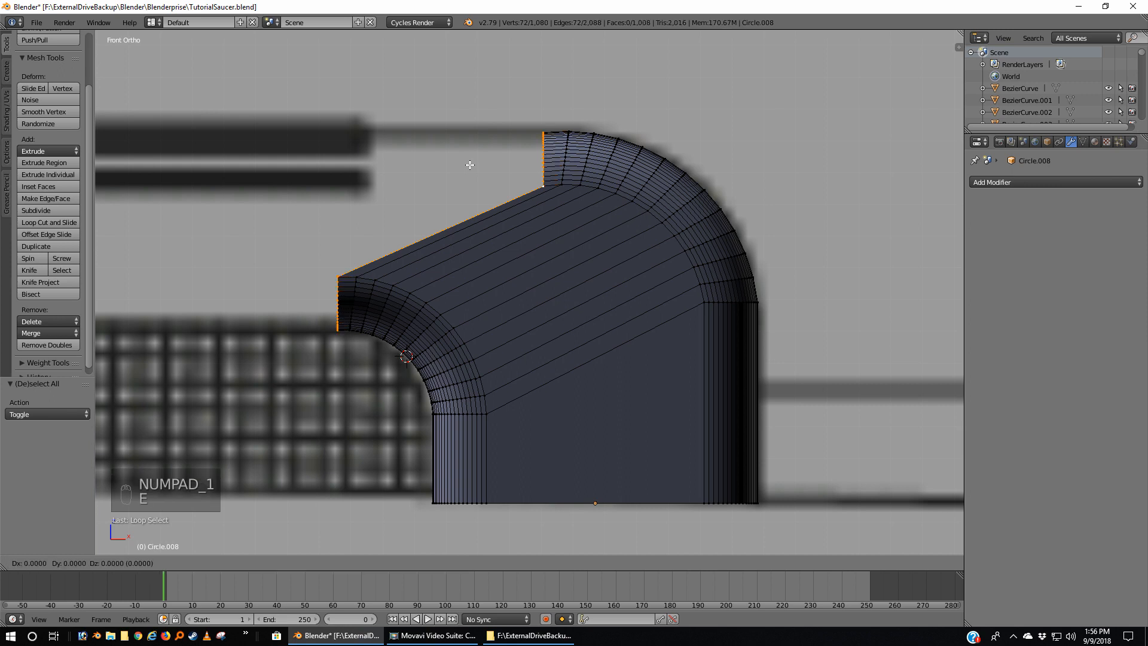
pyautogui.press('x')
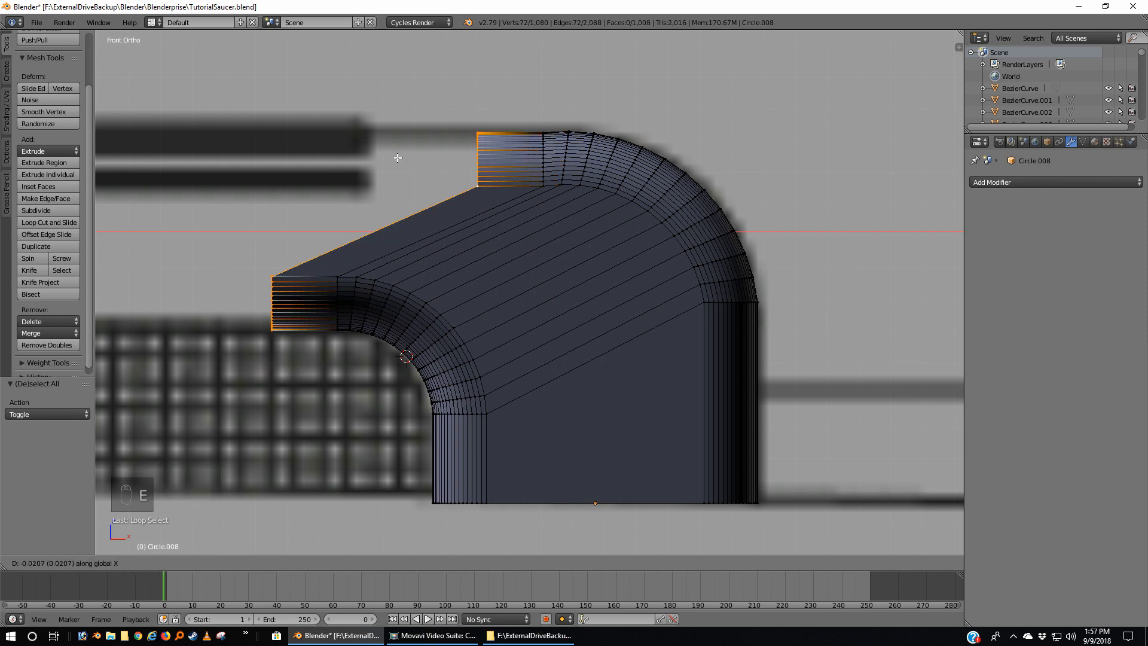
pyautogui.click(221, 166)
# Flatten the slanted extruded end loop by scaling it to 0 along X
pyautogui.scroll(-1, 219, 212)
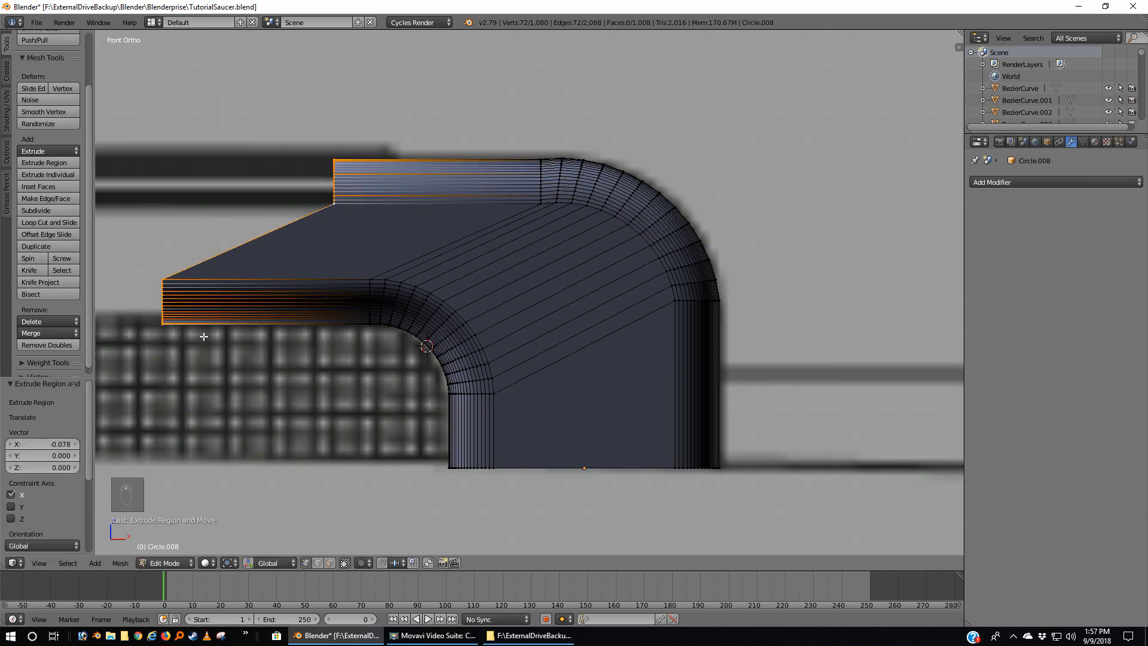
pyautogui.keyDown('shift'); pyautogui.moveTo(243, 310); pyautogui.dragTo(411, 312, button='middle'); pyautogui.keyUp('shift')
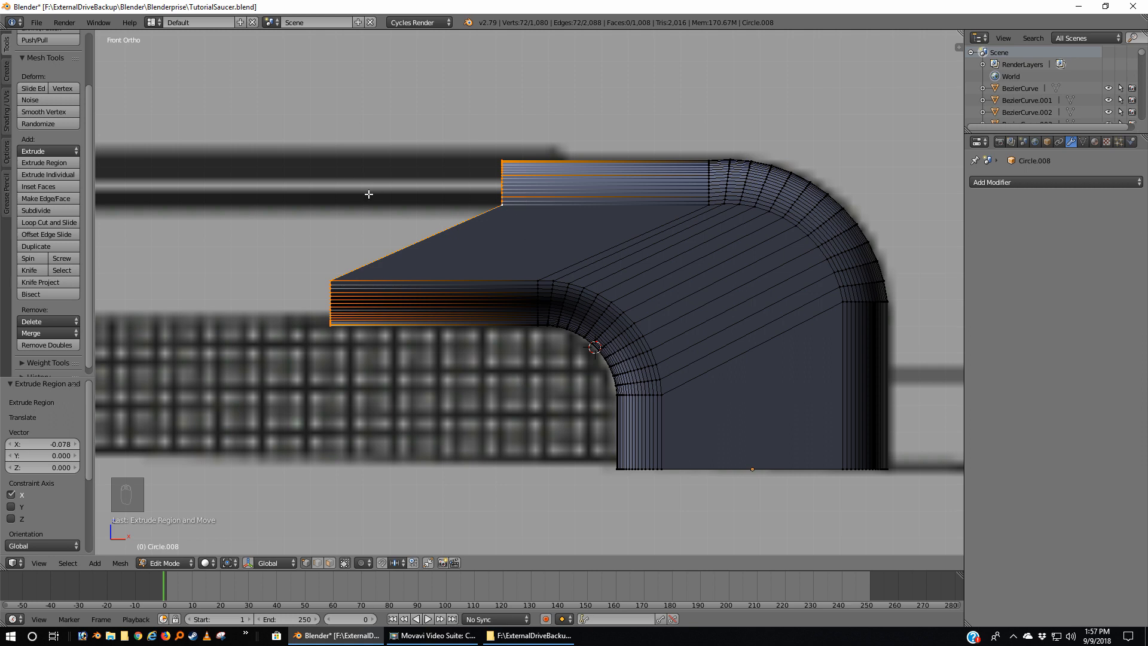
pyautogui.press('s')
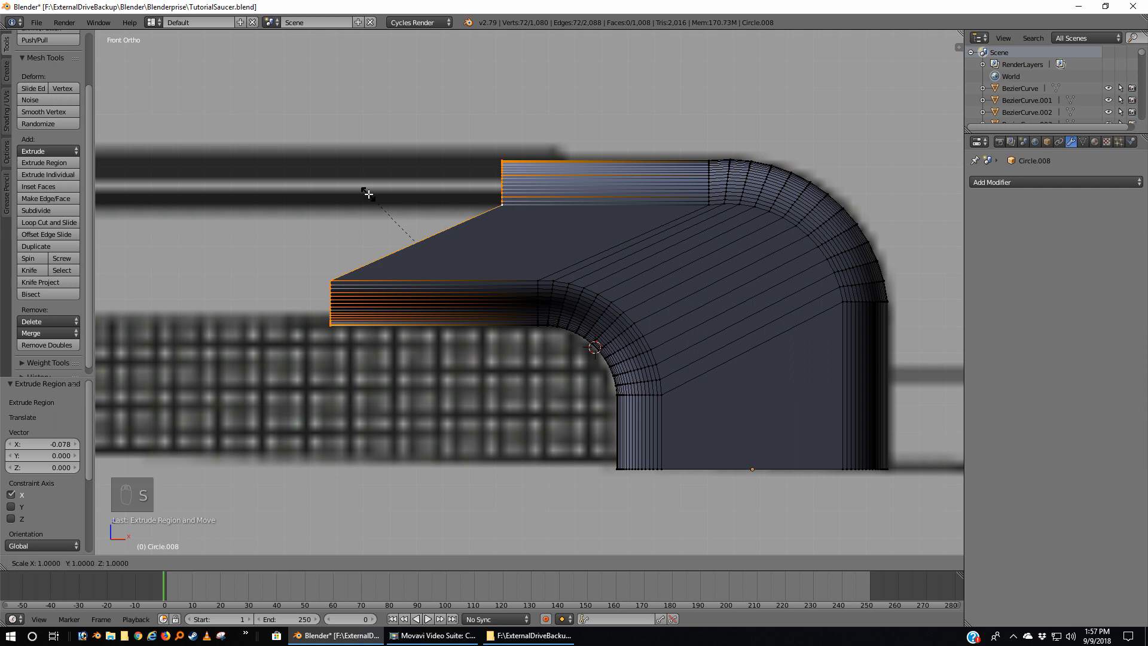
pyautogui.press('x')
pyautogui.write('0')
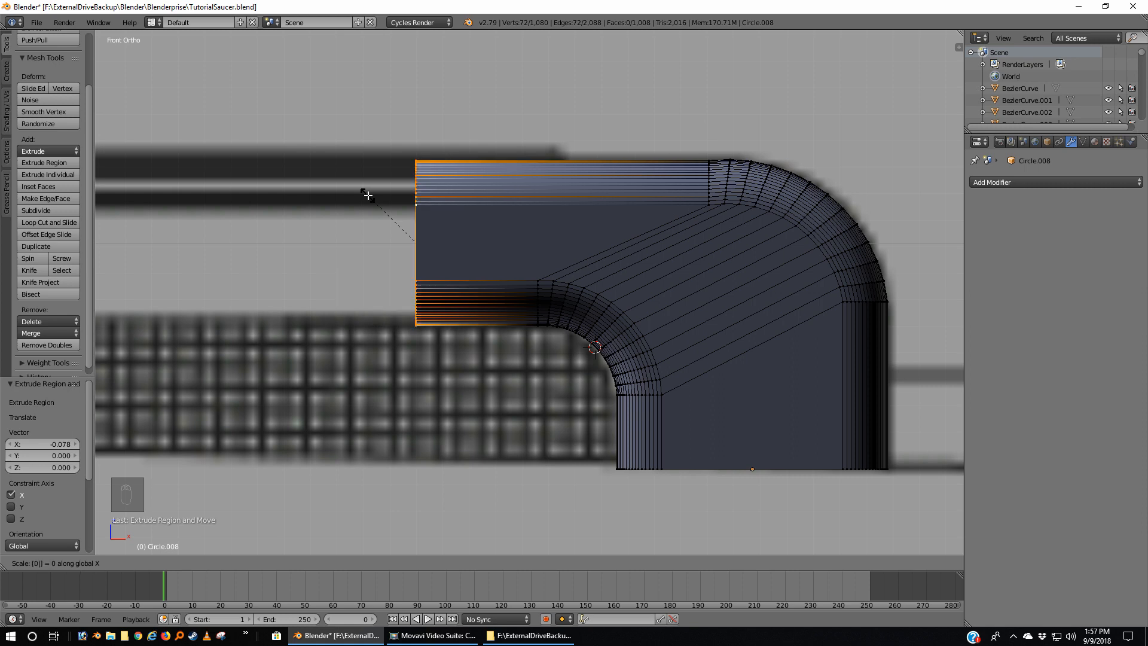
pyautogui.press('Return')
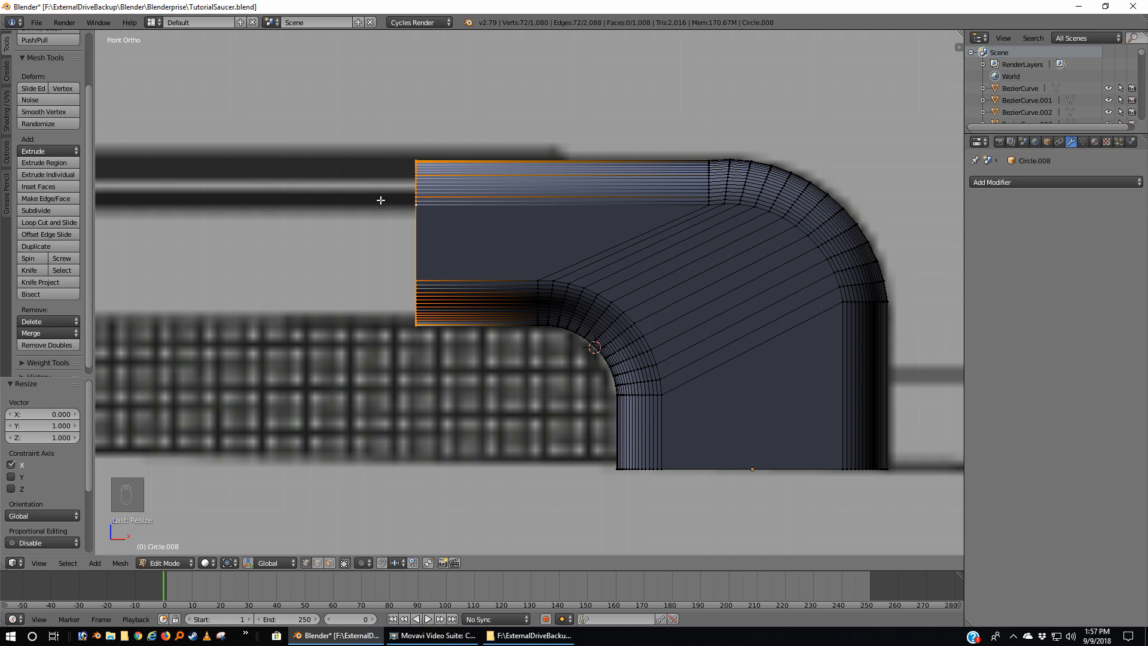
# Apply smooth shading to the elbow-shaped object in Object Mode and inspect it from several angles
pyautogui.press('Tab')
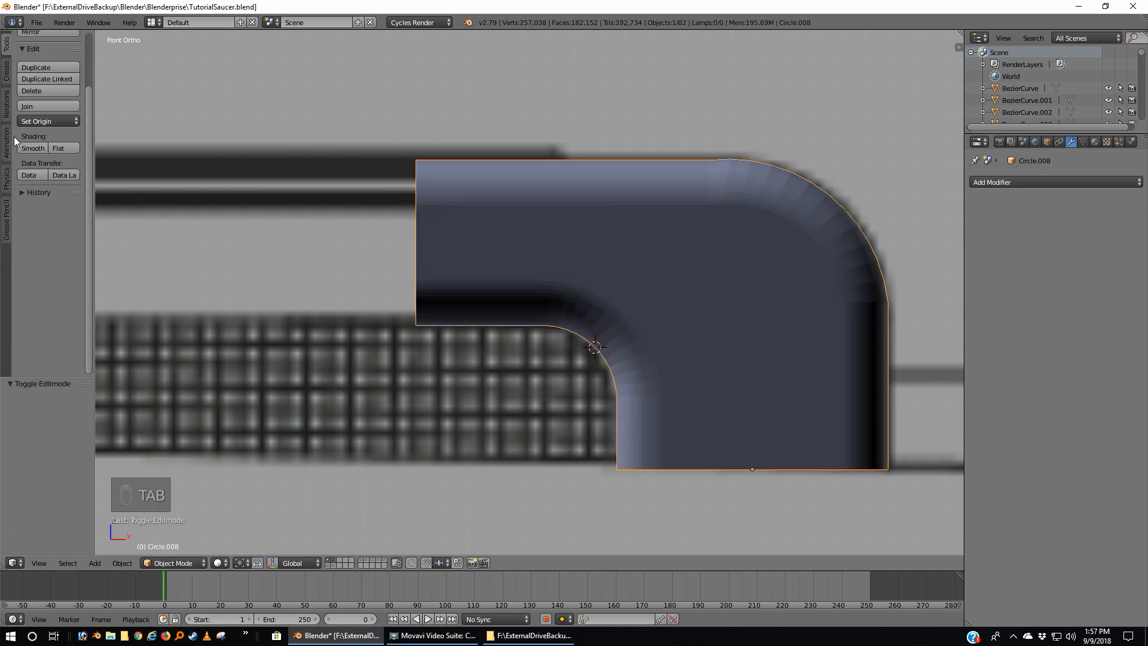
pyautogui.click(37, 150)
pyautogui.scroll(-8, 409, 207)
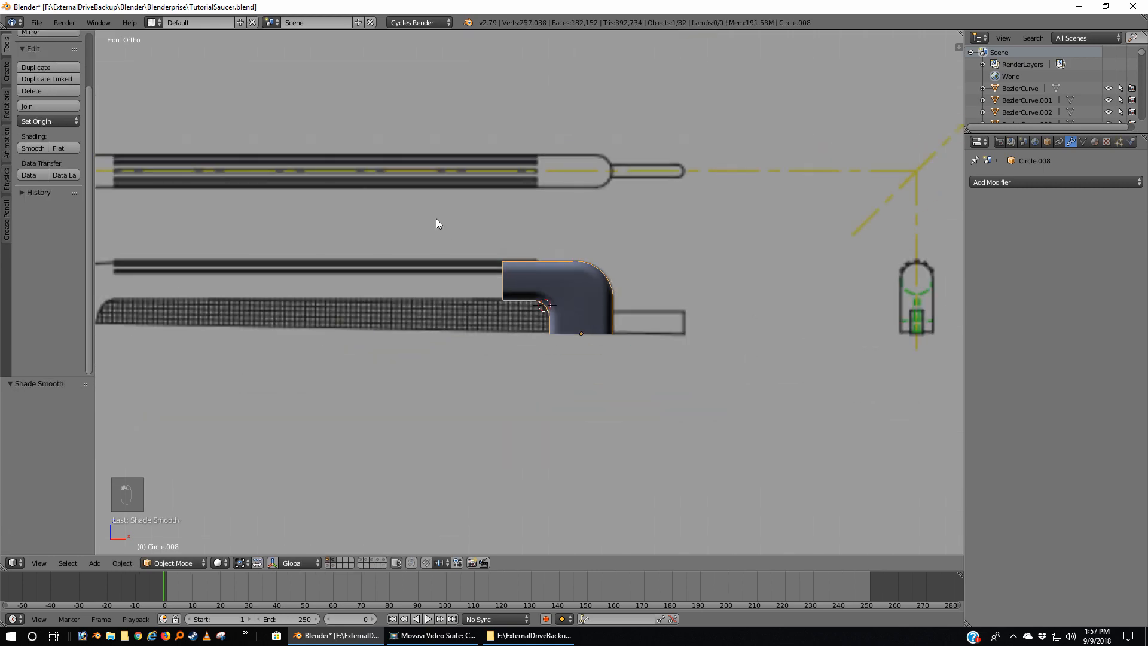
pyautogui.moveTo(436, 218); pyautogui.dragTo(474, 329, button='middle')
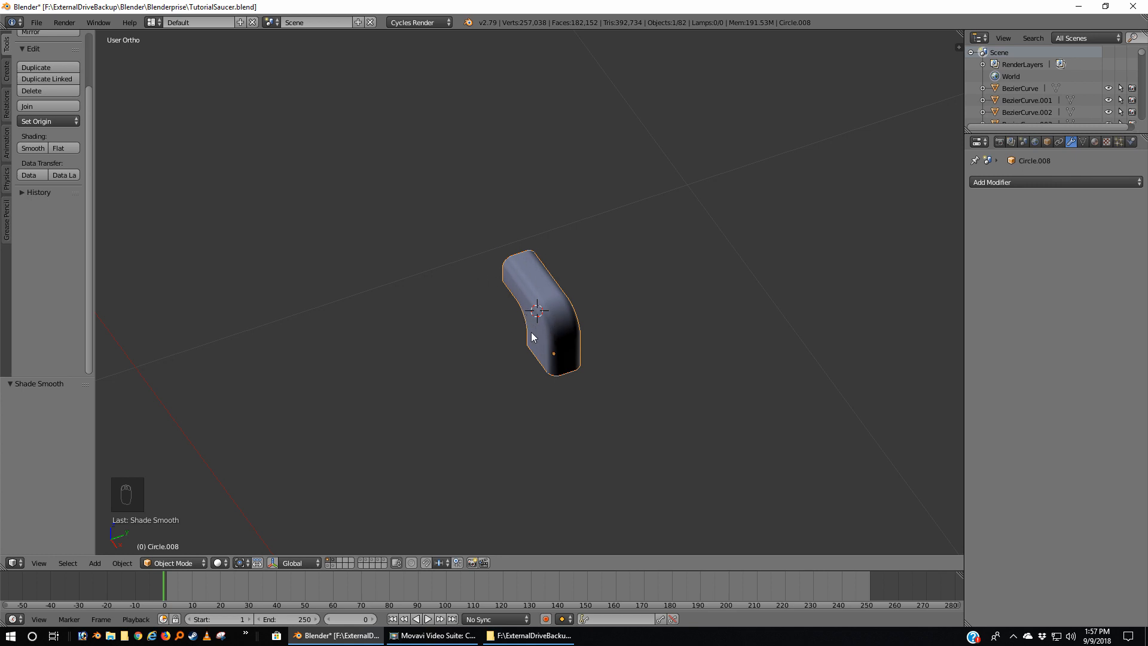
pyautogui.moveTo(531, 332); pyautogui.dragTo(582, 309, button='middle')
pyautogui.press('KP_1')
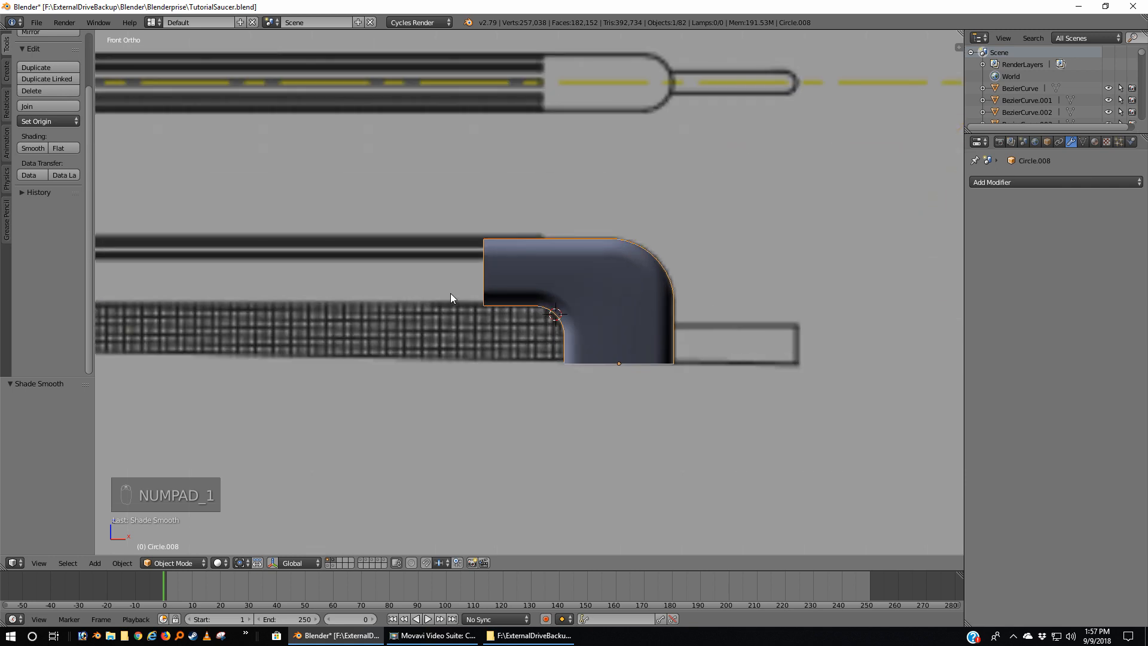
# Move the flattened end loop about 0.037 along X, back toward the bend, in Edit Mode
pyautogui.press('Tab')
pyautogui.keyDown('shift'); pyautogui.moveTo(419, 317); pyautogui.dragTo(773, 312, button='middle'); pyautogui.keyUp('shift')
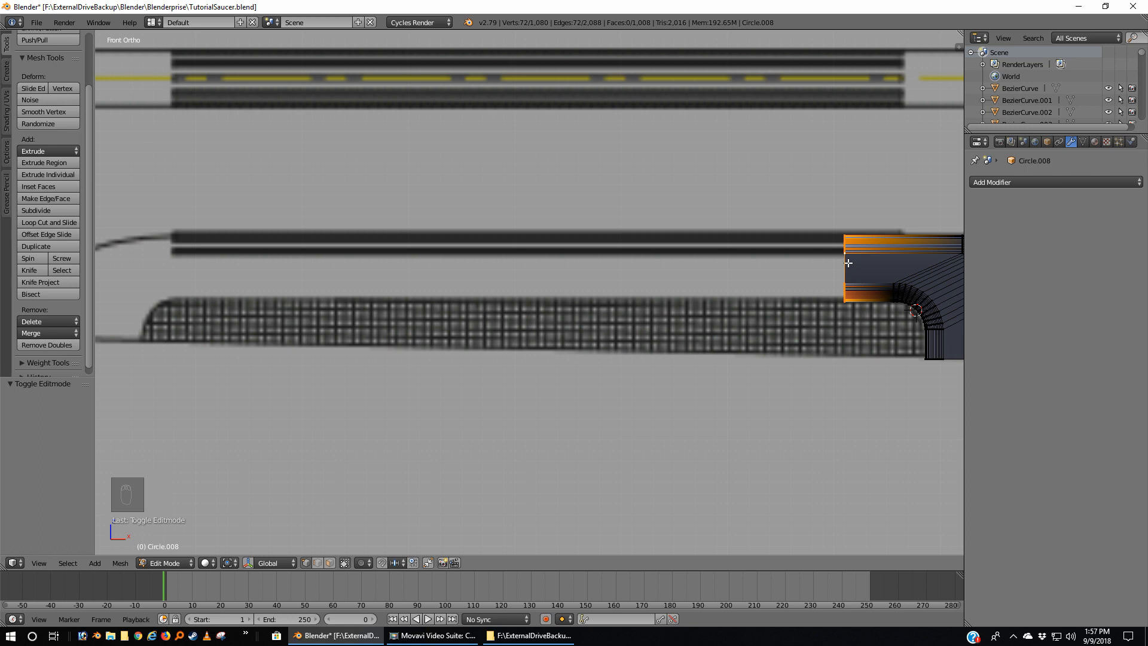
pyautogui.press('g')
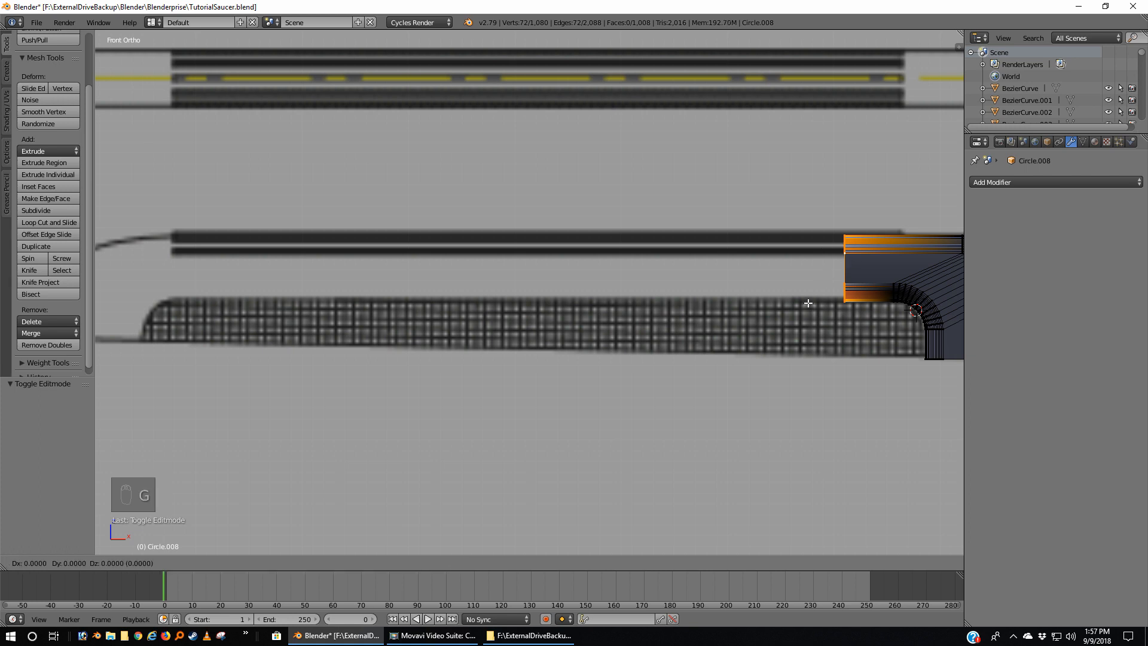
pyautogui.press('x')
pyautogui.click(847, 303)
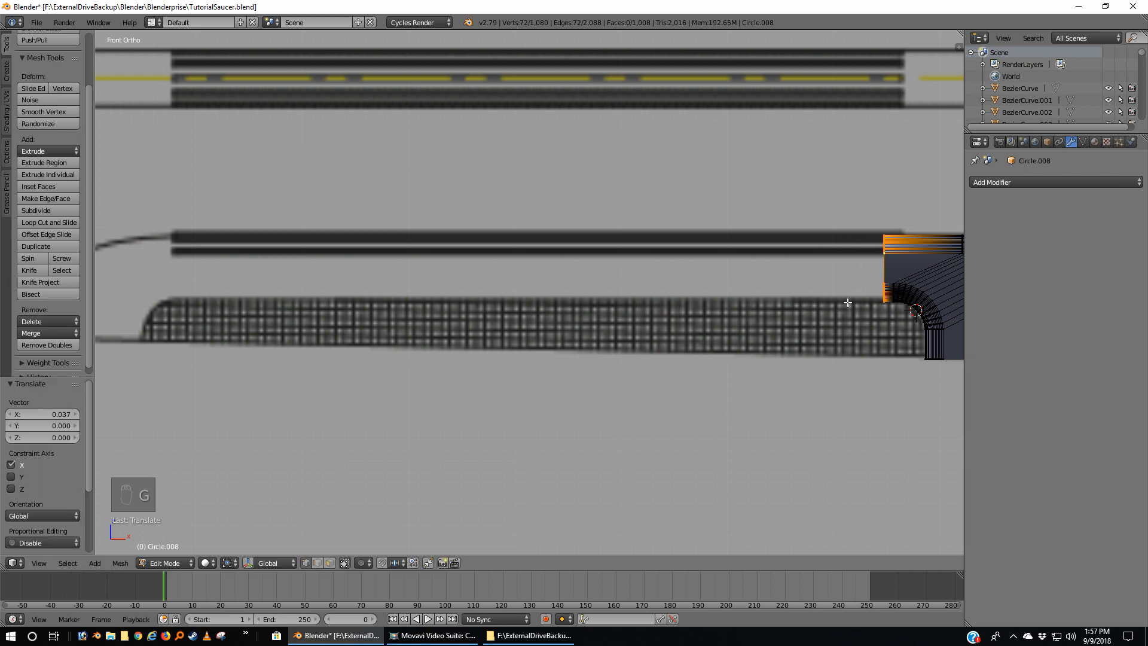
# Extrude the end loop about 0.645 along negative X, then another 0.023 to the front end of the blueprint's dark stripes
pyautogui.press('e')
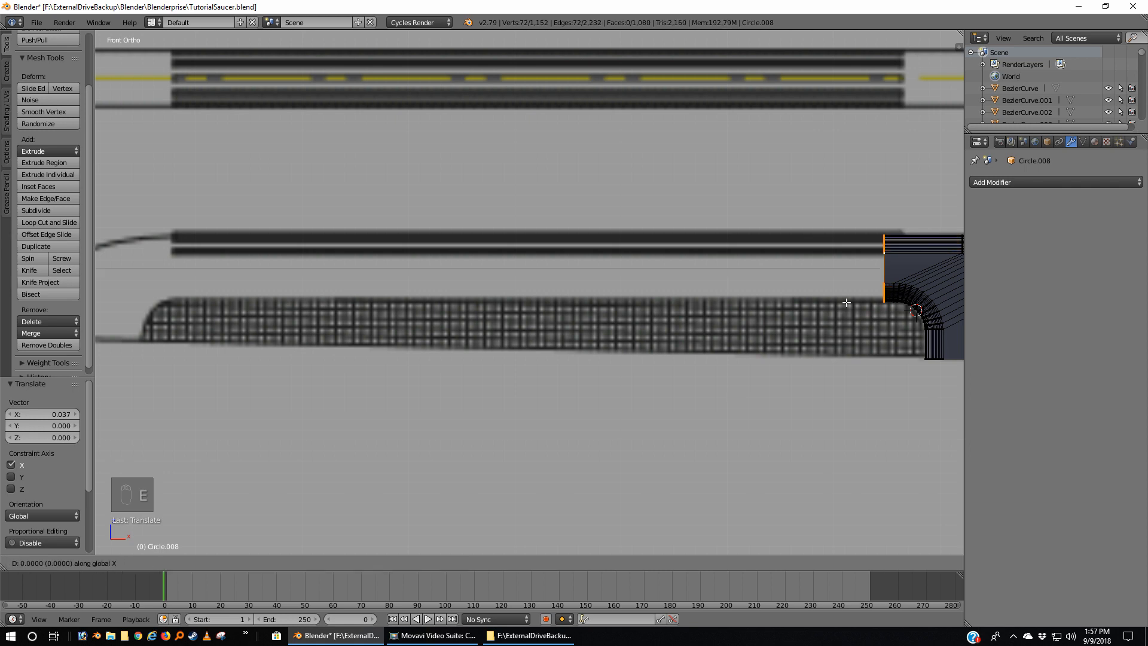
pyautogui.click(161, 290)
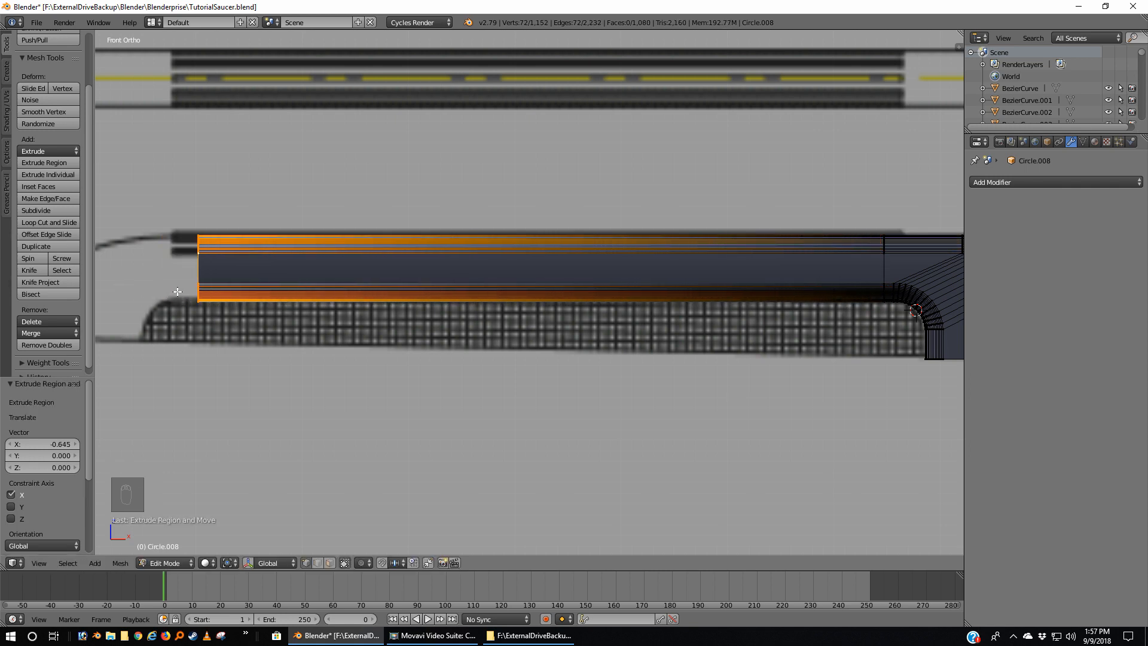
pyautogui.press('e')
pyautogui.press('x')
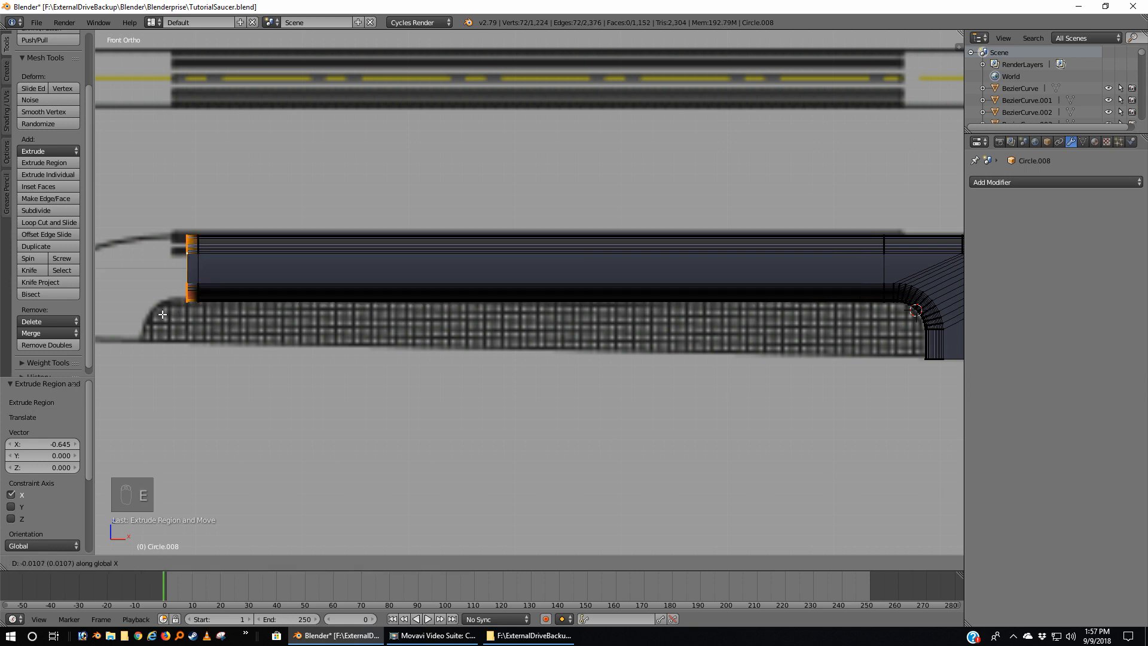
pyautogui.click(151, 311)
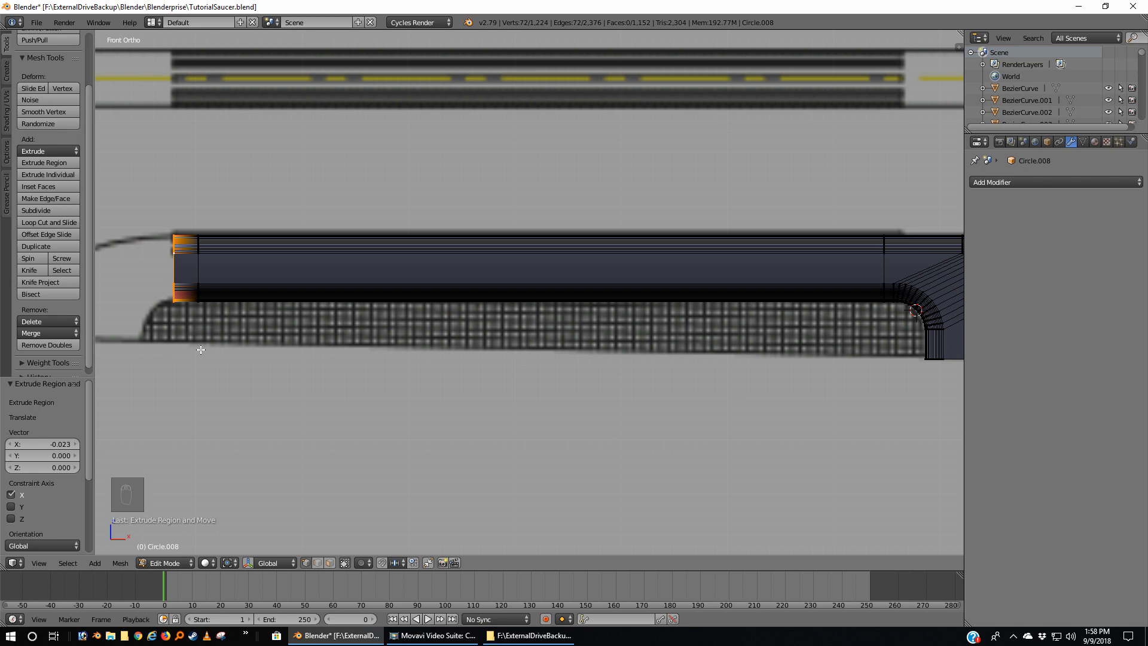
# Clear the selection and, in wireframe display, box-select only the lower edges of the housing's front end loop
pyautogui.scroll(-2, 287, 350)
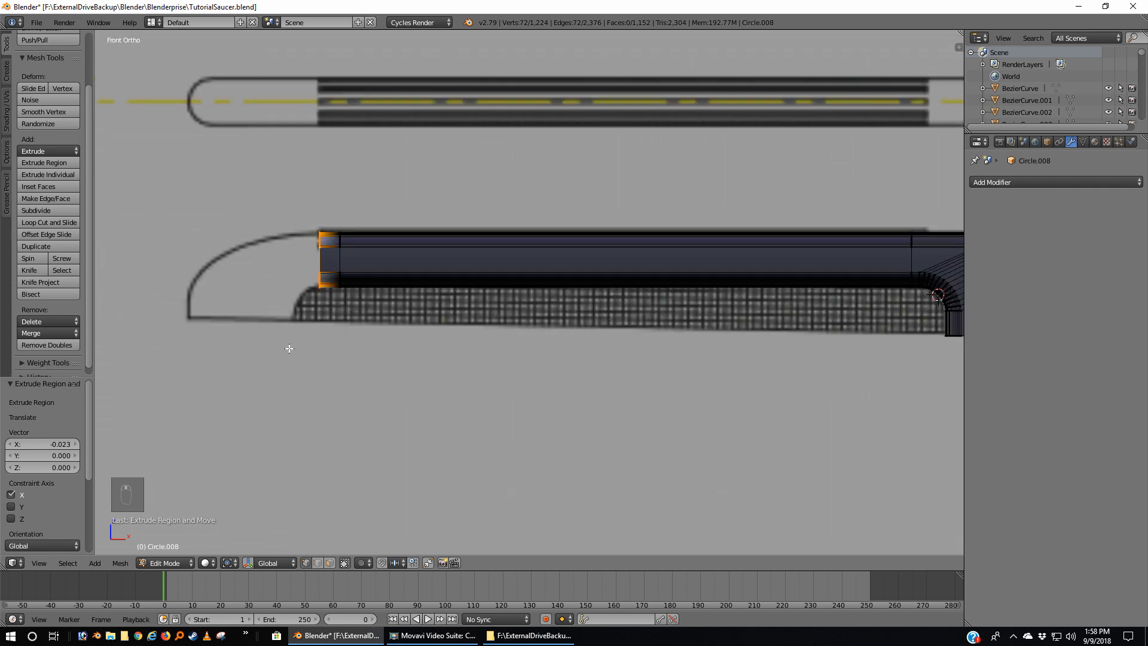
pyautogui.scroll(-2, 289, 348)
pyautogui.keyDown('shift'); pyautogui.moveTo(258, 336); pyautogui.dragTo(351, 341, button='middle'); pyautogui.keyUp('shift')
pyautogui.scroll(3, 319, 352)
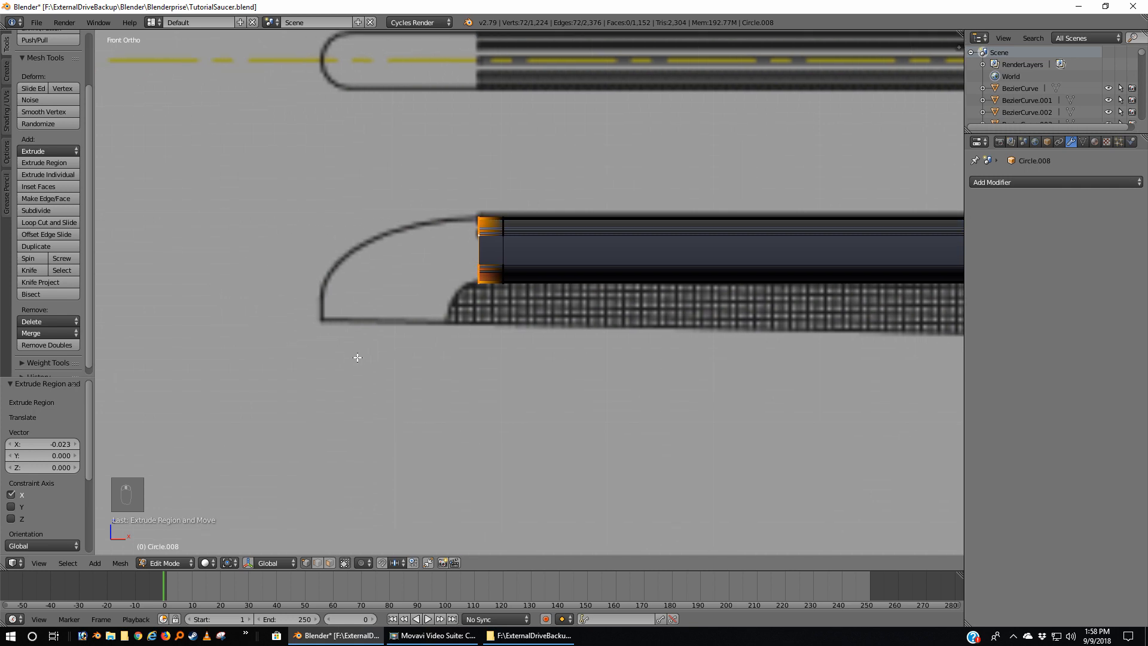
pyautogui.press('a')
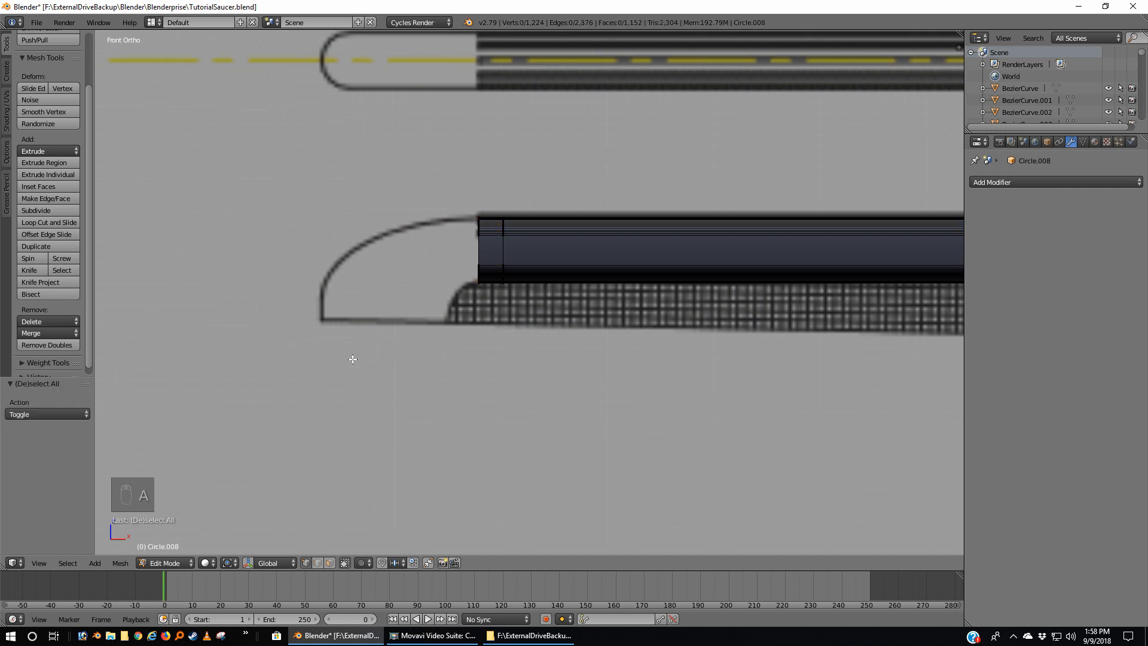
pyautogui.press('z')
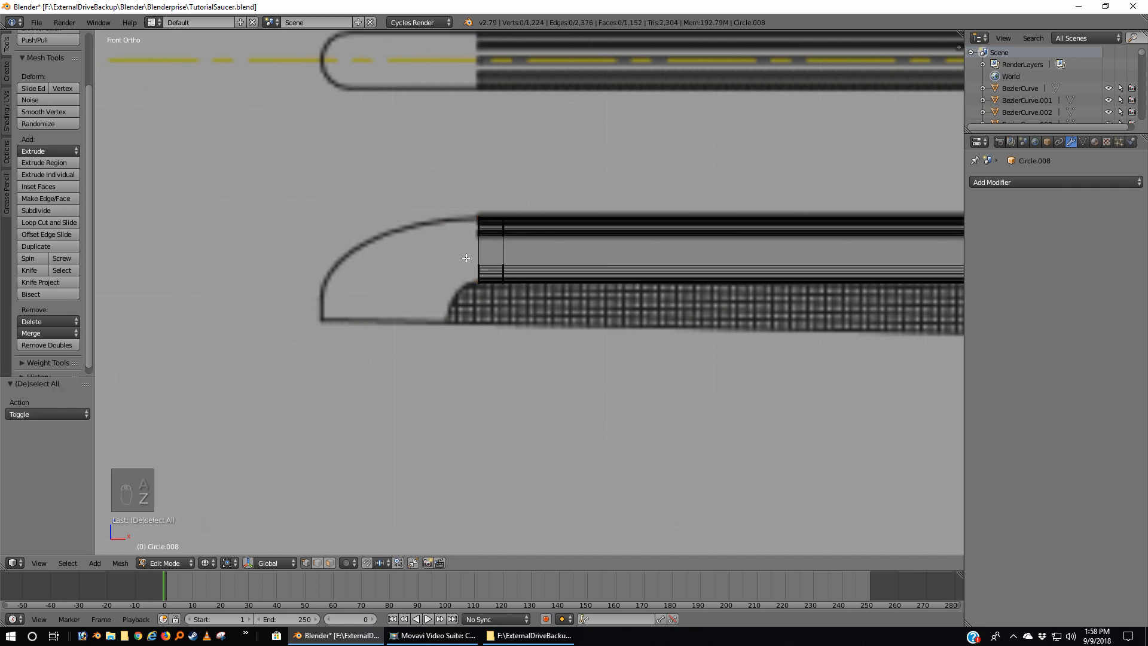
pyautogui.press('b')
pyautogui.moveTo(469, 258); pyautogui.dragTo(492, 306)
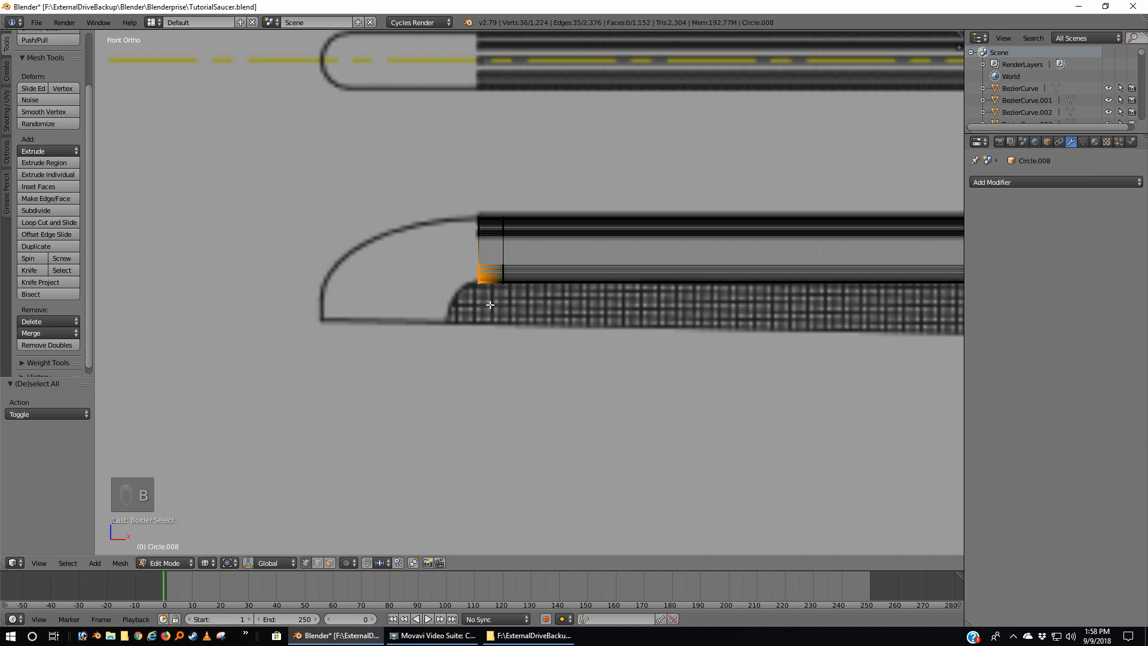
# Spin the selected lower edges by -90° in 12 steps
pyautogui.click(34, 257)
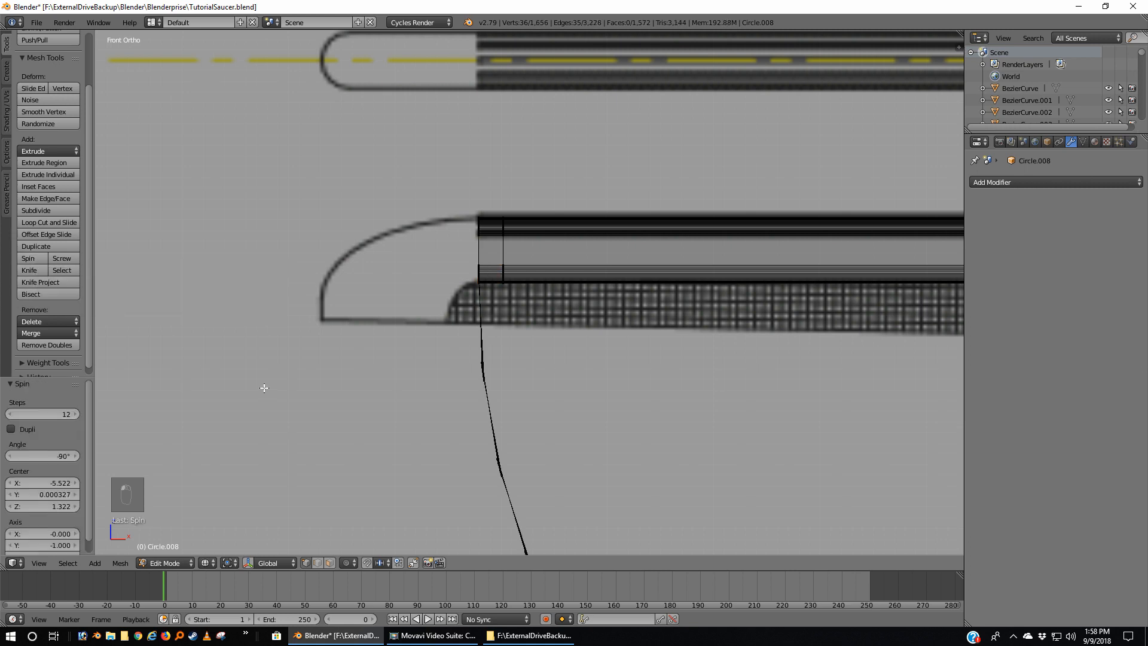
pyautogui.scroll(-5, 264, 387)
pyautogui.scroll(4, 265, 388)
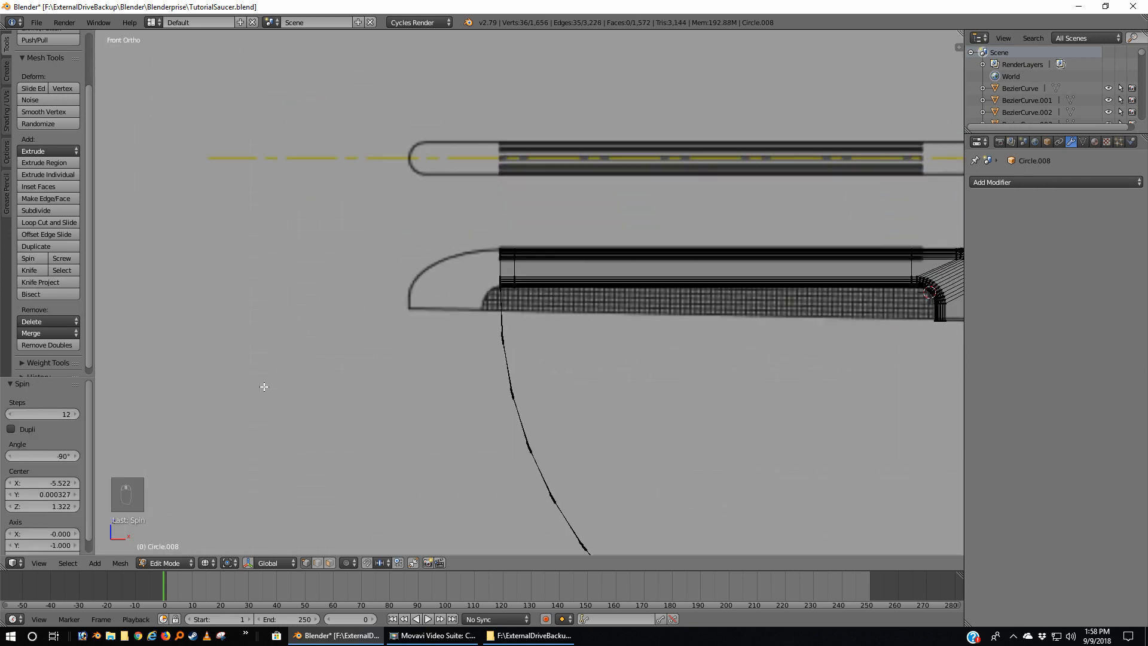
# Shift the spin center to X -6.182 and Z 1.332, bringing the arc close to the front end of the grille
pyautogui.click(74, 506)
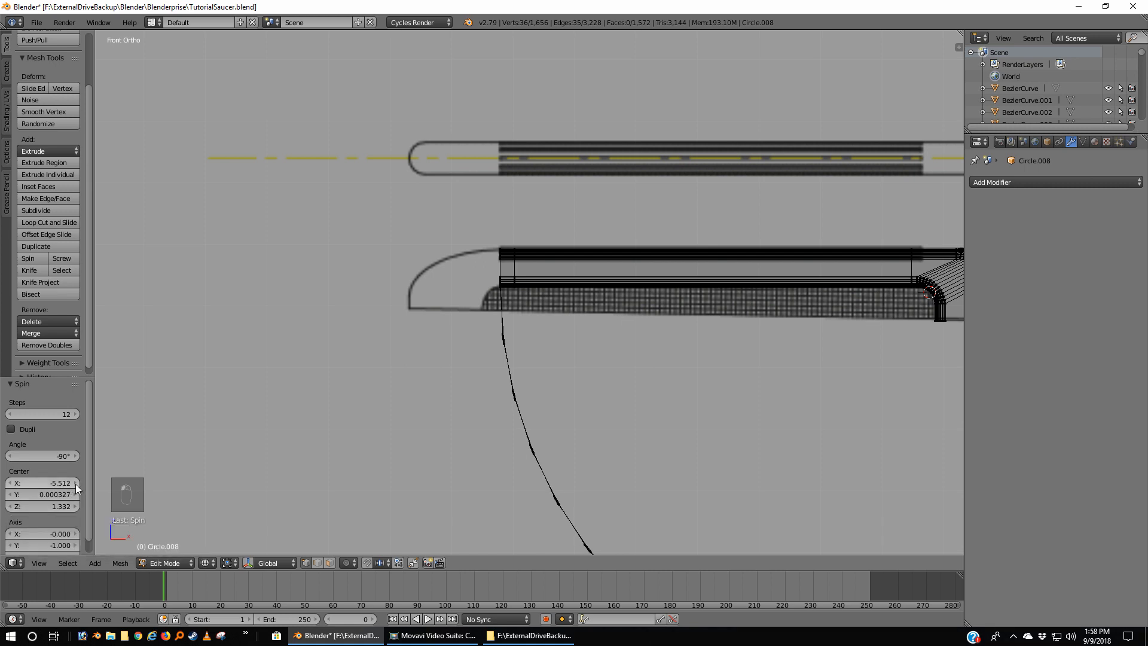
pyautogui.click(75, 483)
pyautogui.click(8, 483)
pyautogui.click(9, 483)
pyautogui.click(9, 483)
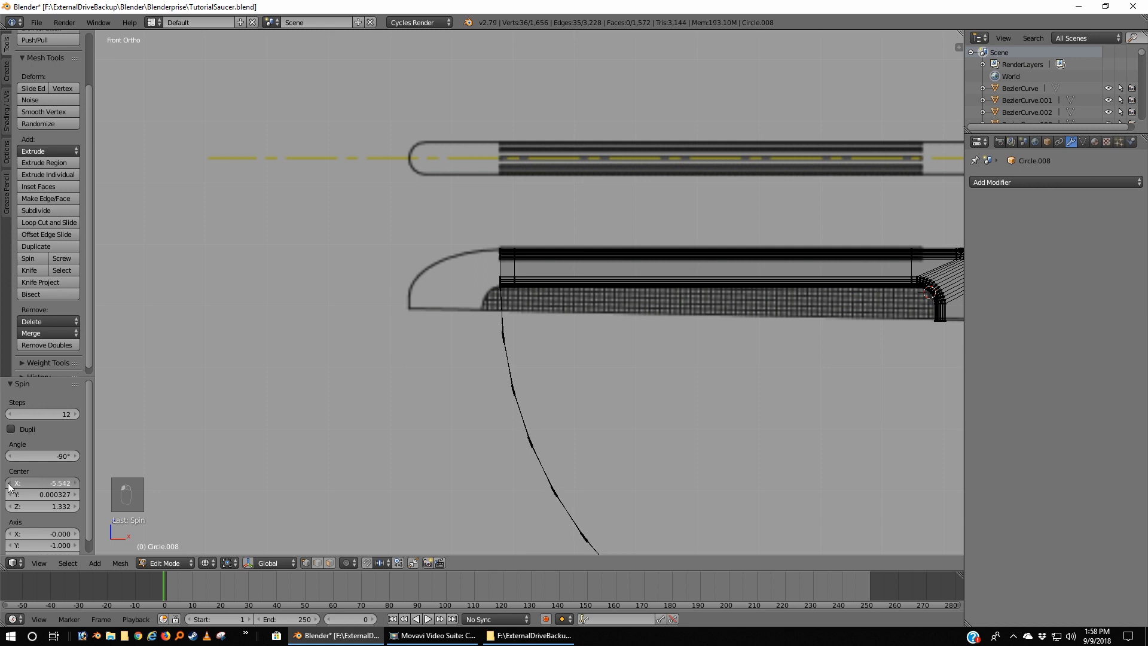
pyautogui.click(8, 483)
pyautogui.click(9, 483)
pyautogui.click(8, 483)
pyautogui.click(8, 483)
pyautogui.click(9, 483)
pyautogui.click(8, 483)
pyautogui.click(9, 483)
pyautogui.click(9, 483)
pyautogui.click(8, 483)
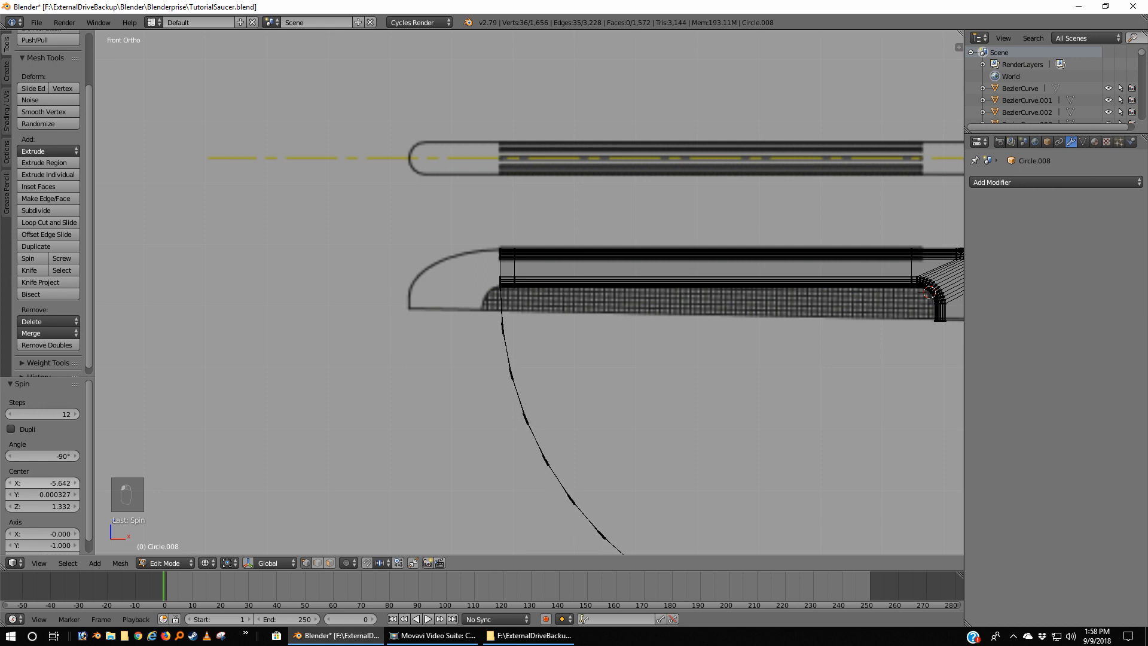
pyautogui.click(8, 483)
pyautogui.click(8, 483)
pyautogui.click(8, 483)
pyautogui.click(8, 483)
pyautogui.click(9, 483)
pyautogui.click(8, 483)
pyautogui.click(8, 483)
pyautogui.click(8, 483)
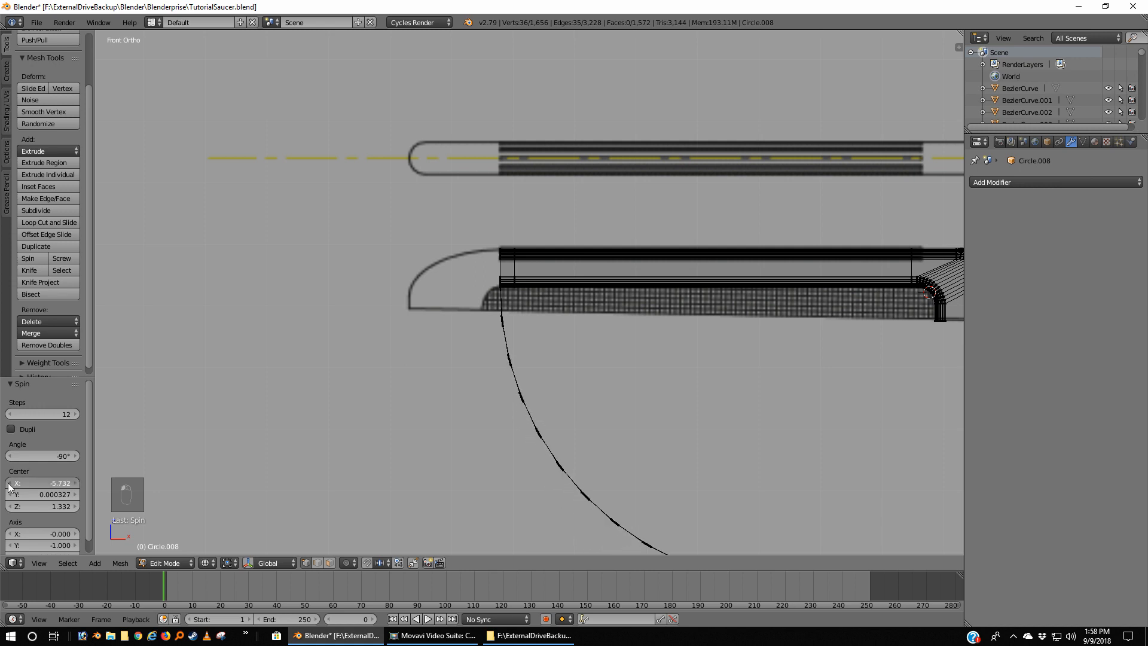
pyautogui.click(8, 483)
pyautogui.click(8, 483)
pyautogui.click(9, 483)
pyautogui.click(8, 483)
pyautogui.click(8, 483)
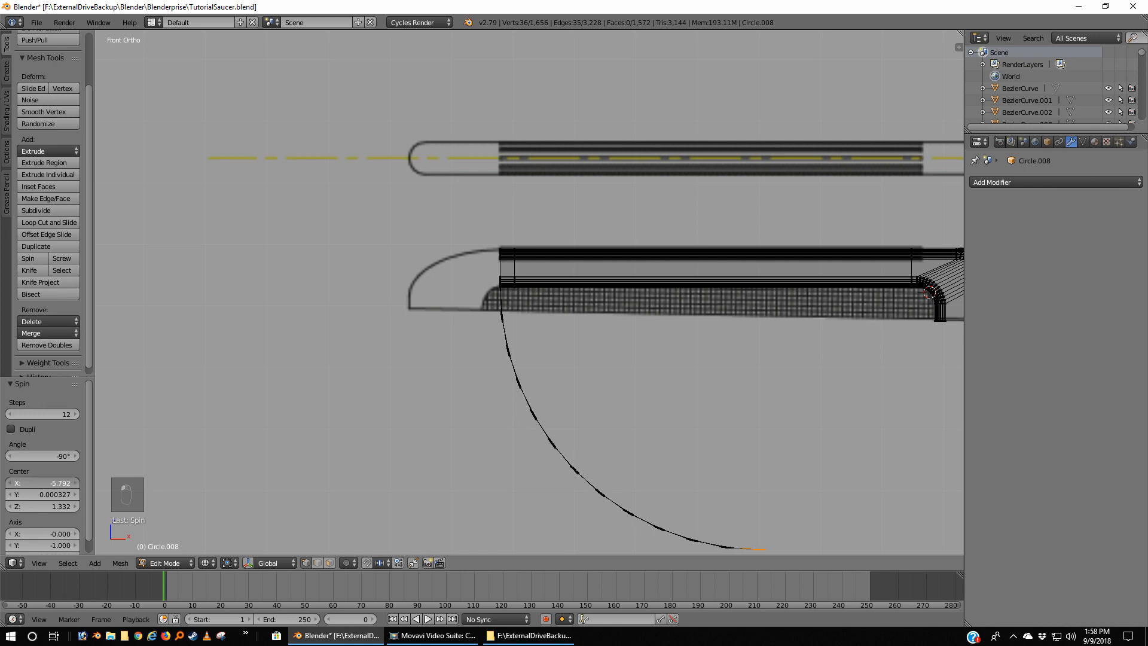
pyautogui.click(8, 483)
pyautogui.click(8, 483)
pyautogui.click(8, 483)
pyautogui.click(9, 483)
pyautogui.click(9, 483)
pyautogui.click(9, 484)
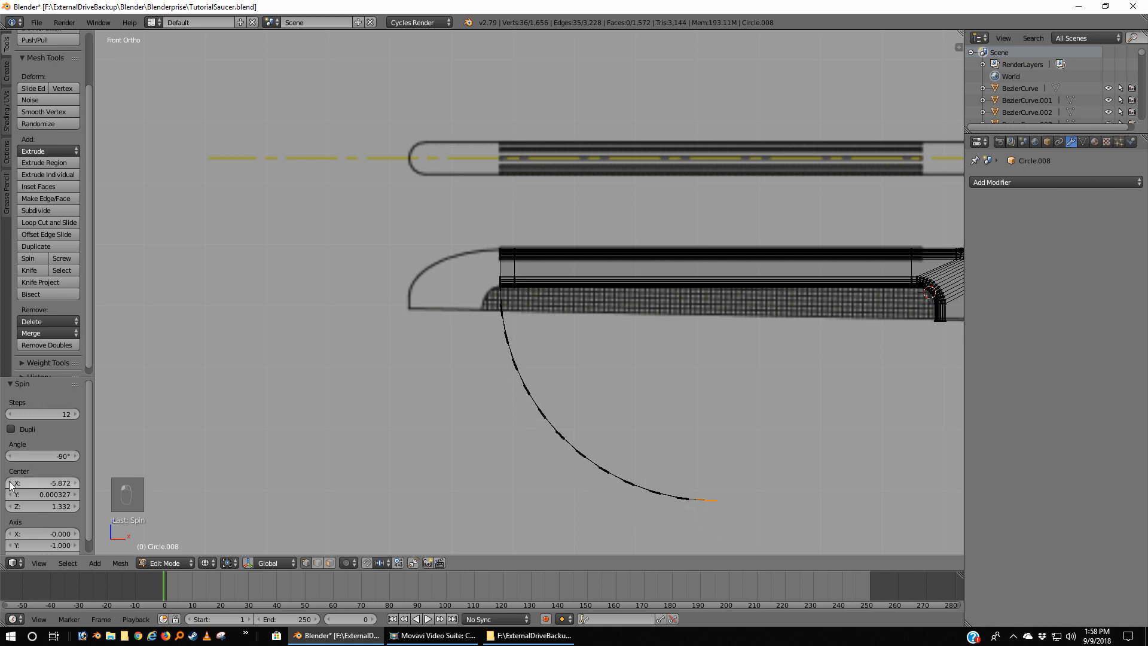
pyautogui.click(9, 483)
pyautogui.click(8, 483)
pyautogui.click(9, 483)
pyautogui.click(9, 483)
pyautogui.click(9, 483)
pyautogui.click(8, 483)
pyautogui.click(8, 483)
pyautogui.click(8, 483)
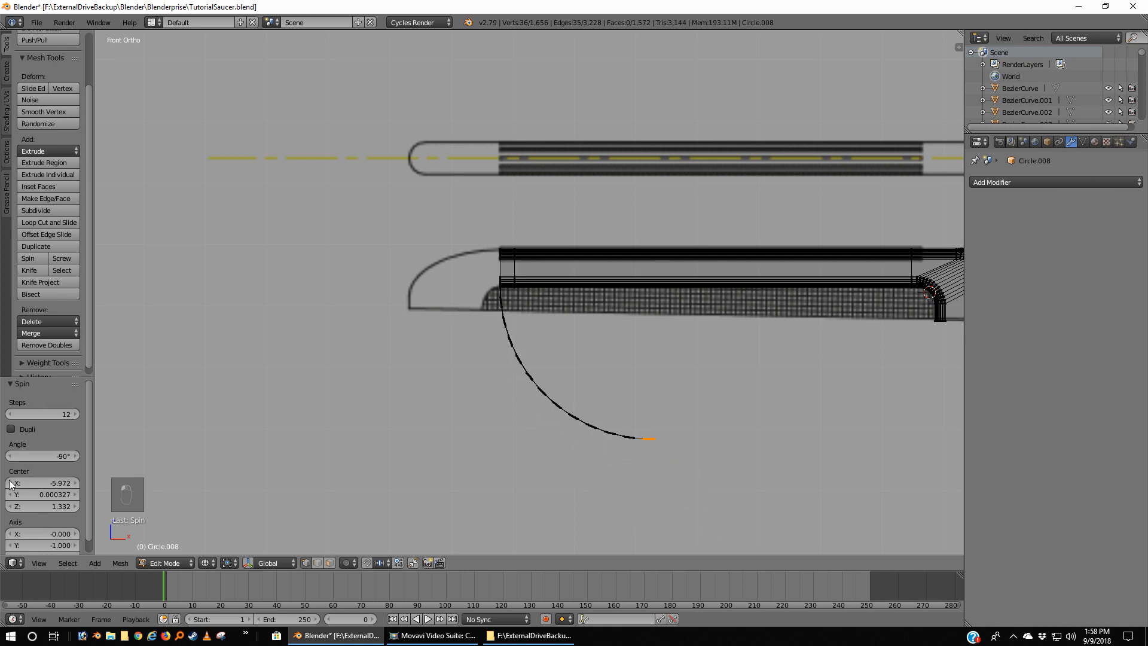
pyautogui.click(9, 483)
pyautogui.click(8, 483)
pyautogui.click(8, 483)
pyautogui.click(8, 483)
pyautogui.click(8, 483)
pyautogui.click(9, 483)
pyautogui.click(8, 483)
pyautogui.click(8, 483)
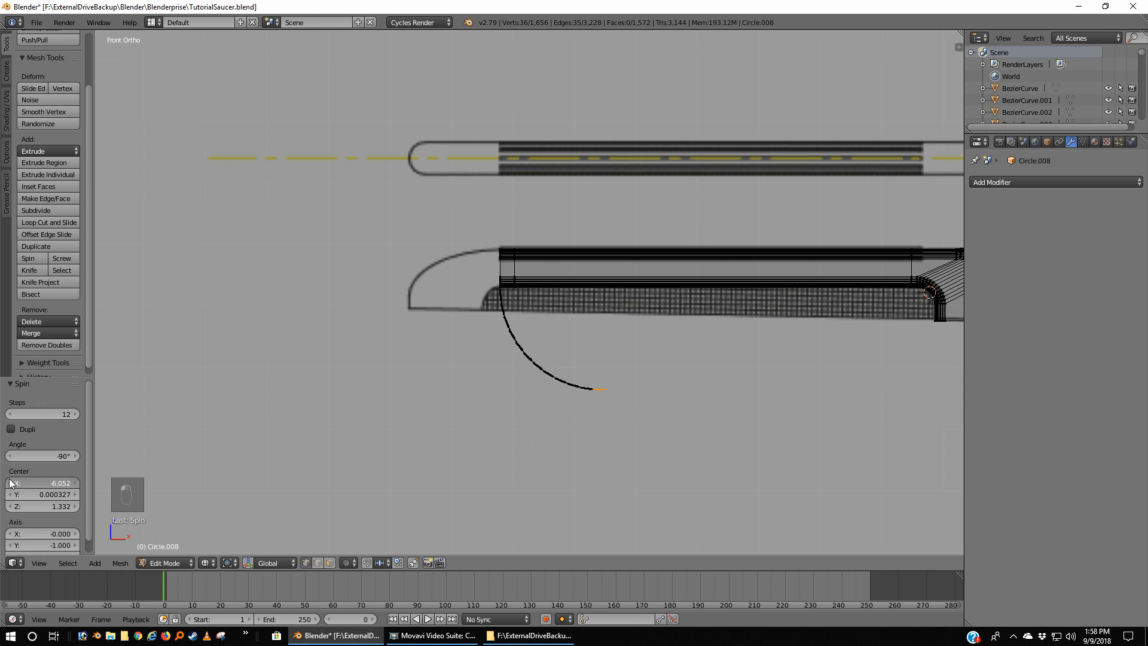
pyautogui.click(8, 483)
pyautogui.click(8, 483)
pyautogui.click(9, 483)
pyautogui.click(9, 483)
pyautogui.click(8, 483)
pyautogui.click(9, 483)
pyautogui.click(9, 483)
pyautogui.click(8, 483)
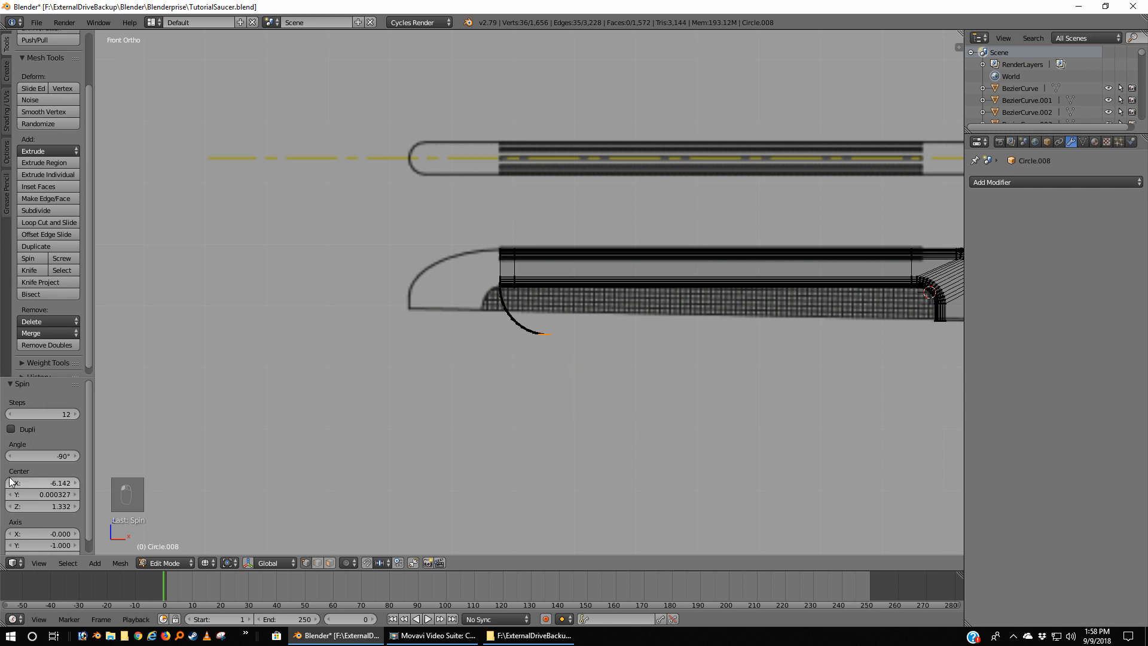
pyautogui.click(9, 483)
pyautogui.click(9, 483)
pyautogui.click(8, 483)
pyautogui.click(8, 483)
# Lower the spin center's Z to 1.262 so the arc curves forward of the grille
pyautogui.click(75, 506)
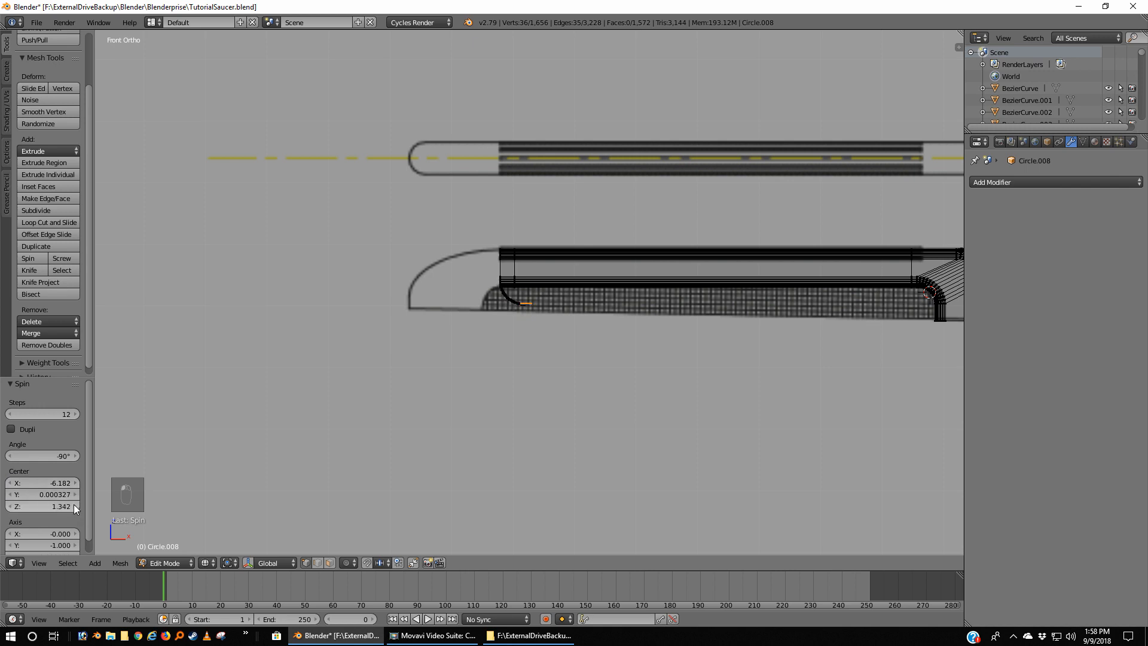
pyautogui.moveTo(73, 504); pyautogui.dragTo(60, 504)
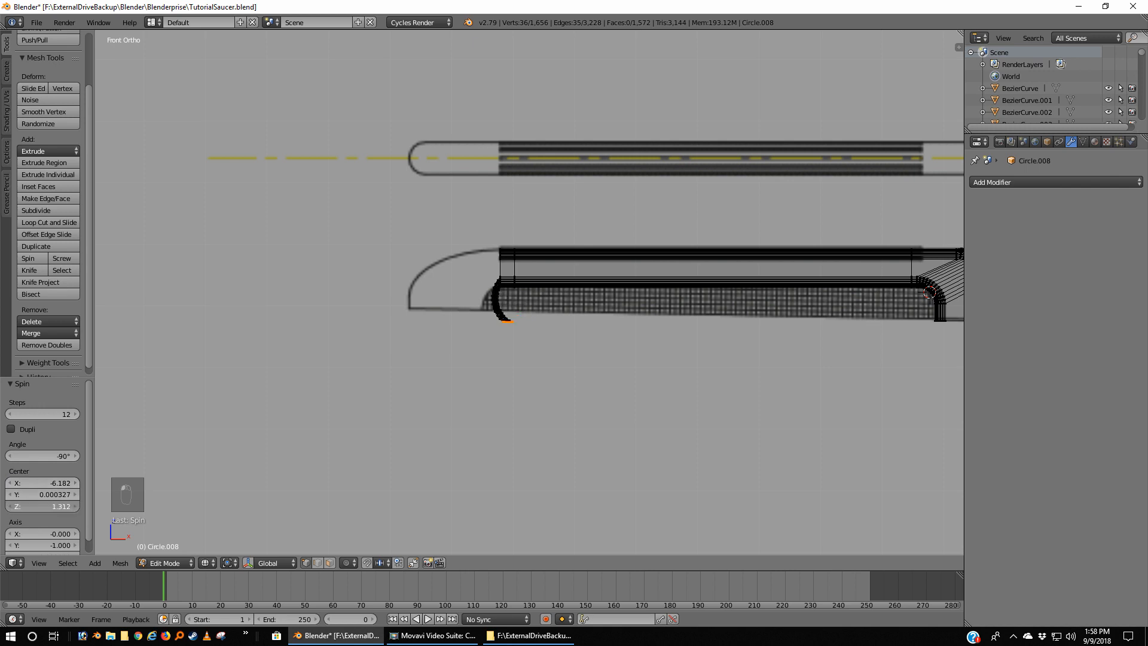
pyautogui.click(10, 504)
pyautogui.click(11, 504)
pyautogui.click(10, 504)
pyautogui.click(10, 504)
pyautogui.click(10, 504)
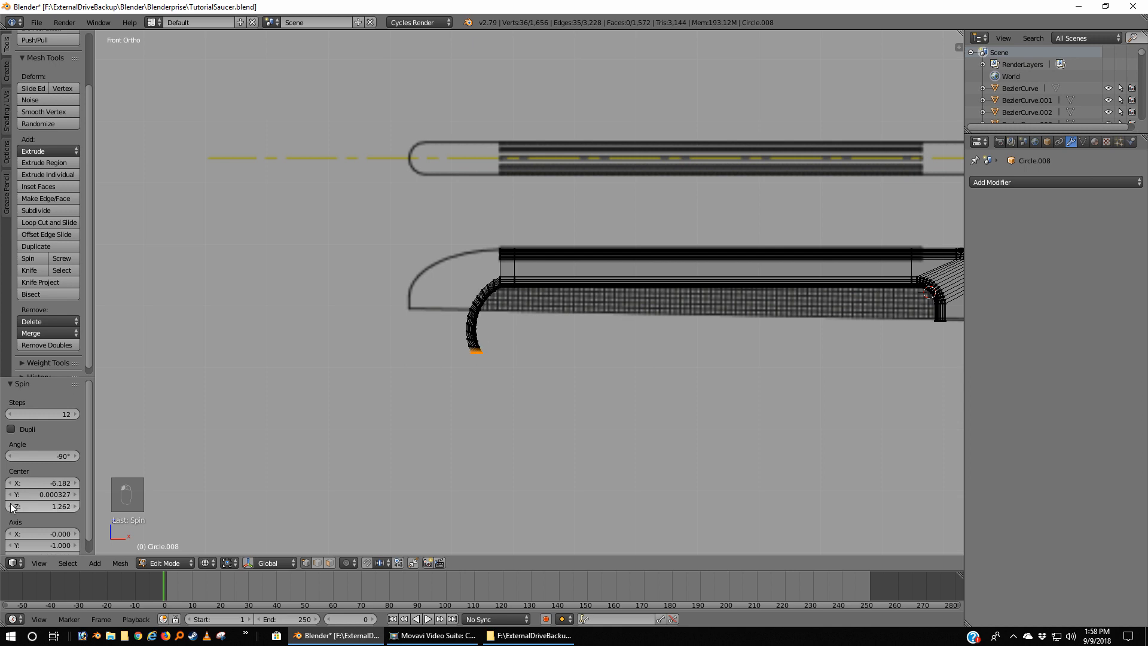
# Move the spin center forward to X -6.232
pyautogui.scroll(4, 371, 448)
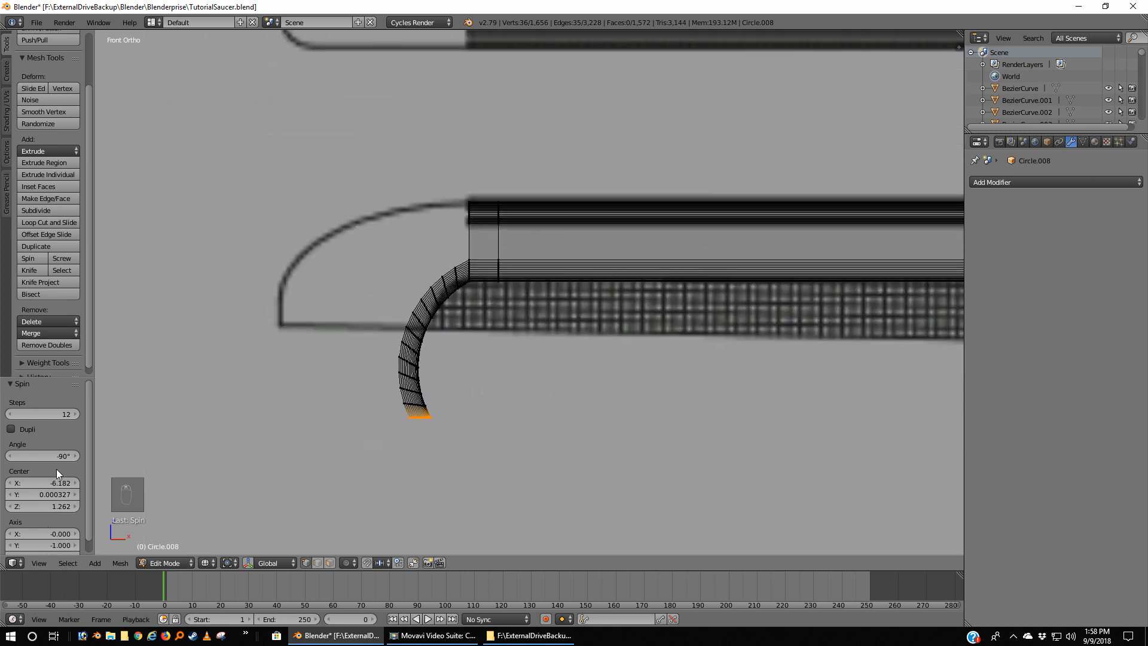
pyautogui.click(74, 483)
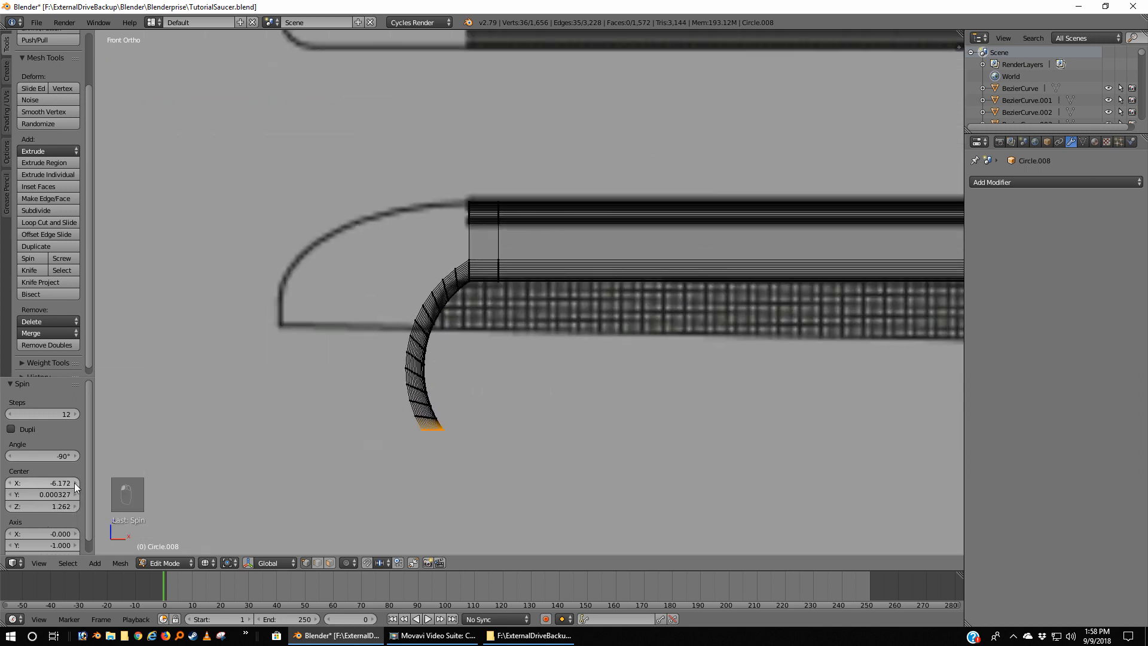
pyautogui.click(11, 482)
pyautogui.click(11, 483)
pyautogui.click(12, 482)
pyautogui.click(12, 482)
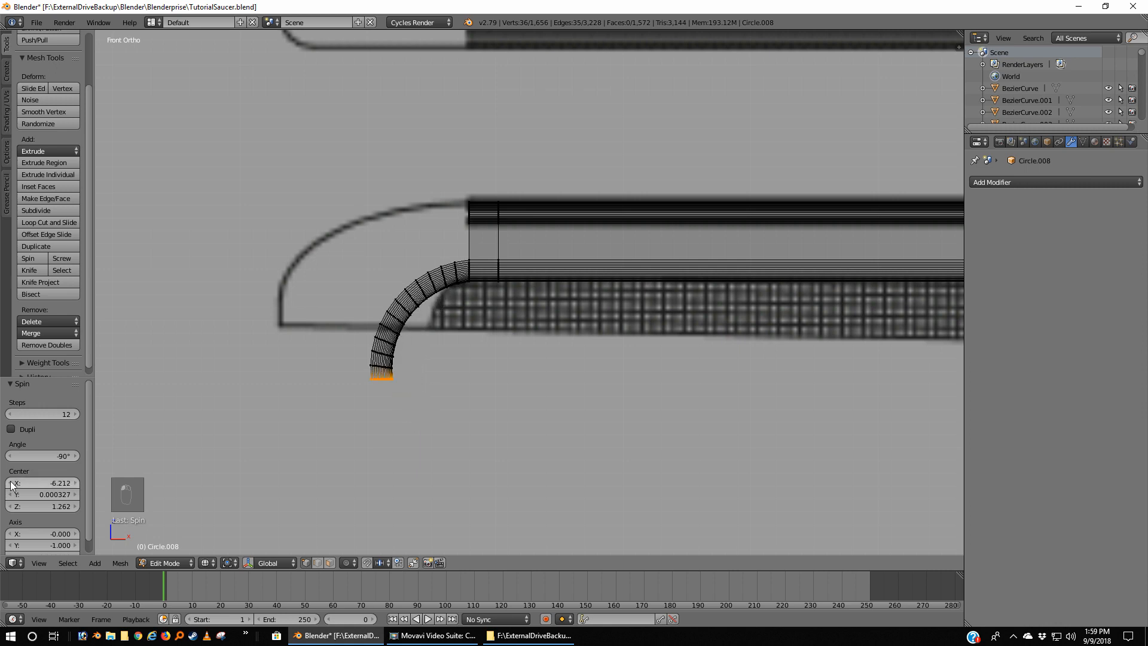
pyautogui.click(12, 482)
pyautogui.click(11, 483)
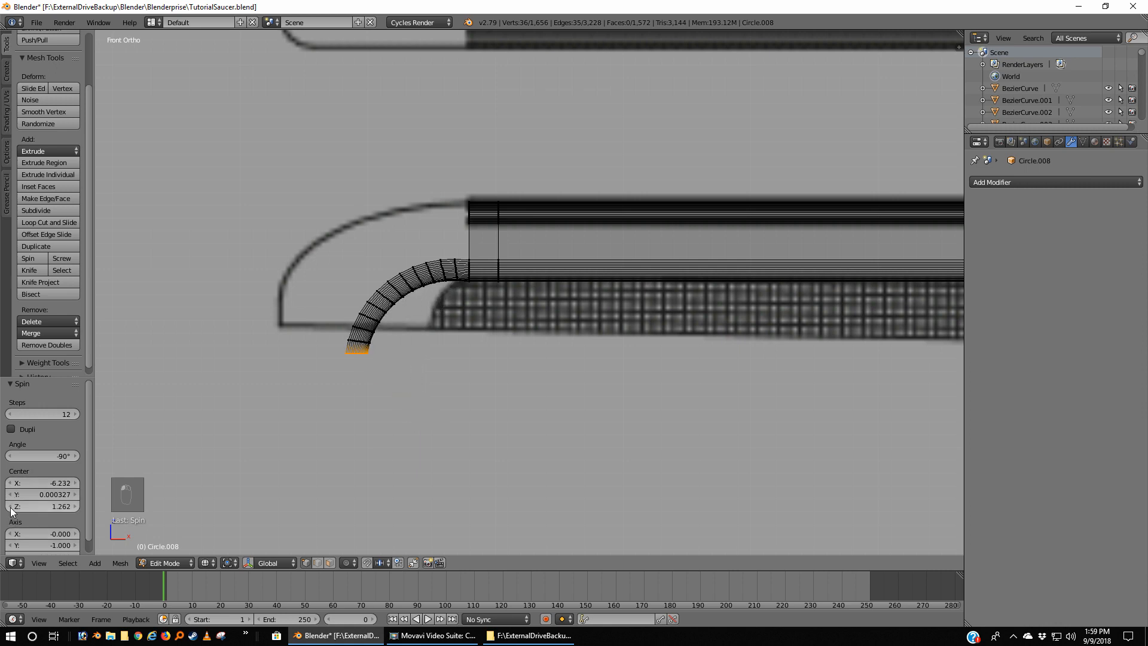
# Raise the spin center's Z to 1.282 so the arc ends at the blueprint's bottom line
pyautogui.click(11, 507)
pyautogui.click(73, 505)
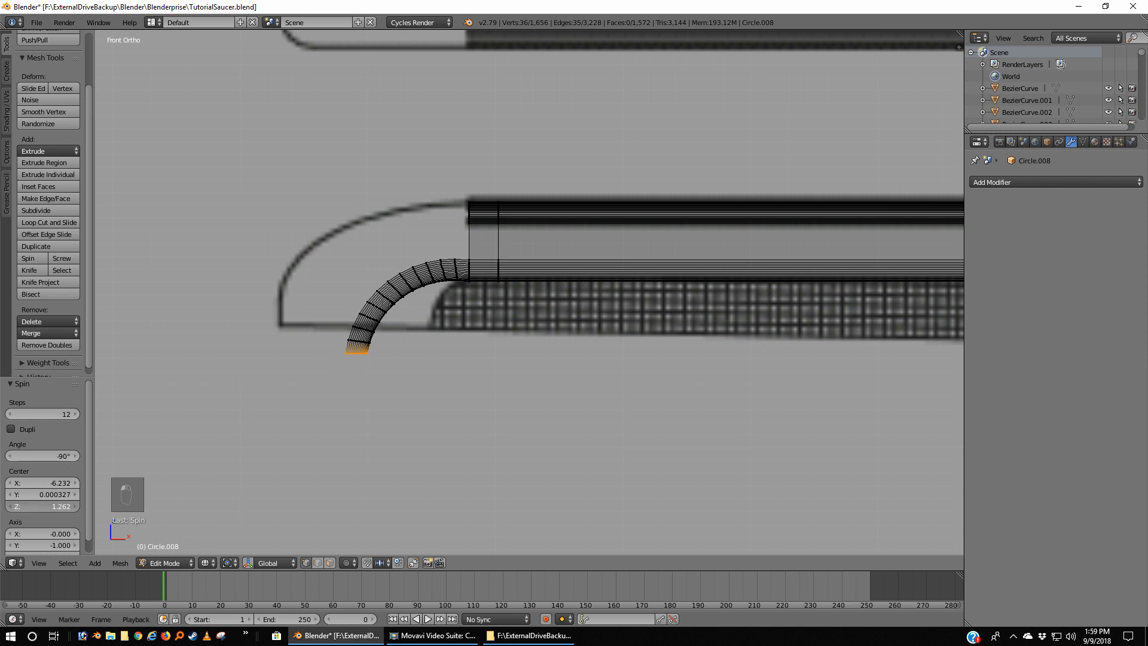
pyautogui.click(74, 505)
pyautogui.click(74, 504)
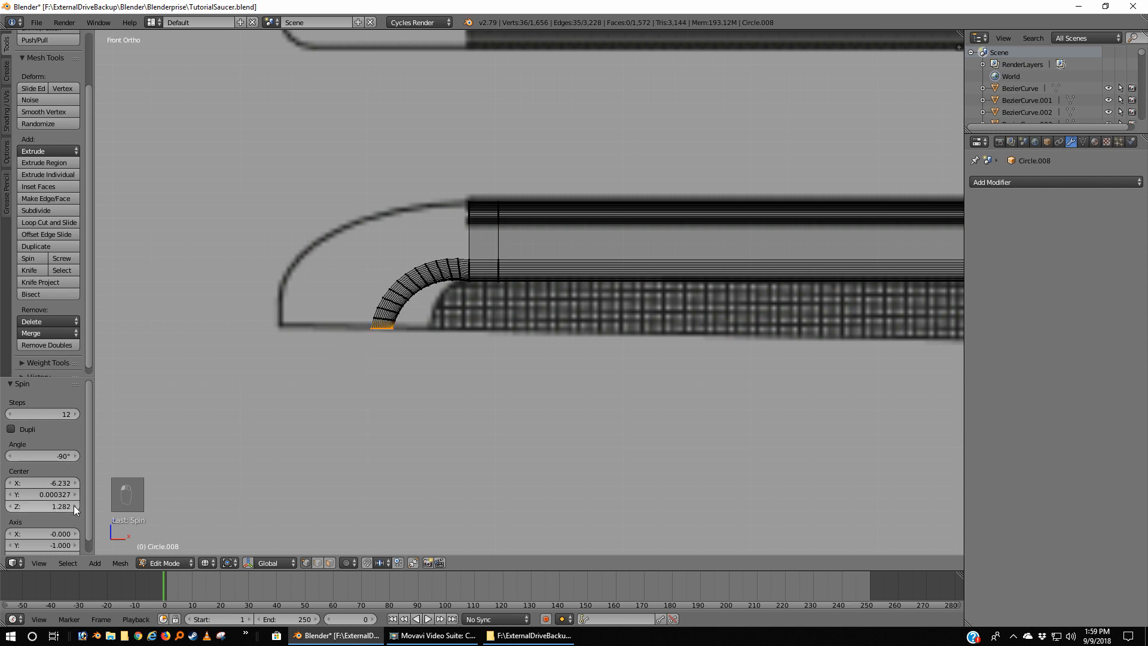
# Adjust the spin center to X -6.212 and Z 1.302 to bring the arc closer to the grille's rounded front
pyautogui.click(12, 483)
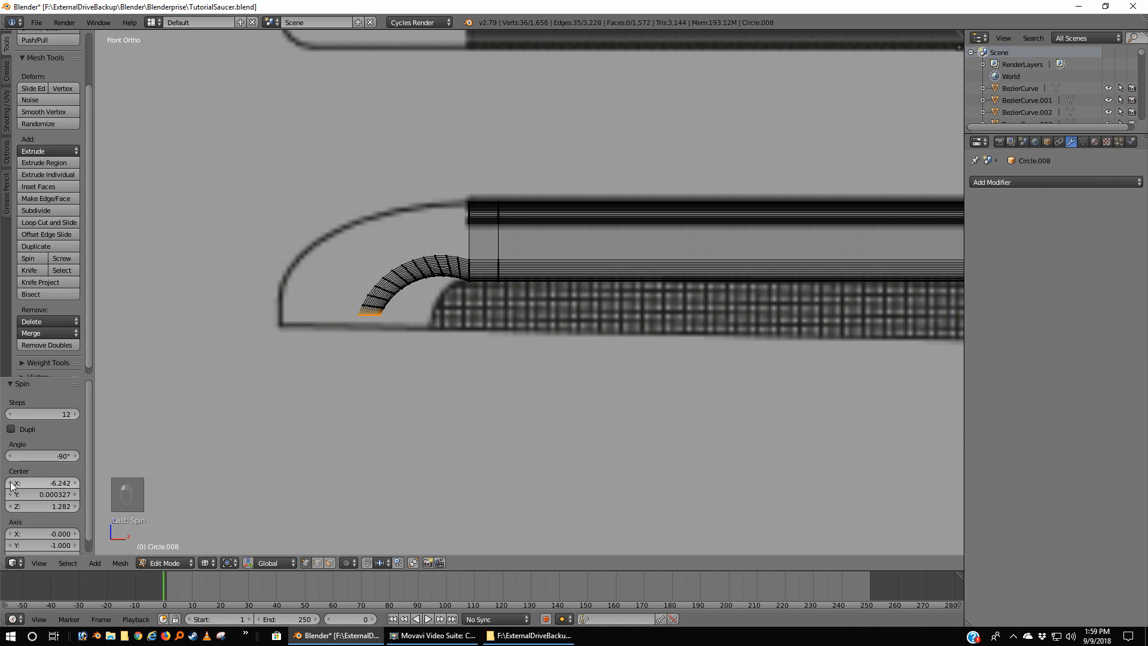
pyautogui.click(75, 483)
pyautogui.click(76, 483)
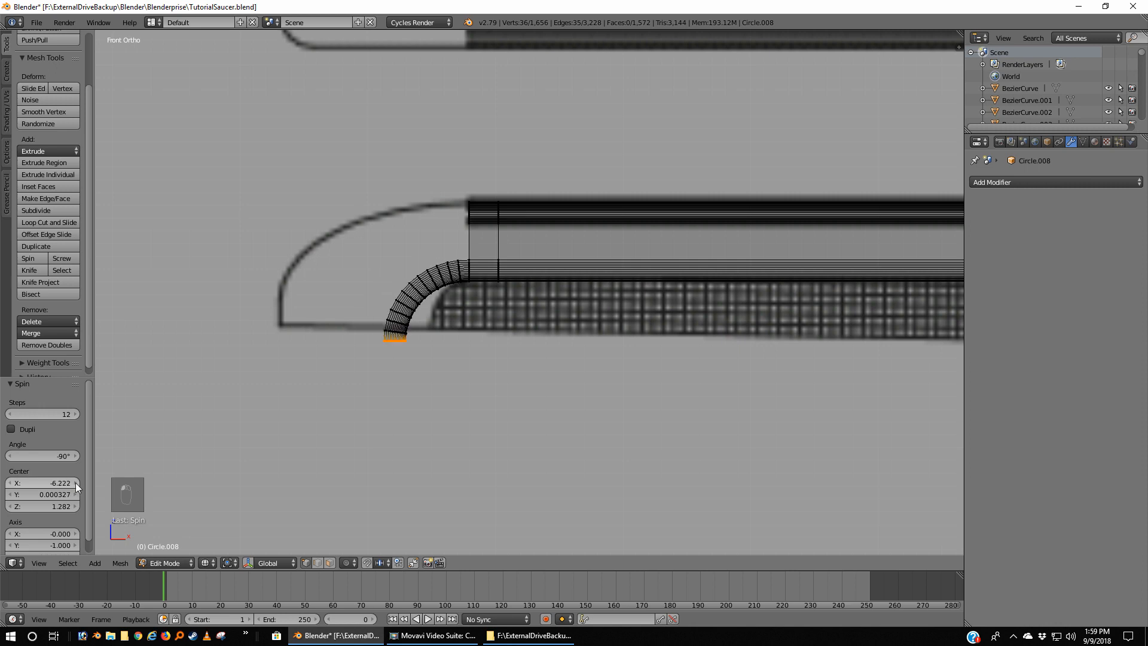
pyautogui.click(75, 483)
pyautogui.click(75, 506)
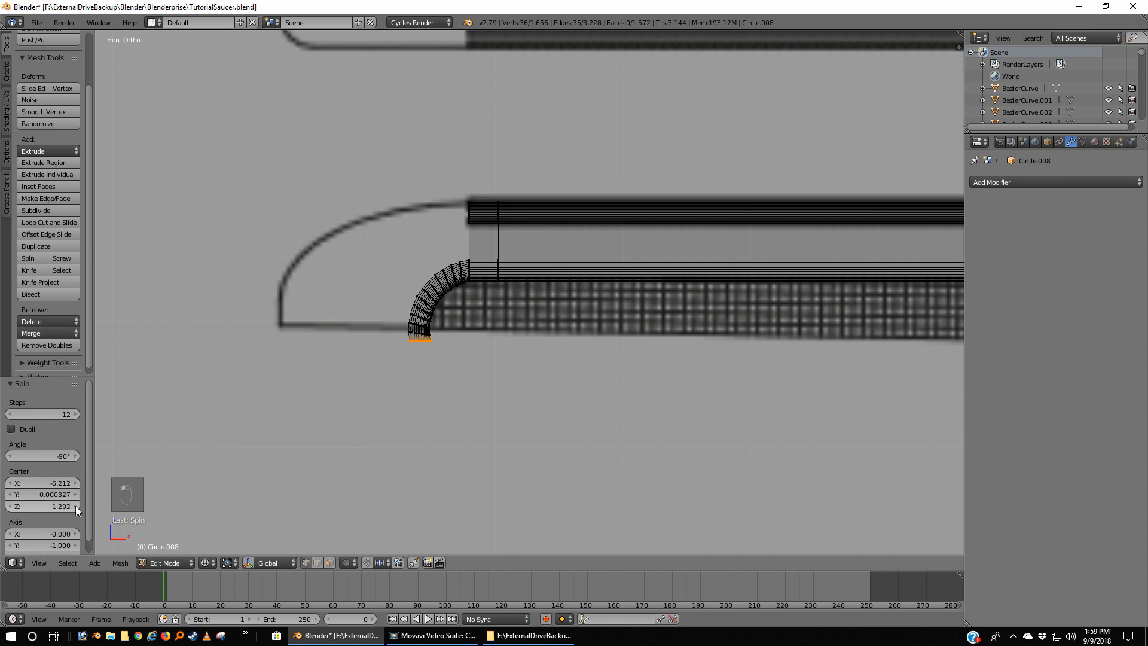
pyautogui.click(75, 506)
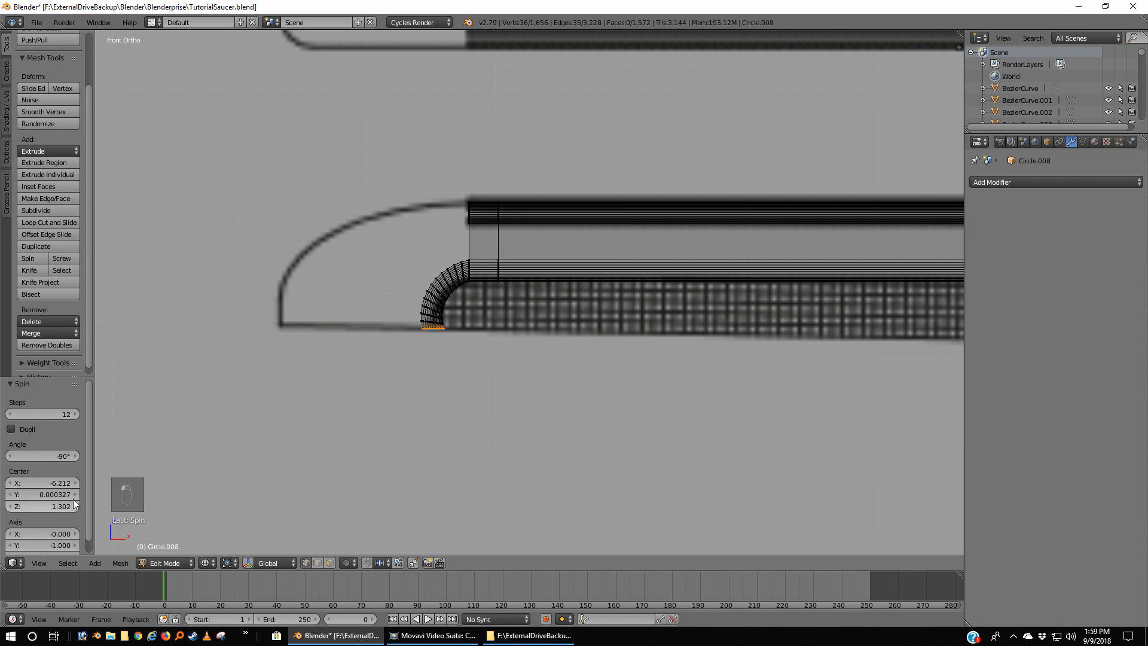
# Refine the spin center to X -6.222 and Z 1.292
pyautogui.click(9, 483)
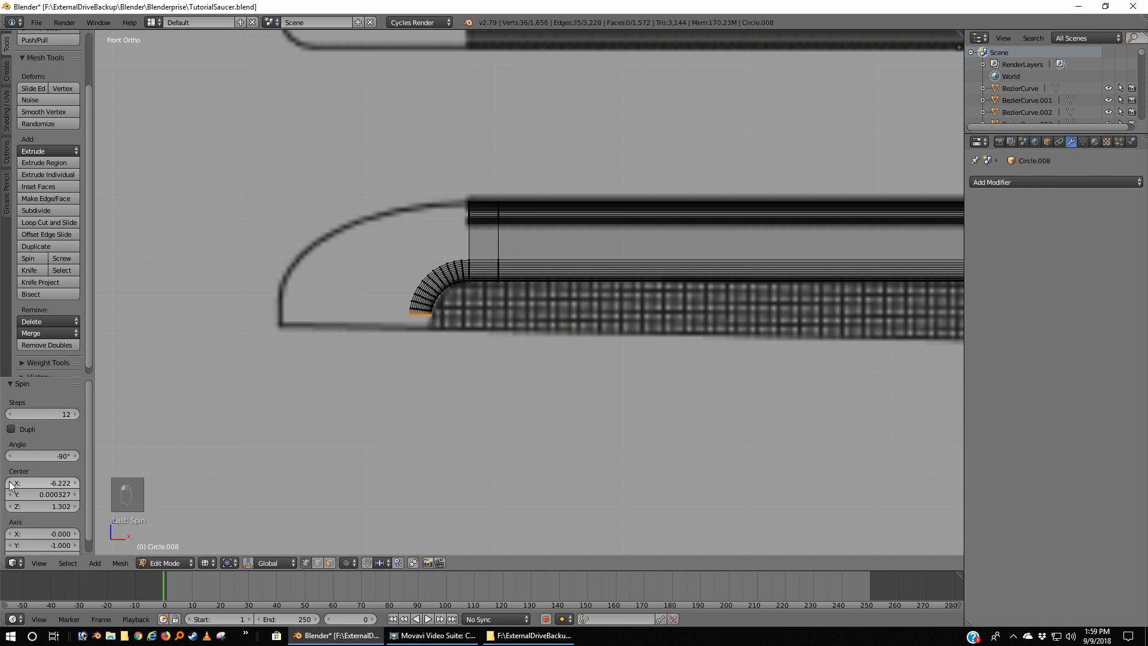
pyautogui.click(75, 506)
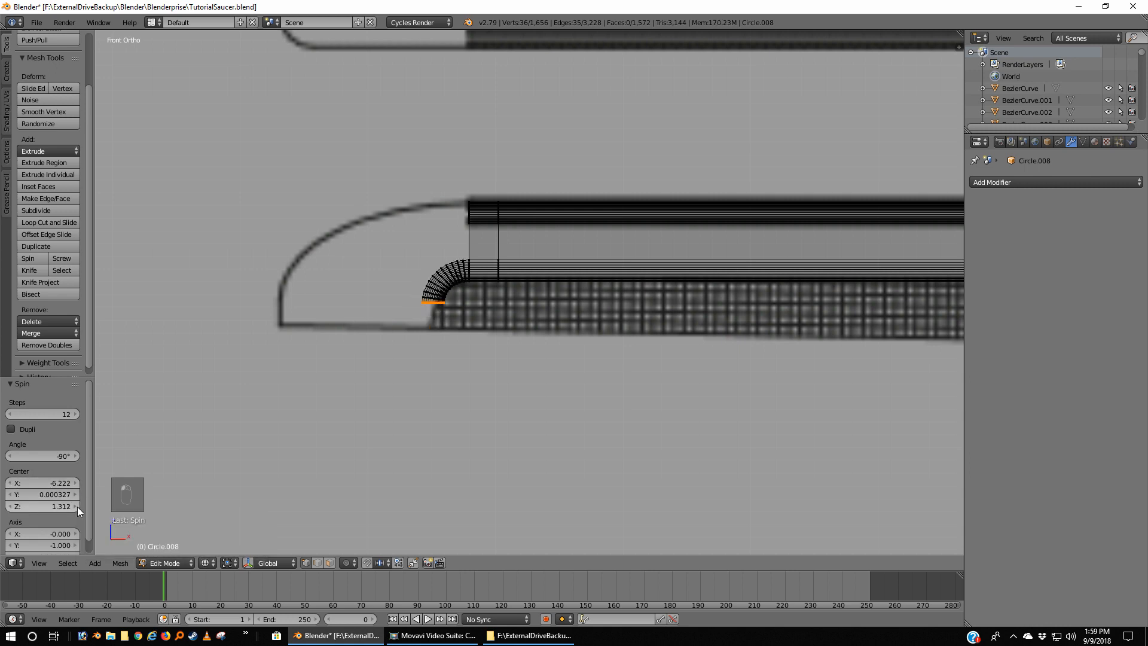
pyautogui.click(9, 506)
pyautogui.click(10, 507)
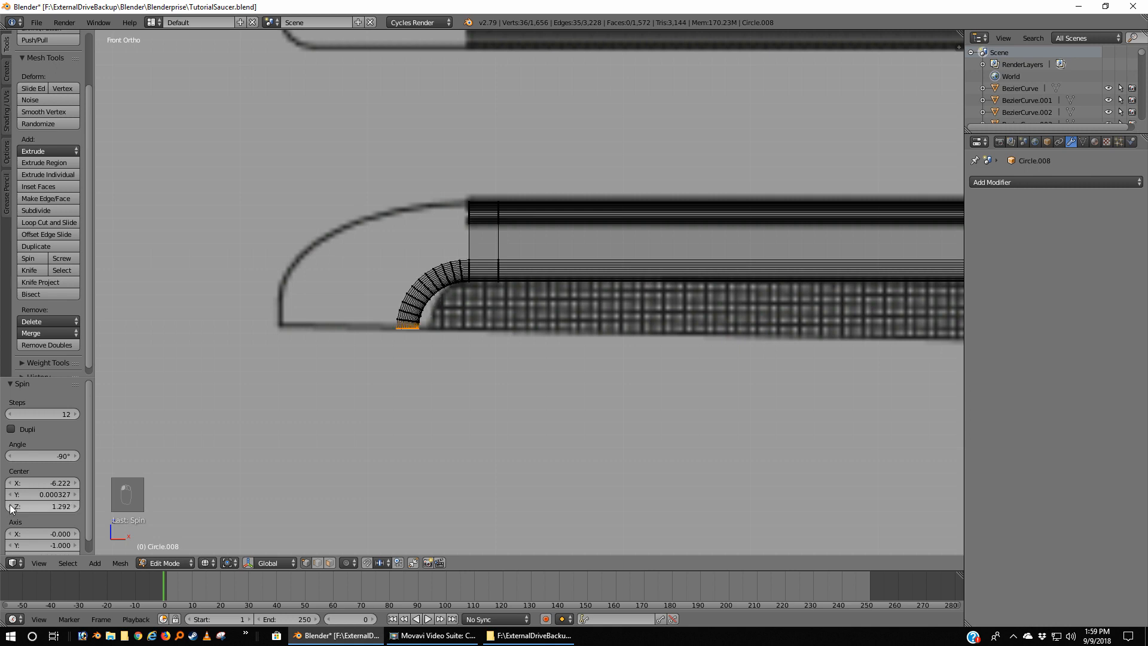
# Fine-tune the spin center's X to -6.220 for the lower arc around the grille's rounded end
pyautogui.click(75, 483)
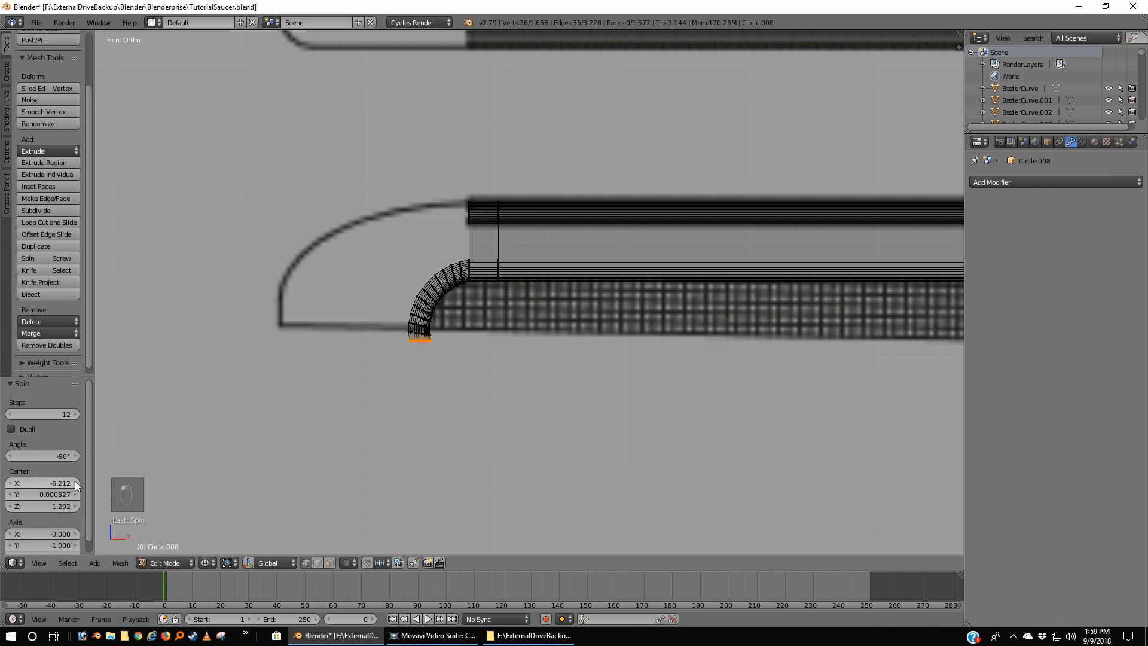
pyautogui.click(10, 483)
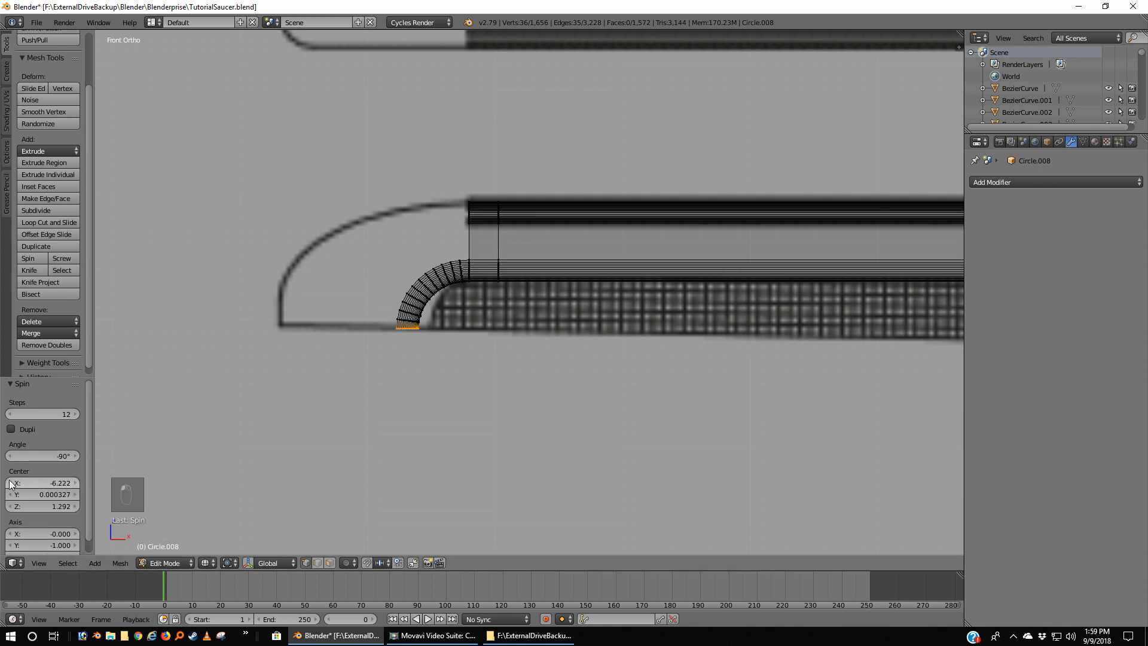
pyautogui.click(60, 483)
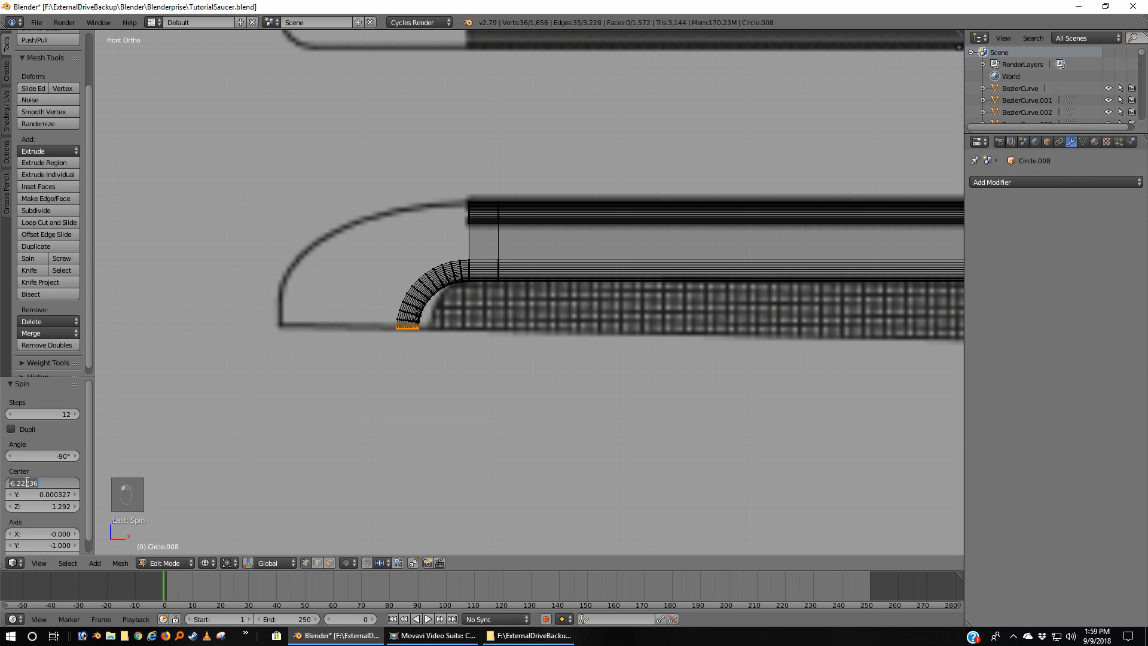
pyautogui.moveTo(21, 483); pyautogui.dragTo(63, 485)
pyautogui.press('BackSpace')
pyautogui.press('Return')
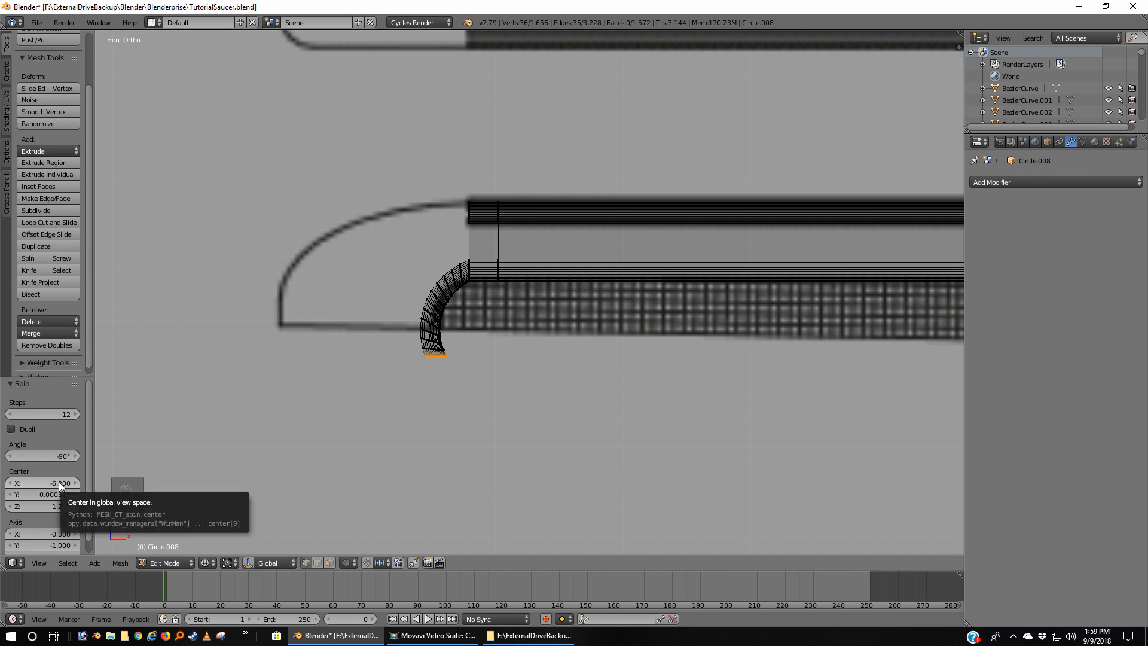
pyautogui.click(9, 483)
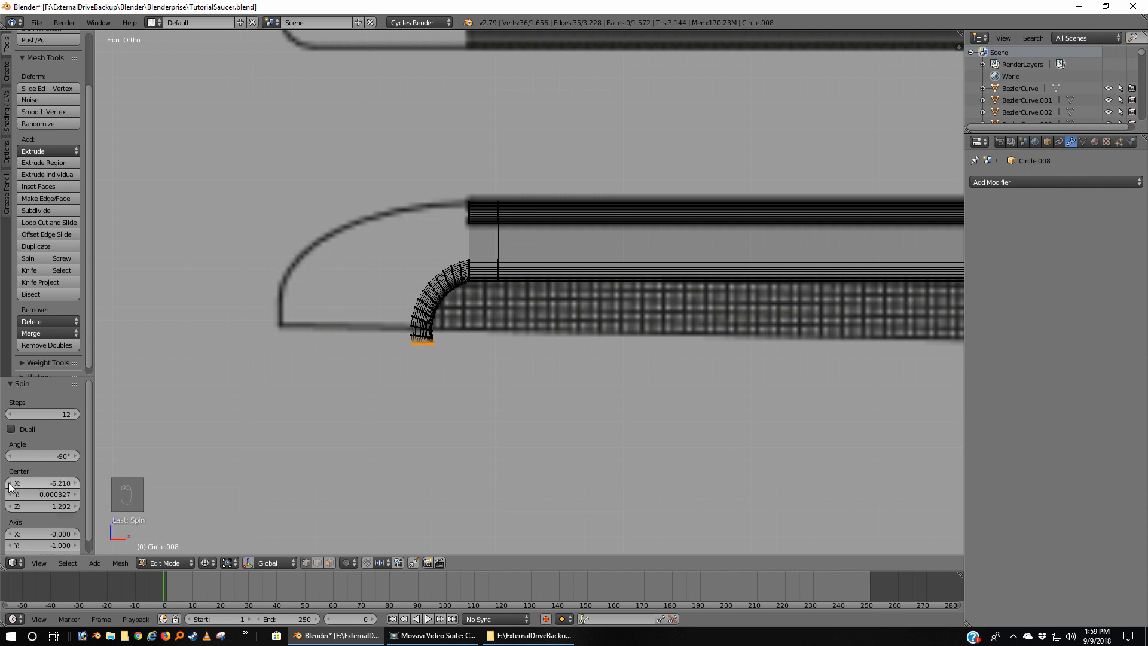
pyautogui.click(9, 483)
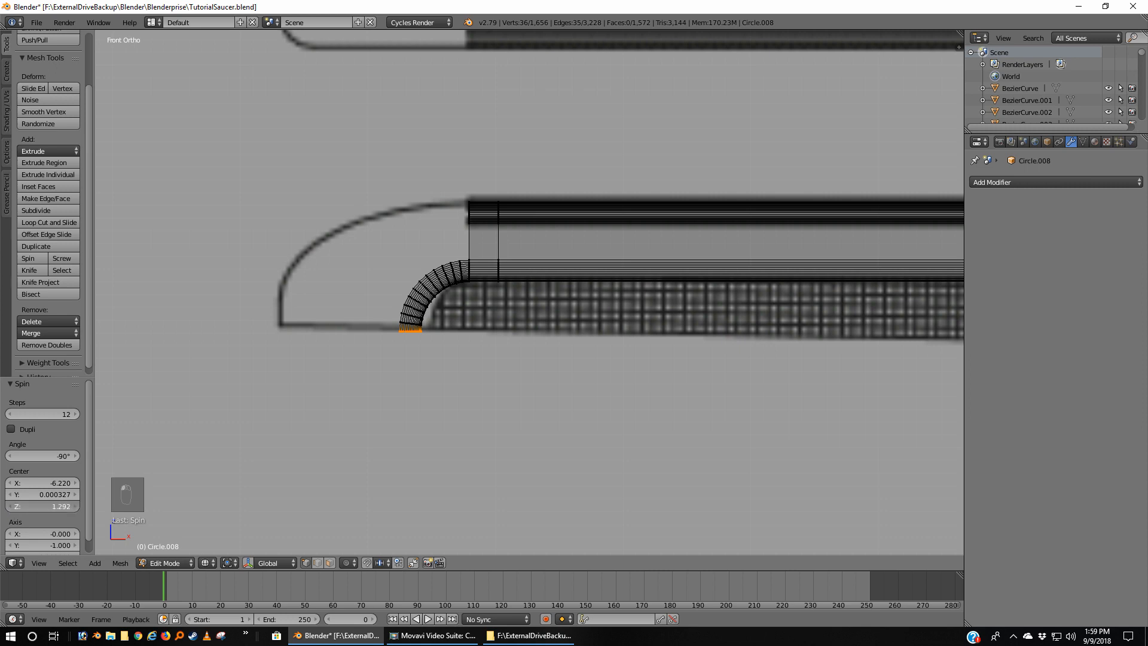
# Set the lower arc's spin center Z to 1.302 to fit the grille's rounded front
pyautogui.click(9, 506)
pyautogui.click(75, 506)
pyautogui.click(76, 506)
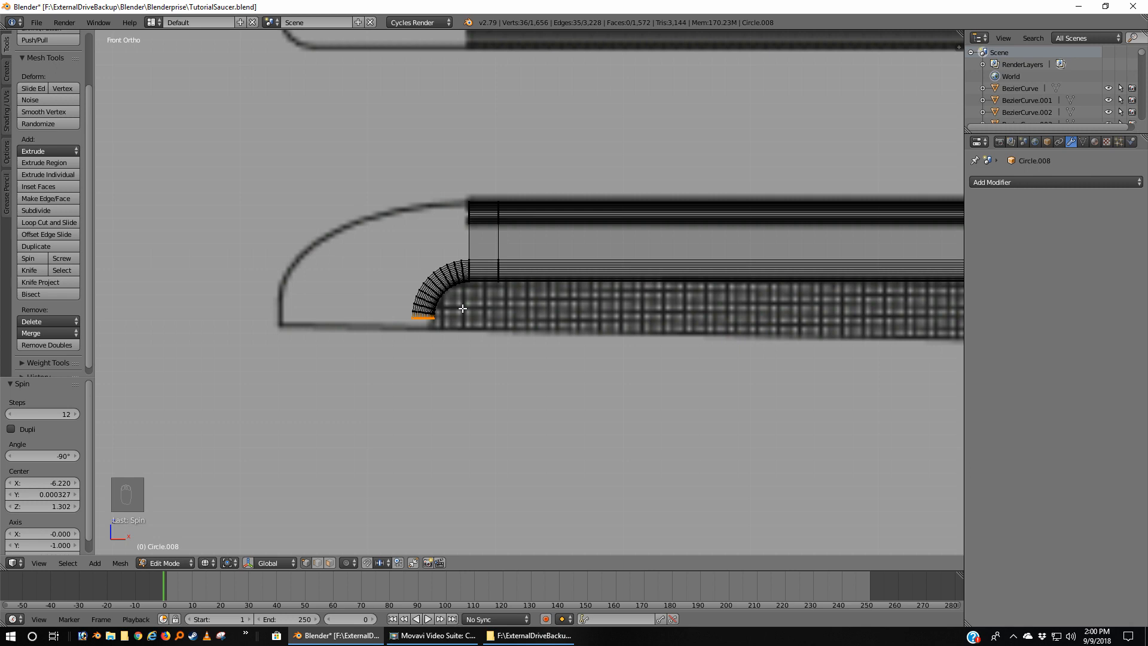
# Select only the housing's upper front edges and spin them -90° in 12 steps
pyautogui.press('a')
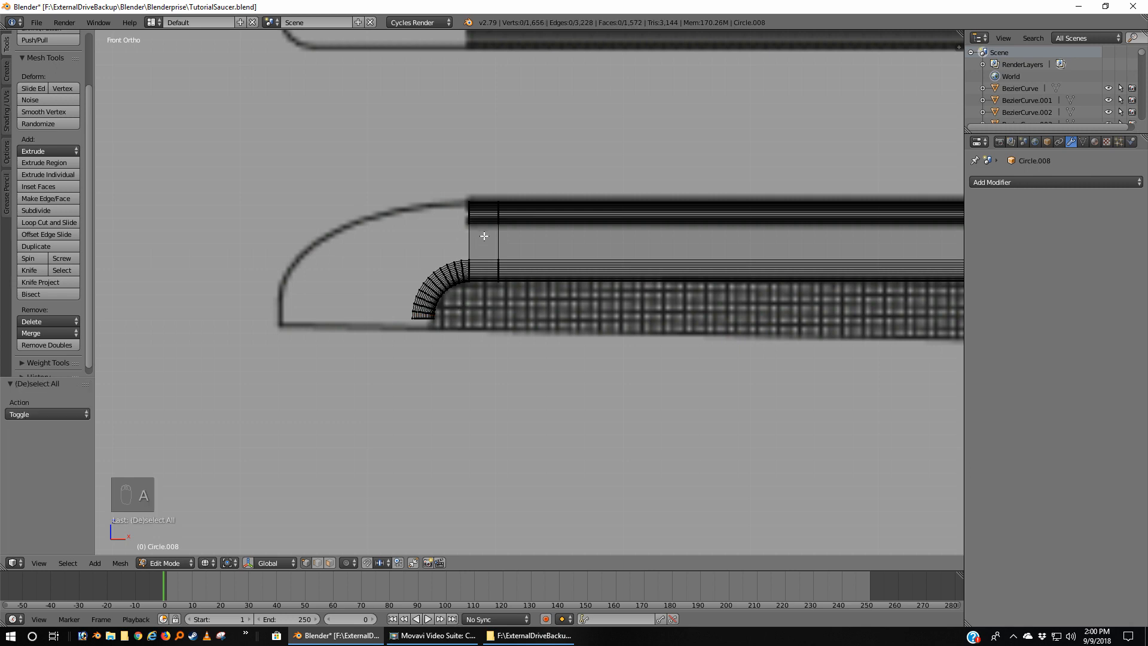
pyautogui.press('b')
pyautogui.moveTo(438, 148); pyautogui.dragTo(500, 219)
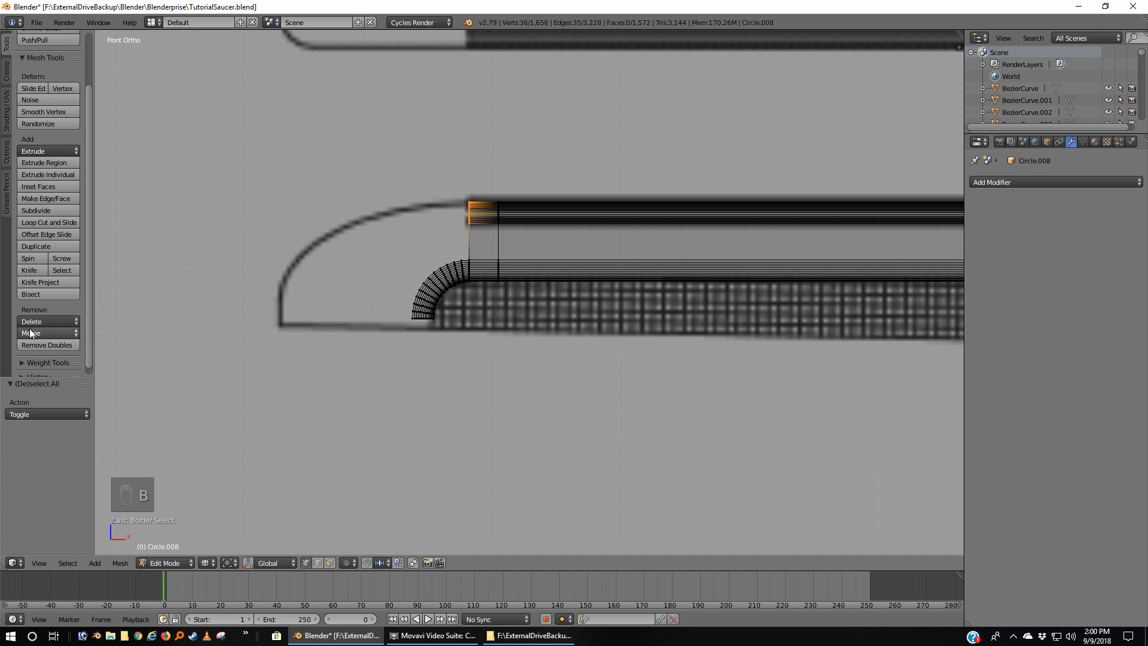
pyautogui.click(33, 261)
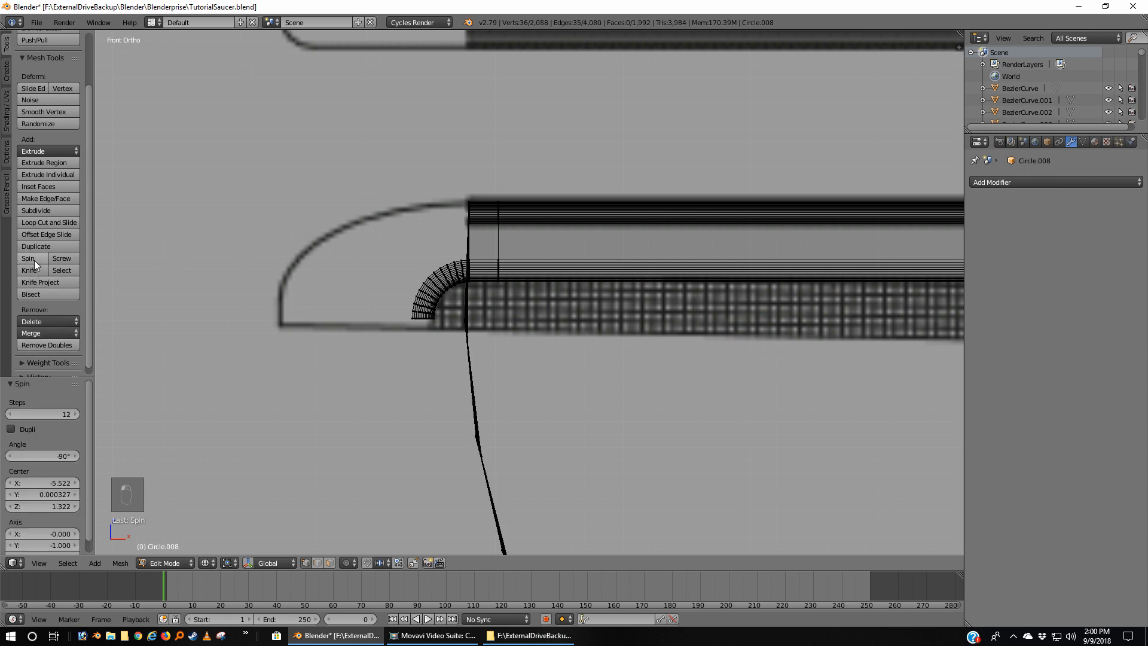
# Lower the upper spin's center to Z 1.182
pyautogui.click(73, 507)
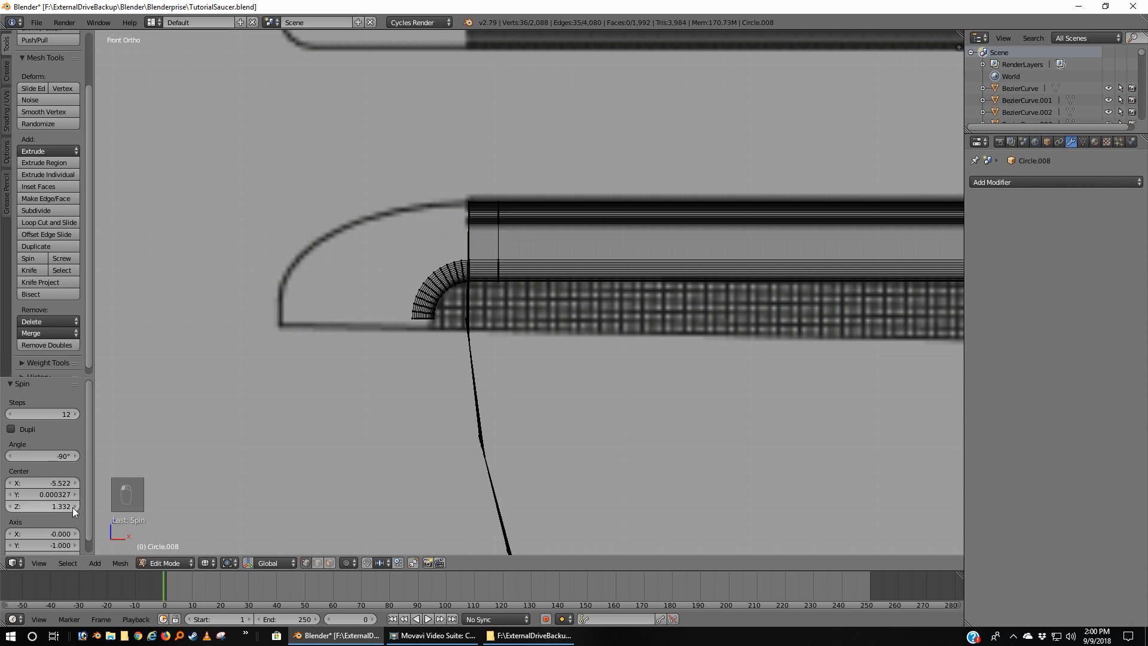
pyautogui.click(9, 506)
pyautogui.click(9, 506)
pyautogui.click(9, 506)
pyautogui.click(9, 506)
pyautogui.click(9, 506)
pyautogui.click(9, 506)
pyautogui.click(9, 505)
pyautogui.click(8, 506)
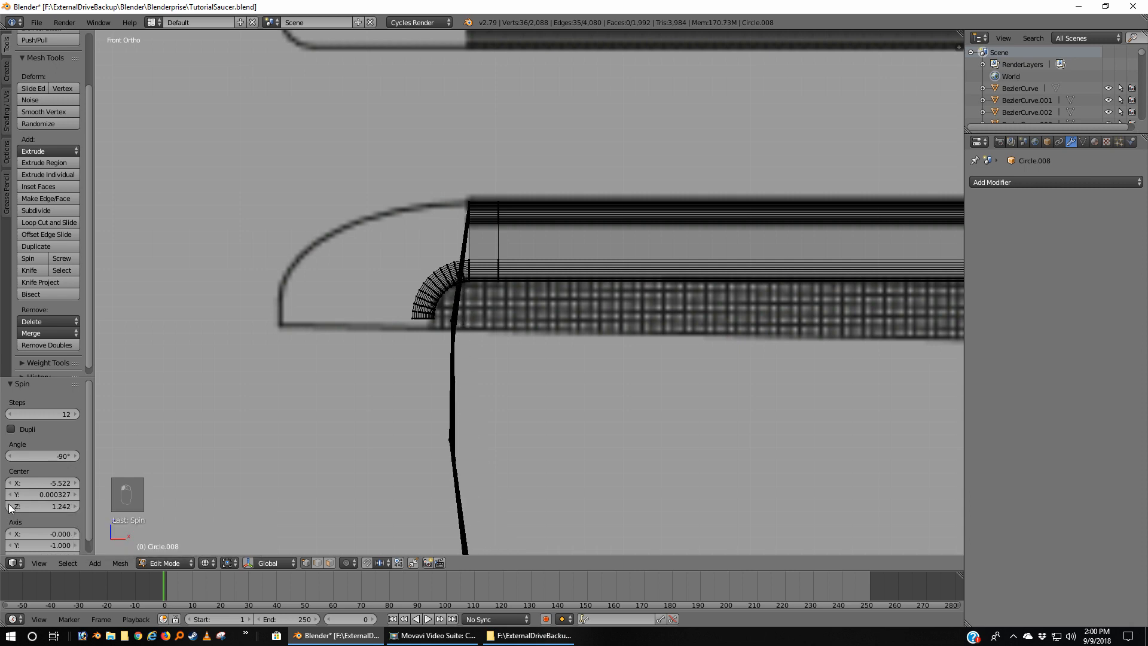
pyautogui.click(9, 506)
pyautogui.click(9, 506)
pyautogui.click(9, 506)
pyautogui.click(9, 506)
pyautogui.click(9, 506)
pyautogui.click(9, 506)
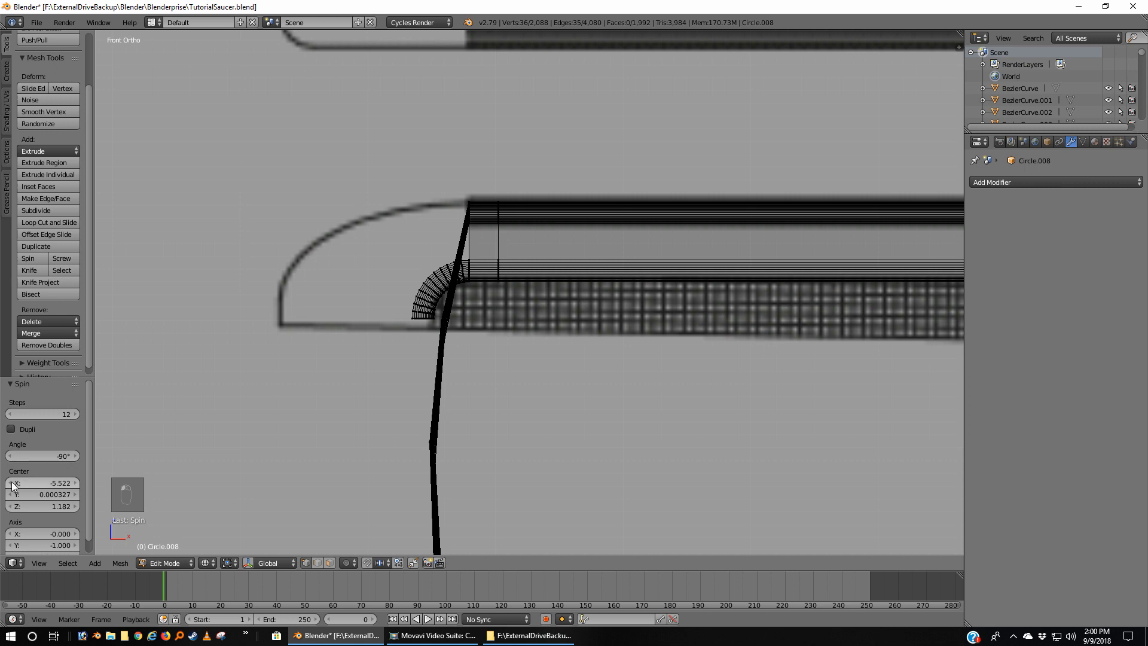
# Move the upper spin's center forward to X -6.202 so the arc curves toward the blueprint's nose
pyautogui.click(11, 483)
pyautogui.click(10, 483)
pyautogui.click(11, 483)
pyautogui.click(11, 483)
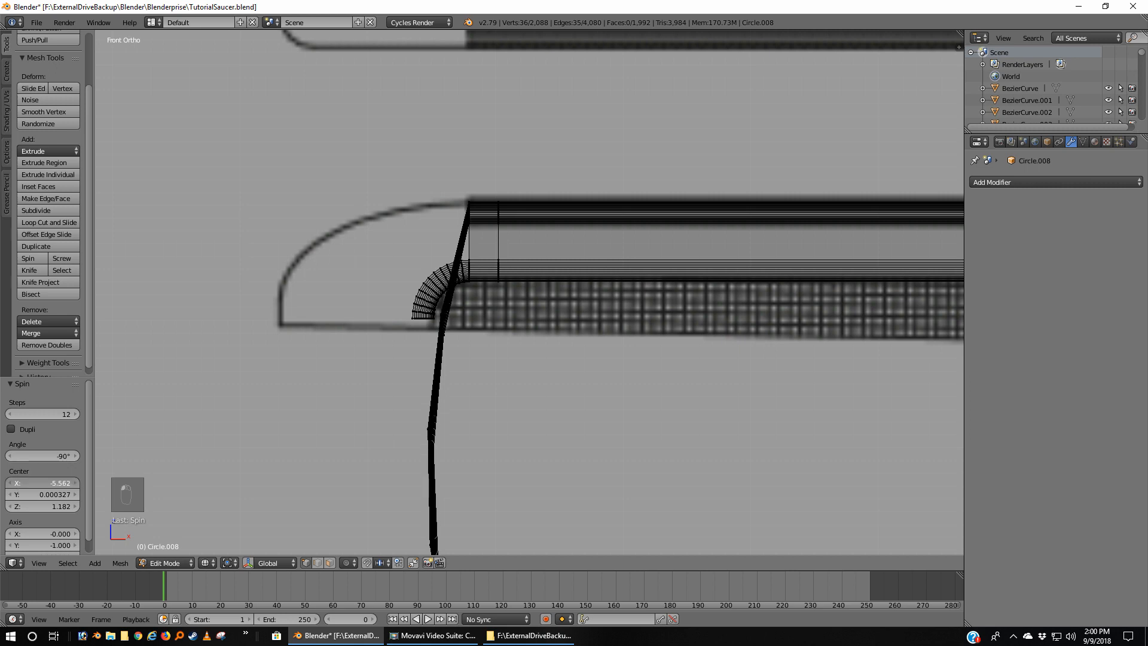
pyautogui.click(9, 483)
pyautogui.click(9, 483)
pyautogui.click(9, 483)
pyautogui.click(9, 483)
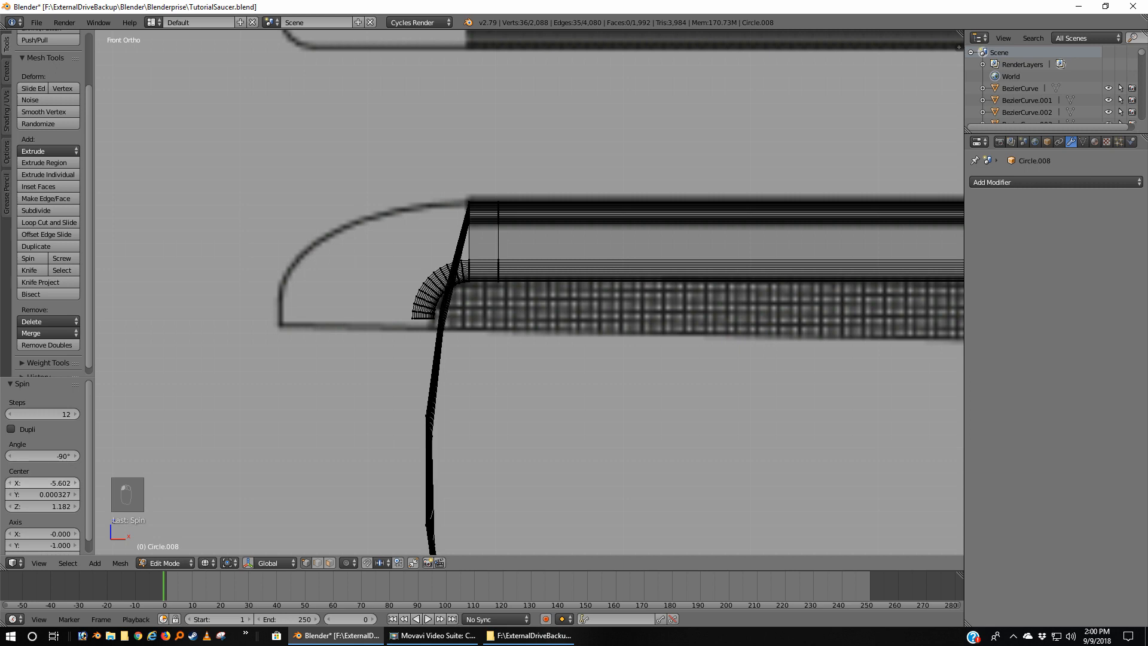
pyautogui.click(10, 483)
pyautogui.click(10, 483)
pyautogui.click(9, 483)
pyautogui.click(10, 483)
pyautogui.click(9, 483)
pyautogui.click(10, 483)
pyautogui.click(10, 483)
pyautogui.click(9, 483)
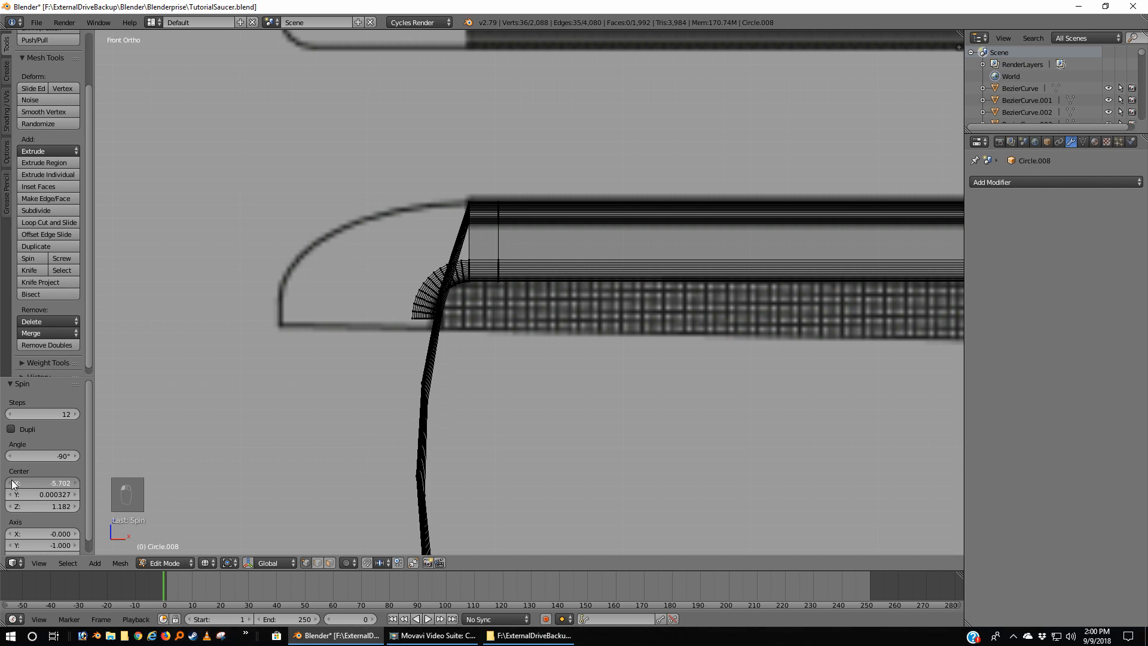
pyautogui.click(9, 483)
pyautogui.click(10, 483)
pyautogui.click(10, 483)
pyautogui.click(9, 483)
pyautogui.click(9, 483)
pyautogui.click(10, 483)
pyautogui.click(9, 483)
pyautogui.click(10, 483)
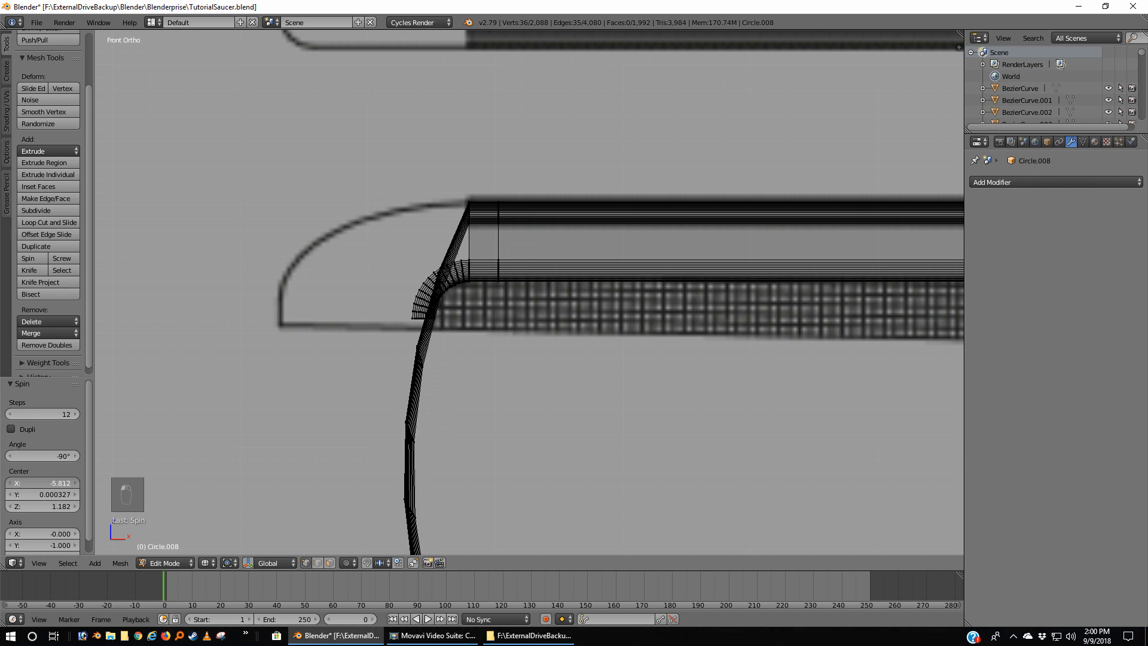
pyautogui.click(10, 483)
pyautogui.click(10, 483)
pyautogui.click(10, 483)
pyautogui.click(10, 483)
pyautogui.click(9, 483)
pyautogui.click(10, 483)
pyautogui.click(10, 483)
pyautogui.click(10, 483)
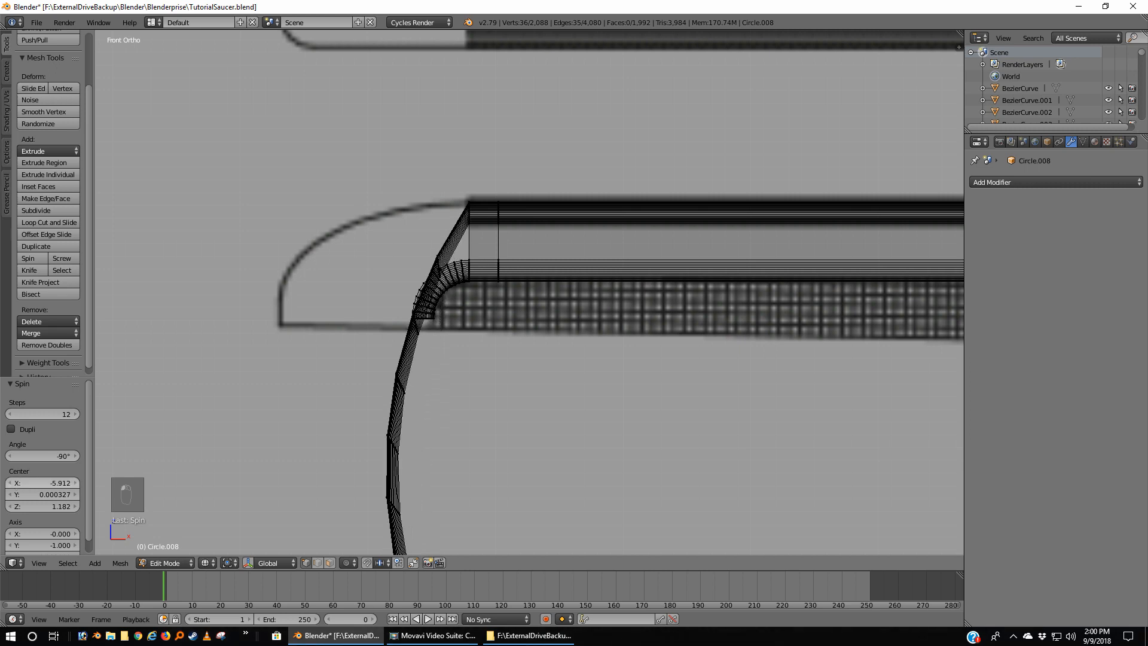
pyautogui.click(10, 483)
pyautogui.click(10, 483)
pyautogui.click(10, 483)
pyautogui.click(9, 483)
pyautogui.click(10, 483)
pyautogui.click(9, 483)
pyautogui.click(9, 483)
pyautogui.click(10, 483)
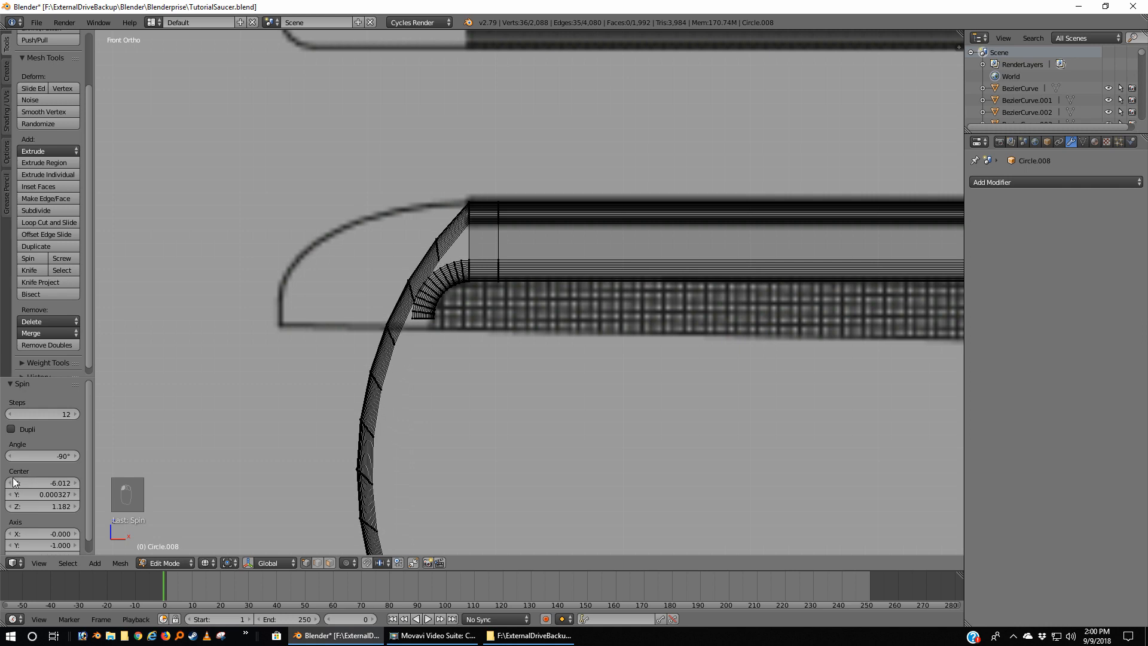
pyautogui.click(10, 483)
pyautogui.click(9, 483)
pyautogui.click(10, 483)
pyautogui.click(9, 483)
pyautogui.click(10, 483)
pyautogui.click(10, 483)
pyautogui.click(9, 483)
pyautogui.click(10, 483)
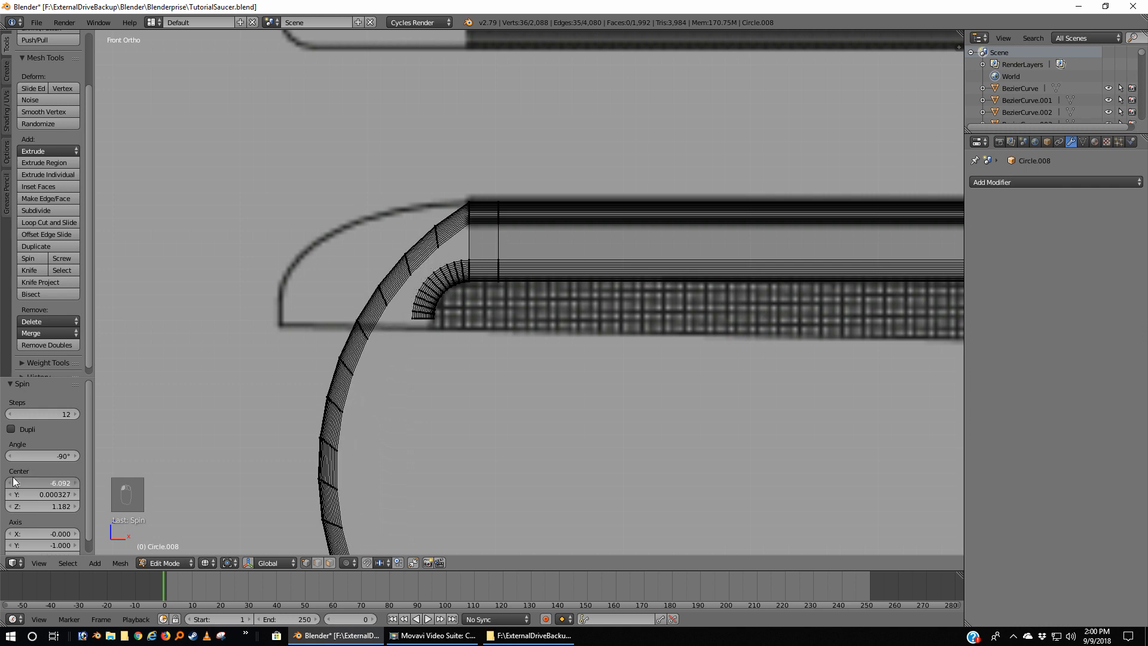
pyautogui.click(9, 483)
pyautogui.click(9, 483)
pyautogui.click(10, 483)
pyautogui.click(10, 483)
pyautogui.click(10, 483)
pyautogui.click(9, 483)
pyautogui.click(9, 483)
pyautogui.click(9, 483)
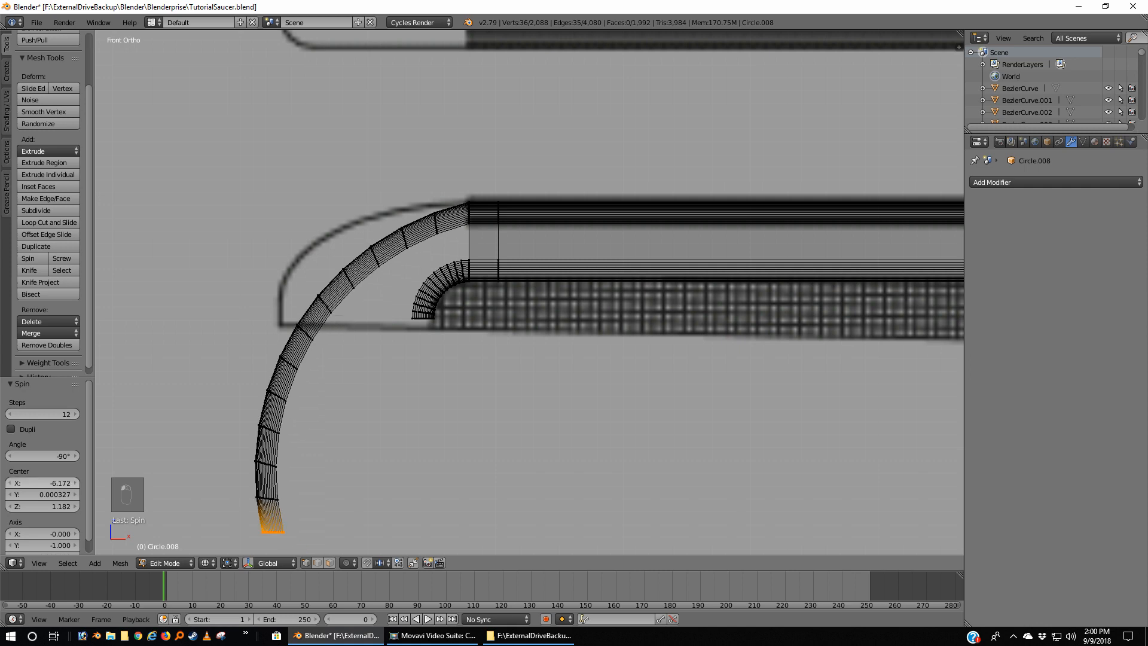
pyautogui.click(9, 483)
pyautogui.click(10, 483)
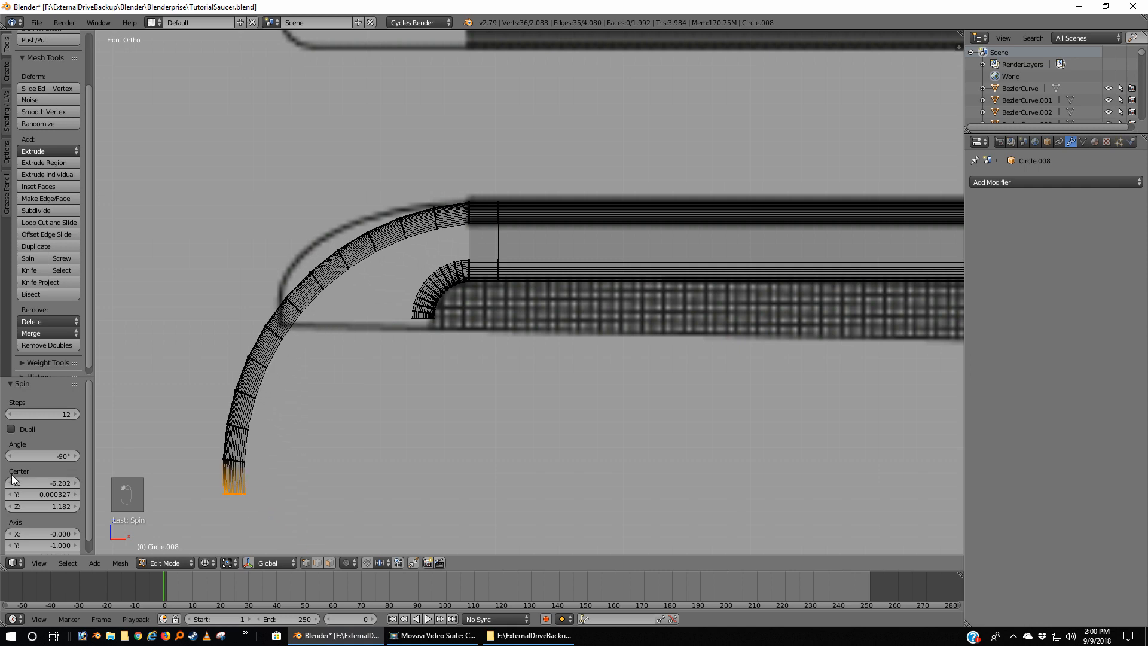
# Raise the upper spin's center to Z 1.252 to tighten the arc
pyautogui.click(9, 506)
pyautogui.click(9, 506)
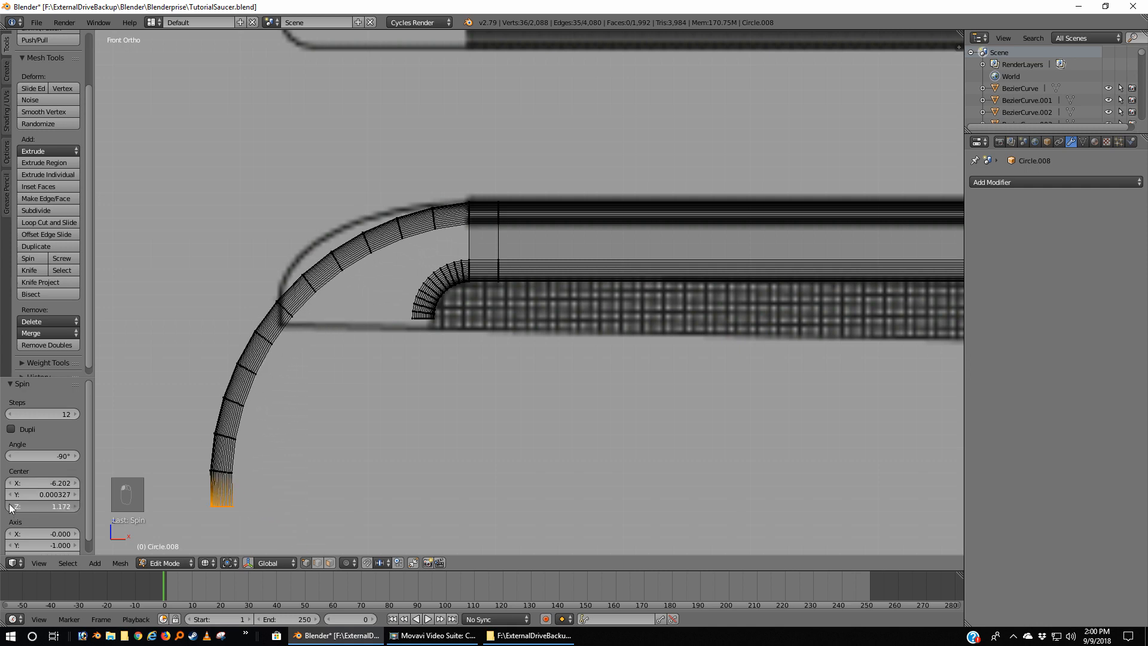
pyautogui.click(75, 506)
pyautogui.click(75, 506)
pyautogui.click(75, 506)
pyautogui.click(75, 506)
pyautogui.click(75, 506)
pyautogui.click(75, 506)
pyautogui.click(75, 507)
pyautogui.click(74, 506)
pyautogui.click(74, 506)
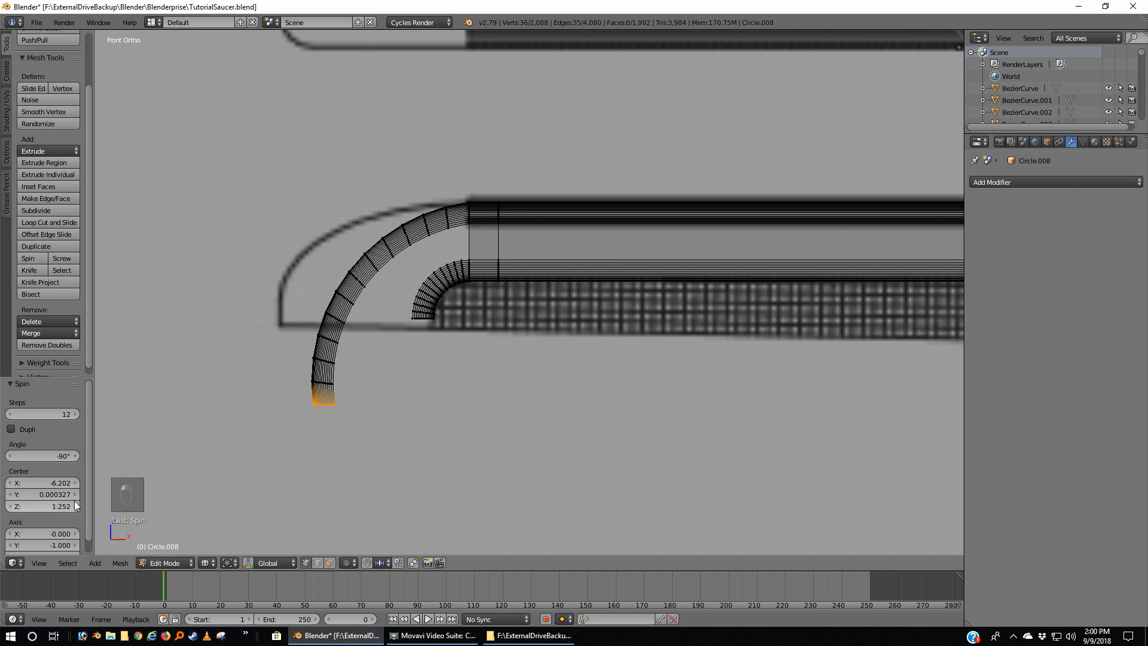
# Shift the upper spin's center forward to X -6.262 so the arc's end reaches the blueprint's bottom line
pyautogui.click(10, 483)
pyautogui.click(10, 483)
pyautogui.click(11, 483)
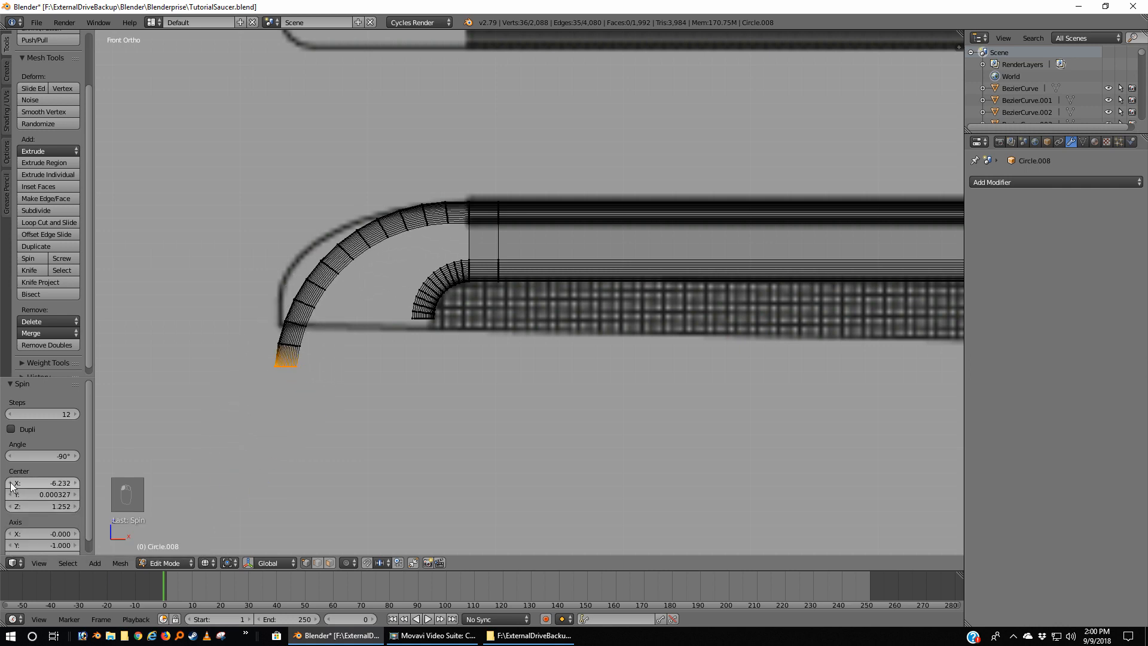
pyautogui.click(11, 483)
pyautogui.click(10, 483)
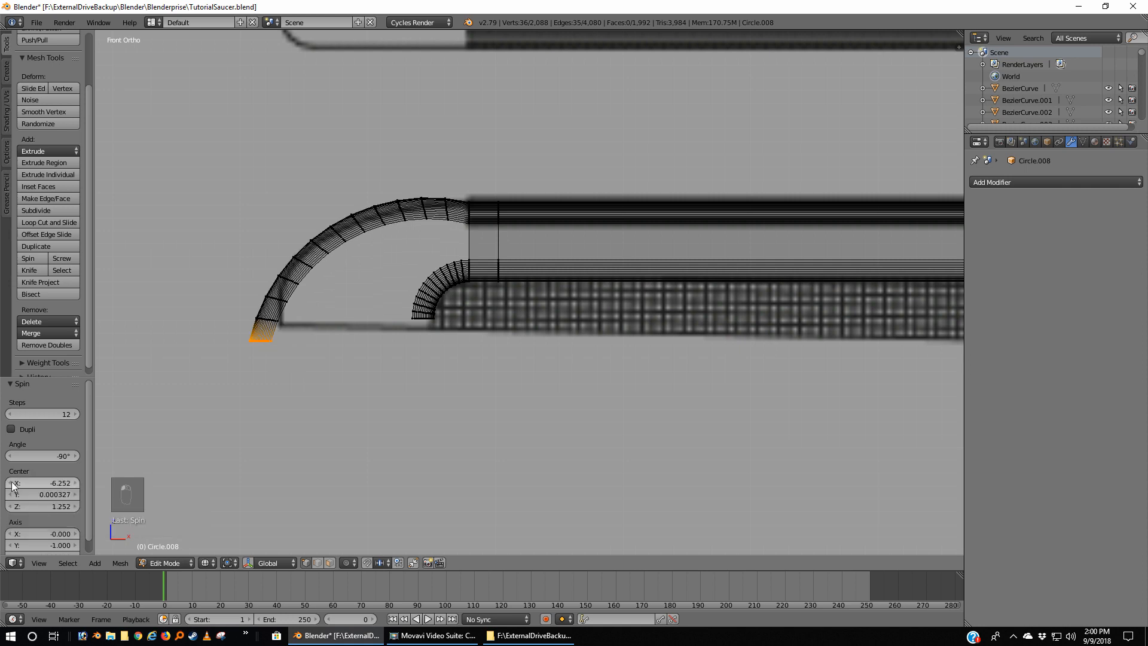
pyautogui.click(10, 483)
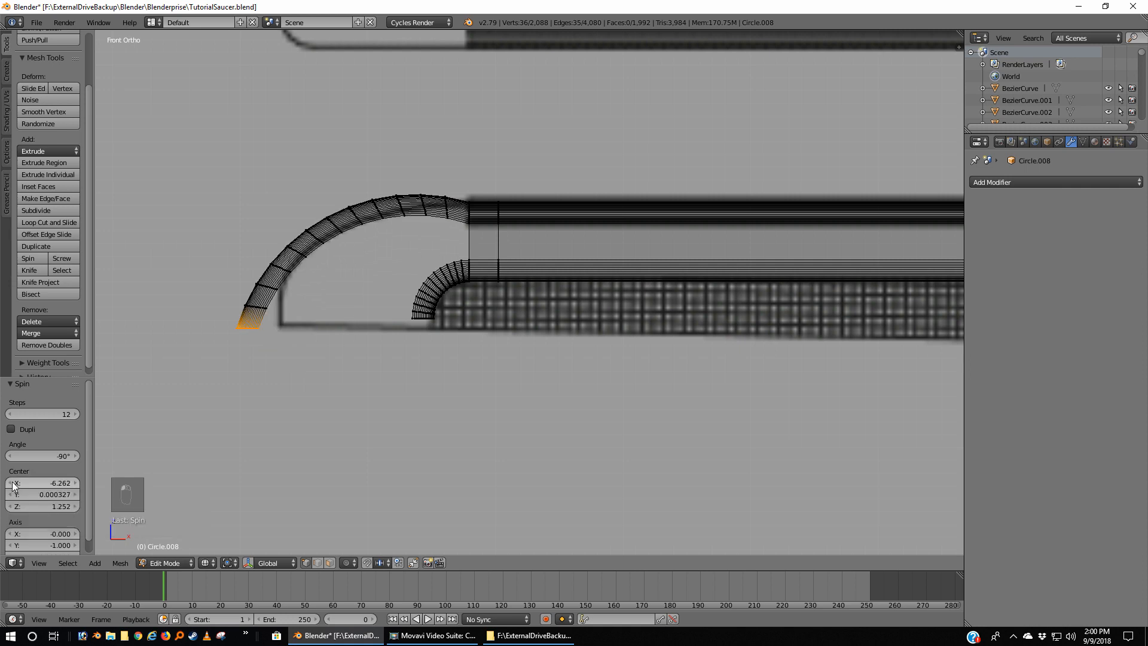
# Raise the upper spin's center to Z 1.302 to shrink the arc
pyautogui.click(75, 507)
pyautogui.click(74, 506)
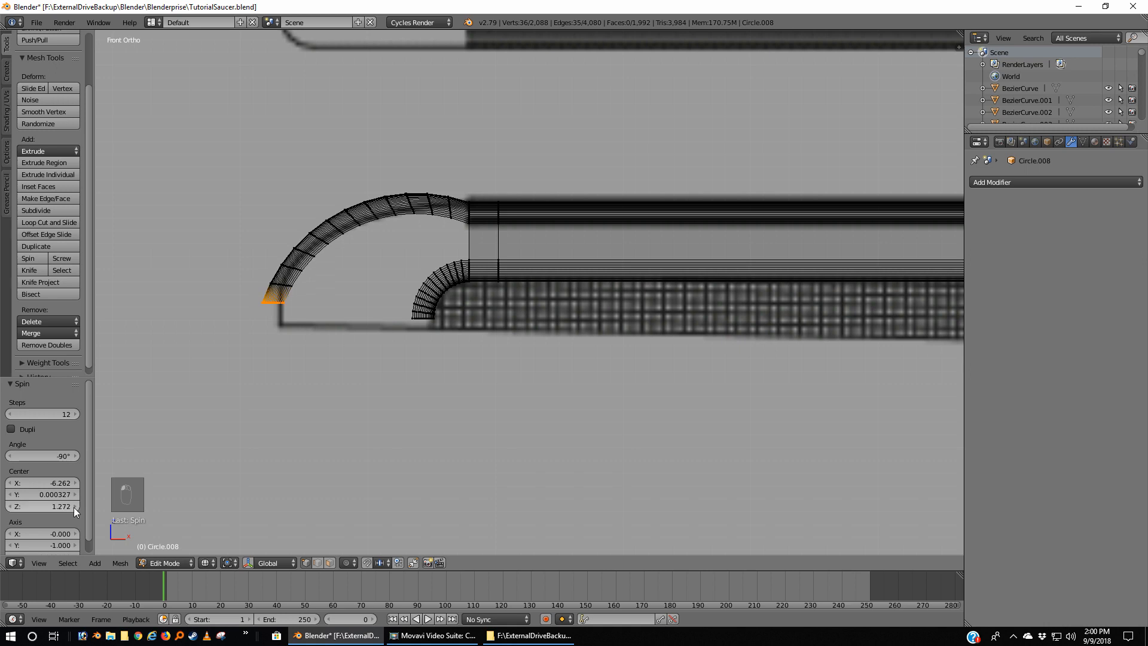
pyautogui.click(74, 507)
pyautogui.click(74, 506)
pyautogui.click(74, 506)
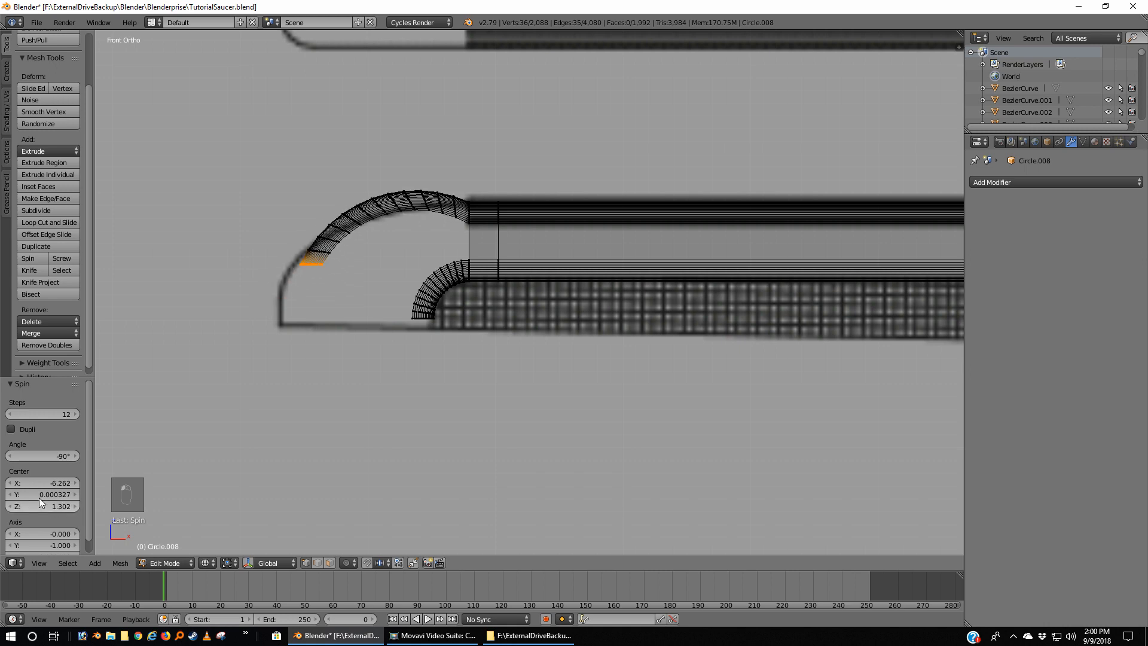
# Adjust the upper spin's center to X -6.232 and Z 1.282 to bring the arc's end onto the bottom line
pyautogui.click(74, 482)
pyautogui.click(74, 483)
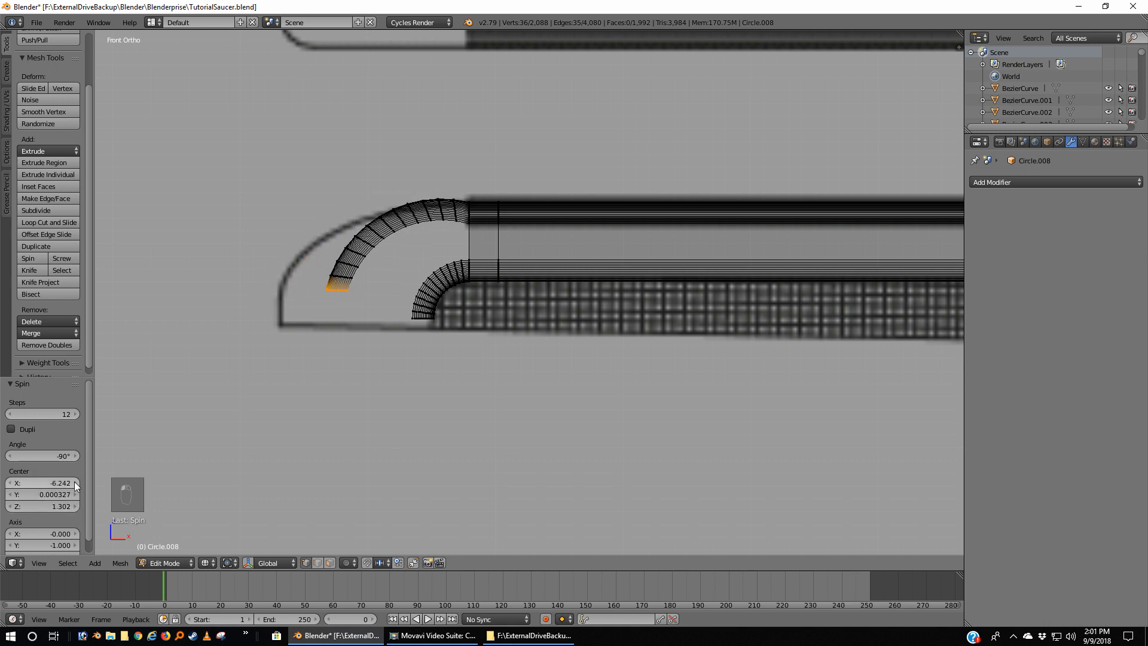
pyautogui.click(74, 482)
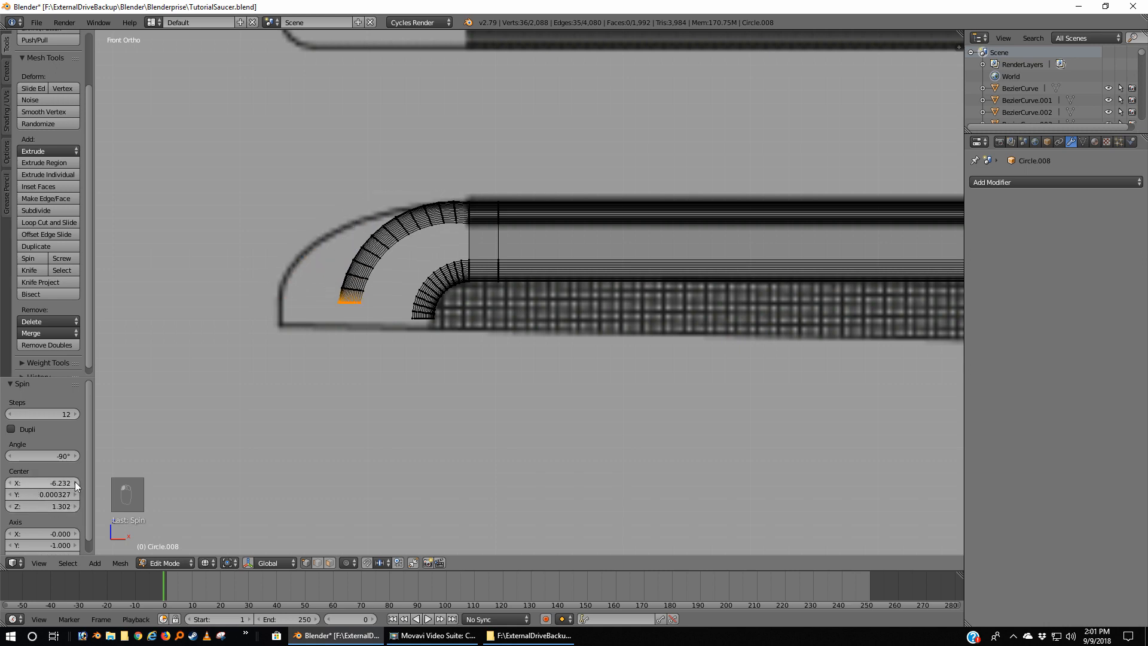
pyautogui.click(9, 506)
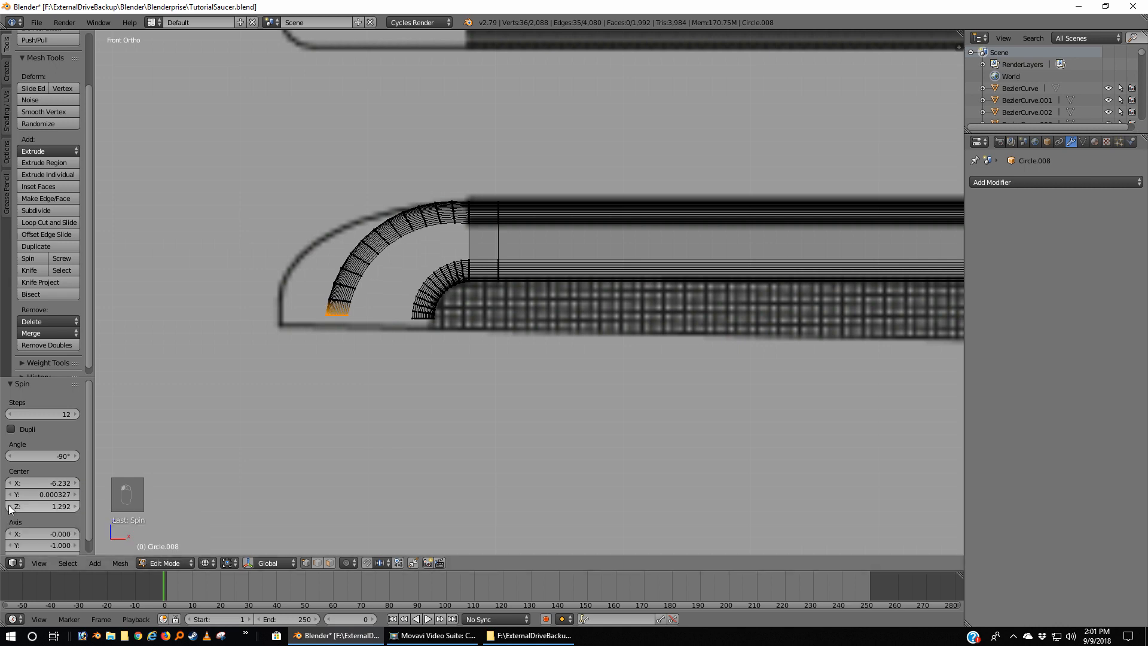
pyautogui.click(9, 506)
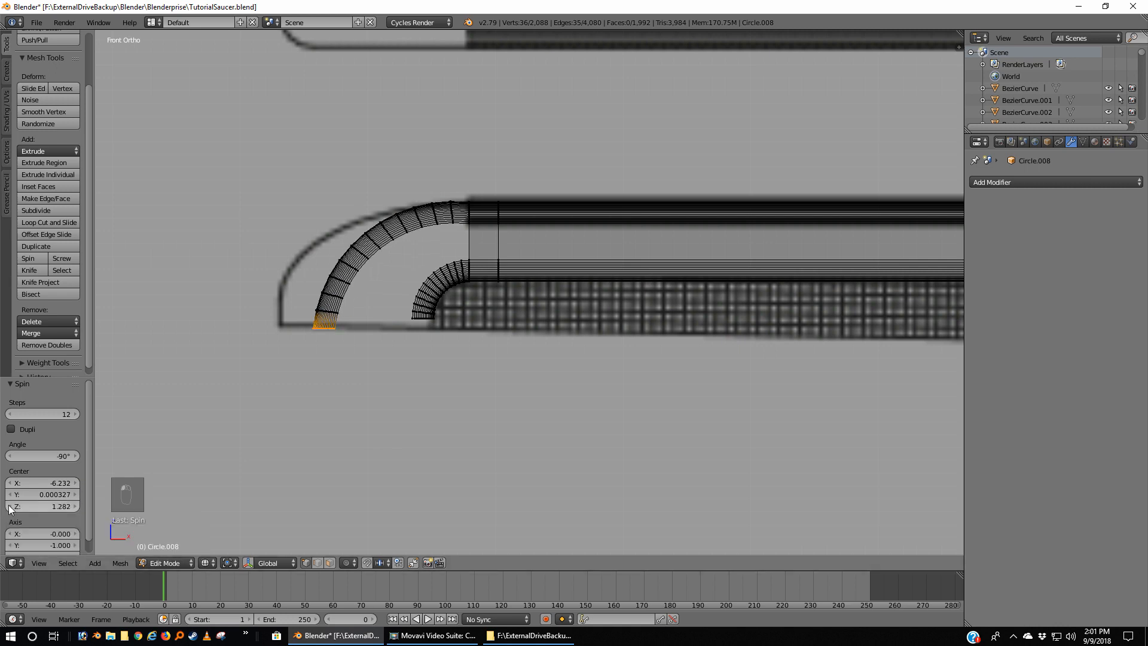
# Refine the upper spin's center to X -6.242 to push the arc closer to the nose outline
pyautogui.click(74, 482)
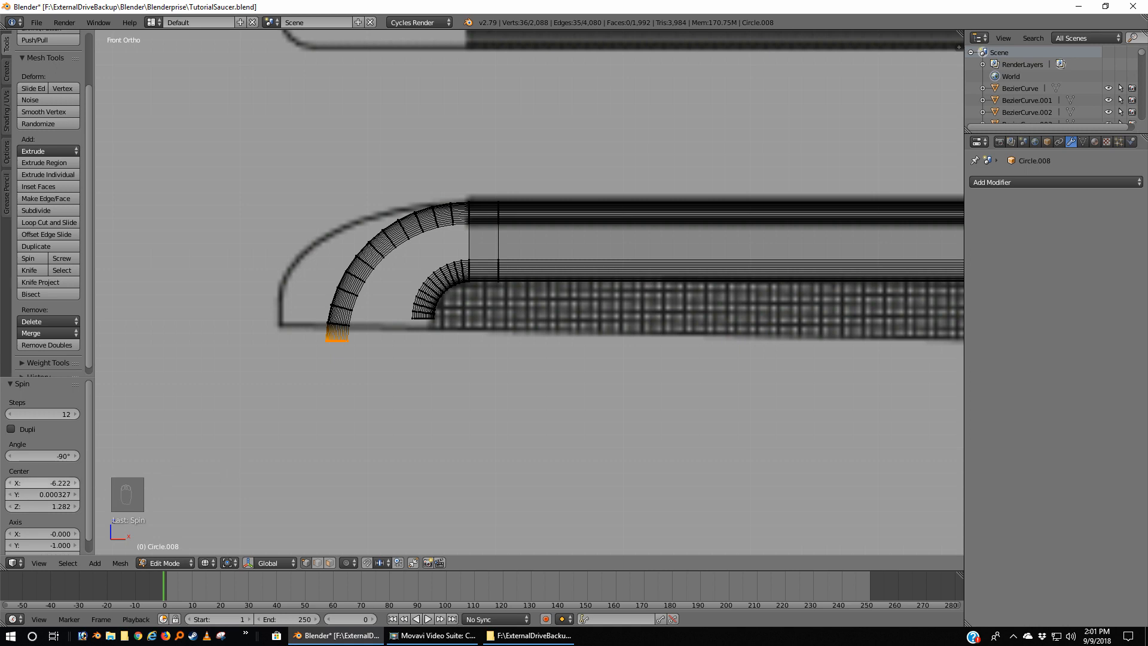
pyautogui.click(10, 483)
pyautogui.click(9, 483)
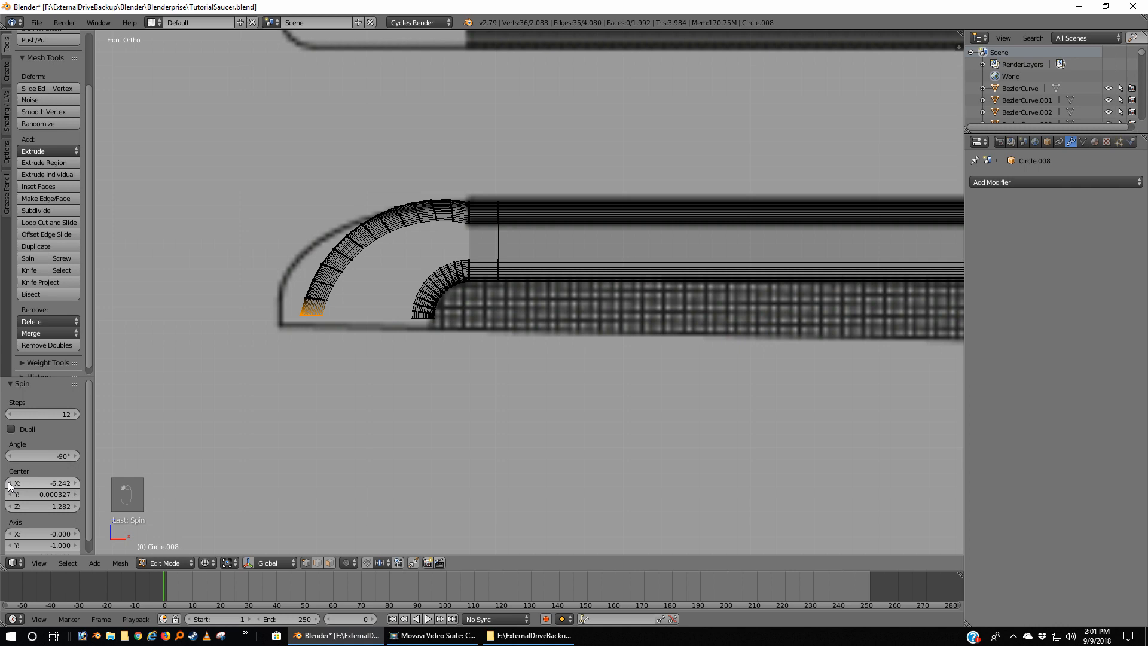
# Set the upper spin's center to X -6.232 and Z 1.312
pyautogui.click(75, 482)
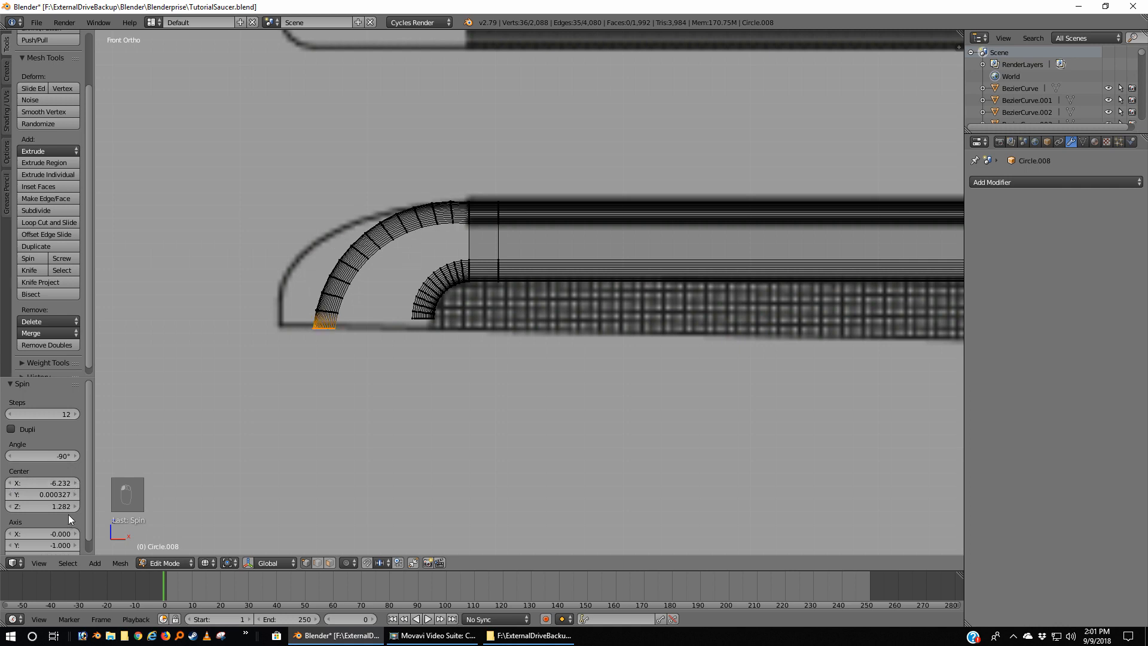
pyautogui.click(73, 506)
pyautogui.click(73, 506)
pyautogui.click(73, 506)
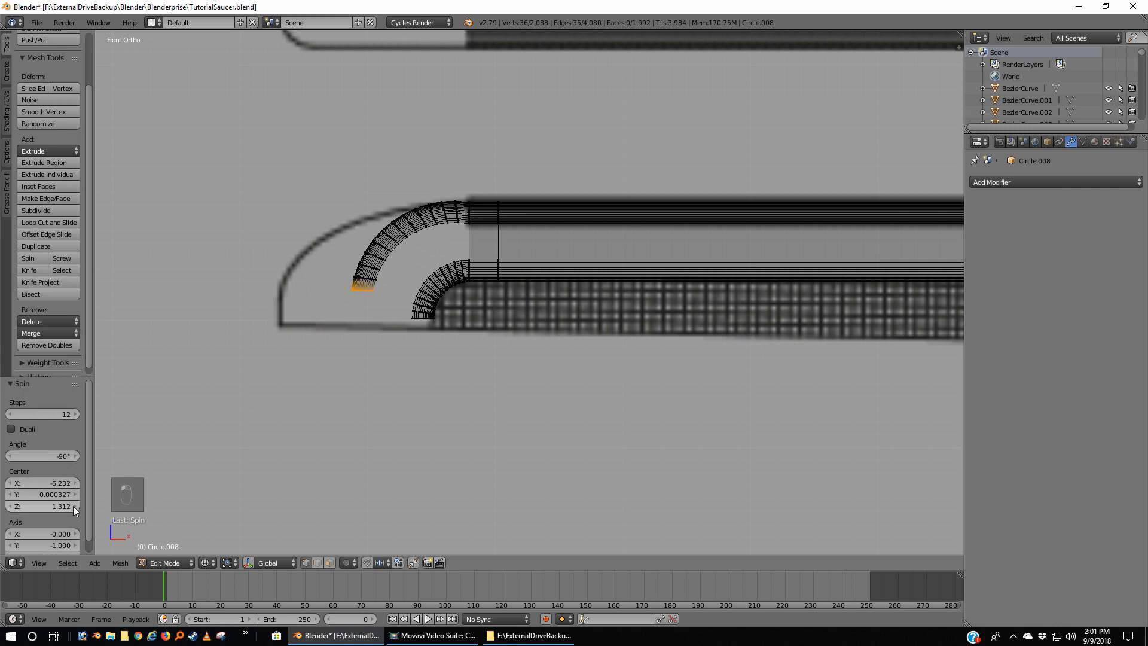
pyautogui.click(73, 506)
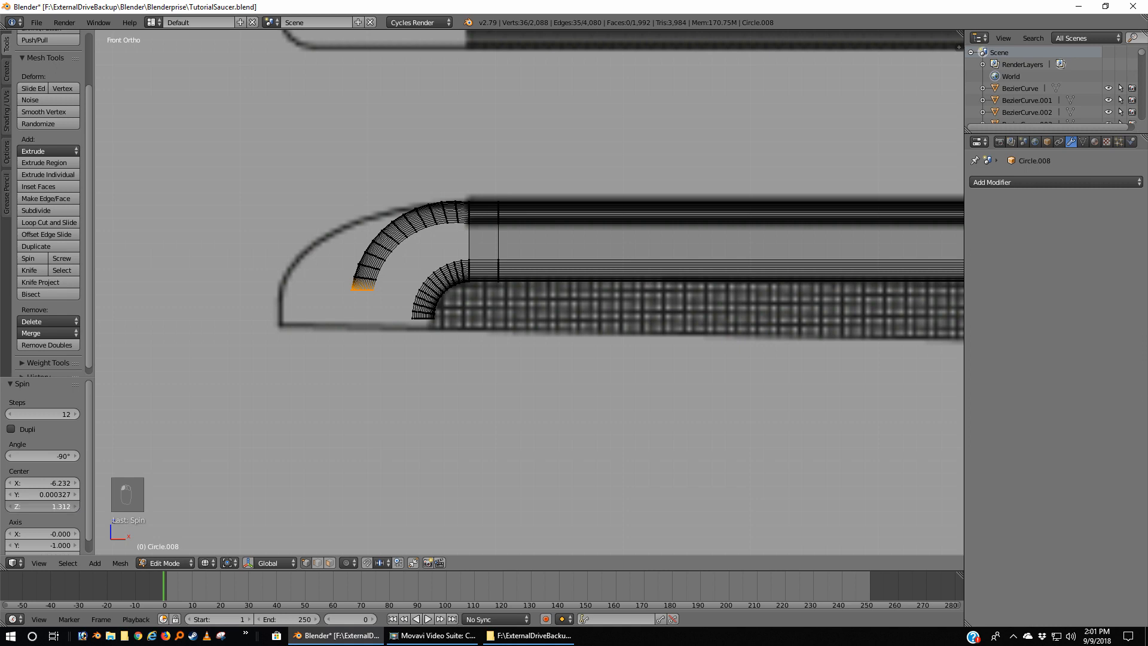
pyautogui.click(10, 507)
# Fine-tune the upper spin's center to X -6.222 with Z at 1.312
pyautogui.click(10, 483)
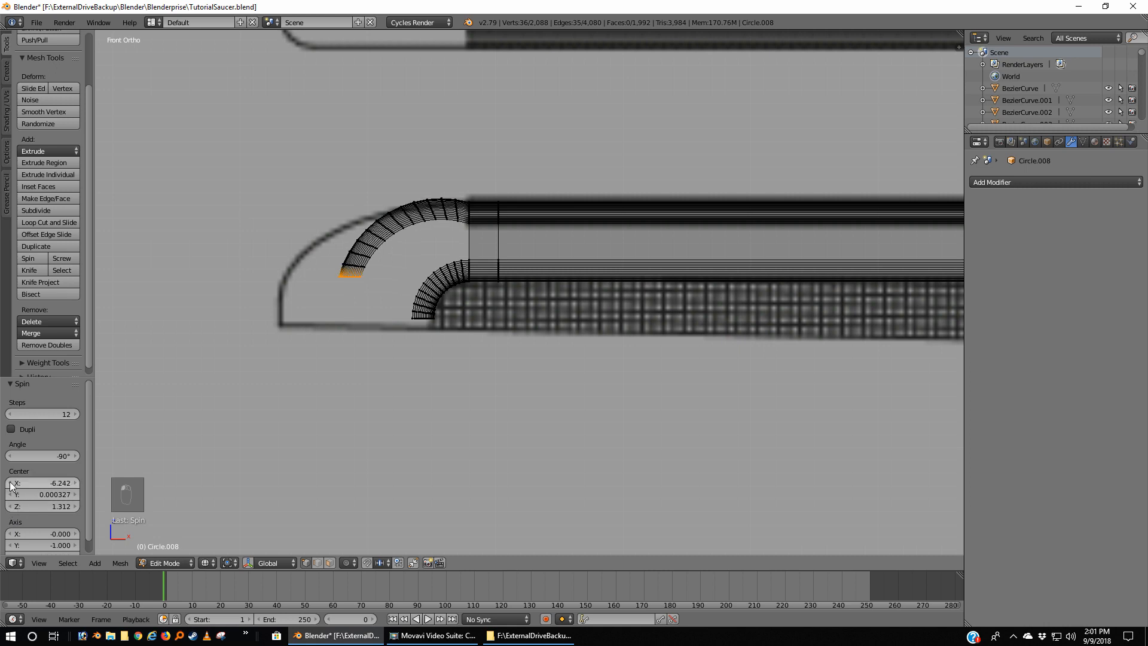
pyautogui.click(74, 483)
pyautogui.click(74, 482)
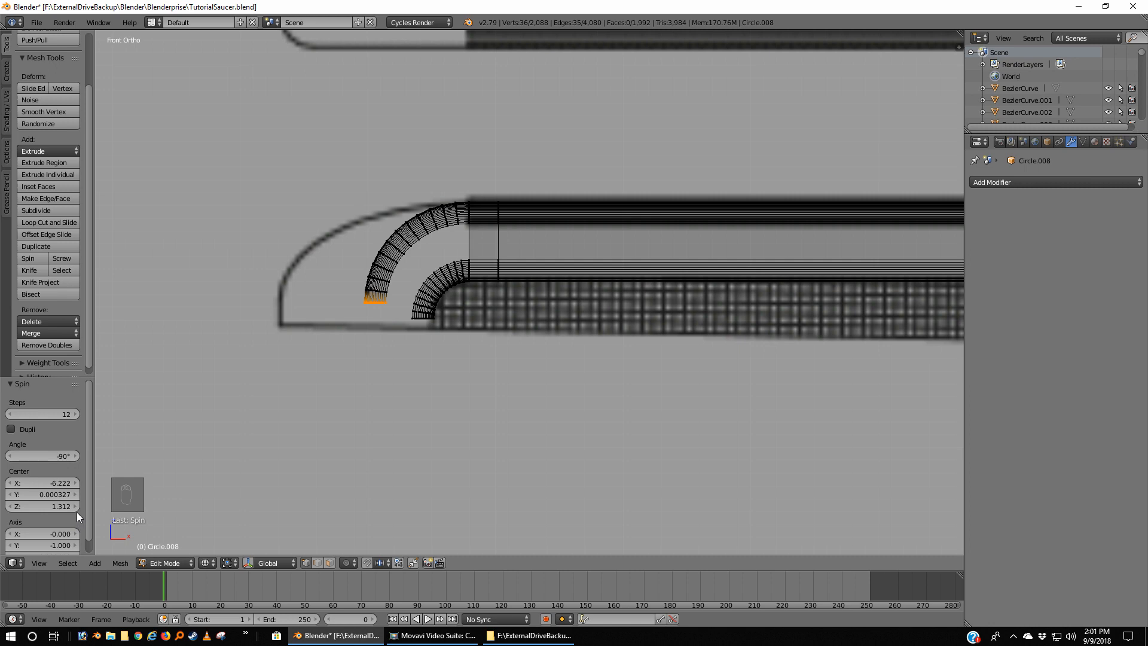
pyautogui.click(77, 505)
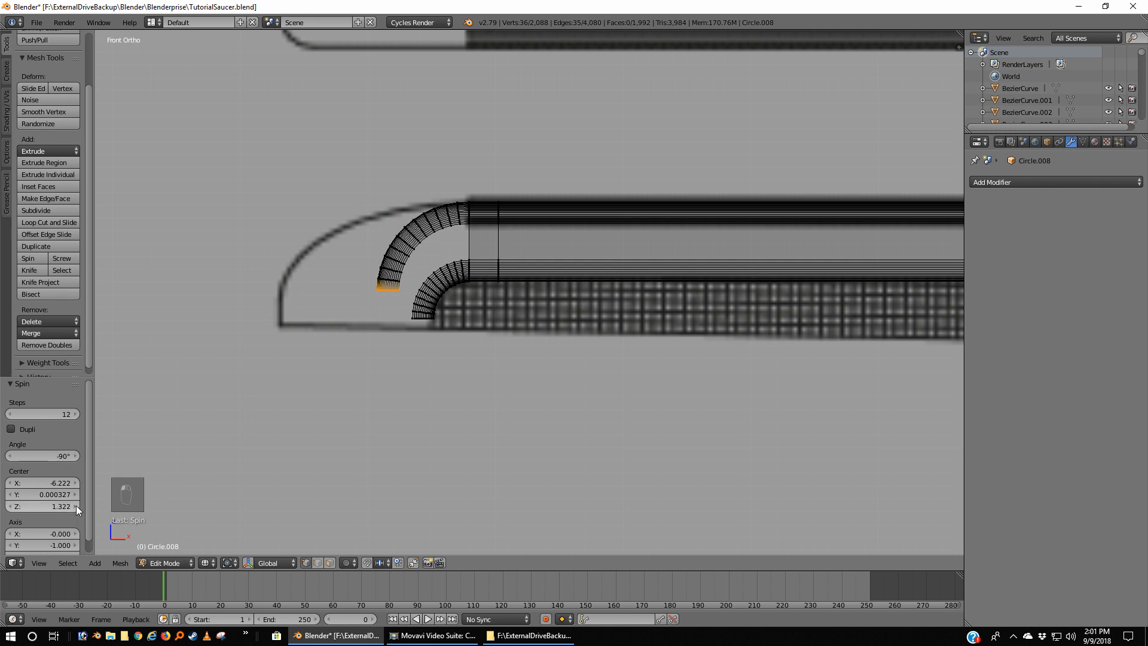
pyautogui.click(10, 507)
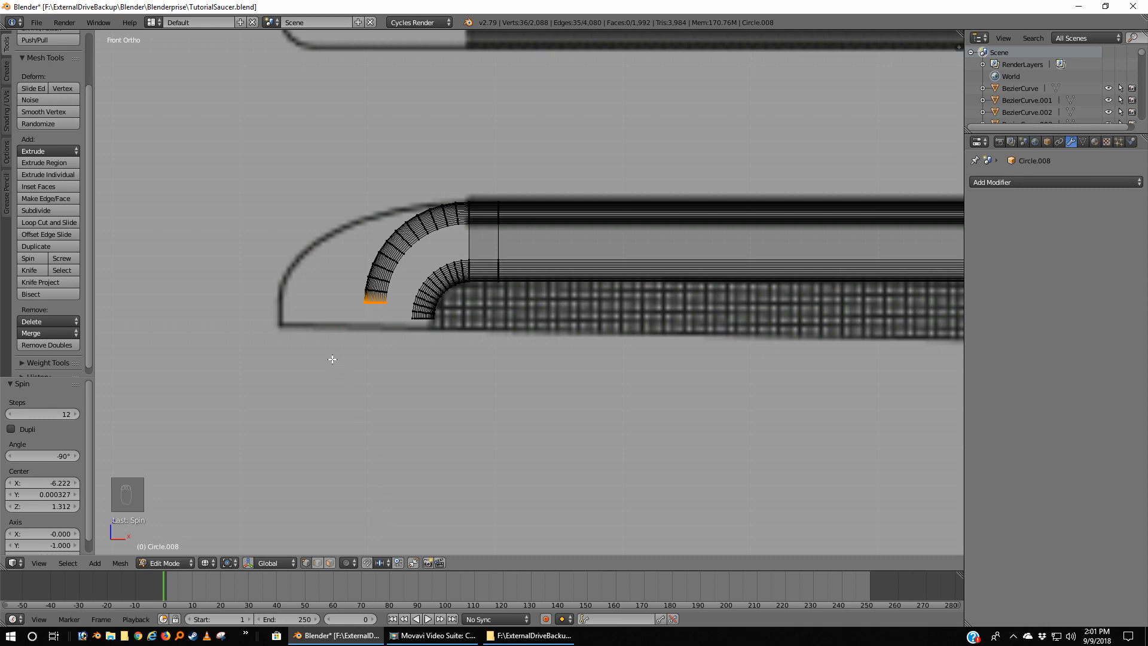
pyautogui.moveTo(333, 358); pyautogui.dragTo(494, 456, button='middle')
pyautogui.press('KP_7')
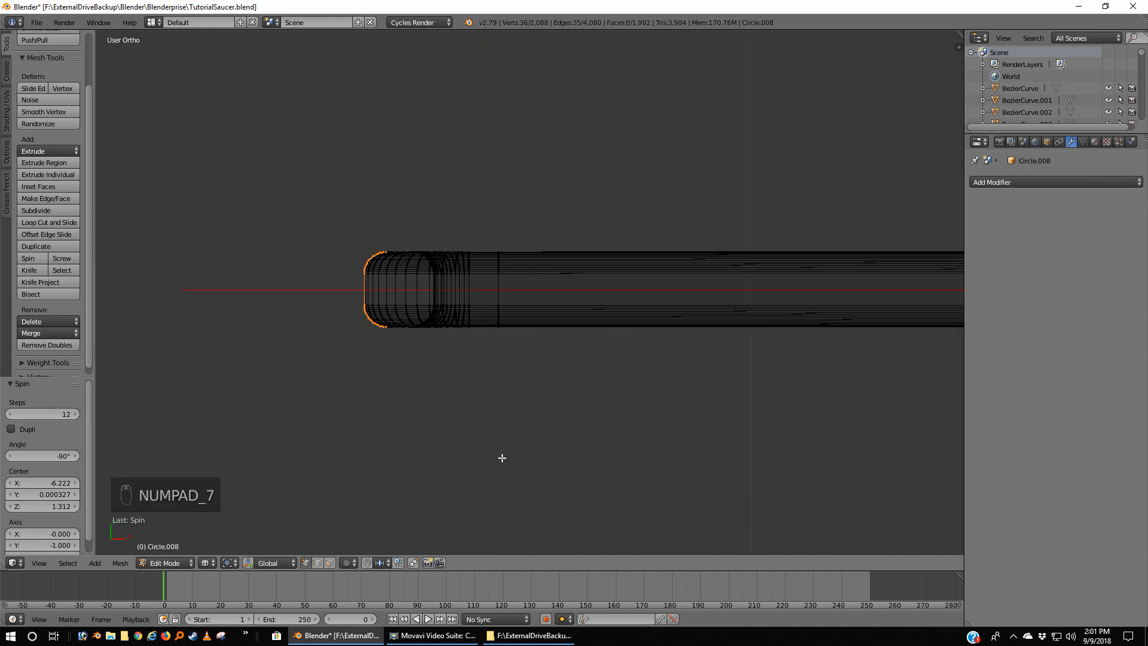
pyautogui.press('KP_1')
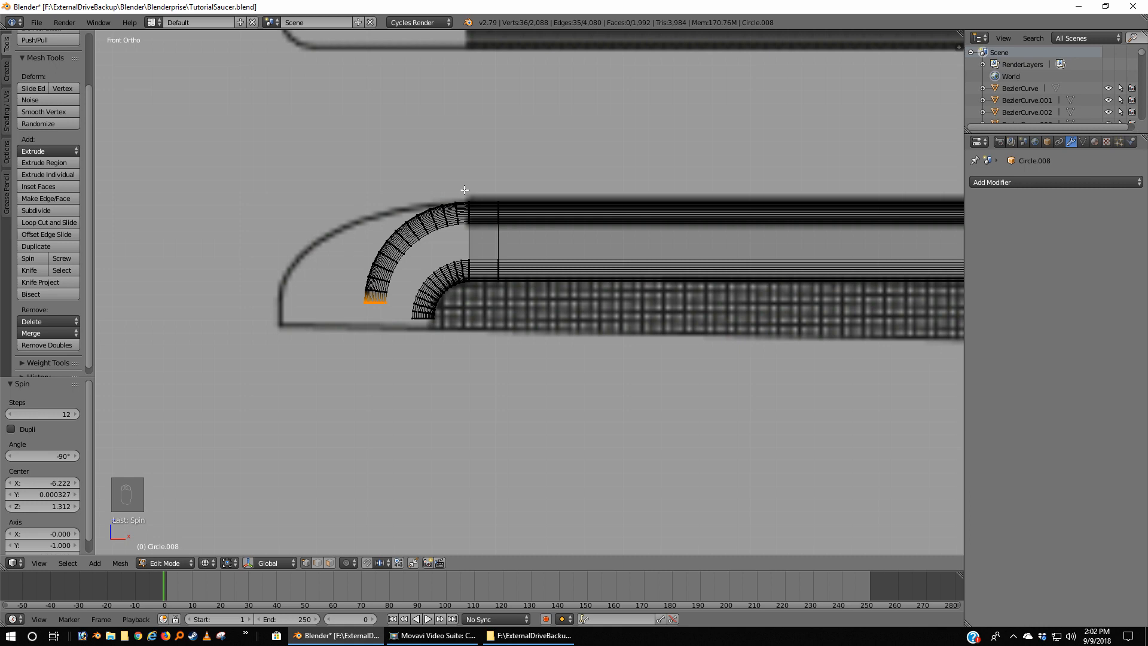
pyautogui.press('b')
pyautogui.moveTo(464, 190)
pyautogui.mouseDown()
pyautogui.moveTo(449, 247)
pyautogui.moveTo(371, 250)
pyautogui.moveTo(388, 263)
pyautogui.moveTo(379, 289)
pyautogui.mouseUp()
pyautogui.press('c')
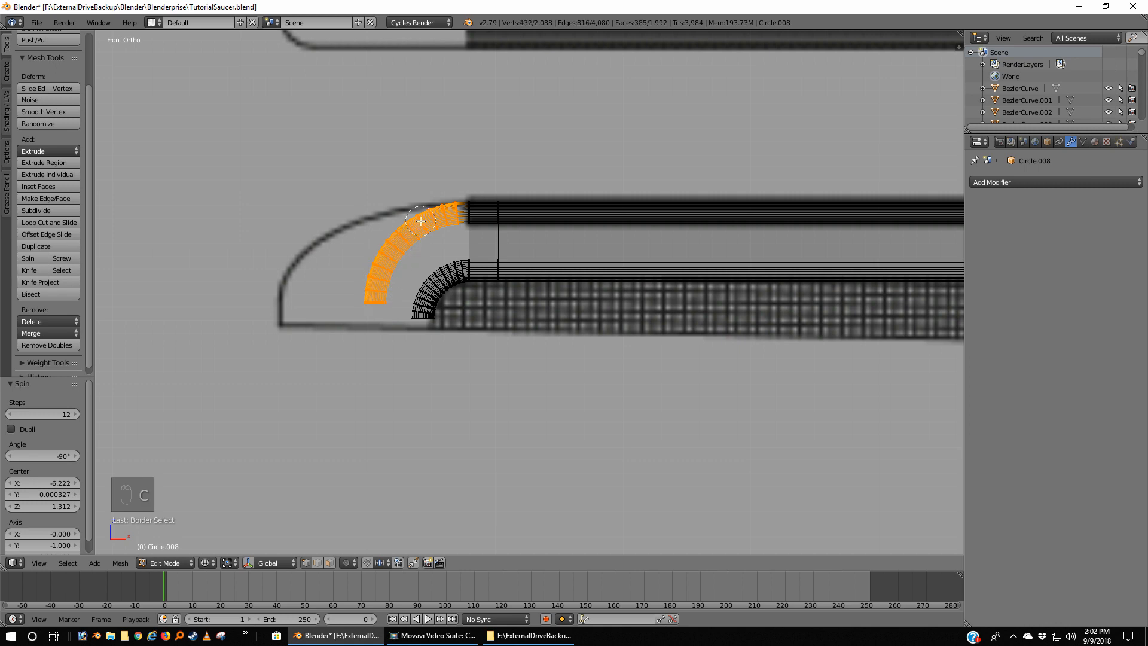
pyautogui.rightClick(368, 281)
pyautogui.press('s')
pyautogui.press('x')
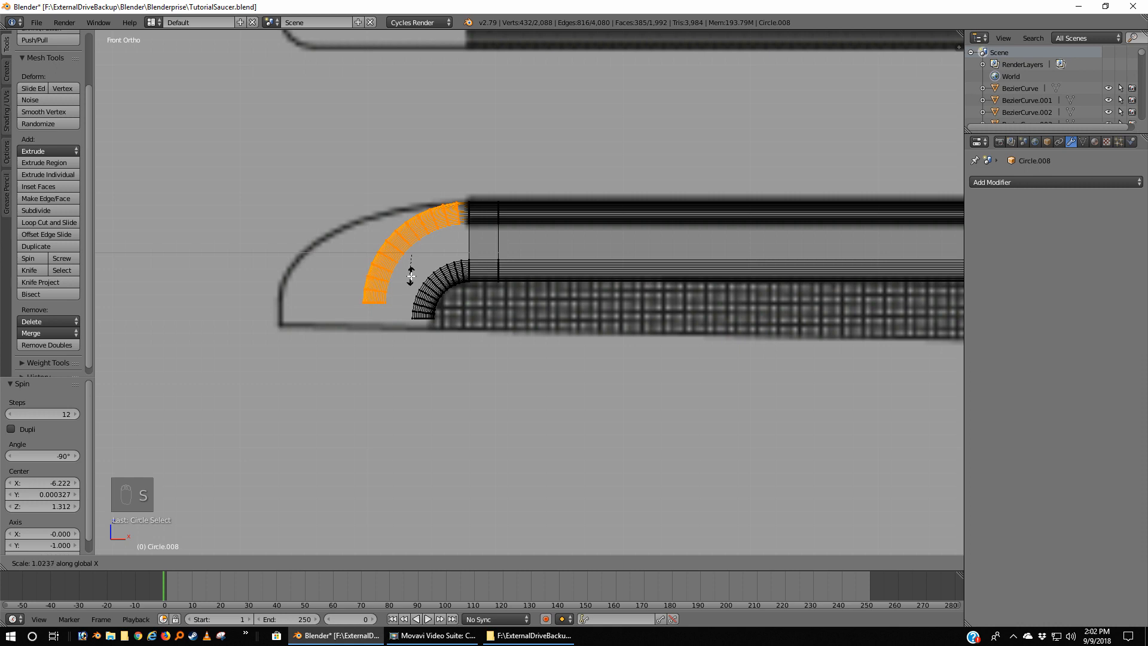
pyautogui.click(410, 276)
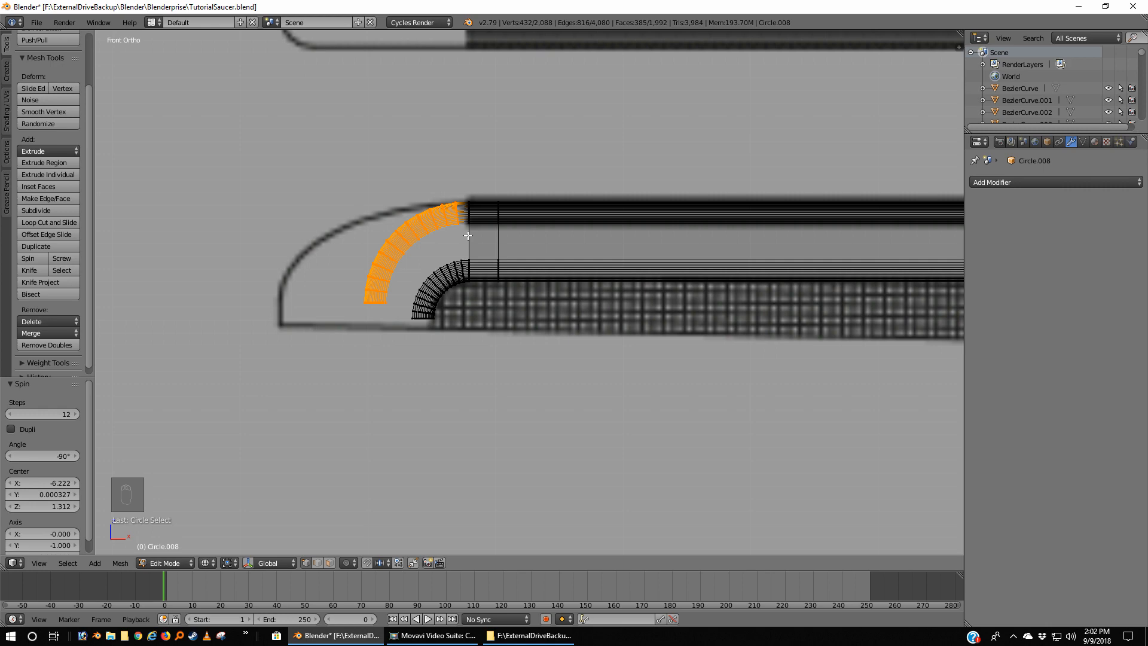
pyautogui.press('a')
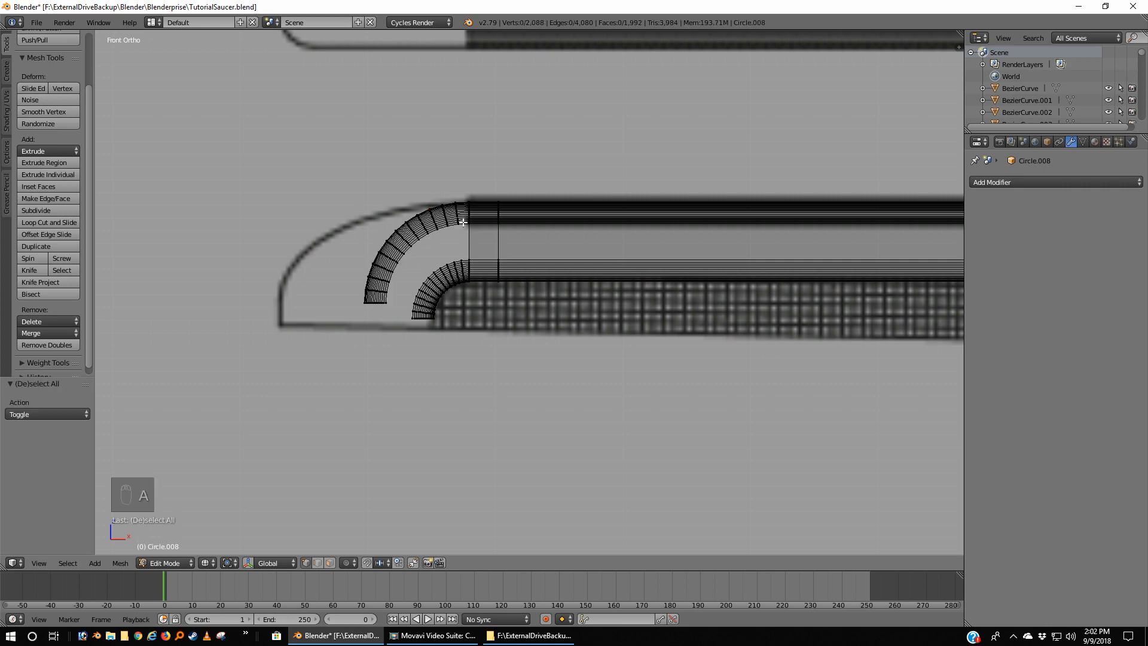
# Snap the 3D cursor to the vertices at the front gap between the two arcs and make it the pivot point
pyautogui.scroll(4, 462, 226)
pyautogui.keyDown('shift'); pyautogui.moveTo(395, 196); pyautogui.dragTo(477, 237, button='middle'); pyautogui.keyUp('shift')
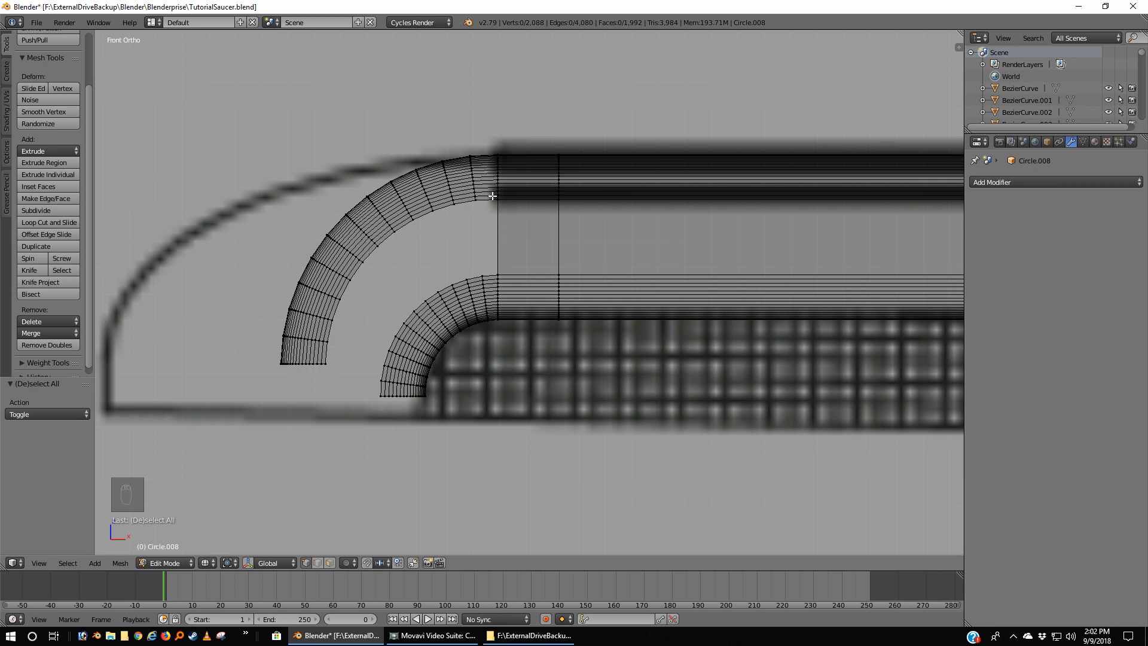
pyautogui.press('b')
pyautogui.moveTo(492, 196); pyautogui.dragTo(507, 276)
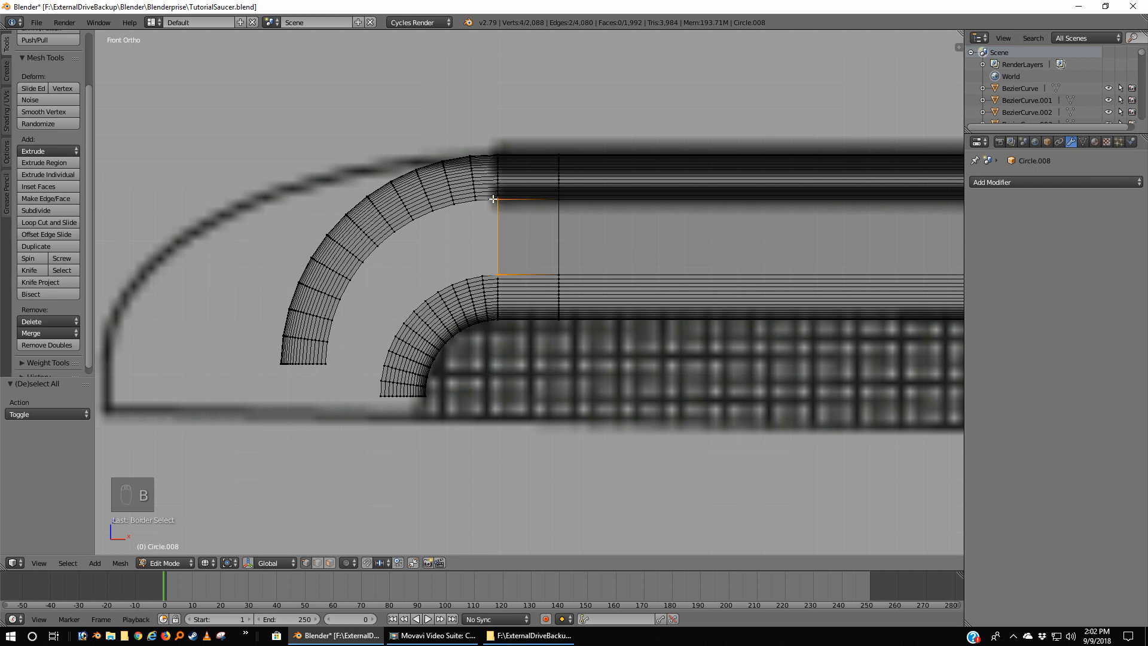
pyautogui.moveTo(493, 221); pyautogui.dragTo(520, 187, button='middle')
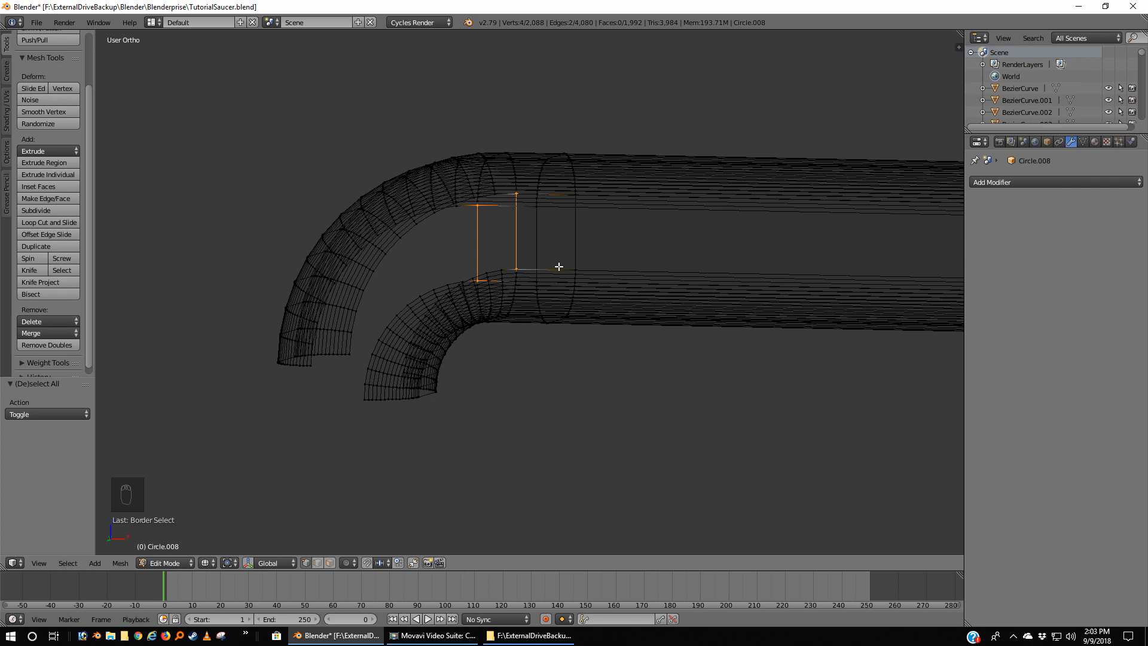
pyautogui.press('KP_1')
pyautogui.hotkey('shift', 's')
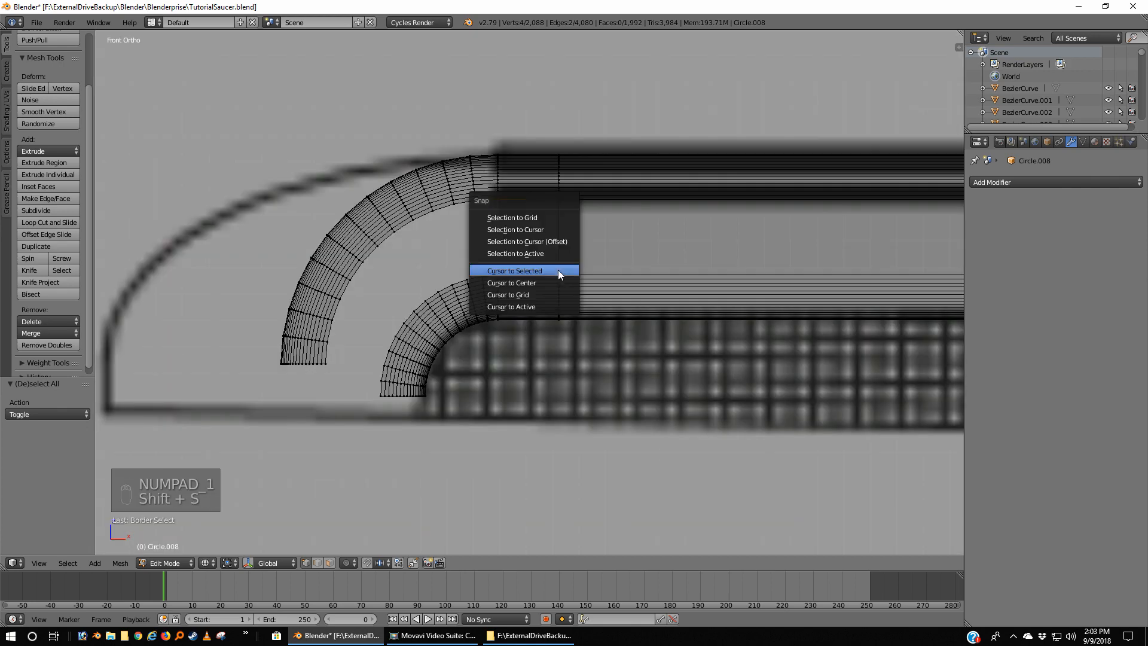
pyautogui.click(558, 271)
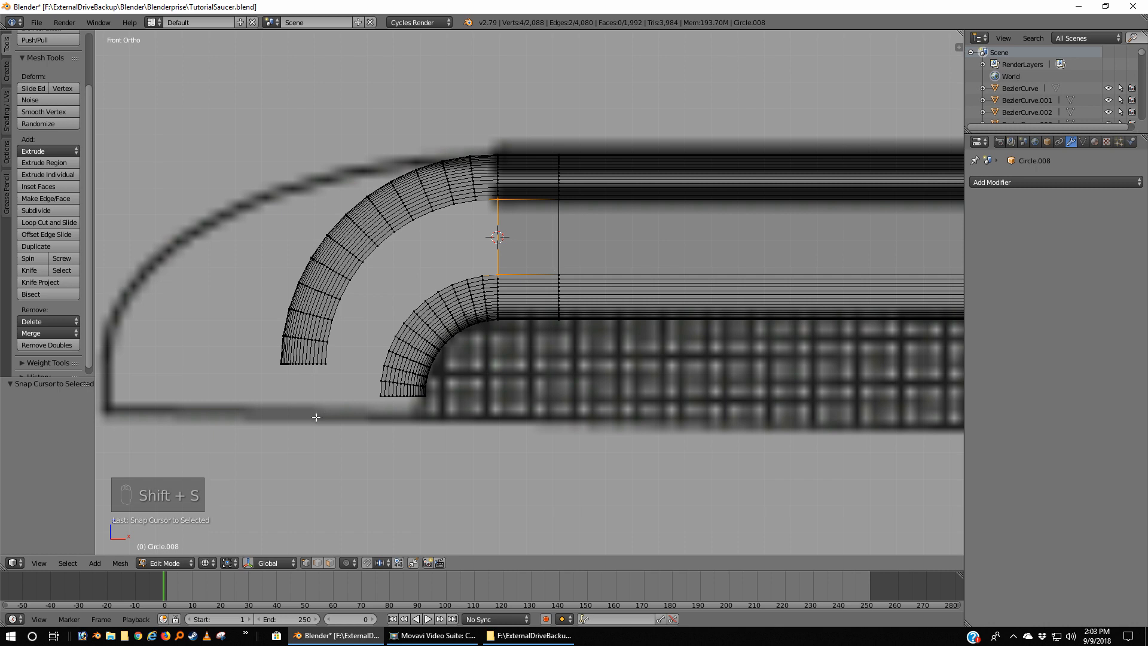
pyautogui.click(228, 563)
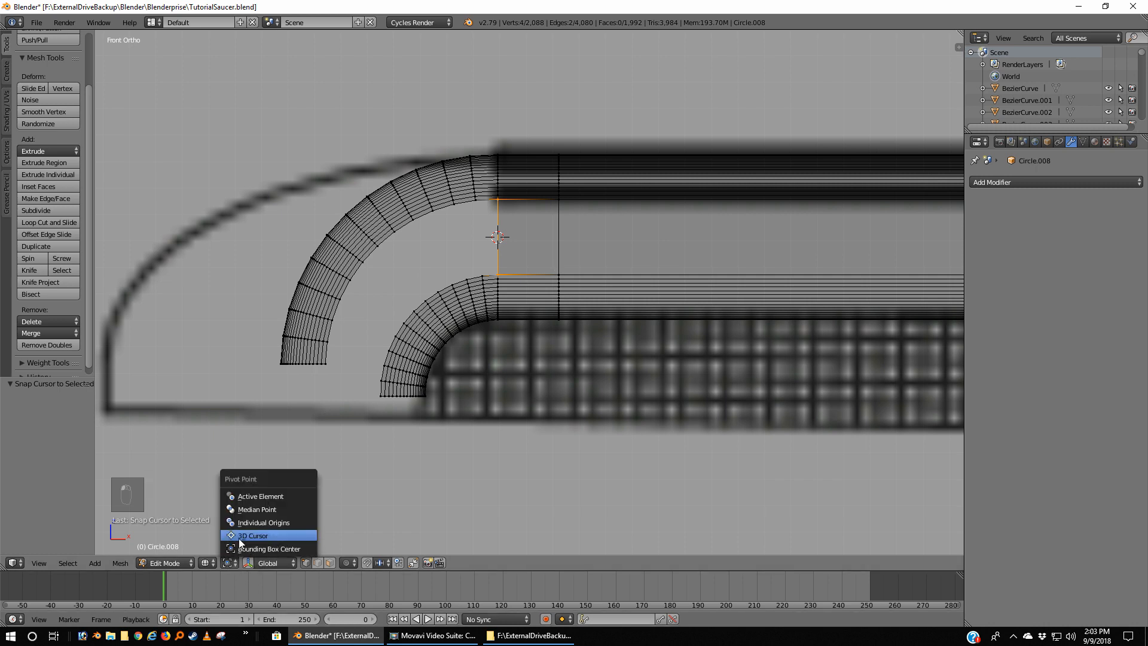
pyautogui.click(242, 536)
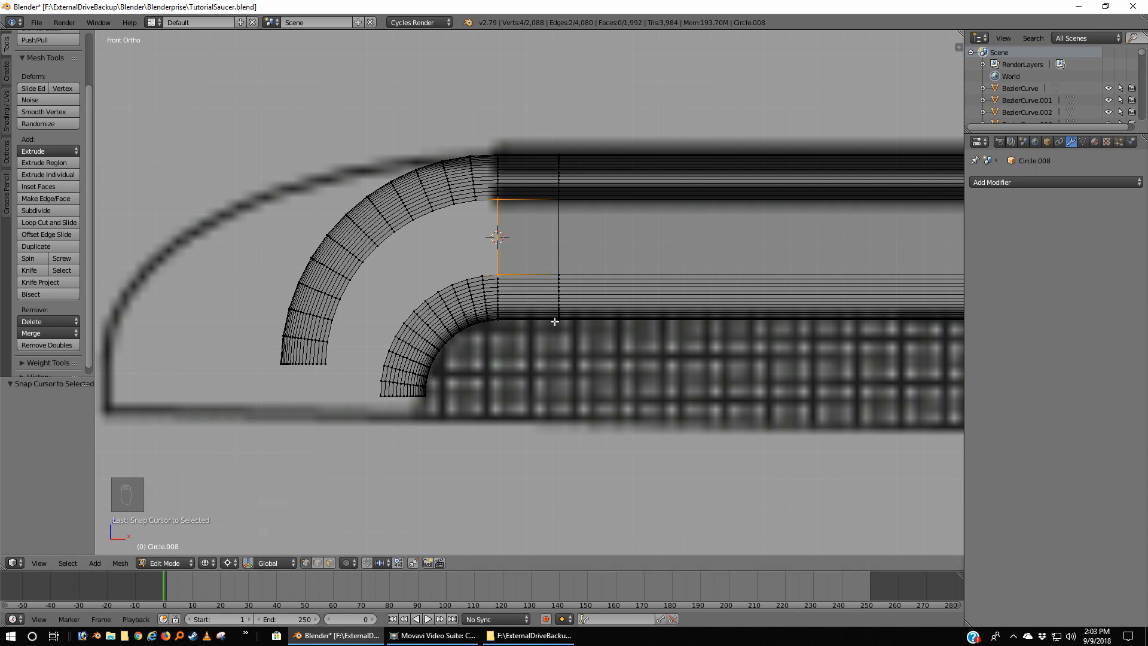
# Select the whole upper arc and scale it by about 1.839 along X to reach the nose outline
pyautogui.press('a')
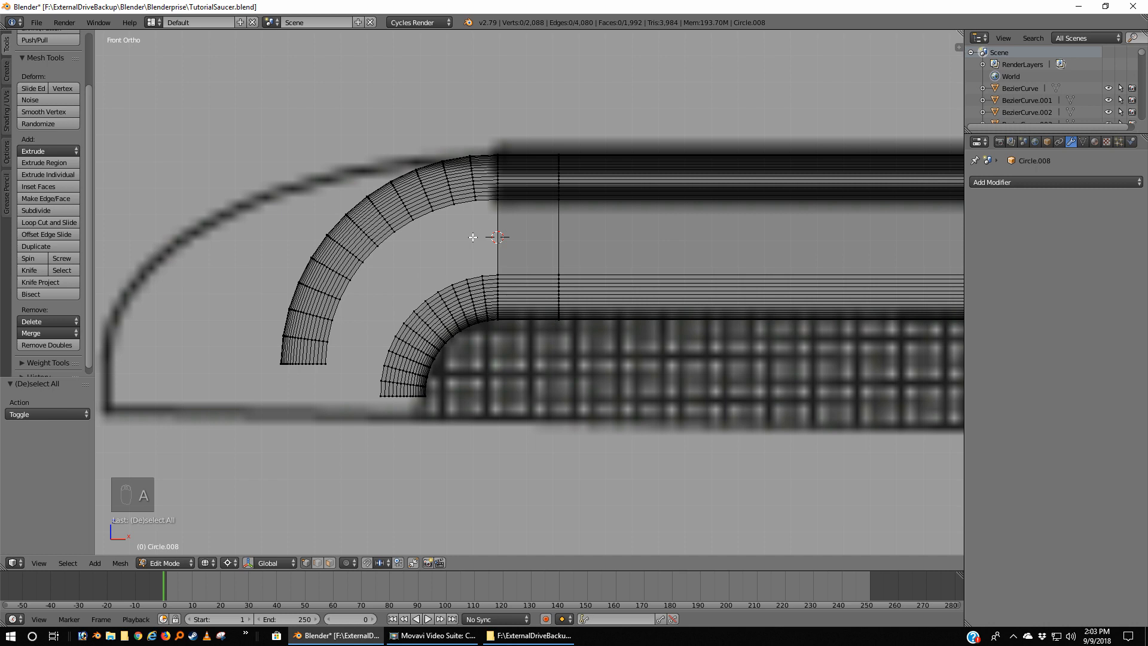
pyautogui.press('c')
pyautogui.moveTo(476, 155)
pyautogui.mouseDown()
pyautogui.moveTo(475, 202)
pyautogui.moveTo(439, 188)
pyautogui.moveTo(339, 232)
pyautogui.moveTo(316, 299)
pyautogui.moveTo(321, 258)
pyautogui.moveTo(278, 331)
pyautogui.moveTo(289, 375)
pyautogui.moveTo(332, 321)
pyautogui.moveTo(326, 335)
pyautogui.moveTo(370, 218)
pyautogui.moveTo(366, 249)
pyautogui.moveTo(404, 225)
pyautogui.mouseUp()
pyautogui.press('Escape')
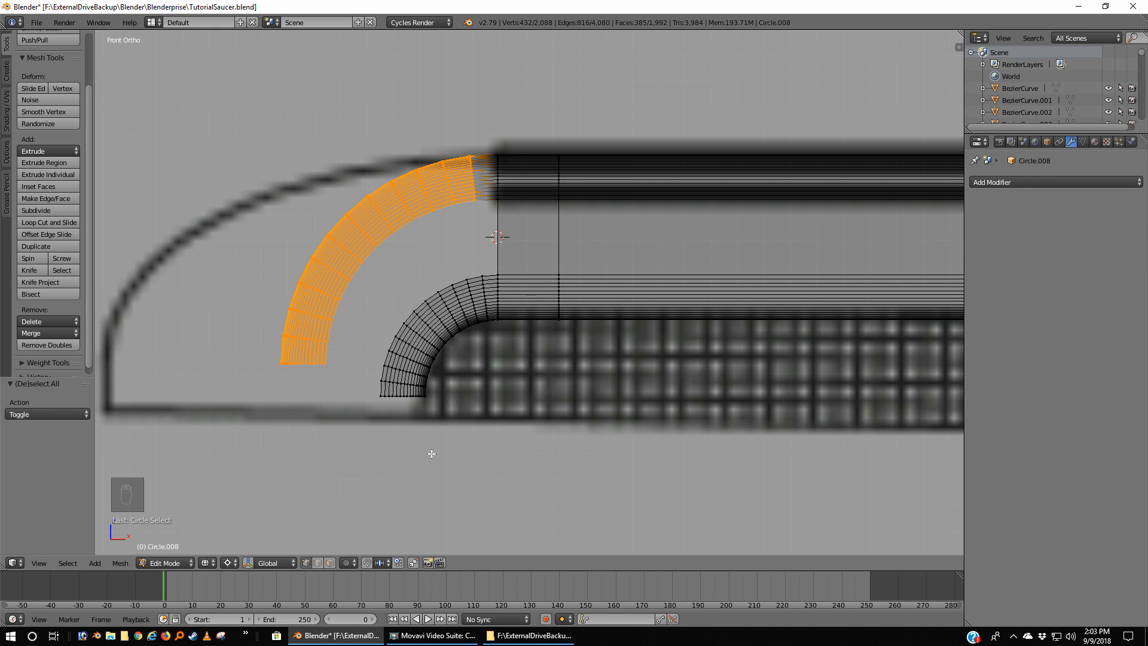
pyautogui.press('s')
pyautogui.press('x')
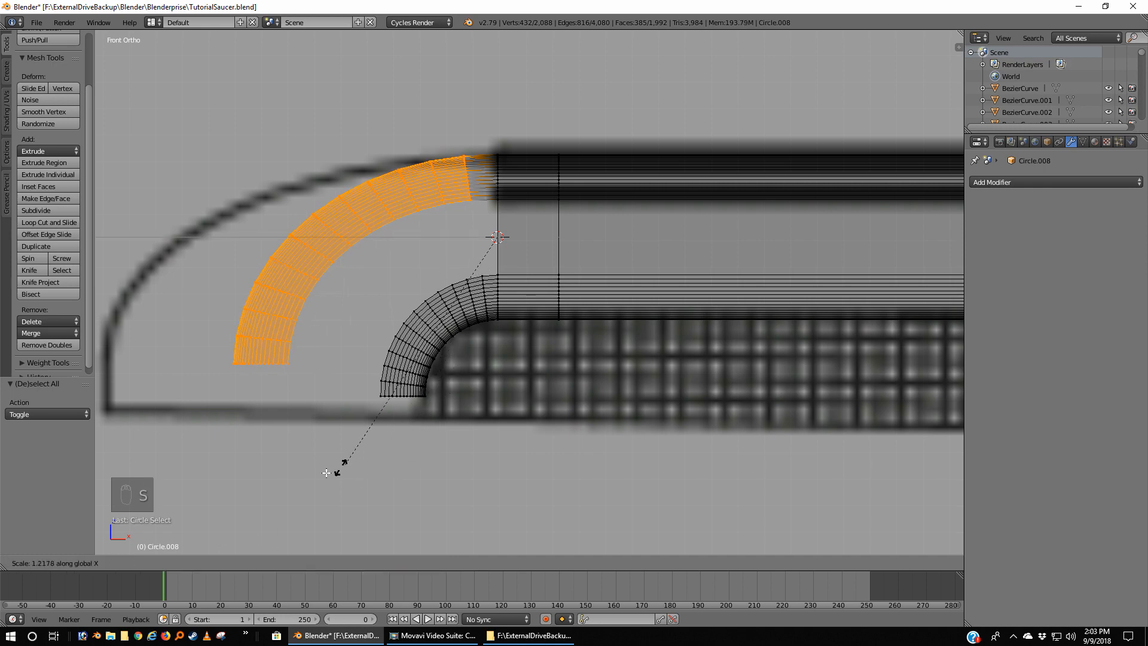
pyautogui.click(180, 507)
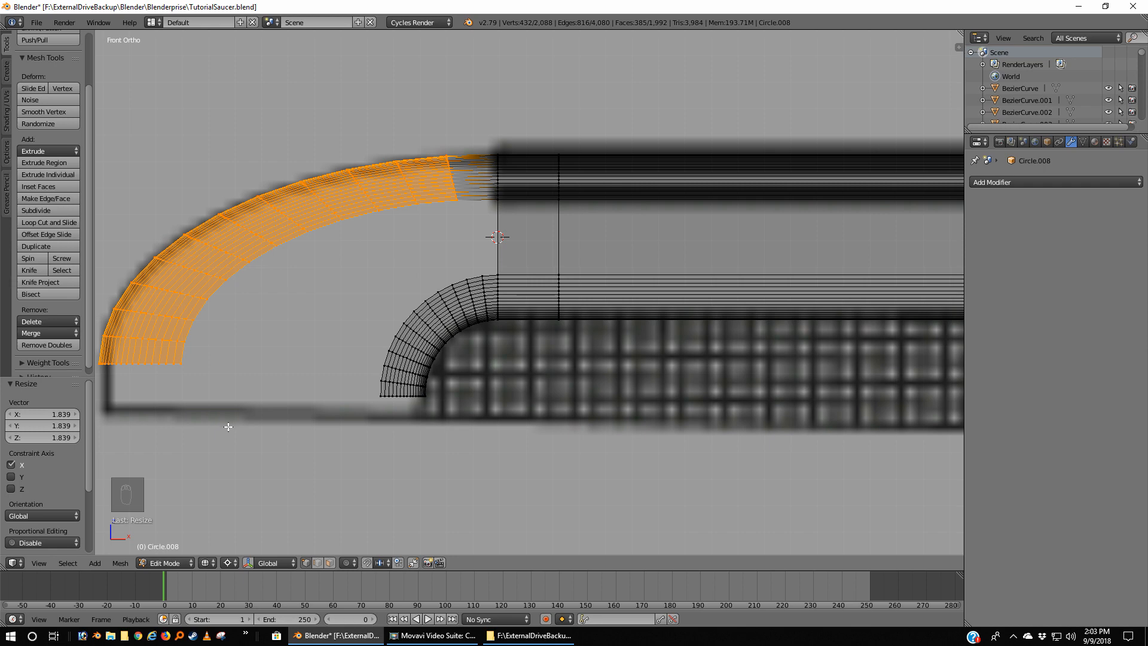
# Scale the upper arc by about 0.993 along X to fit the nose outline, and deselect it
pyautogui.press('s')
pyautogui.press('x')
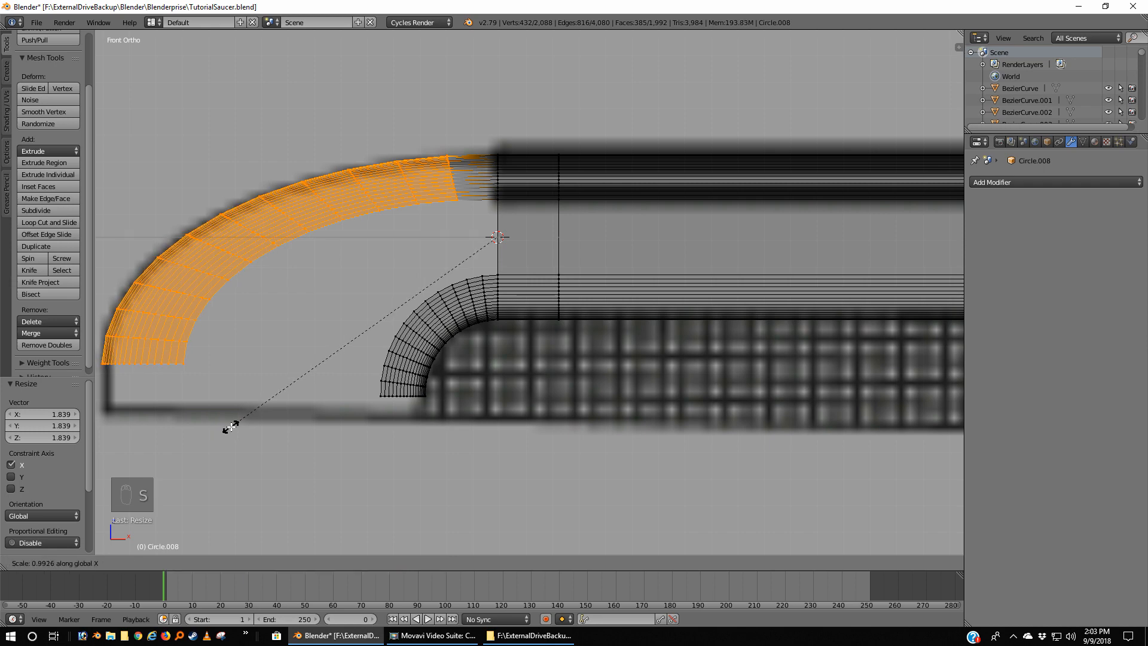
pyautogui.click(230, 426)
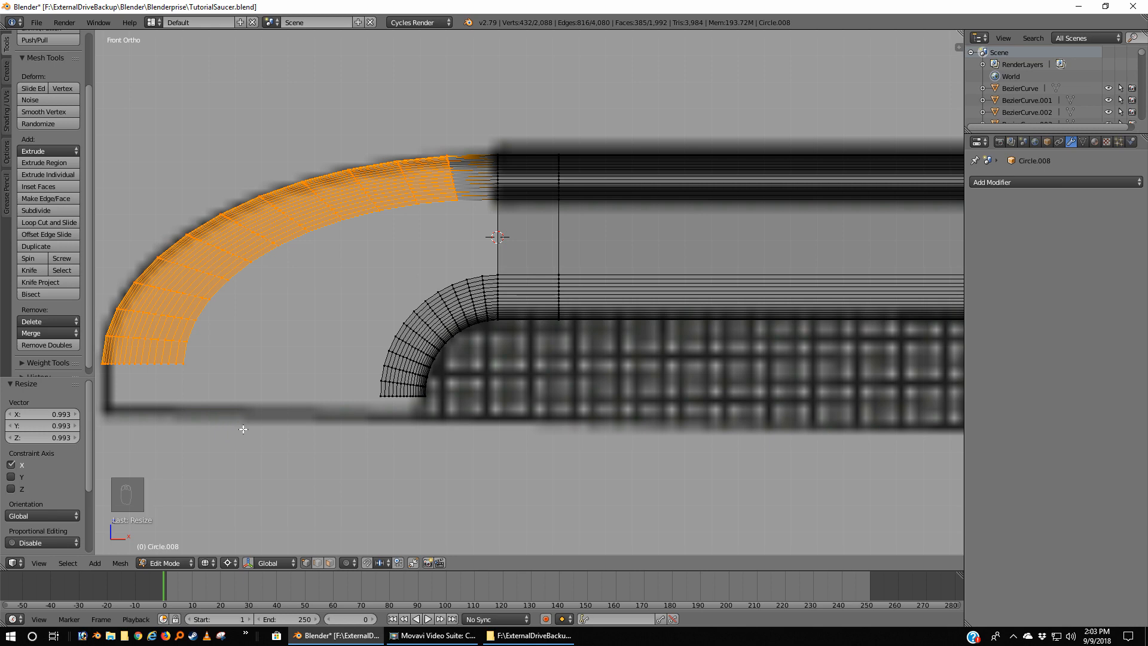
pyautogui.press('a')
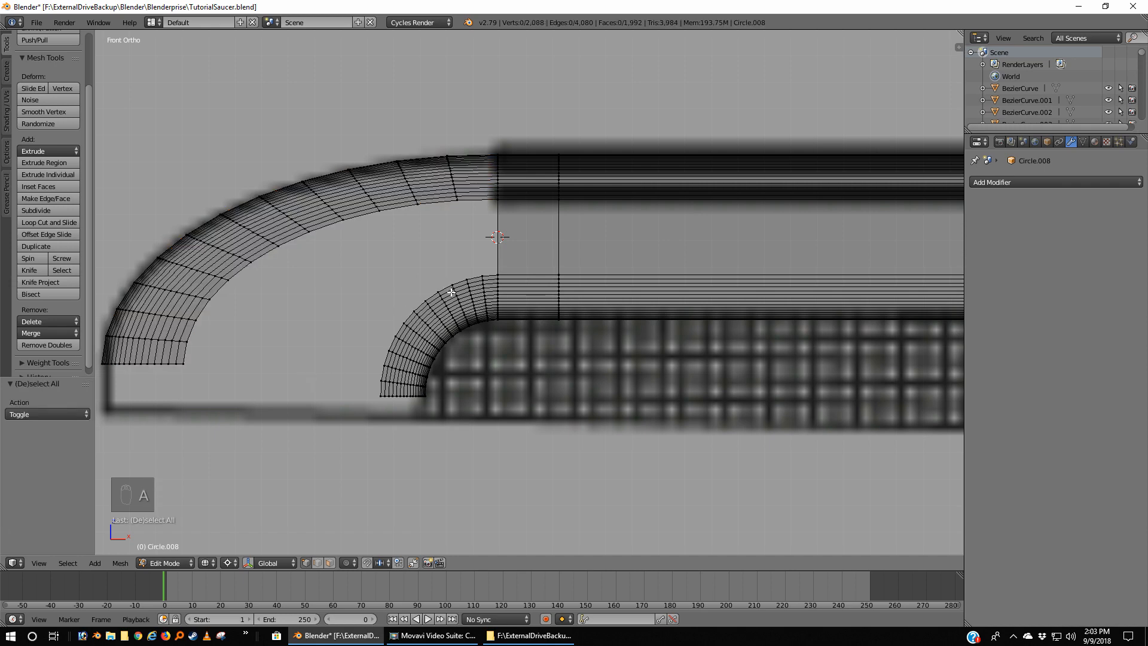
# Examine the stretched upper arc in solid shading from an angled view
pyautogui.press('z')
pyautogui.scroll(-4, 431, 329)
pyautogui.press('Tab')
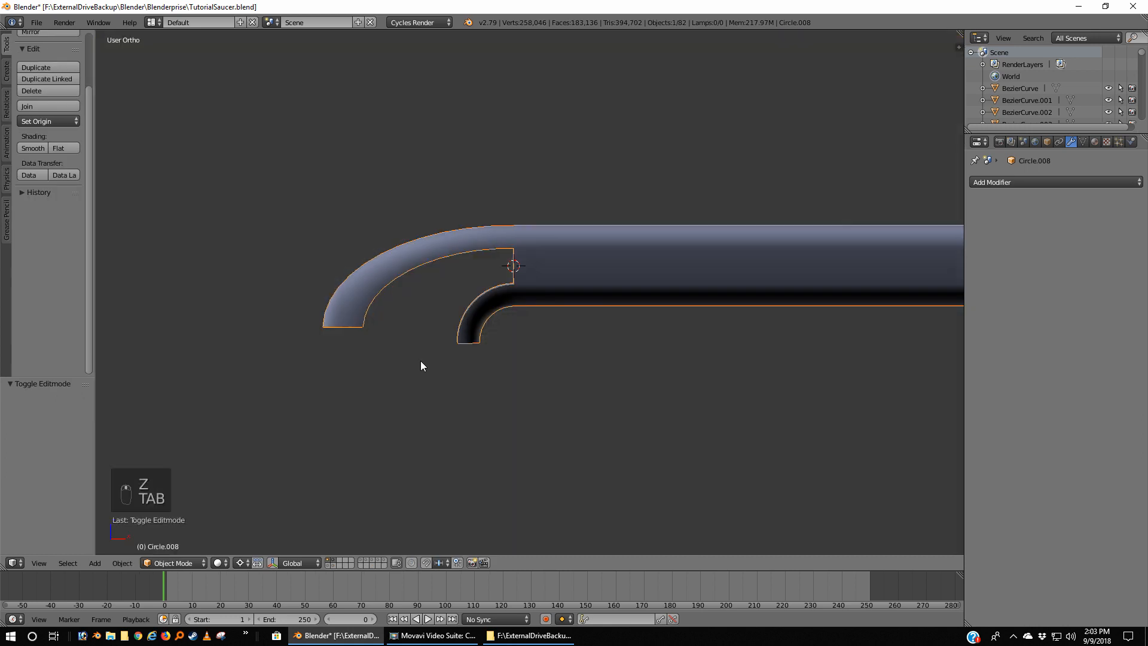
pyautogui.moveTo(420, 366); pyautogui.dragTo(466, 329, button='middle')
pyautogui.press('Tab')
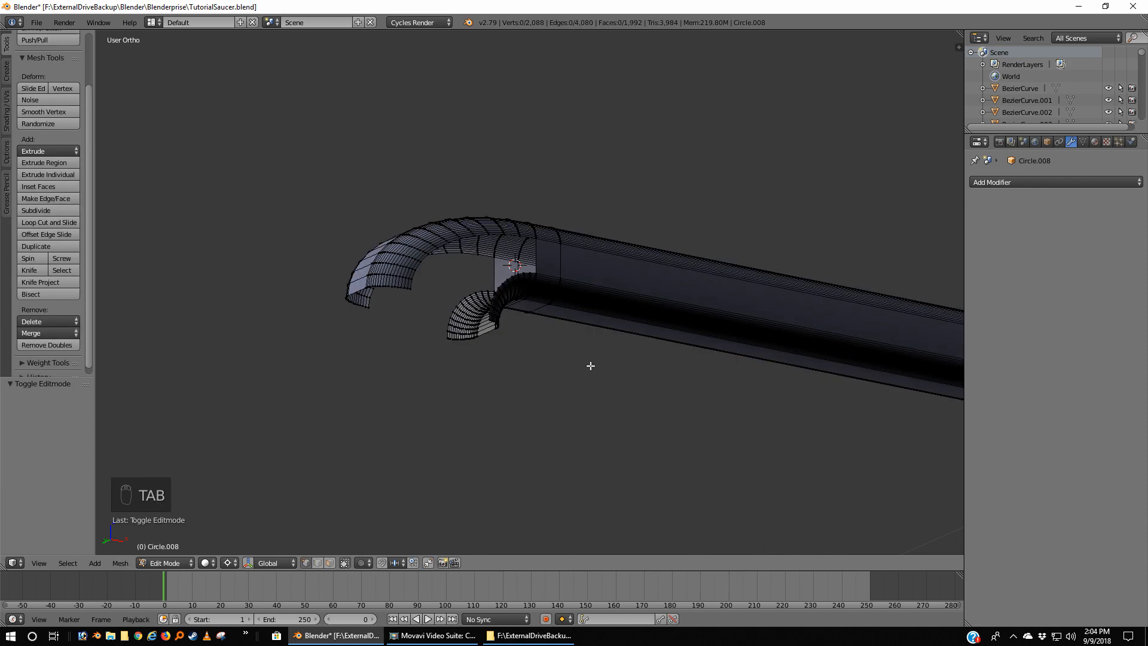
# From the top view, select the vertices on one side of the housing's front end and hide them
pyautogui.press('KP_7')
pyautogui.press('z')
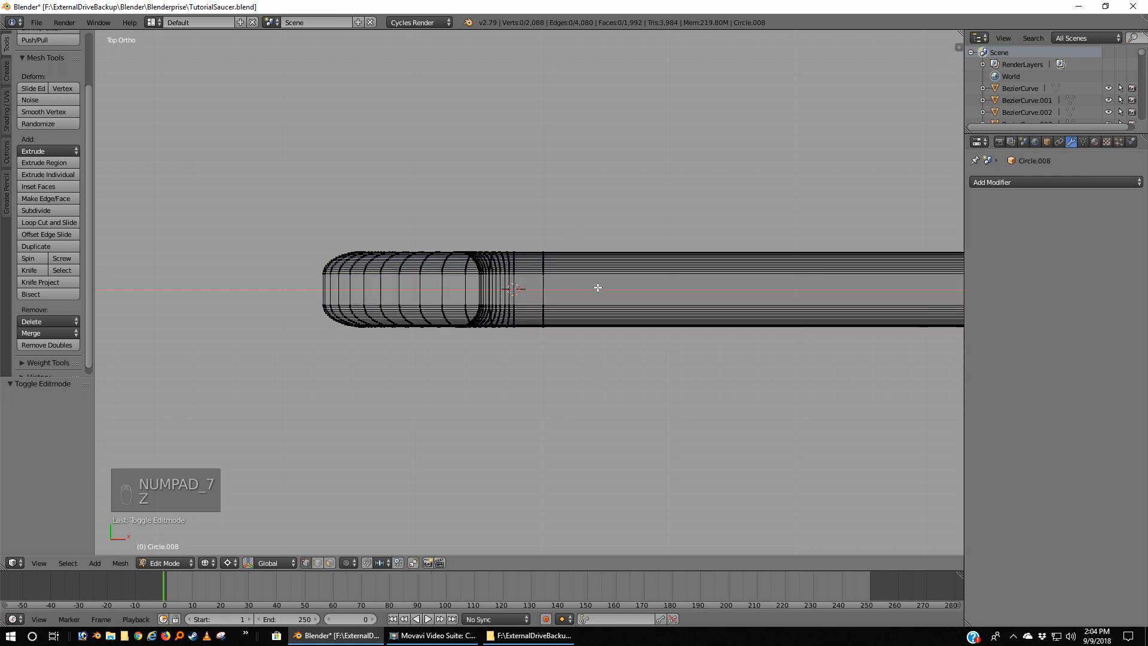
pyautogui.press('b')
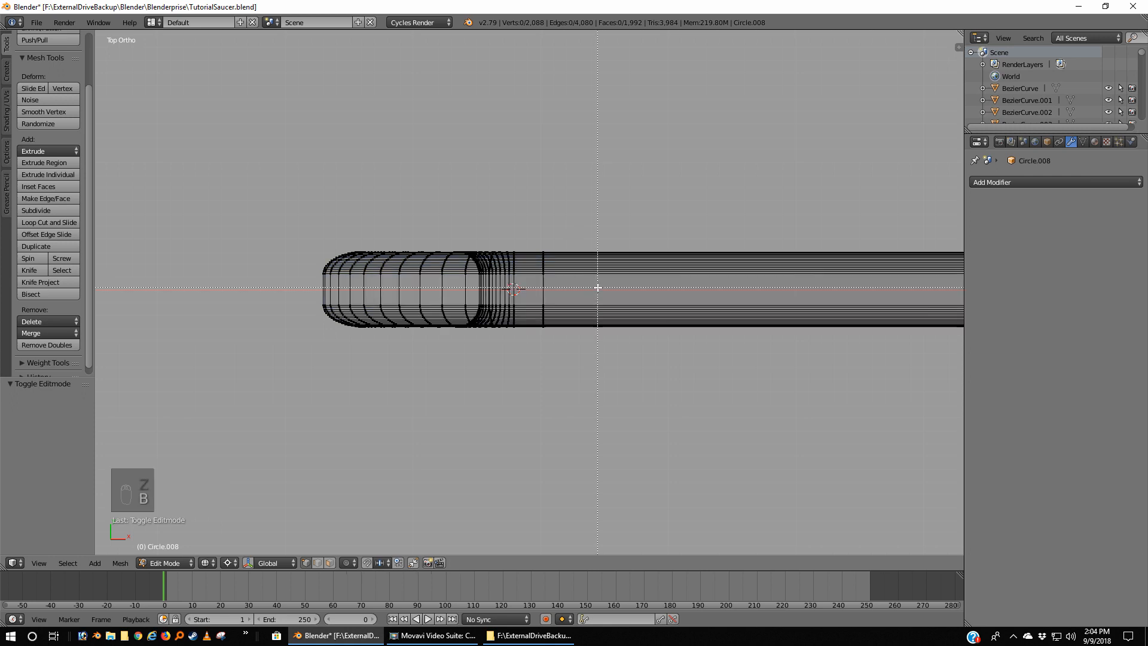
pyautogui.moveTo(597, 288); pyautogui.dragTo(241, 161)
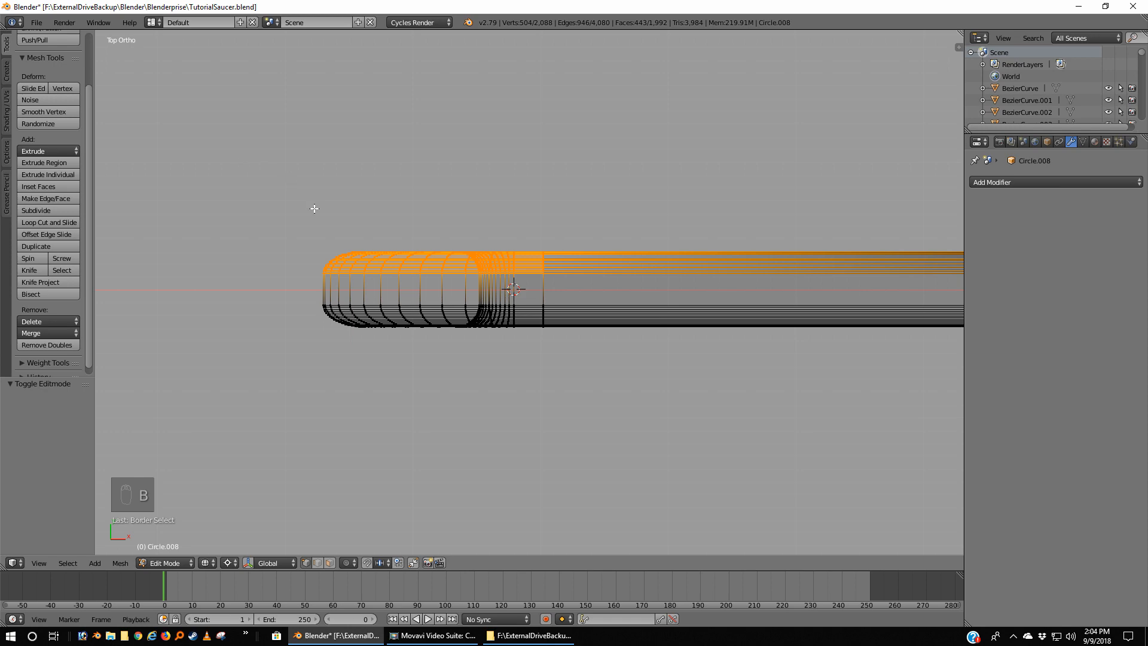
pyautogui.press('h')
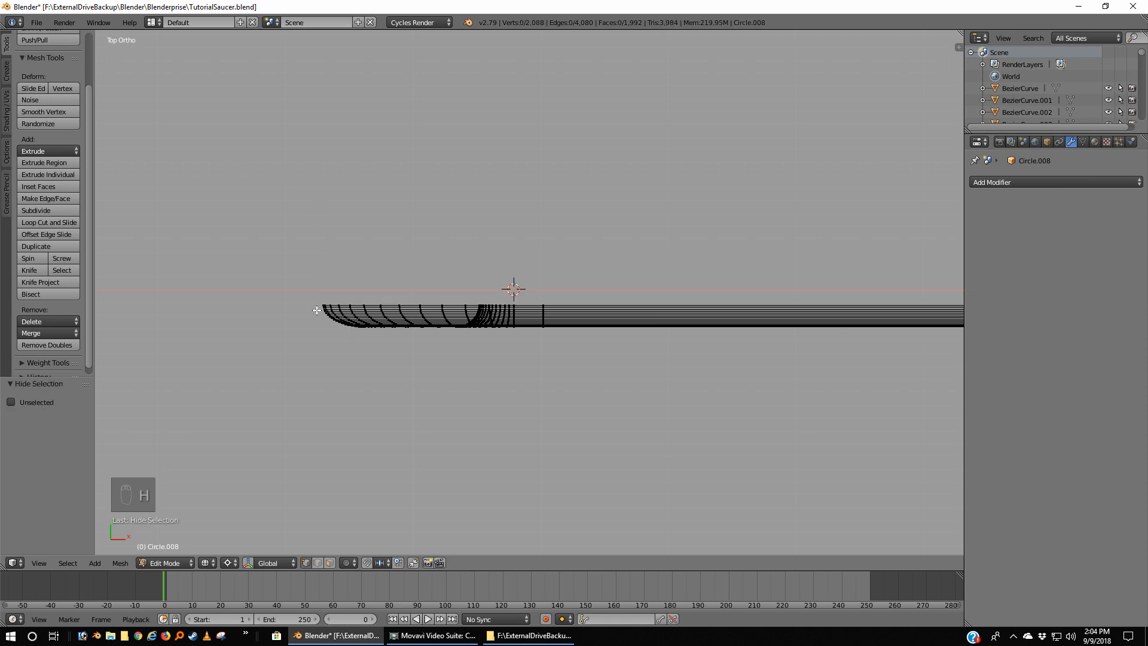
pyautogui.press('z')
pyautogui.moveTo(283, 358); pyautogui.dragTo(367, 298, button='middle')
pyautogui.scroll(-1, 292, 335)
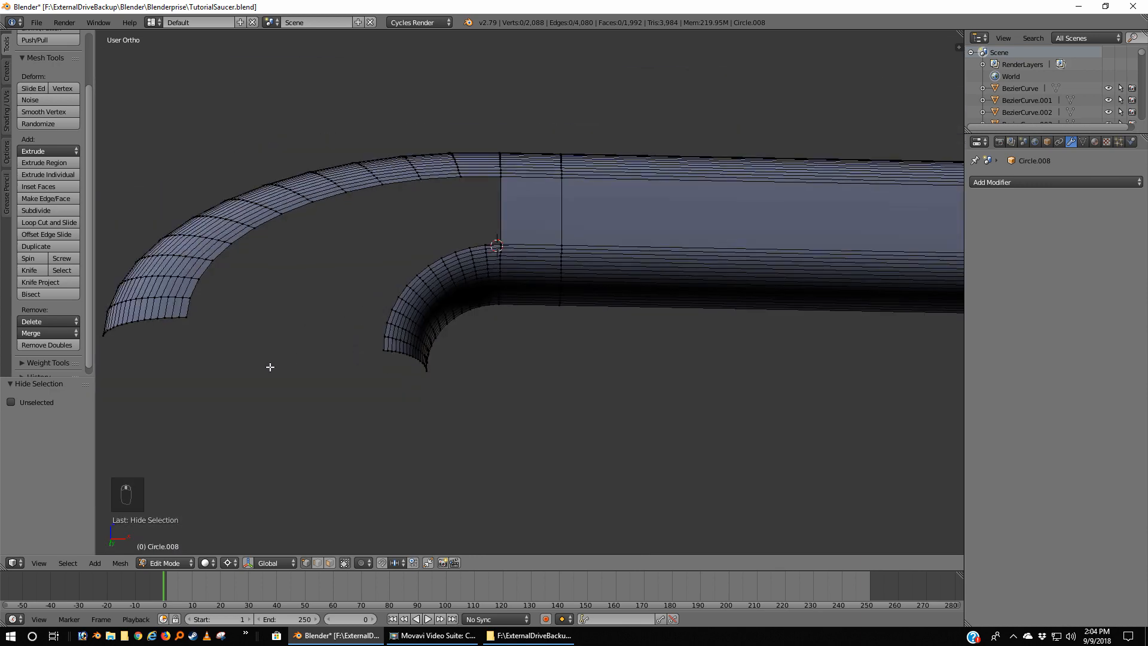
pyautogui.keyDown('shift'); pyautogui.moveTo(217, 377); pyautogui.dragTo(335, 400, button='middle'); pyautogui.keyUp('shift')
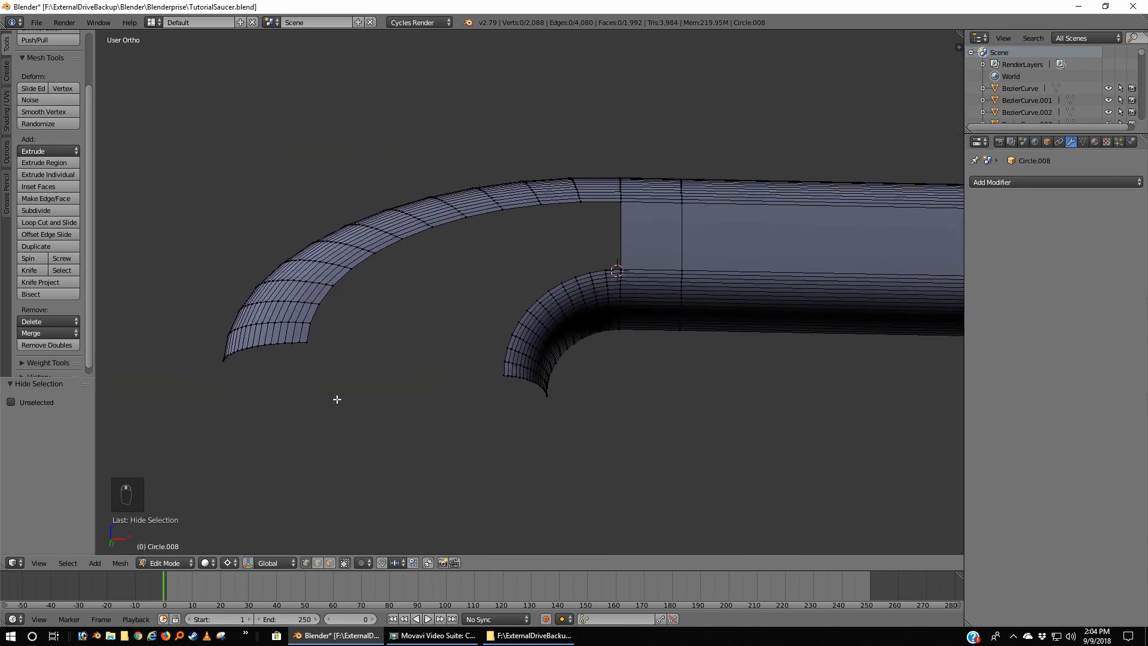
# Fill the gap between the housing's upper and lower front arcs on the visible side with faces, working from the straight section toward the open end
pyautogui.rightClick(622, 264)
pyautogui.keyDown('ctrl'); pyautogui.rightClick(574, 202); pyautogui.keyUp('ctrl')
pyautogui.press('f')
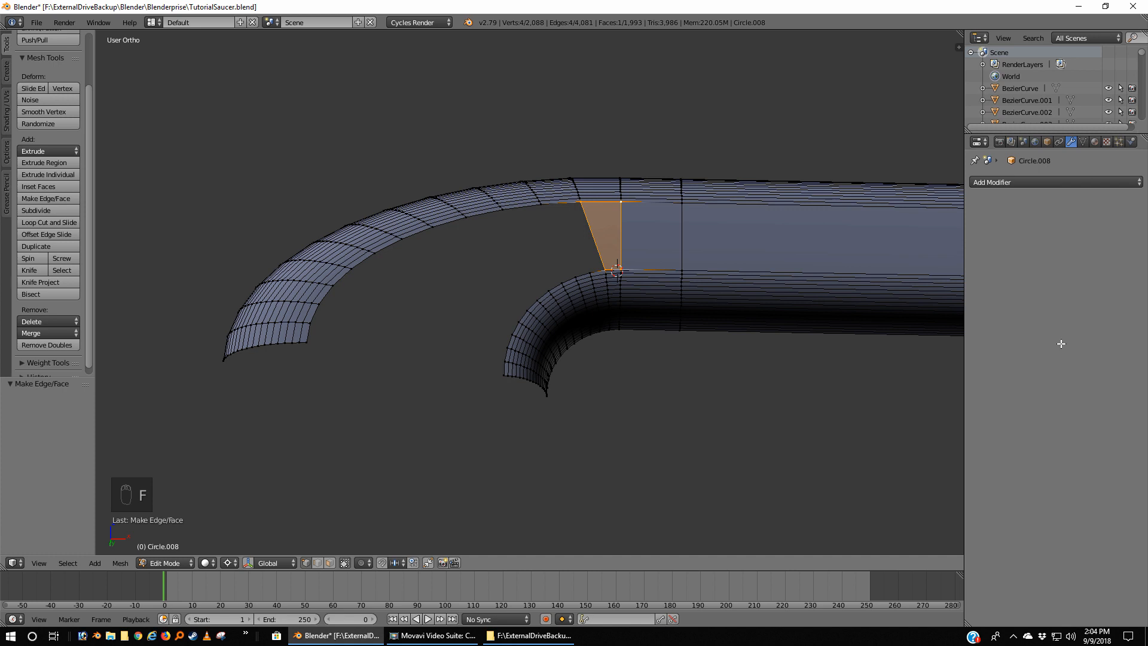
pyautogui.press('f')
pyautogui.press('f')
pyautogui.press('f')
pyautogui.press('f')
pyautogui.press('f')
pyautogui.press('f')
pyautogui.press('f')
pyautogui.press('f')
pyautogui.press('f')
pyautogui.press('f')
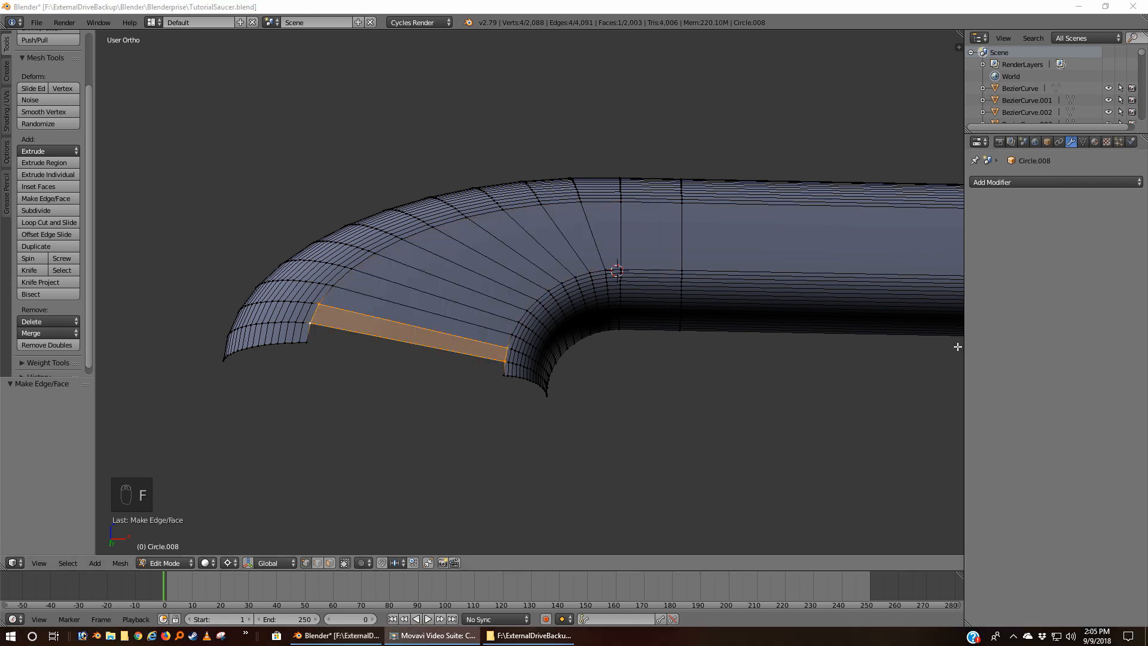
# Fill the last gap between the two arc ends with a face, deselect everything and return to Object Mode
pyautogui.rightClick(310, 341)
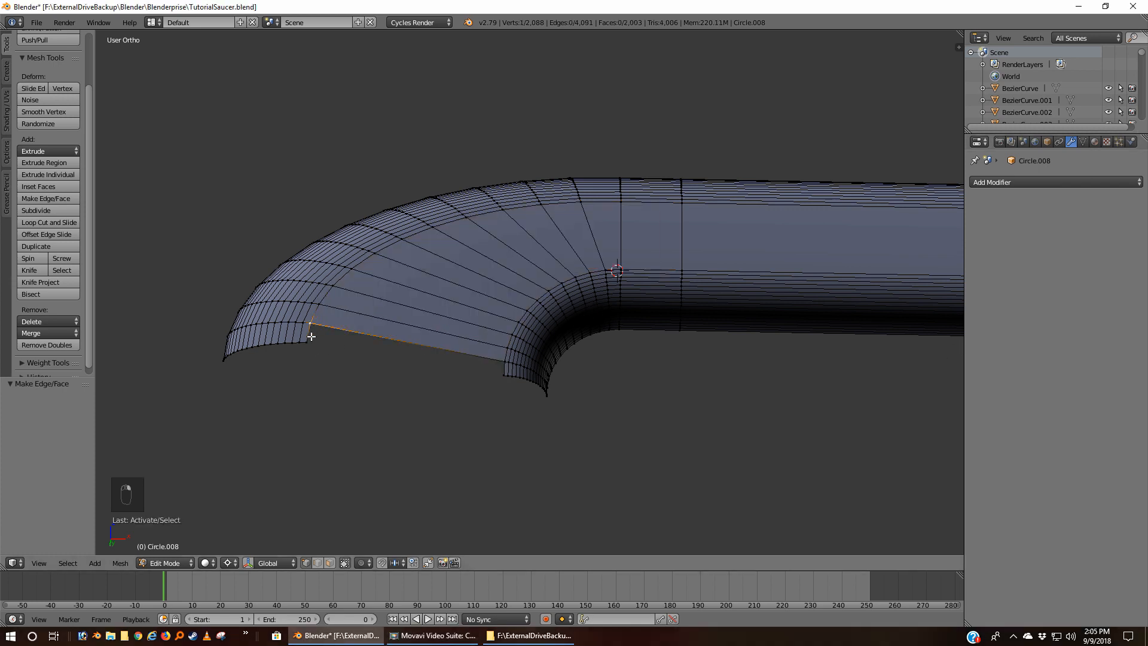
pyautogui.keyDown('shift'); pyautogui.rightClick(499, 368); pyautogui.keyUp('shift')
pyautogui.press('f')
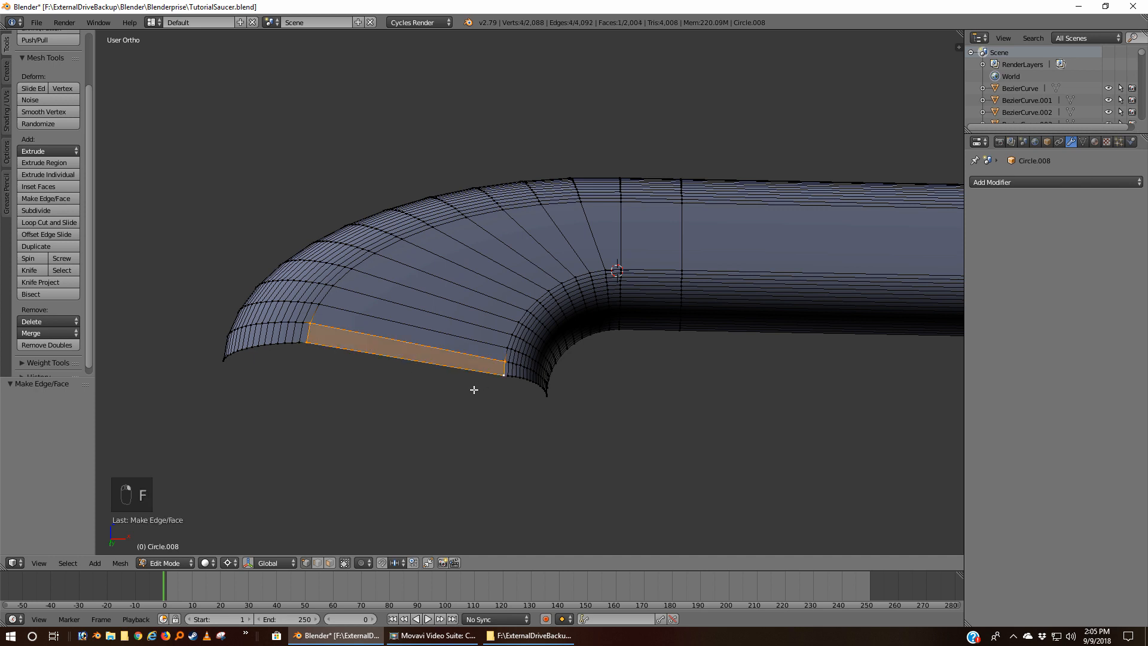
pyautogui.press('a')
pyautogui.press('Tab')
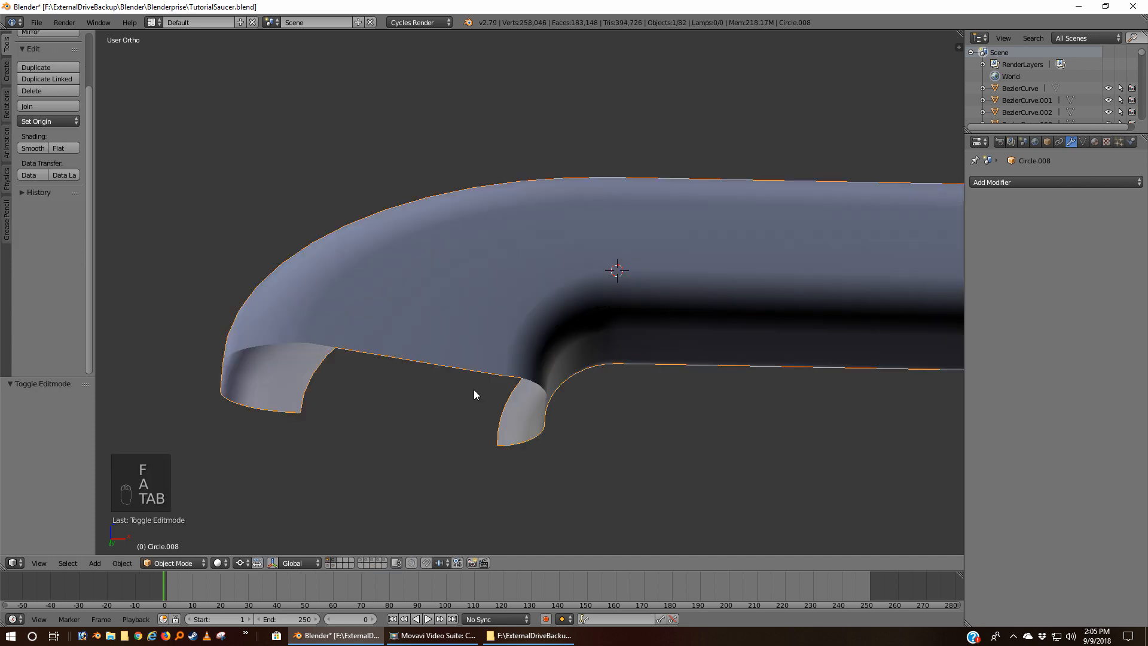
# Check the filled side against the front blueprint, and reveal the hidden half of the housing mesh in Edit Mode from the top view
pyautogui.press('KP_1')
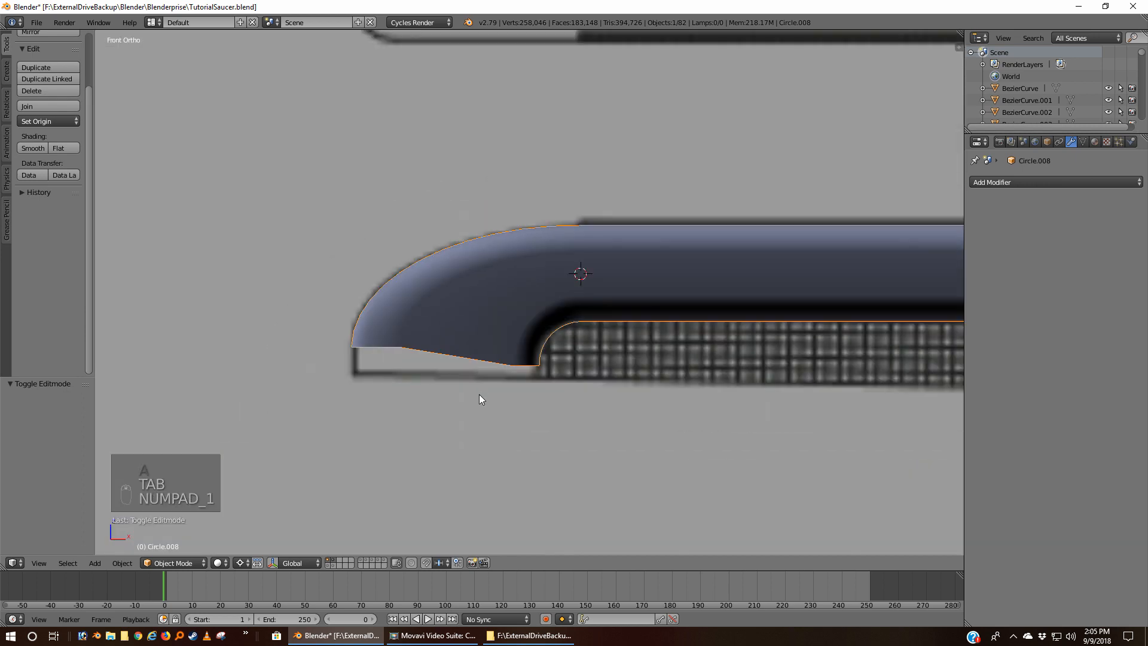
pyautogui.scroll(-4, 483, 385)
pyautogui.scroll(8, 483, 386)
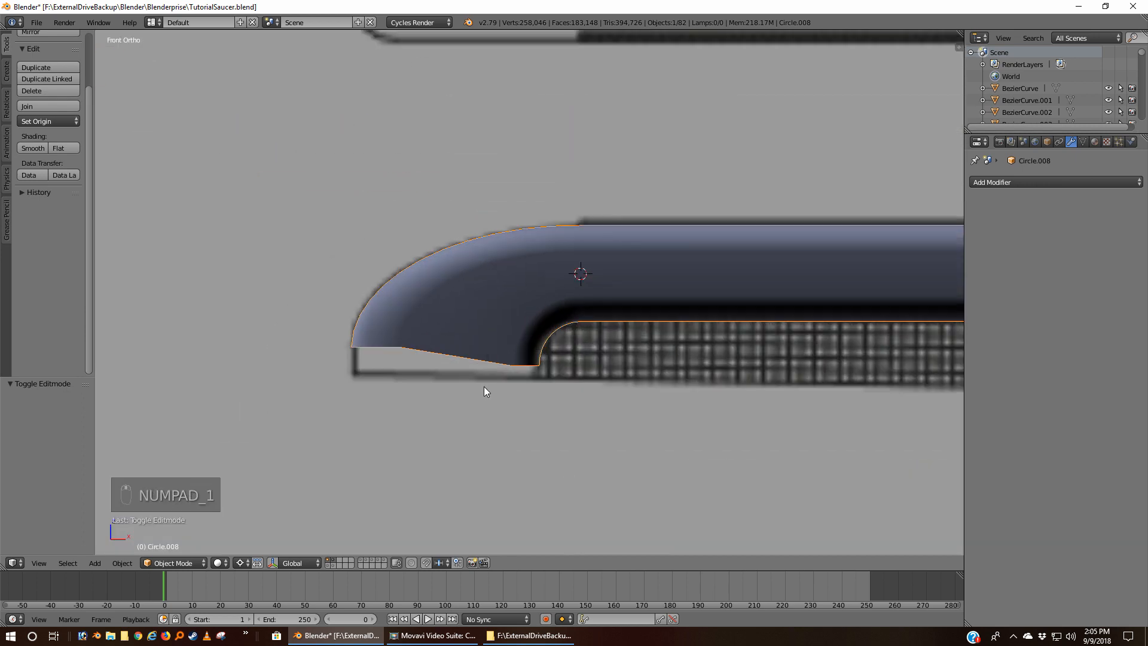
pyautogui.press('KP_7')
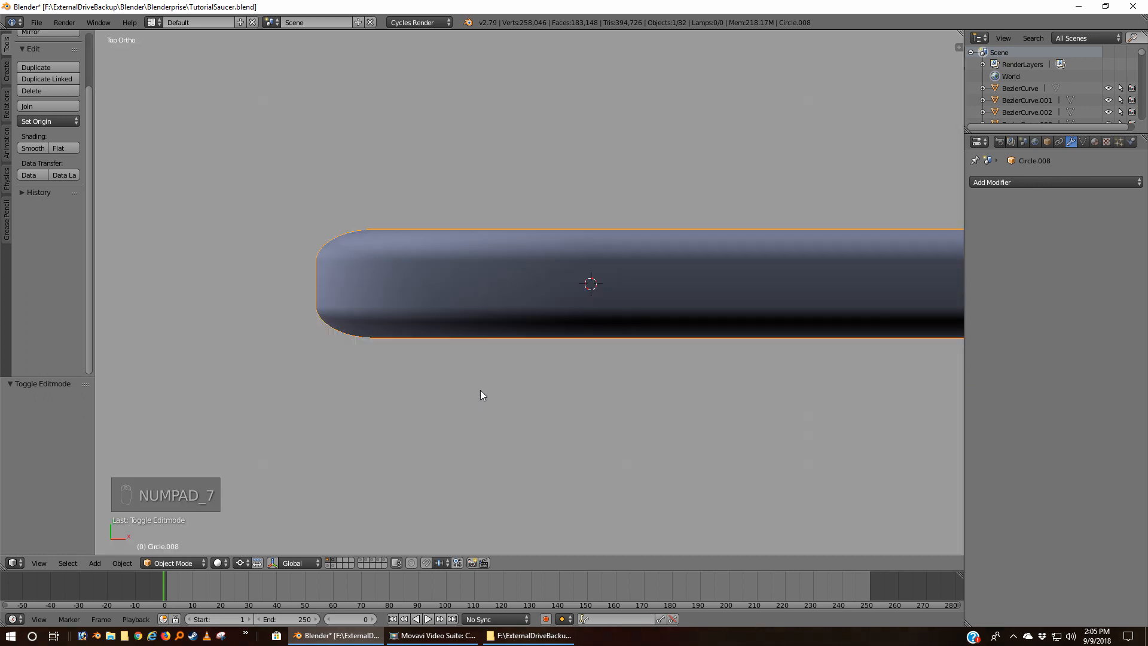
pyautogui.press('Tab')
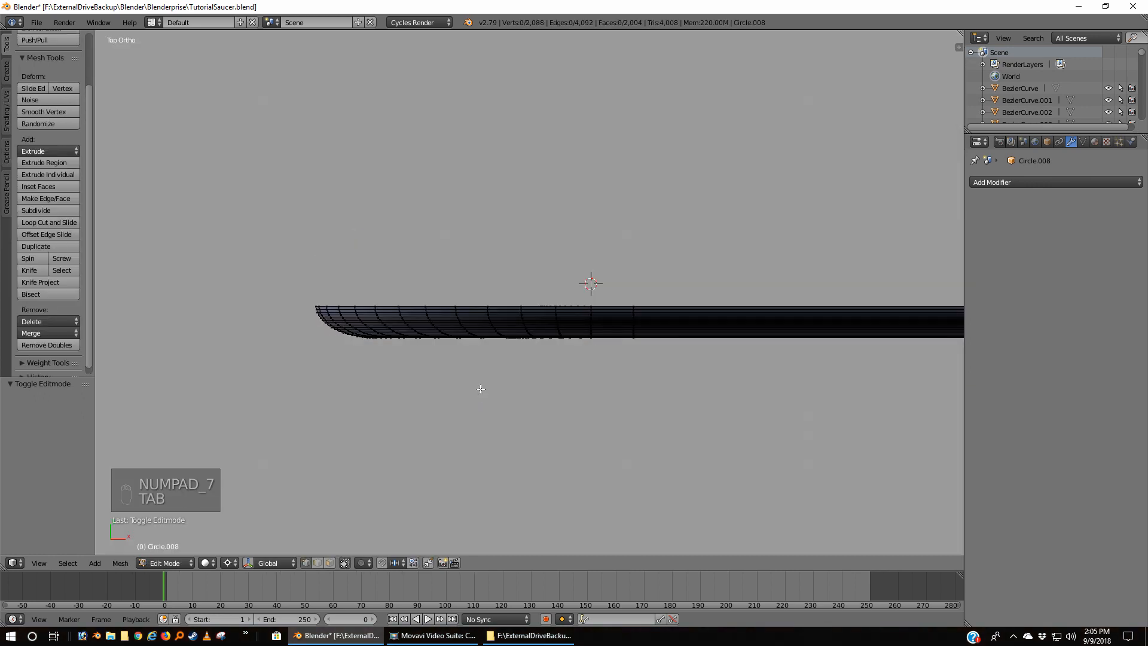
pyautogui.press('a')
pyautogui.press('a')
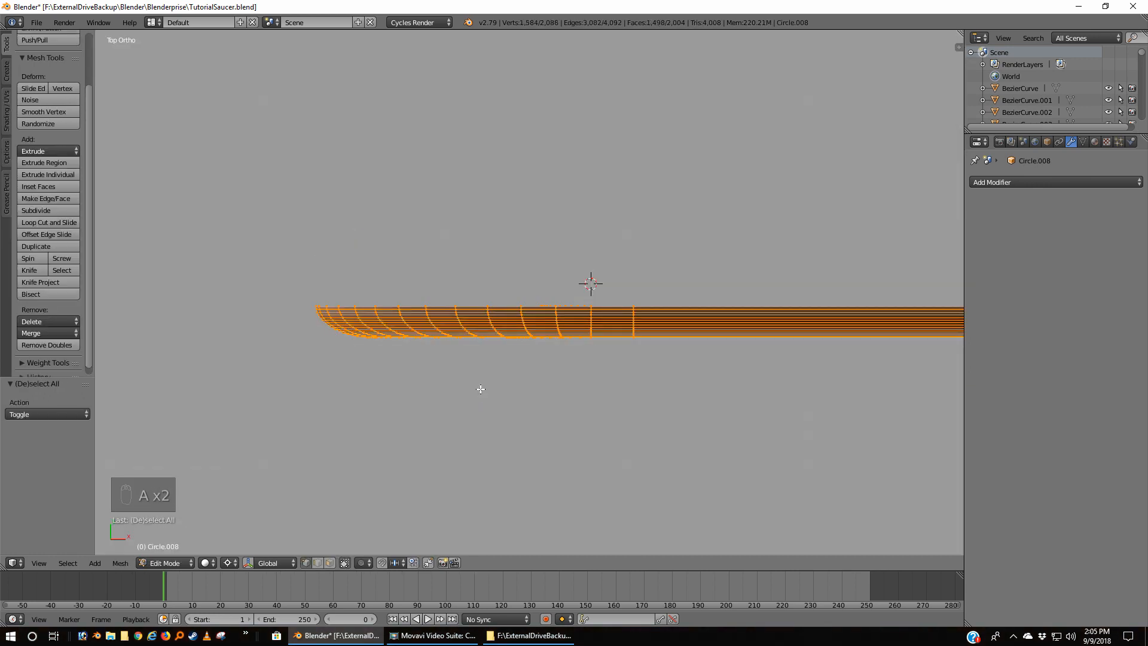
pyautogui.hotkey('alt', 'h')
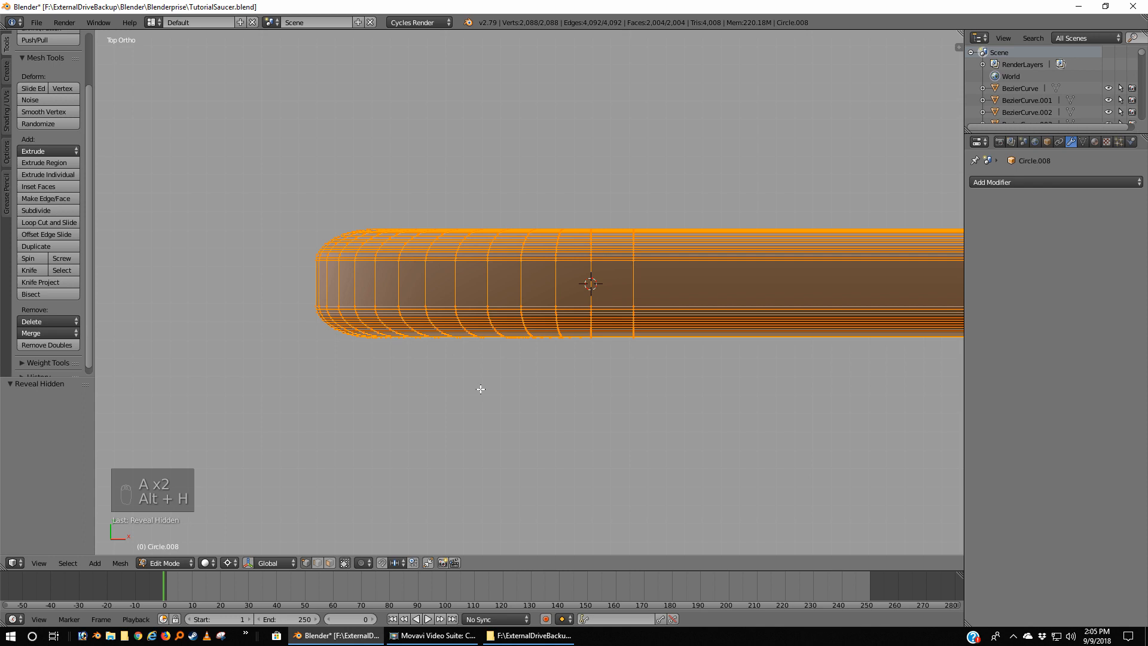
# In wireframe from the top view, box-select the half of the housing with the filled side and hide it
pyautogui.press('z')
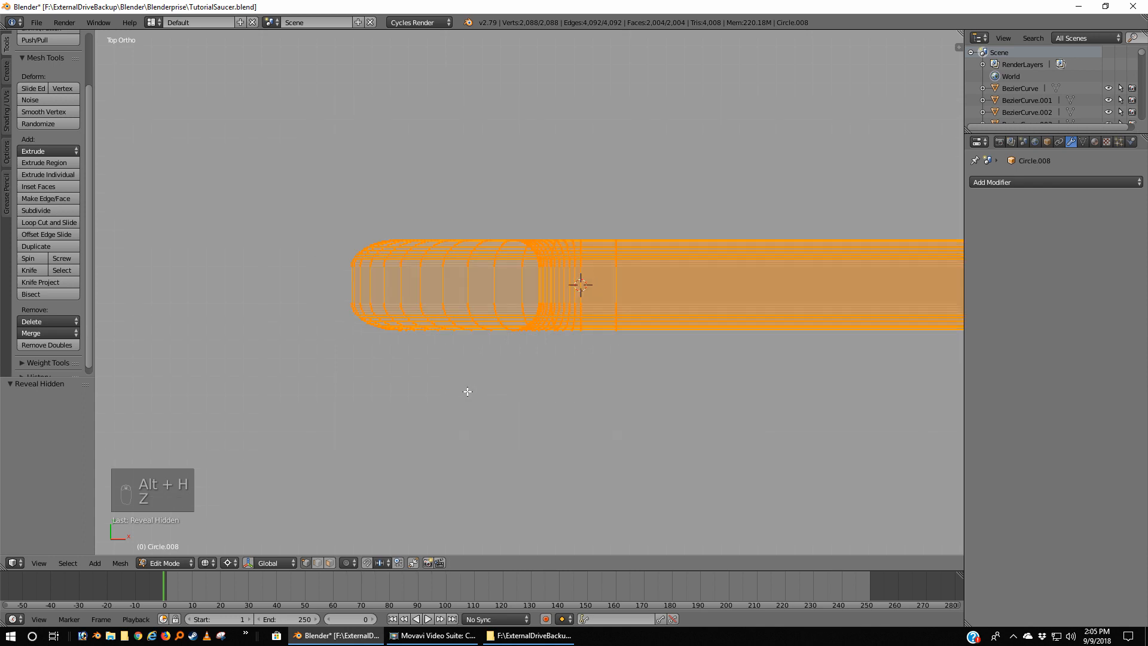
pyautogui.press('a')
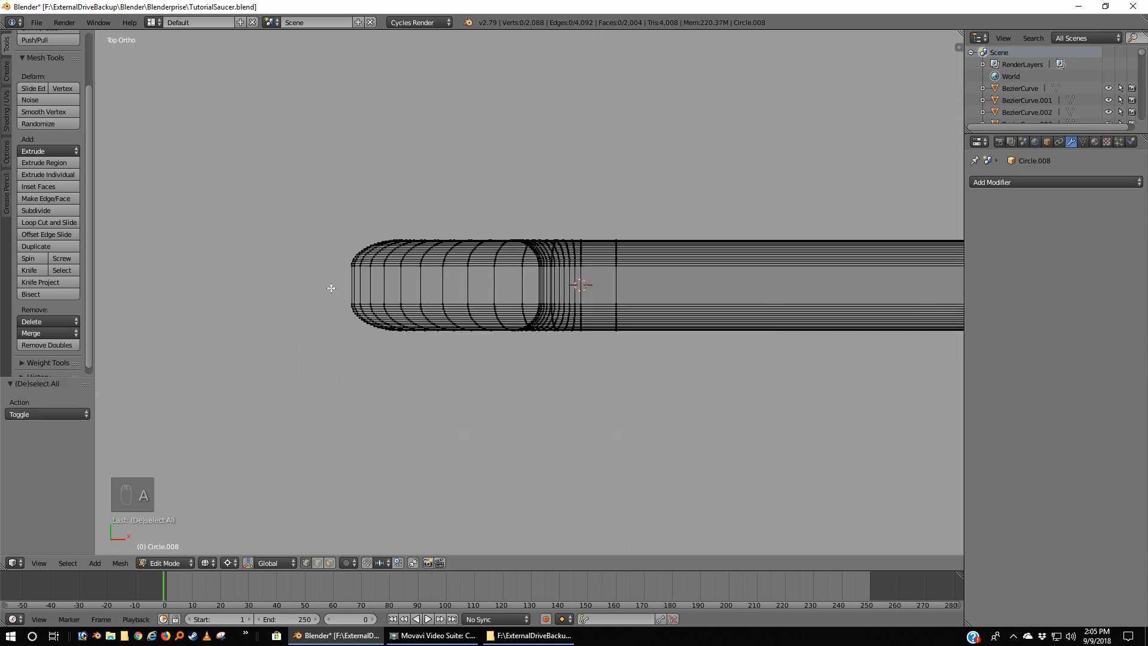
pyautogui.press('b')
pyautogui.moveTo(331, 287); pyautogui.dragTo(668, 429)
pyautogui.press('h')
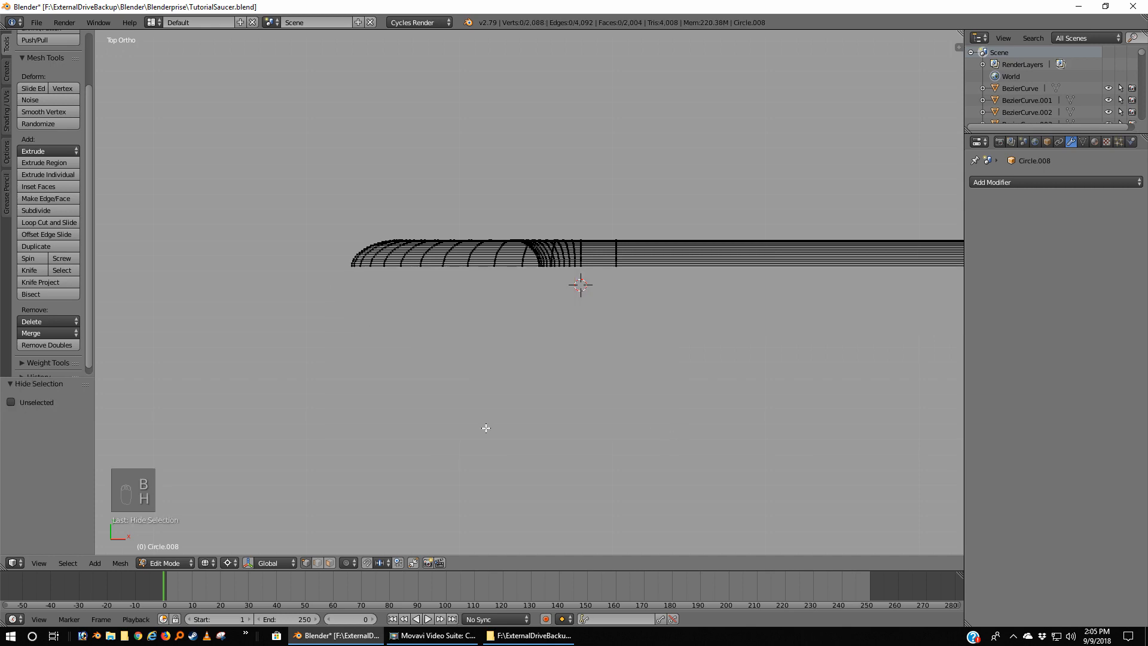
# In solid shading, fill the gap between the upper and lower arcs on the opposite side with faces down to the arc ends
pyautogui.press('z')
pyautogui.moveTo(484, 428)
pyautogui.mouseDown(button='middle')
pyautogui.moveTo(384, 442)
pyautogui.moveTo(597, 389)
pyautogui.moveTo(604, 293)
pyautogui.moveTo(569, 253)
pyautogui.moveTo(533, 303)
pyautogui.mouseUp(button='middle')
pyautogui.scroll(2, 412, 343)
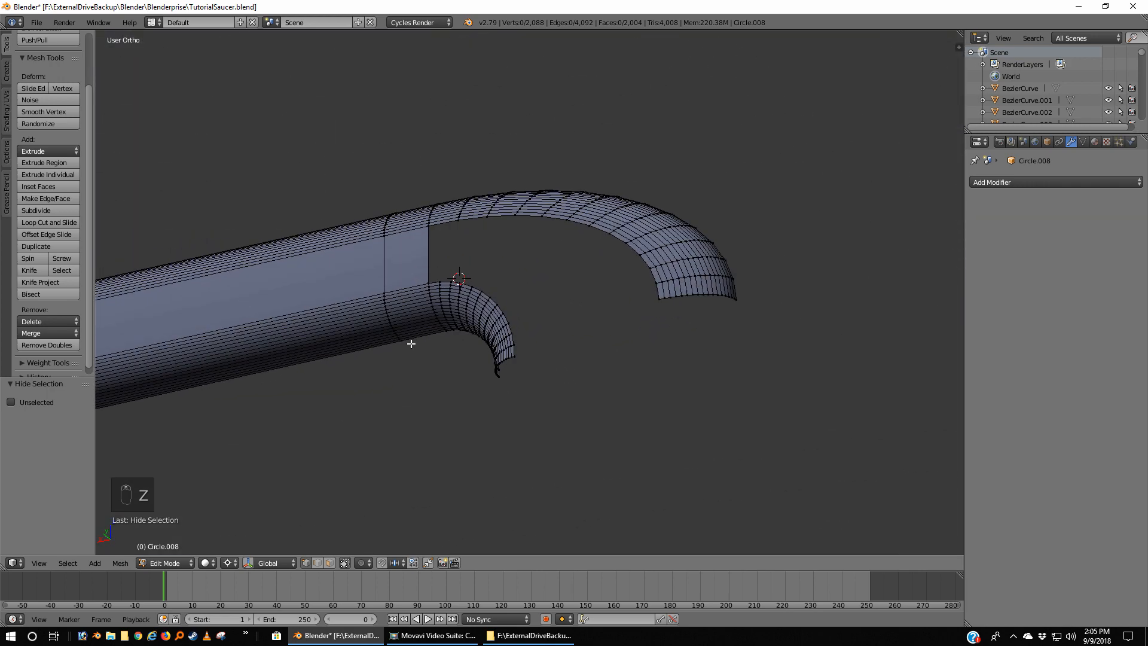
pyautogui.click(429, 226)
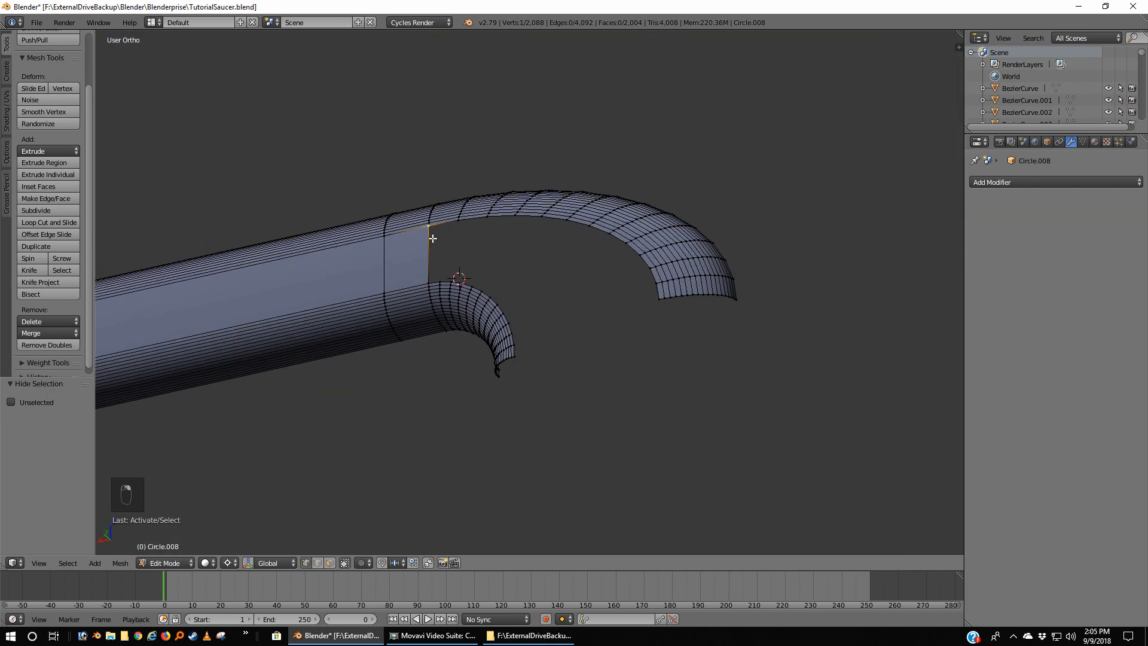
pyautogui.keyDown('shift'); pyautogui.rightClick(428, 282); pyautogui.keyUp('shift')
pyautogui.keyDown('shift'); pyautogui.rightClick(443, 279); pyautogui.keyUp('shift')
pyautogui.keyDown('shift'); pyautogui.rightClick(457, 224); pyautogui.keyUp('shift')
pyautogui.press('f')
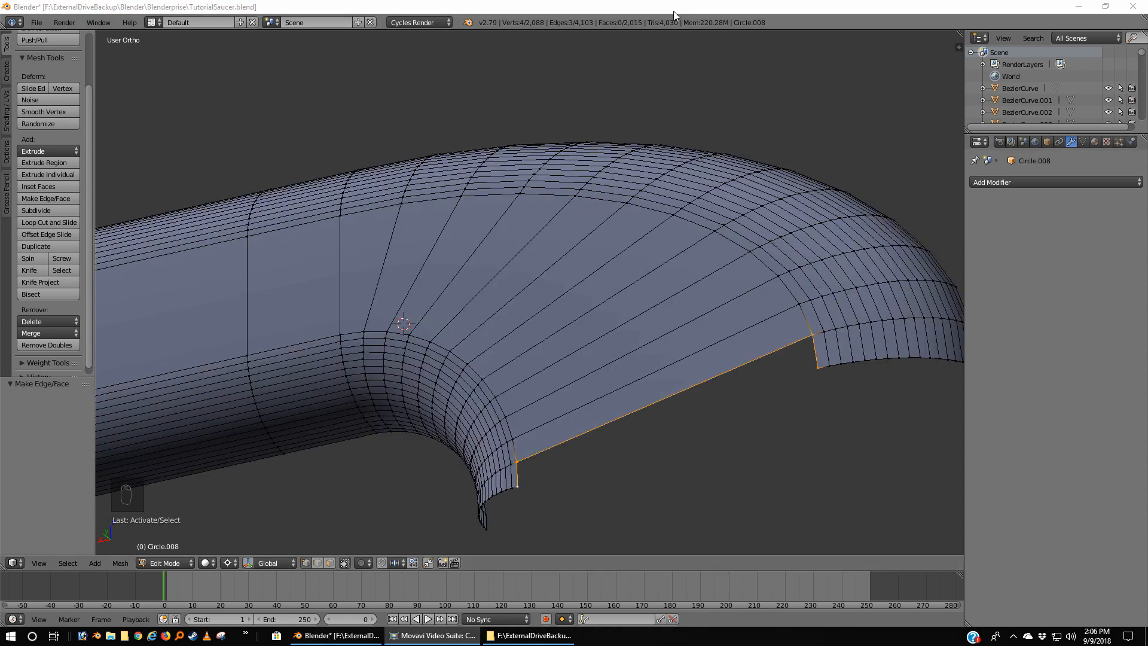
pyautogui.press('f')
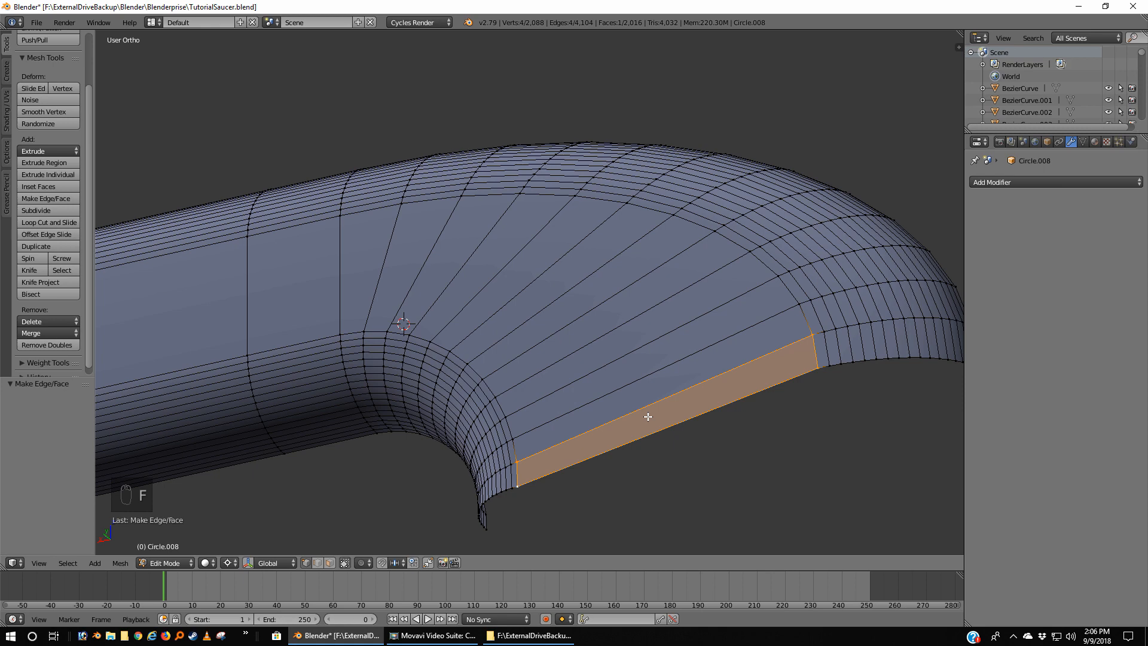
# Reveal all hidden geometry of the housing from the top view and return to Object Mode
pyautogui.press('KP_7')
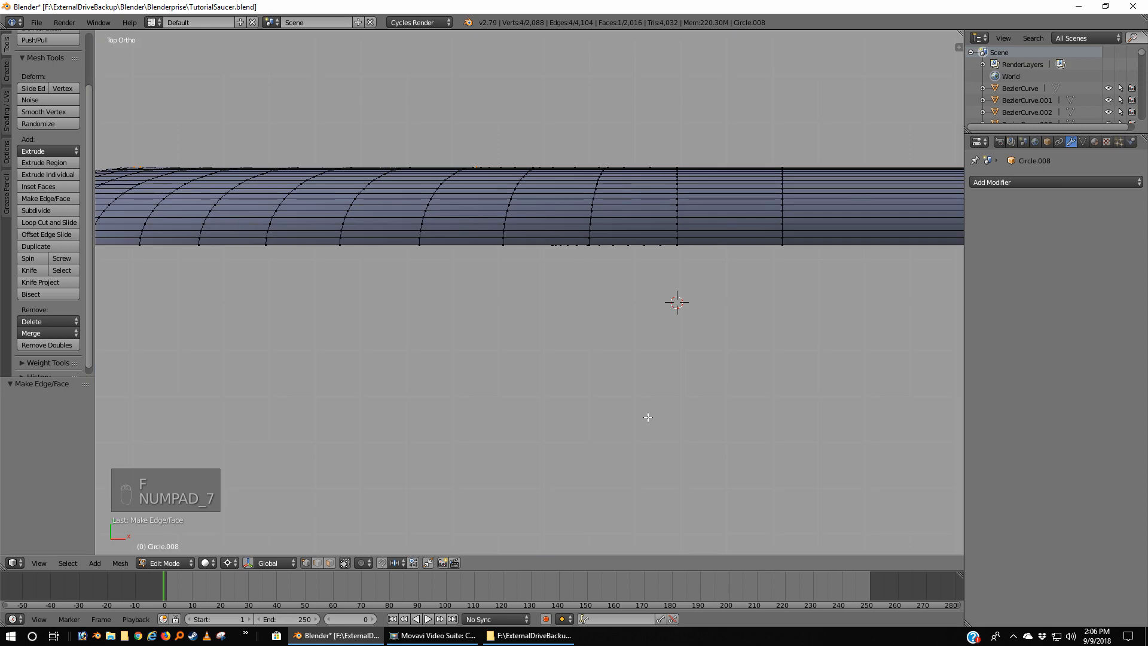
pyautogui.scroll(-5, 648, 417)
pyautogui.press('a')
pyautogui.press('a')
pyautogui.press('a')
pyautogui.press('a')
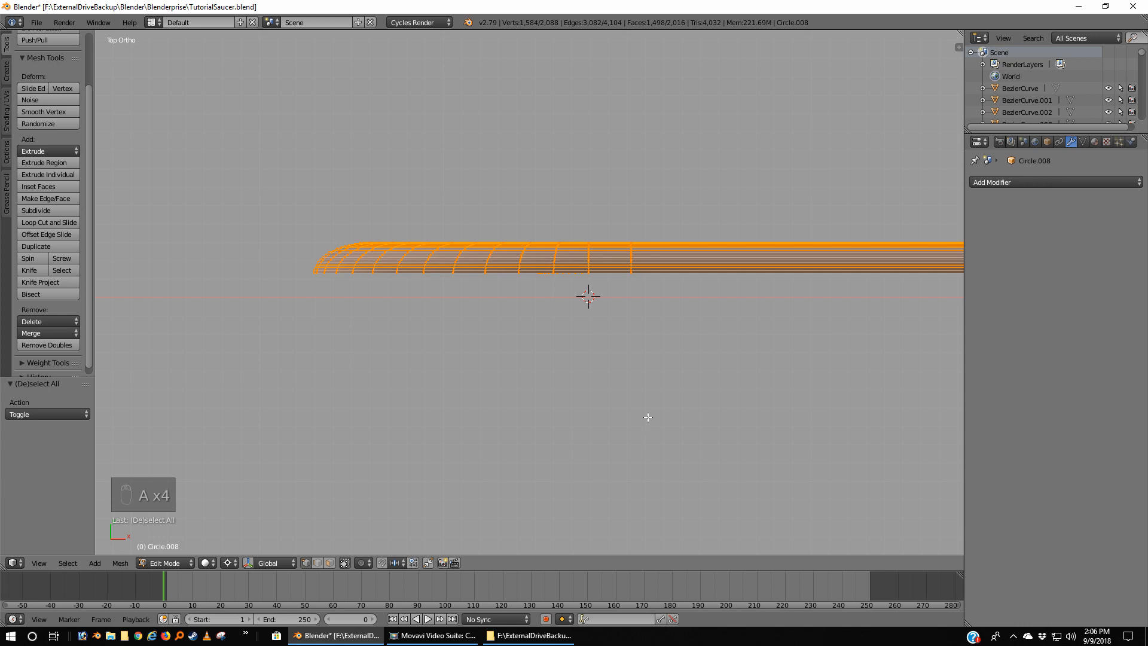
pyautogui.hotkey('alt', 'h')
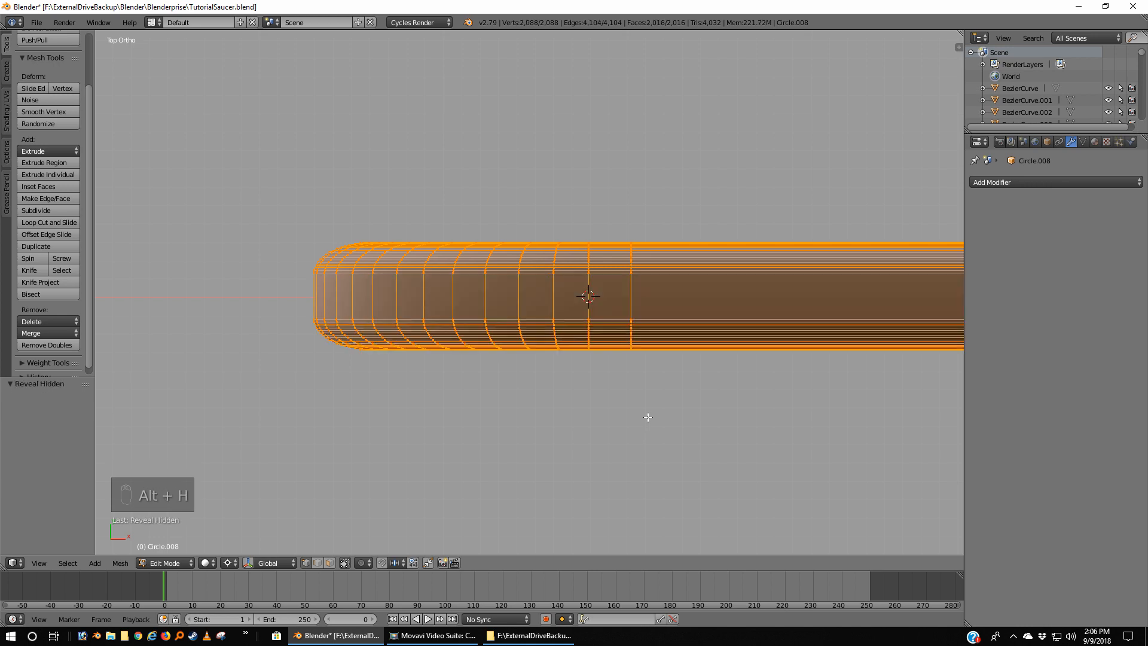
pyautogui.press('Tab')
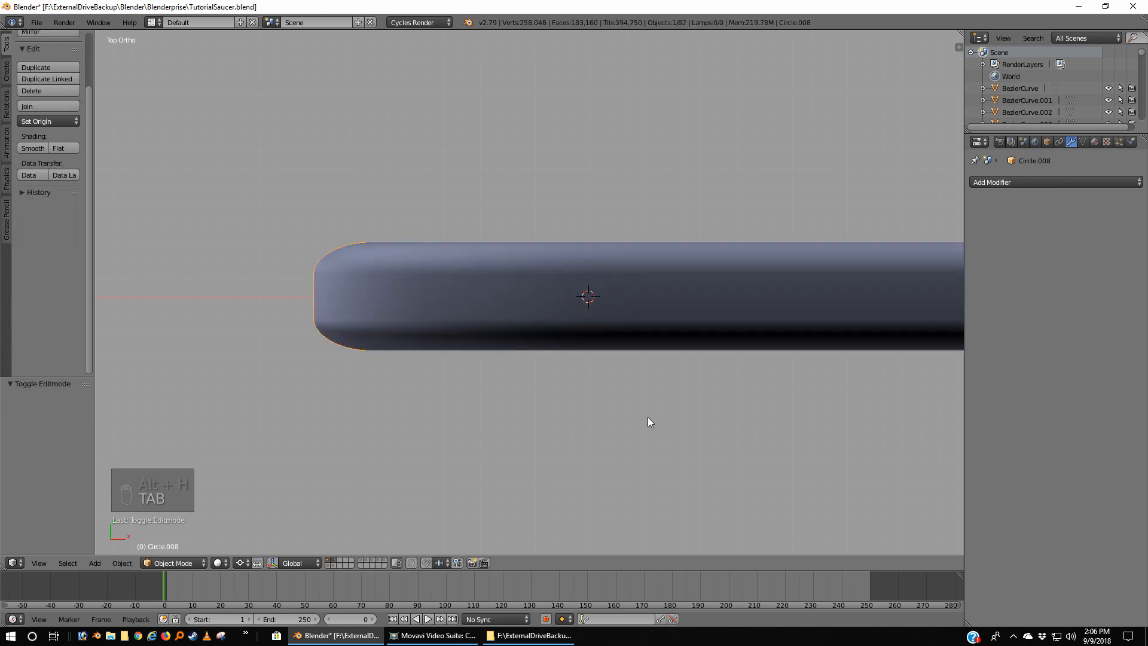
# In Edit Mode, select the whole open edge loop around the underside of the housing's front end
pyautogui.press('KP_1')
pyautogui.scroll(-3, 644, 415)
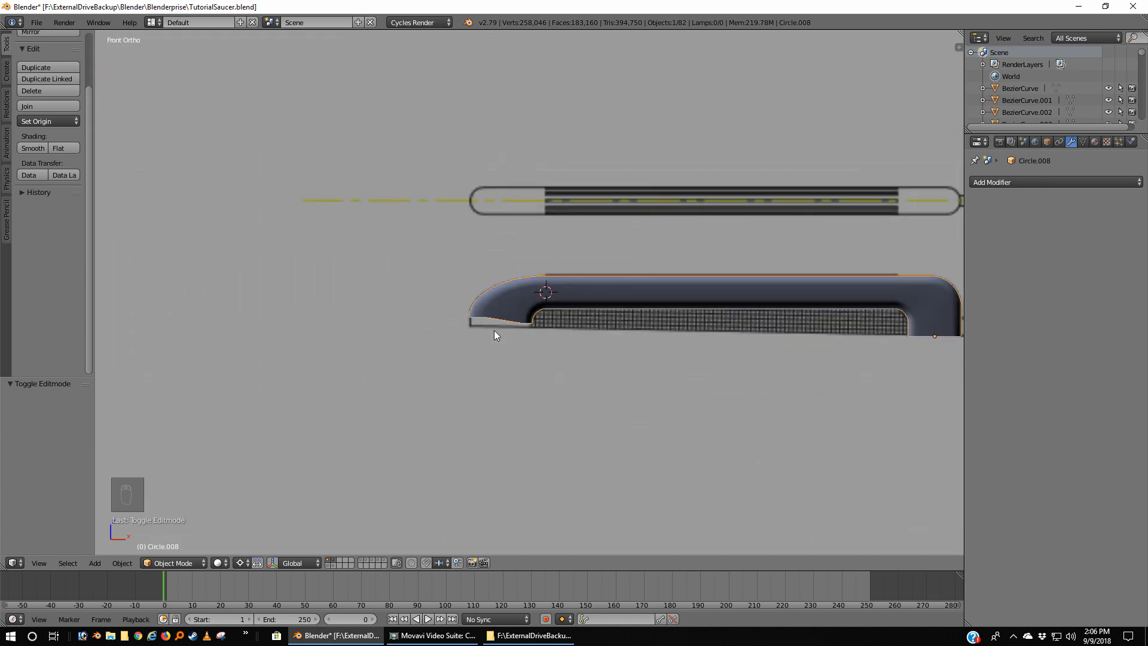
pyautogui.scroll(5, 568, 377)
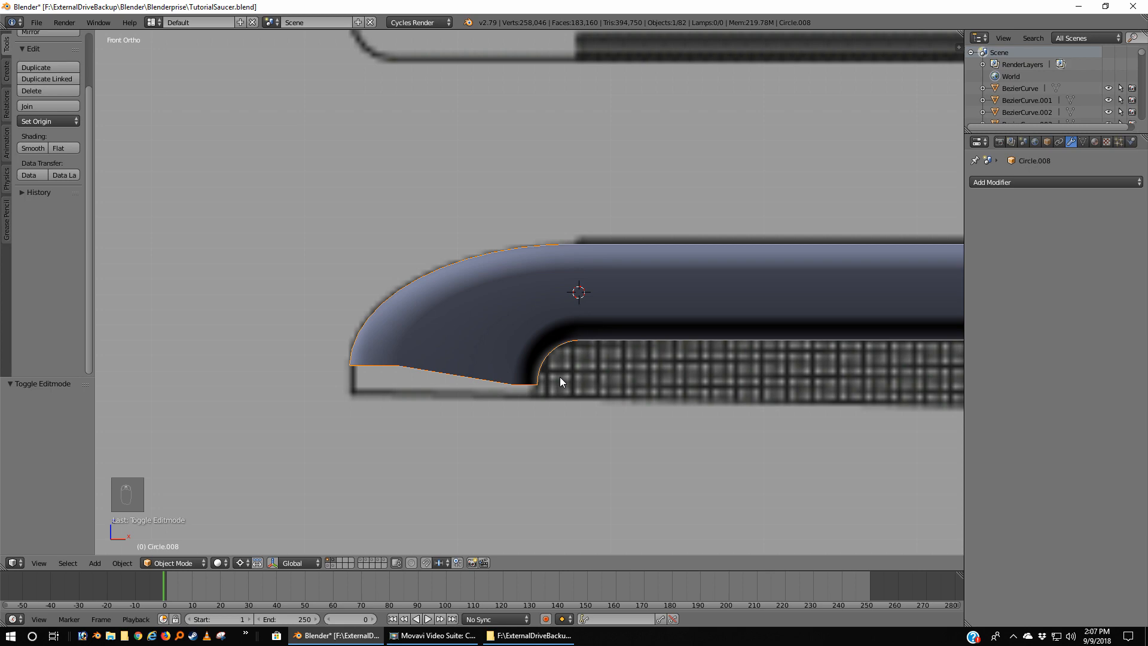
pyautogui.press('Tab')
pyautogui.press('a')
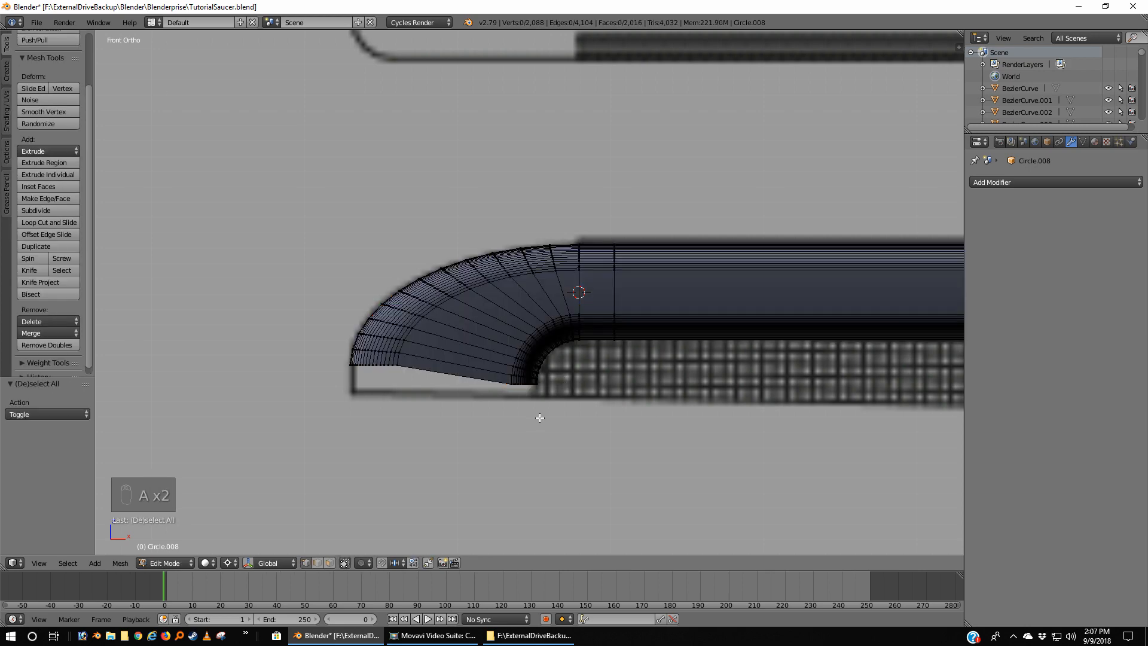
pyautogui.moveTo(497, 436); pyautogui.dragTo(538, 370, button='middle')
pyautogui.scroll(2, 478, 357)
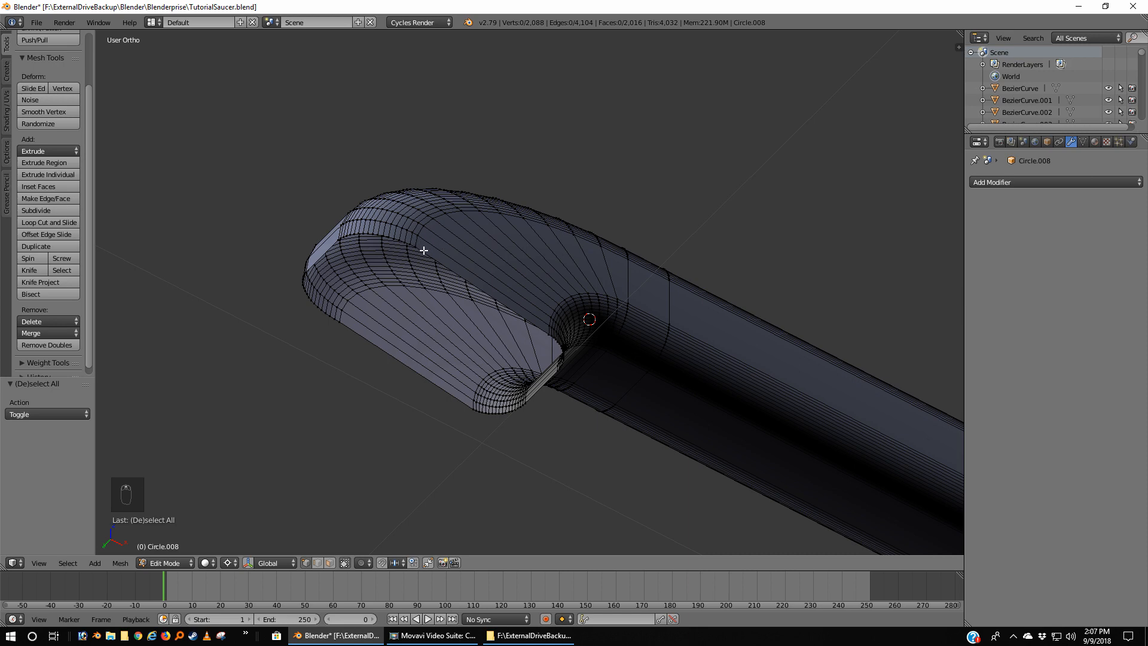
pyautogui.rightClick(546, 327)
pyautogui.scroll(2, 499, 357)
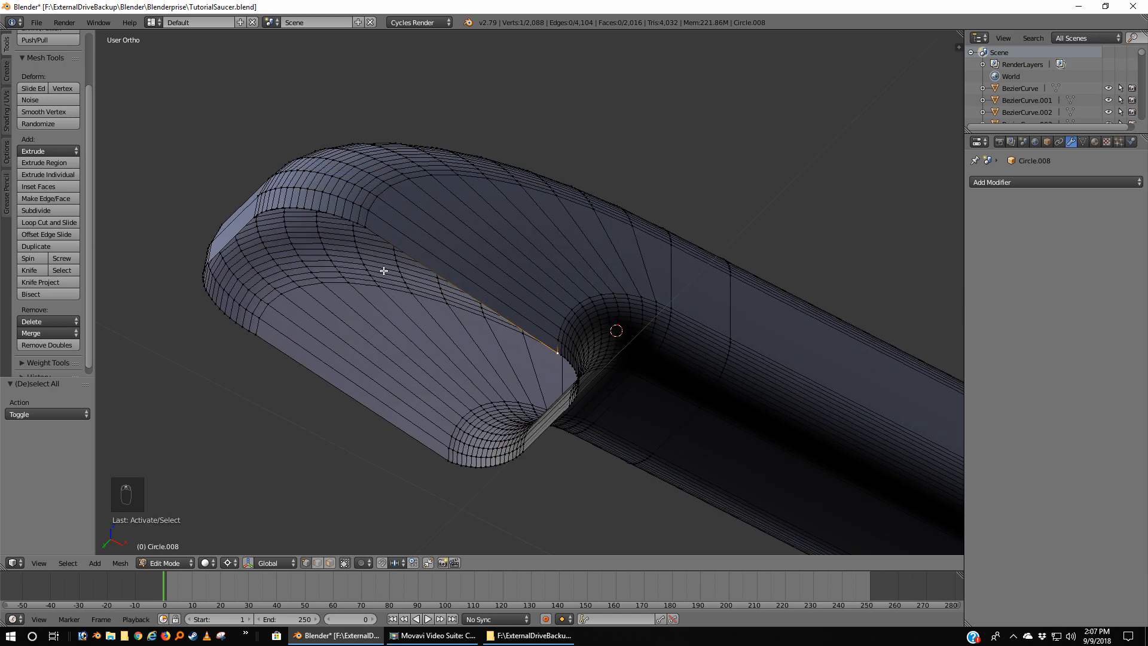
pyautogui.rightClick(210, 260)
pyautogui.keyDown('alt'); pyautogui.rightClick(253, 217); pyautogui.keyUp('alt')
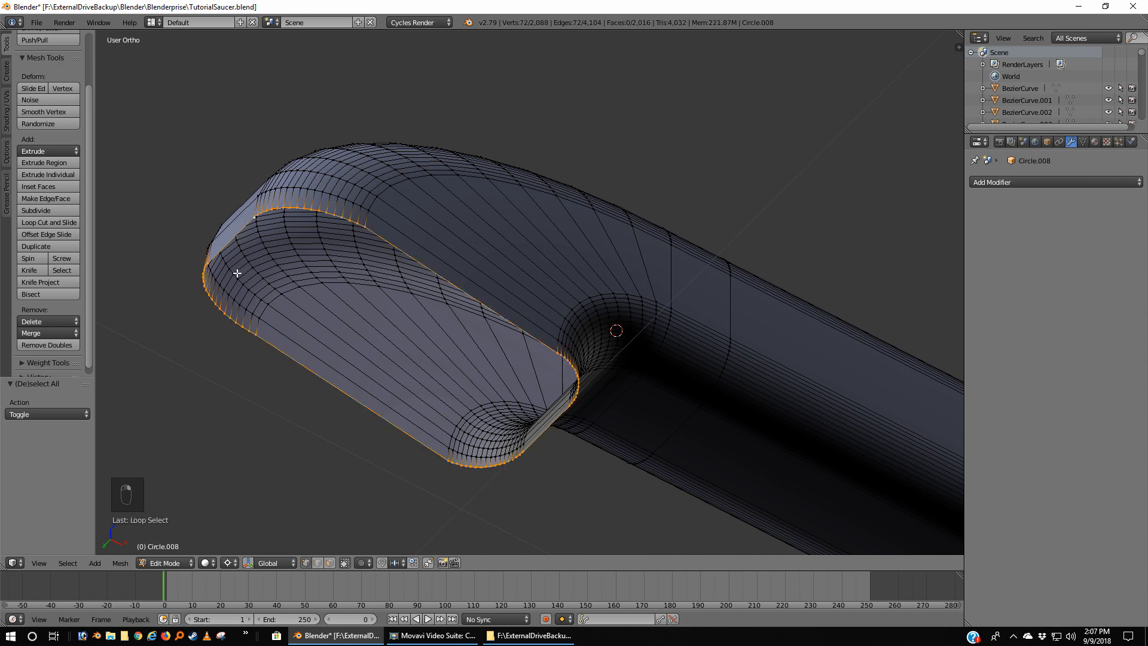
pyautogui.moveTo(385, 230); pyautogui.dragTo(519, 422, button='middle')
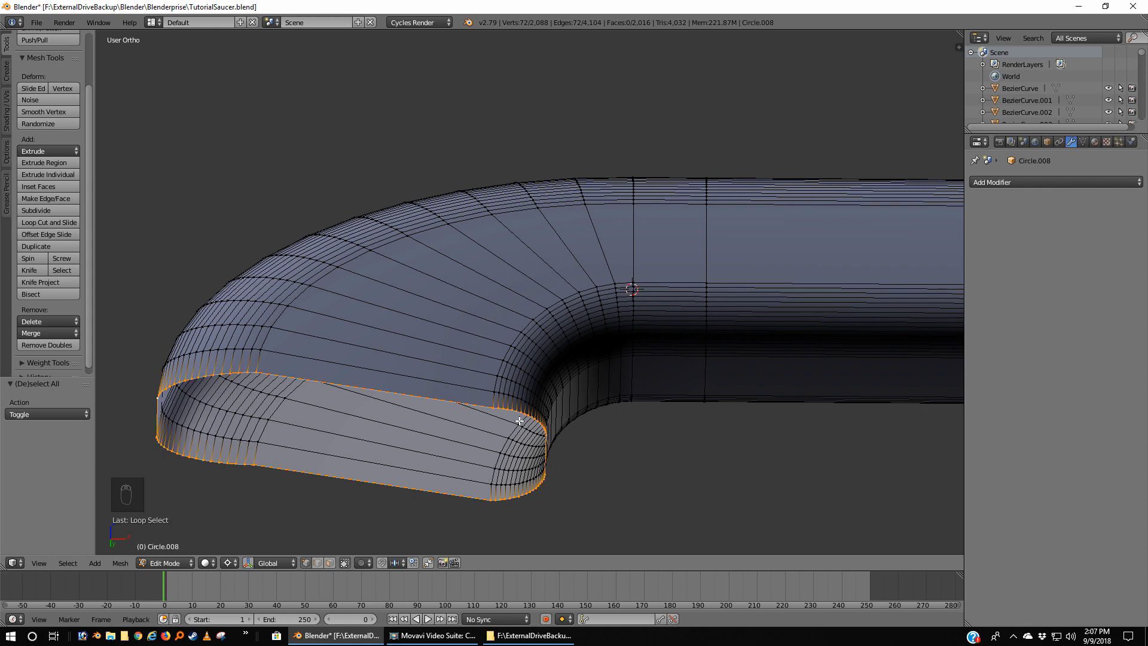
# From the front view, extrude the open edge loop about 0.011 downward along Z toward the blueprint's lower outline
pyautogui.press('KP_1')
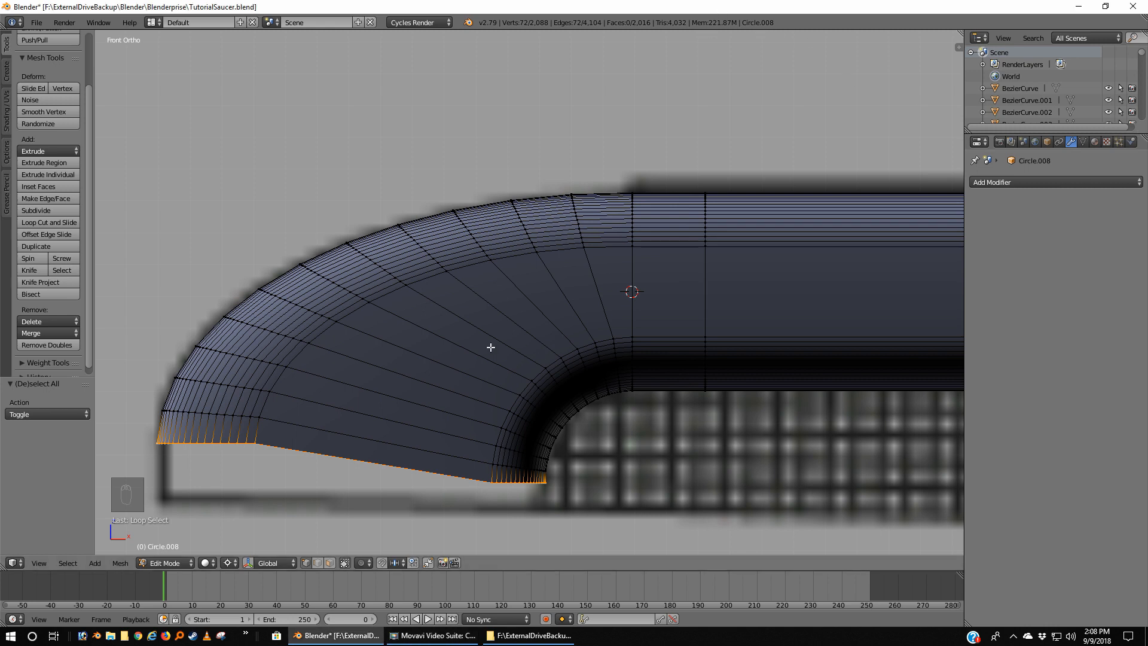
pyautogui.press('e')
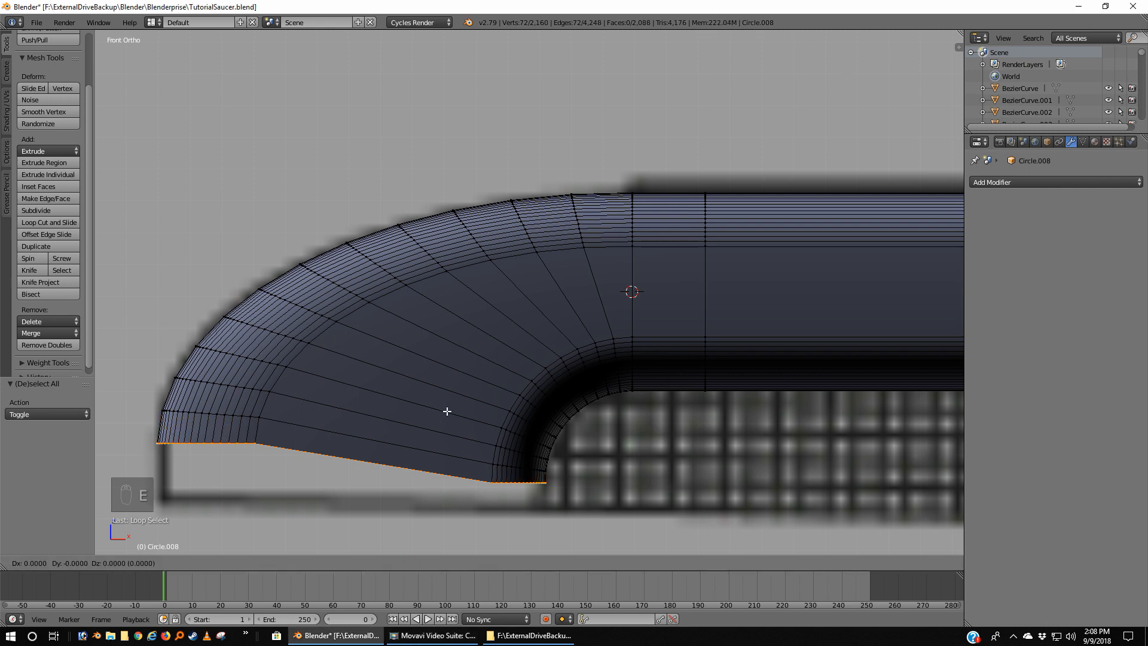
pyautogui.press('z')
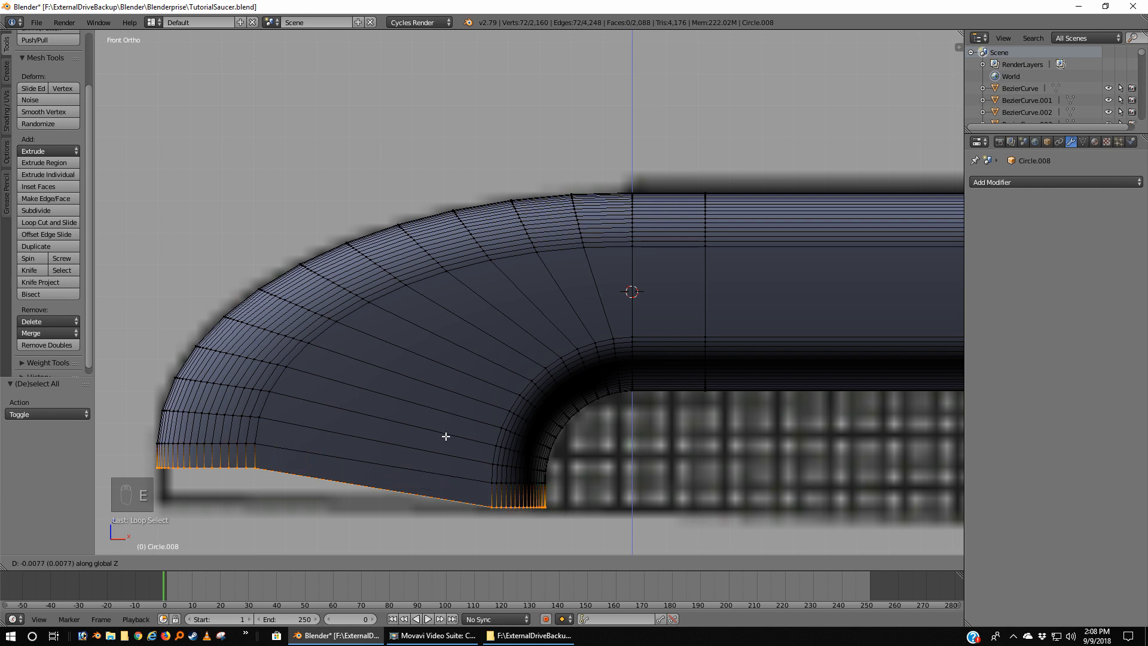
pyautogui.click(444, 446)
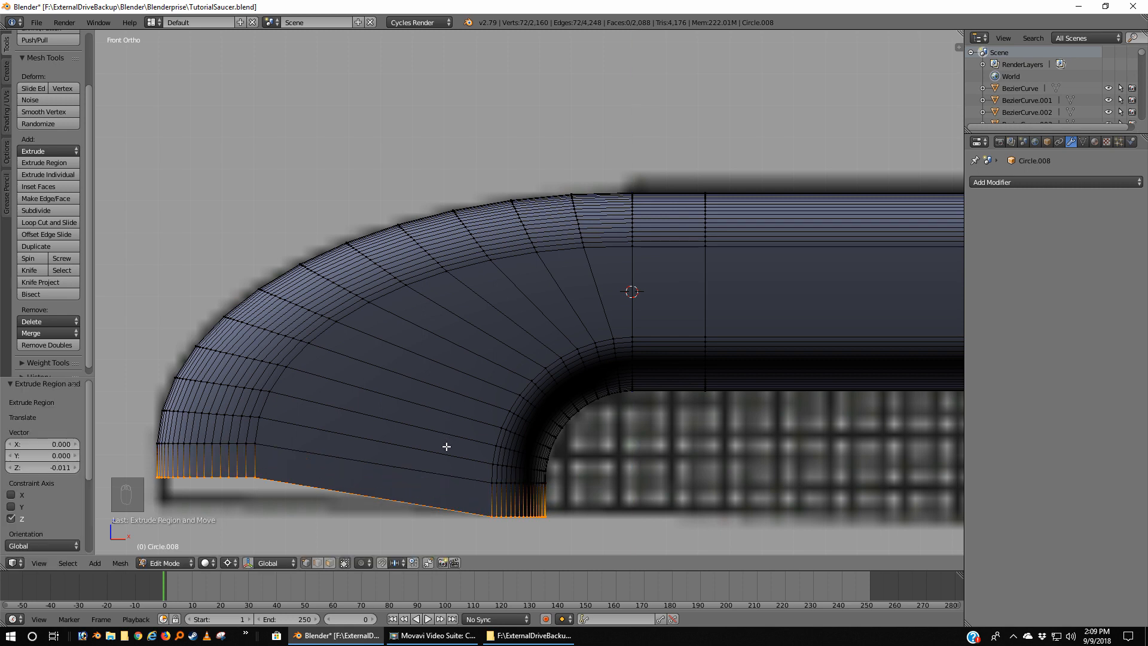
# Flatten the extruded edge loop by scaling it to 0 along Z, and move it down 0.063 to beneath the front end
pyautogui.press('s')
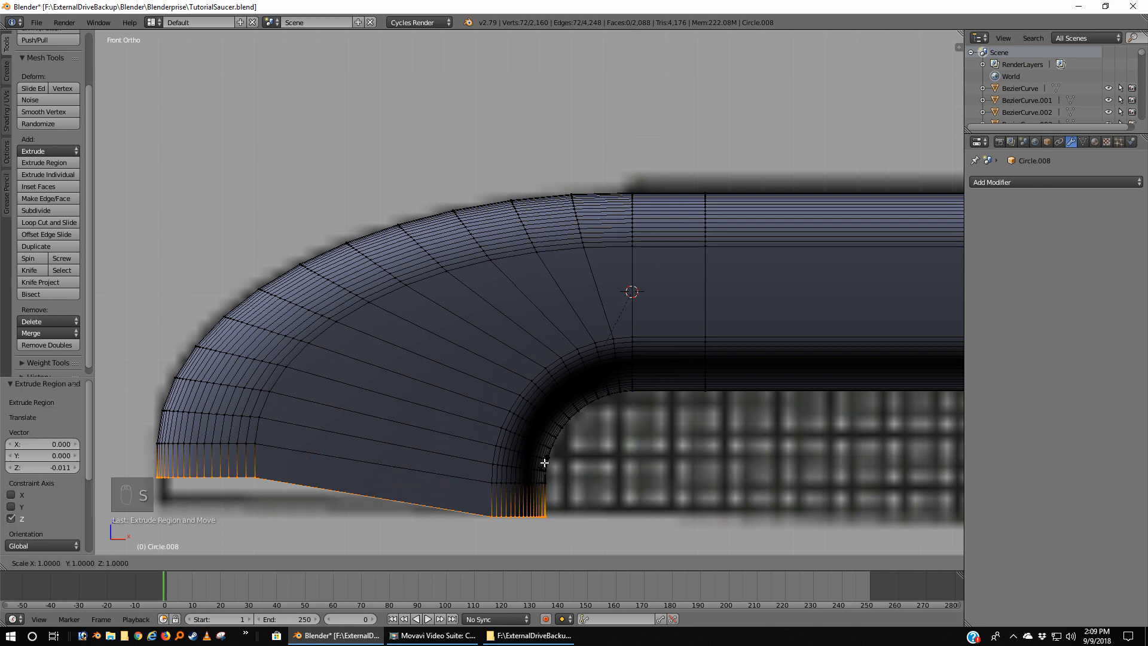
pyautogui.press('z')
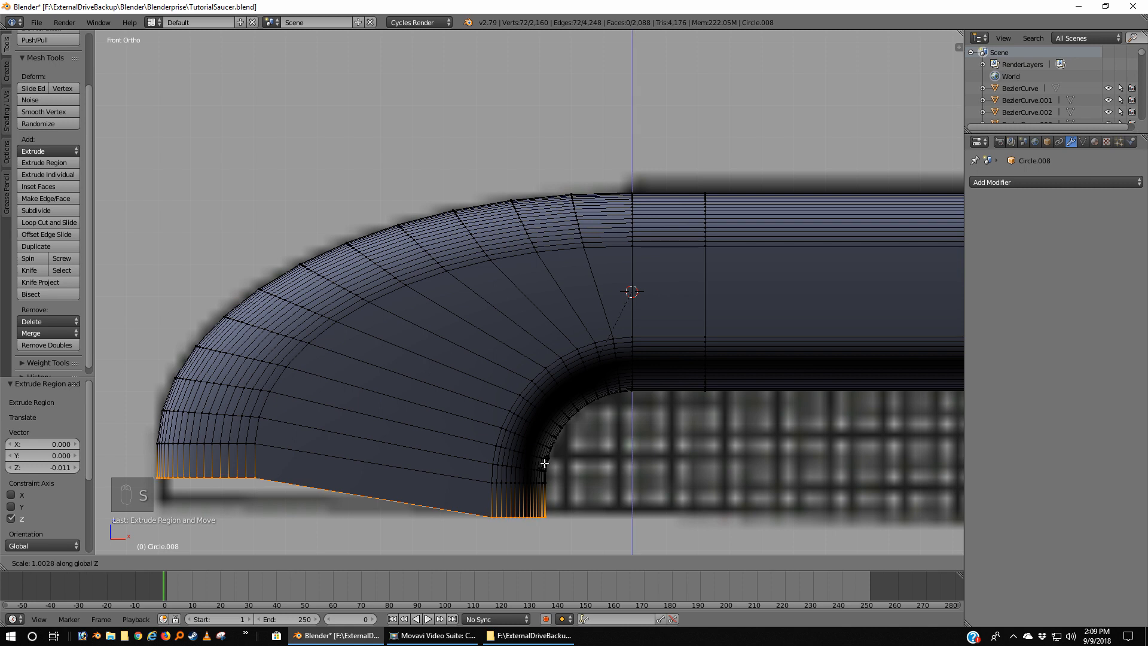
pyautogui.press('0')
pyautogui.click(544, 463)
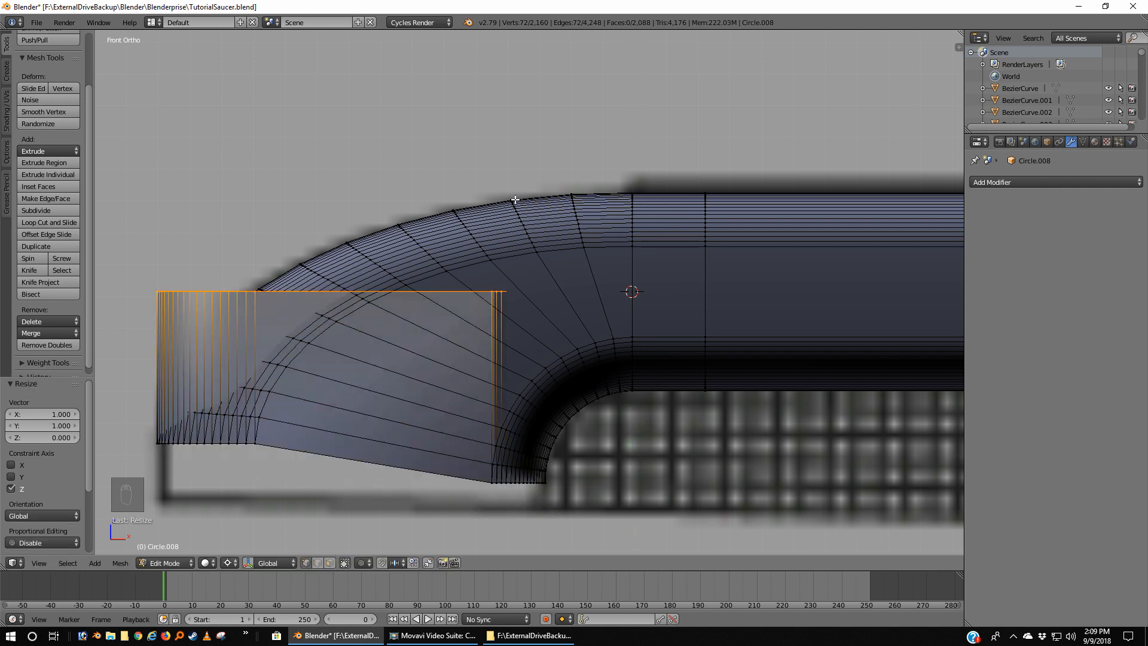
pyautogui.press('g')
pyautogui.press('z')
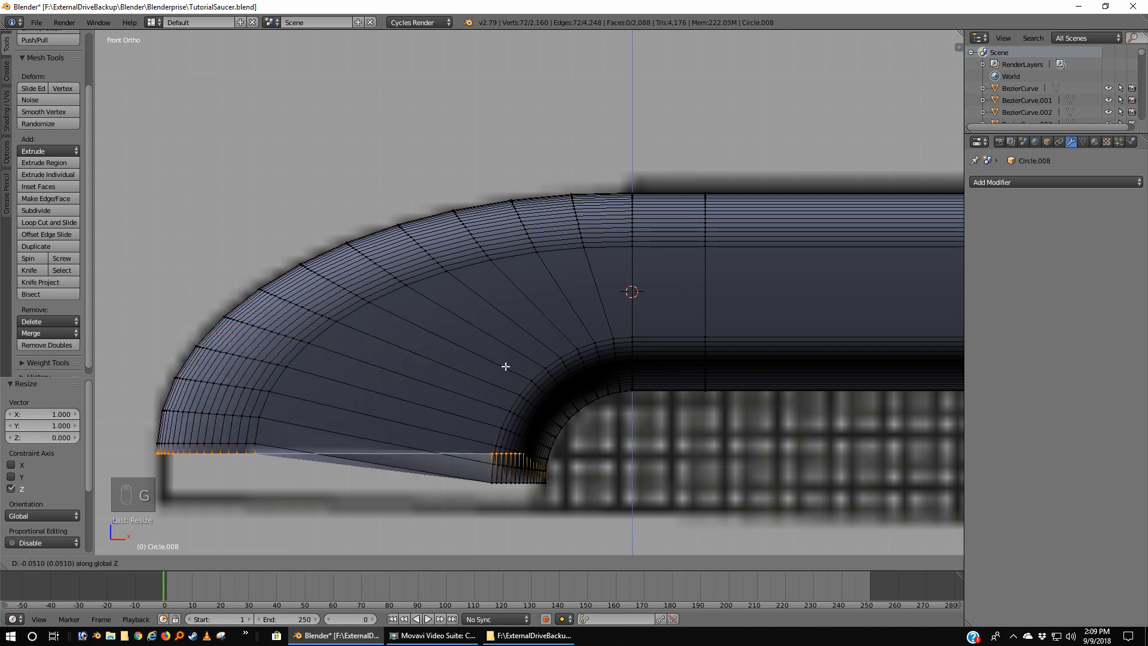
pyautogui.click(505, 397)
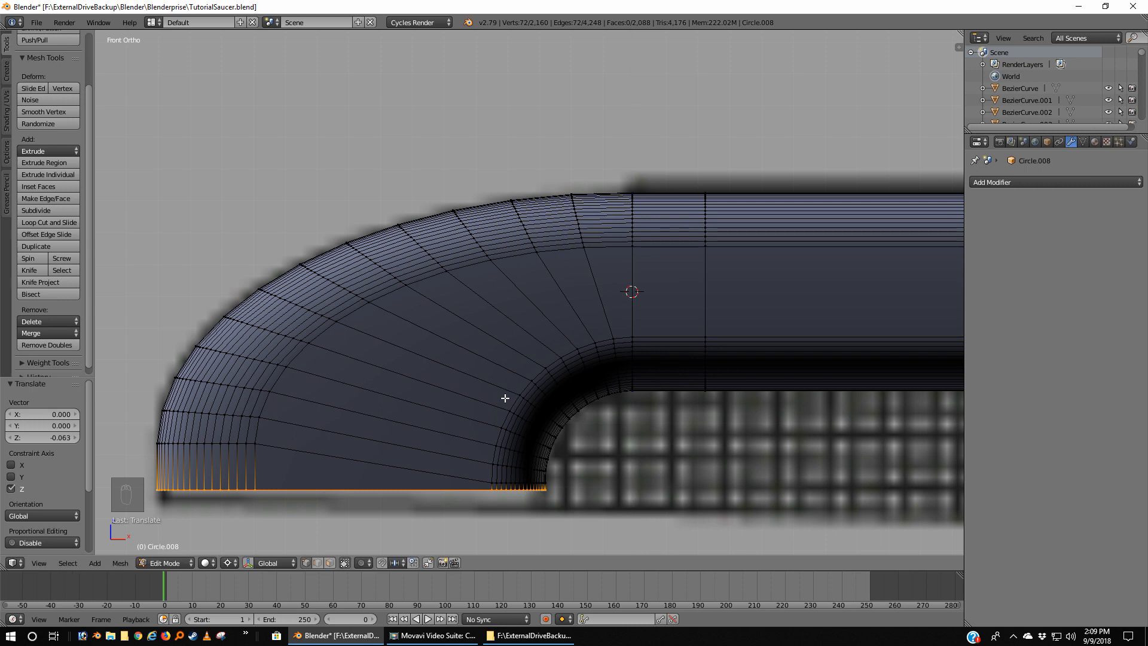
# Extrude the flattened edge loop 0.010 downward along Z past the blueprint's lower outline, deselect everything and return to Object Mode
pyautogui.press('e')
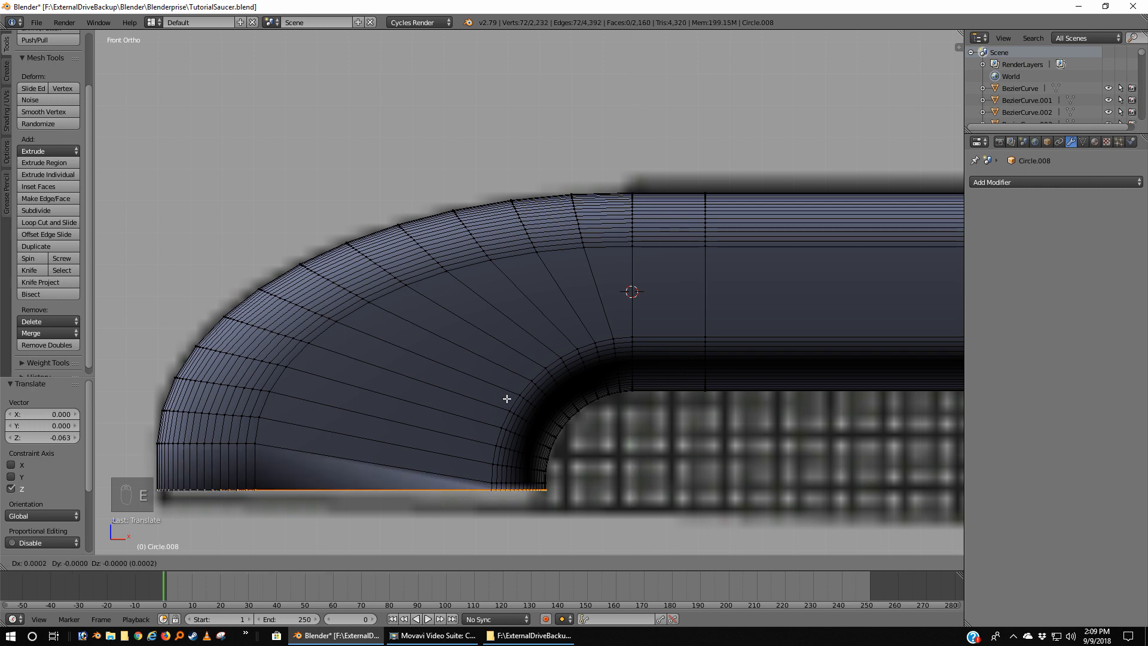
pyautogui.press('z')
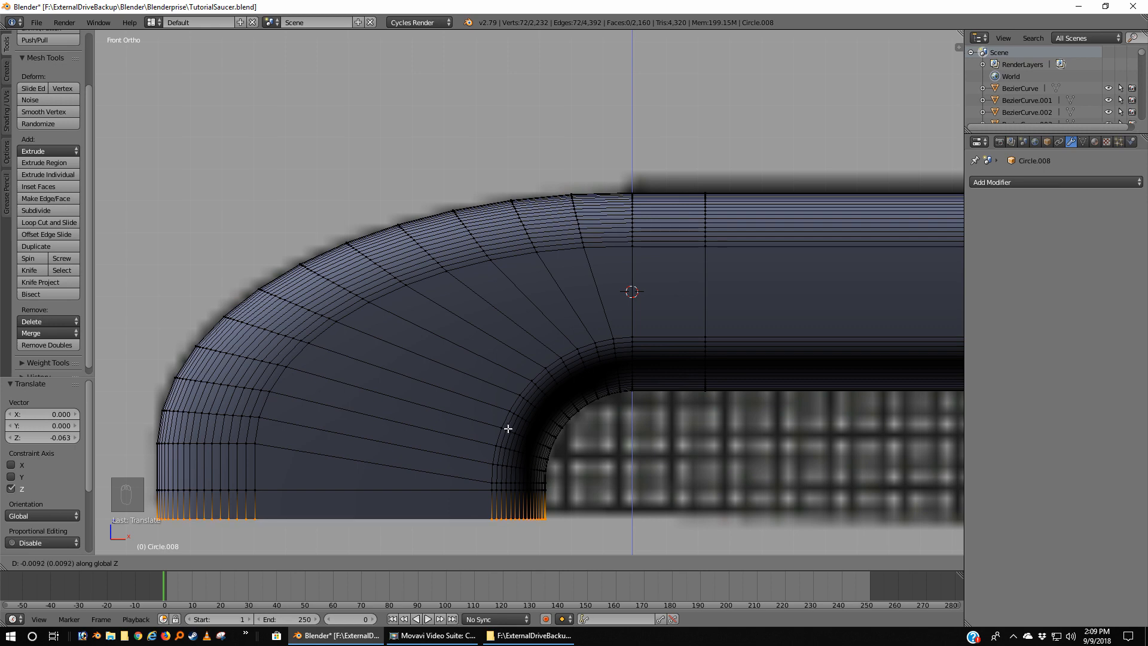
pyautogui.click(508, 430)
pyautogui.scroll(-8, 505, 448)
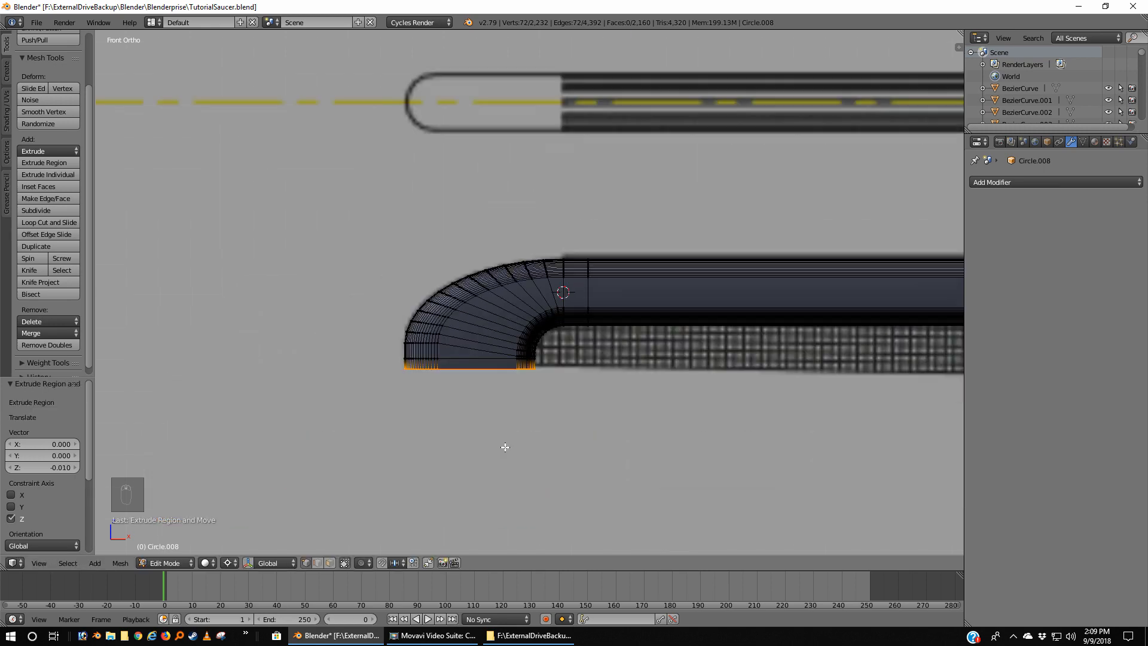
pyautogui.keyDown('shift'); pyautogui.moveTo(644, 419); pyautogui.dragTo(461, 451, button='middle'); pyautogui.keyUp('shift')
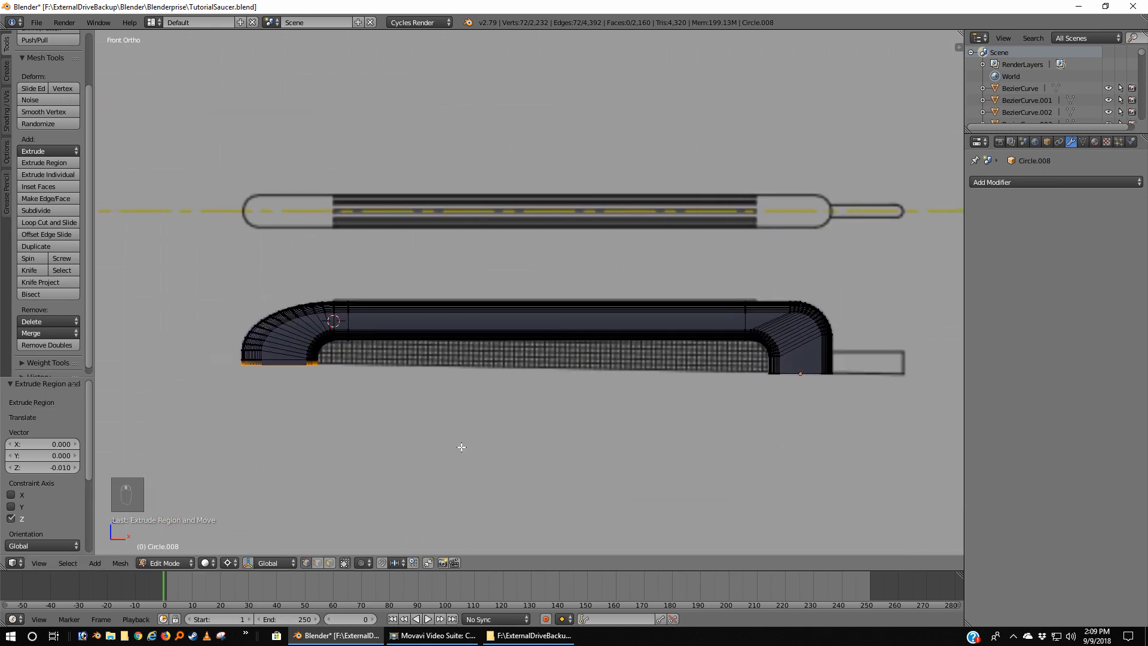
pyautogui.press('a')
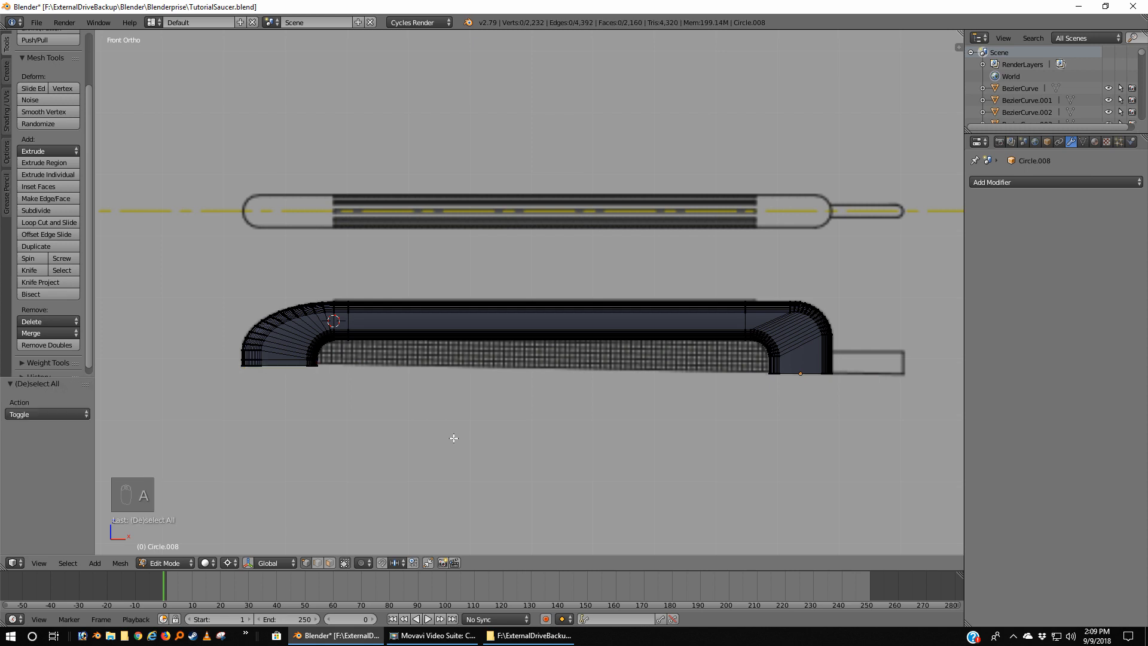
pyautogui.press('Tab')
# Examine the housing's overall shape from angled views and compare it with the blueprint in front view
pyautogui.moveTo(538, 428); pyautogui.dragTo(532, 469, button='middle')
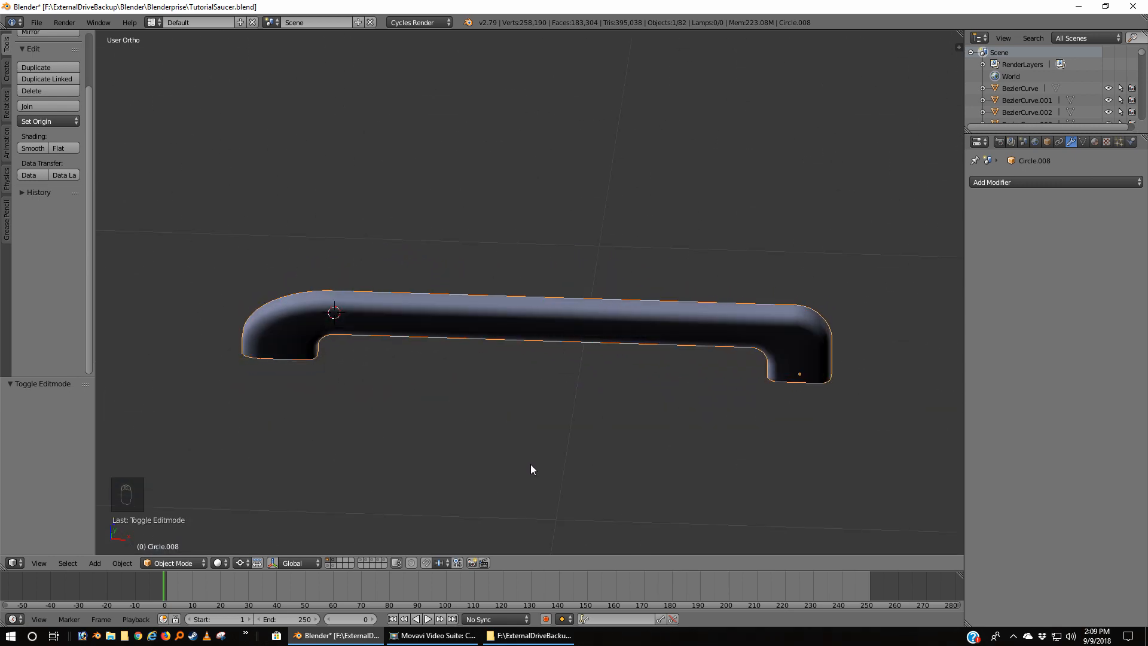
pyautogui.press('KP_1')
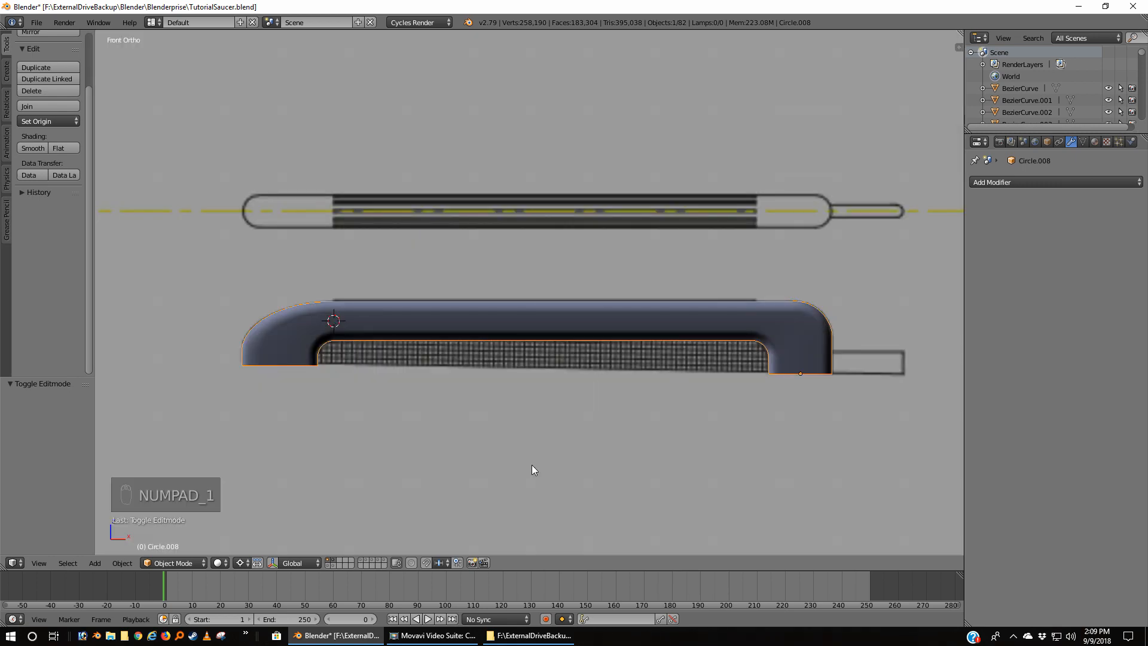
pyautogui.moveTo(572, 321); pyautogui.dragTo(524, 368, button='middle')
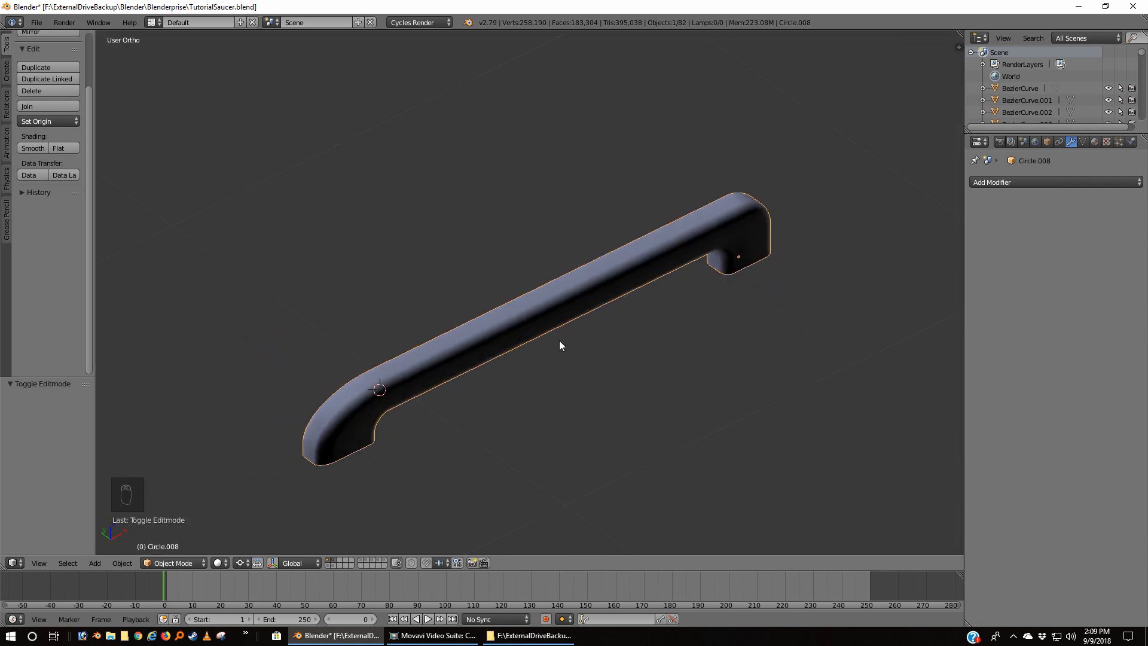
pyautogui.press('KP_1')
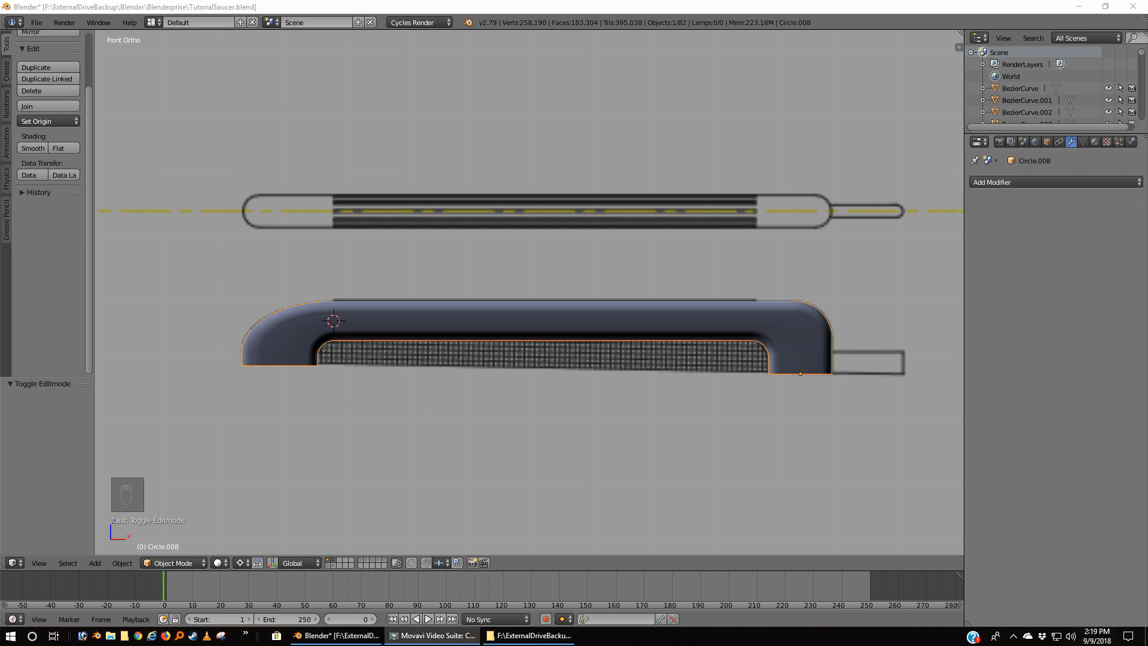
# Close the two reference photos of the nacelle and return to Blender
pyautogui.click(689, 8)
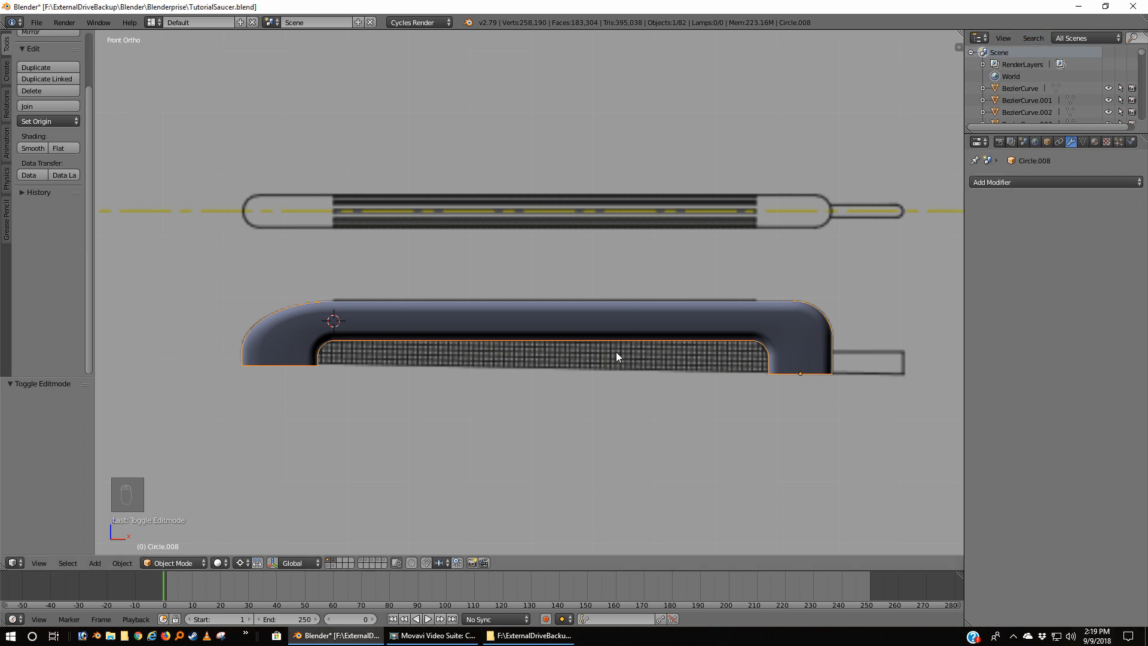
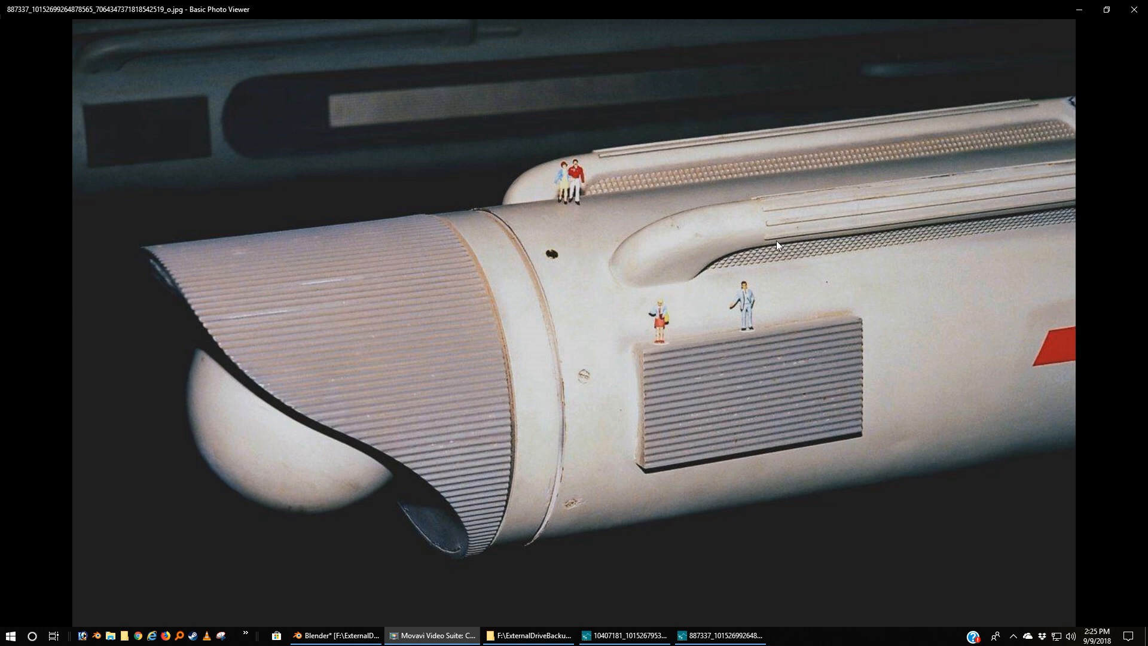
pyautogui.click(1134, 9)
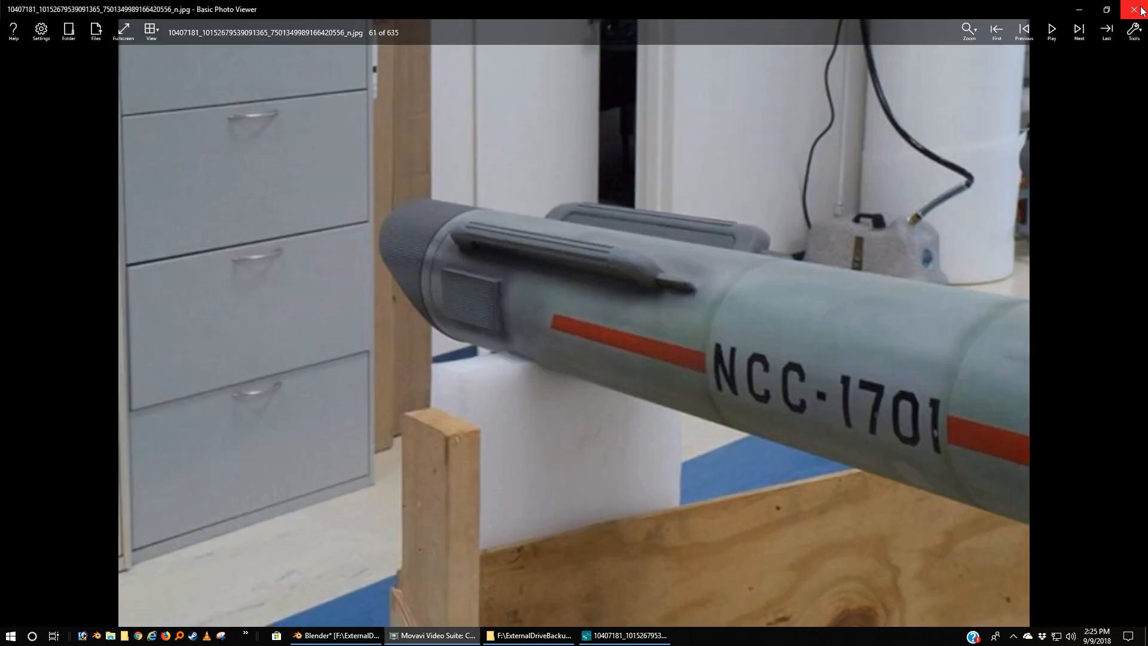
pyautogui.click(1134, 9)
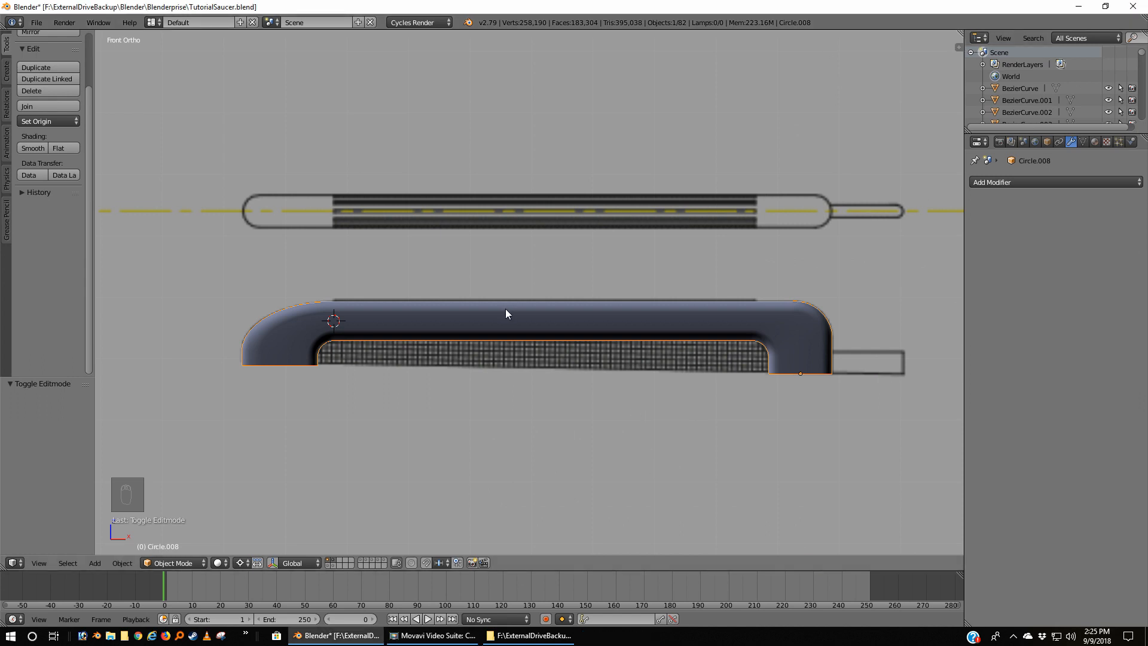
# Snap the 3D cursor to the middle of the housing's straight section using its box-selected vertices, and return to Object Mode
pyautogui.hotkey('shift', 'a')
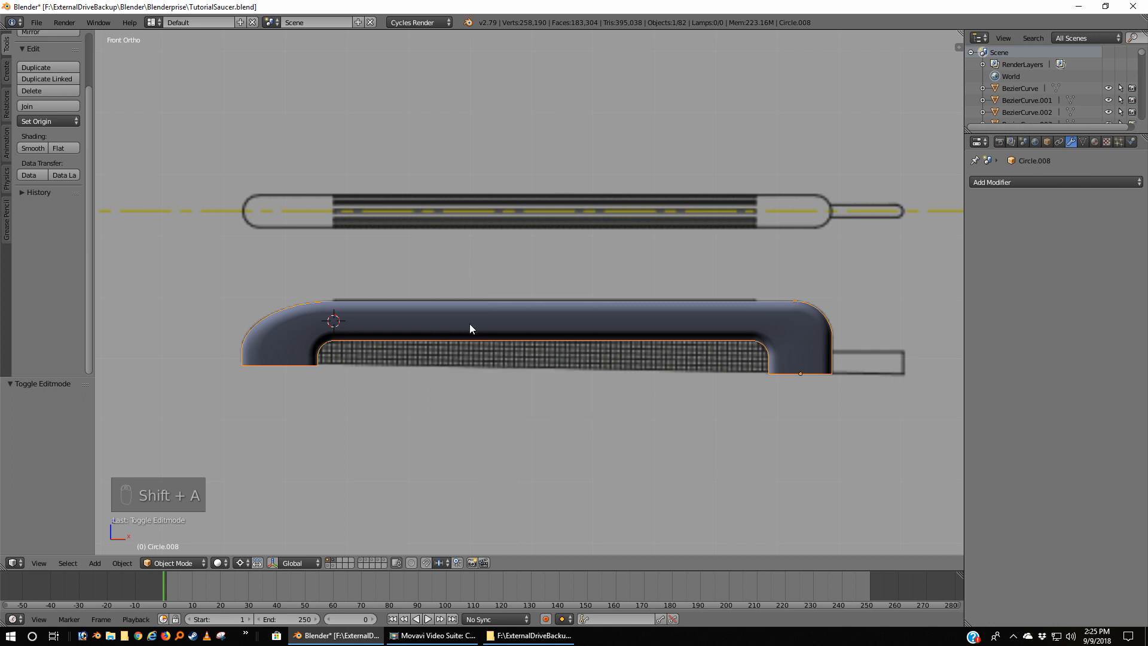
pyautogui.rightClick(474, 323)
pyautogui.press('Tab')
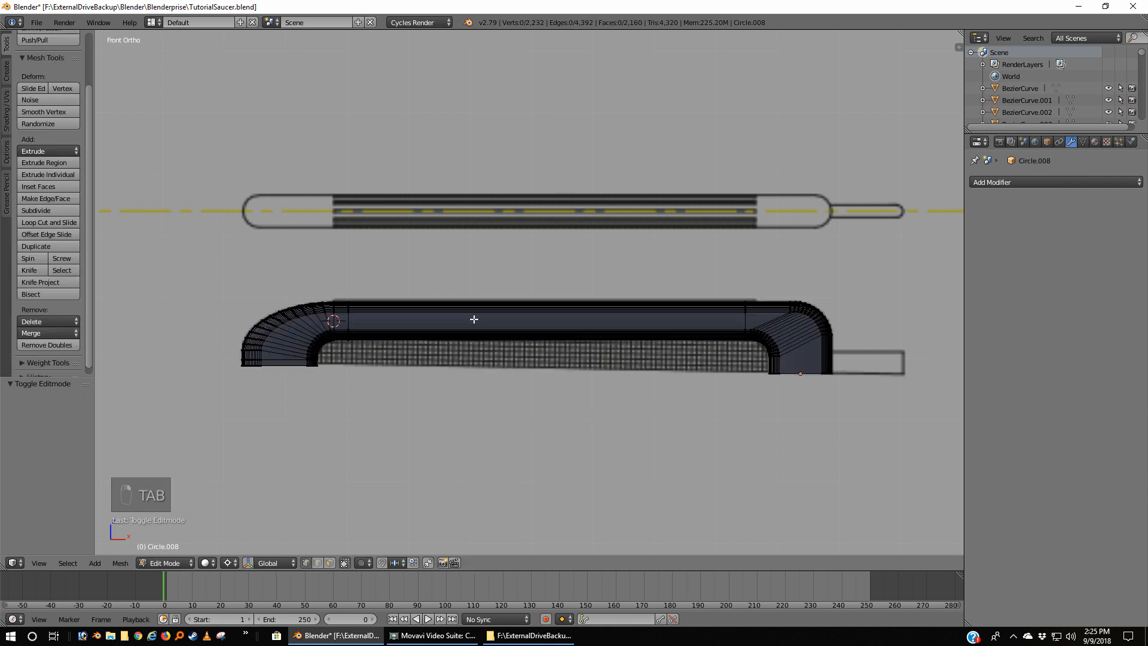
pyautogui.press('z')
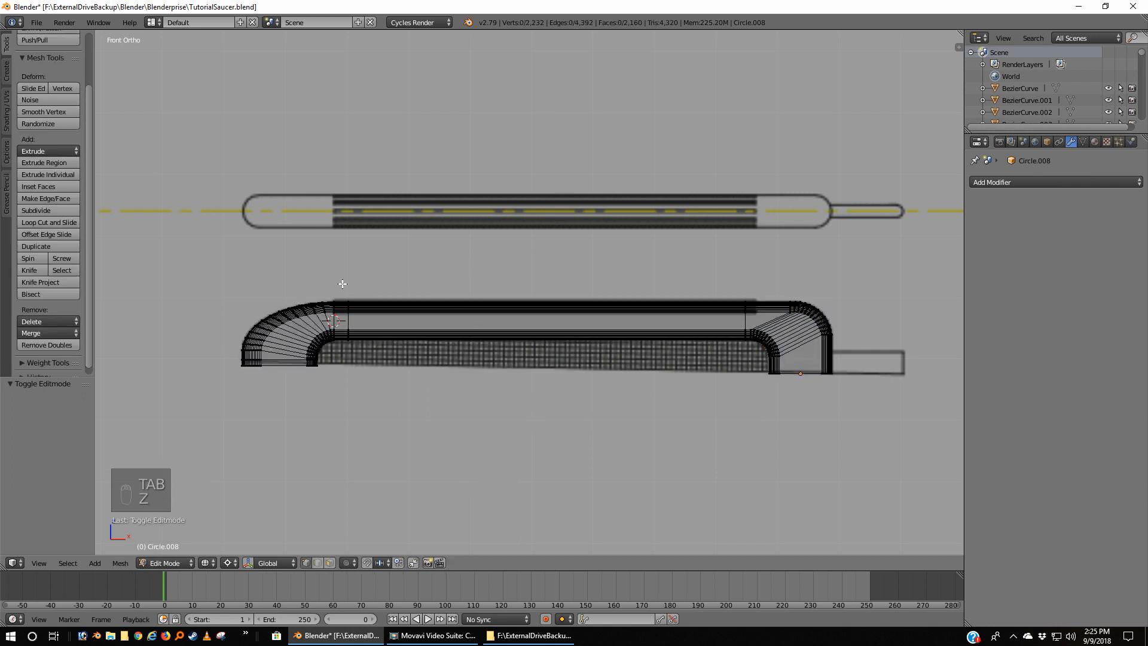
pyautogui.press('b')
pyautogui.moveTo(342, 284); pyautogui.dragTo(749, 367)
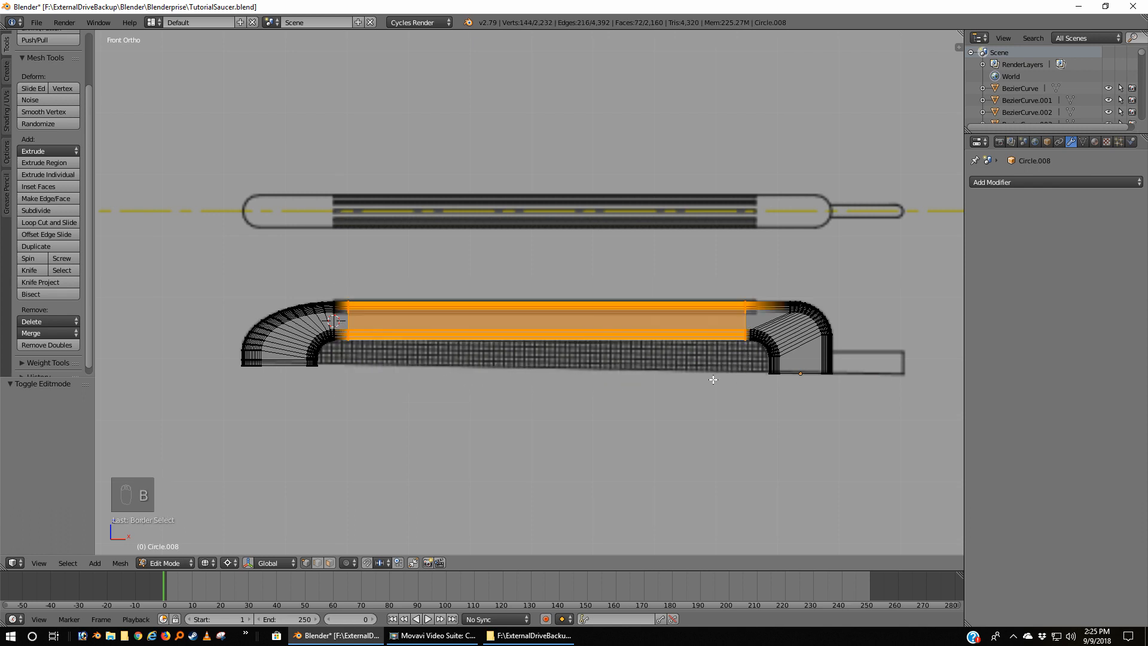
pyautogui.hotkey('shift', 's')
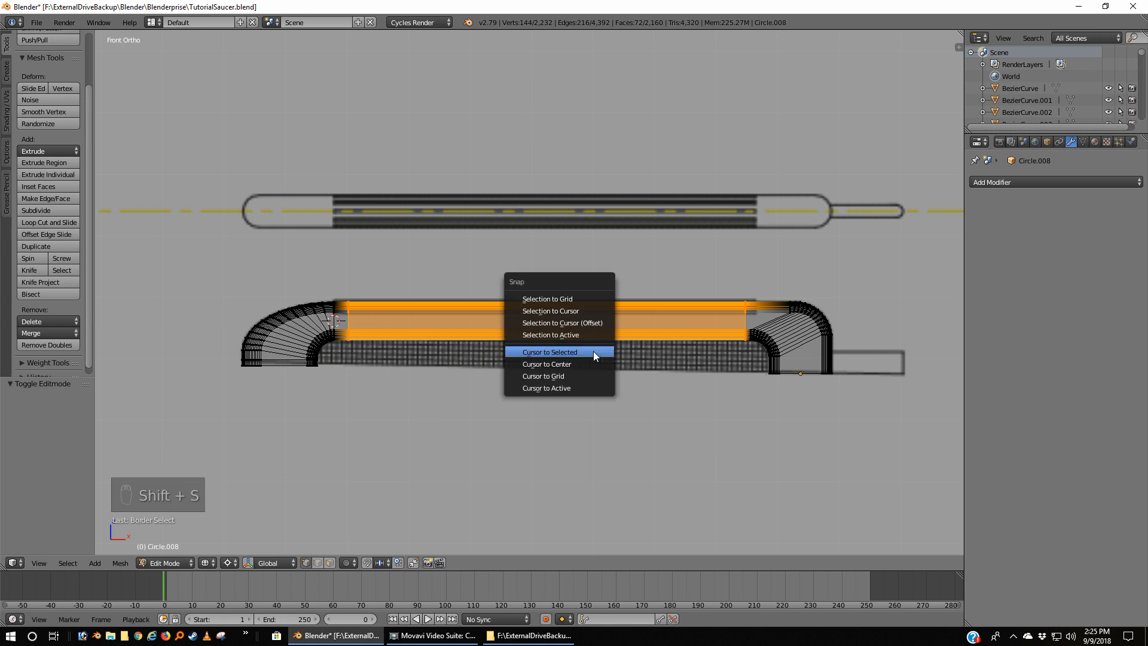
pyautogui.click(555, 353)
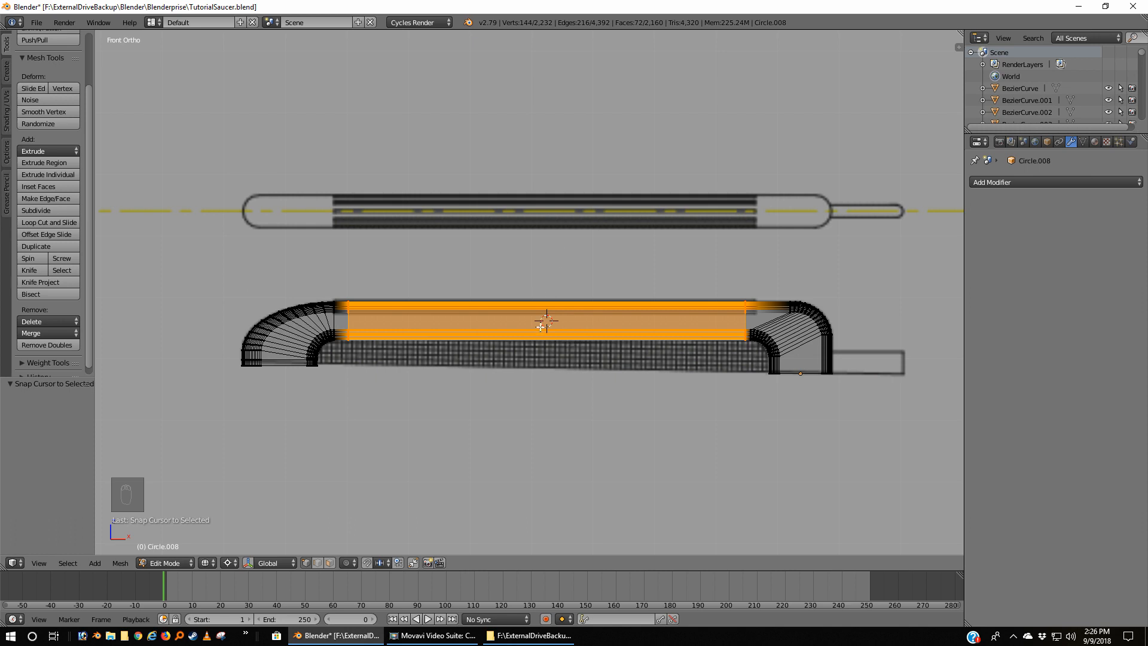
pyautogui.press('a')
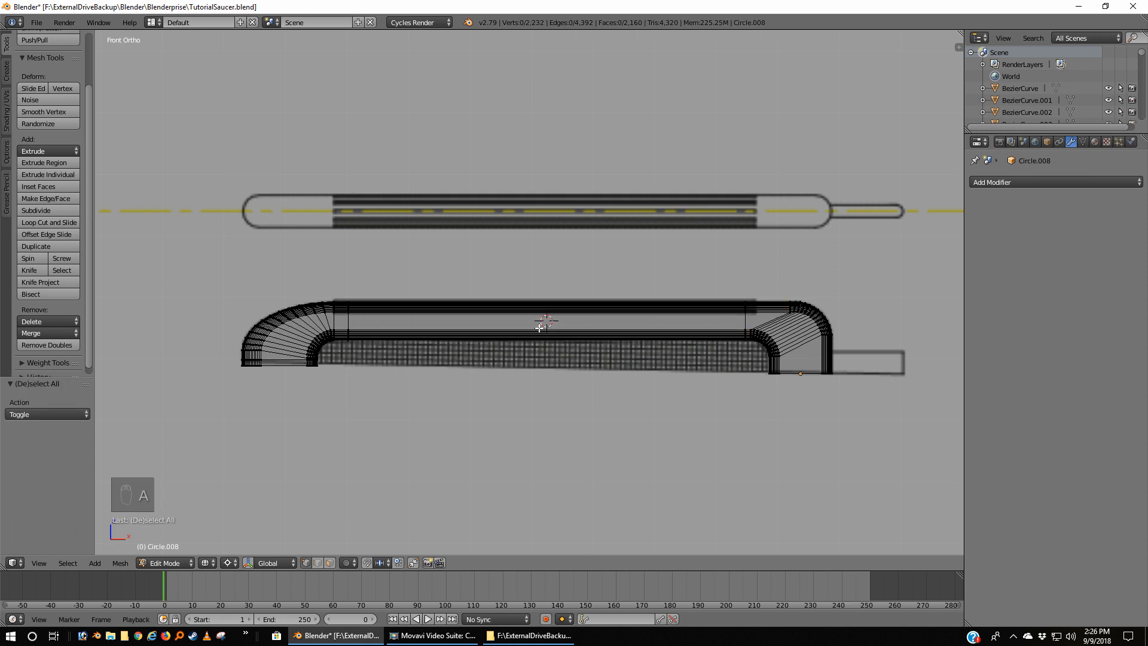
pyautogui.press('Tab')
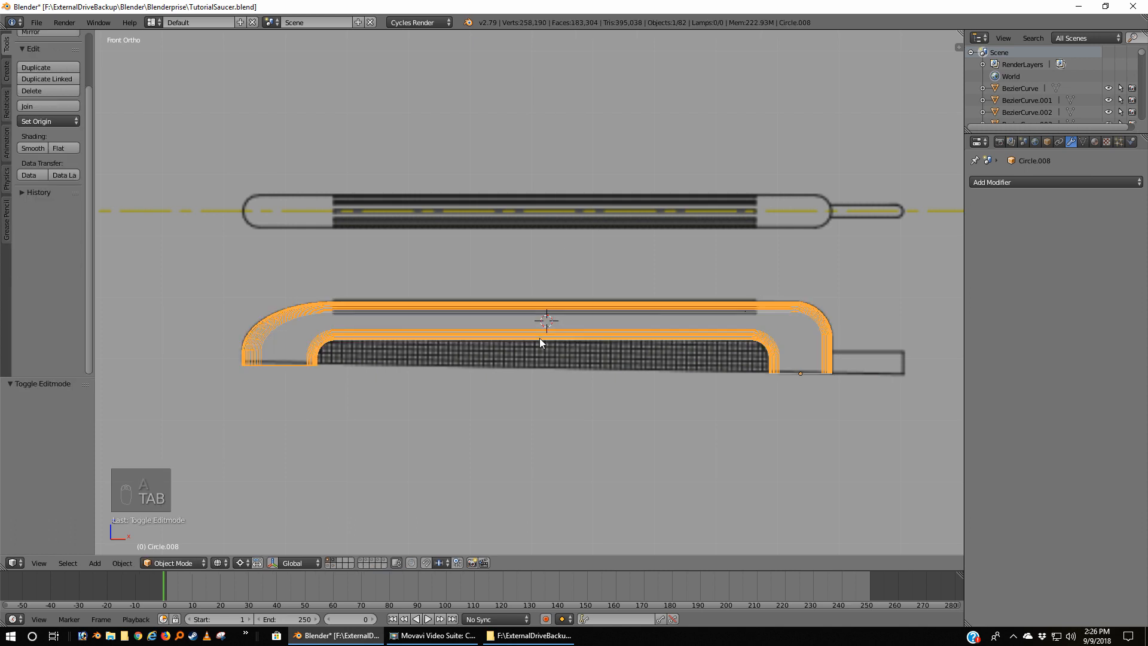
# In solid shading with nothing selected, add a mesh cube at the 3D cursor and scale it to 0.042
pyautogui.press('a')
pyautogui.press('z')
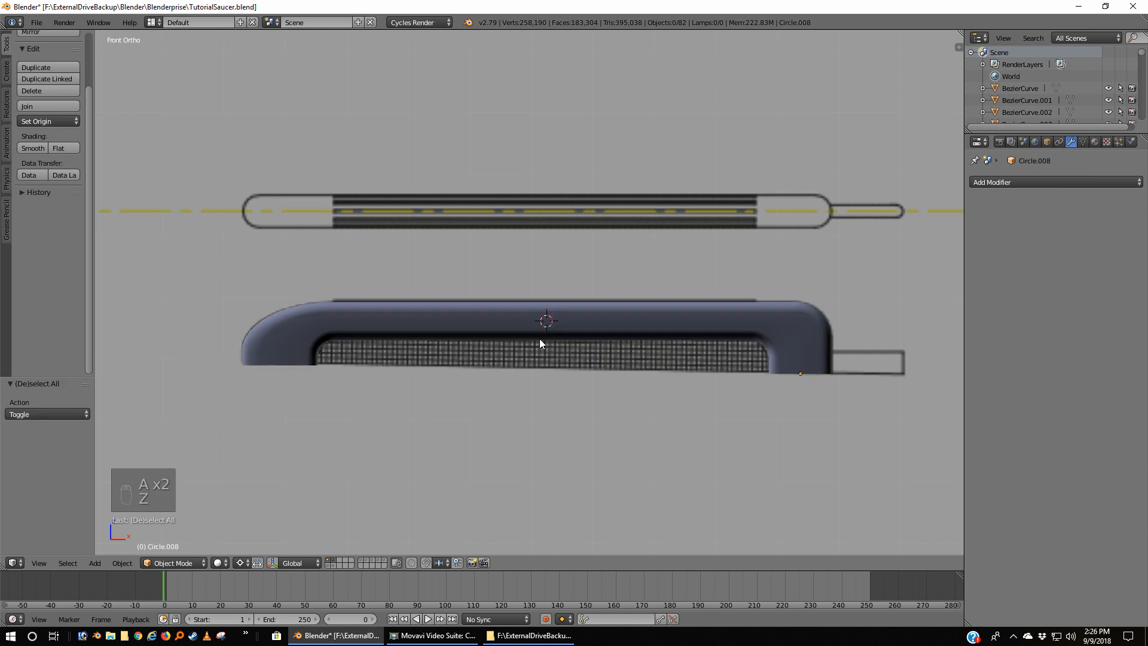
pyautogui.hotkey('shift', 'a')
pyautogui.moveTo(540, 340)
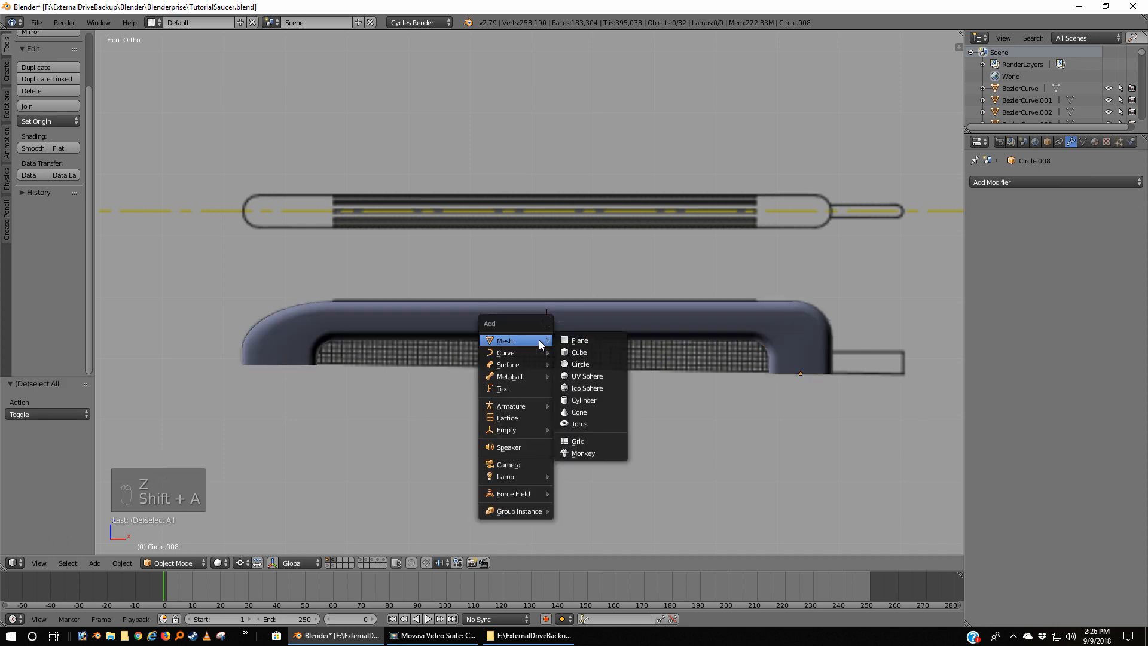
pyautogui.click(585, 353)
pyautogui.scroll(-6, 586, 356)
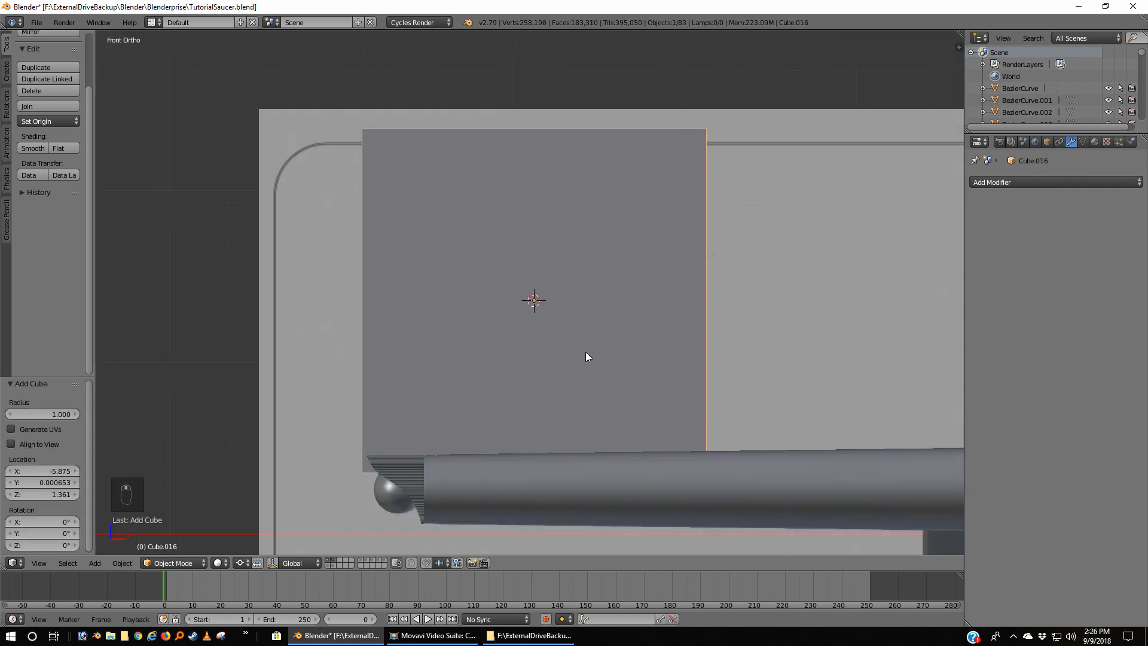
pyautogui.press('s')
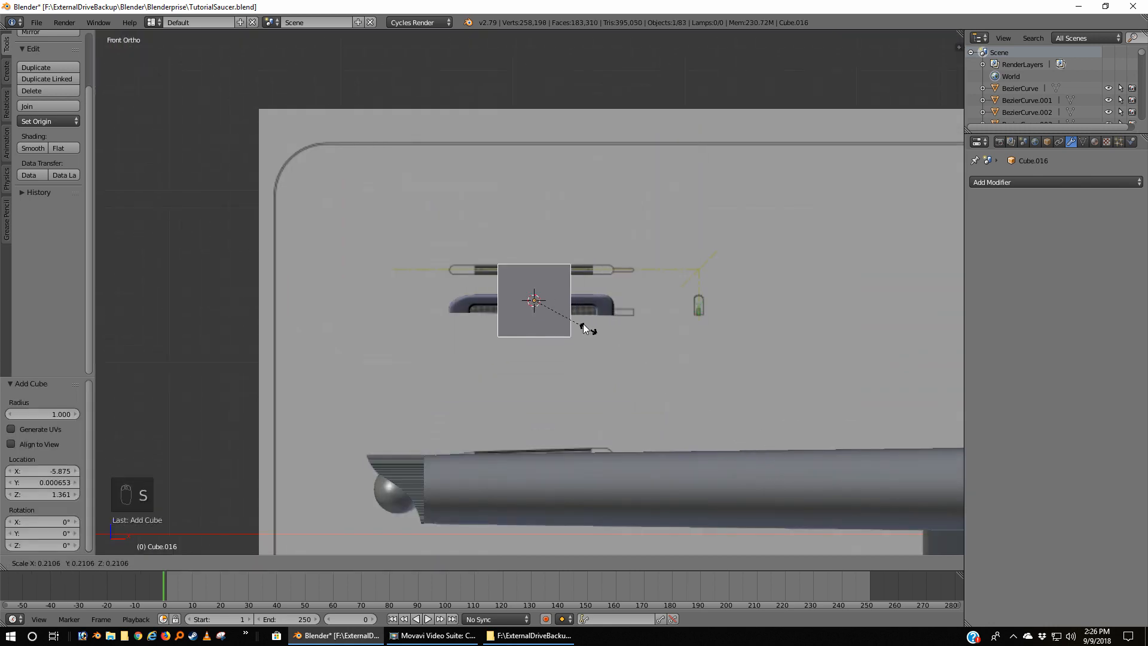
pyautogui.click(543, 309)
pyautogui.scroll(5, 568, 333)
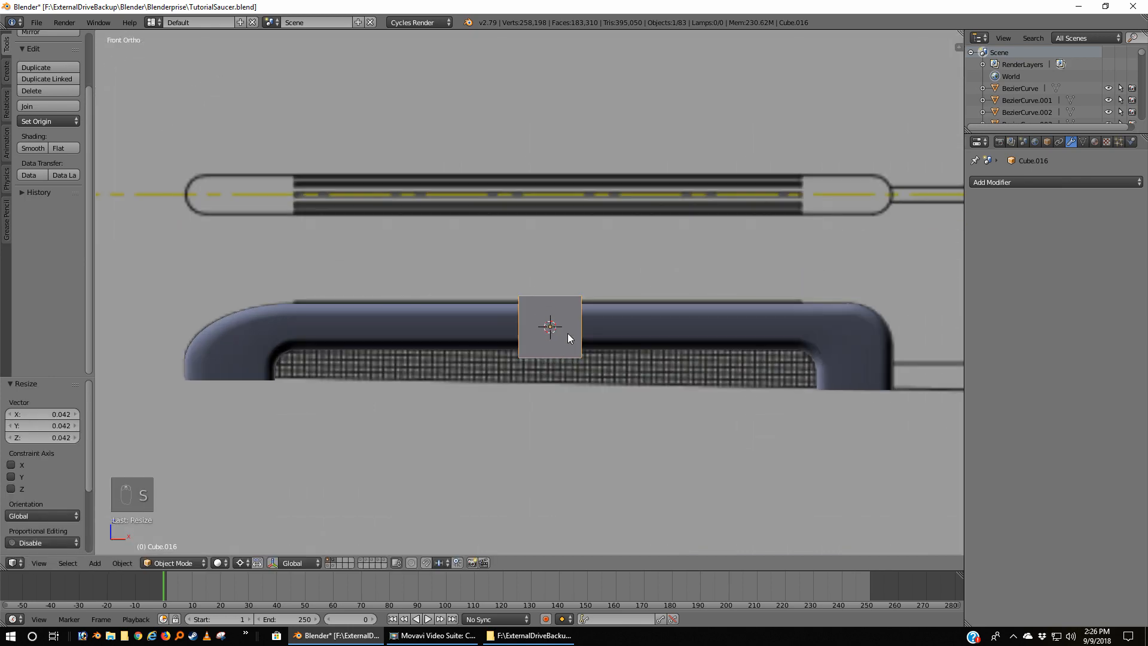
pyautogui.scroll(2, 571, 337)
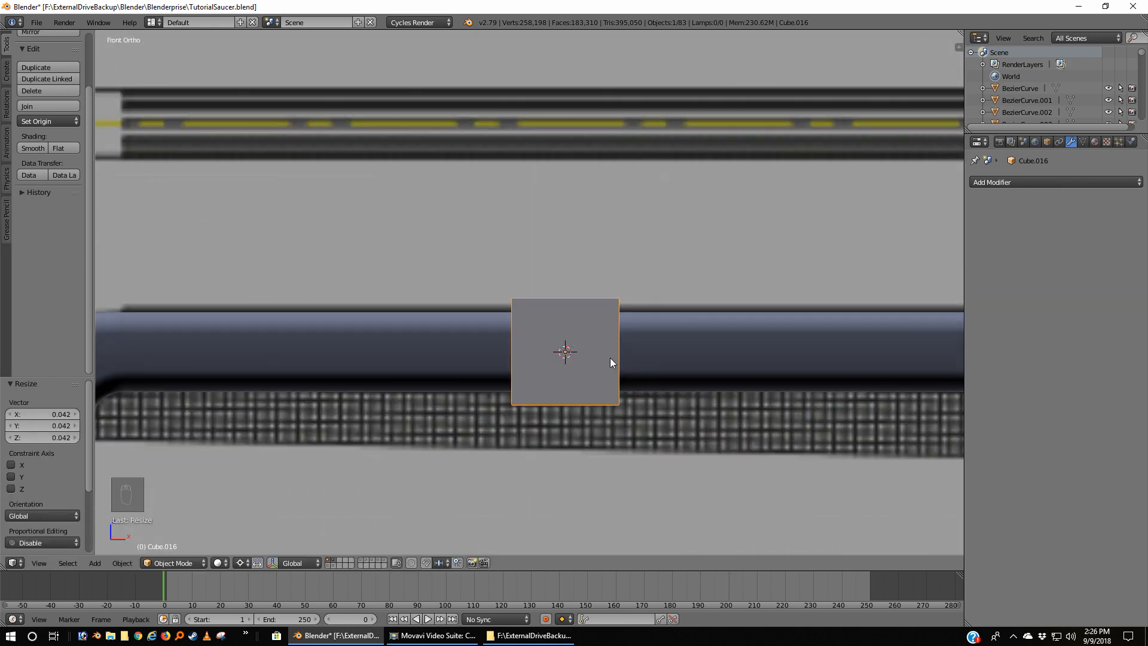
# Move the cube up 0.035 along Z so it straddles the housing's upper edge
pyautogui.press('z')
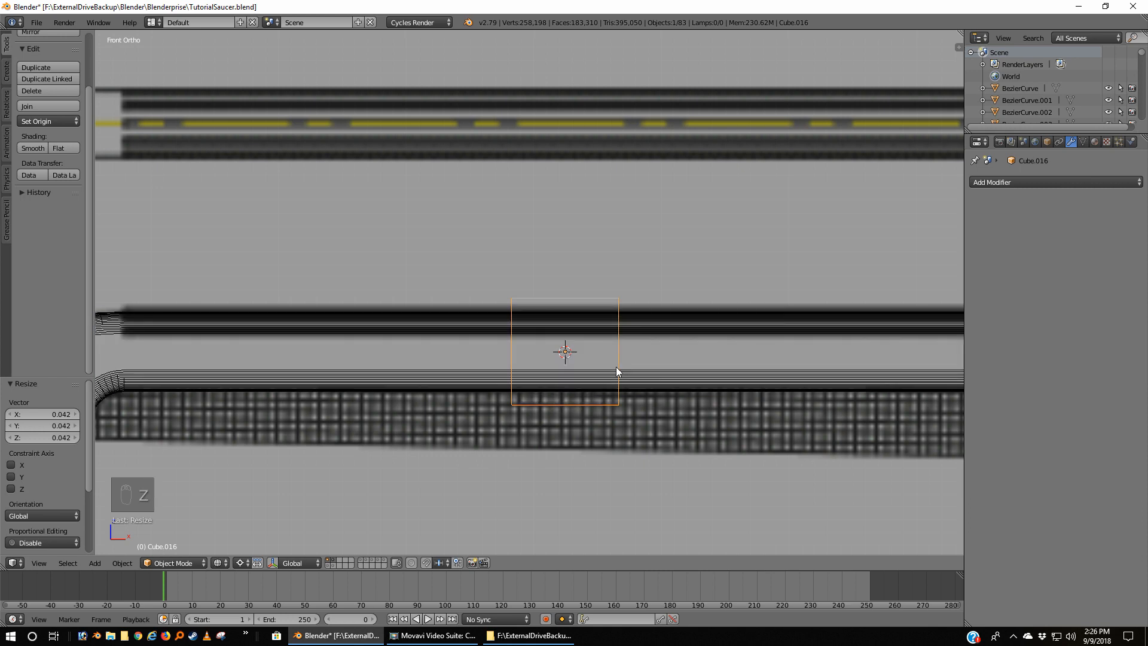
pyautogui.press('z')
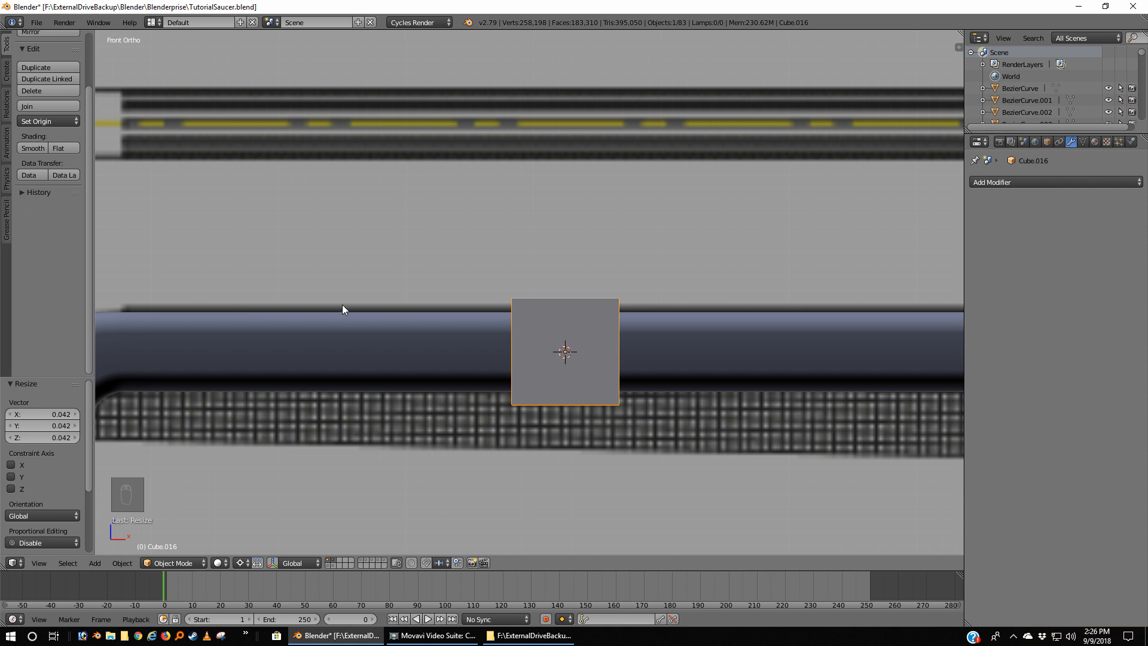
pyautogui.press('g')
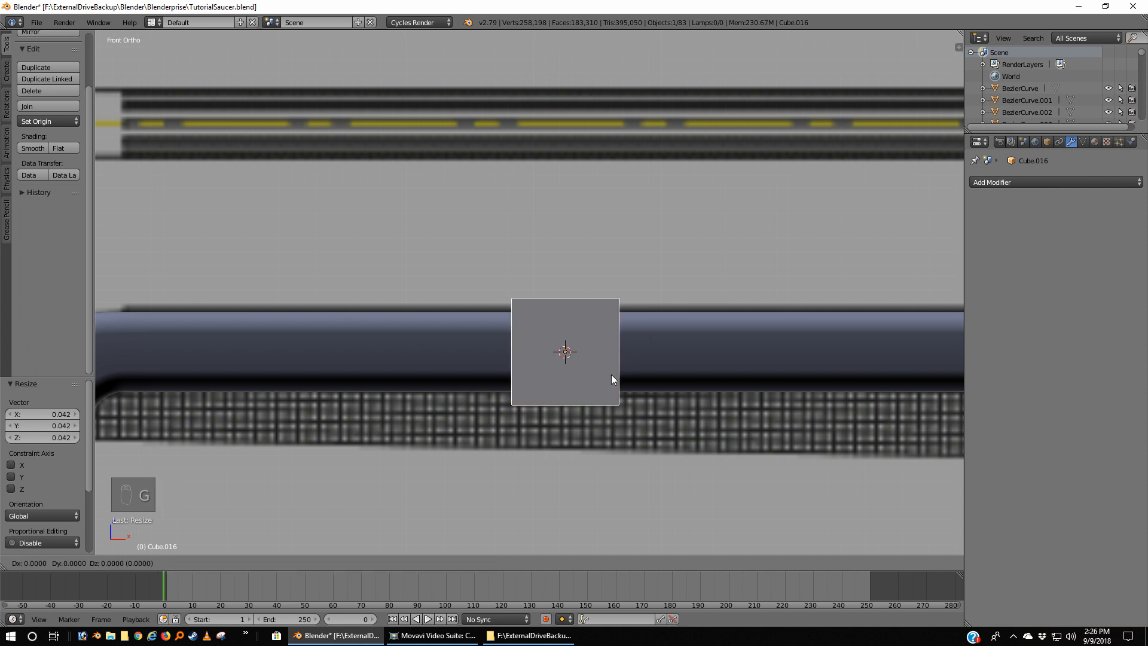
pyautogui.press('z')
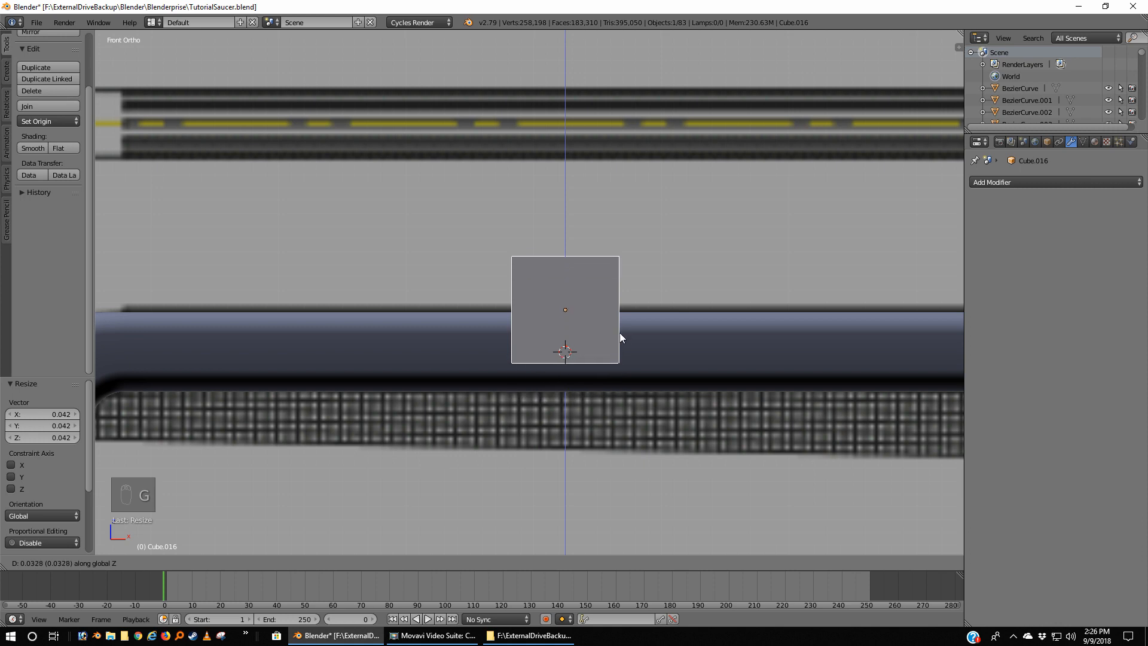
pyautogui.click(622, 330)
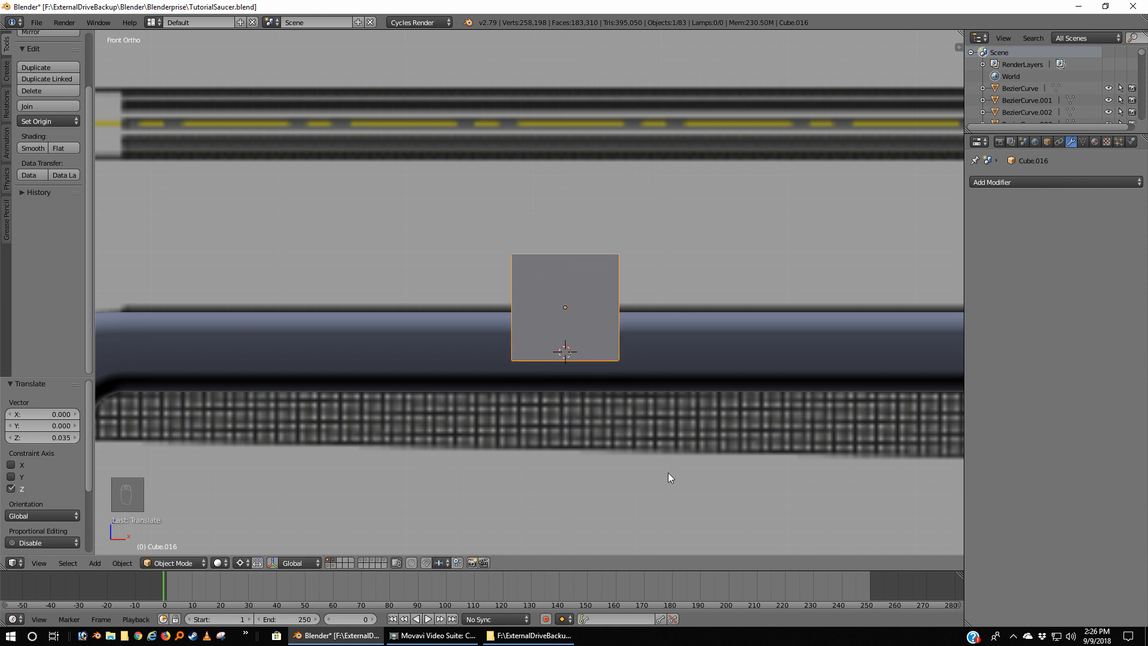
# Set the pivot point to Bounding Box Center and scale the cube by a factor of 0.087
pyautogui.press('s')
pyautogui.rightClick(609, 389)
pyautogui.click(240, 563)
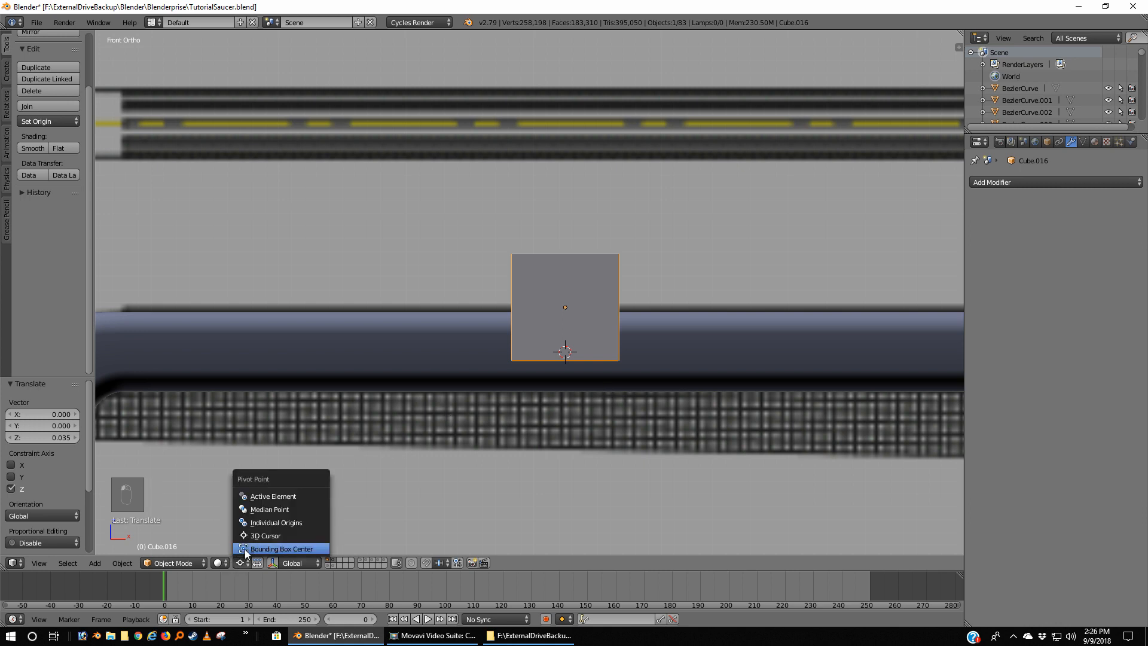
pyautogui.click(257, 548)
pyautogui.press('s')
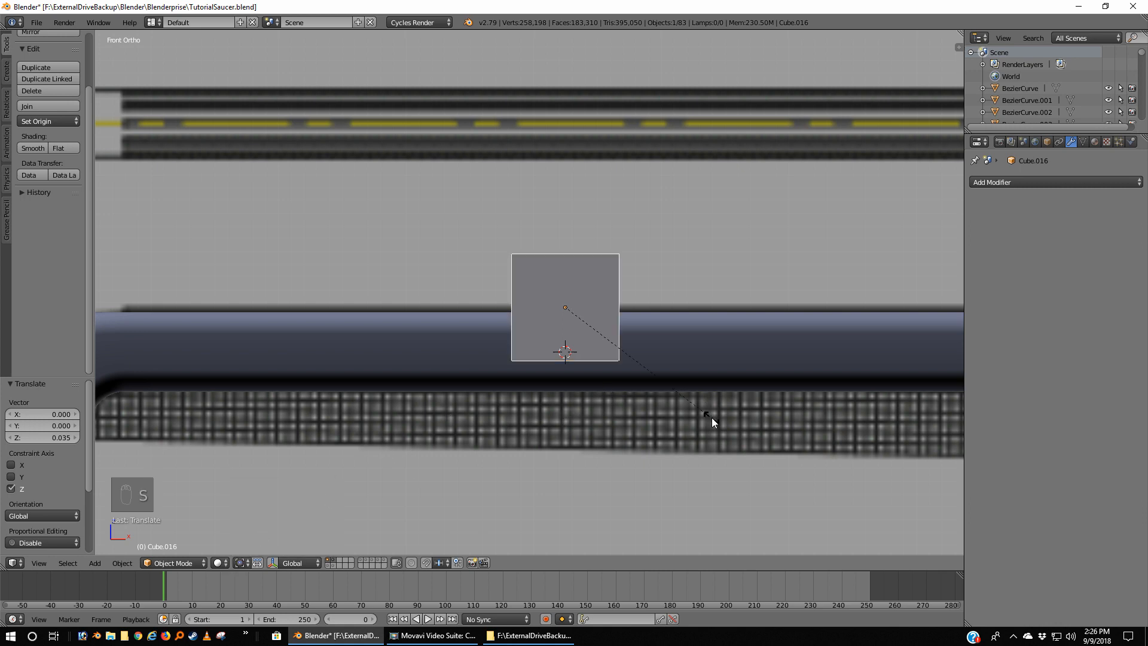
pyautogui.click(575, 321)
# Examine in wireframe how the small cube fits the housing's top edge and the blueprint's dark band
pyautogui.scroll(9, 603, 321)
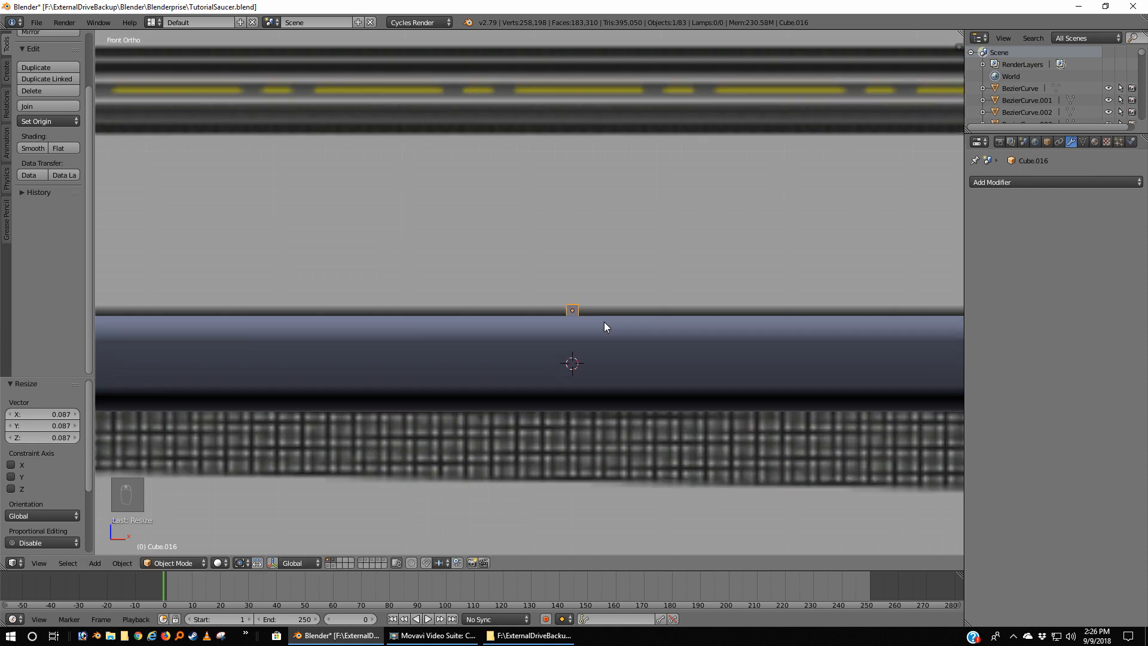
pyautogui.keyDown('shift'); pyautogui.moveTo(809, 393); pyautogui.dragTo(577, 367, button='middle'); pyautogui.keyUp('shift')
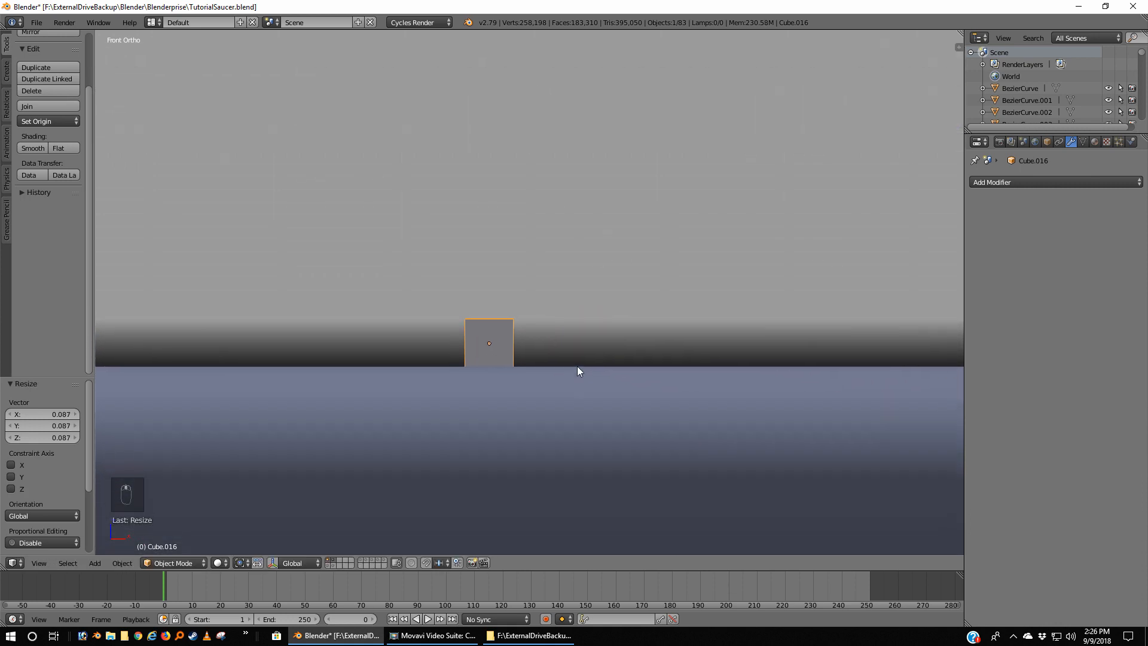
pyautogui.scroll(4, 573, 370)
pyautogui.keyDown('shift'); pyautogui.moveTo(411, 448); pyautogui.dragTo(568, 364, button='middle'); pyautogui.keyUp('shift')
pyautogui.press('z')
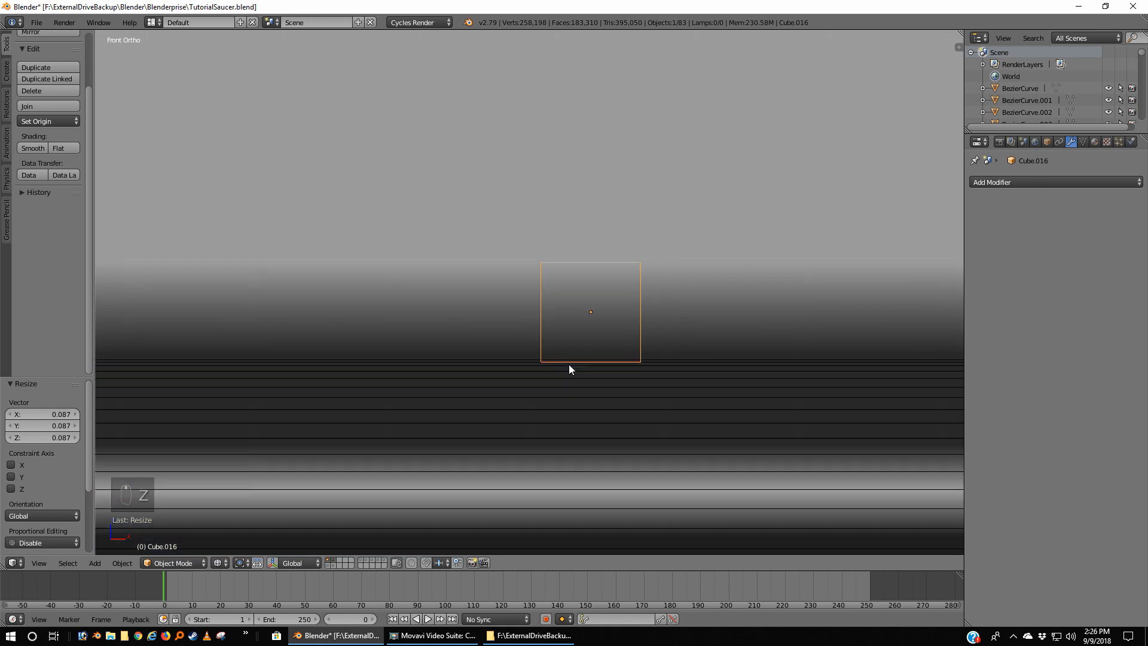
pyautogui.scroll(5, 626, 366)
pyautogui.scroll(-10, 623, 425)
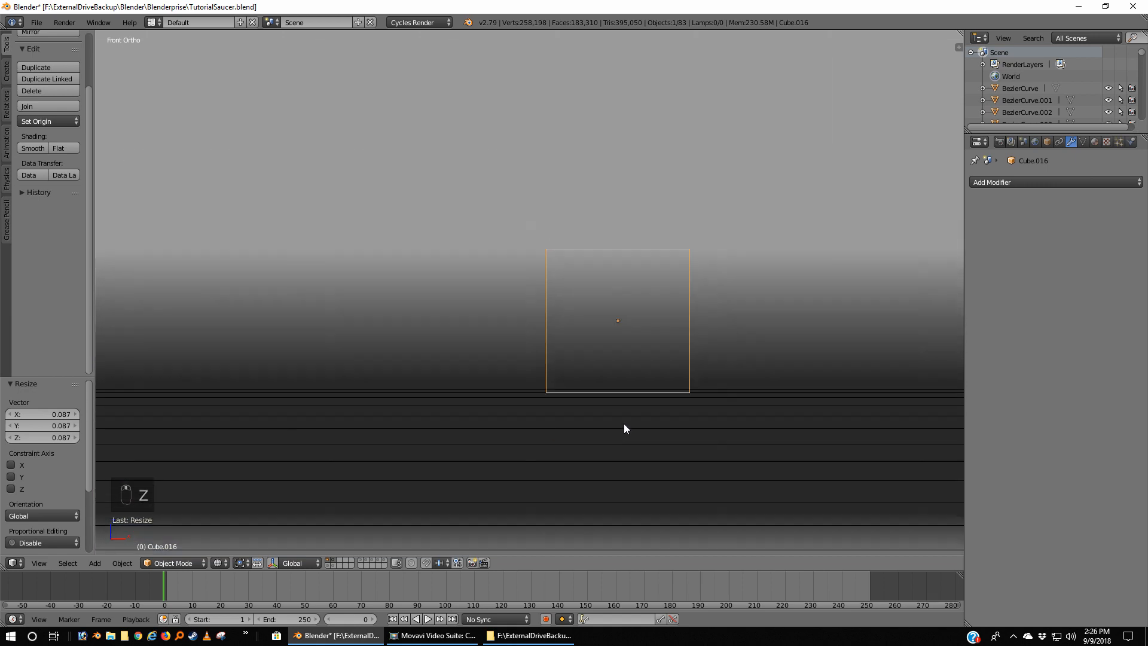
pyautogui.scroll(-12, 625, 426)
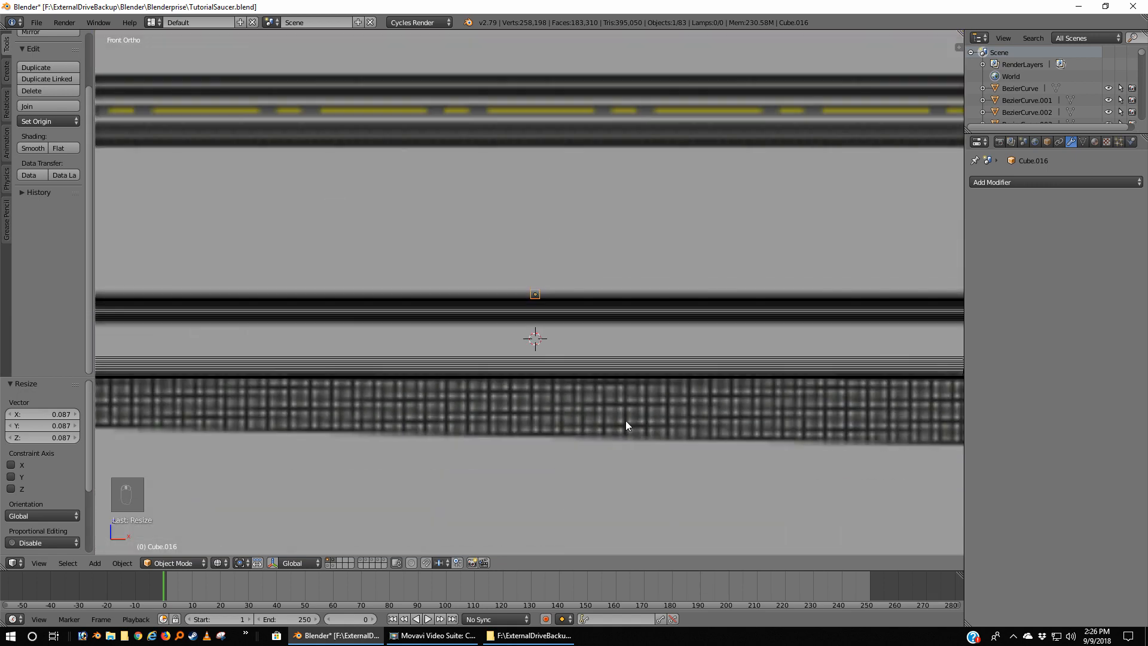
pyautogui.scroll(2, 626, 425)
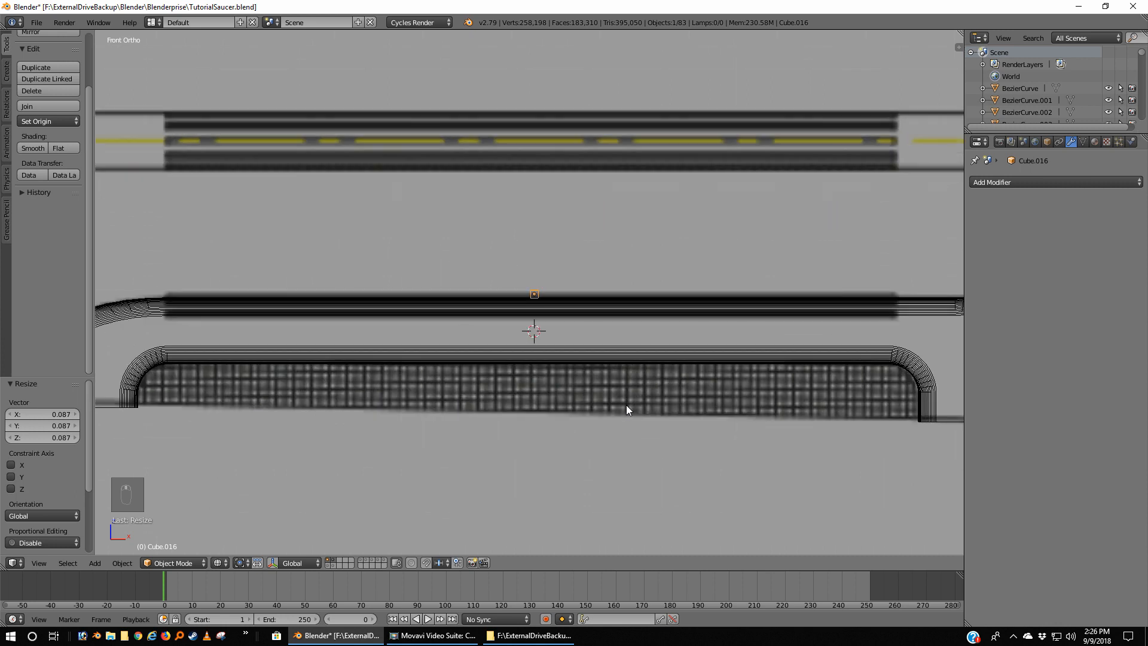
# In Edit Mode, move the cube's right-end vertices 0.338 along X to the right end of the blueprint's ribbed section
pyautogui.press('Tab')
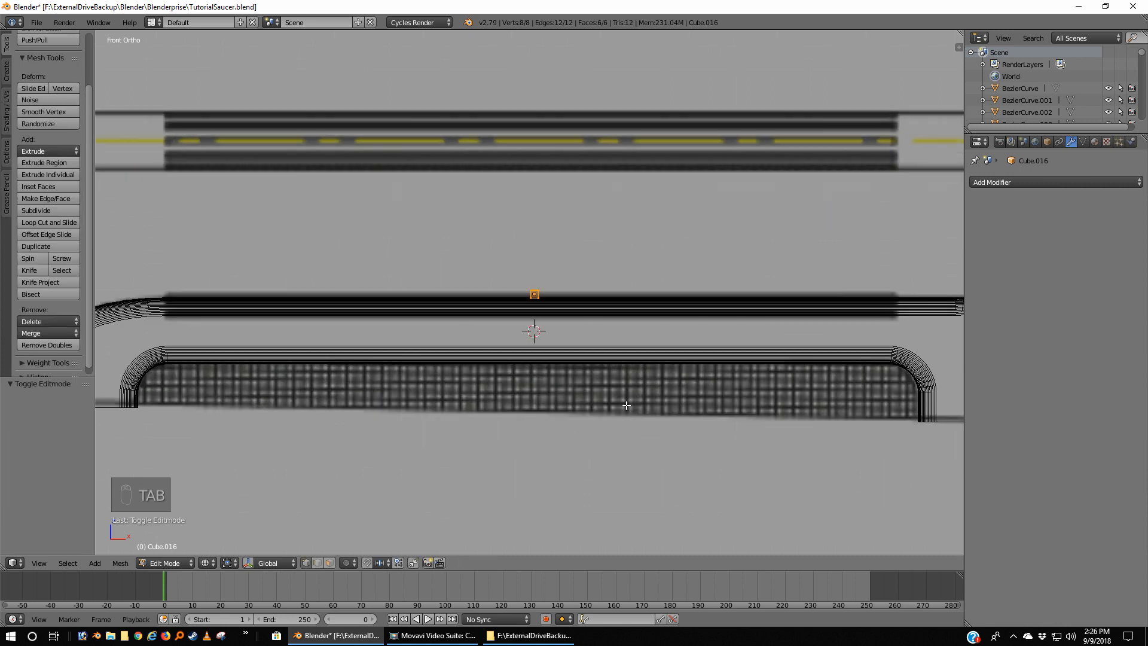
pyautogui.press('a')
pyautogui.press('a')
pyautogui.scroll(2, 625, 408)
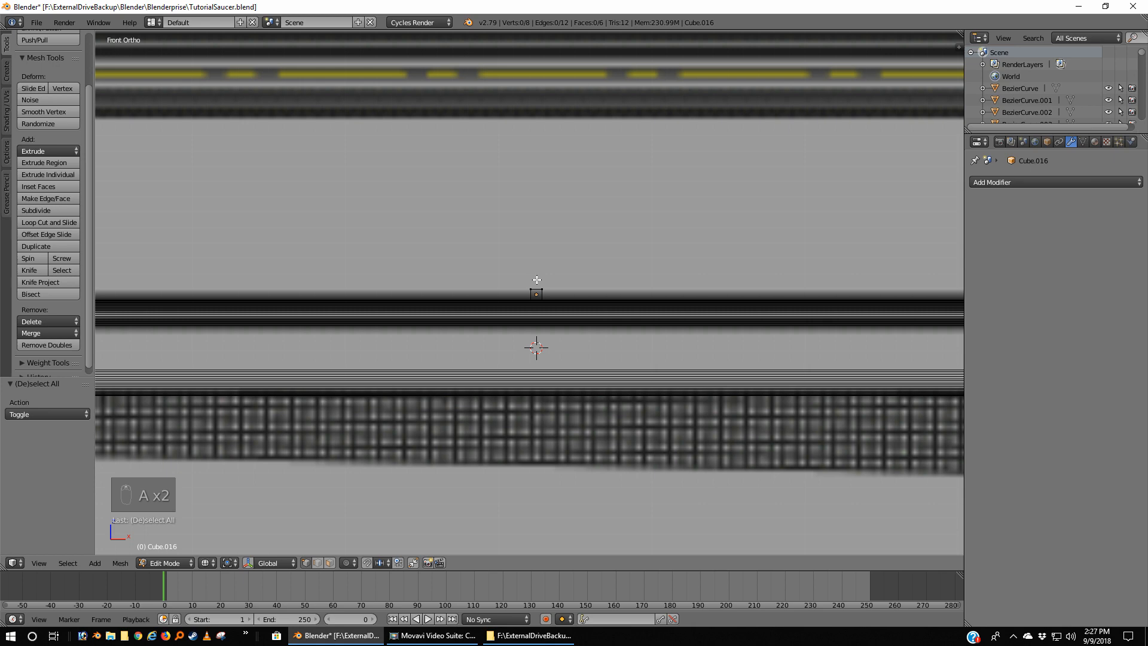
pyautogui.press('b')
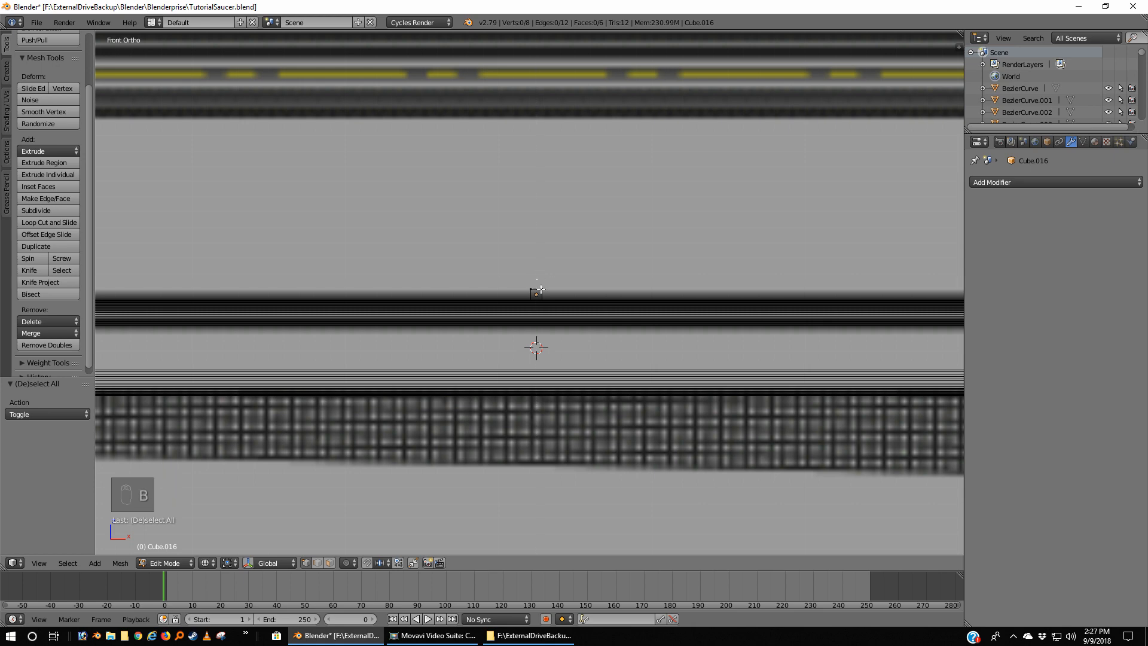
pyautogui.moveTo(533, 284); pyautogui.dragTo(566, 341)
pyautogui.scroll(-3, 566, 341)
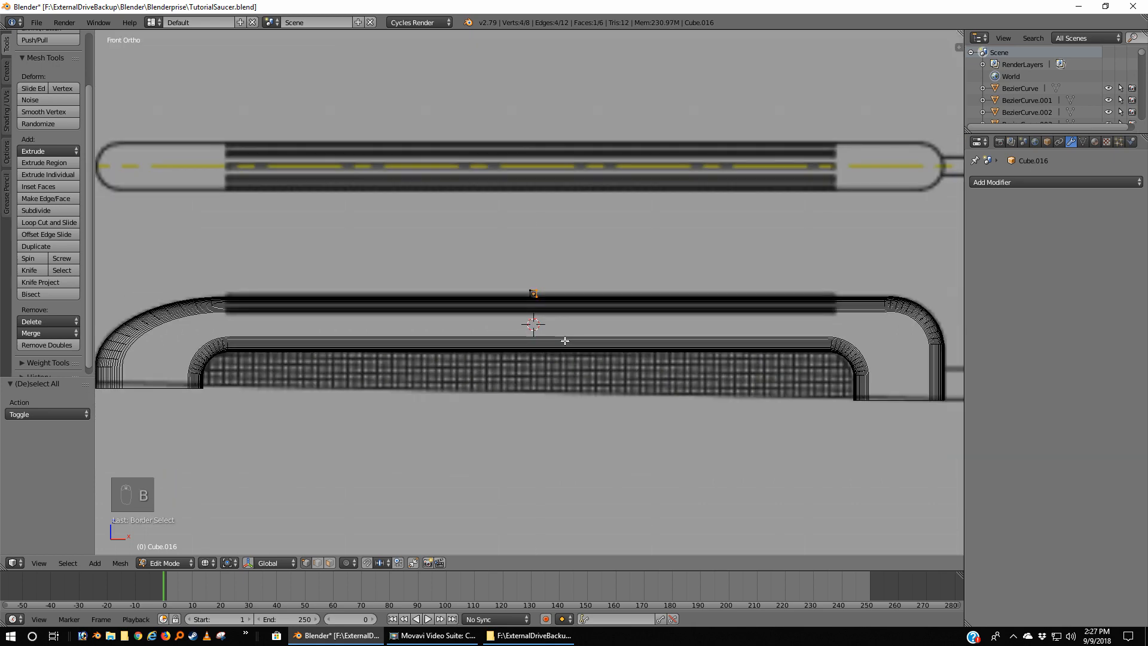
pyautogui.press('g')
pyautogui.press('x')
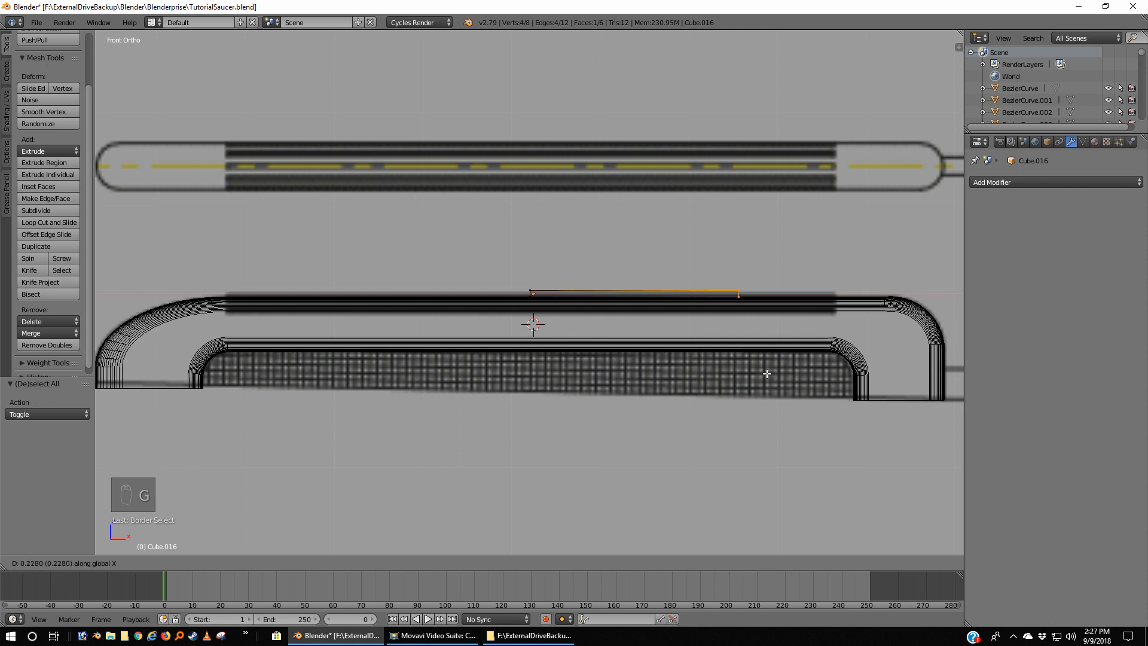
pyautogui.click(864, 375)
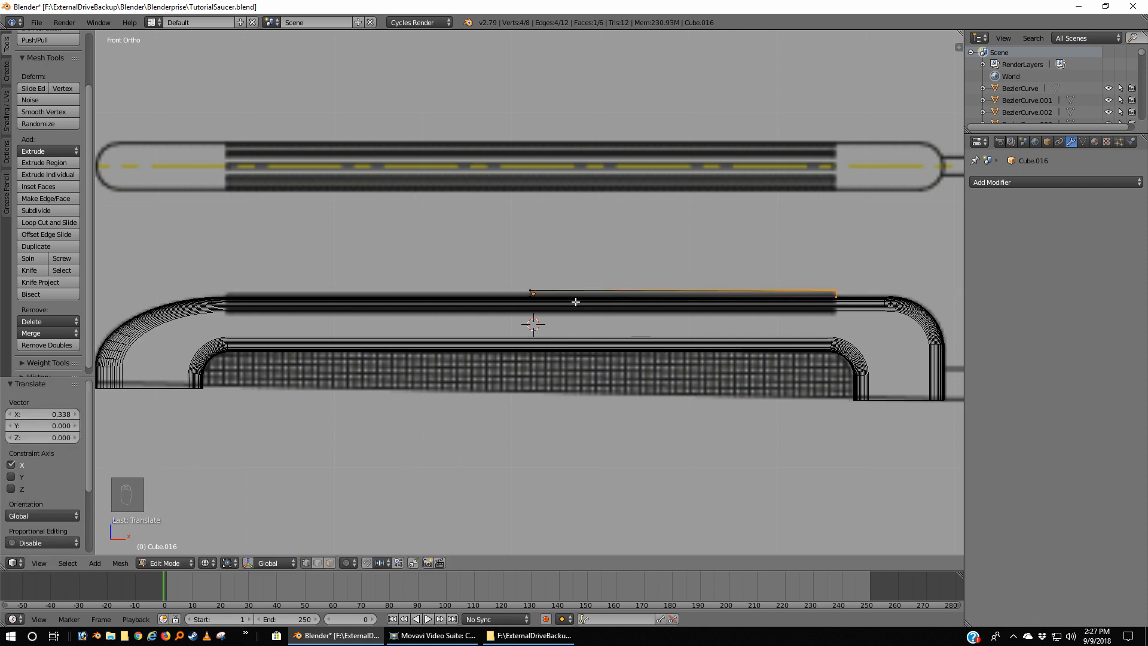
# Move the cube's left-end vertices -0.344 along X to the left end of the ribbed section, and return to Object Mode
pyautogui.press('a')
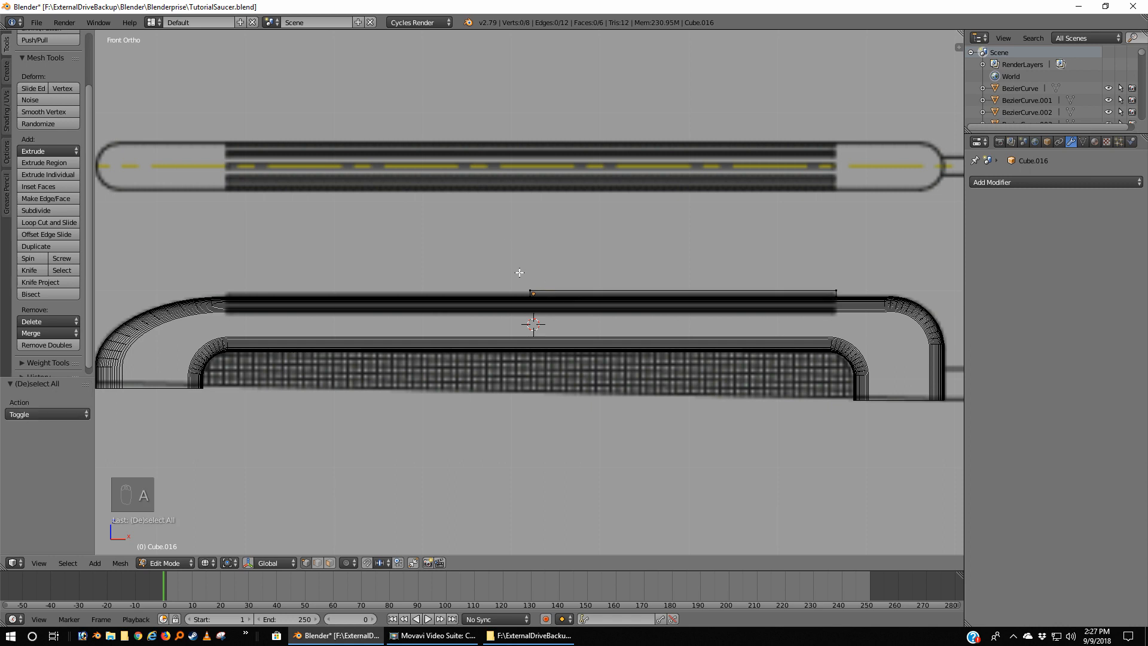
pyautogui.press('b')
pyautogui.moveTo(520, 273); pyautogui.dragTo(556, 320)
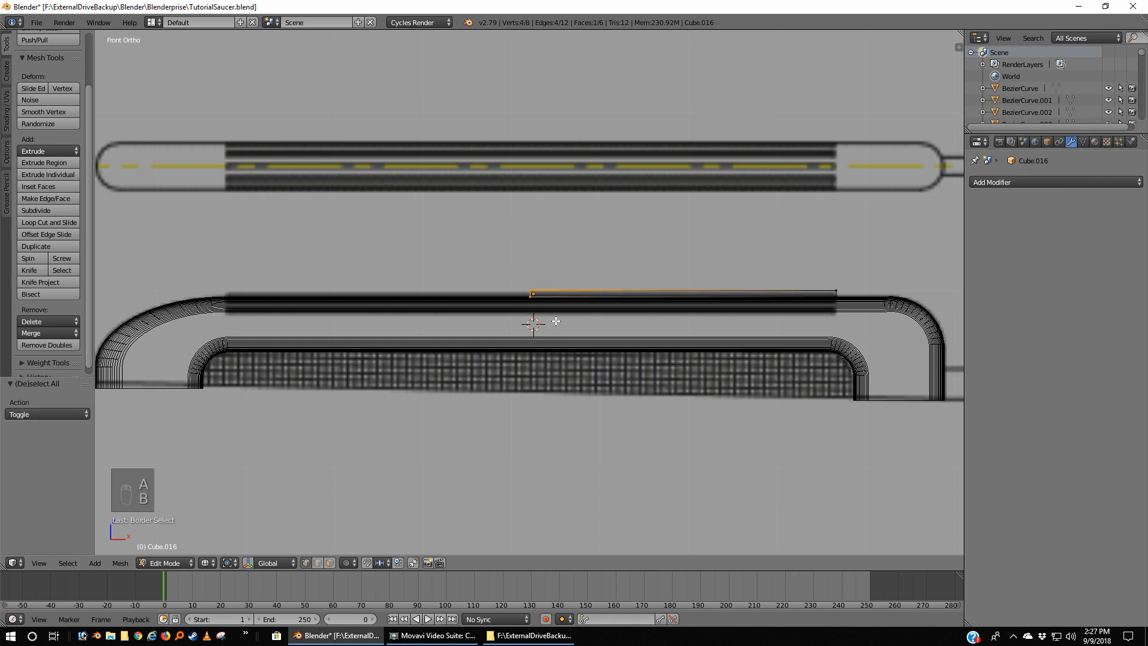
pyautogui.press('g')
pyautogui.press('z')
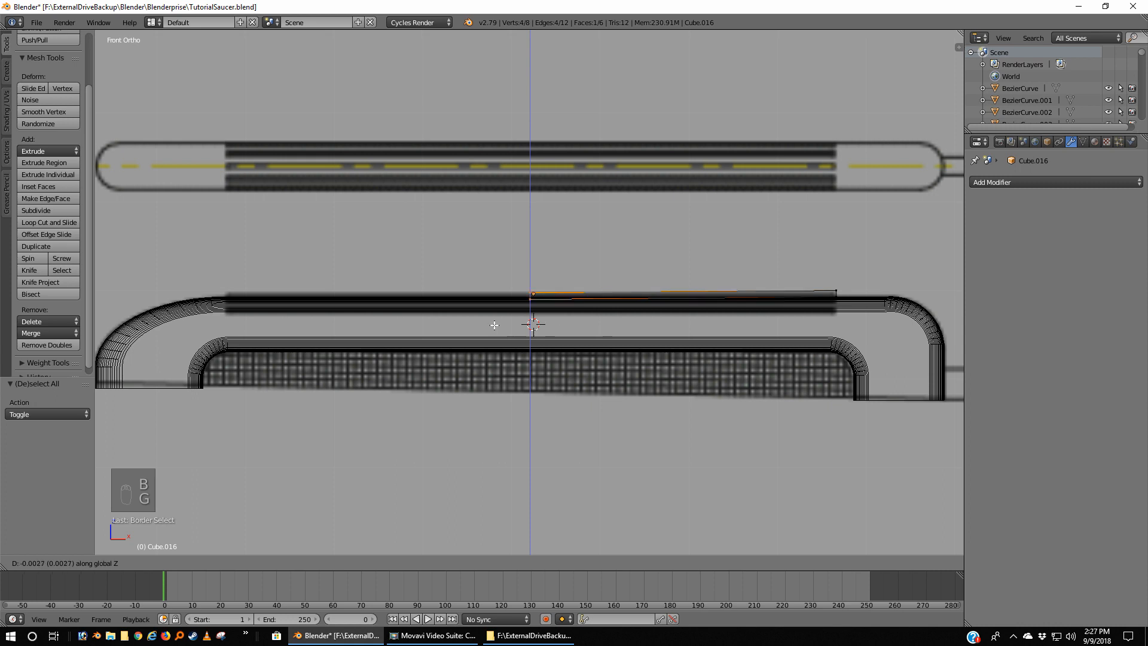
pyautogui.rightClick(431, 322)
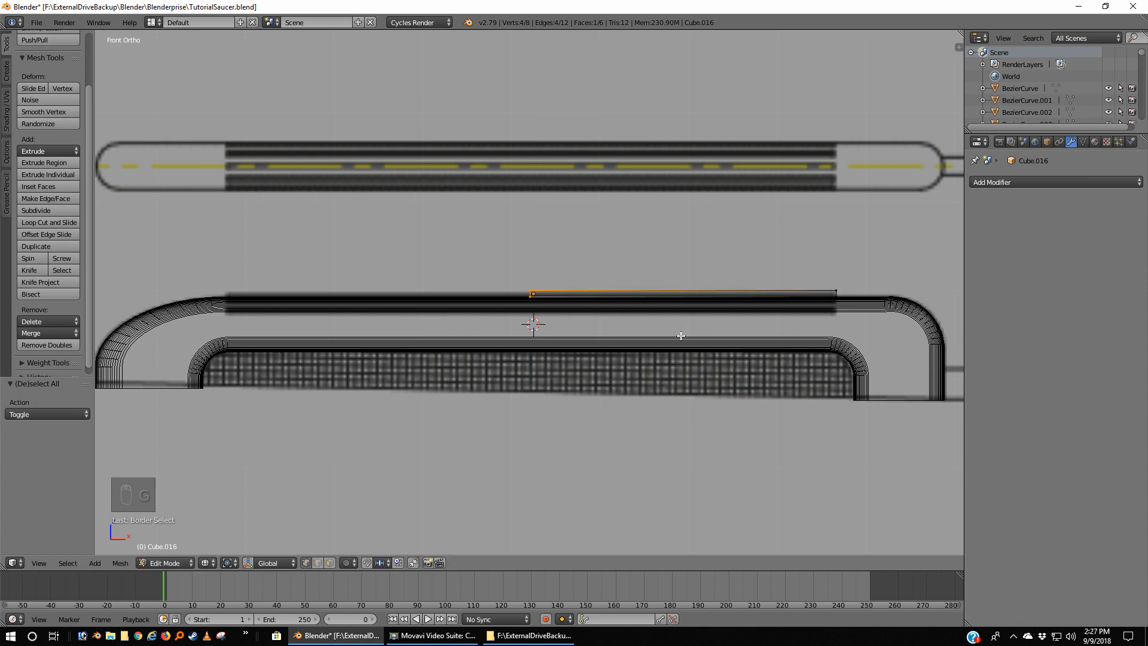
pyautogui.press('g')
pyautogui.press('x')
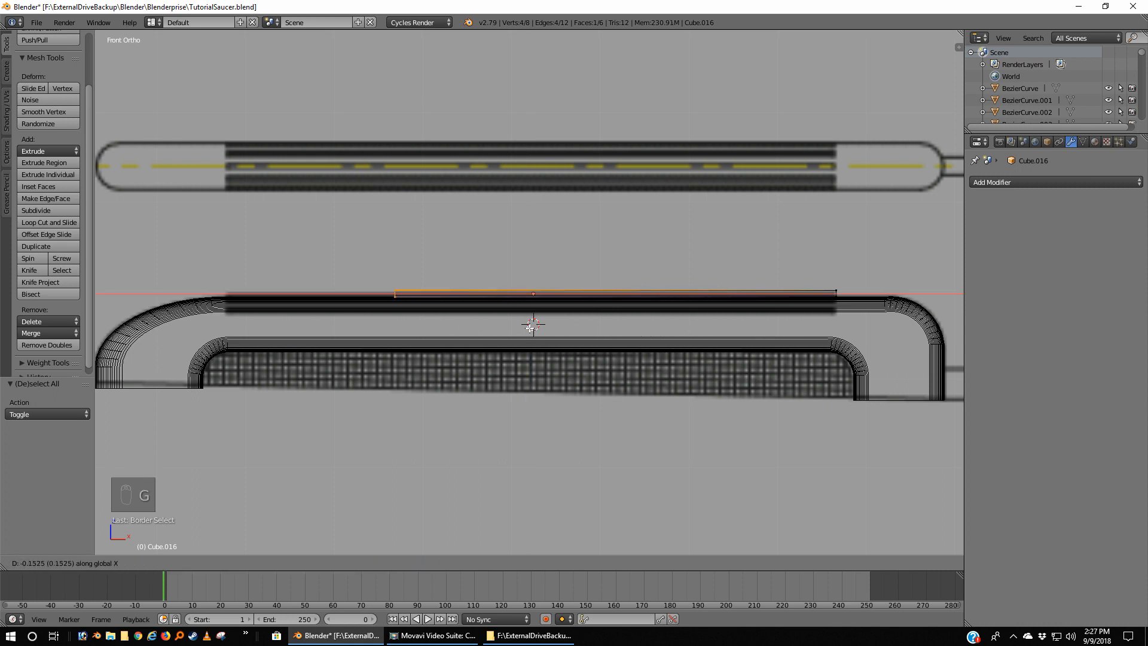
pyautogui.click(375, 322)
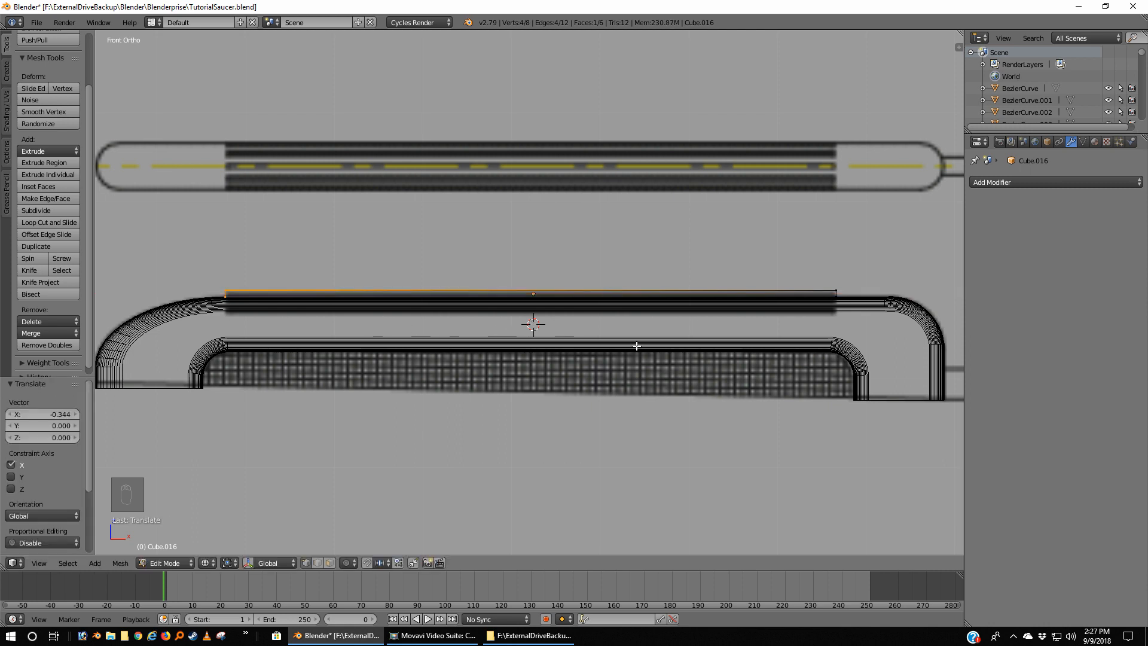
pyautogui.press('Tab')
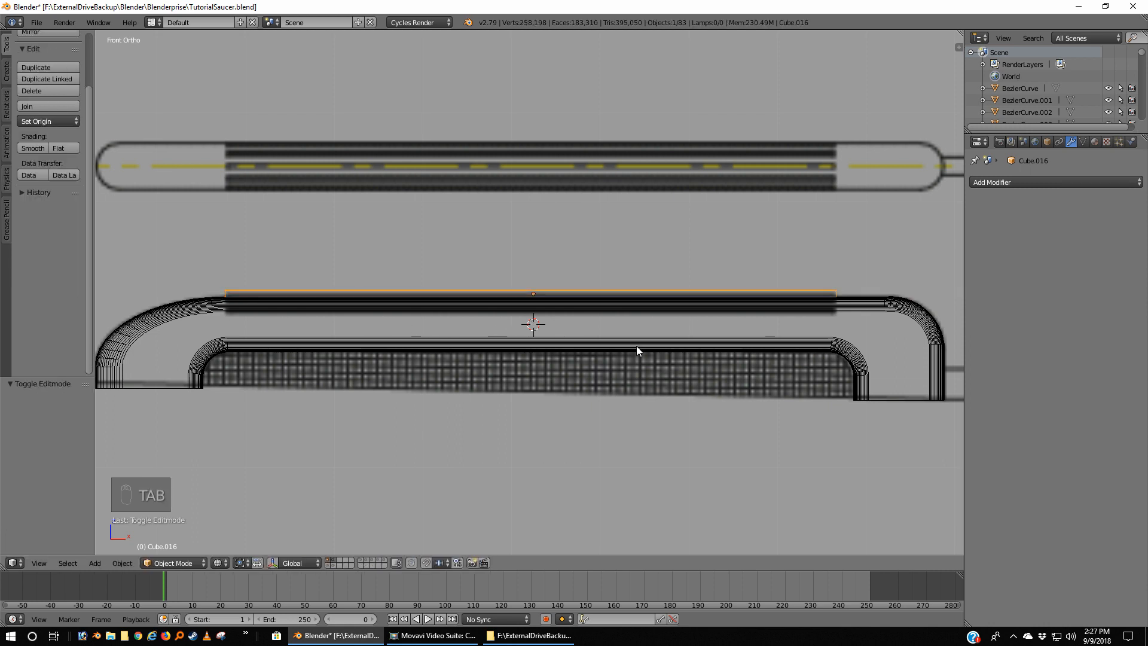
# Examine the stretched rail on the housing from right, front and angled views, and minimize the nacelle reference photo
pyautogui.press('z')
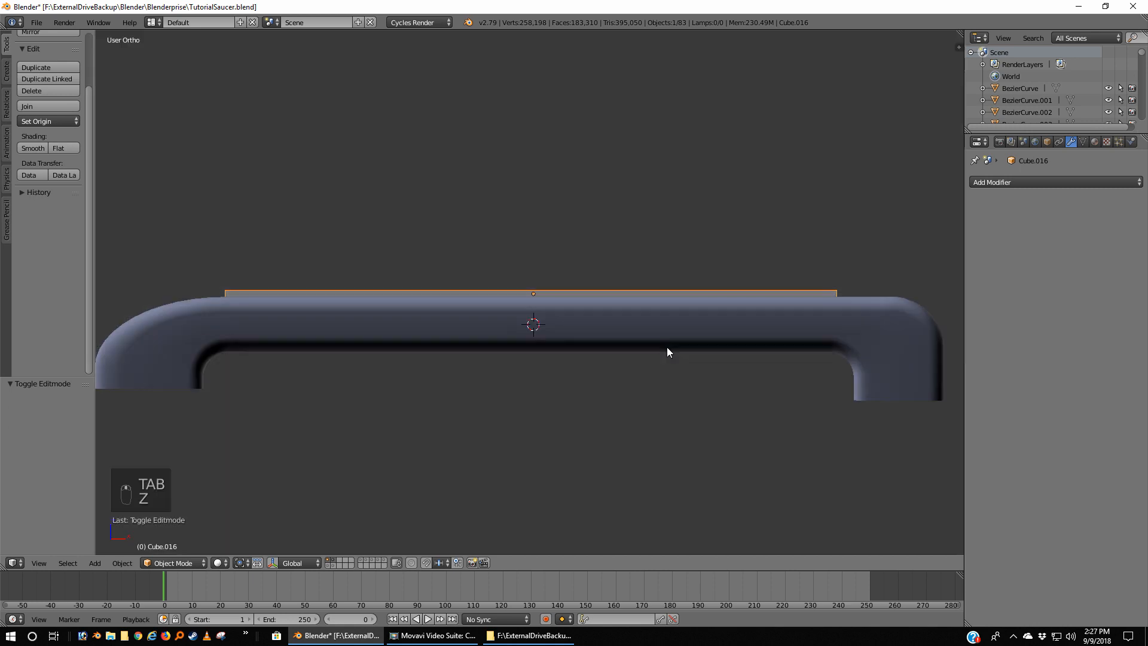
pyautogui.moveTo(668, 350)
pyautogui.mouseDown(button='middle')
pyautogui.moveTo(623, 418)
pyautogui.moveTo(615, 453)
pyautogui.moveTo(659, 459)
pyautogui.moveTo(687, 433)
pyautogui.moveTo(727, 344)
pyautogui.moveTo(701, 355)
pyautogui.mouseUp(button='middle')
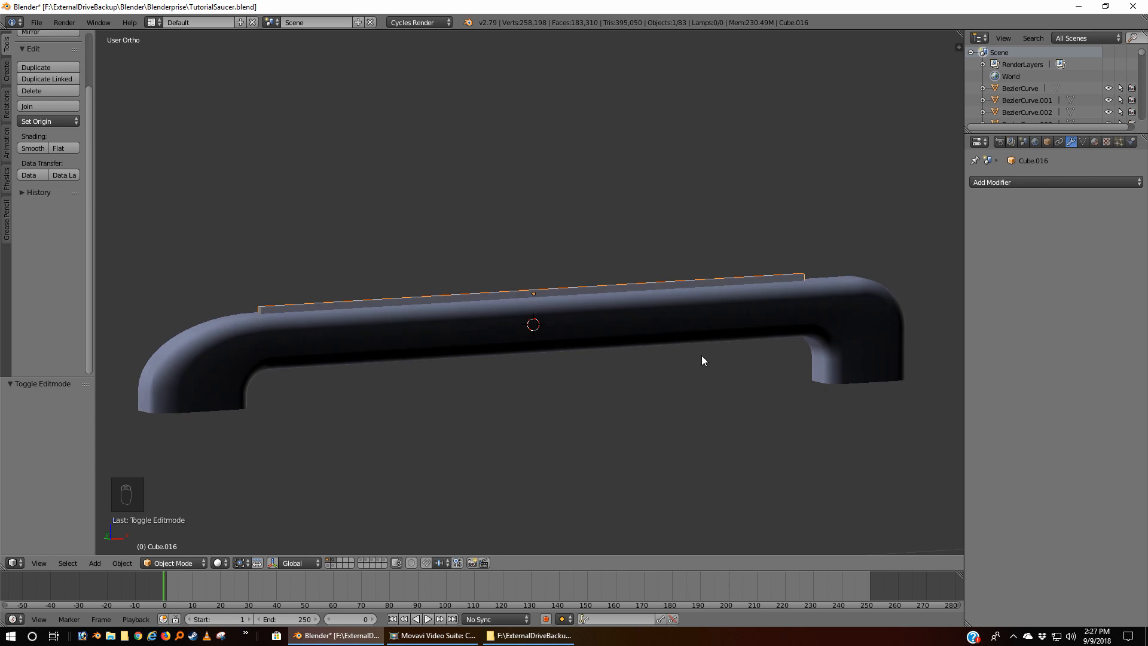
pyautogui.press('KP_3')
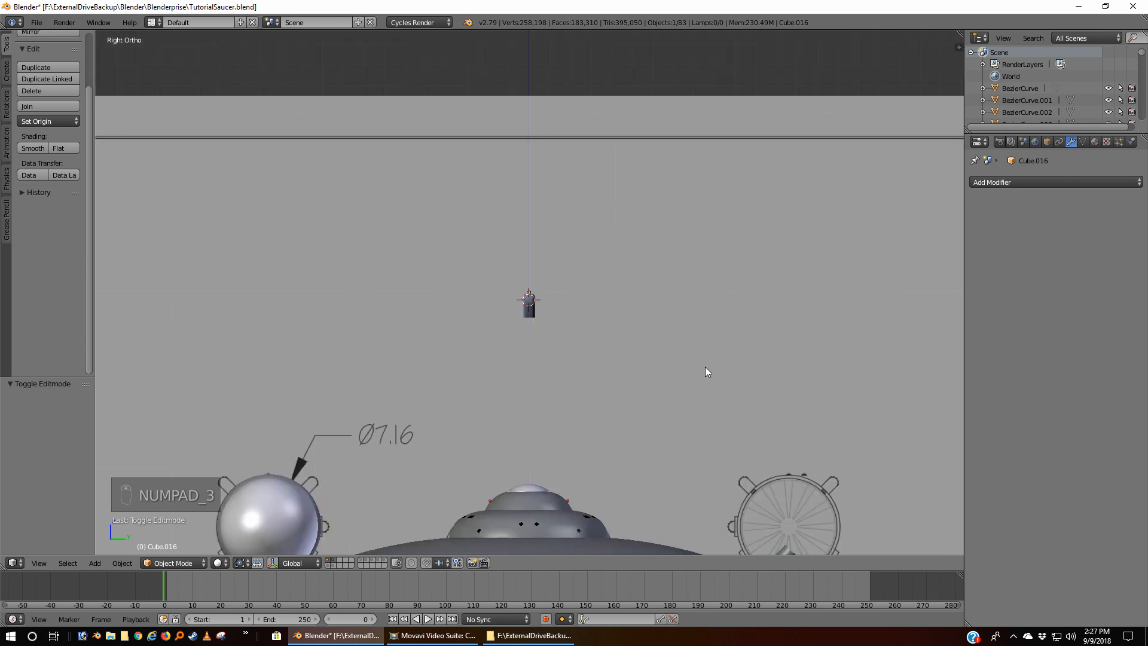
pyautogui.press('KP_Divide')
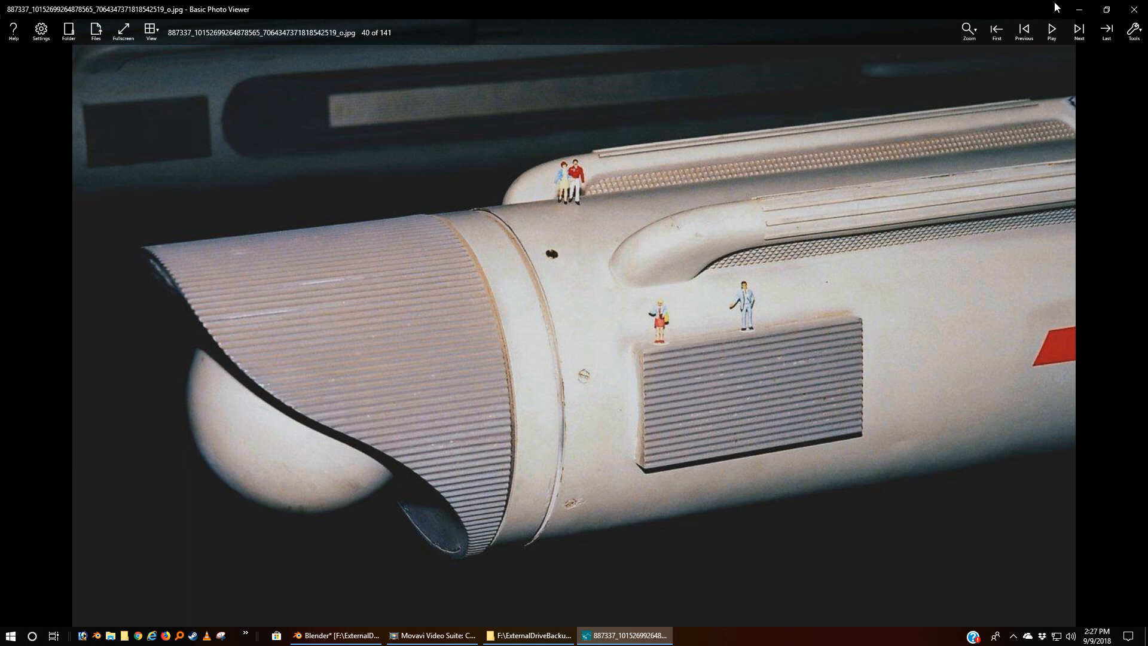
pyautogui.click(1079, 10)
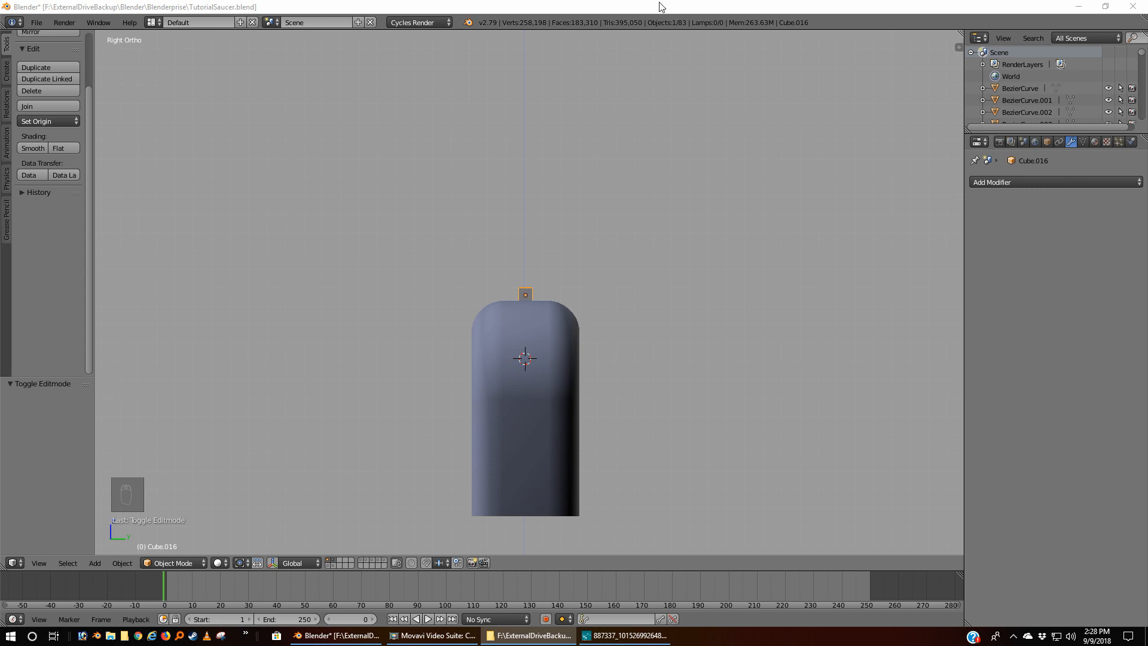
pyautogui.press('KP_1')
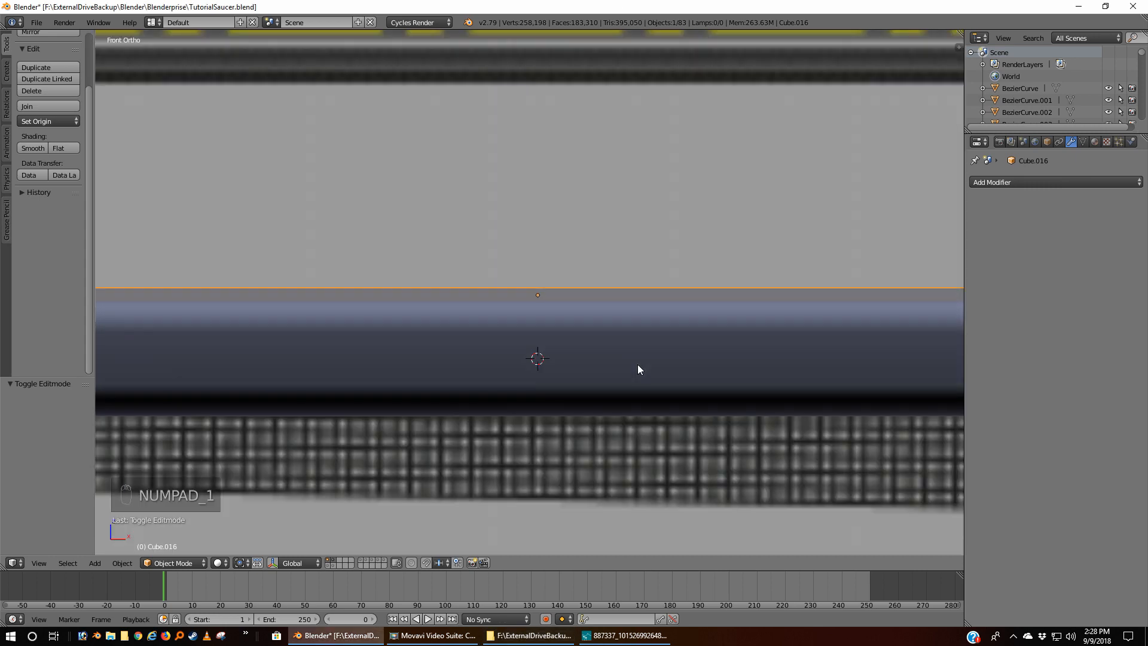
pyautogui.press('z')
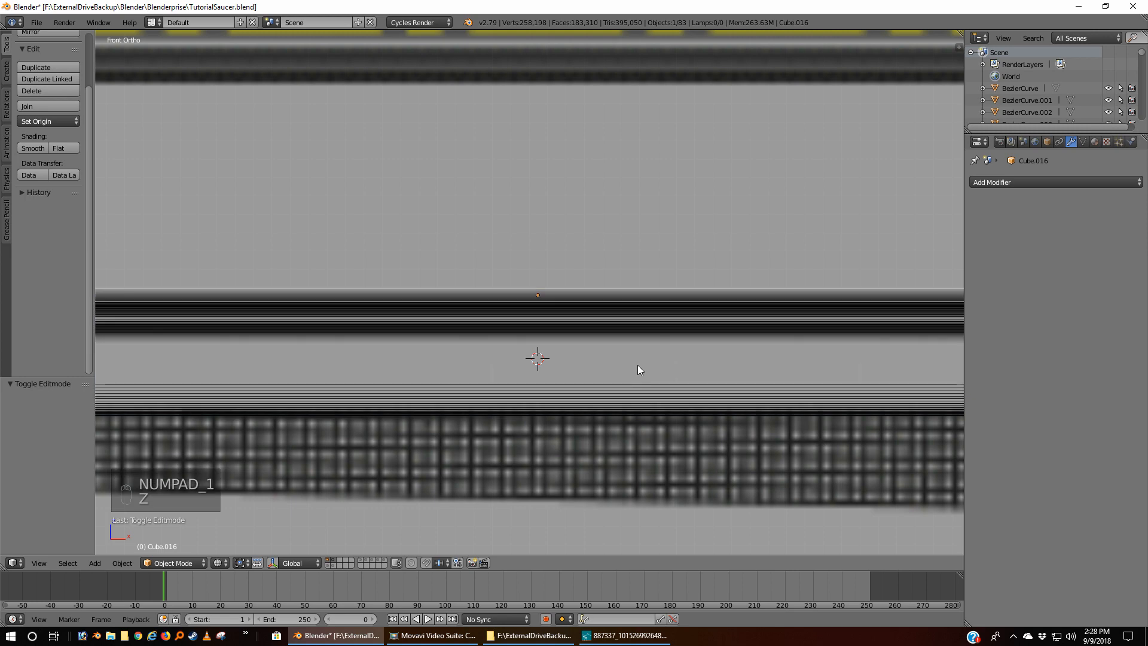
pyautogui.scroll(-4, 638, 365)
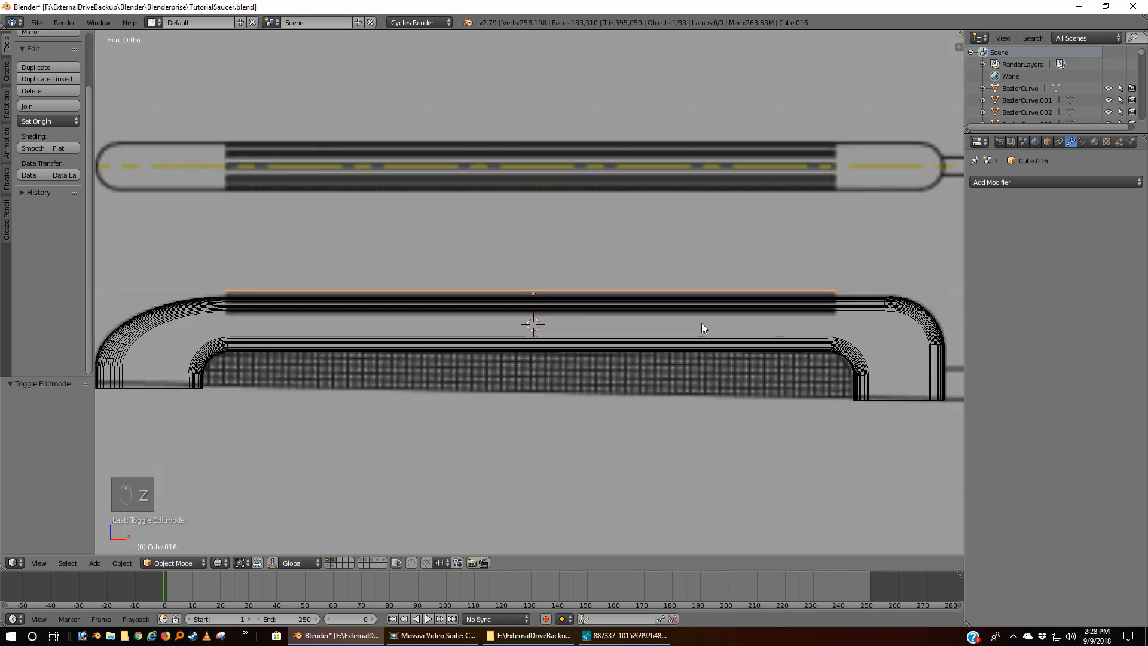
pyautogui.moveTo(701, 323); pyautogui.dragTo(609, 357, button='middle')
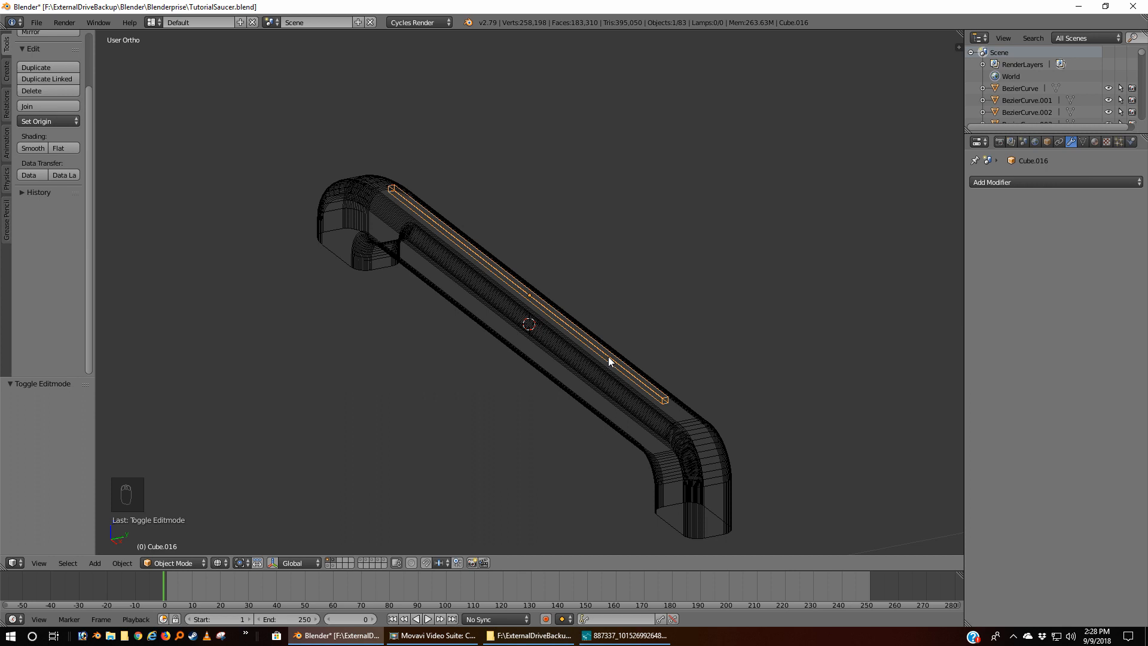
# Duplicate the top rail in place and rotate the copy -90° around the 3D cursor in the right view, onto the housing's side
pyautogui.hotkey('shift', 'd')
pyautogui.rightClick(609, 357)
pyautogui.press('KP_3')
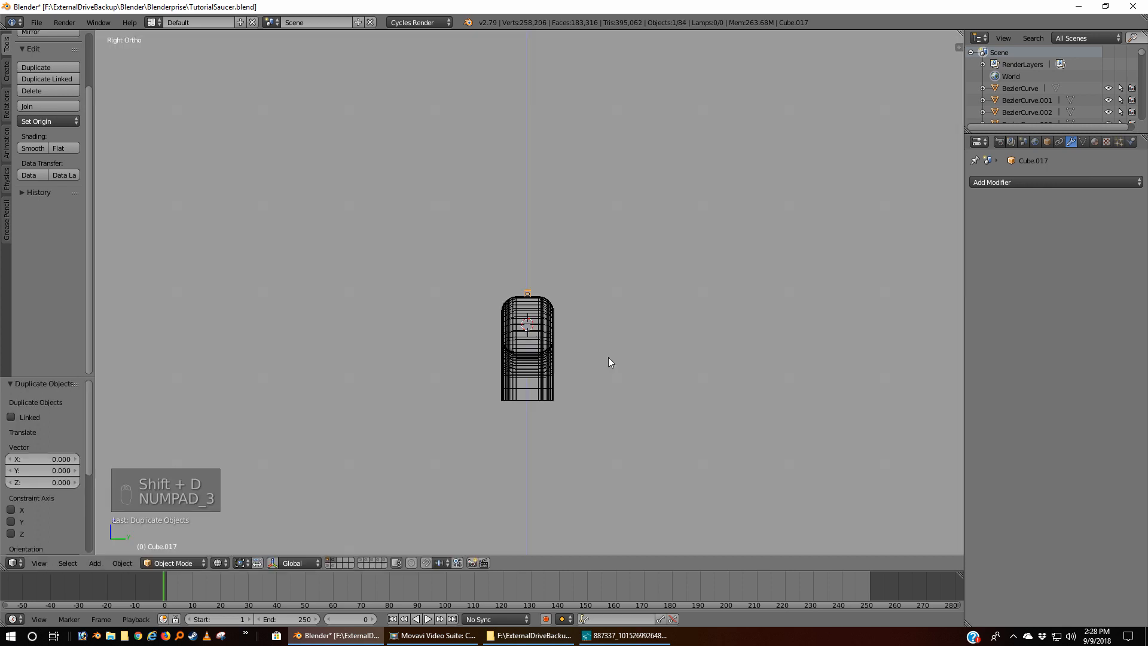
pyautogui.press('r')
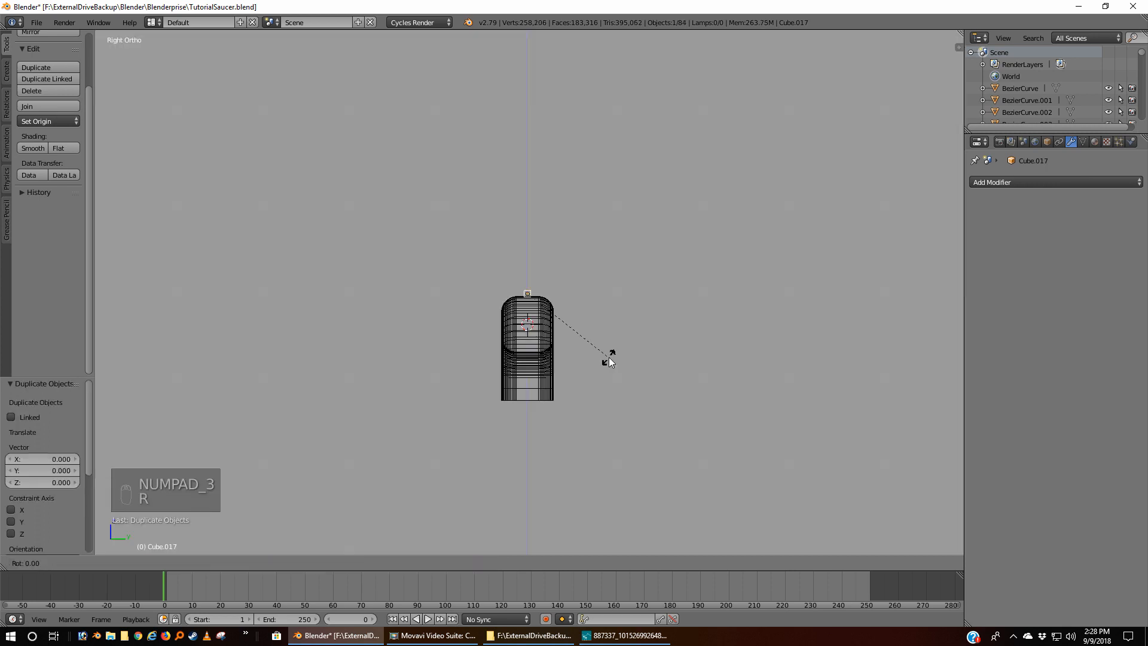
pyautogui.rightClick(609, 359)
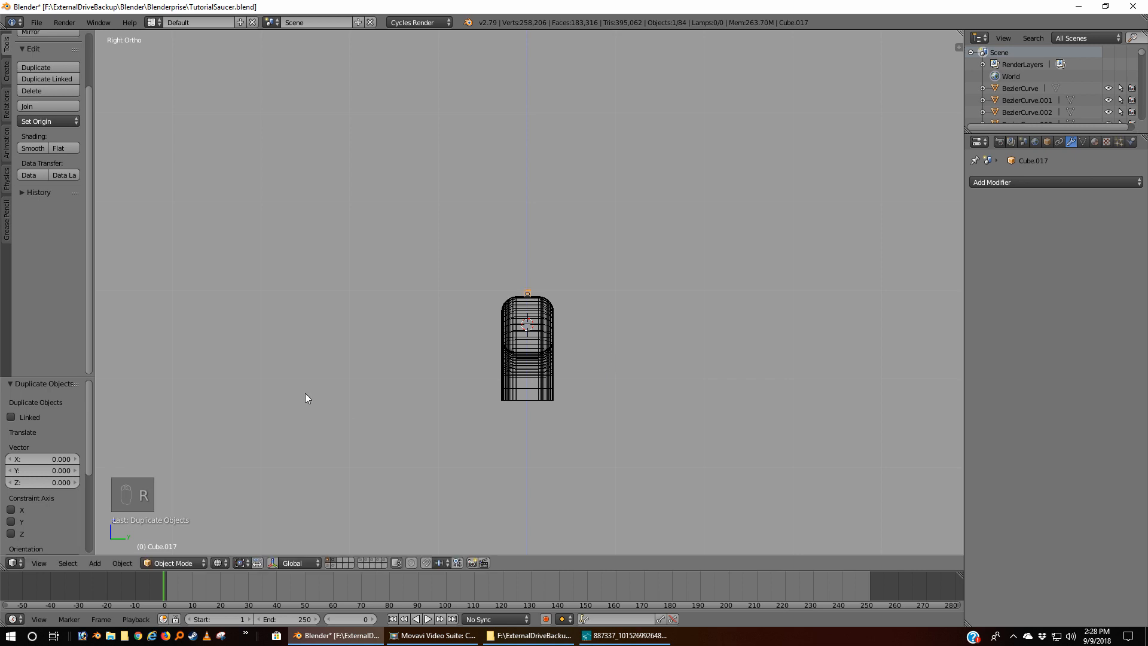
pyautogui.click(239, 562)
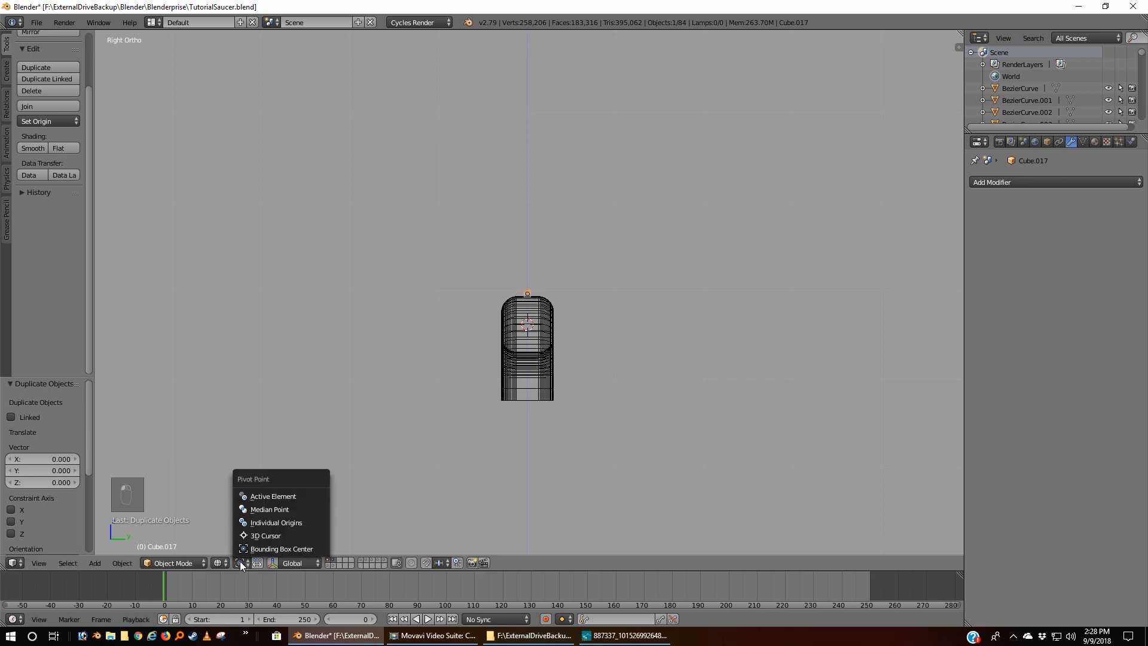
pyautogui.click(257, 535)
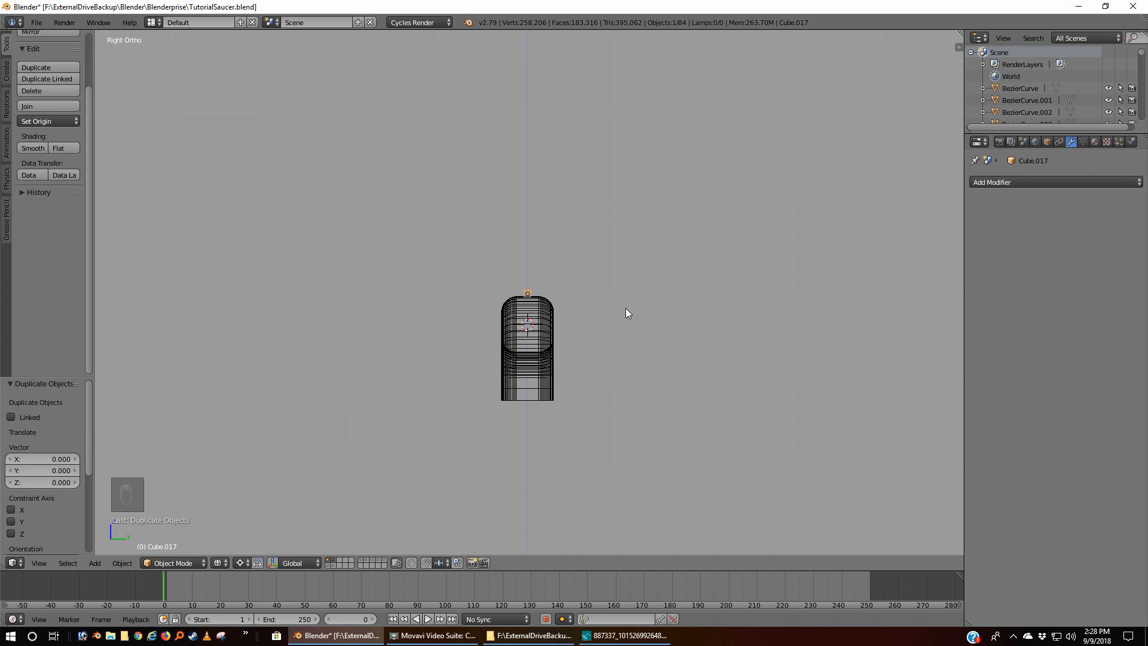
pyautogui.press('r')
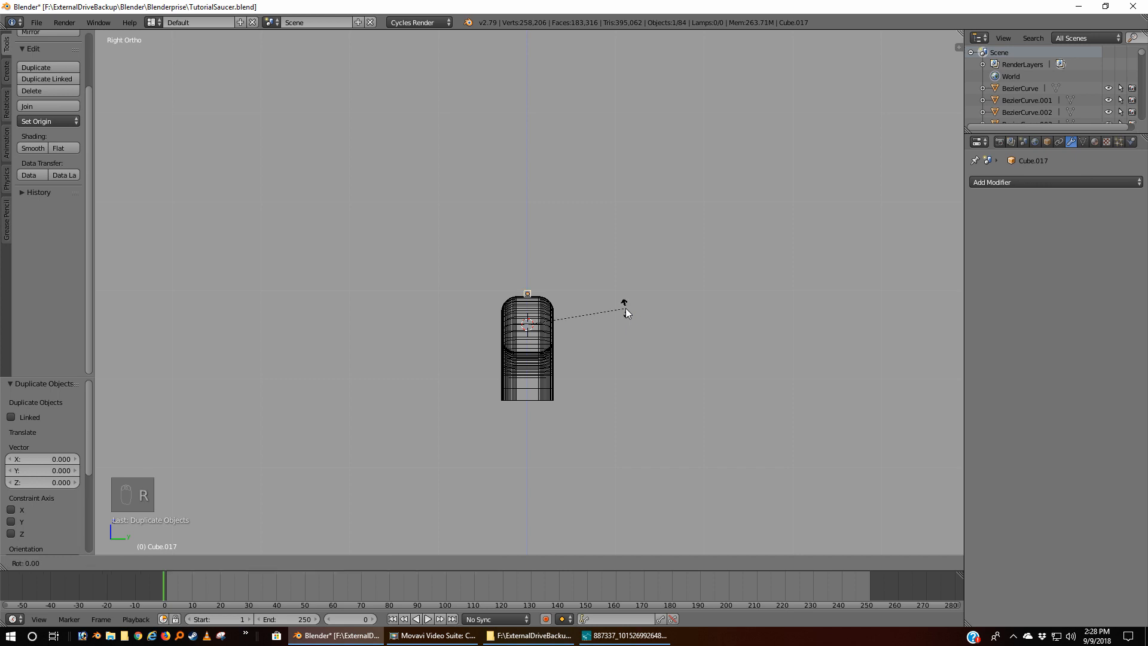
pyautogui.write('-90')
pyautogui.click(626, 310)
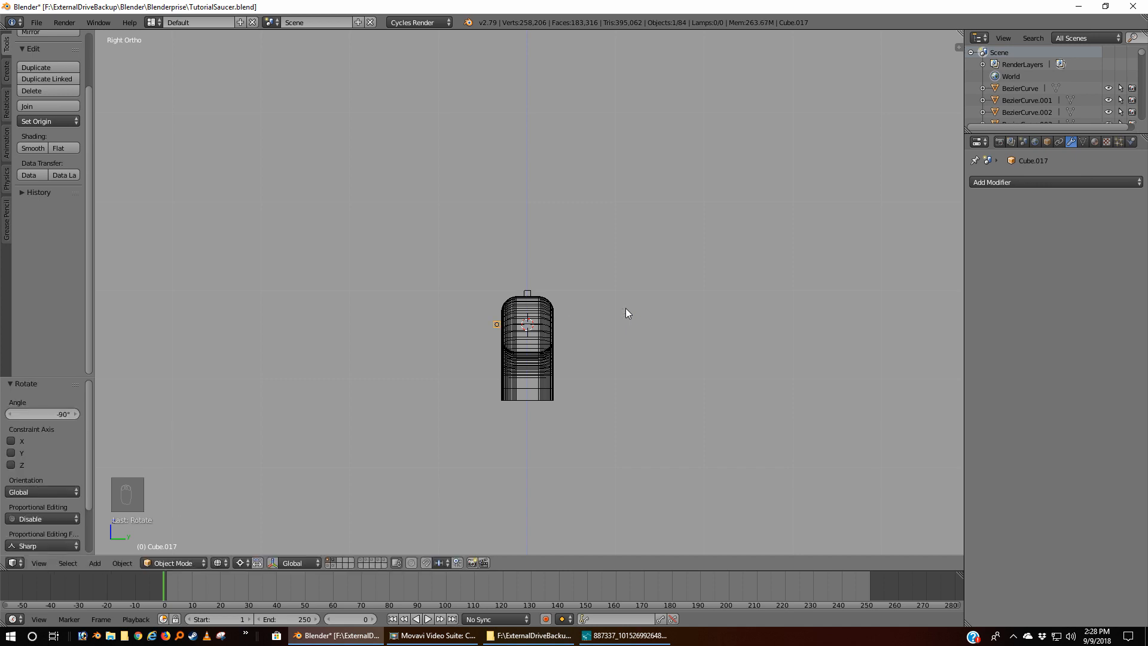
# Raise the side rail 0.013 along Z on the housing's flank in the front view
pyautogui.scroll(6, 521, 338)
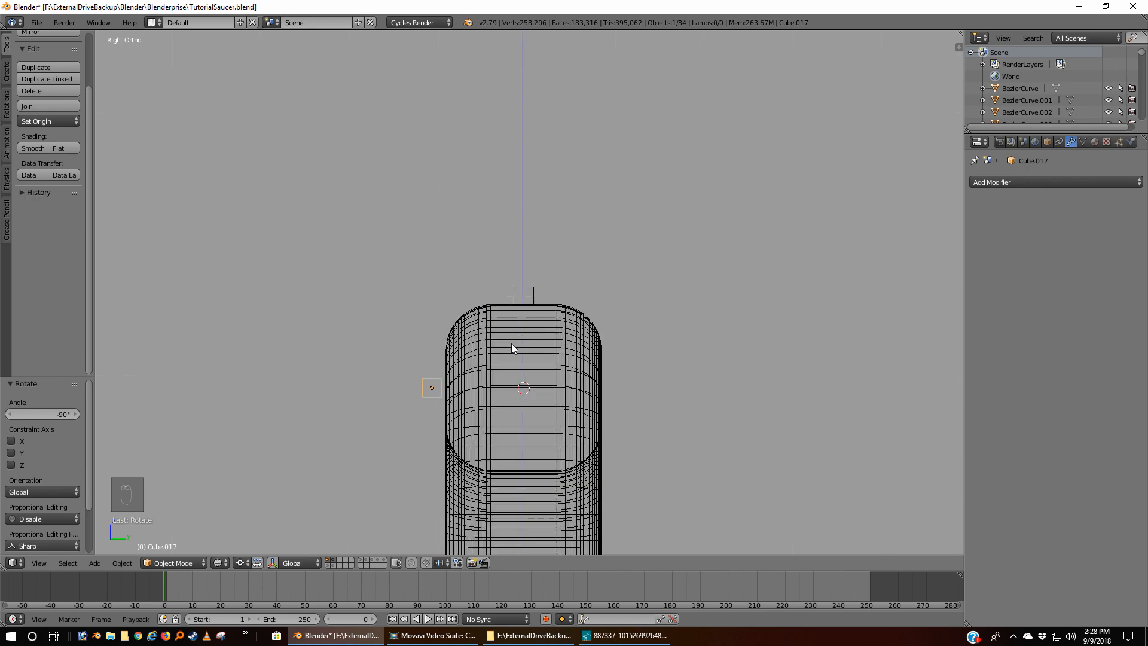
pyautogui.moveTo(465, 390); pyautogui.dragTo(522, 399, button='middle')
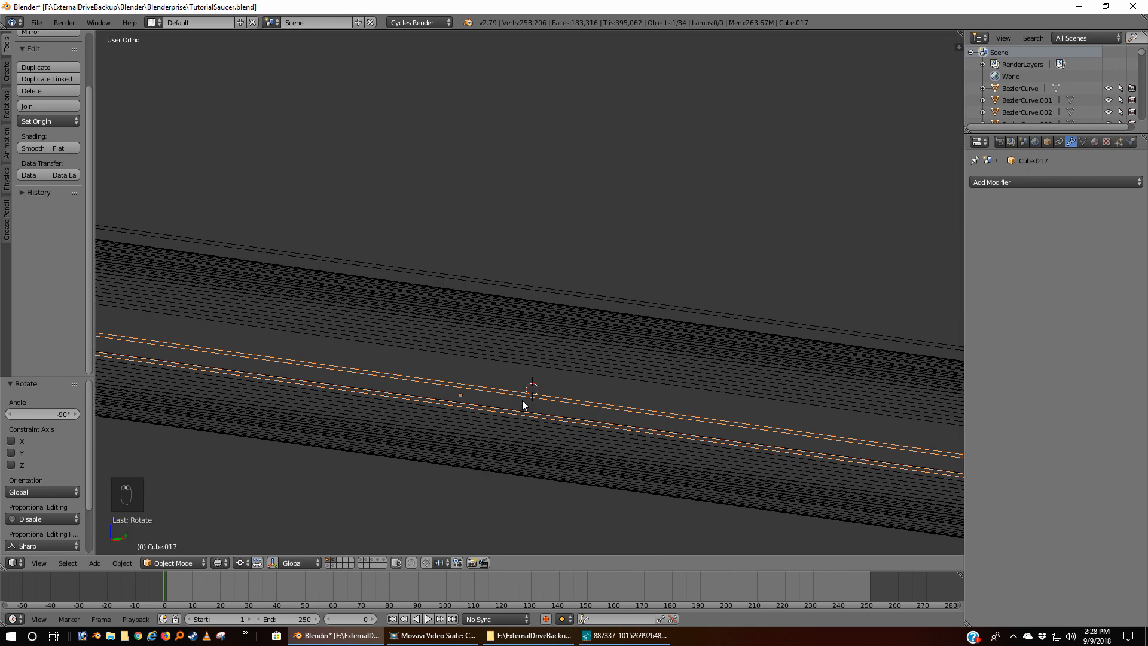
pyautogui.press('z')
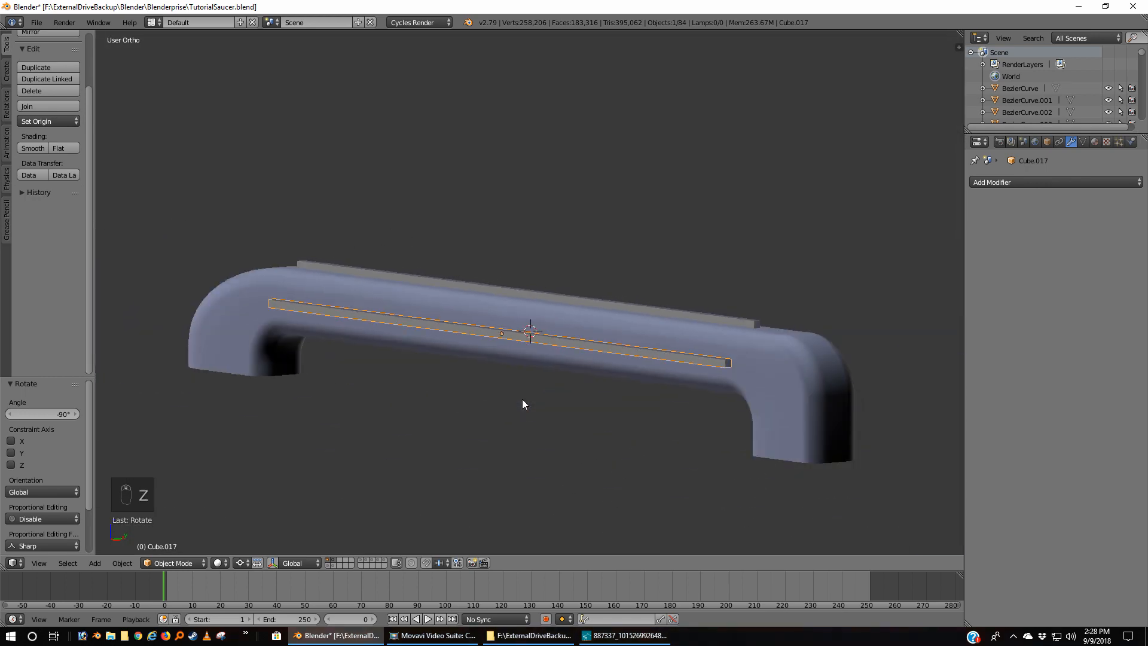
pyautogui.press('KP_1')
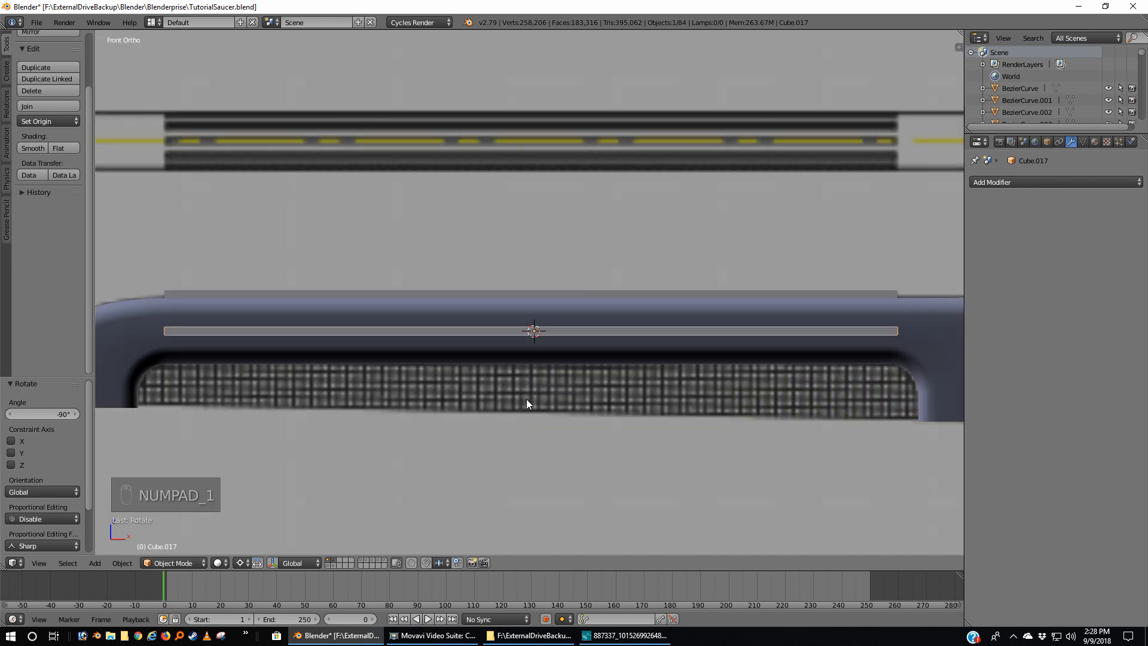
pyautogui.press('g')
pyautogui.press('z')
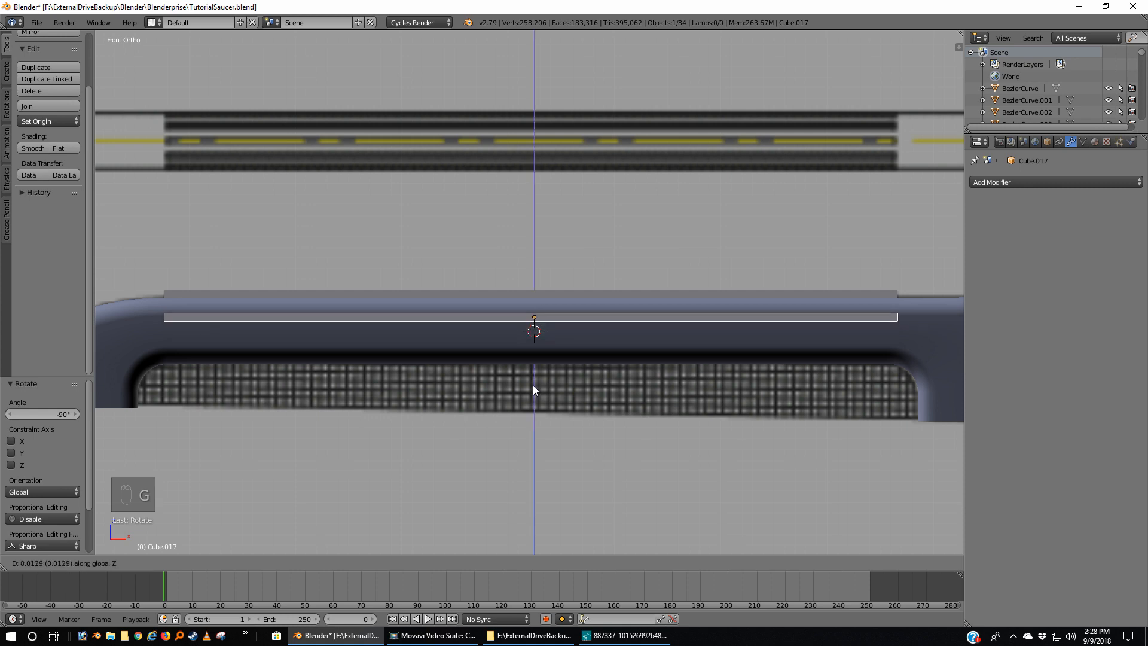
pyautogui.click(534, 390)
# Move the side rail 0.003 along Y so it slightly overlaps the housing's side wall
pyautogui.press('z')
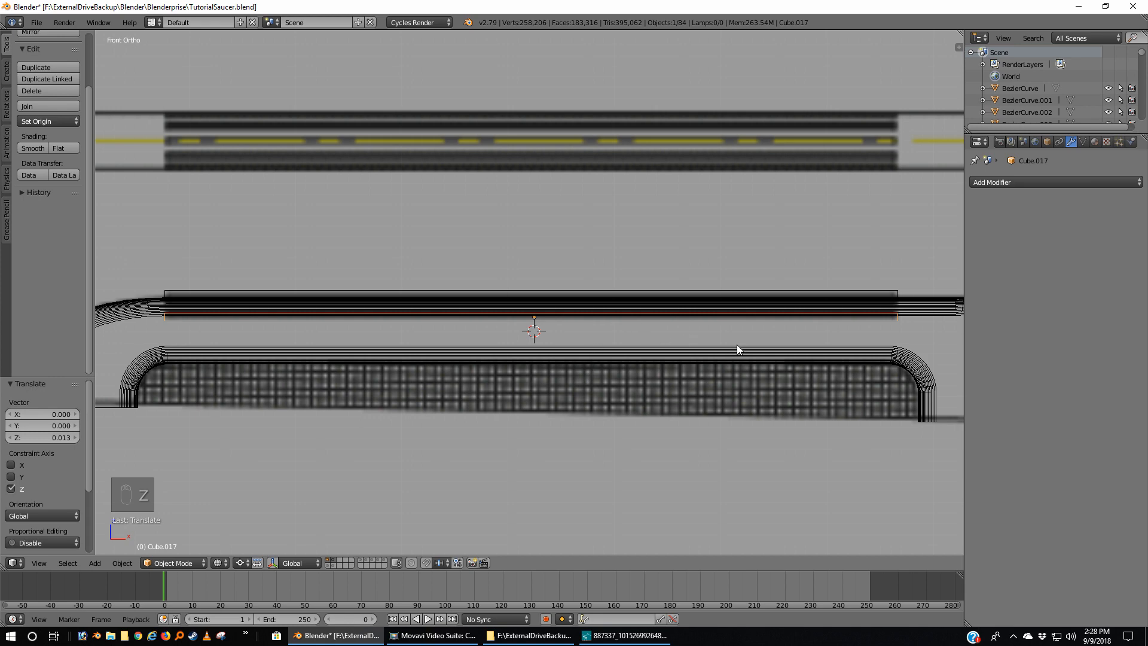
pyautogui.press('KP_3')
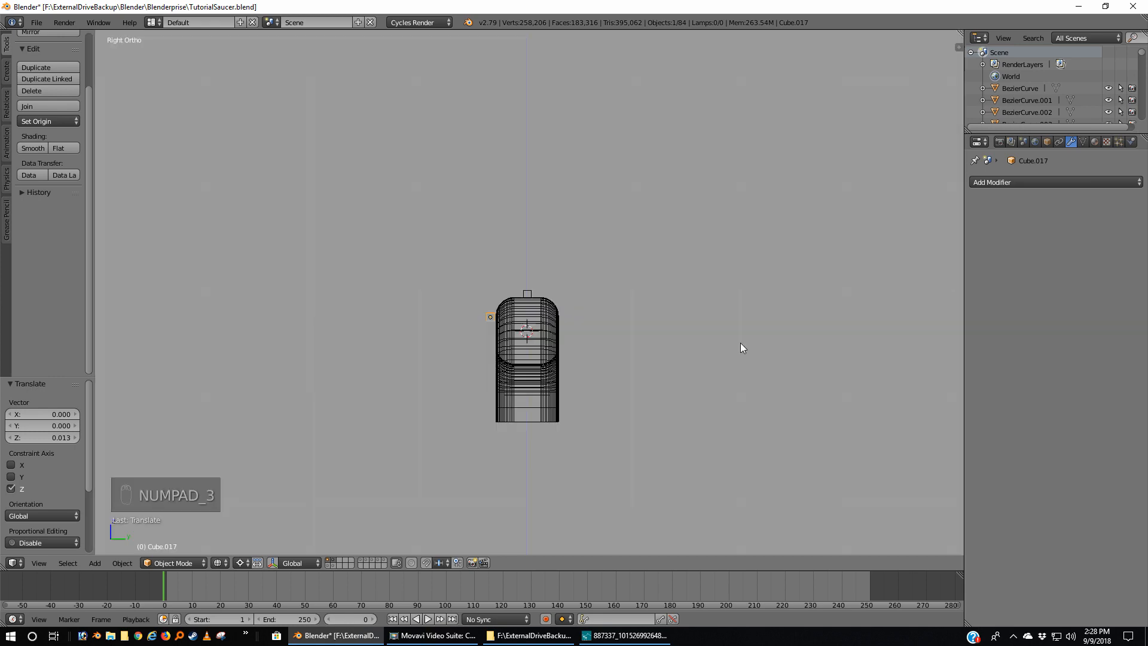
pyautogui.scroll(7, 741, 346)
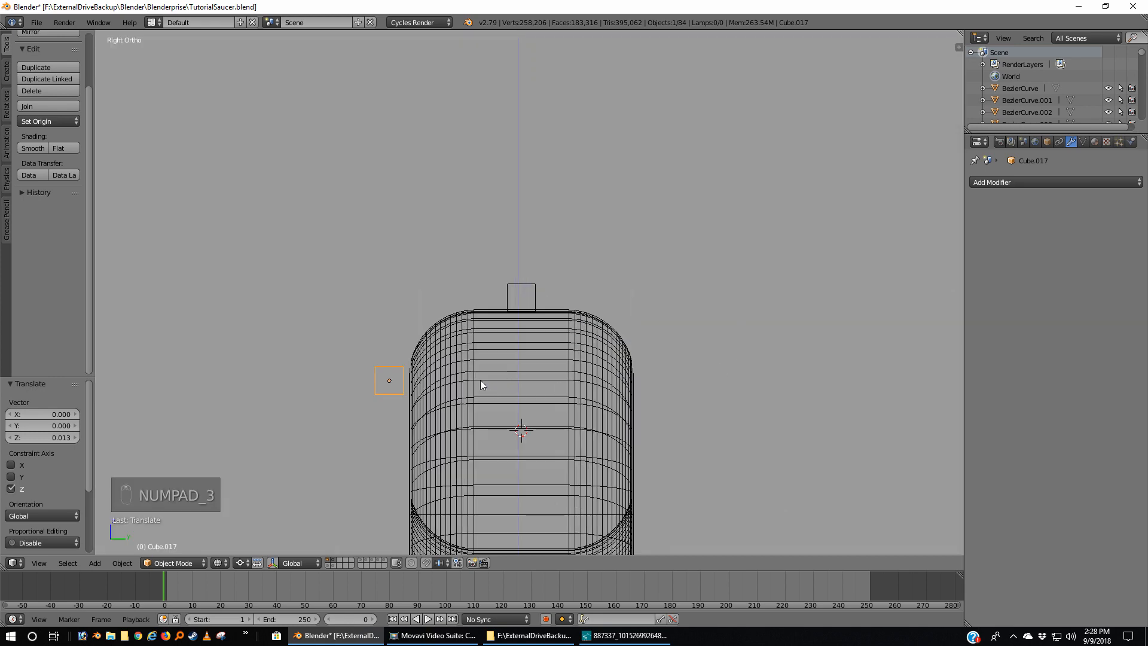
pyautogui.press('g')
pyautogui.press('y')
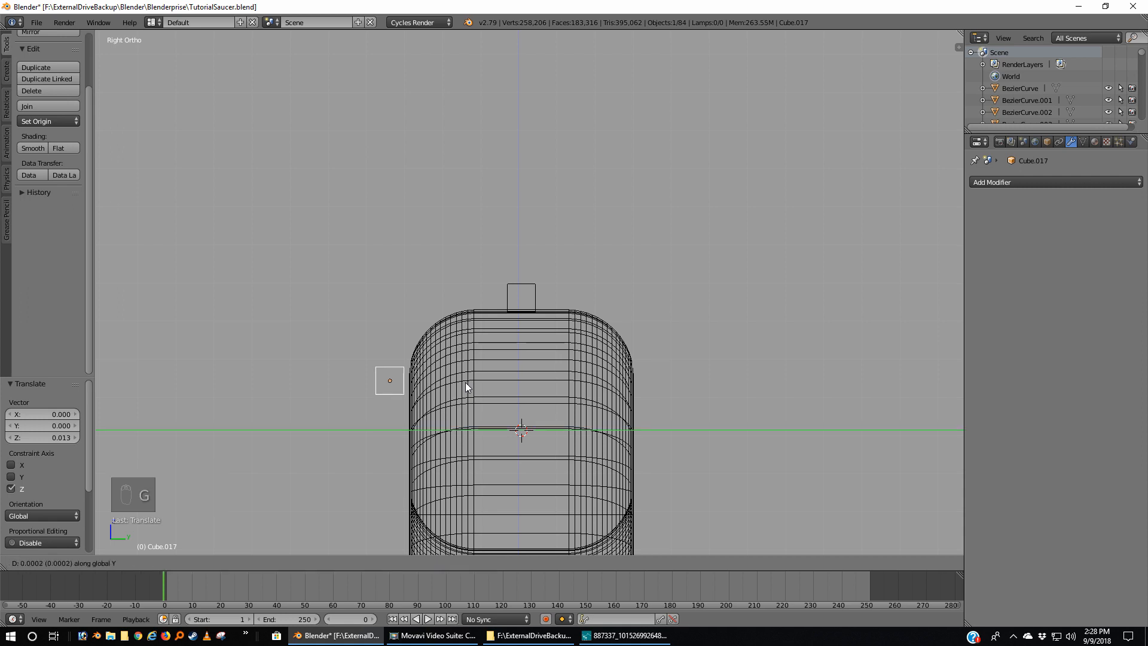
pyautogui.click(470, 387)
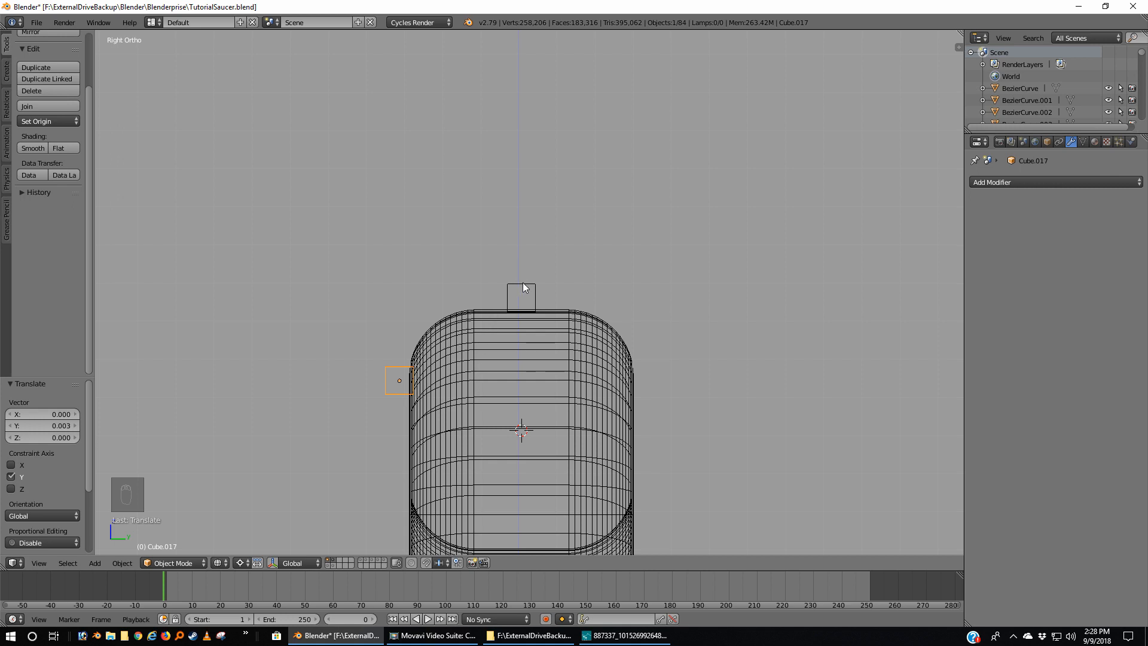
# Duplicate the top rail again, leaving the copy in place
pyautogui.click(522, 304)
pyautogui.hotkey('shift', 'd')
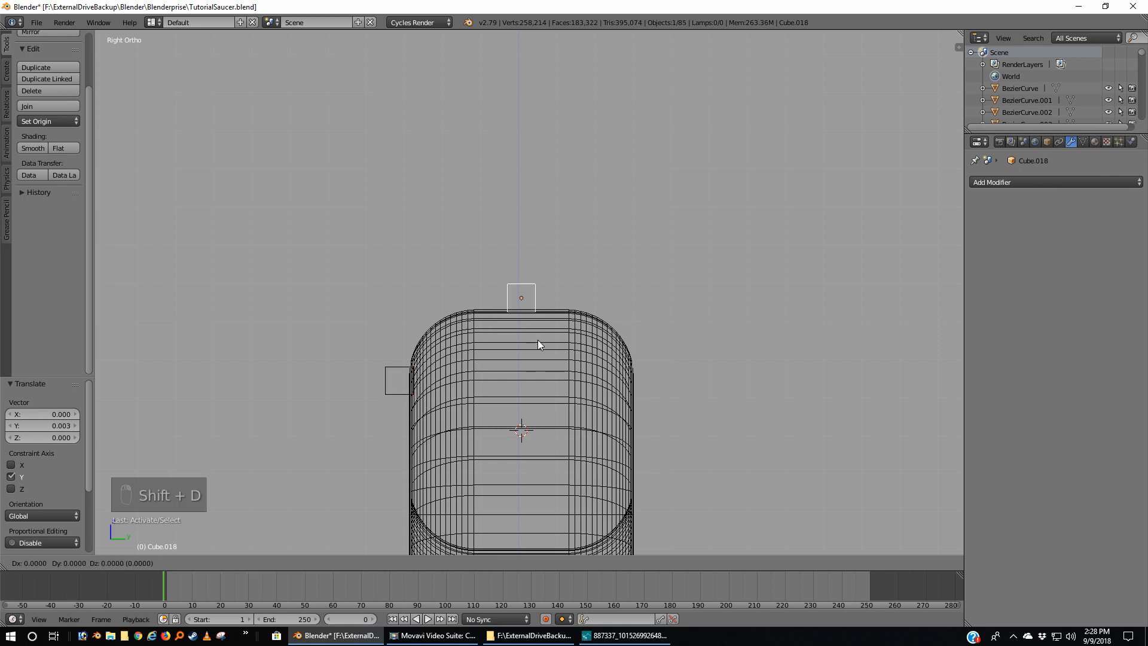
pyautogui.rightClick(537, 339)
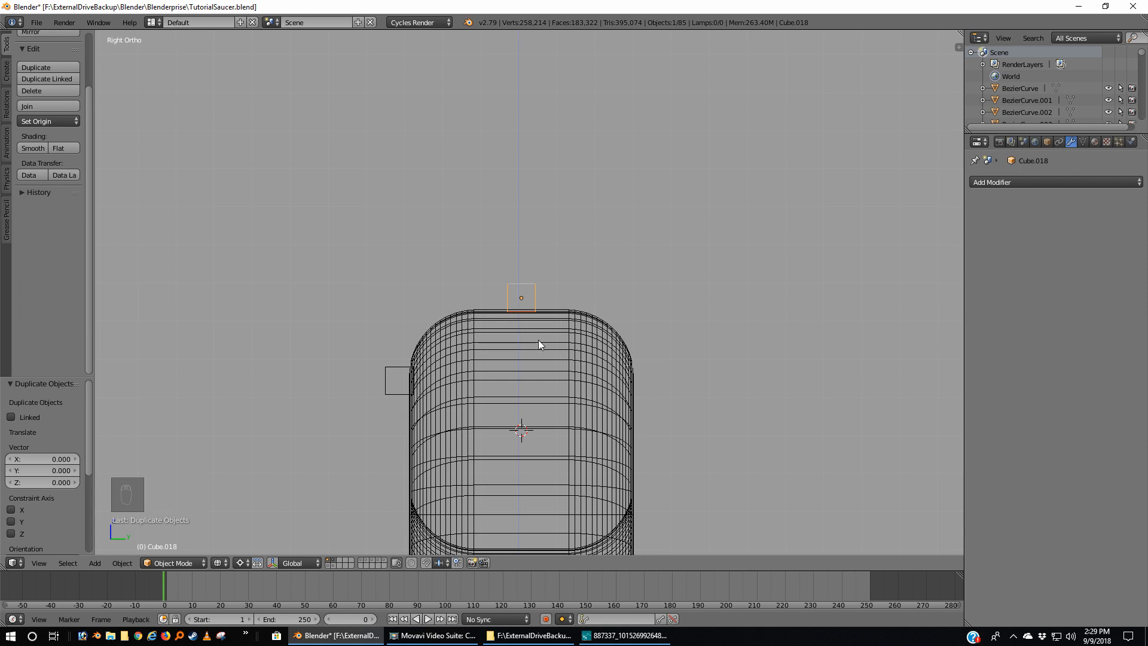
pyautogui.write('r')
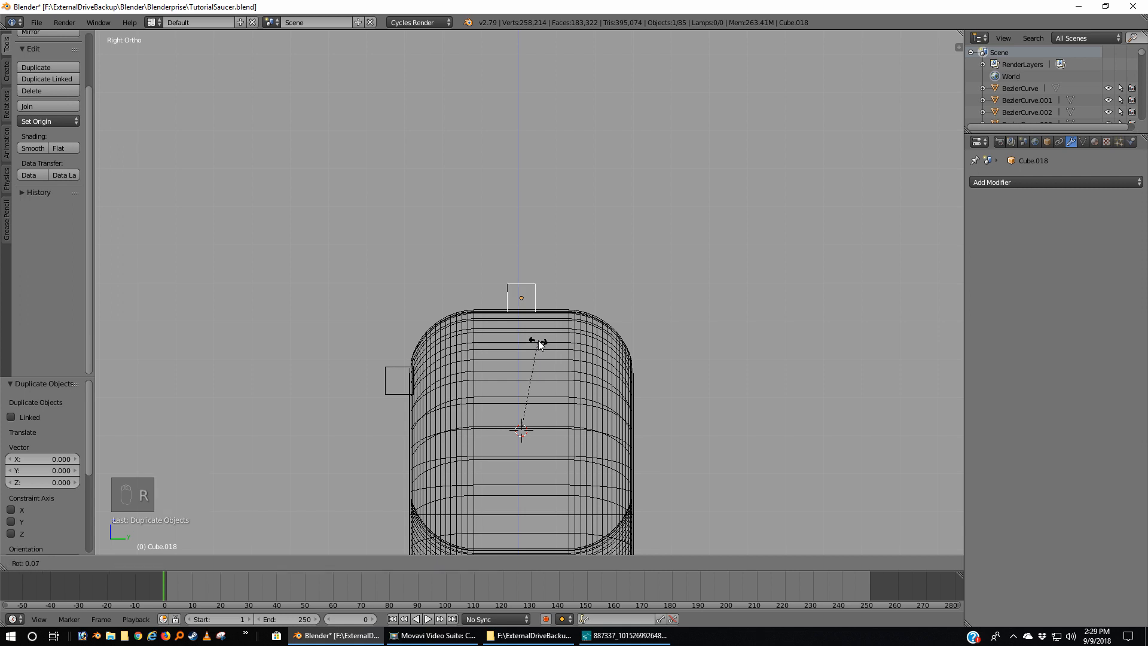
pyautogui.write('45')
pyautogui.press('BackSpace')
pyautogui.press('BackSpace')
pyautogui.write('-45')
pyautogui.rightClick(544, 342)
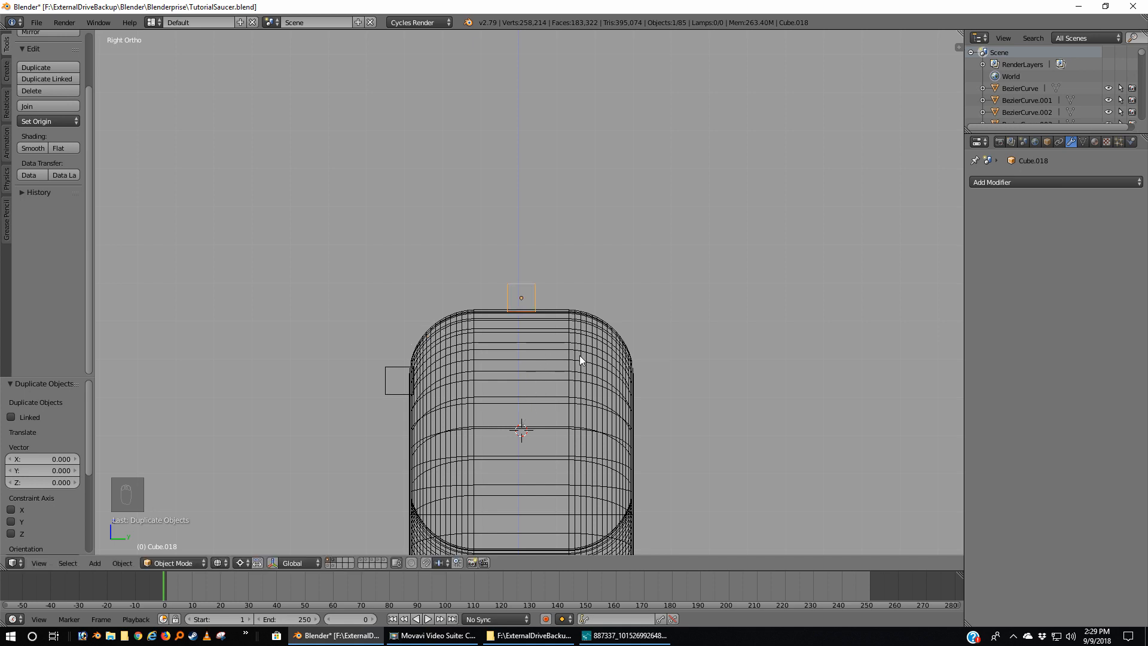
# Rotate the new copy about -37° around the 3D cursor and shift it -0.002 in Y and 0.003 in Z onto the rounded corner
pyautogui.press('r')
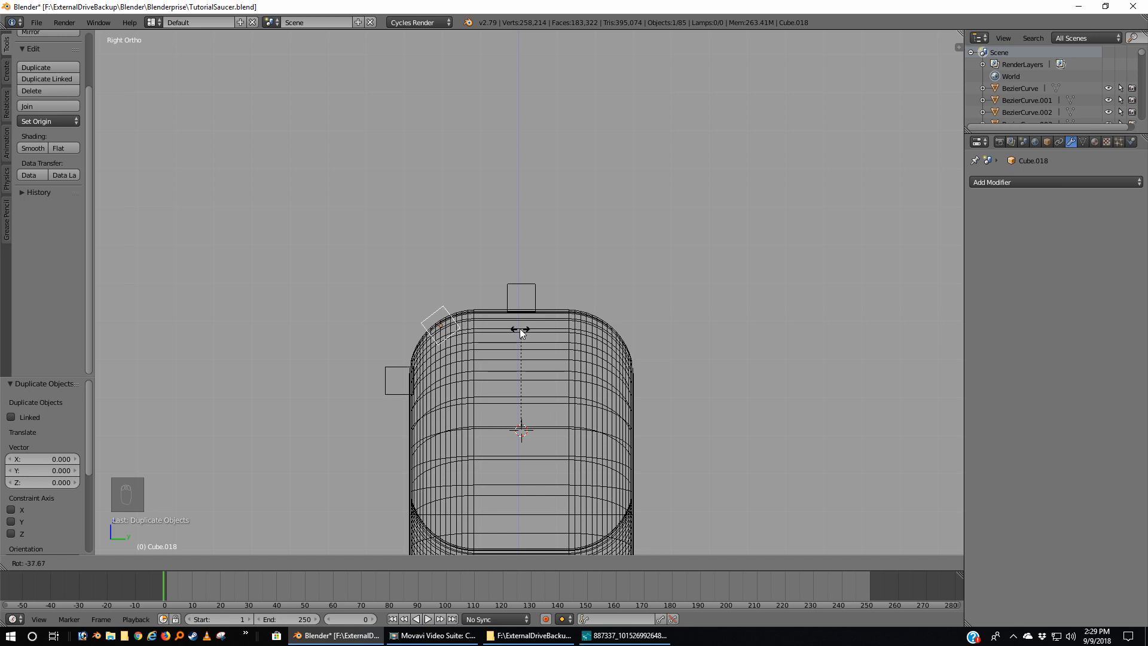
pyautogui.click(522, 330)
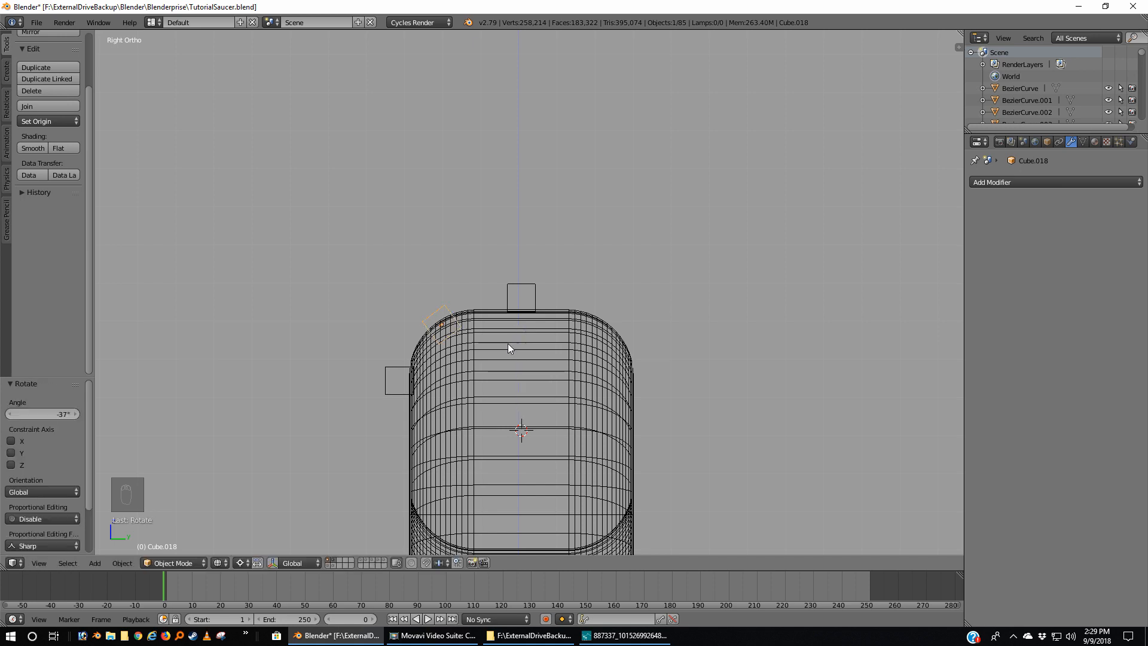
pyautogui.press('g')
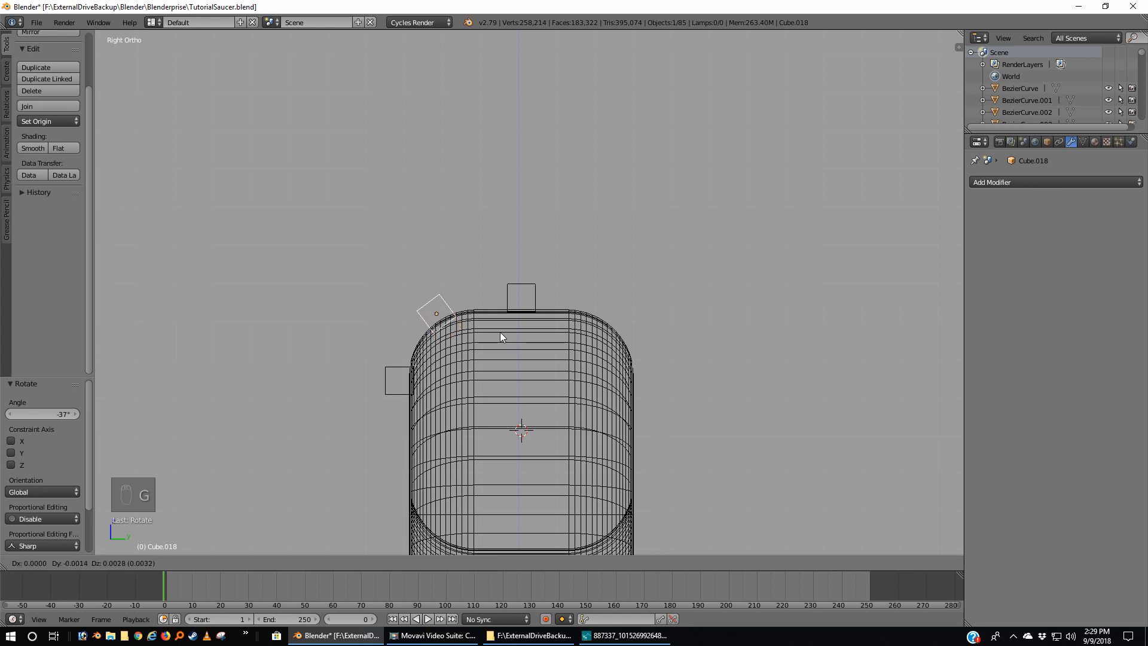
pyautogui.click(500, 335)
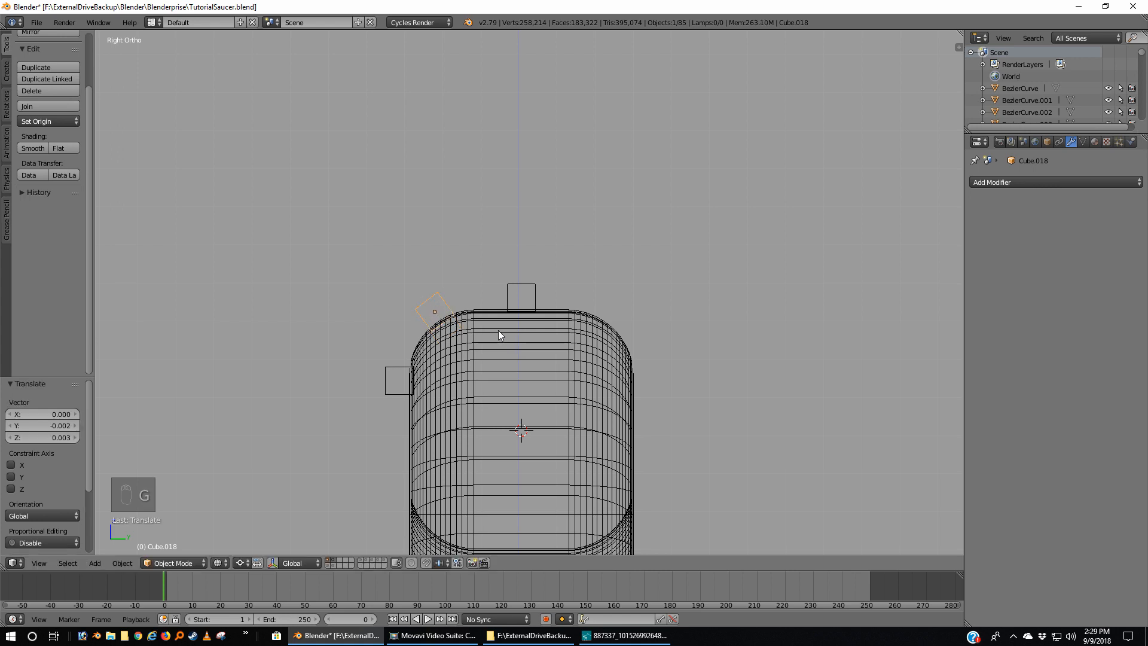
# Set the pivot point to Bounding Box Center and rotate the corner rail 3.47° to align with the housing's curved surface
pyautogui.click(239, 562)
pyautogui.click(275, 549)
pyautogui.press('r')
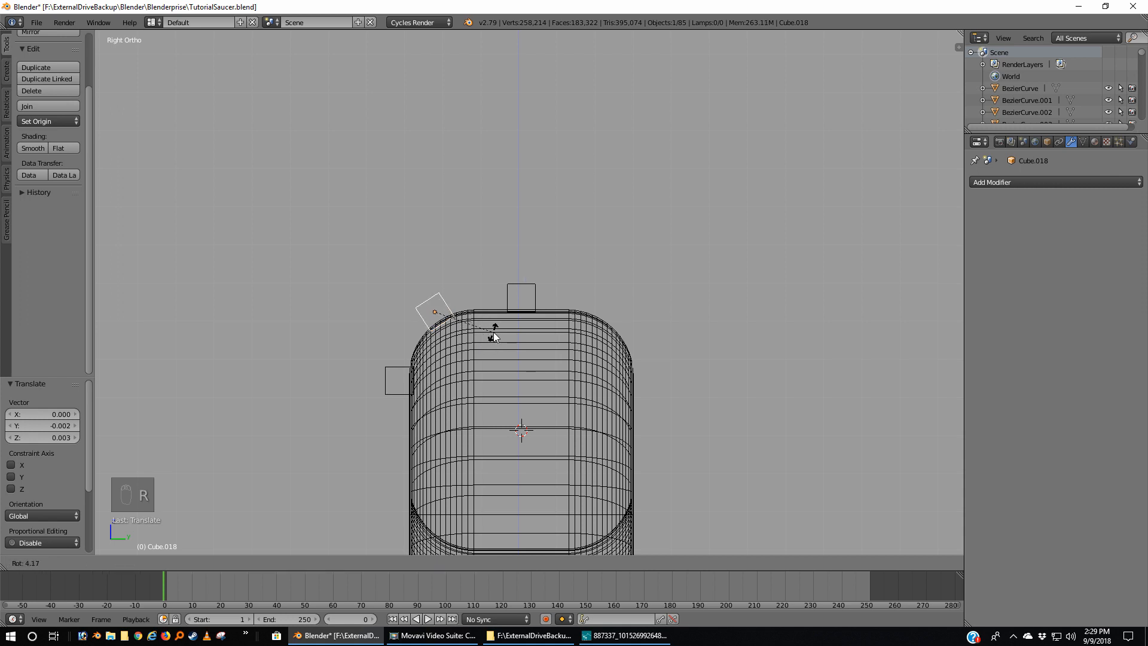
pyautogui.click(494, 330)
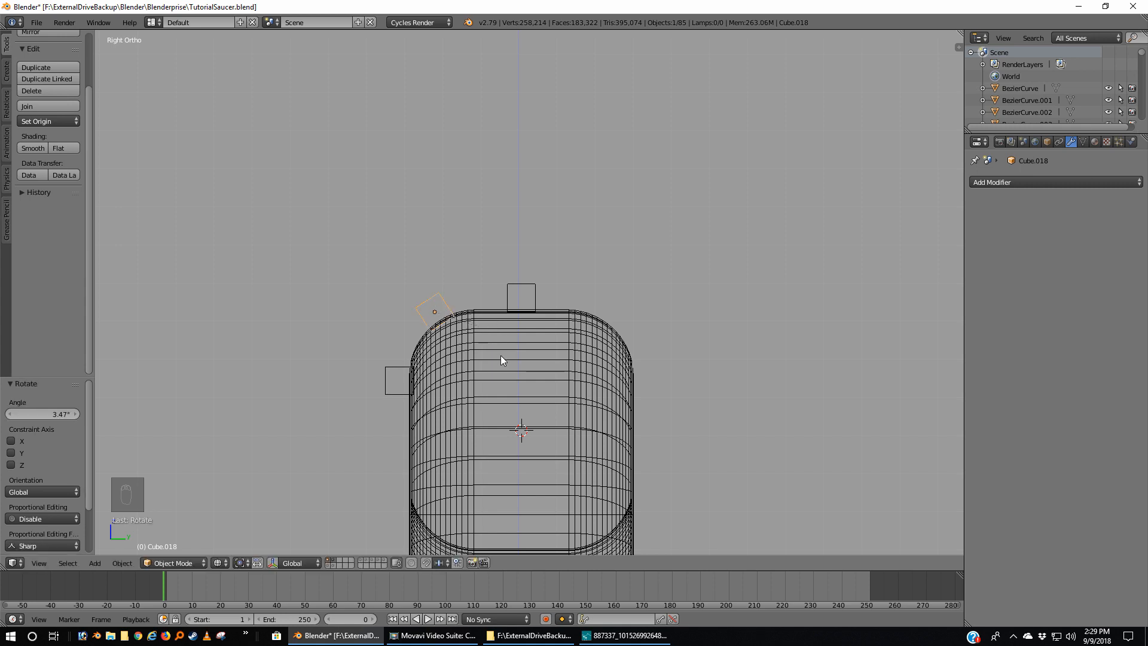
# Examine the three rails on the housing in solid shading from perspective and right views with nothing selected
pyautogui.press('z')
pyautogui.moveTo(501, 358)
pyautogui.mouseDown(button='middle')
pyautogui.moveTo(464, 368)
pyautogui.moveTo(504, 392)
pyautogui.moveTo(496, 368)
pyautogui.mouseUp(button='middle')
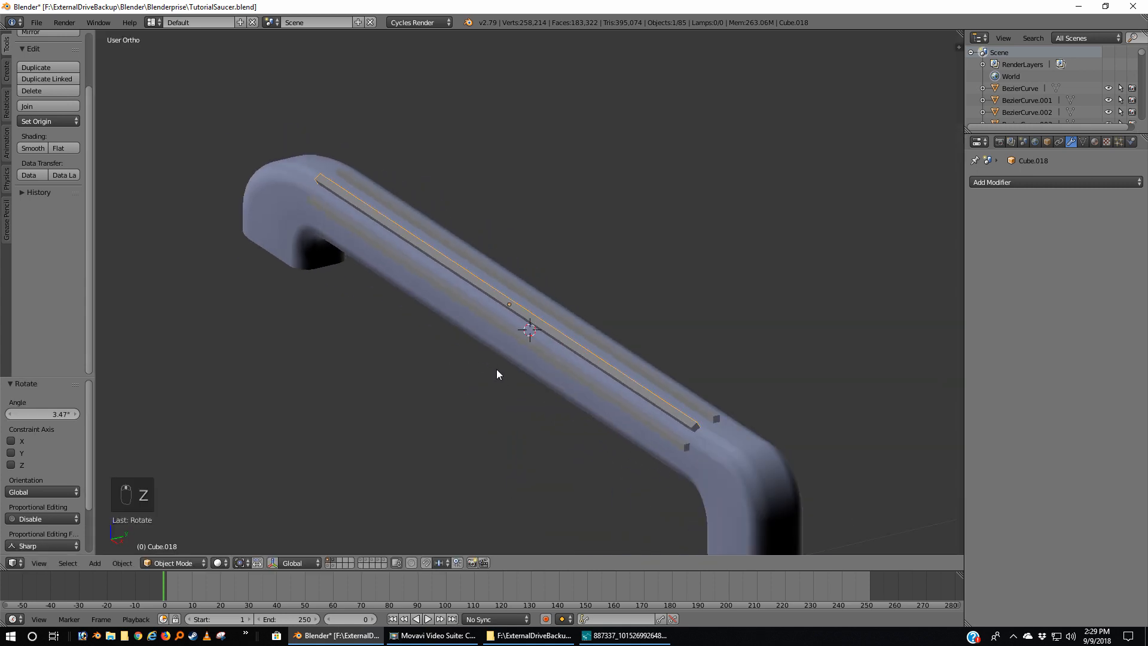
pyautogui.press('KP_5')
pyautogui.scroll(-5, 488, 359)
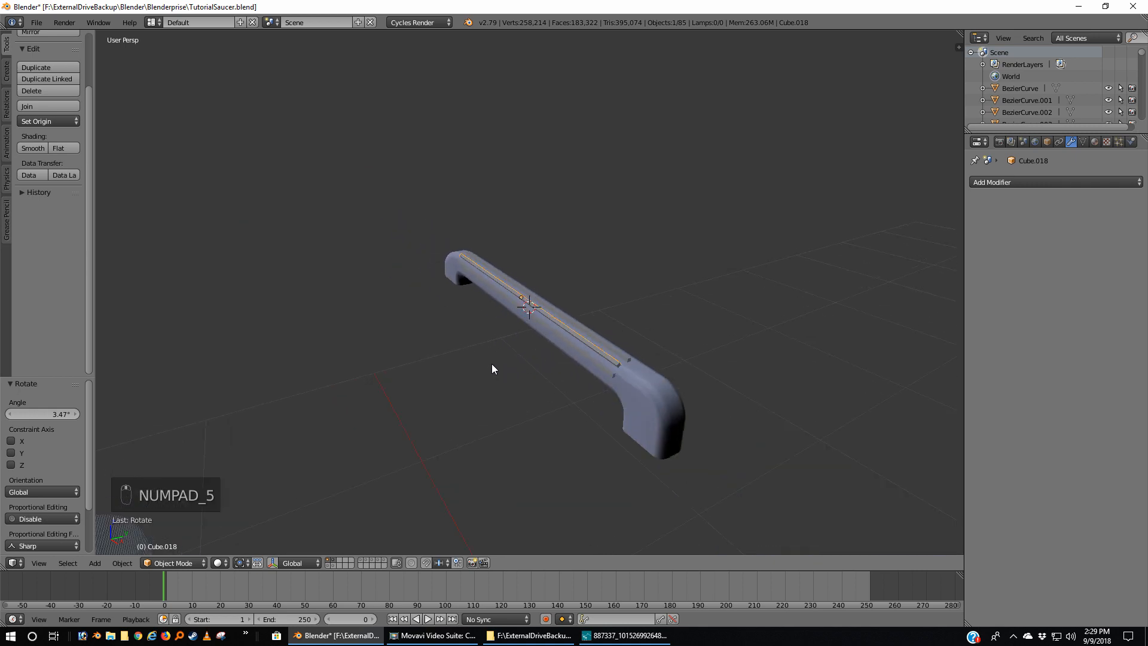
pyautogui.press('a')
pyautogui.press('a')
pyautogui.moveTo(491, 364)
pyautogui.mouseDown(button='middle')
pyautogui.moveTo(587, 359)
pyautogui.moveTo(587, 379)
pyautogui.moveTo(544, 362)
pyautogui.moveTo(559, 353)
pyautogui.moveTo(601, 367)
pyautogui.moveTo(630, 413)
pyautogui.moveTo(611, 354)
pyautogui.moveTo(505, 366)
pyautogui.mouseUp(button='middle')
pyautogui.scroll(-3, 565, 356)
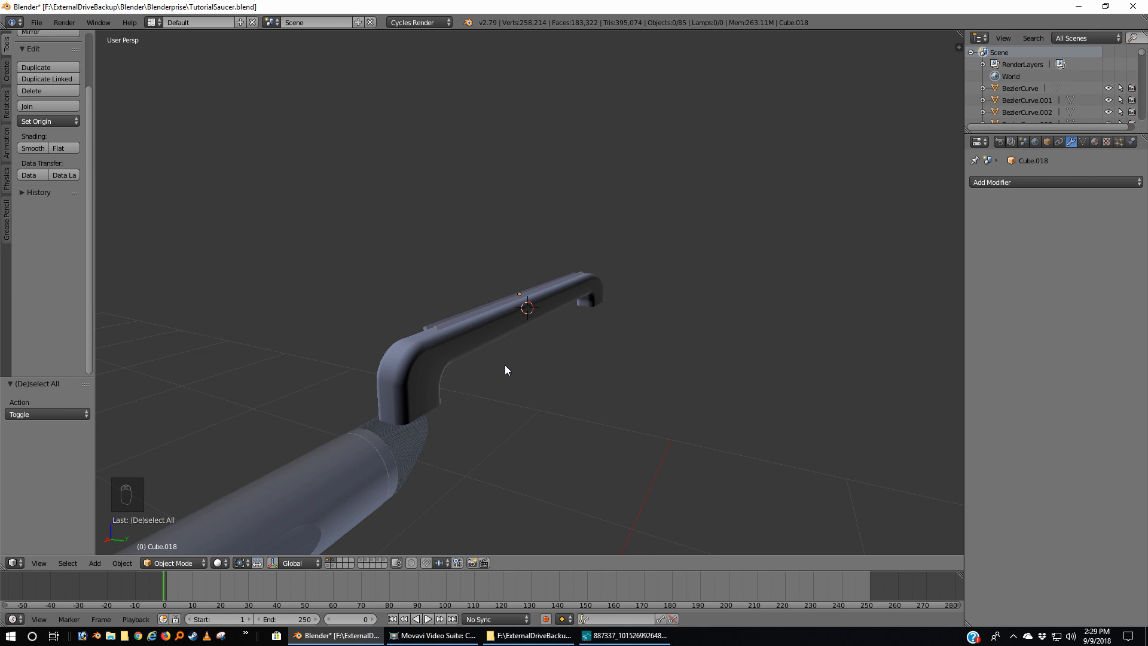
pyautogui.press('KP_3')
pyautogui.press('KP_5')
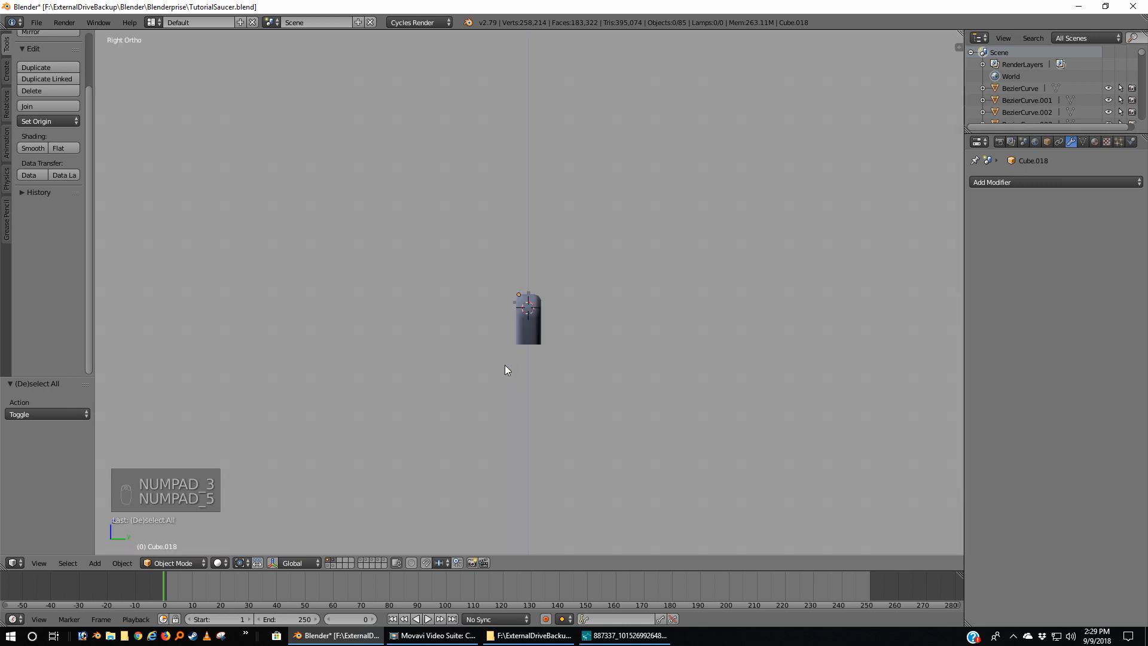
pyautogui.scroll(5, 504, 368)
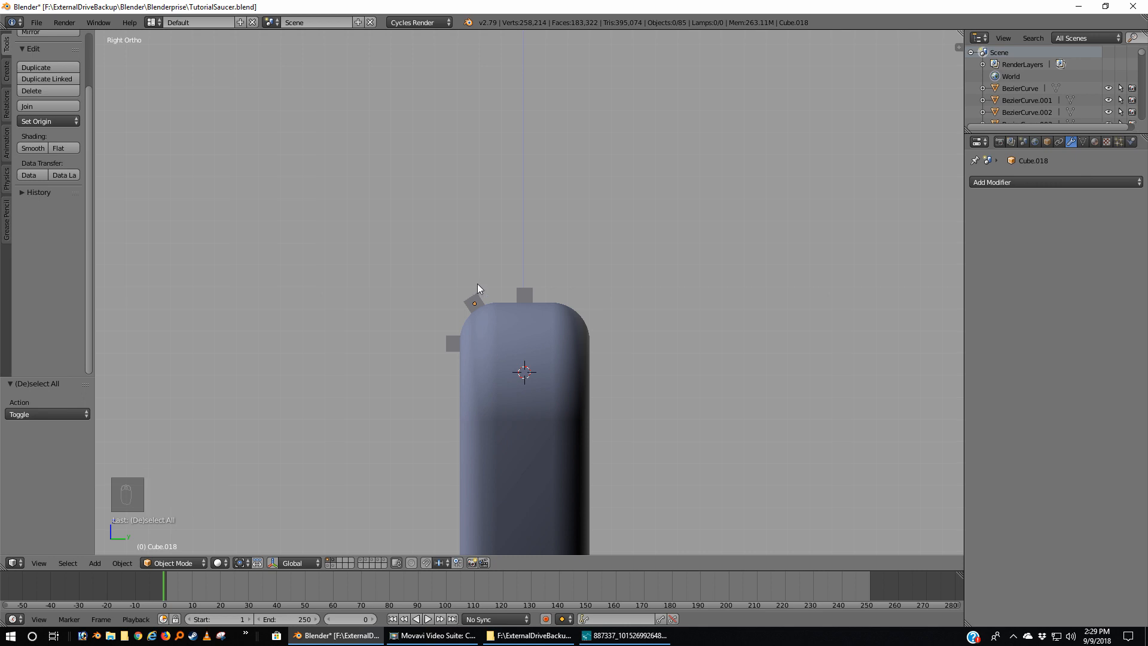
pyautogui.rightClick(471, 301)
pyautogui.keyDown('shift'); pyautogui.rightClick(446, 343); pyautogui.keyUp('shift')
pyautogui.press('a')
# Open the rounded housing's mesh for editing in edge selection mode
pyautogui.rightClick(581, 379)
pyautogui.press('z')
pyautogui.moveTo(579, 374); pyautogui.dragTo(533, 387, button='middle')
pyautogui.scroll(10, 576, 393)
pyautogui.scroll(-6, 575, 393)
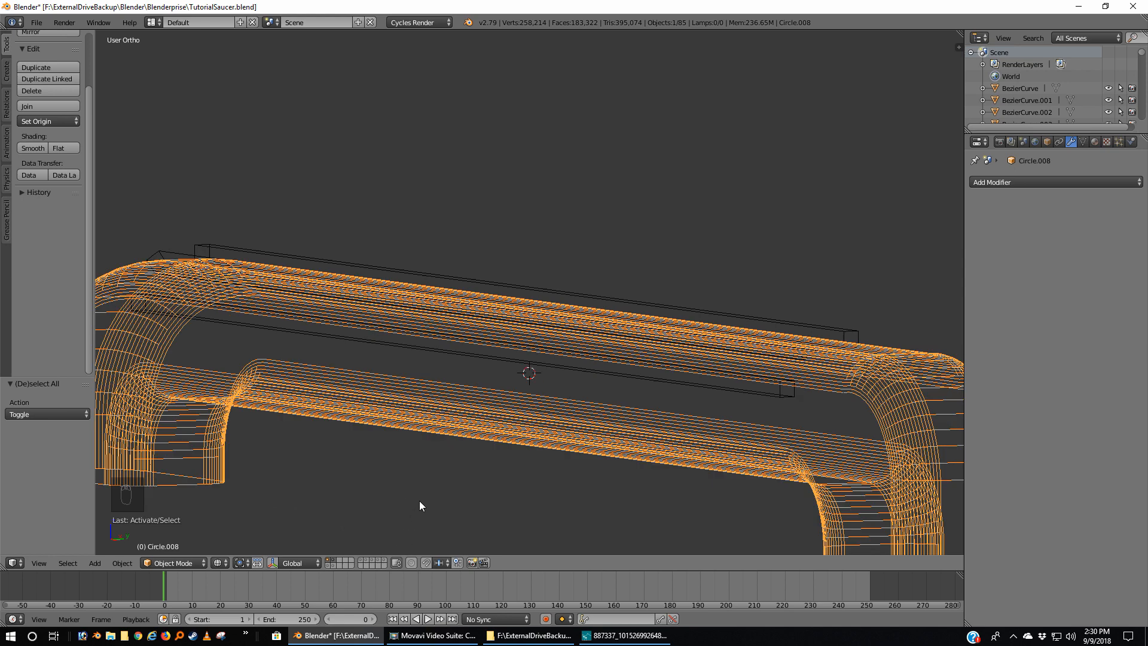
pyautogui.press('Tab')
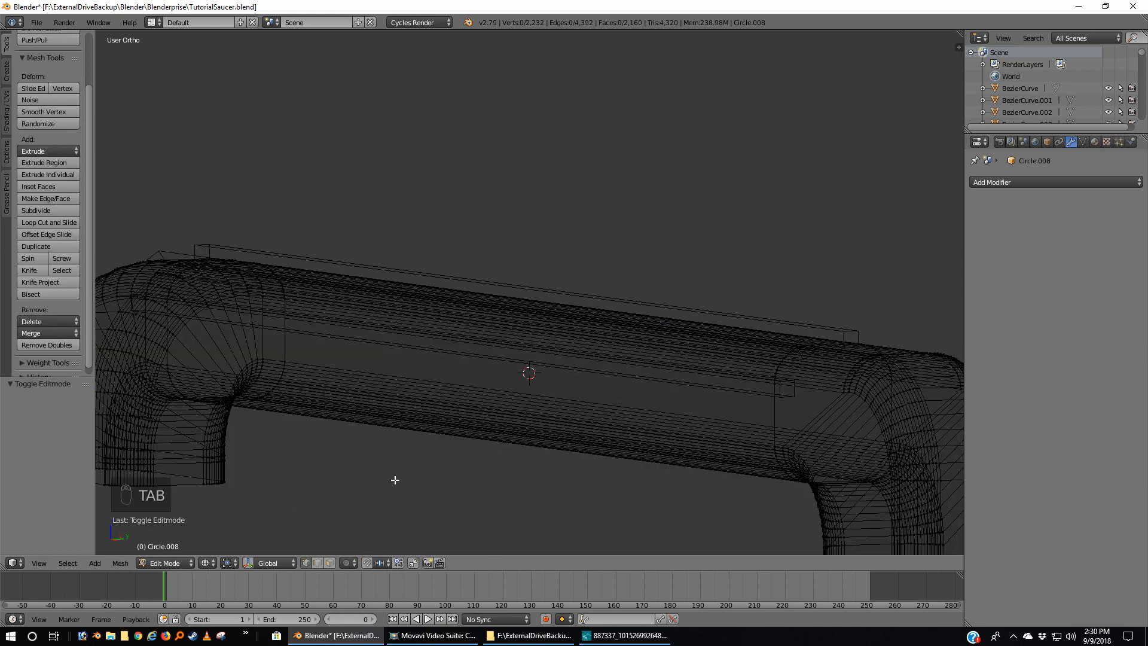
pyautogui.click(318, 562)
pyautogui.moveTo(353, 495); pyautogui.dragTo(408, 488, button='middle')
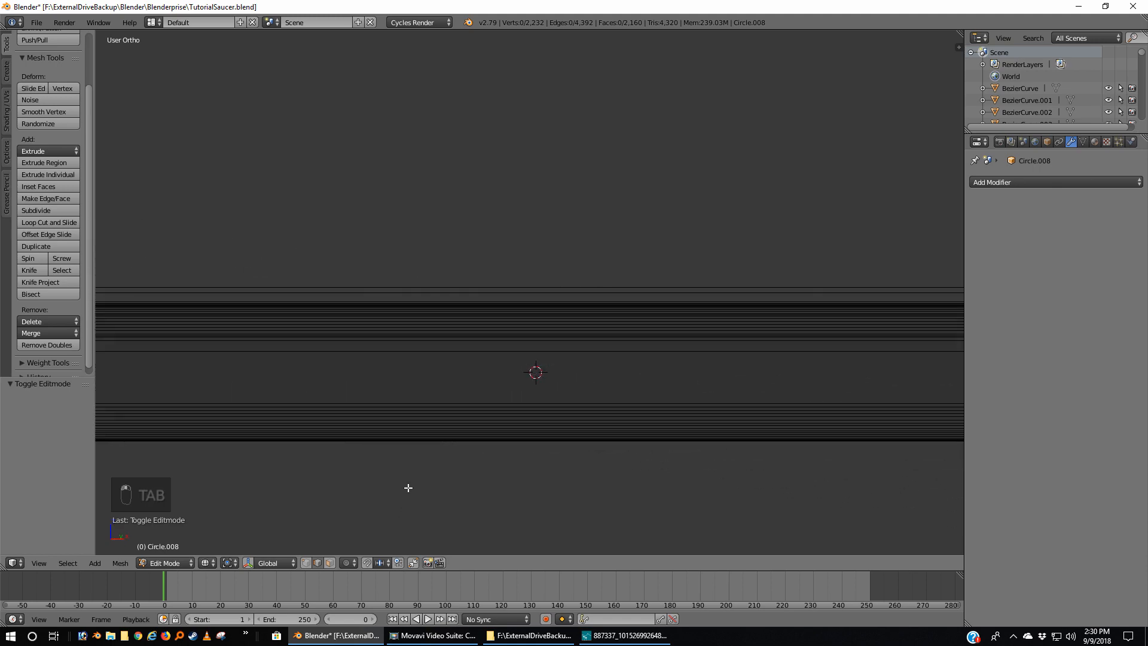
# Select the two opposite long edges at matching height on the back and front of the housing's straight section
pyautogui.press('z')
pyautogui.scroll(2, 394, 462)
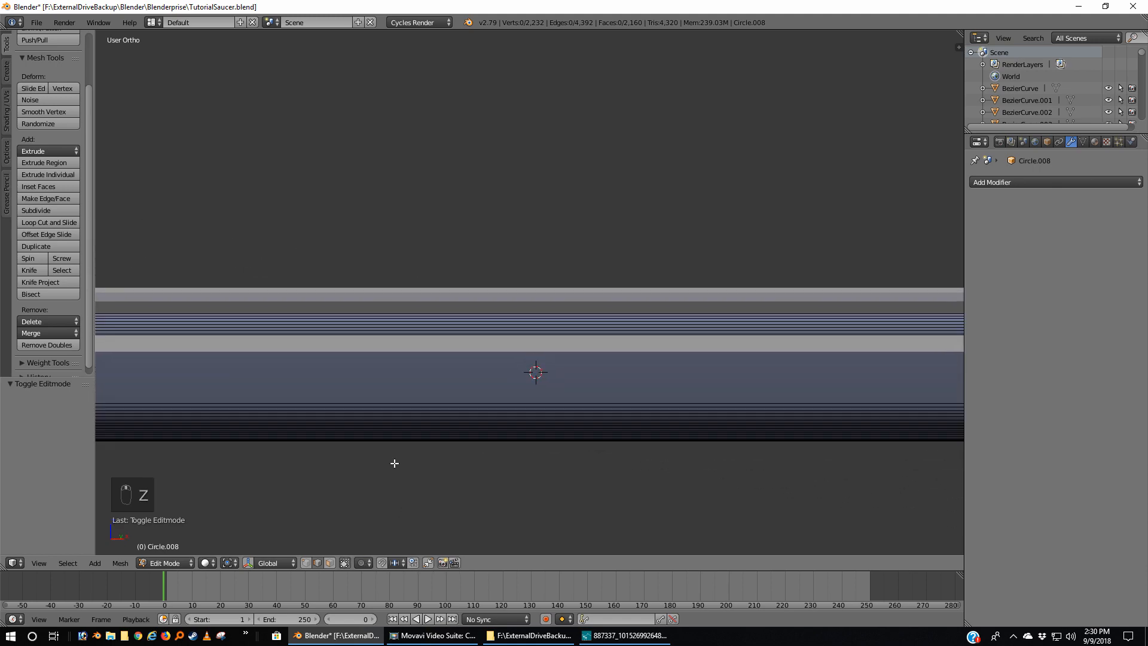
pyautogui.scroll(-2, 395, 462)
pyautogui.moveTo(438, 461); pyautogui.dragTo(410, 474, button='middle')
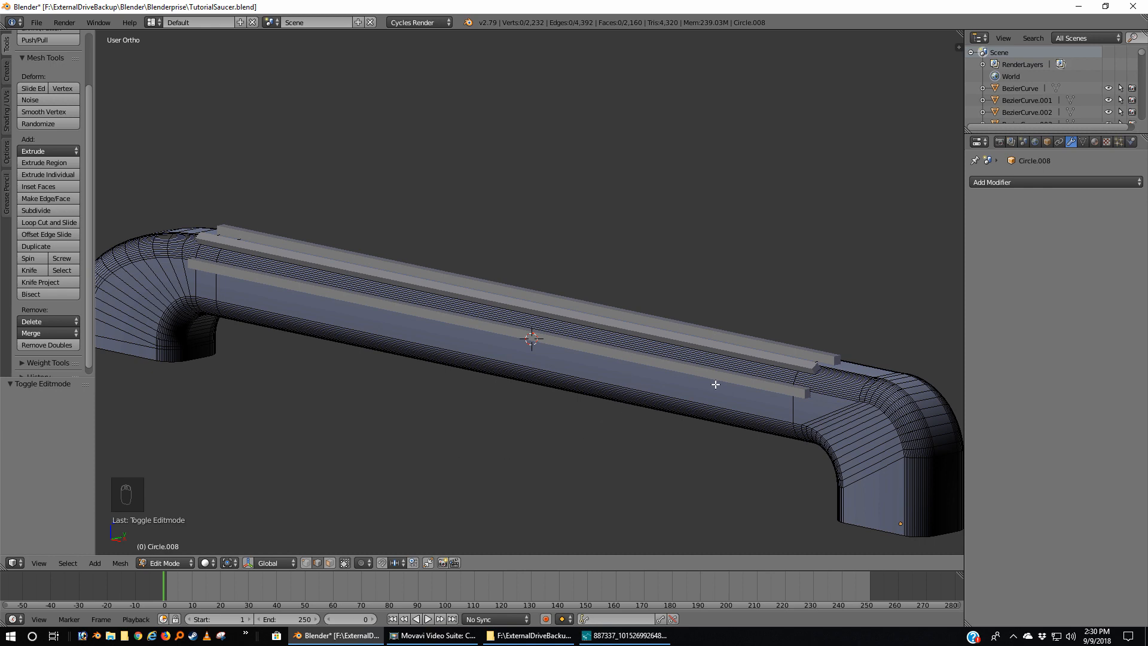
pyautogui.moveTo(715, 385); pyautogui.dragTo(550, 375, button='middle')
pyautogui.scroll(3, 595, 362)
pyautogui.rightClick(597, 325)
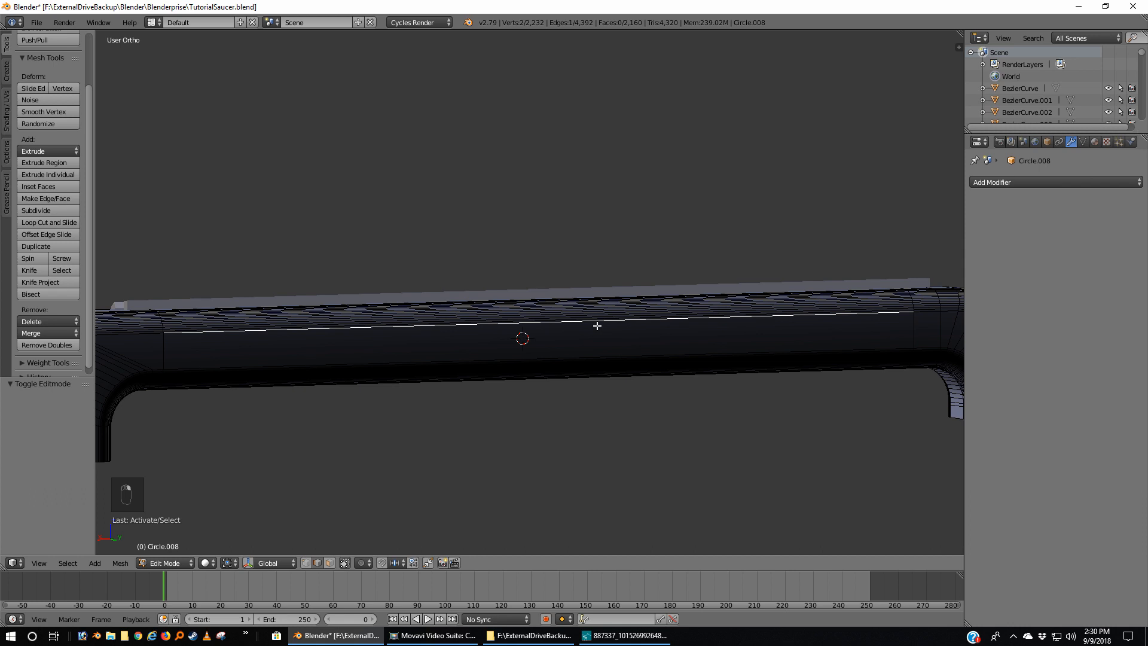
pyautogui.press('ctrl+KP_1')
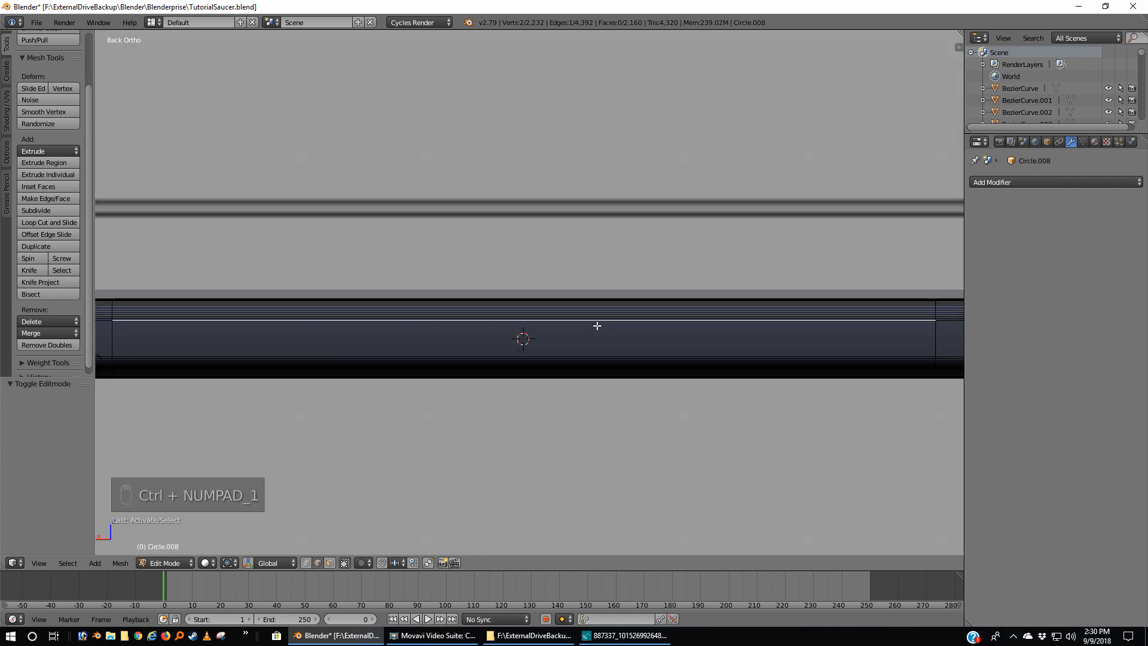
pyautogui.press('z')
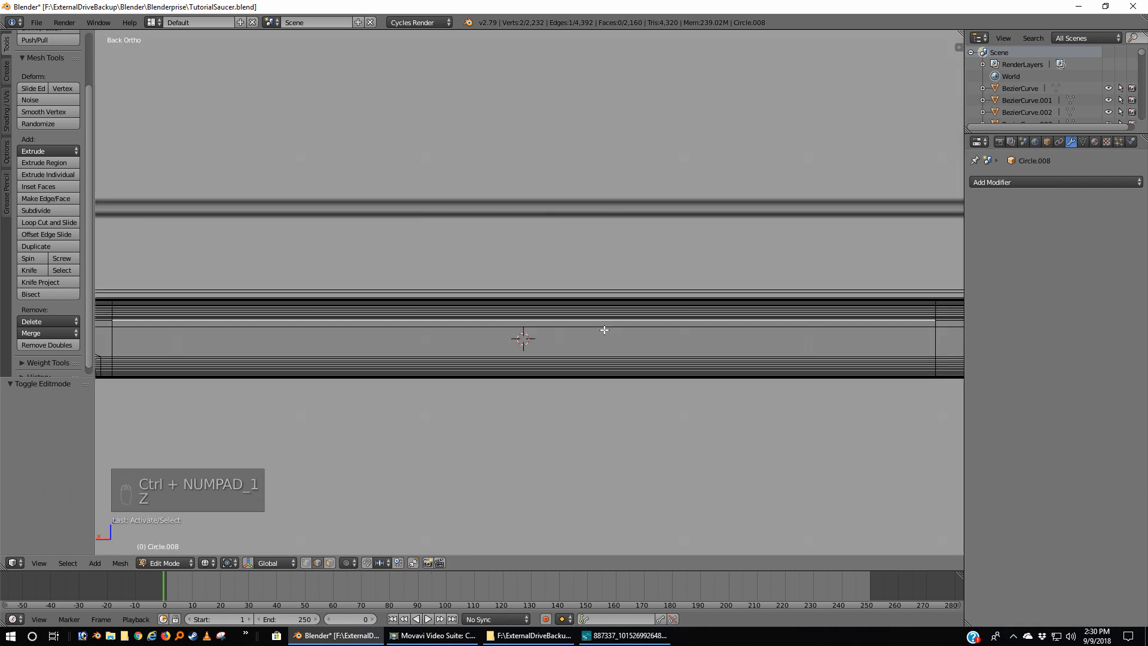
pyautogui.scroll(4, 605, 322)
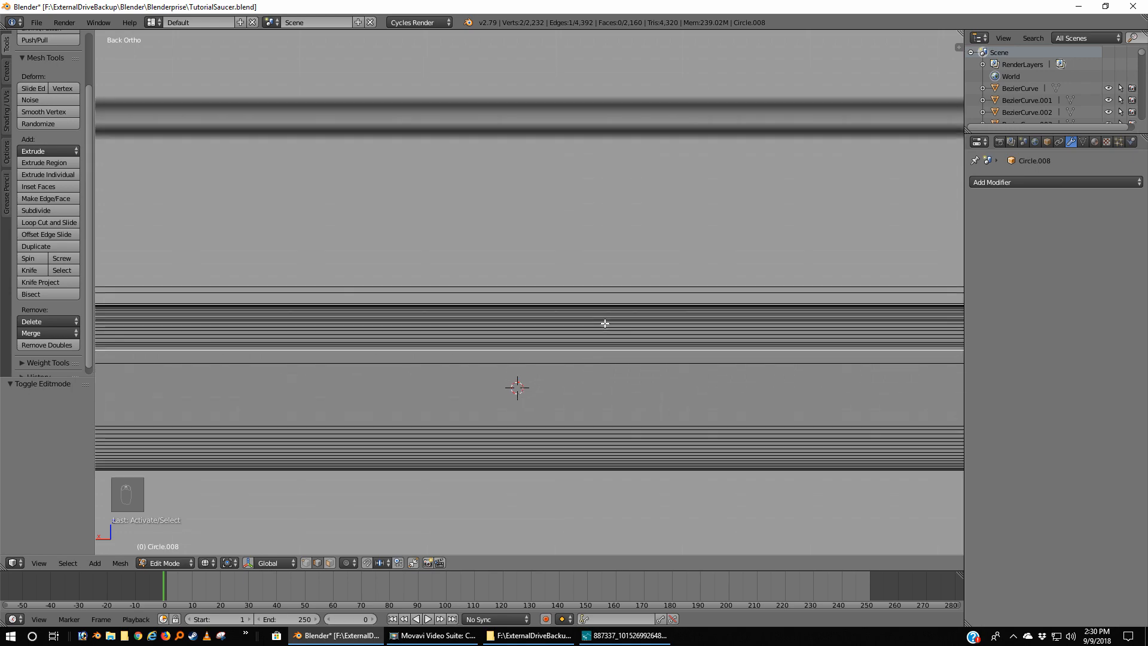
pyautogui.keyDown('shift'); pyautogui.rightClick(596, 351); pyautogui.keyUp('shift')
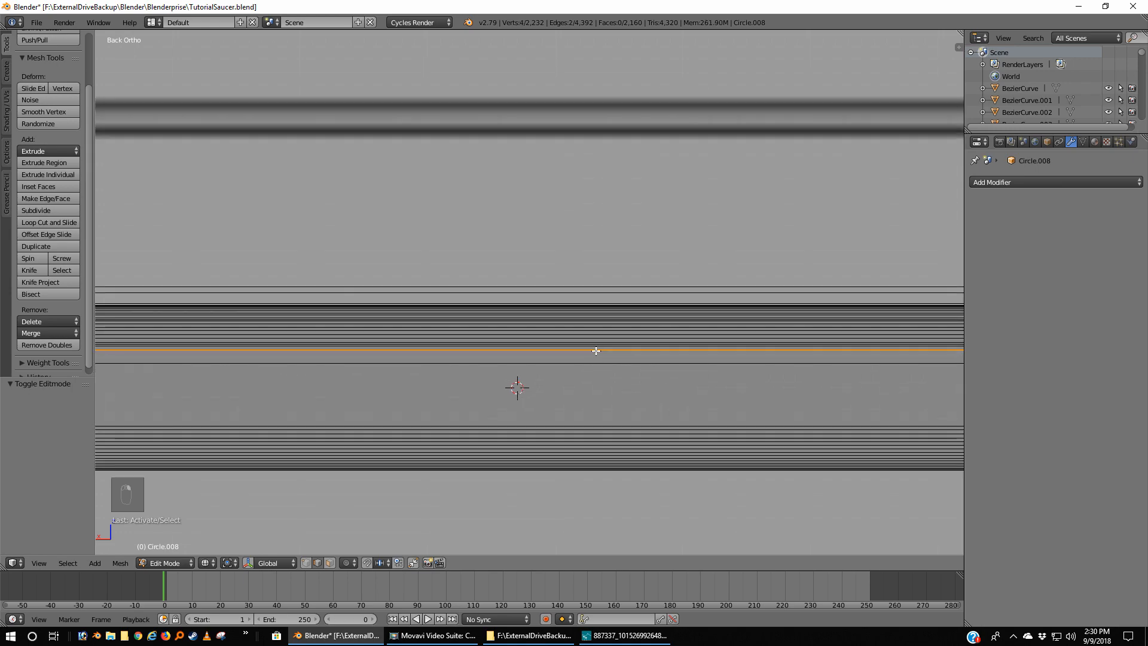
# Snap the 3D cursor to the two selected edges, then deselect them and return the housing to Object Mode
pyautogui.moveTo(586, 358); pyautogui.dragTo(764, 370, button='middle')
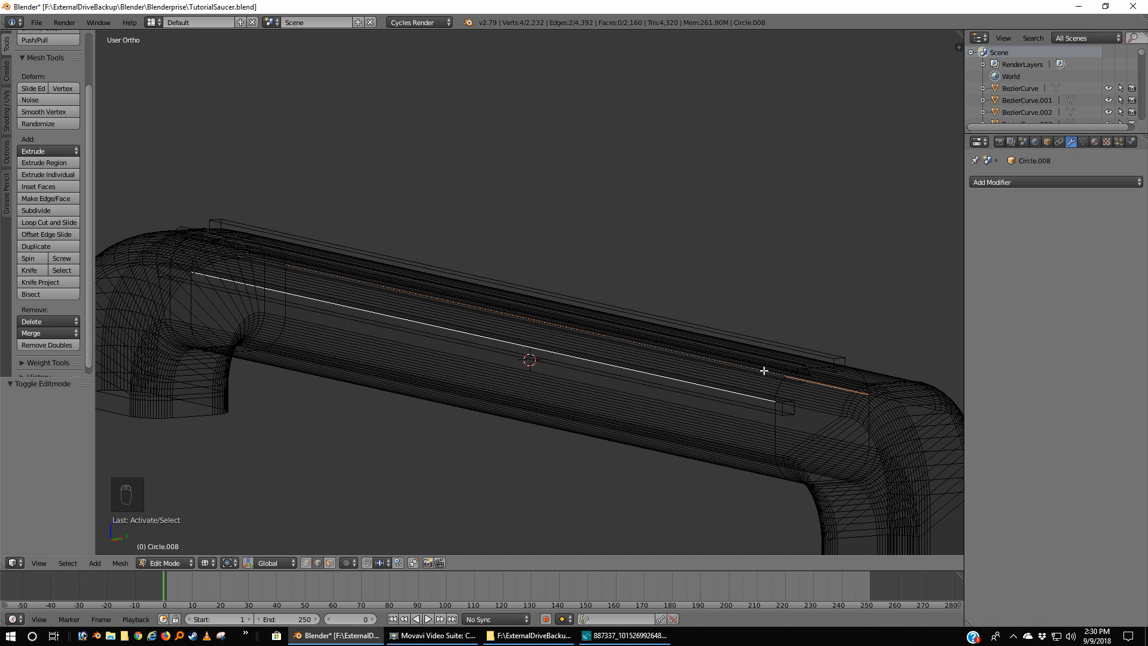
pyautogui.hotkey('shift', 's')
pyautogui.click(763, 371)
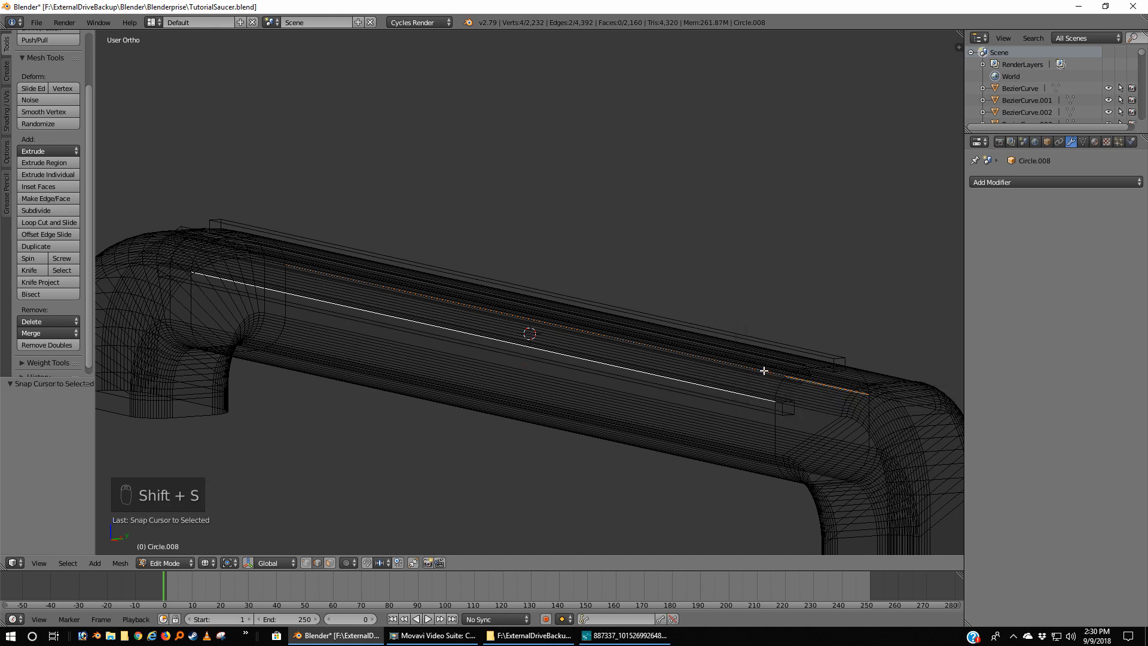
pyautogui.press('KP_3')
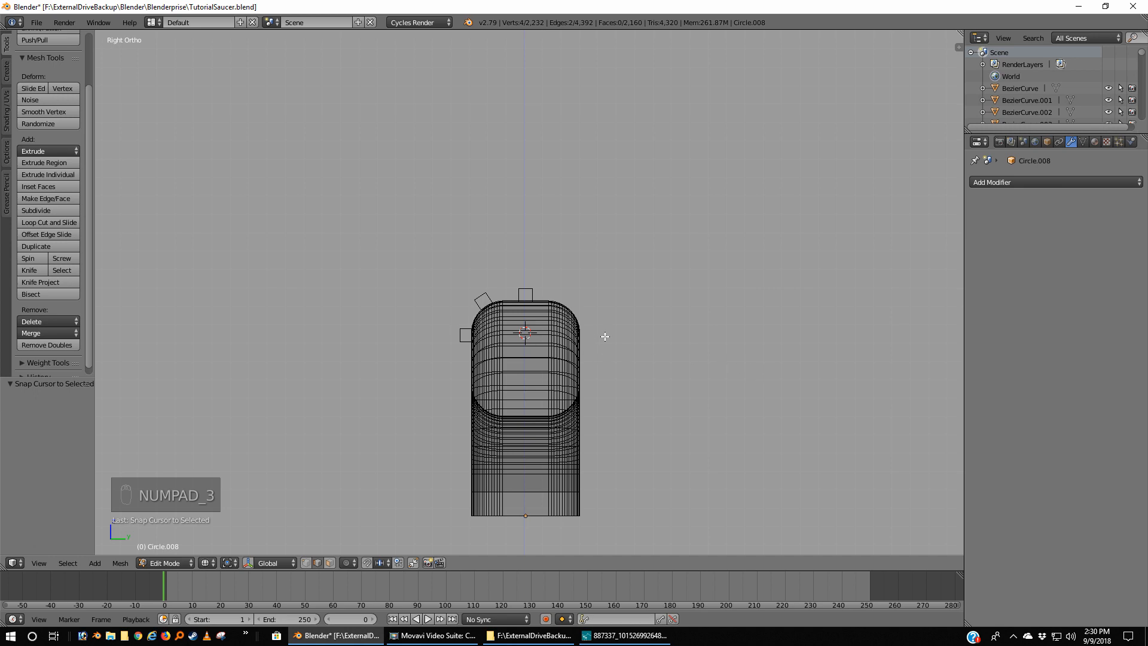
pyautogui.press('a')
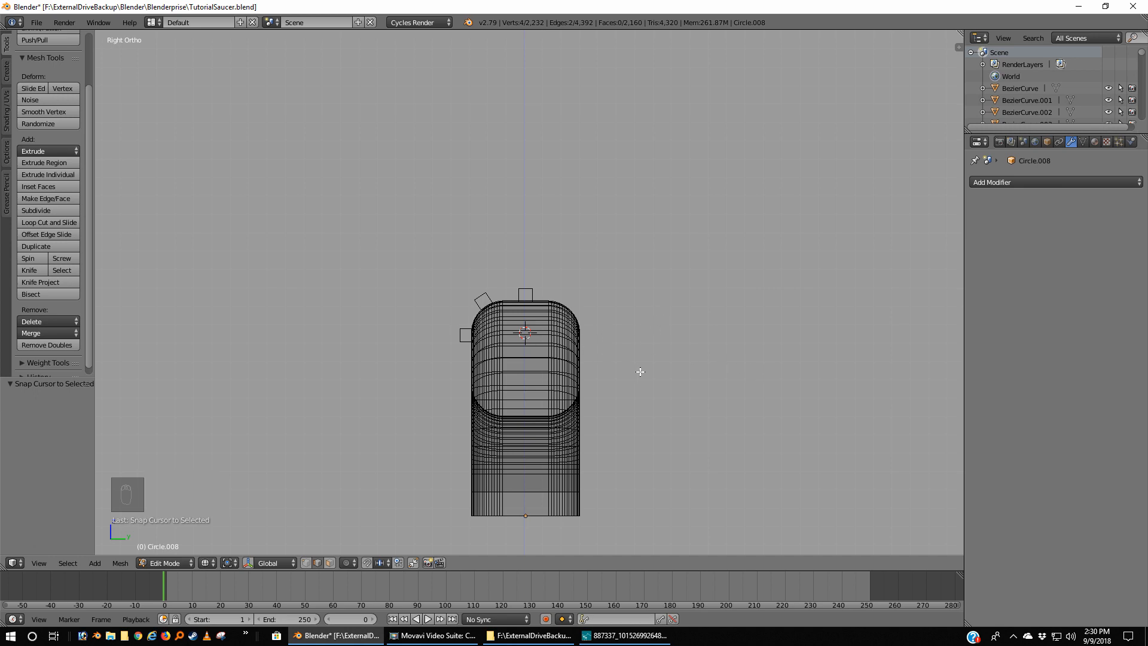
pyautogui.press('Tab')
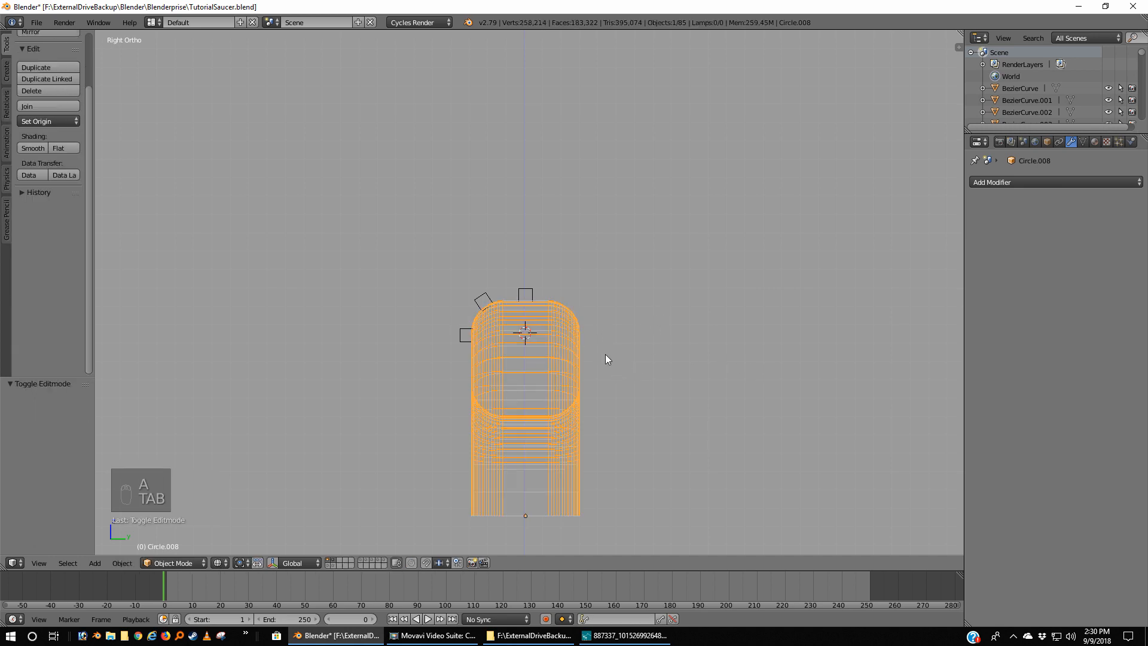
# Join the side rail and the corner rail into one object
pyautogui.rightClick(462, 336)
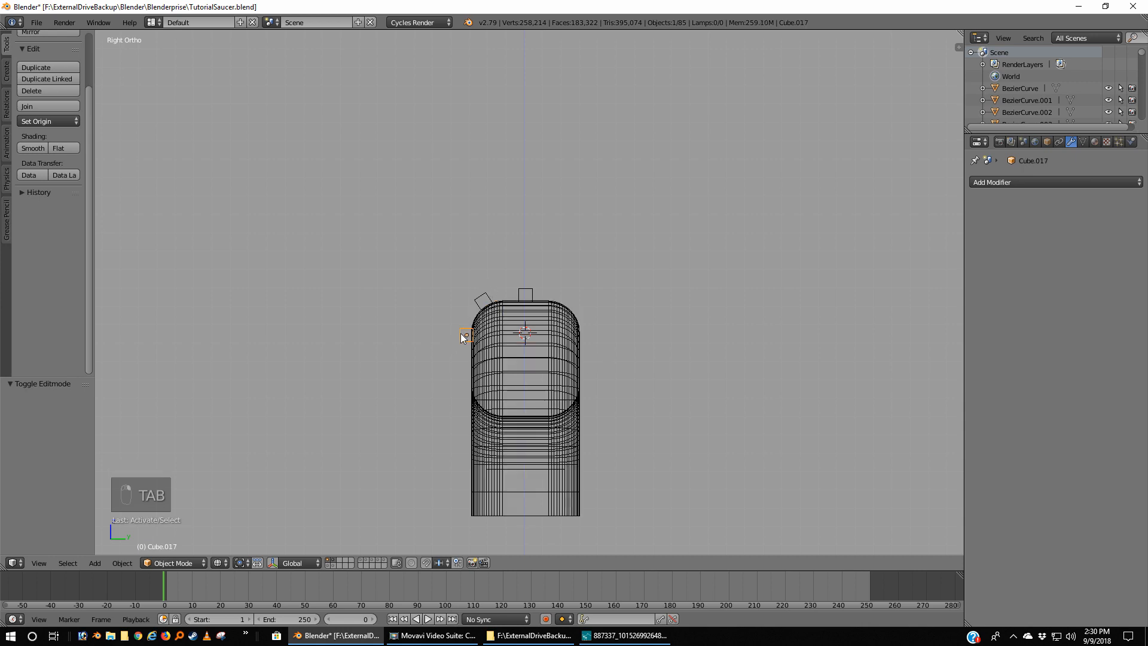
pyautogui.keyDown('shift'); pyautogui.rightClick(483, 300); pyautogui.keyUp('shift')
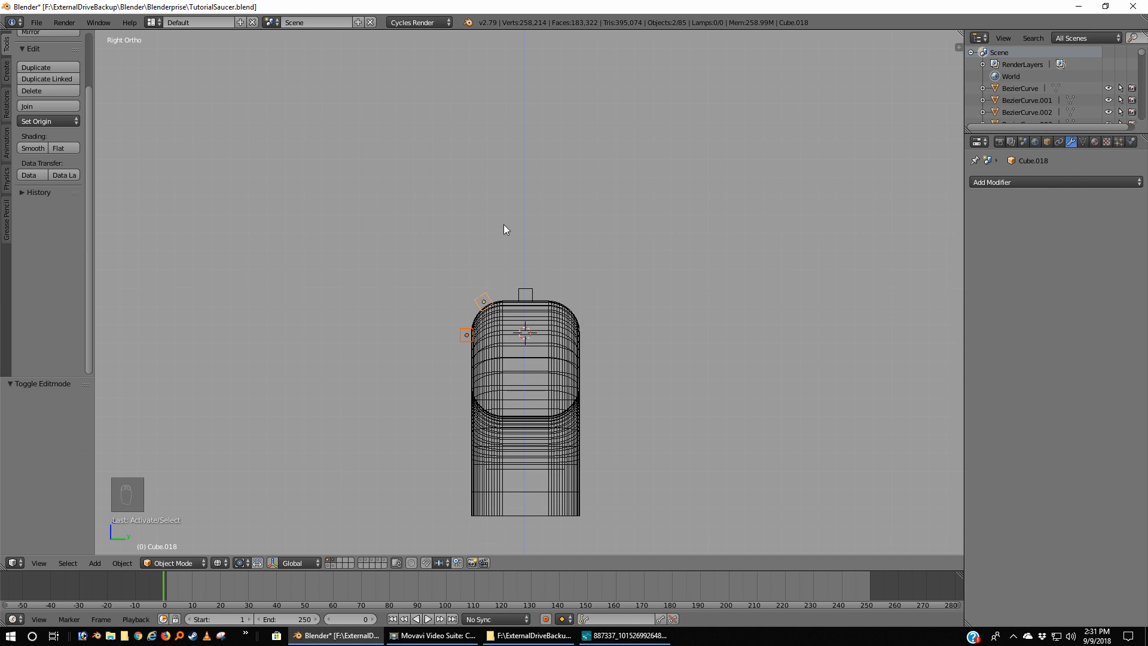
pyautogui.hotkey('ctrl', 'j')
# Set the joined rails' origin to their geometry and the pivot point to 3D Cursor
pyautogui.hotkey('ctrl', 'shift', 'alt', 'c')
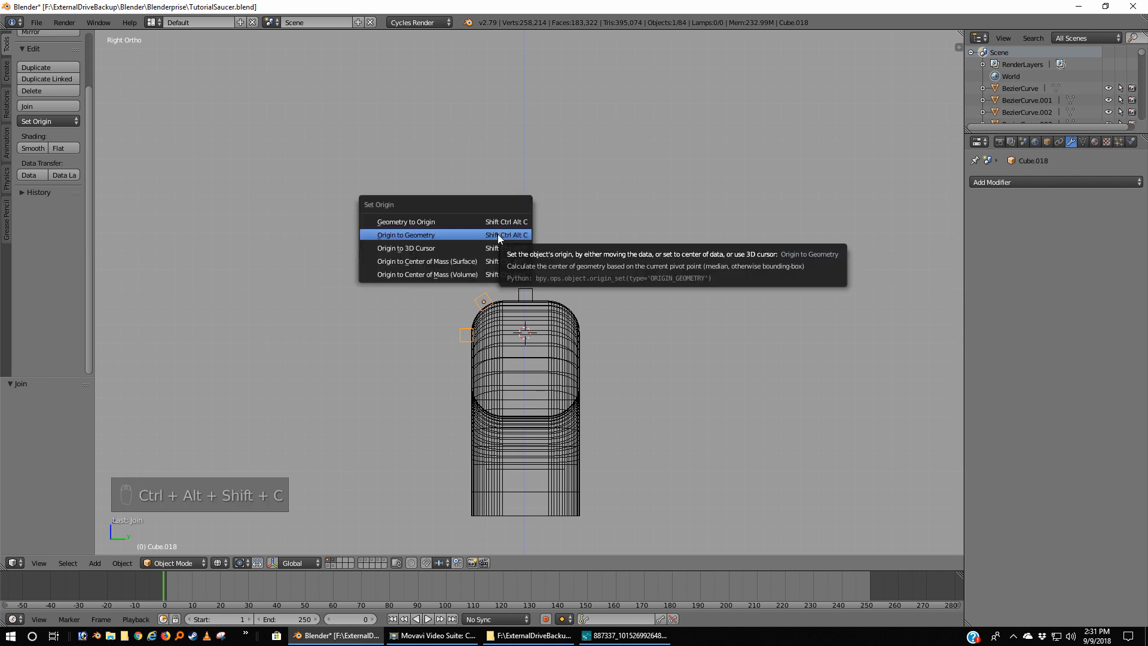
pyautogui.click(440, 235)
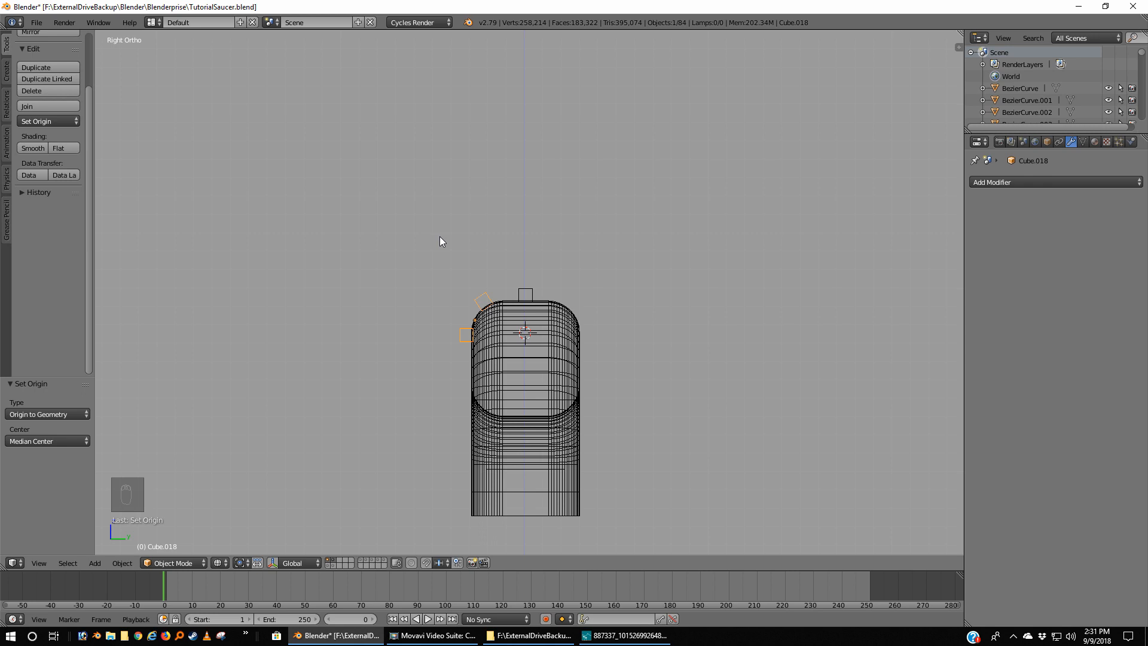
pyautogui.click(240, 563)
pyautogui.click(248, 533)
# Try a Mirror modifier on the joined rails and remove it
pyautogui.click(1030, 182)
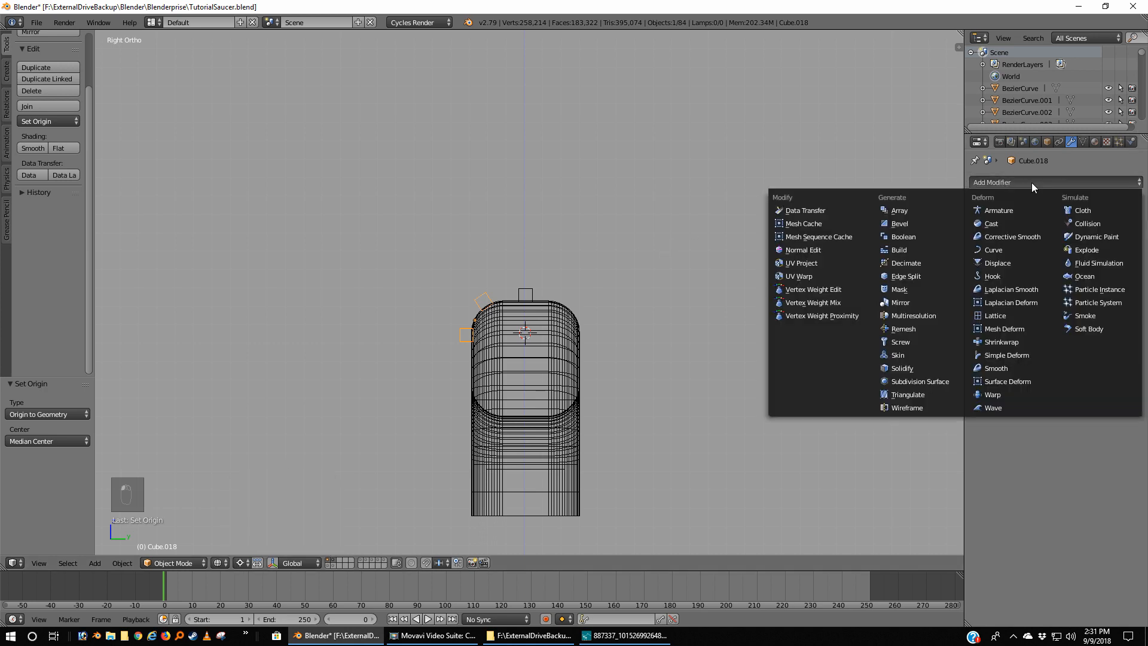
pyautogui.click(923, 302)
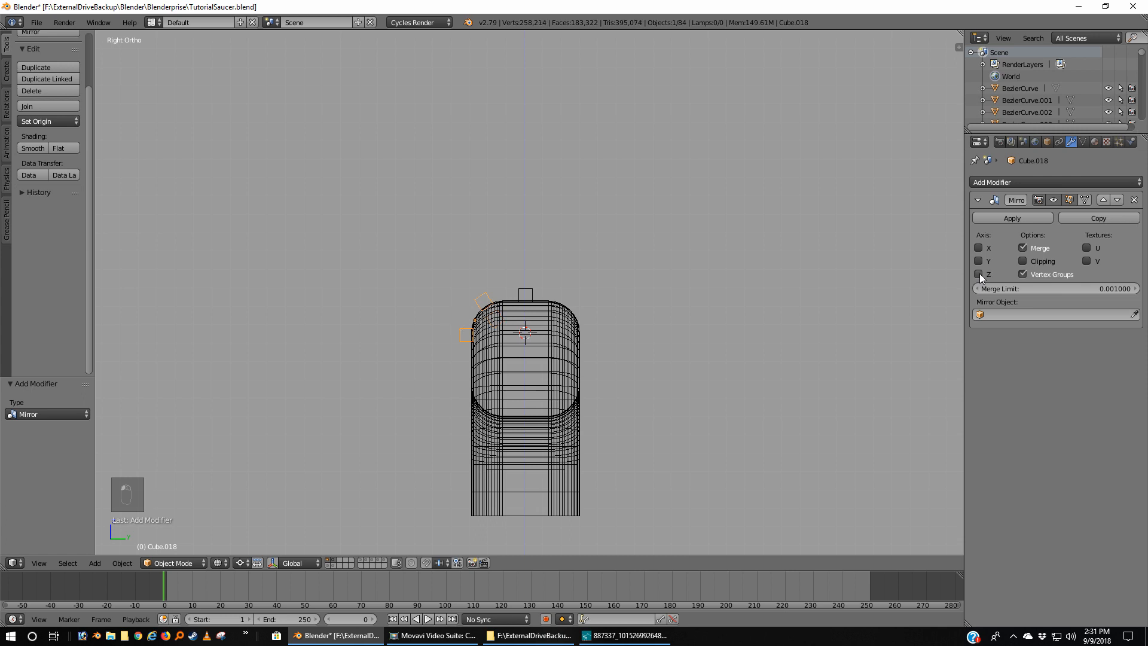
pyautogui.click(1133, 200)
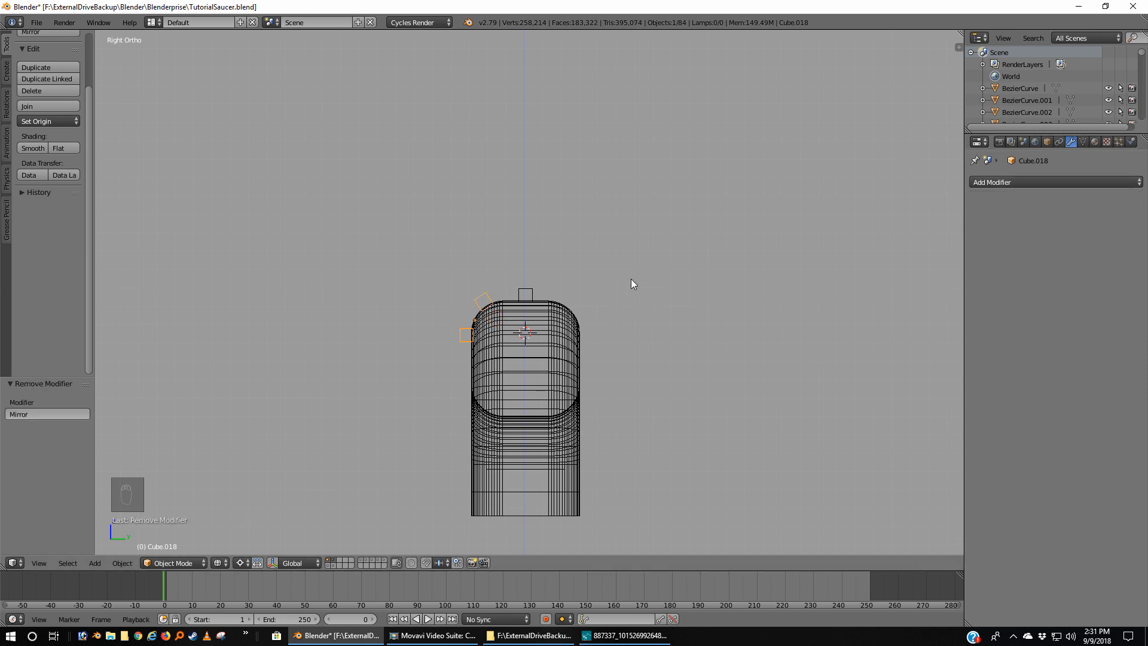
# Try clearing the joined rails' scale and undo it
pyautogui.hotkey('ctrl', 's')
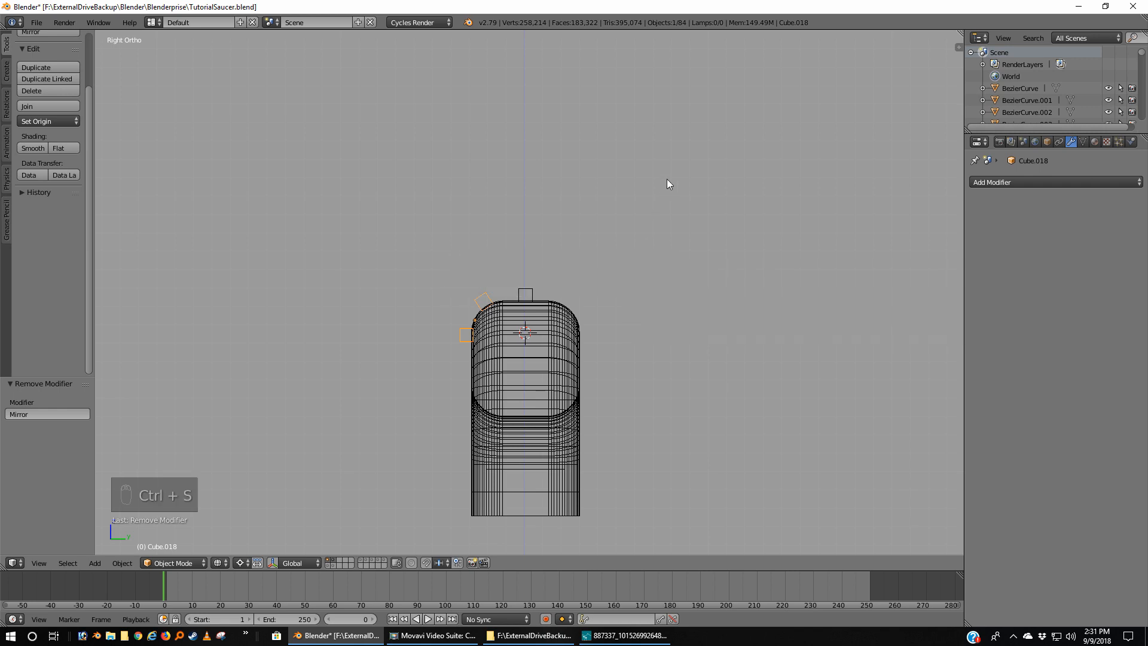
pyautogui.hotkey('shift', 's')
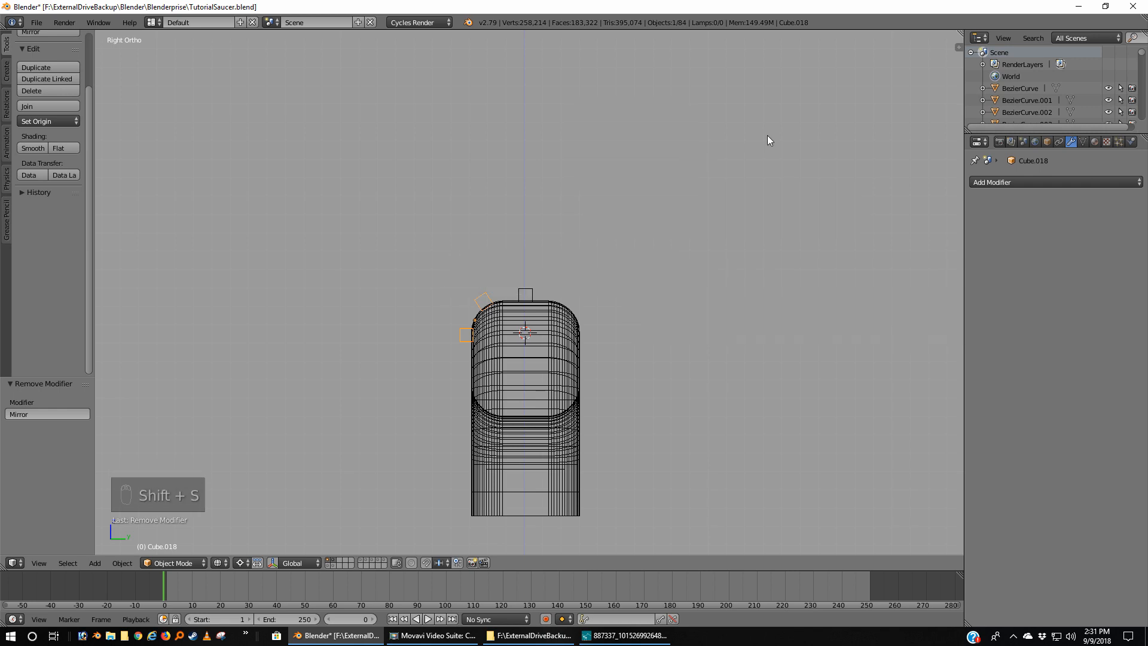
pyautogui.hotkey('alt', 's')
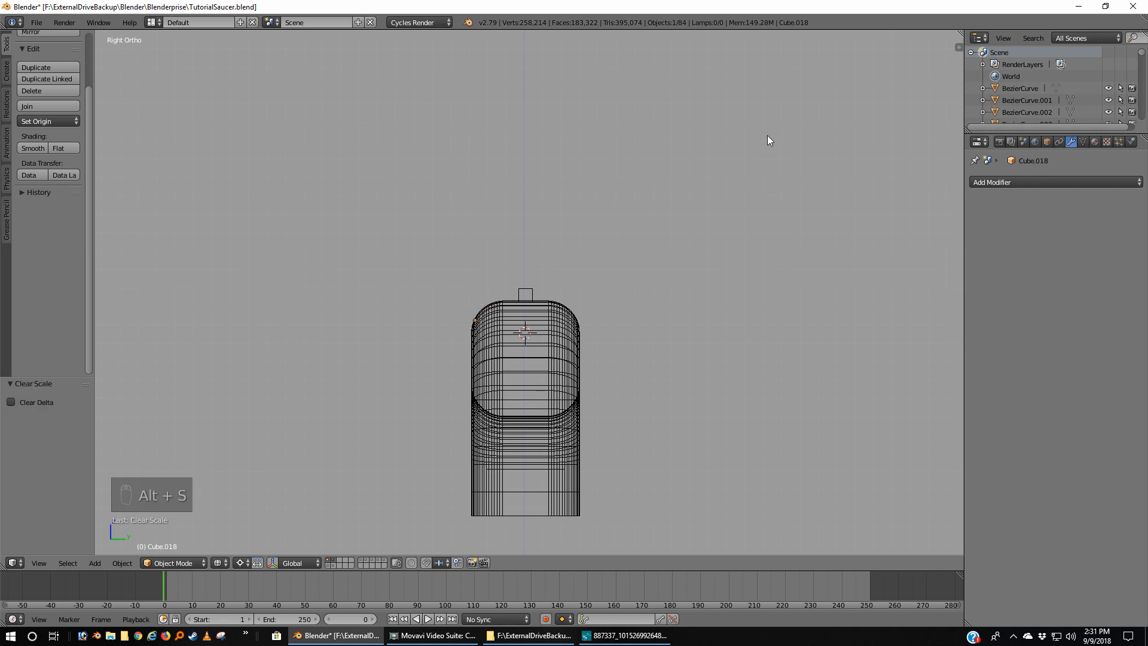
pyautogui.hotkey('alt', 's')
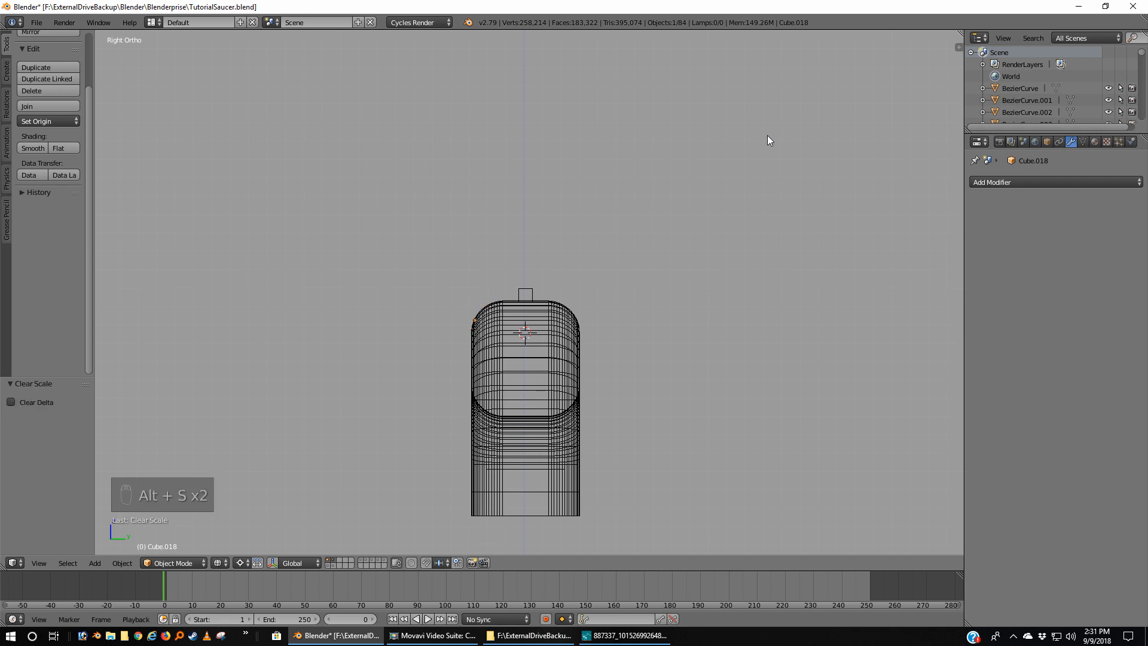
pyautogui.hotkey('ctrl', 'z')
pyautogui.hotkey('ctrl', 'z')
pyautogui.hotkey('ctrl', 'z')
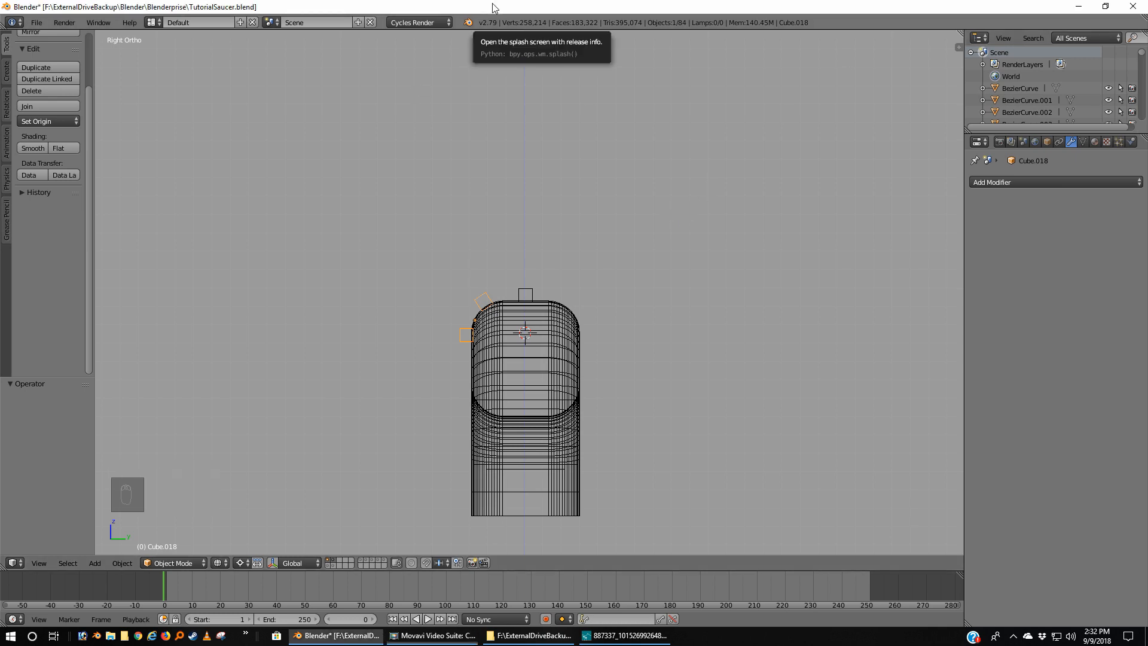
# Open the options for applying the joined rails' transforms
pyautogui.hotkey('ctrl', 'a')
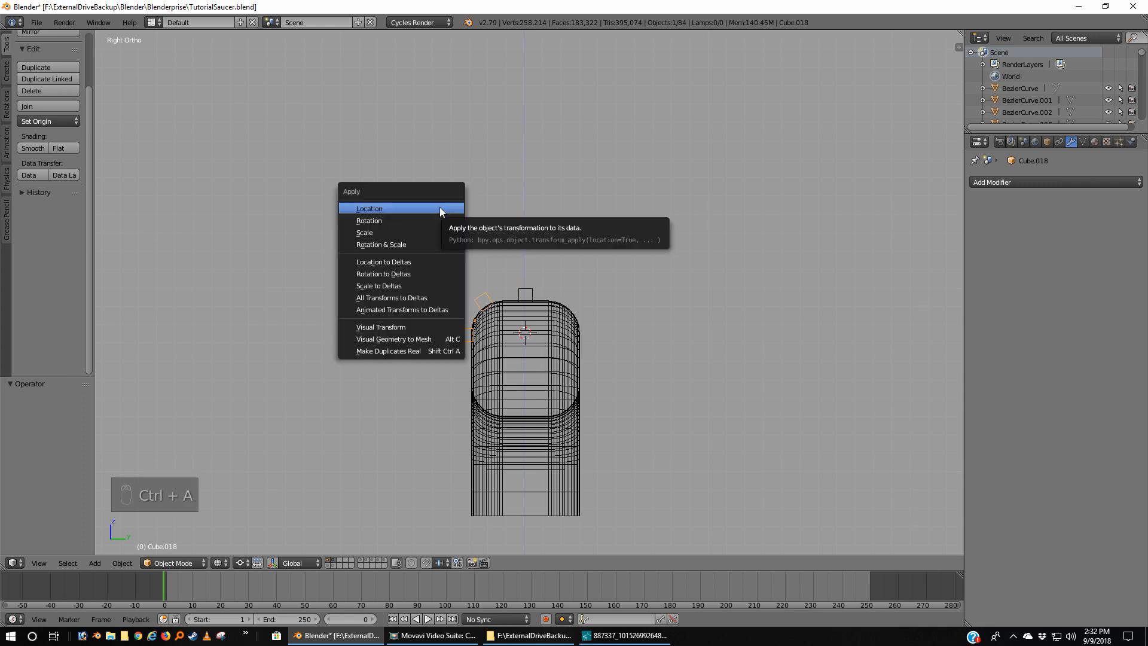
# Apply the location, rotation and scale of the two selected side strips to their object data
pyautogui.click(439, 209)
pyautogui.hotkey('ctrl', 'a')
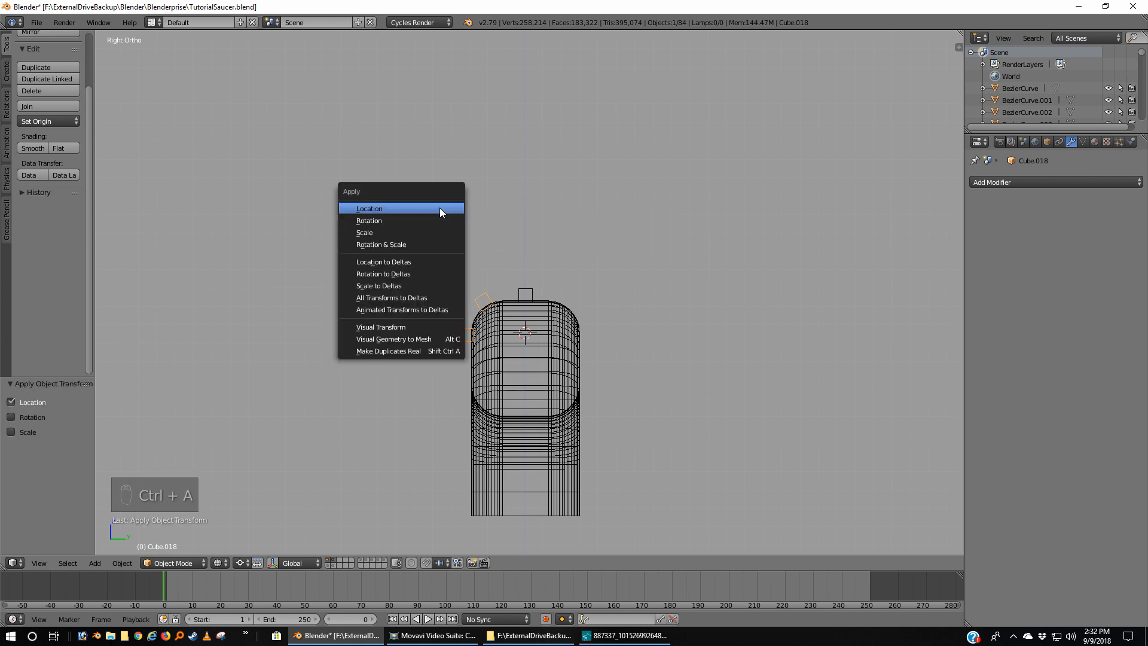
pyautogui.click(419, 222)
pyautogui.hotkey('ctrl', 'a')
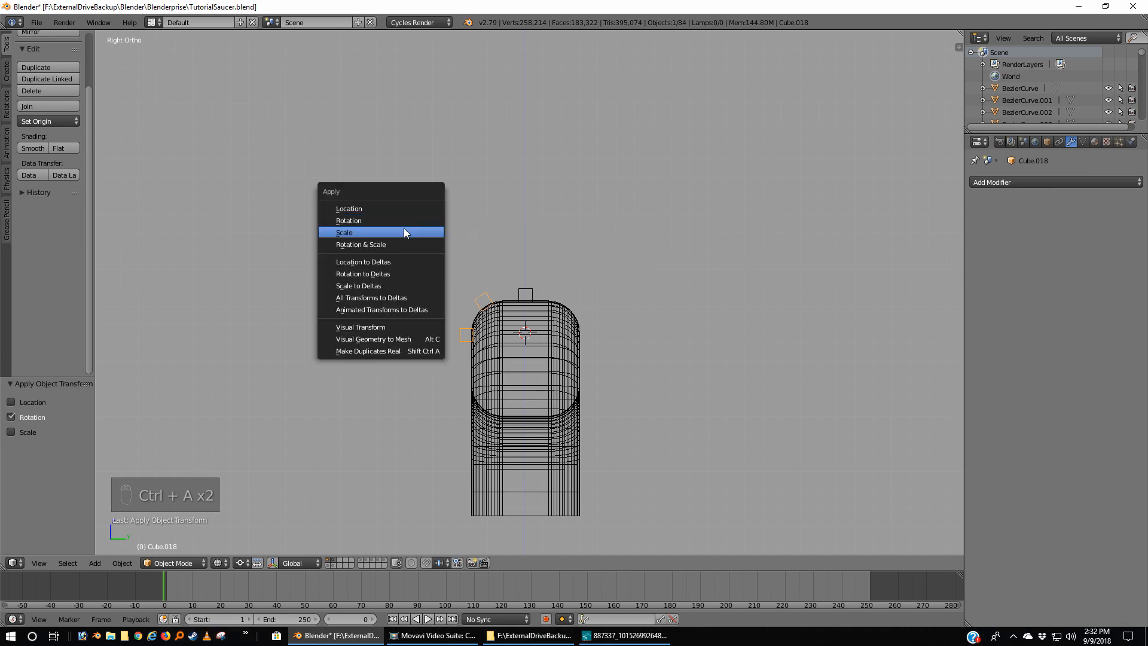
pyautogui.click(404, 231)
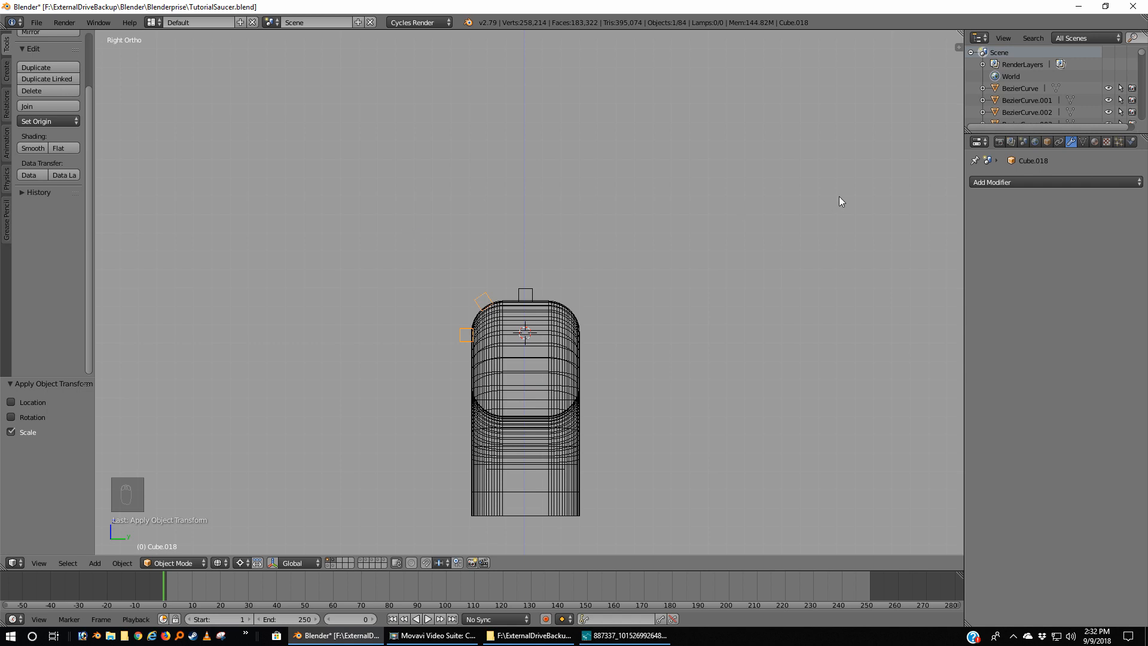
# Add a Mirror modifier to the side strips, mirroring across the Y axis only
pyautogui.click(1065, 183)
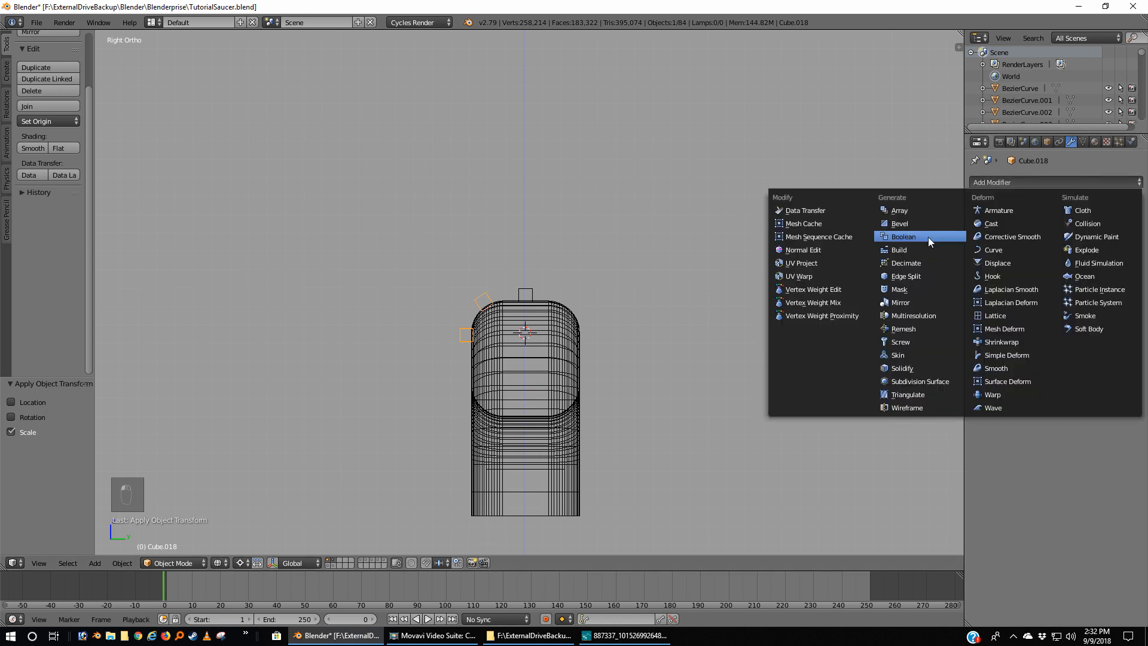
pyautogui.click(906, 301)
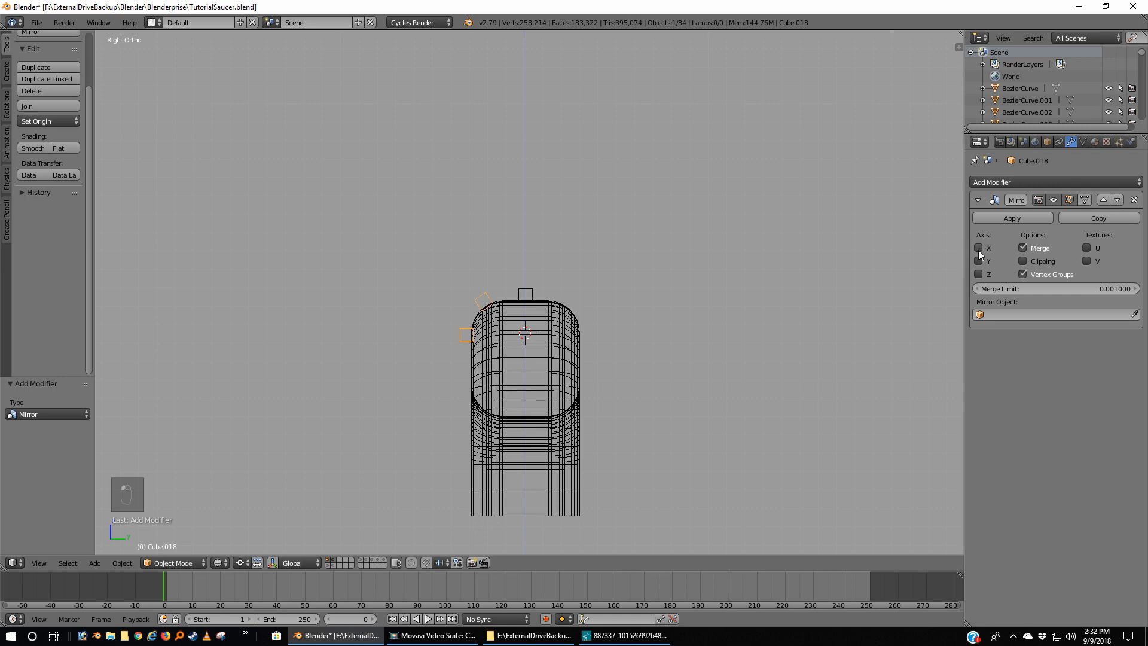
pyautogui.moveTo(826, 330)
pyautogui.mouseDown(button='middle')
pyautogui.moveTo(797, 344)
pyautogui.moveTo(832, 372)
pyautogui.moveTo(752, 314)
pyautogui.moveTo(834, 327)
pyautogui.moveTo(835, 341)
pyautogui.mouseUp(button='middle')
pyautogui.press('z')
pyautogui.scroll(-4, 829, 363)
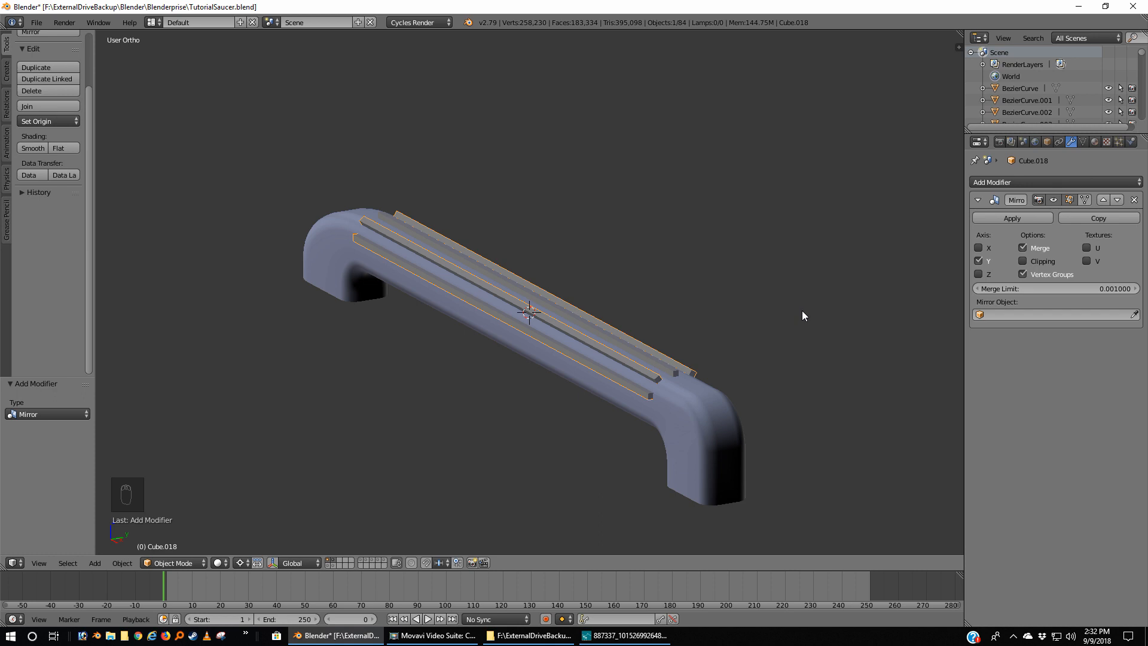
# Remove doubles from all vertices of the curved handle-shaped body's mesh
pyautogui.press('KP_1')
pyautogui.press('z')
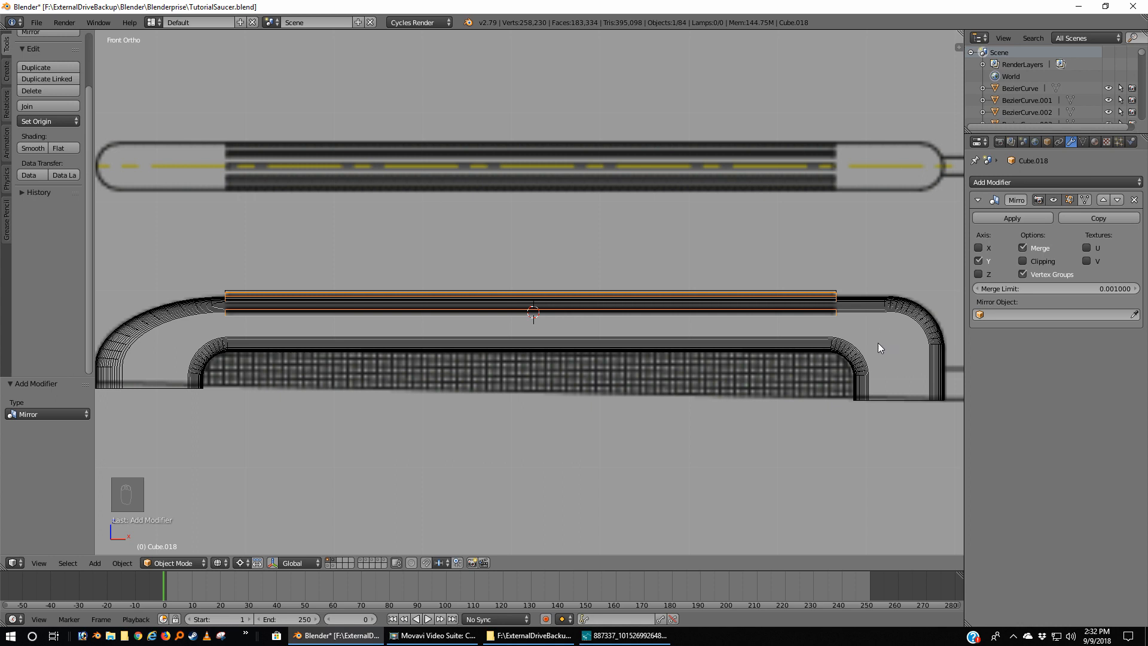
pyautogui.rightClick(880, 308)
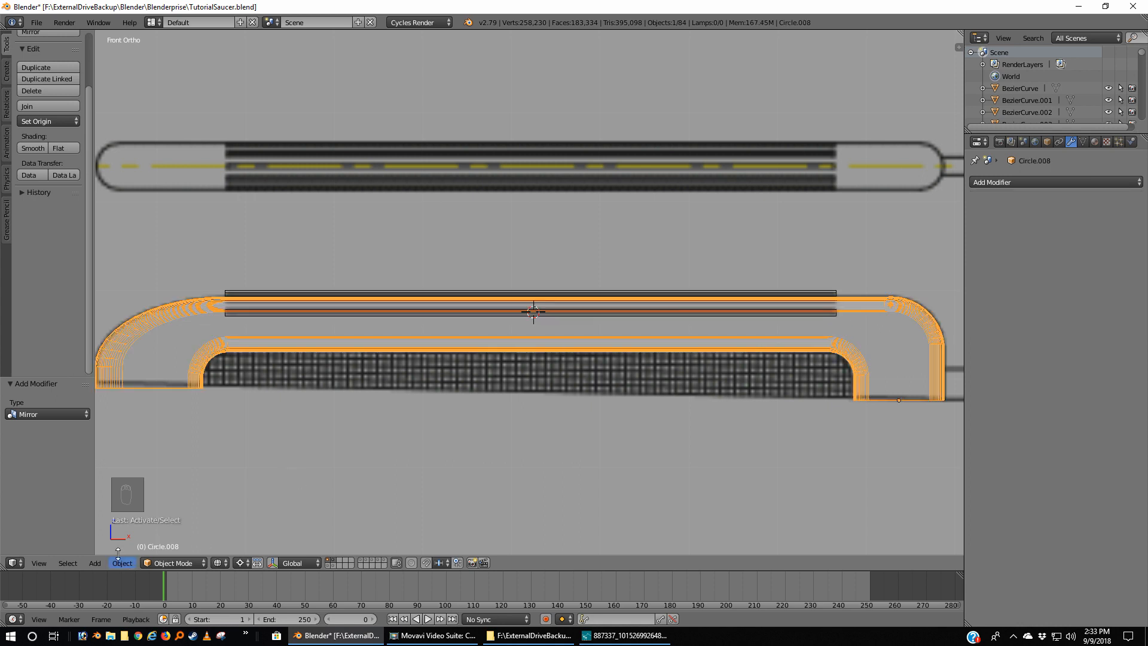
pyautogui.press('Tab')
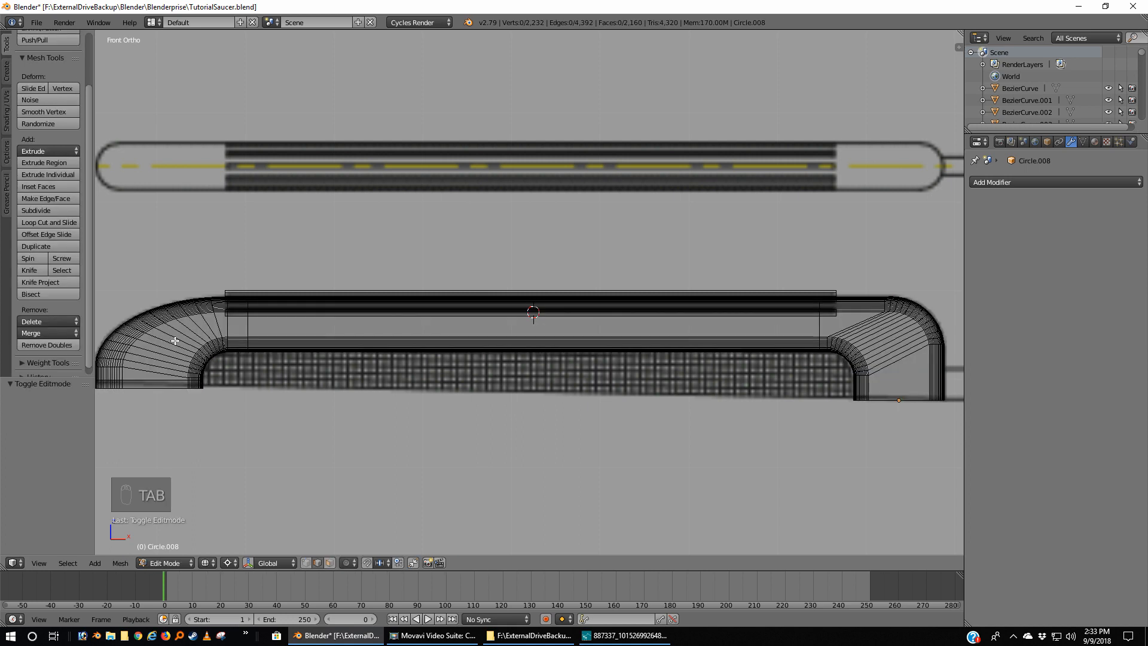
pyautogui.press('a')
pyautogui.press('a')
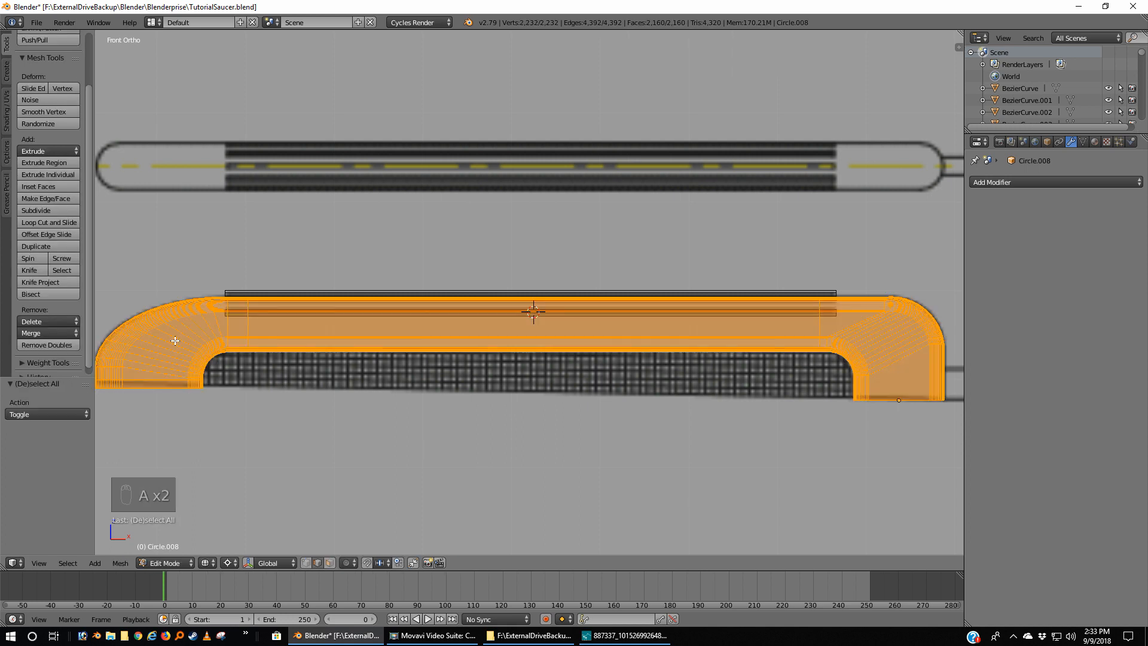
pyautogui.click(31, 347)
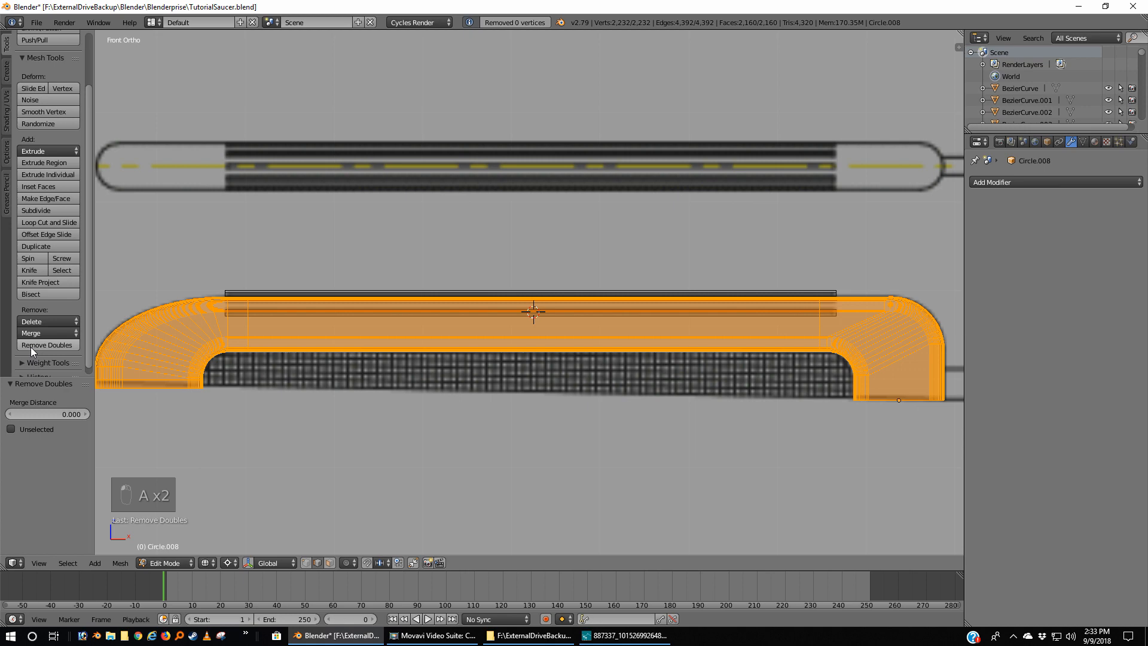
# Recalculate the handle body's normals to face outside and return to solid display in Object Mode
pyautogui.click(119, 562)
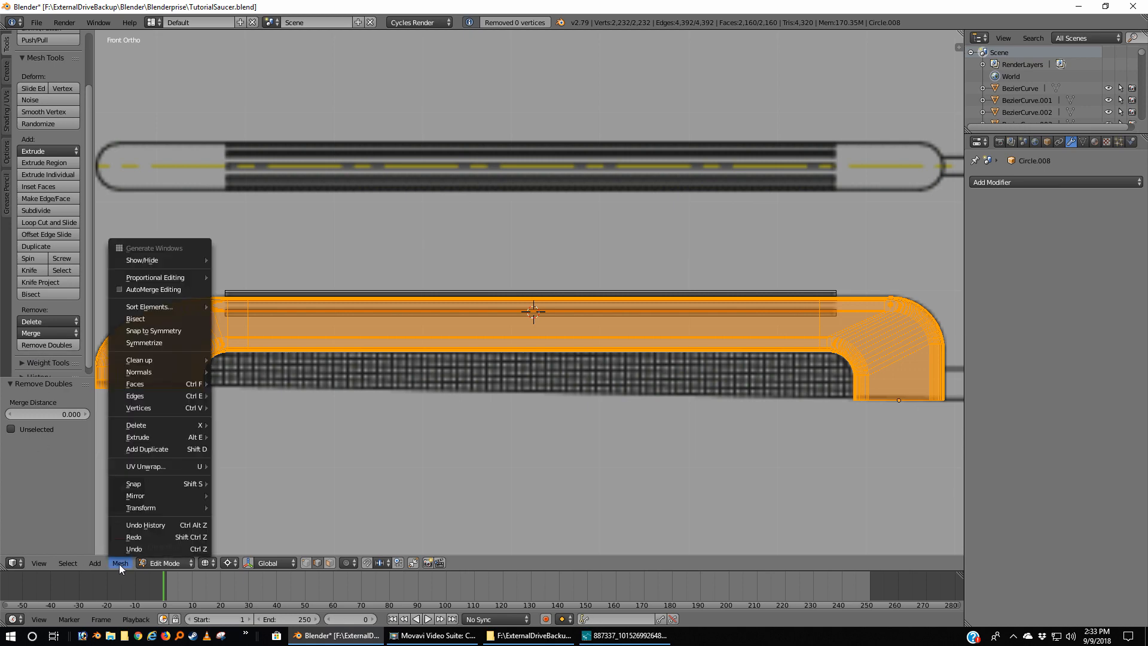
pyautogui.moveTo(148, 372)
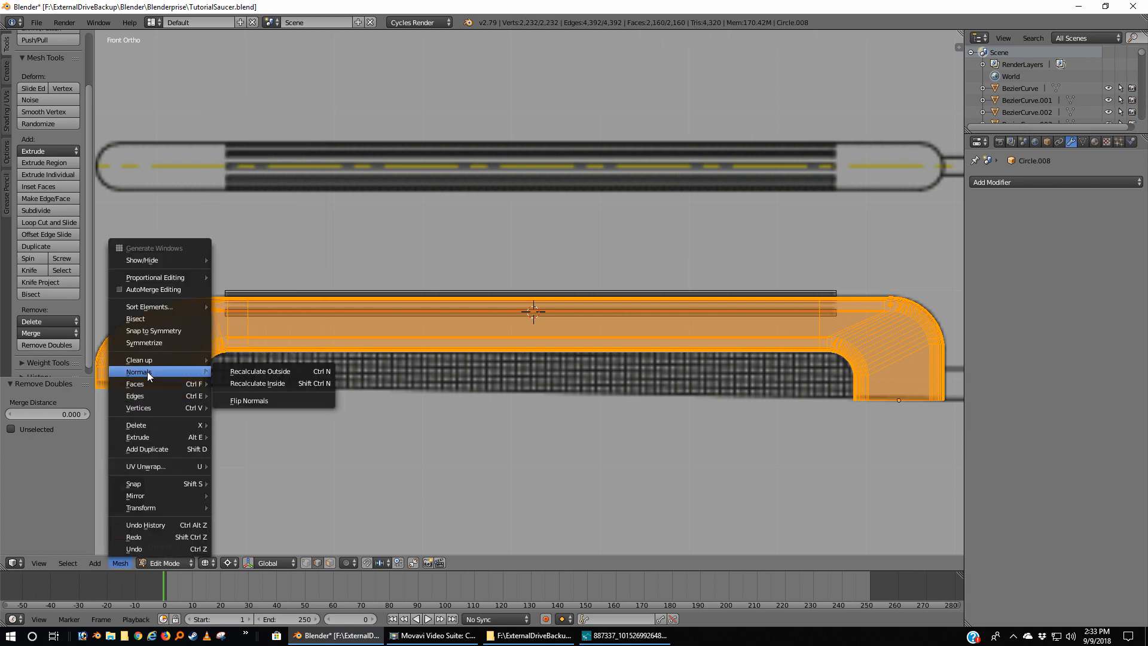
pyautogui.click(228, 371)
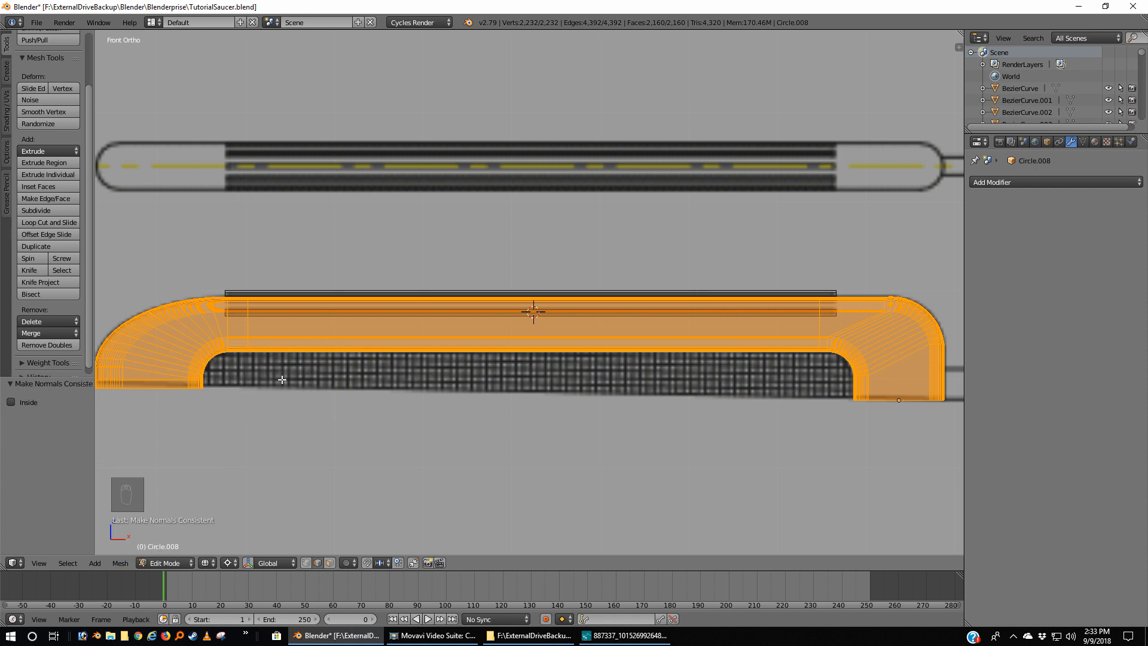
pyautogui.press('Tab')
pyautogui.press('z')
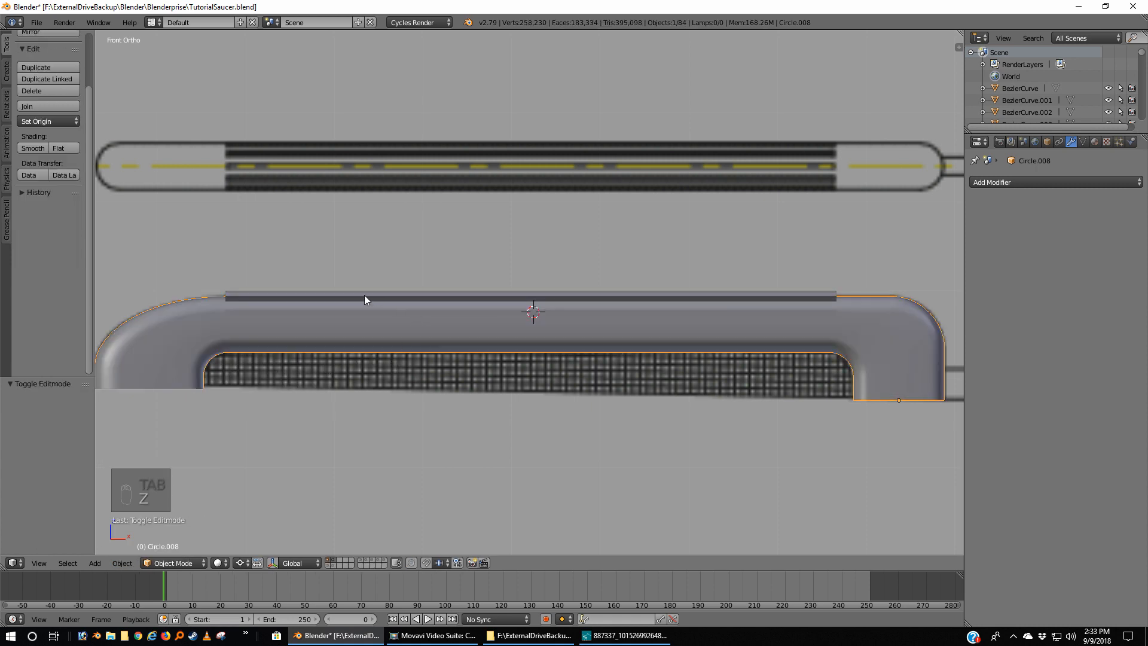
# Assign the existing HullGray material to the handle body
pyautogui.moveTo(428, 335); pyautogui.dragTo(350, 380, button='middle')
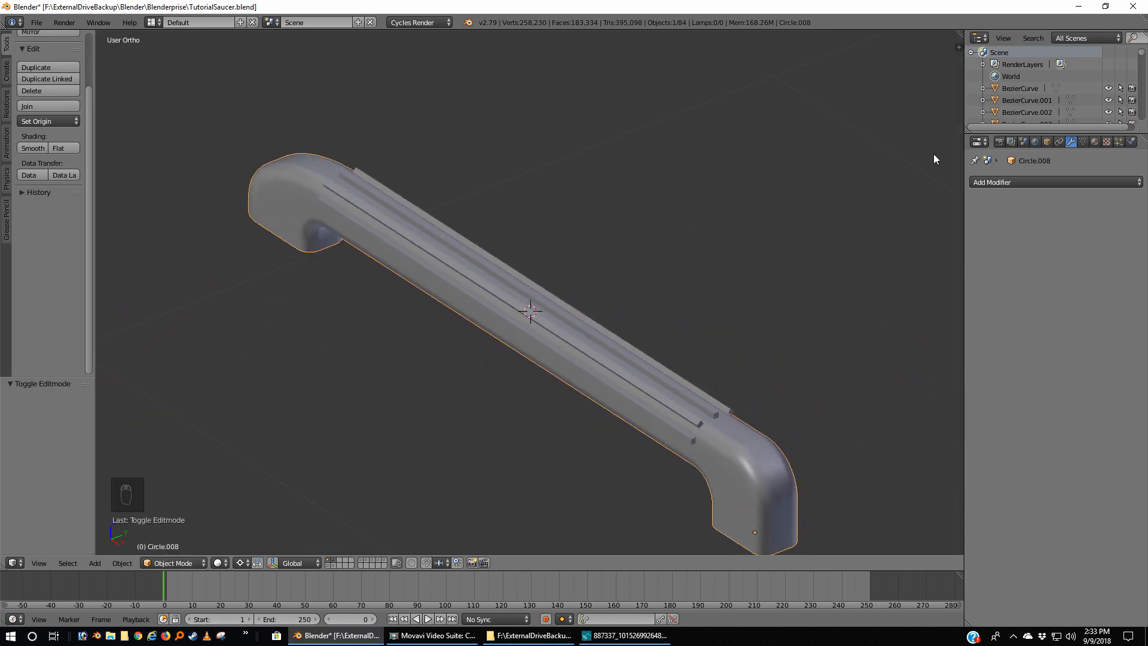
pyautogui.click(1095, 143)
pyautogui.click(975, 221)
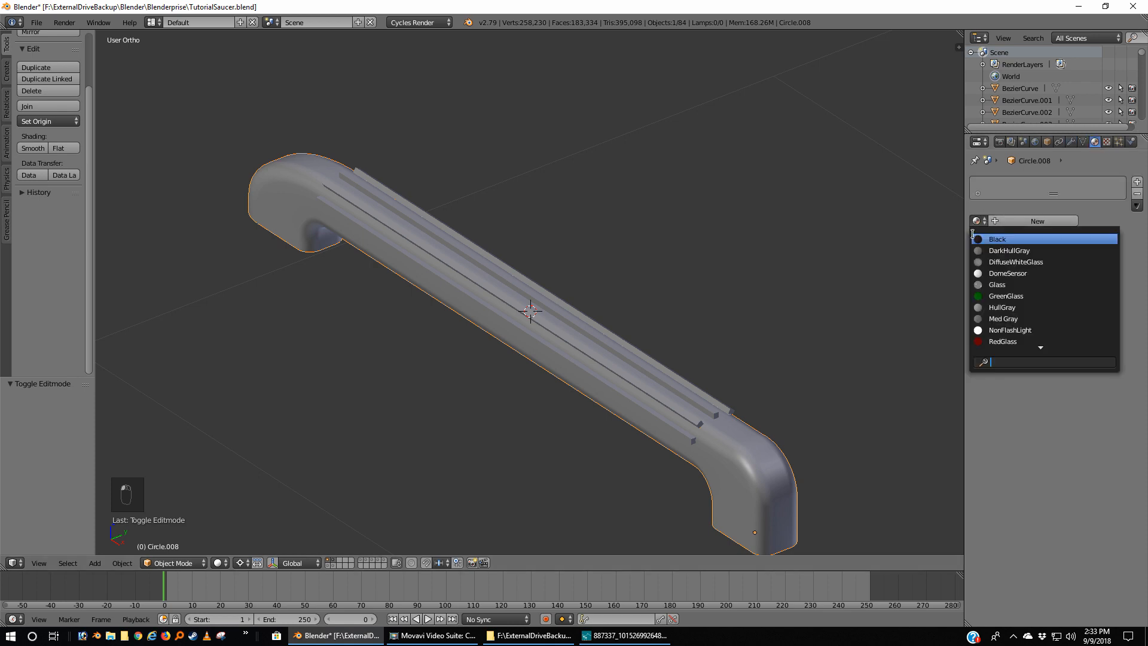
pyautogui.click(1009, 307)
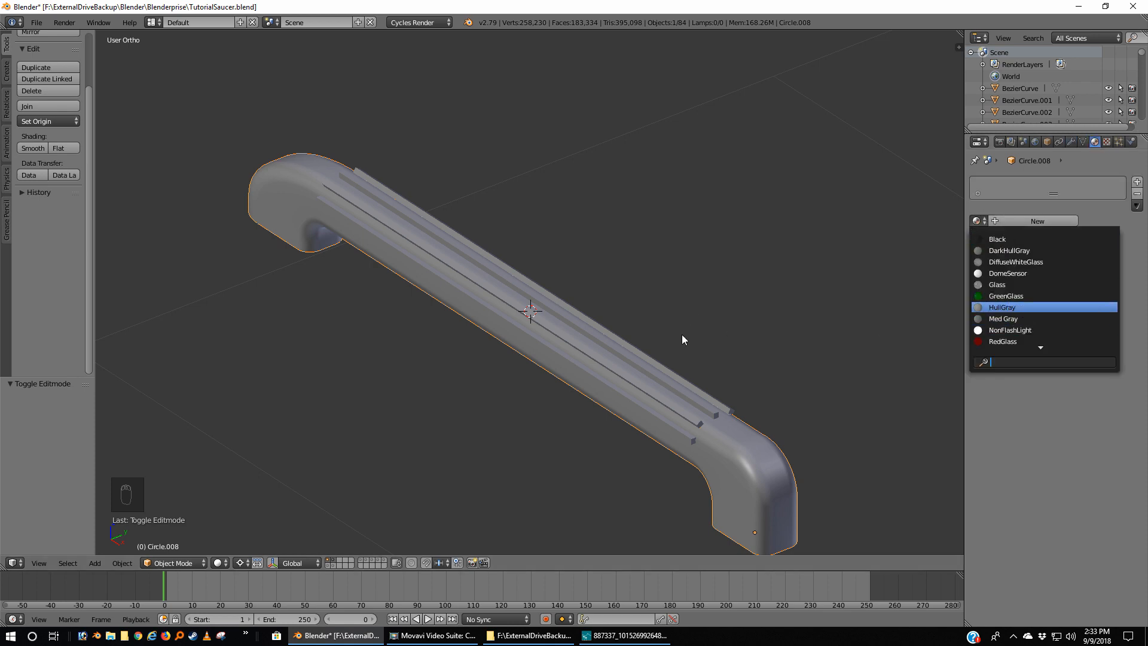
# Assign the HullGray material to the mirrored side strips and to the centre strip
pyautogui.rightClick(677, 438)
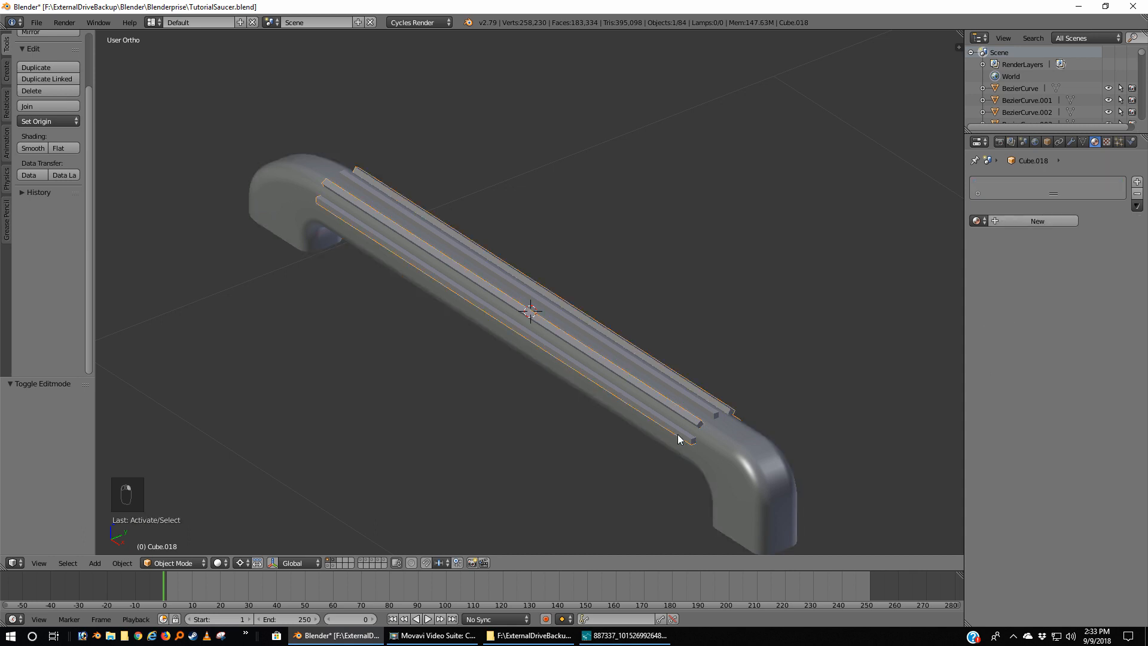
pyautogui.click(976, 220)
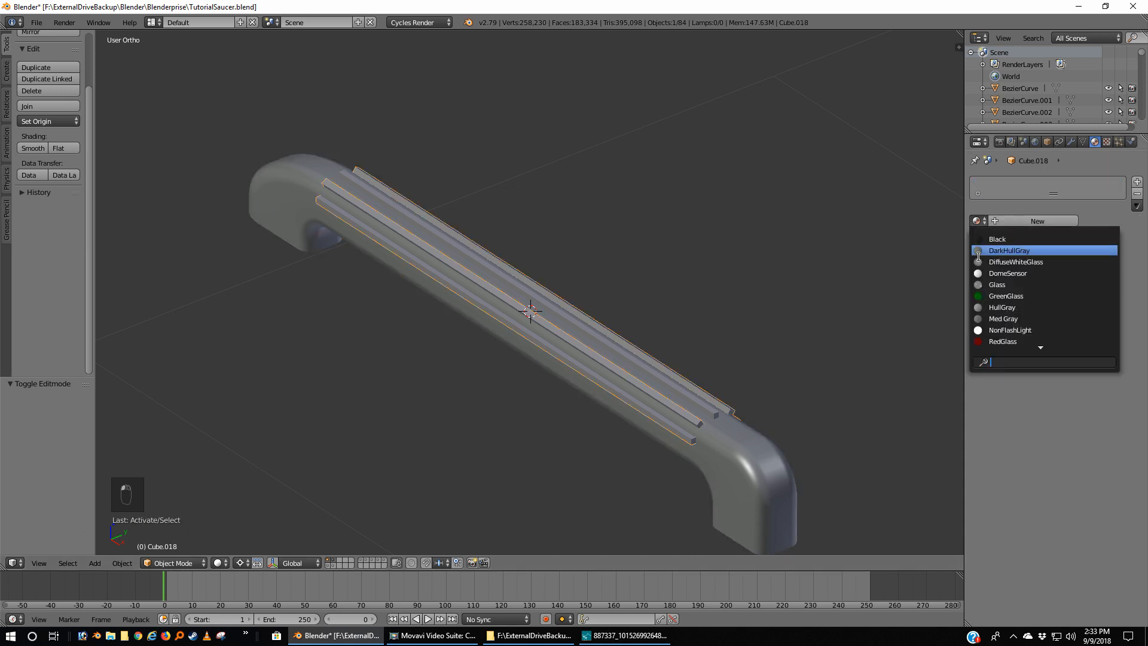
pyautogui.click(978, 307)
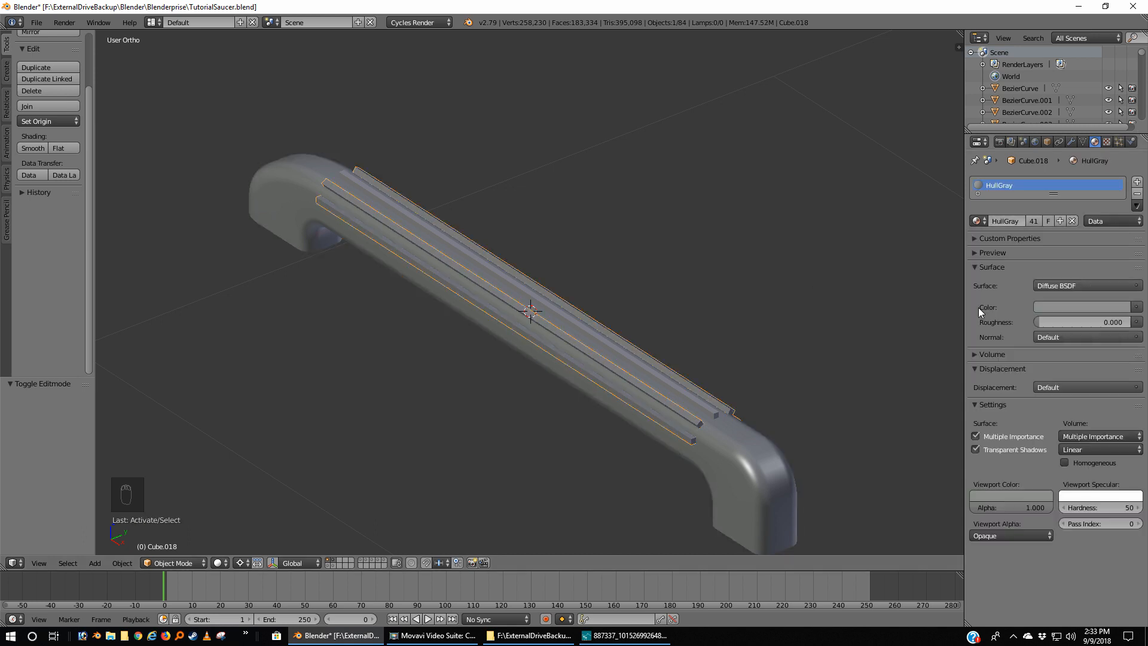
pyautogui.rightClick(713, 417)
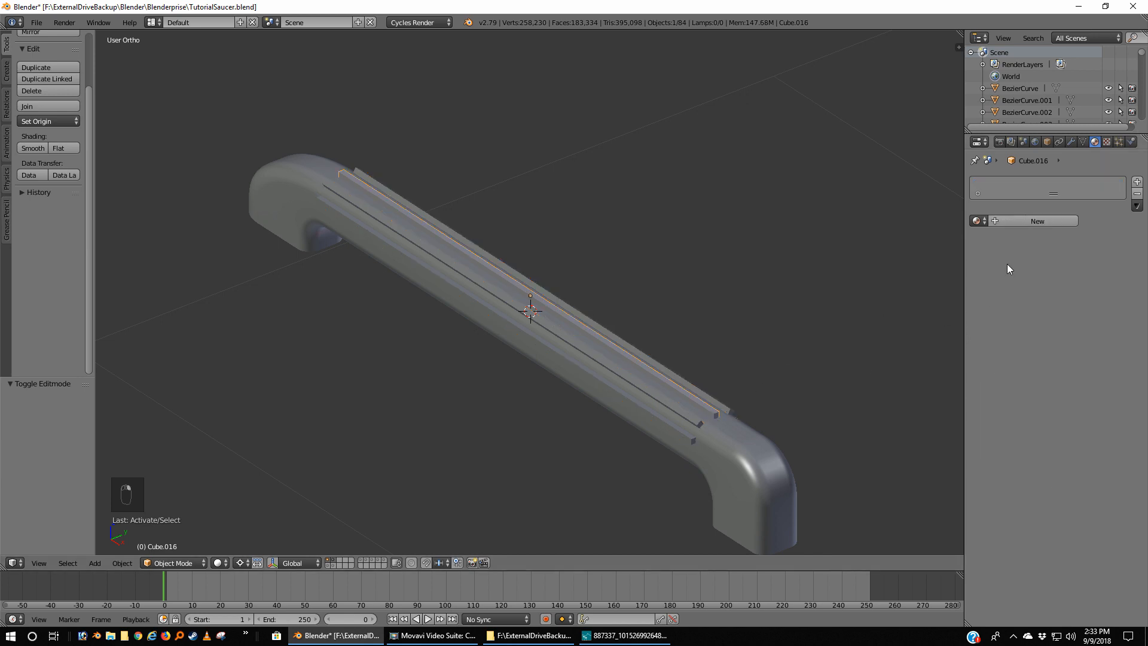
pyautogui.click(976, 220)
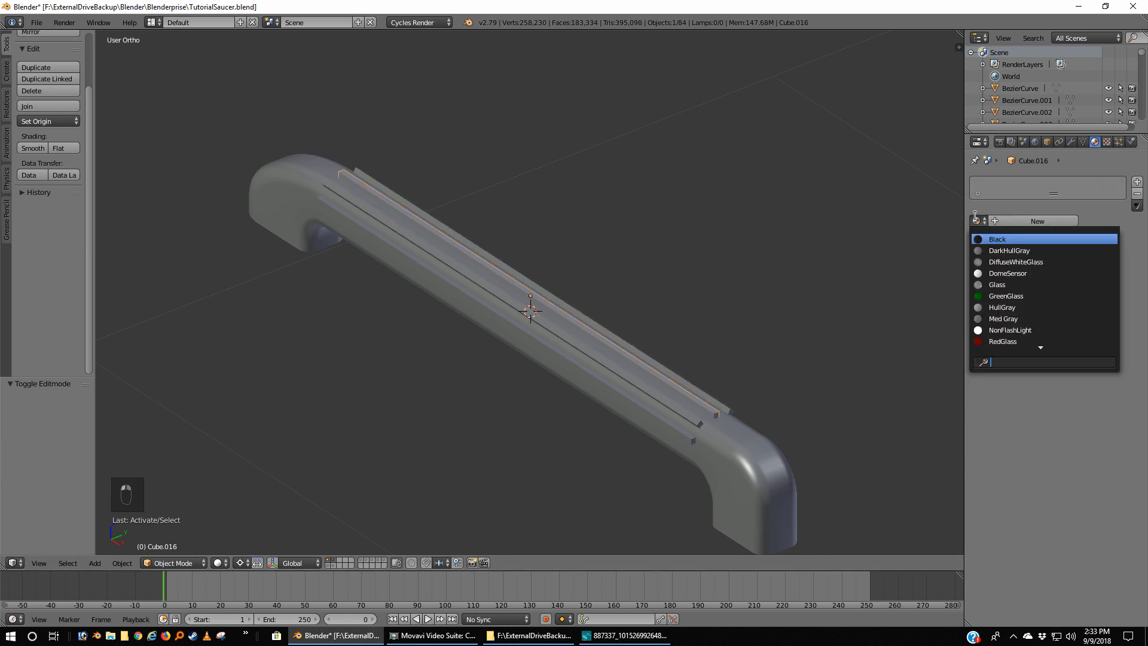
pyautogui.click(984, 307)
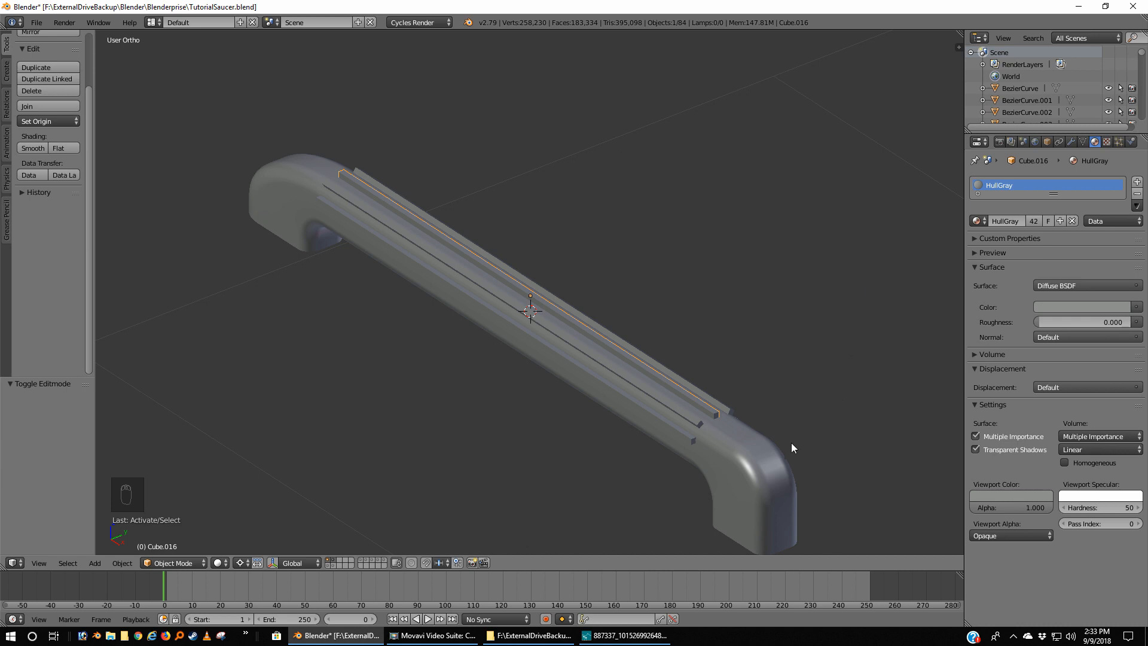
# Try to join the mirrored side strips into the centre strip, and undo the join
pyautogui.rightClick(733, 471)
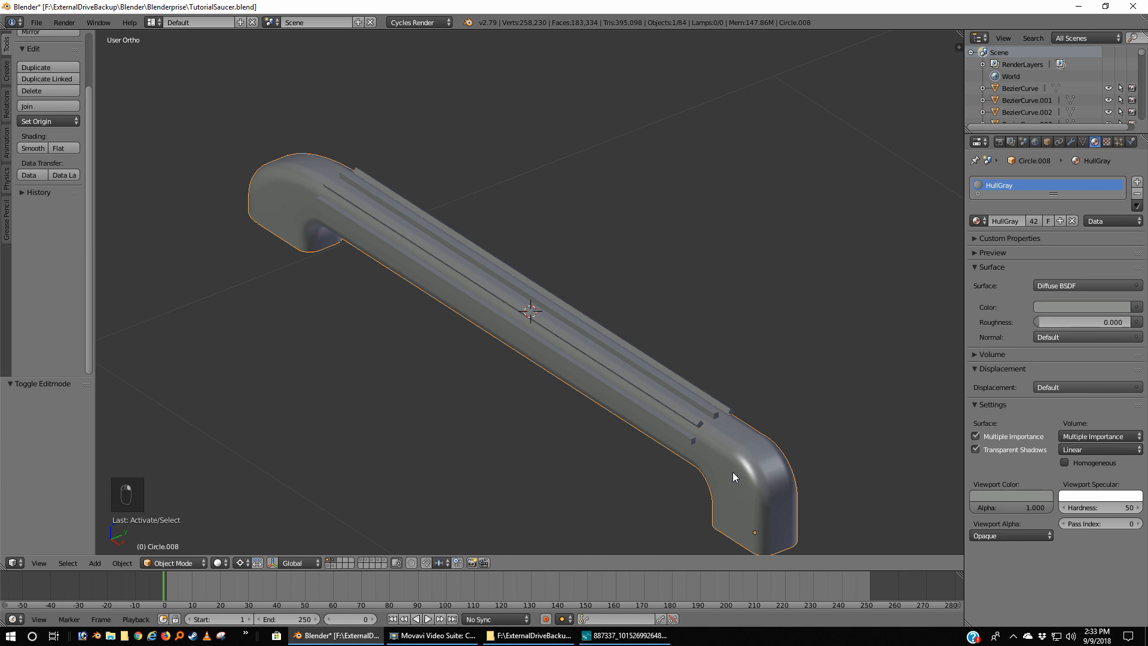
pyautogui.rightClick(698, 429)
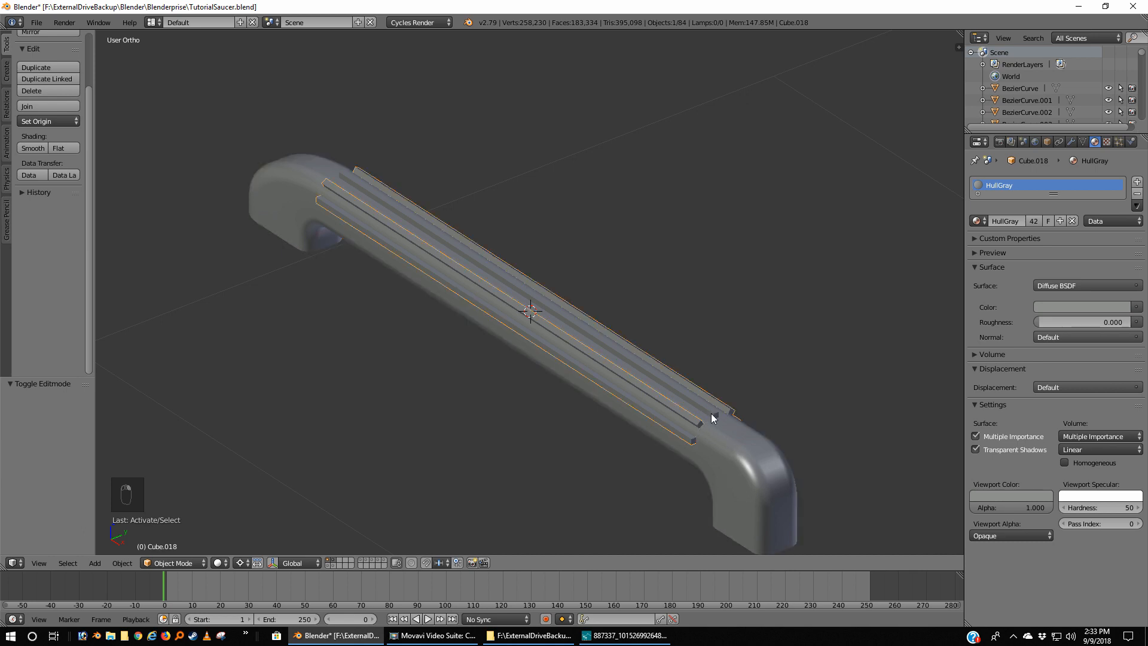
pyautogui.keyDown('shift'); pyautogui.rightClick(712, 417); pyautogui.keyUp('shift')
pyautogui.hotkey('ctrl', 'j')
pyautogui.moveTo(712, 418)
pyautogui.mouseDown(button='middle')
pyautogui.moveTo(736, 462)
pyautogui.moveTo(699, 415)
pyautogui.mouseUp(button='middle')
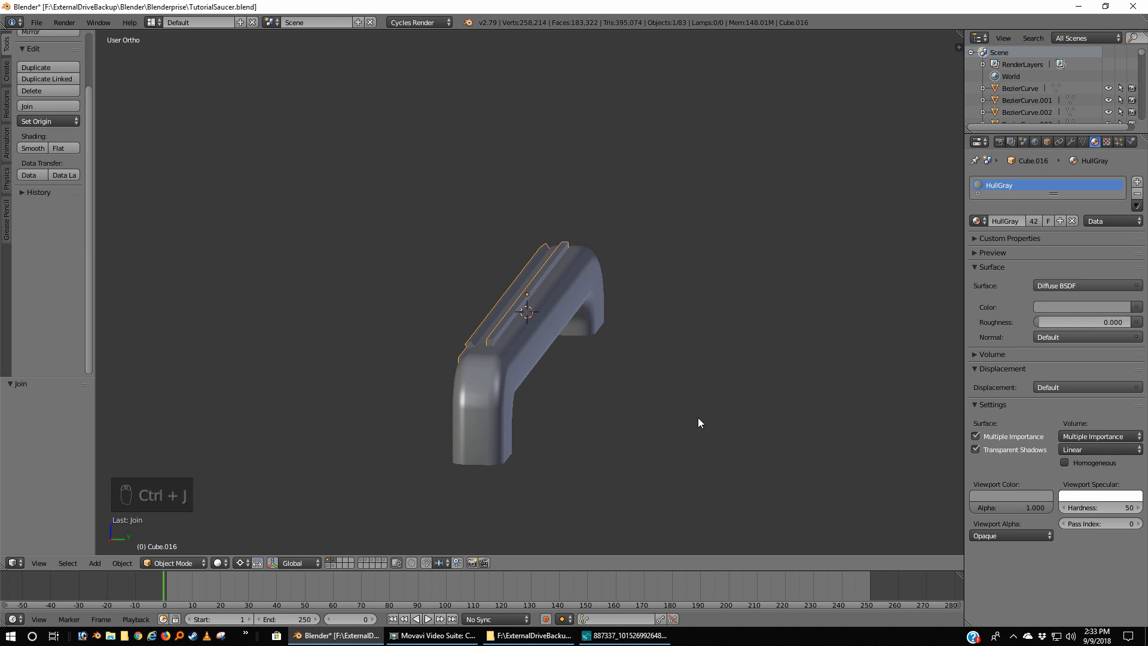
pyautogui.hotkey('ctrl', 'z')
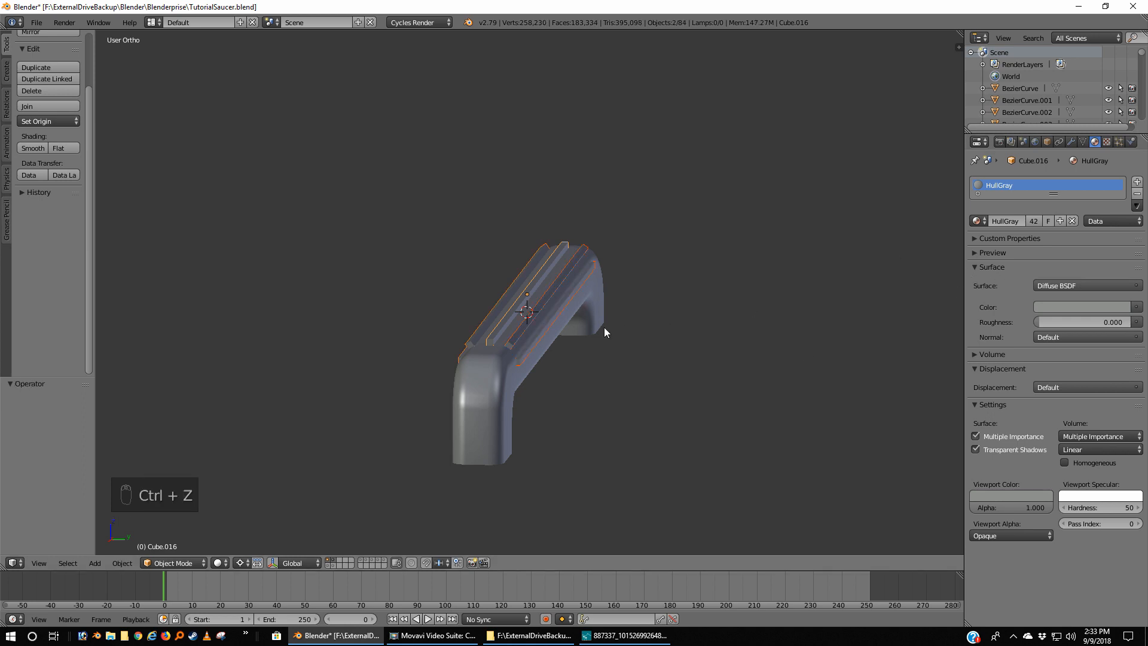
# Apply the side strips' Mirror modifier and join them with the centre strip into one object
pyautogui.rightClick(514, 338)
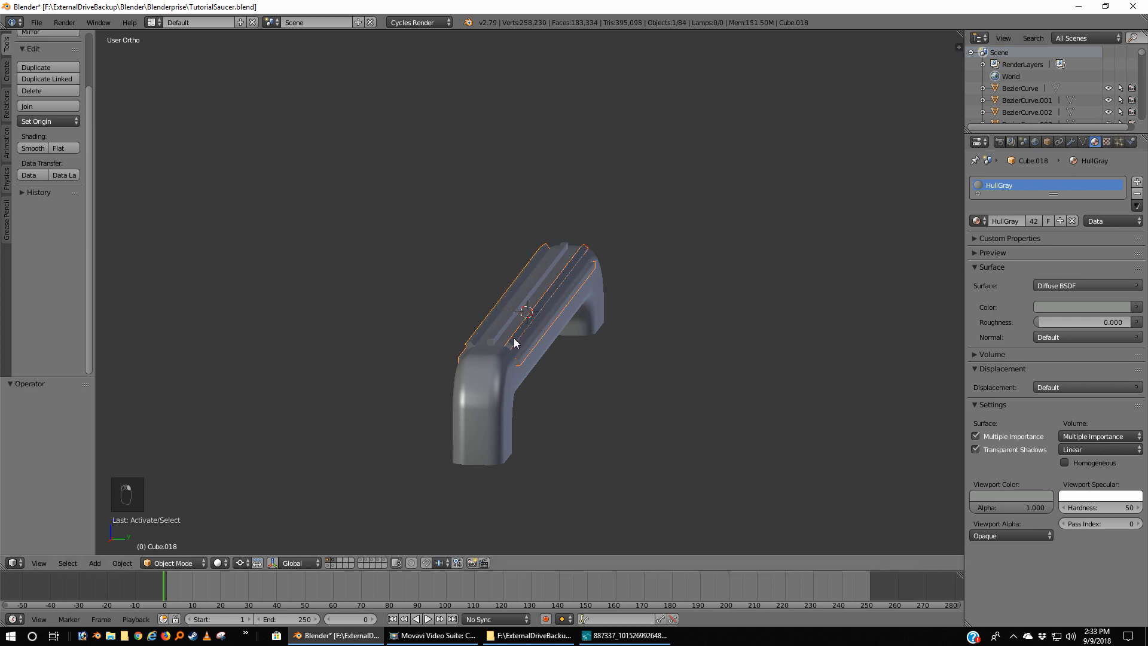
pyautogui.click(1072, 142)
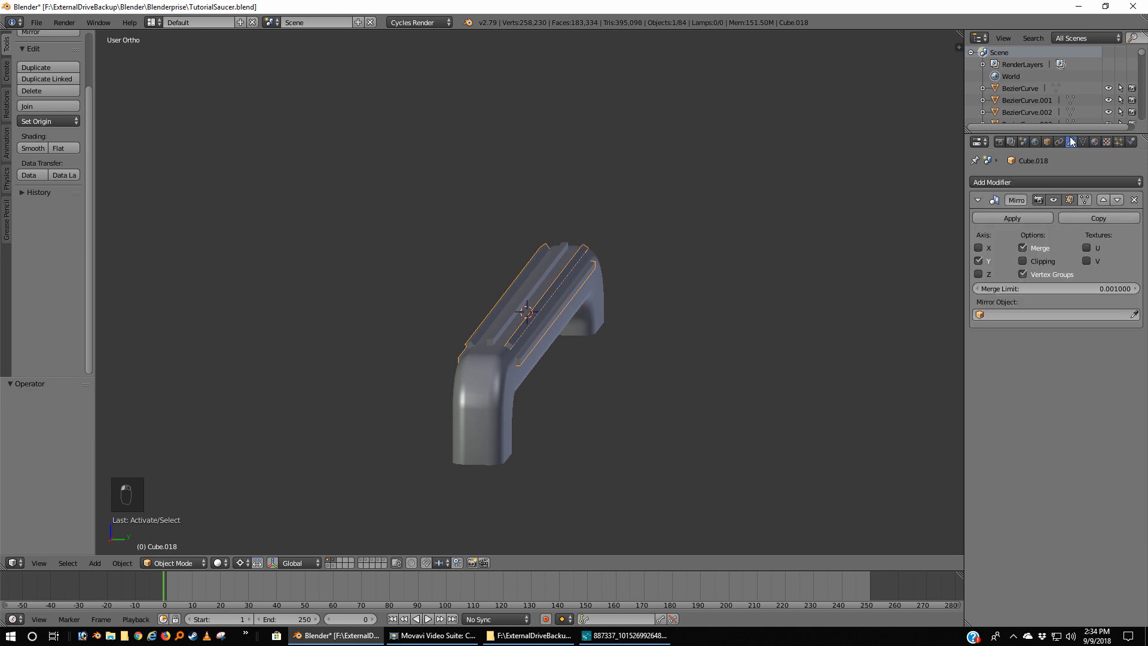
pyautogui.click(1010, 219)
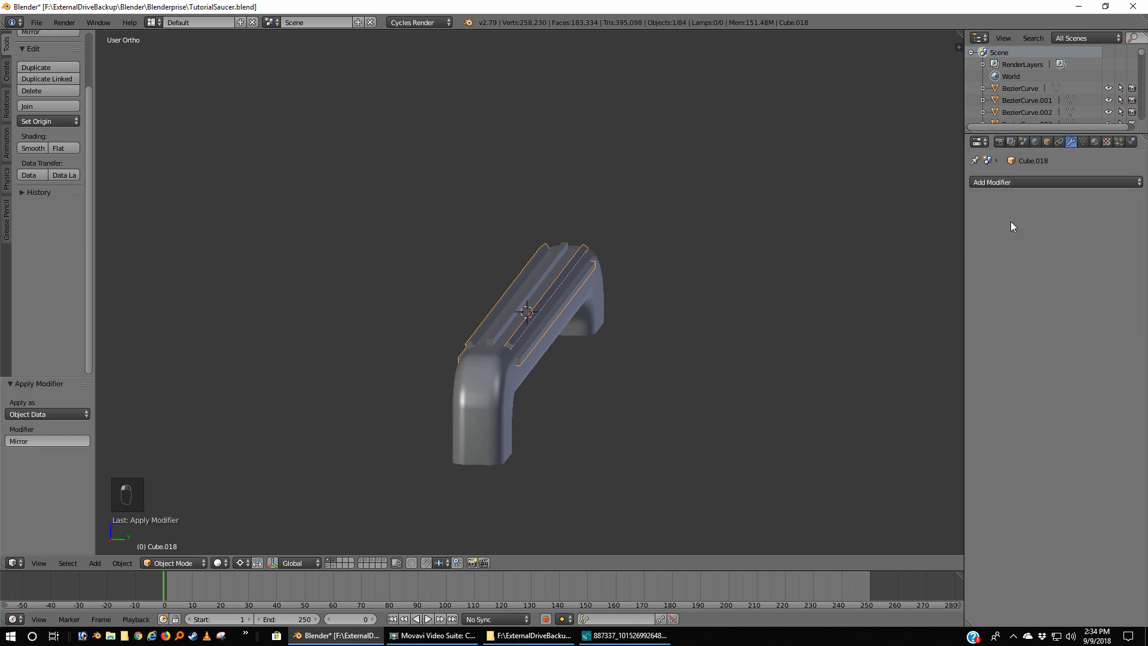
pyautogui.keyDown('shift'); pyautogui.rightClick(496, 338); pyautogui.keyUp('shift')
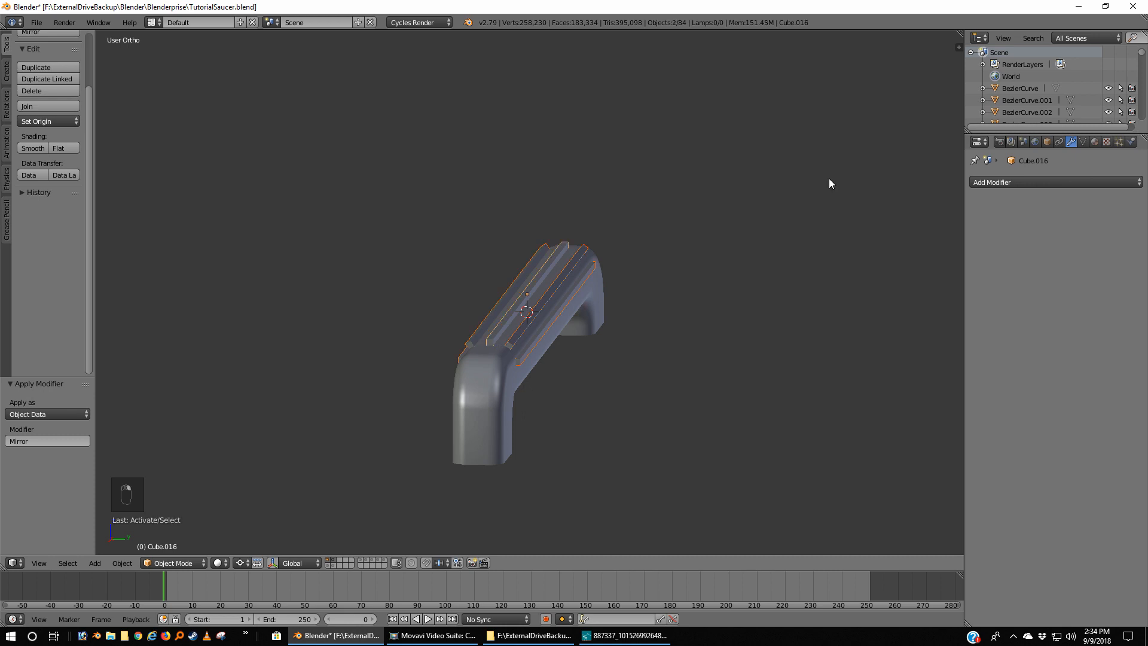
pyautogui.hotkey('ctrl', 'j')
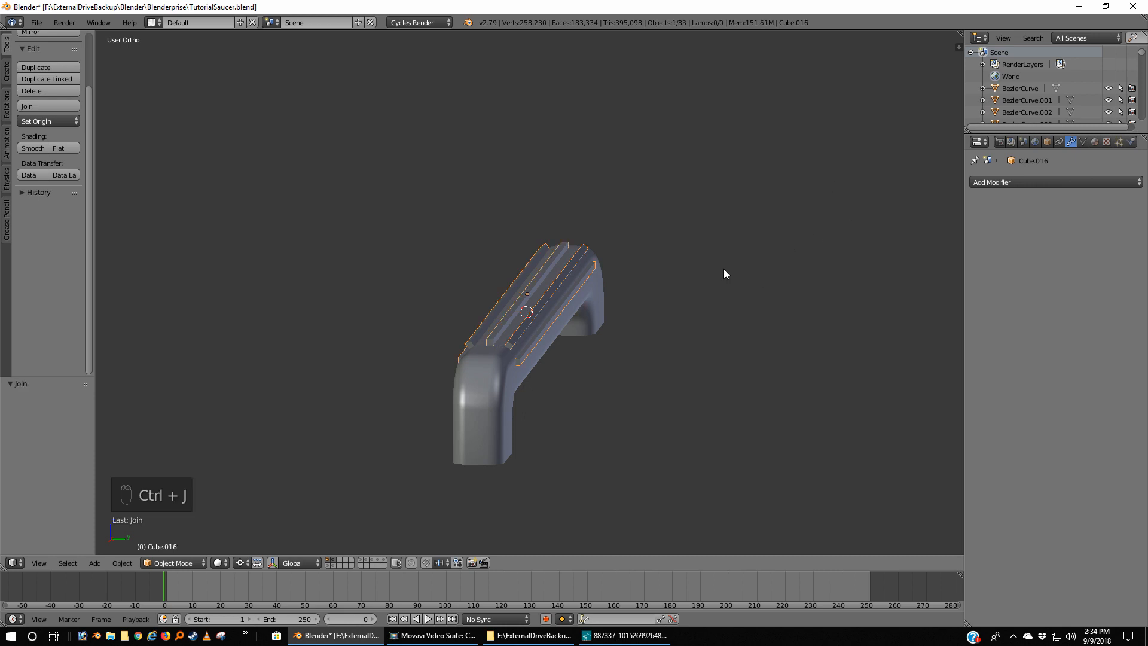
# Join the handle body and the raised strips into one object, with the strips as the active object
pyautogui.moveTo(633, 353); pyautogui.dragTo(671, 346, button='middle')
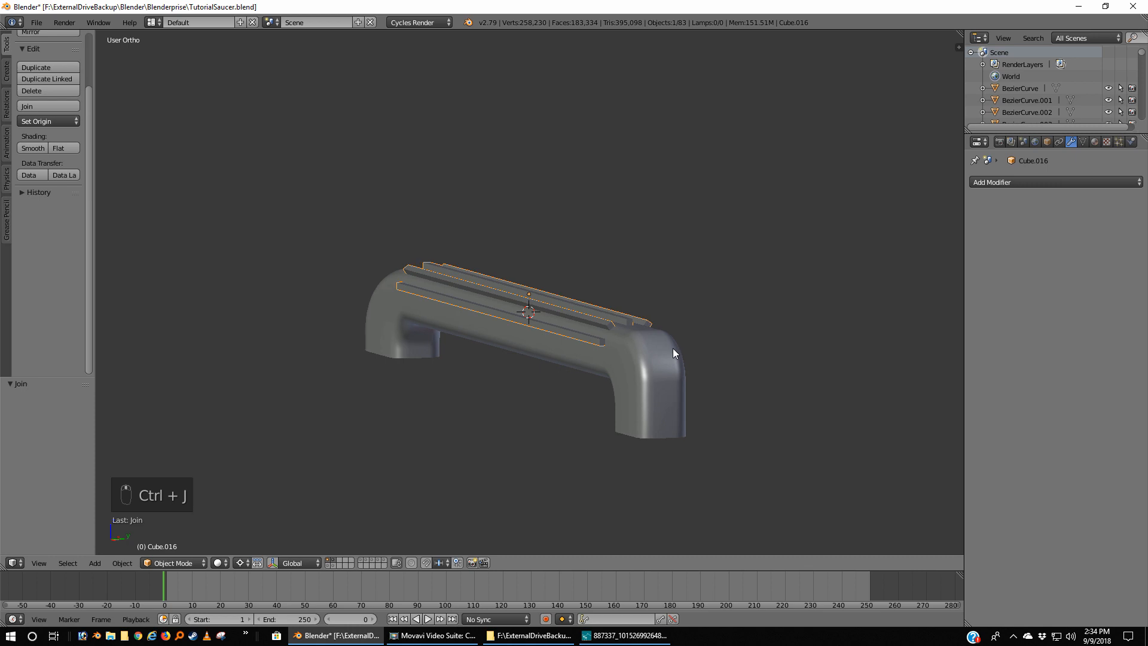
pyautogui.rightClick(663, 370)
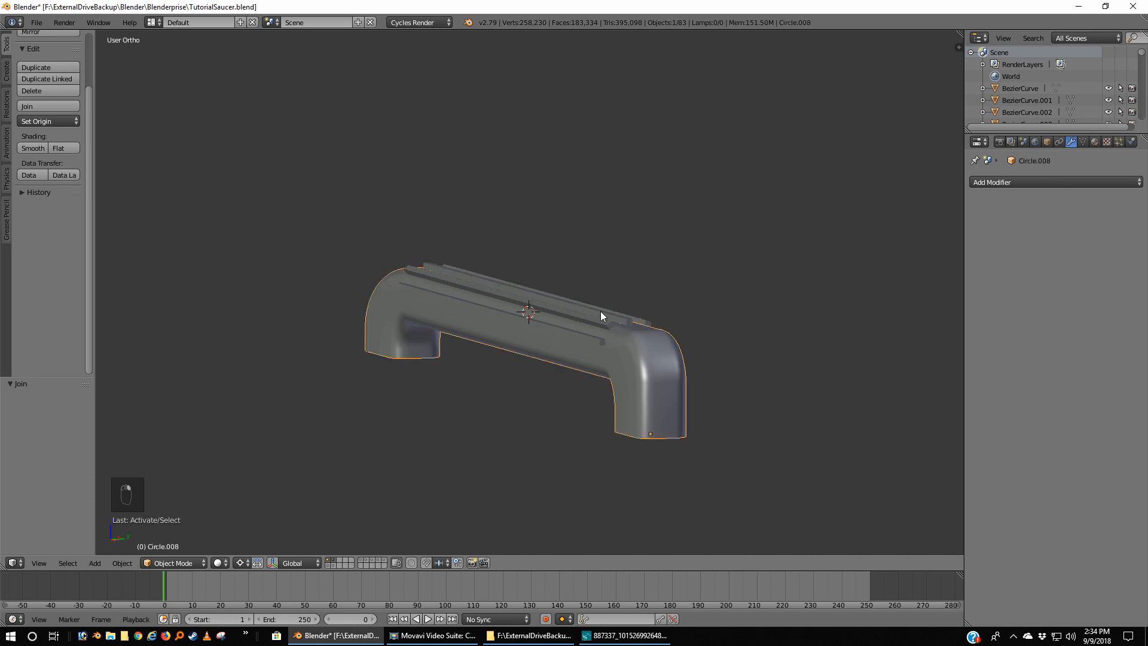
pyautogui.keyDown('shift'); pyautogui.rightClick(624, 320); pyautogui.keyUp('shift')
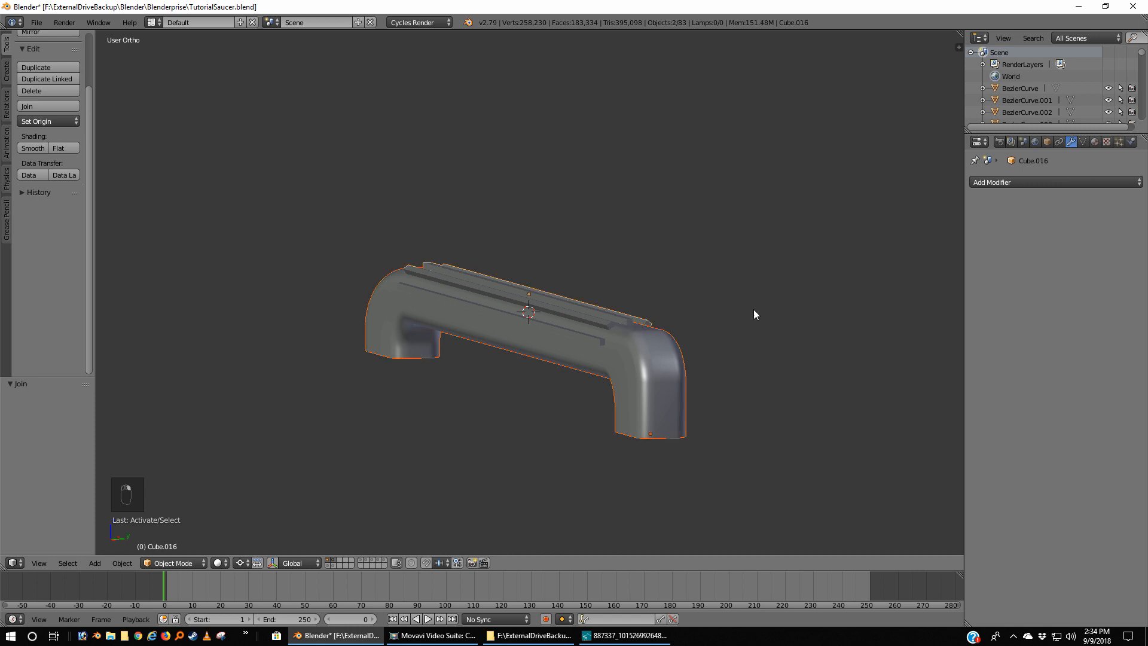
pyautogui.moveTo(683, 311)
pyautogui.mouseDown(button='middle')
pyautogui.moveTo(638, 337)
pyautogui.moveTo(619, 302)
pyautogui.moveTo(697, 320)
pyautogui.mouseUp(button='middle')
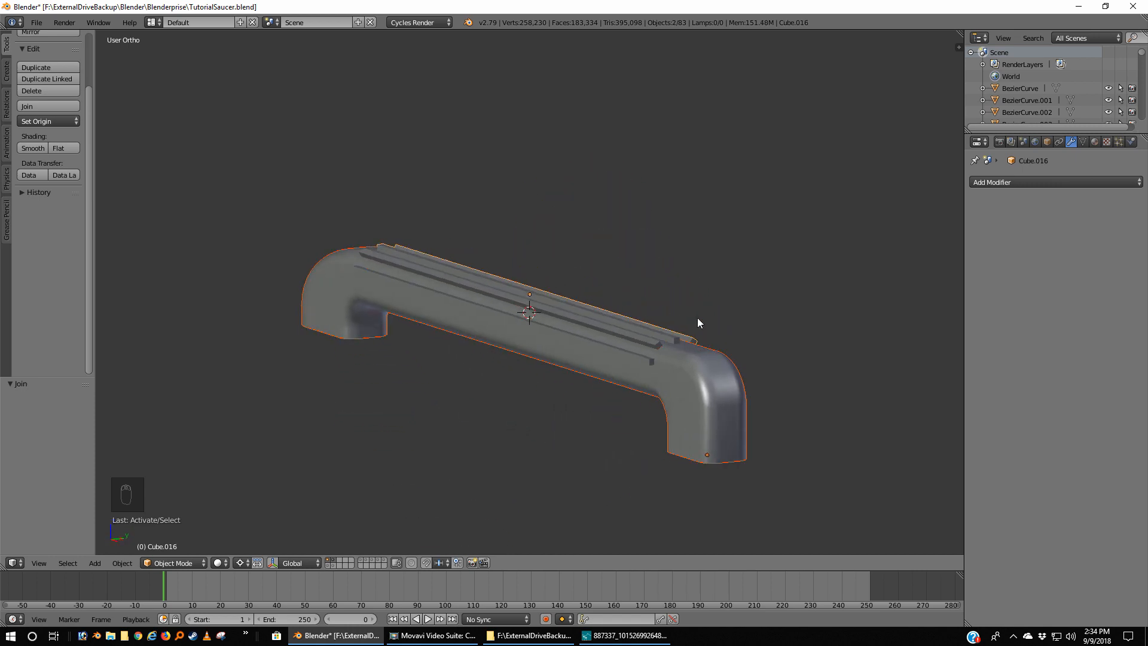
pyautogui.hotkey('ctrl', 'j')
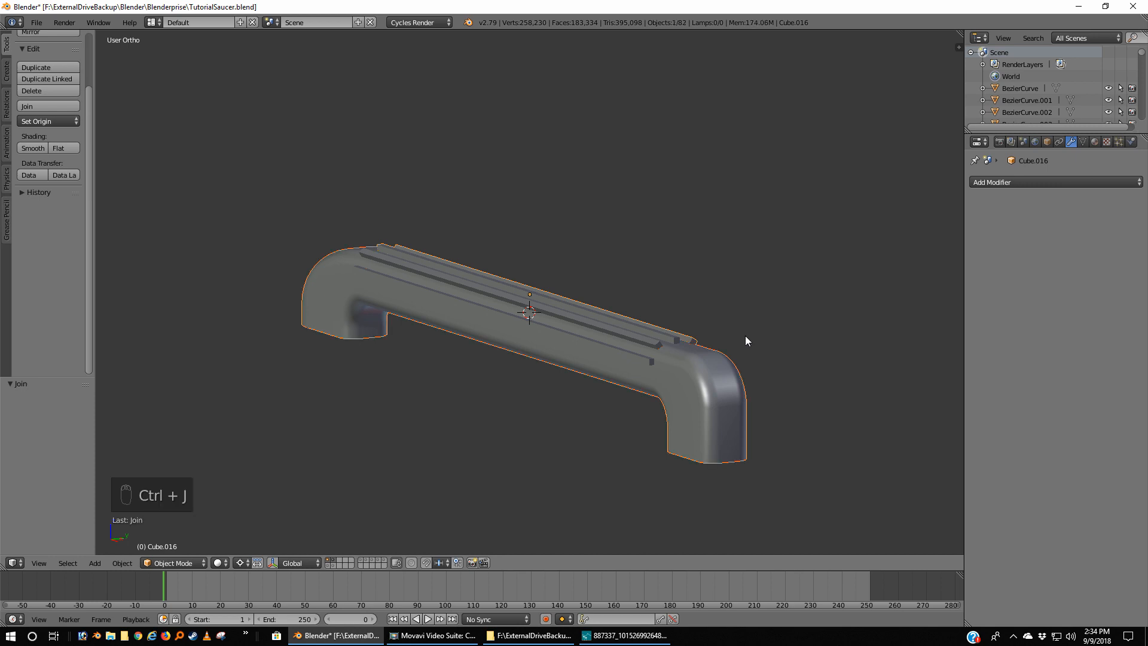
# Add a cube at the 3D cursor in front view, with nothing else selected, and scale it by about 0.111
pyautogui.press('KP_1')
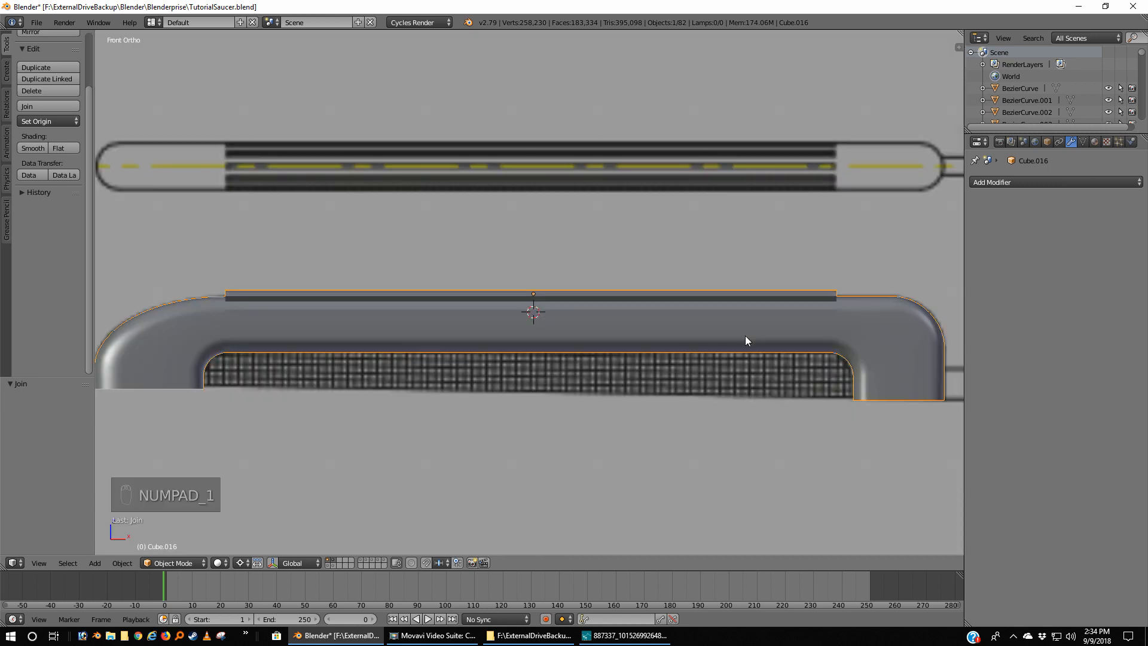
pyautogui.press('a')
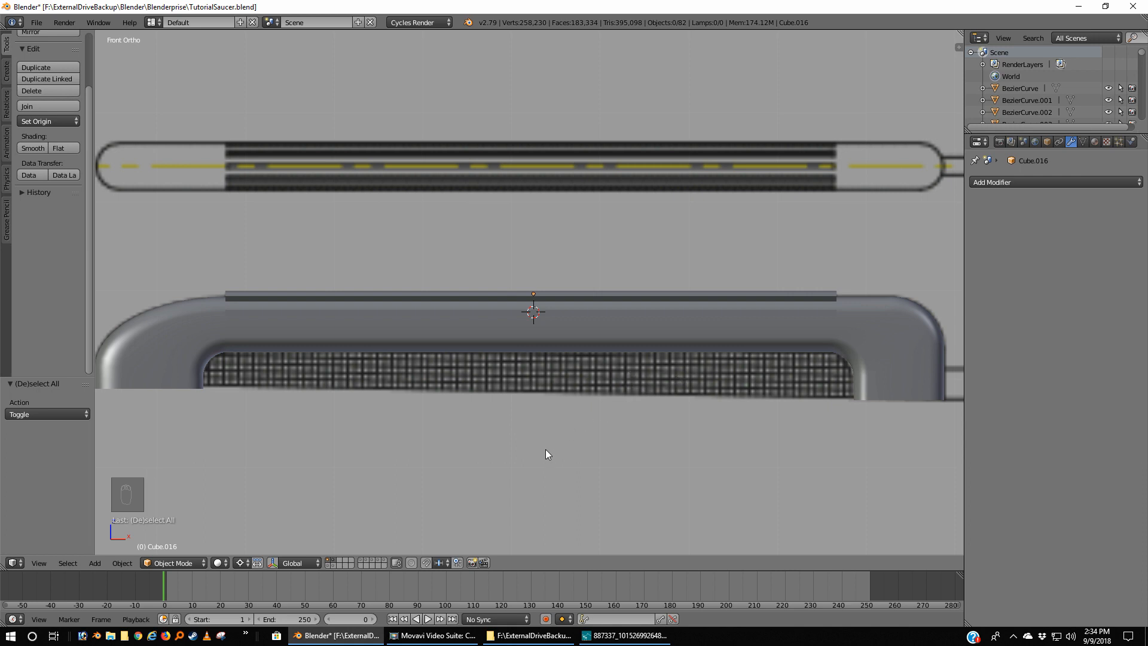
pyautogui.hotkey('shift', 'a')
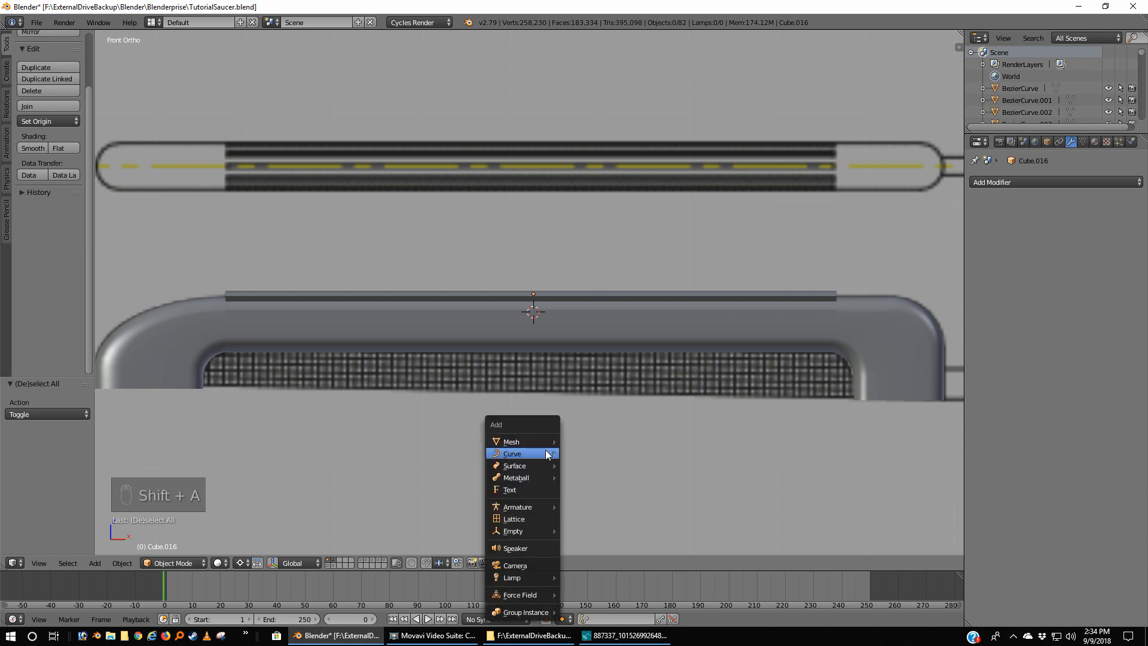
pyautogui.moveTo(547, 453)
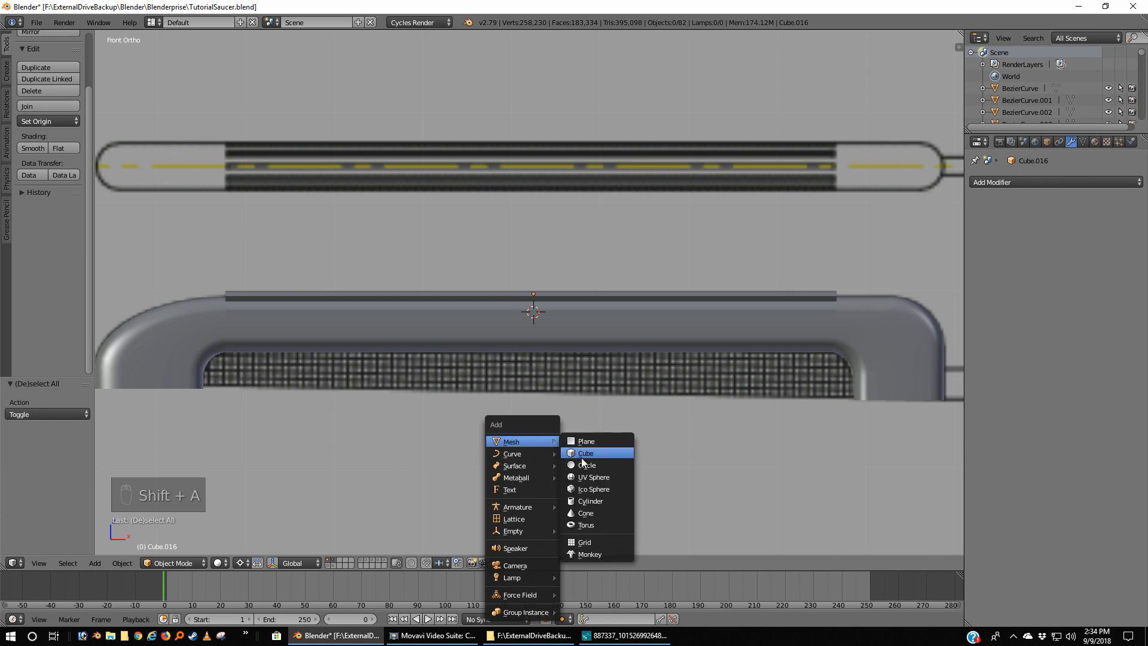
pyautogui.click(585, 454)
pyautogui.scroll(-4, 586, 447)
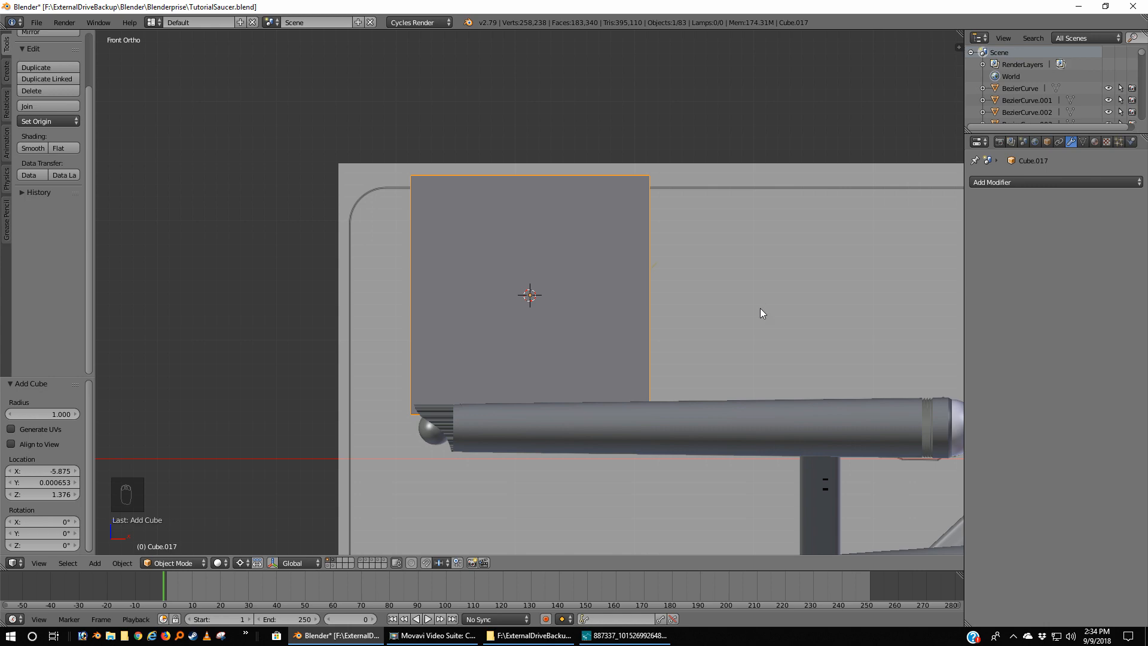
pyautogui.press('s')
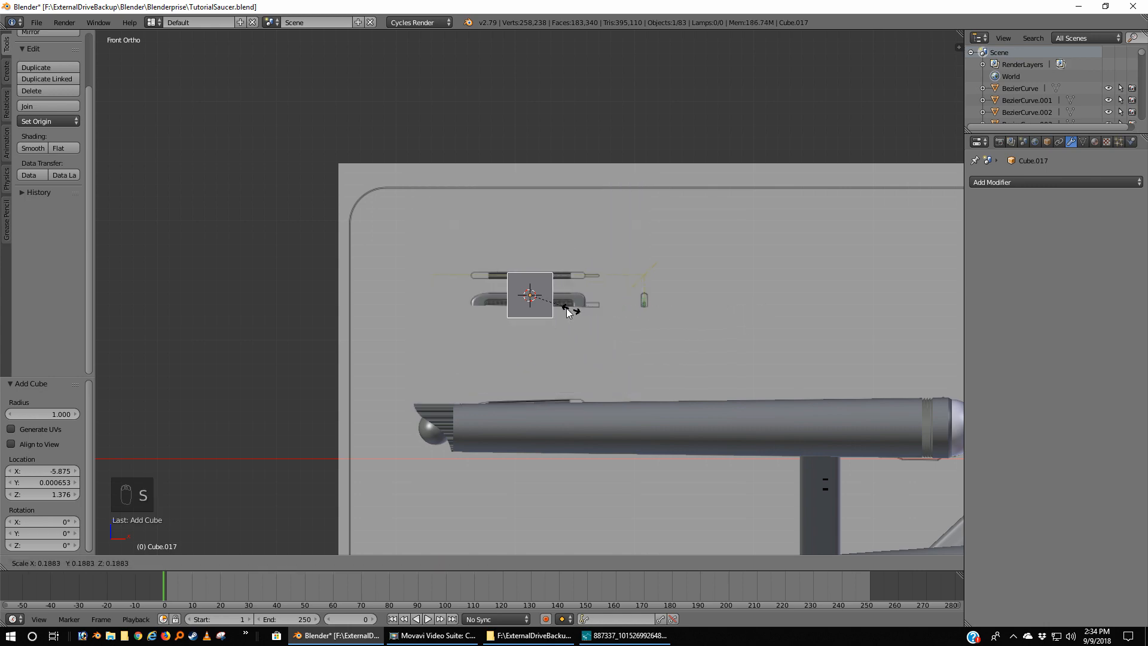
pyautogui.click(553, 308)
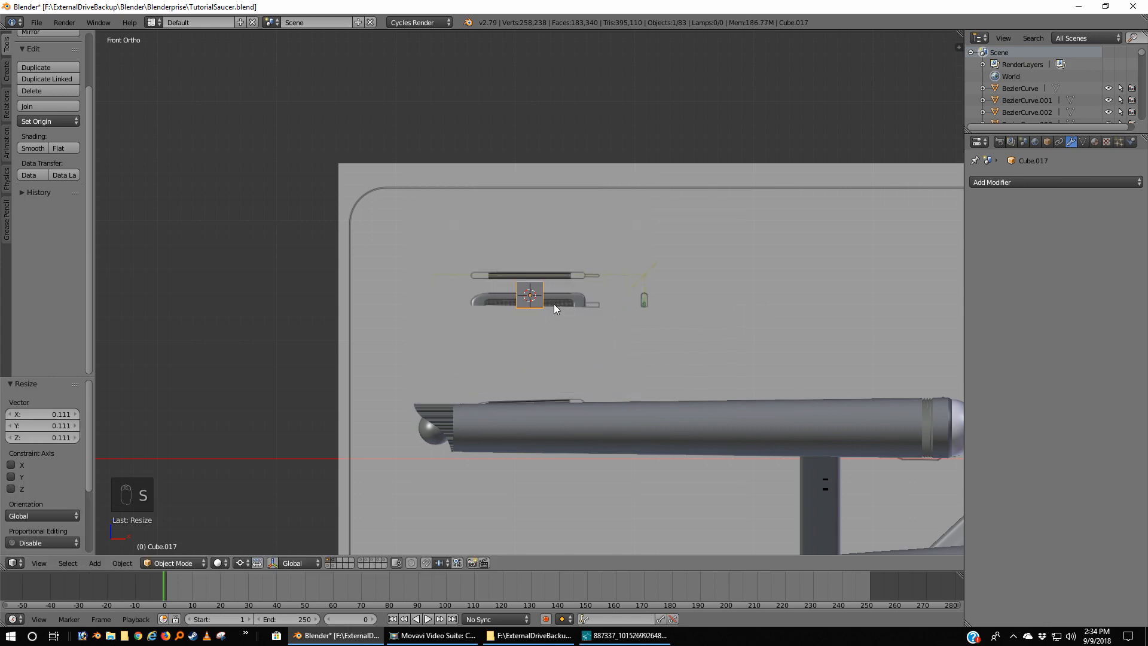
# Change the pivot point mode and scale the cube down again by about 0.196
pyautogui.click(241, 563)
pyautogui.click(281, 548)
pyautogui.scroll(8, 495, 362)
pyautogui.press('s')
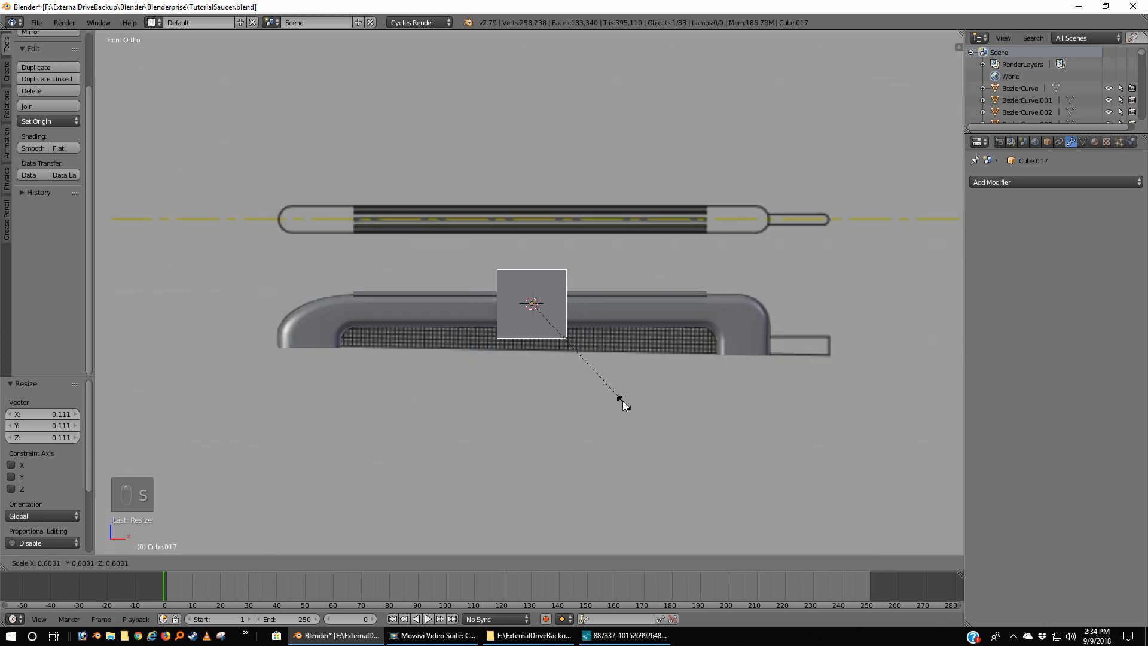
pyautogui.click(561, 338)
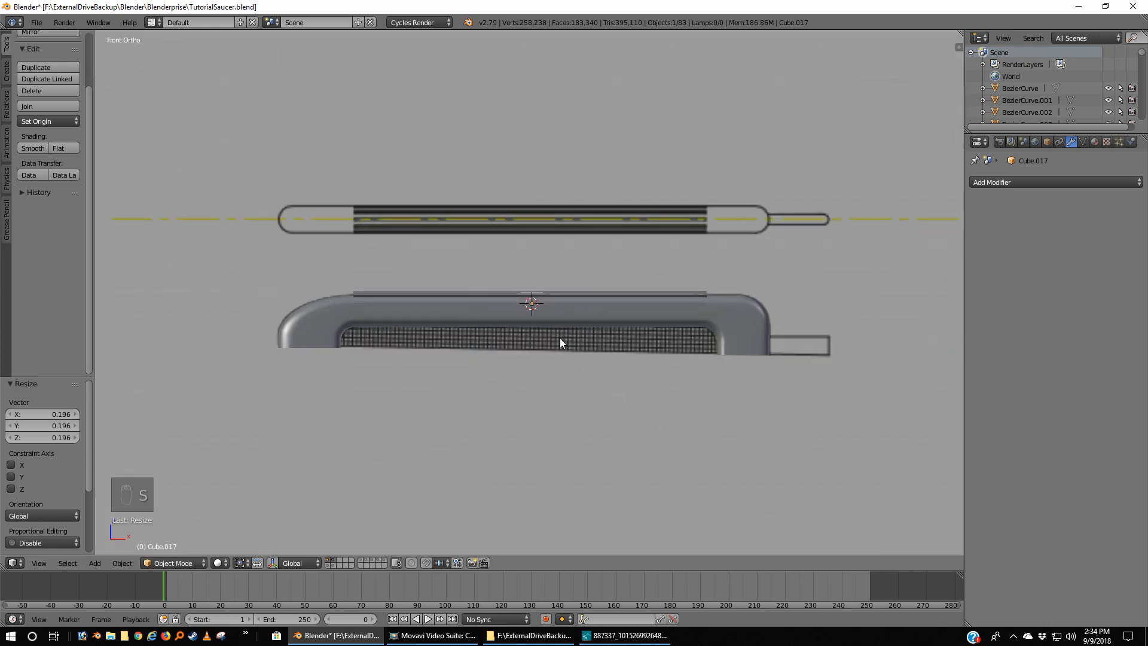
# Switch to wireframe shading and move the cube about -0.346 in X and -0.056 in Z, to the grille's rounded inner corner
pyautogui.press('z')
pyautogui.press('g')
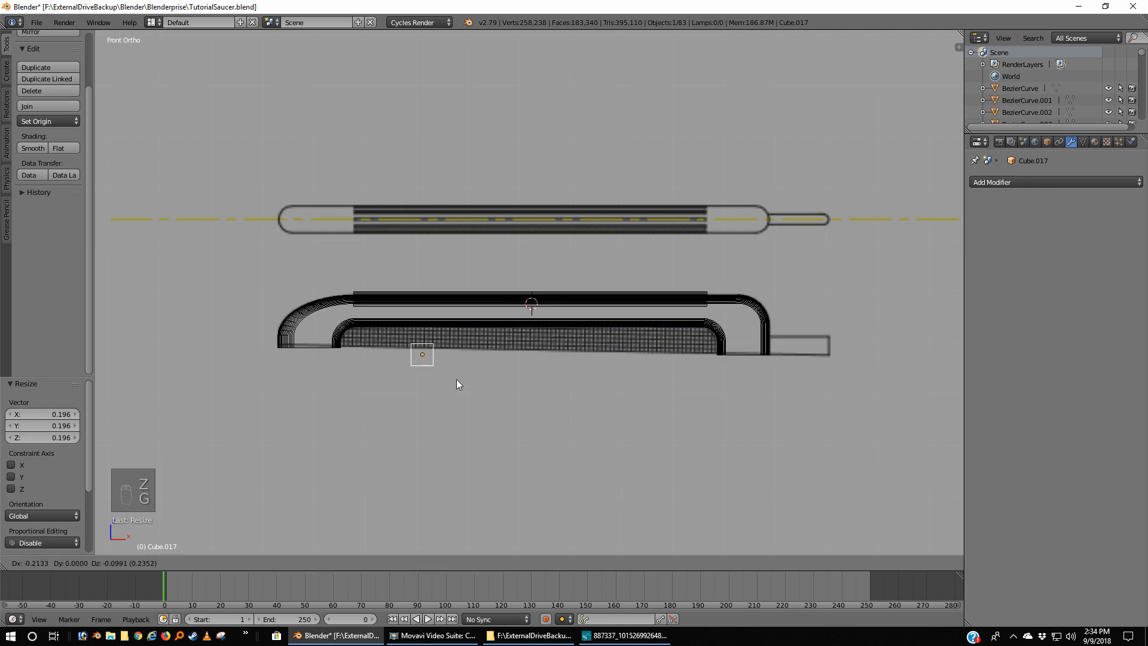
pyautogui.click(387, 358)
pyautogui.scroll(5, 392, 406)
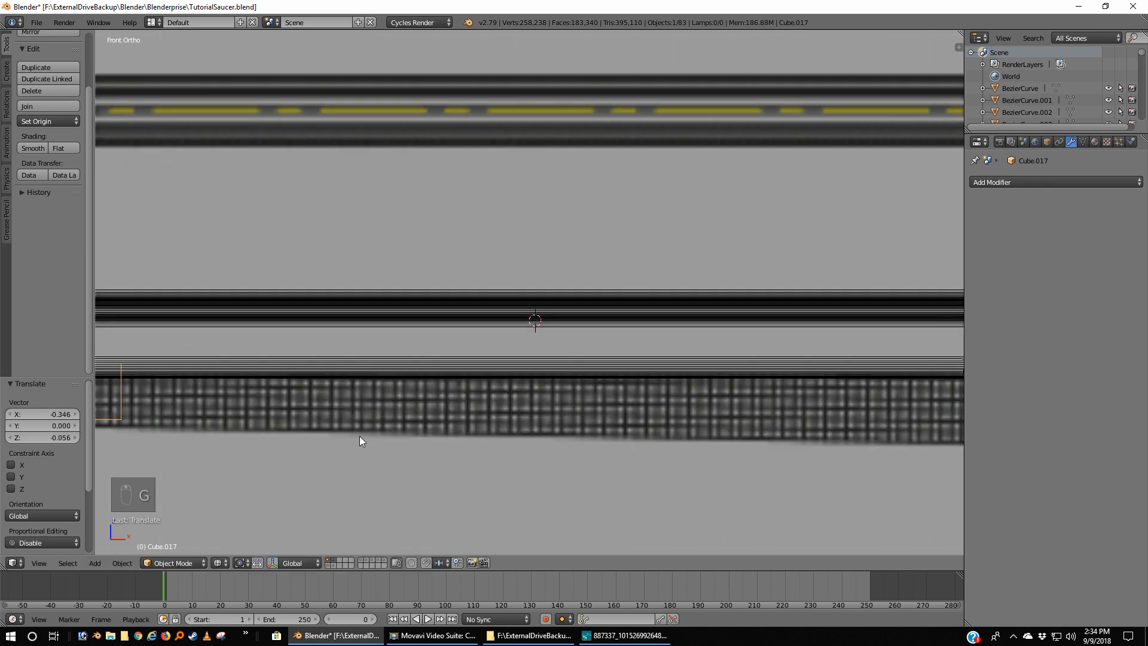
pyautogui.scroll(-5, 641, 429)
pyautogui.scroll(3, 577, 436)
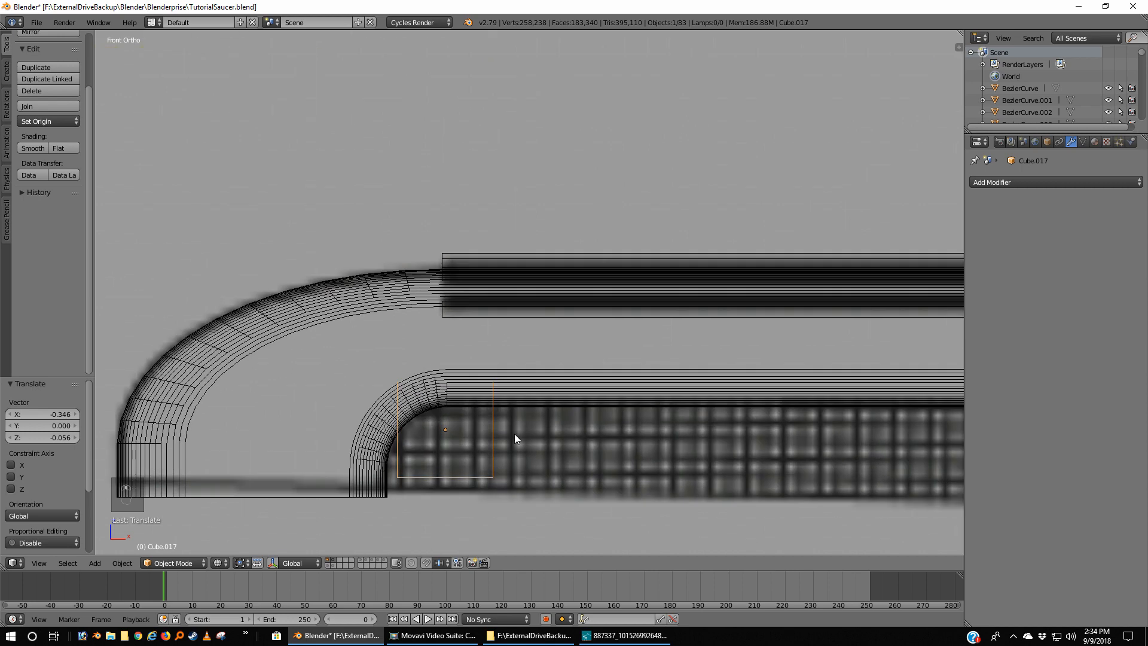
pyautogui.keyDown('shift'); pyautogui.moveTo(525, 399); pyautogui.dragTo(529, 341, button='middle'); pyautogui.keyUp('shift')
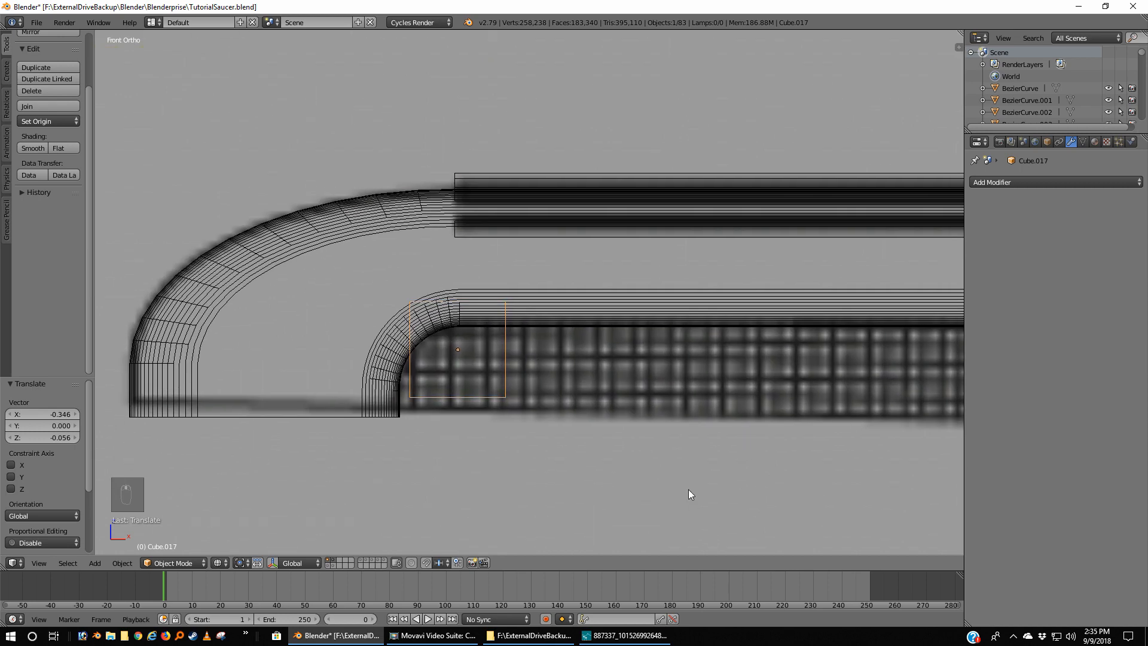
# Switch to the reference photos in Basic Photo Viewer and examine the textured grille under the handle, then return to Blender
pyautogui.click(633, 638)
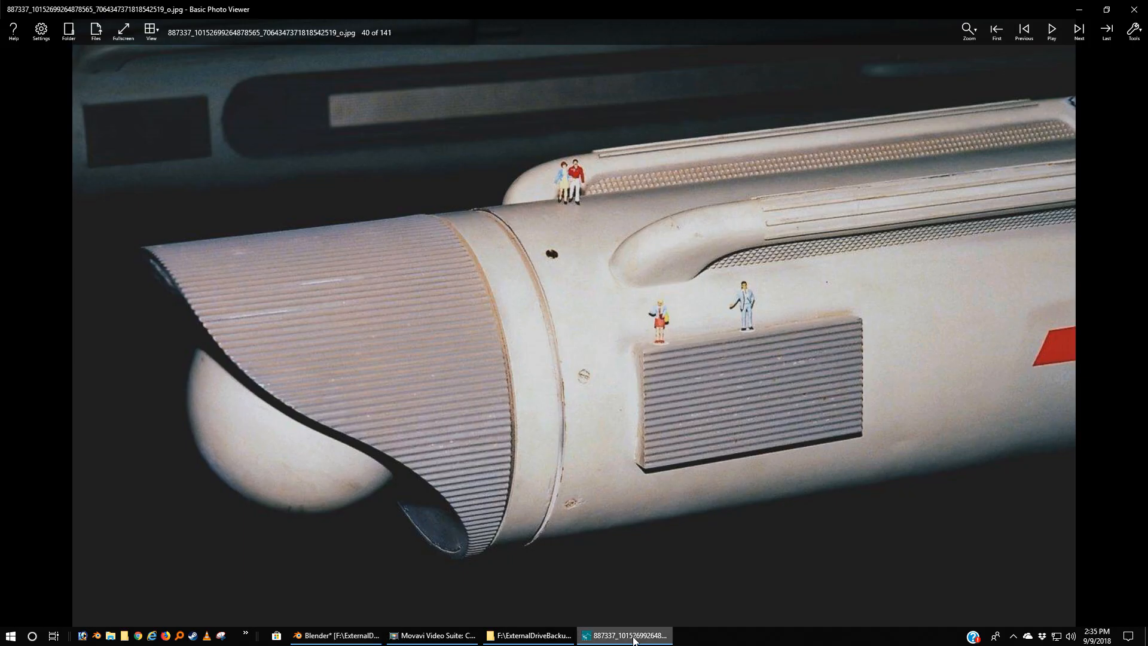
pyautogui.click(633, 639)
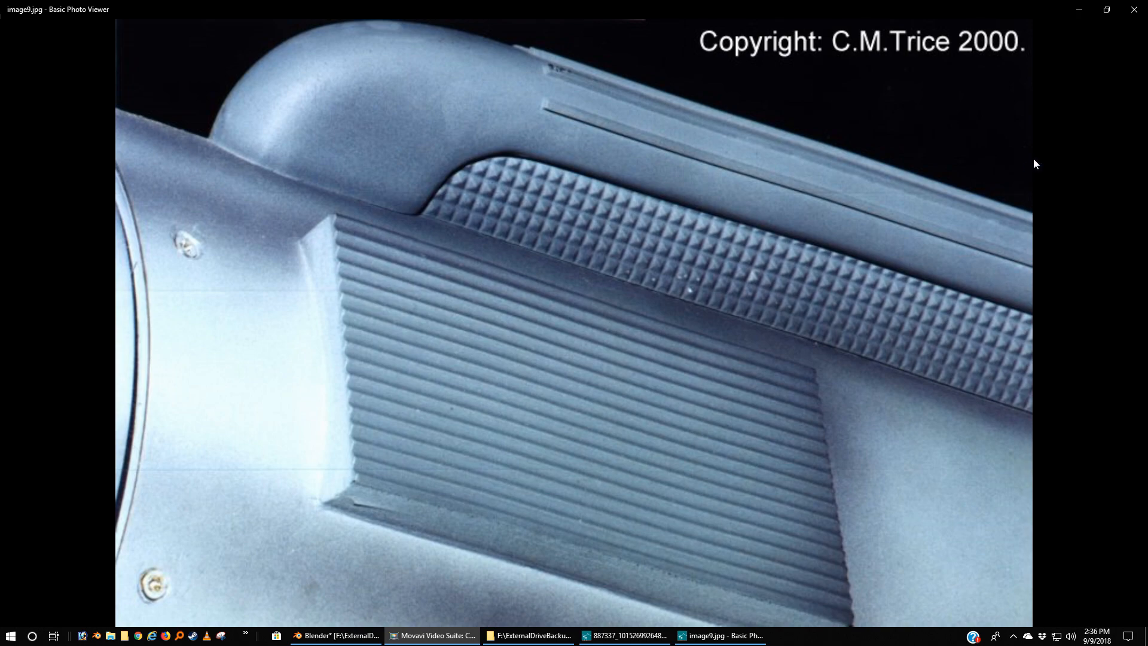
pyautogui.click(1079, 11)
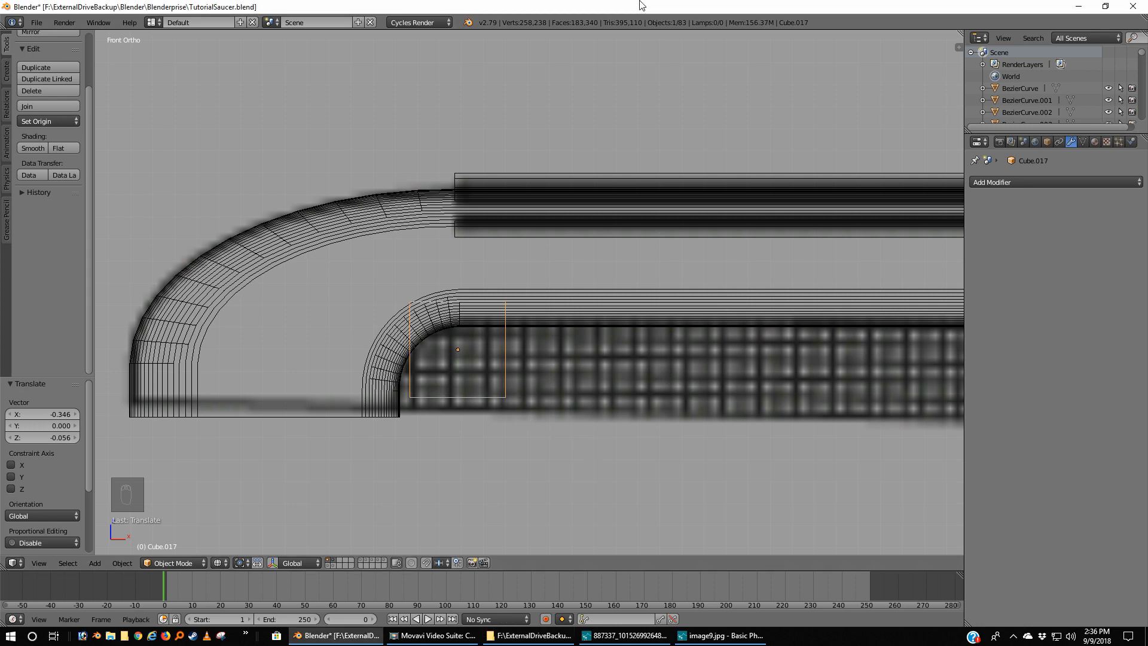
# Scale the cube by about 0.193 and move it about 0.147 in X and 0.006 in Z onto a top-row grille square
pyautogui.press('s')
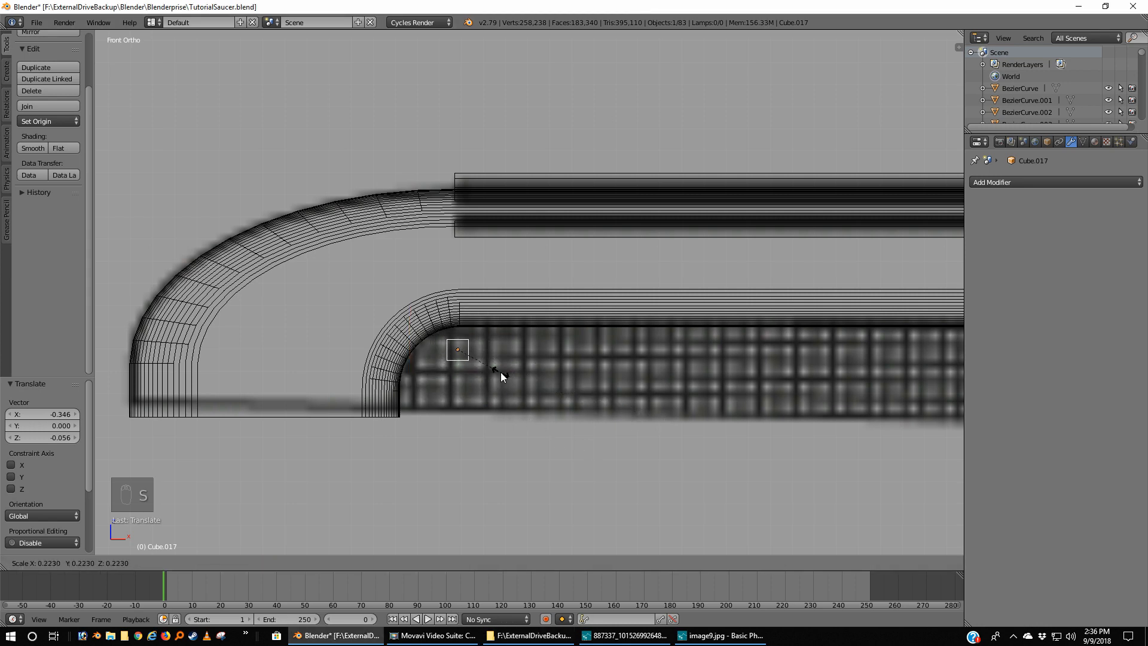
pyautogui.click(494, 370)
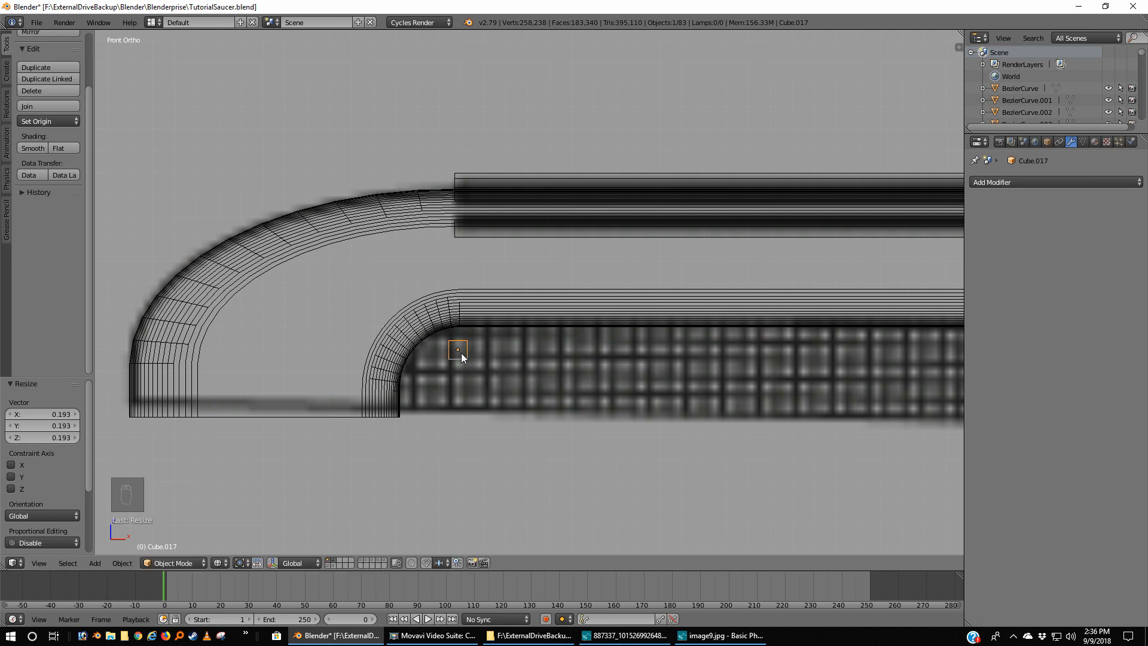
pyautogui.press('g')
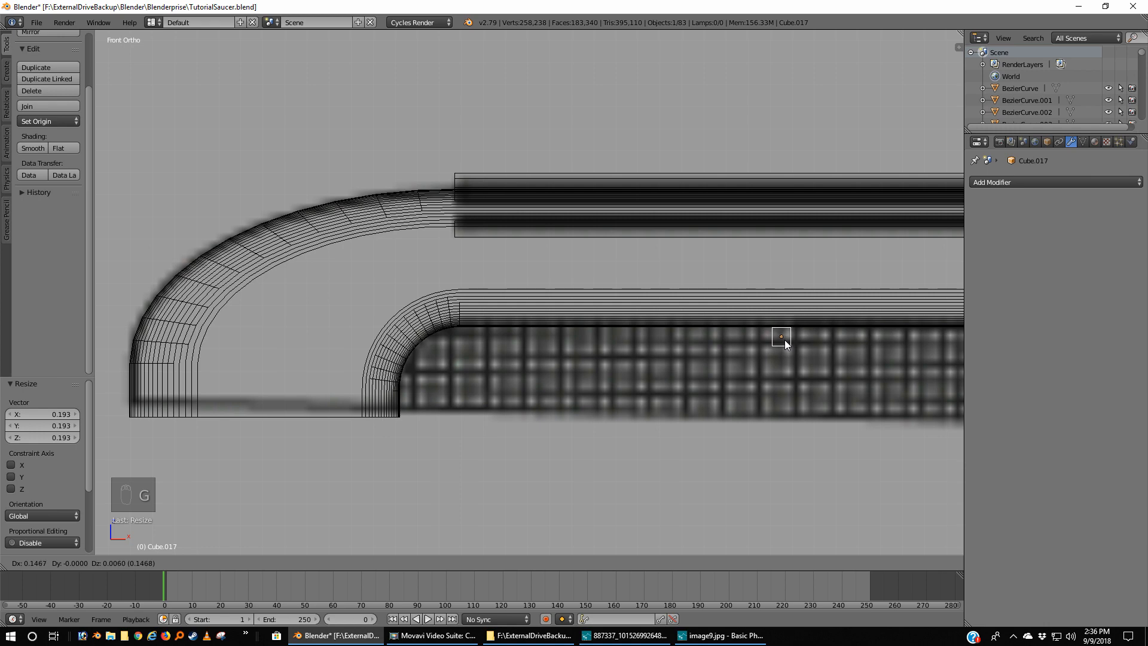
pyautogui.click(784, 339)
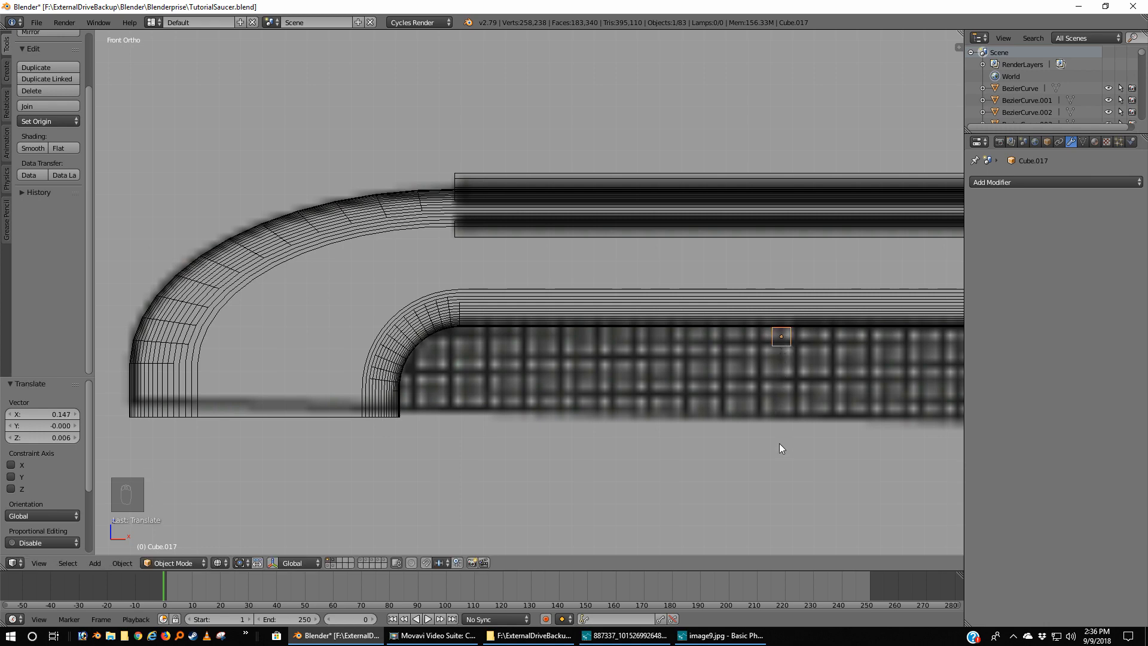
# Add an Array modifier to the small cube and set its count to 6
pyautogui.click(1030, 182)
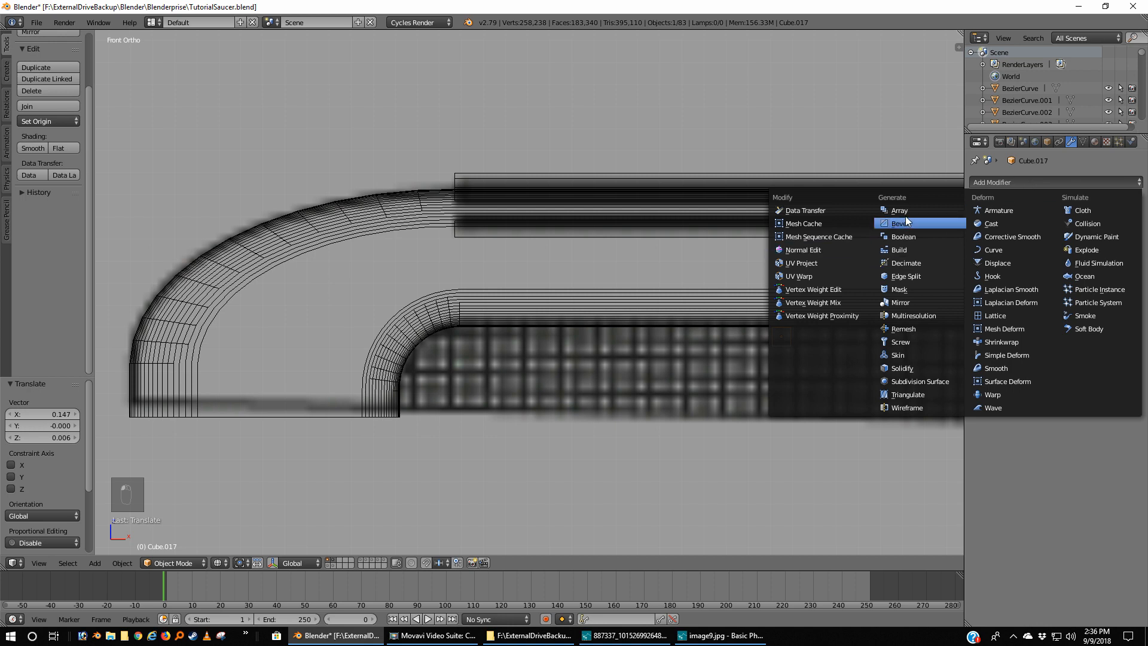
pyautogui.click(816, 221)
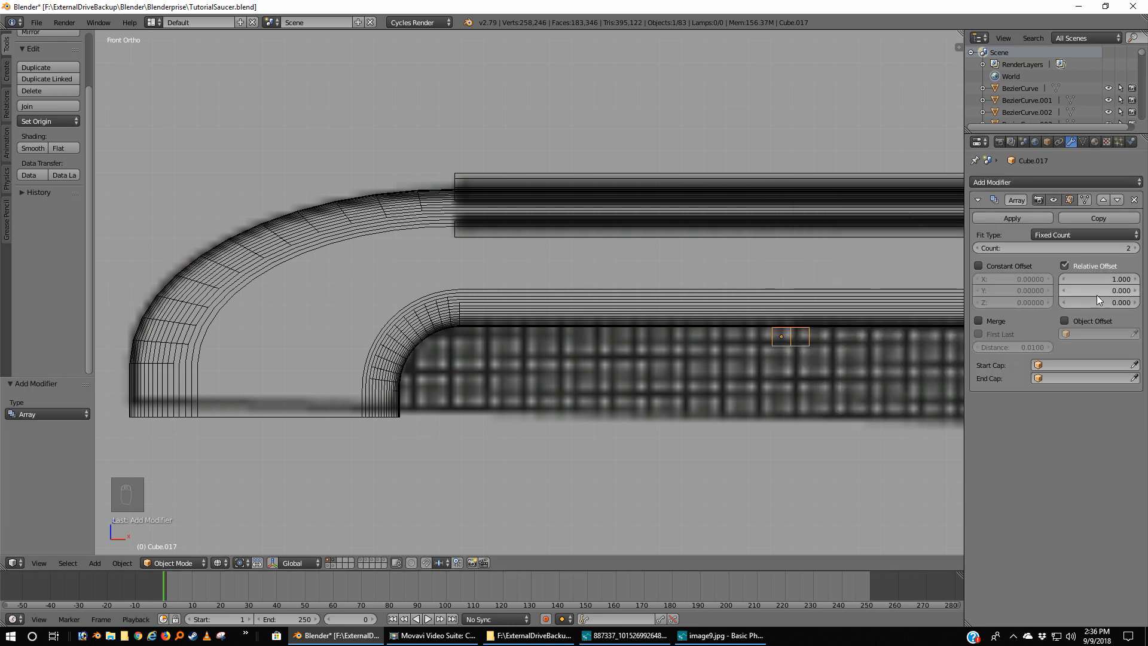
pyautogui.click(1138, 250)
pyautogui.click(1139, 250)
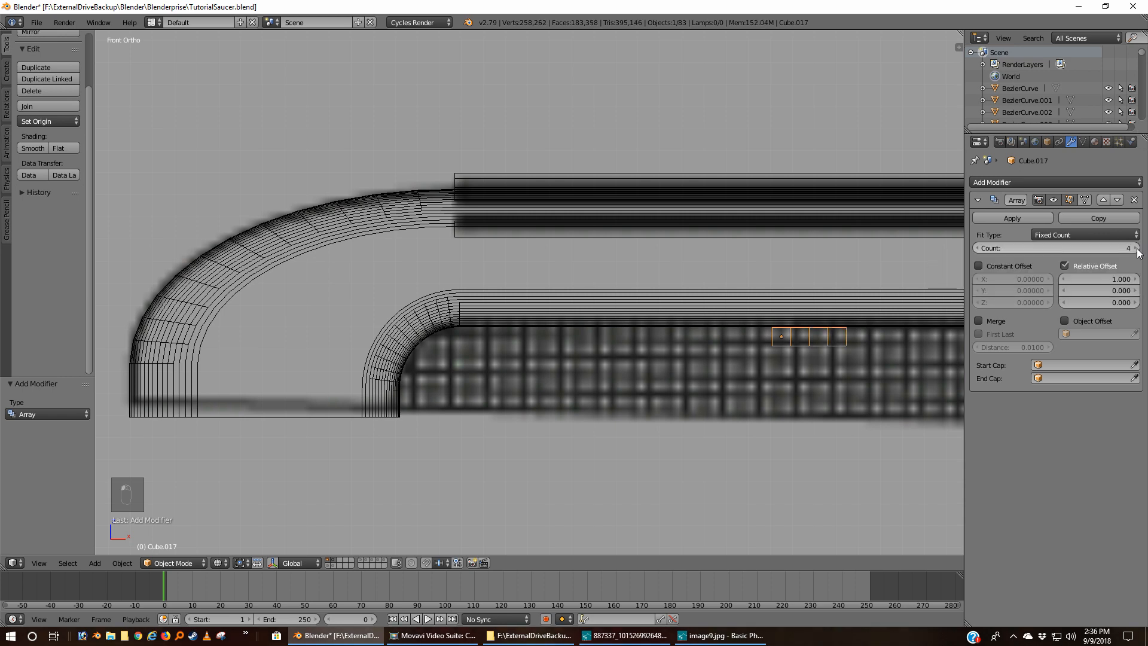
pyautogui.click(1137, 251)
pyautogui.click(1138, 250)
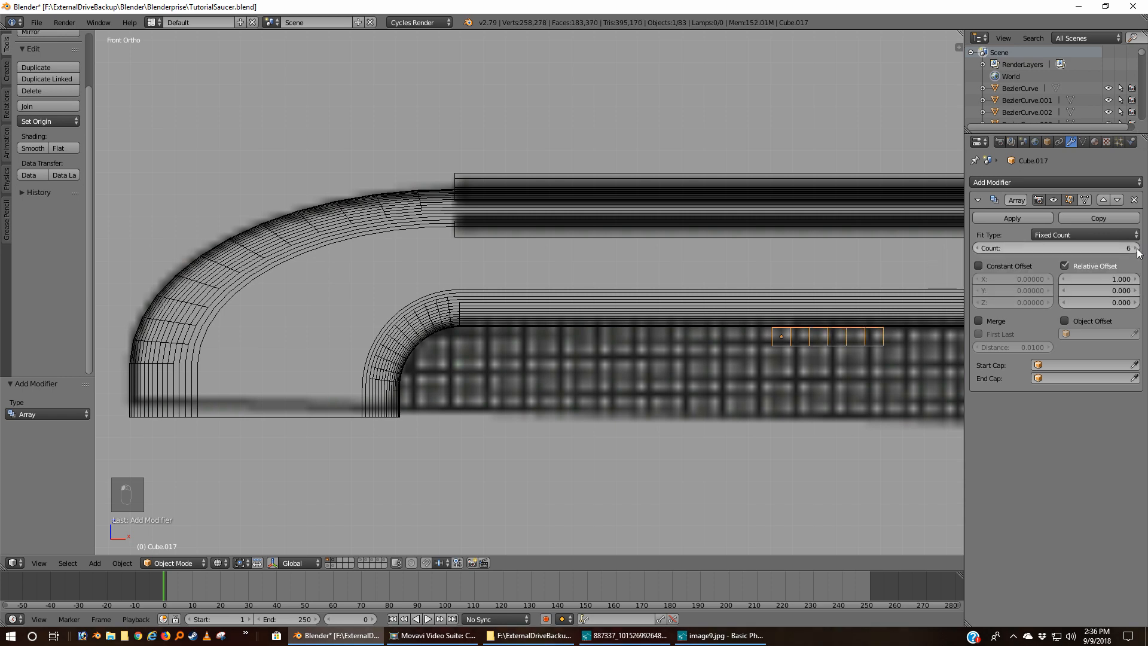
# Set the Array modifier's relative X and Y offsets to 0
pyautogui.click(1114, 278)
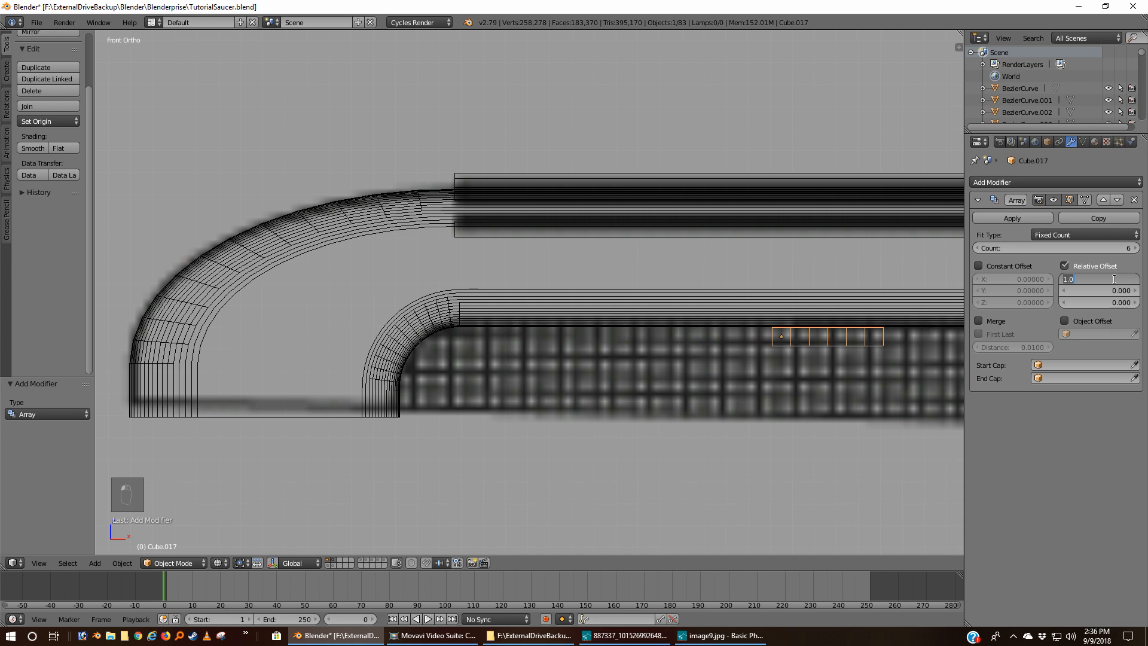
pyautogui.write('0')
pyautogui.press('Return')
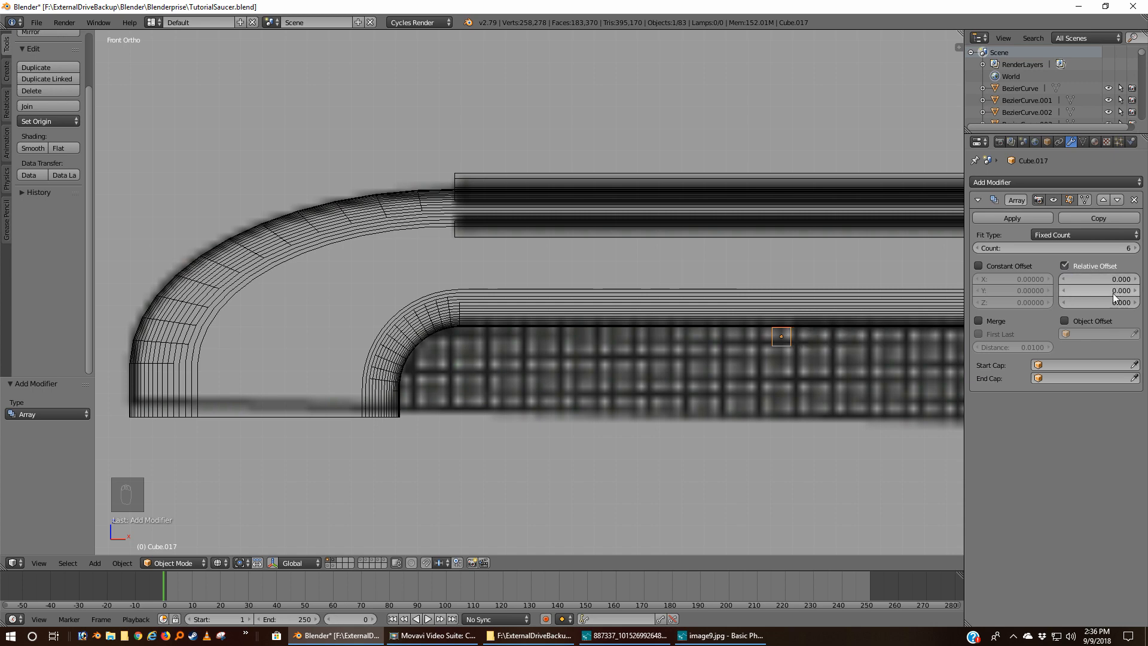
pyautogui.click(1129, 290)
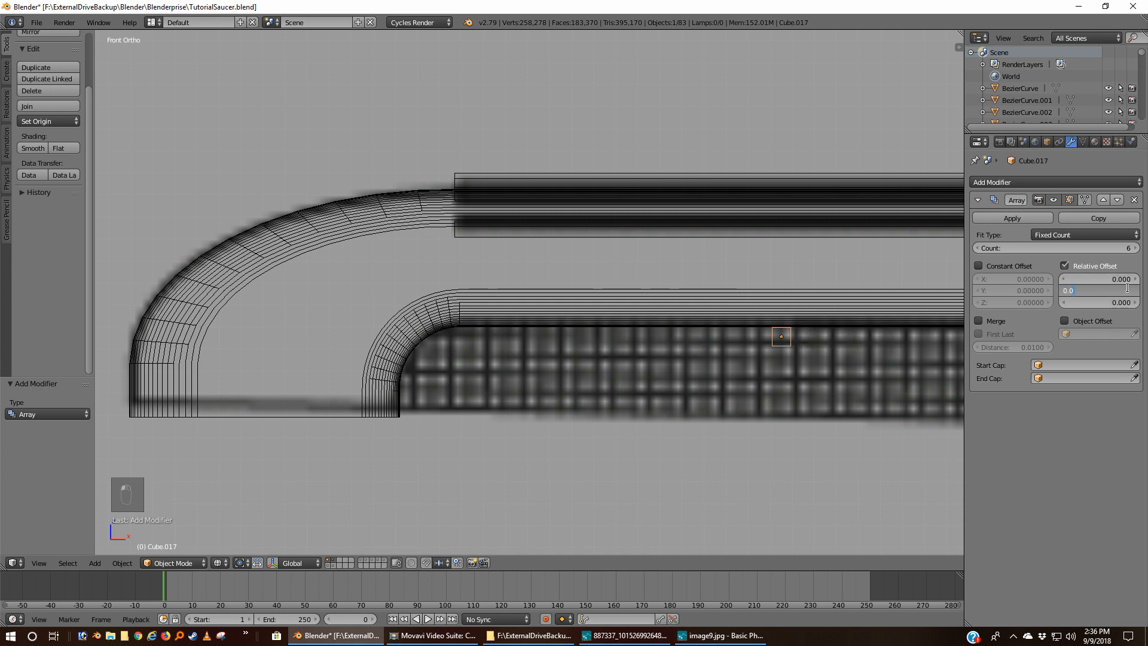
pyautogui.press('Left')
pyautogui.press('Left')
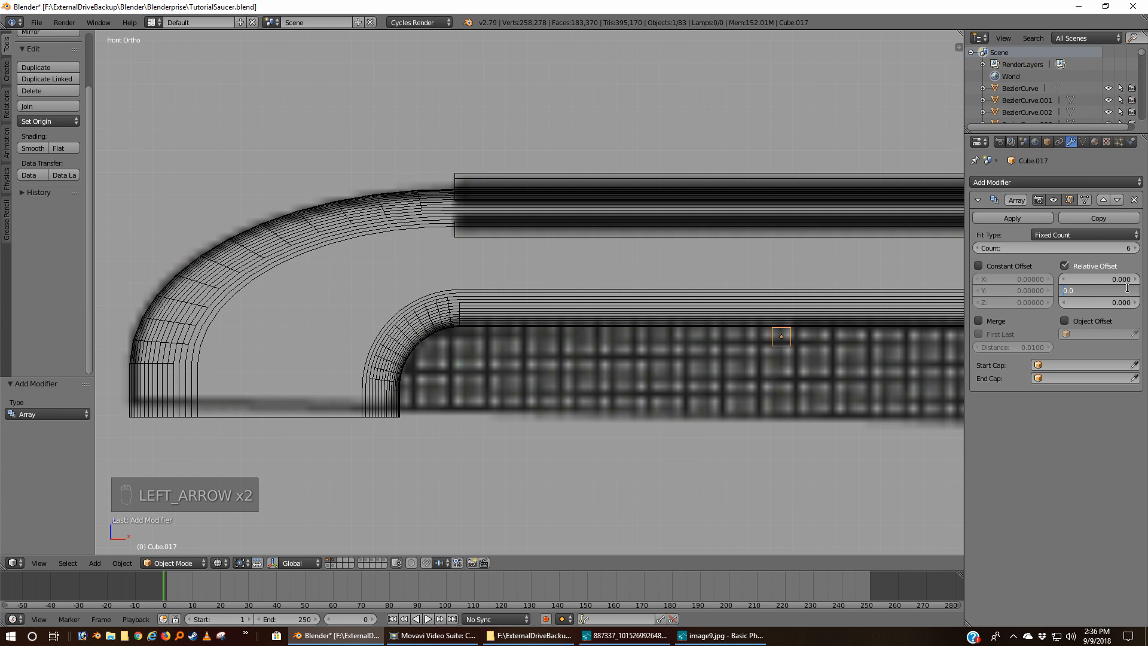
pyautogui.press('Delete')
pyautogui.write('1')
pyautogui.press('BackSpace')
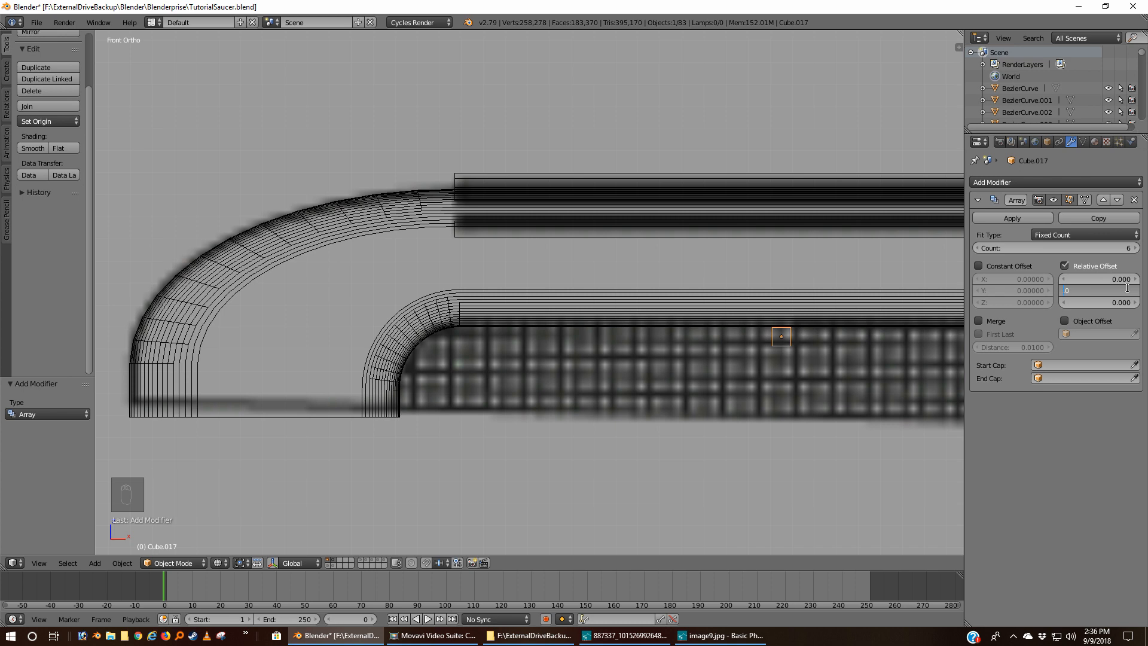
# Set the Array modifier's relative Z offset to 1, and change it to -1 so the copies run downward
pyautogui.click(1116, 303)
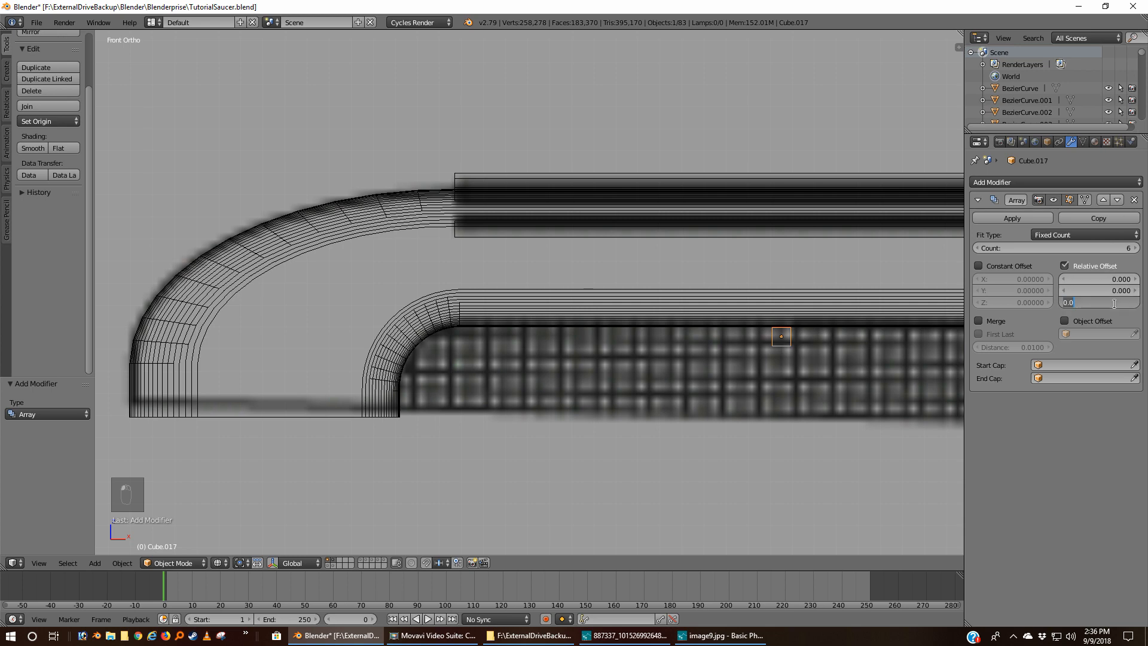
pyautogui.write('1')
pyautogui.press('Return')
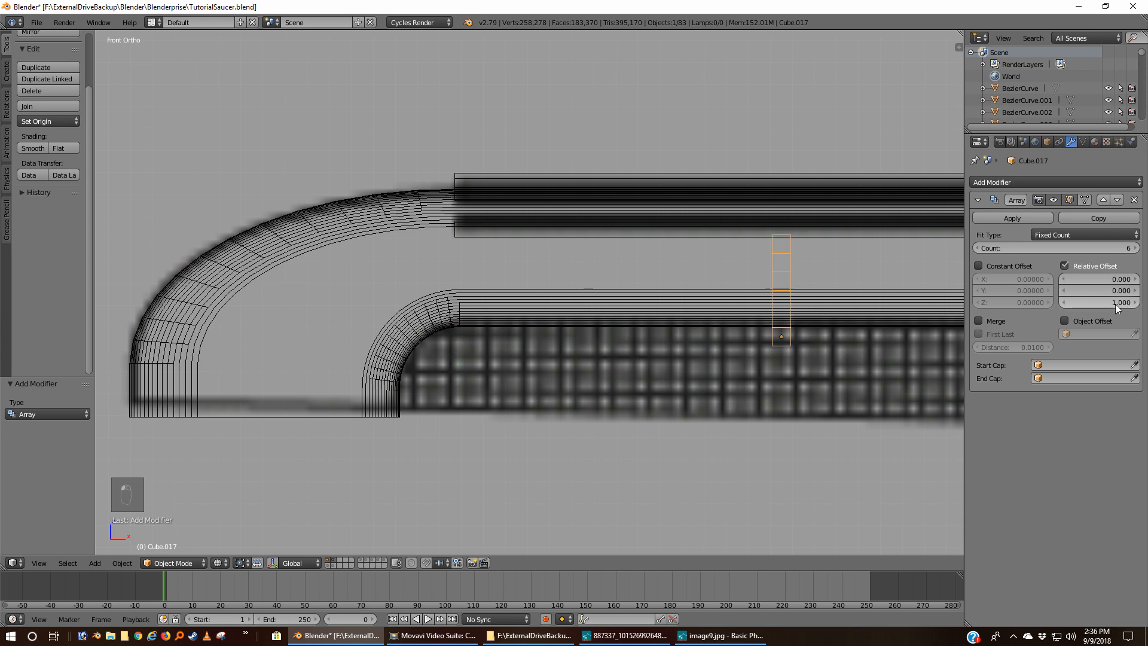
pyautogui.click(1073, 302)
pyautogui.write('-1')
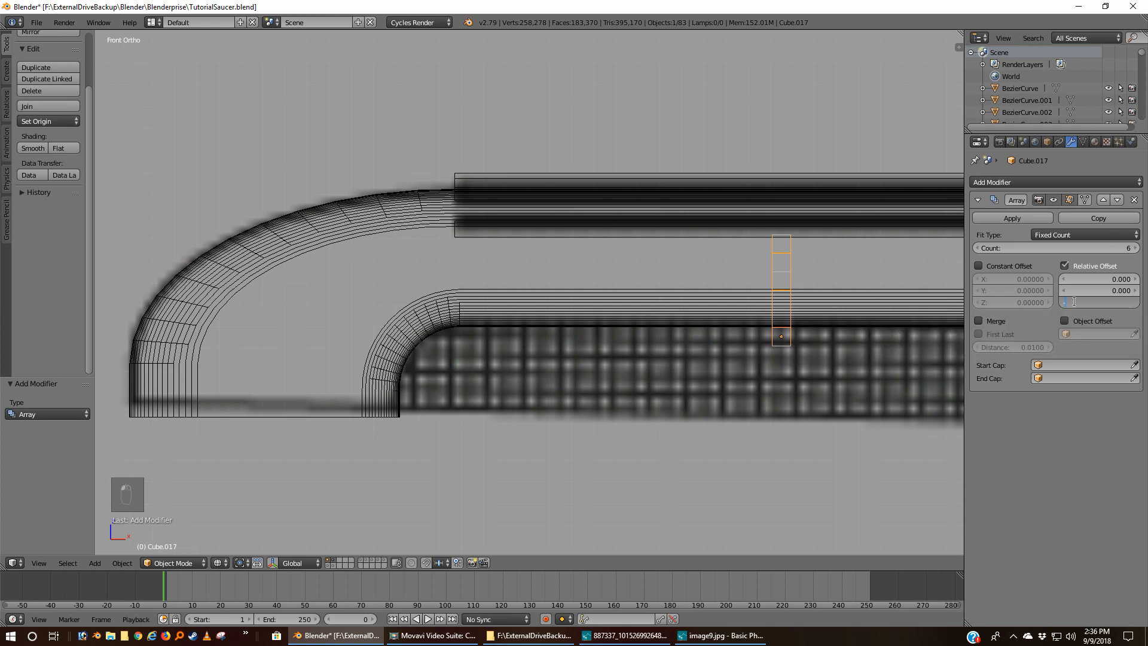
pyautogui.press('Return')
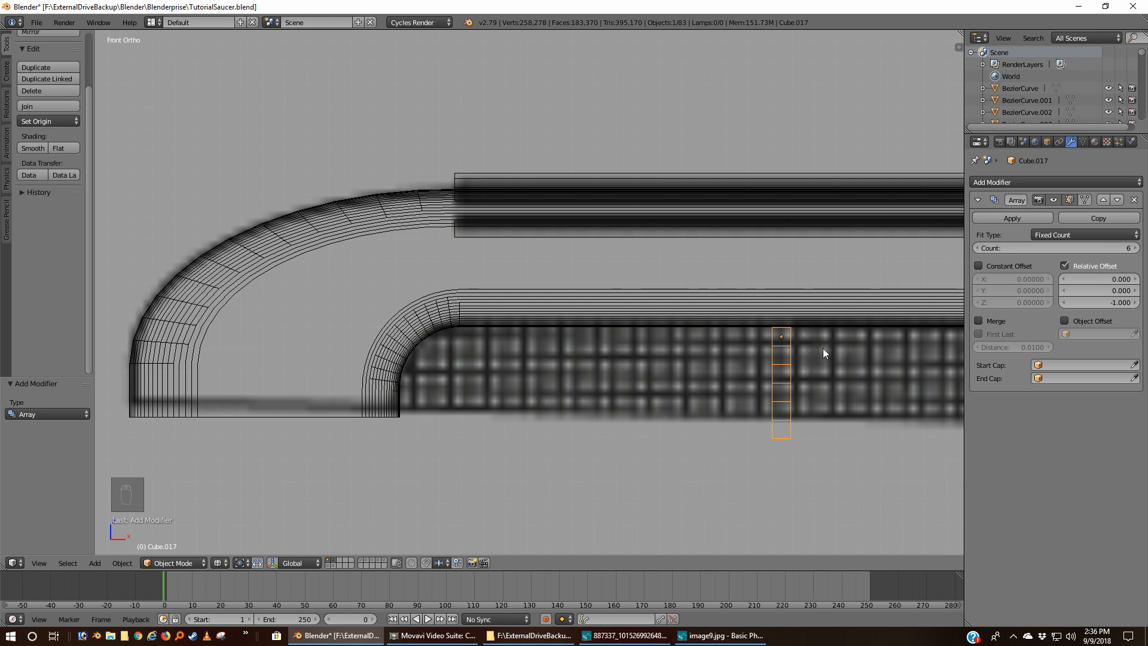
# Scale the arrayed cube by about 0.894 and move it about 0.002 in Z to fit the column within the grille
pyautogui.press('s')
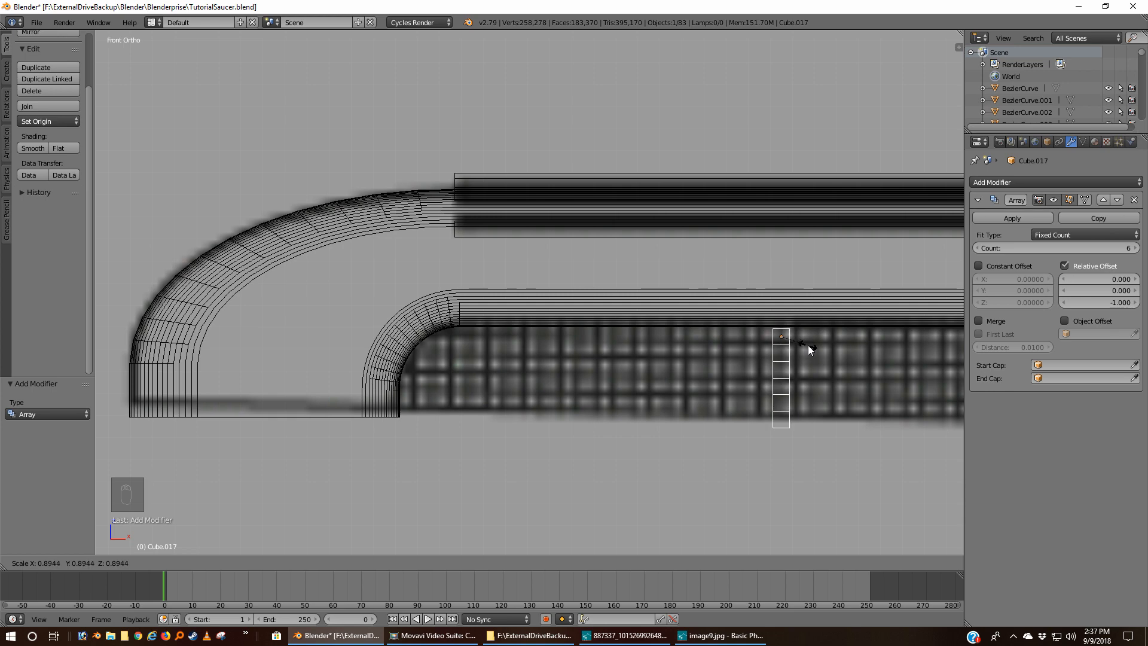
pyautogui.click(808, 345)
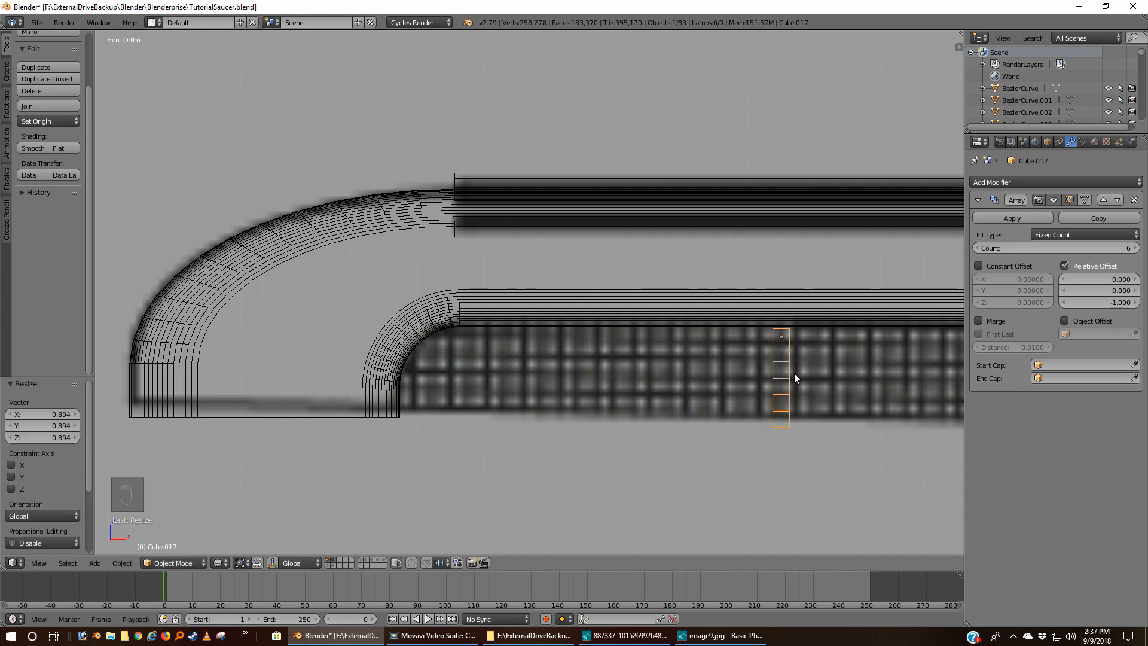
pyautogui.press('g')
pyautogui.press('z')
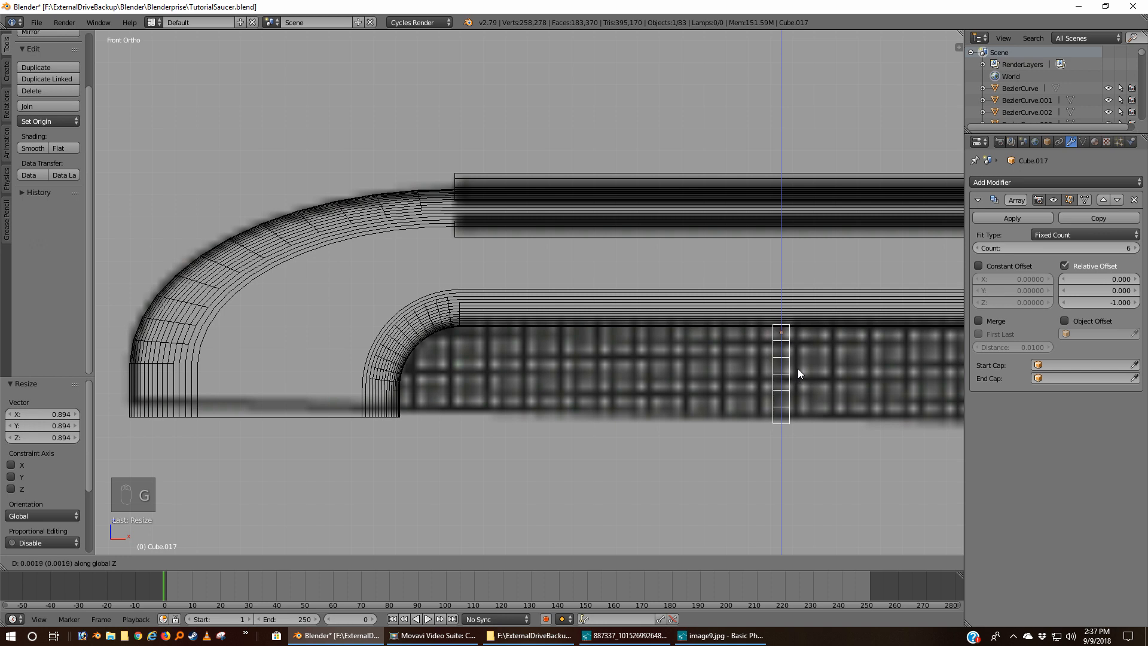
pyautogui.click(797, 373)
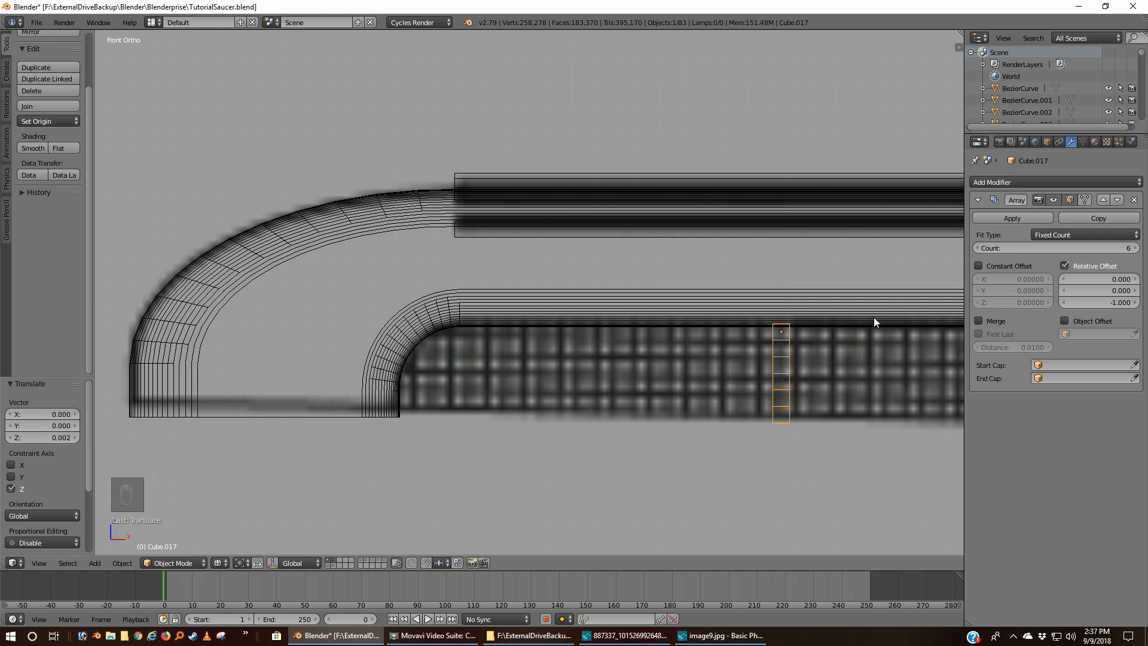
# Remove the Array modifier and move the single cube about -0.003 in Z onto its top-row grille square
pyautogui.click(1134, 199)
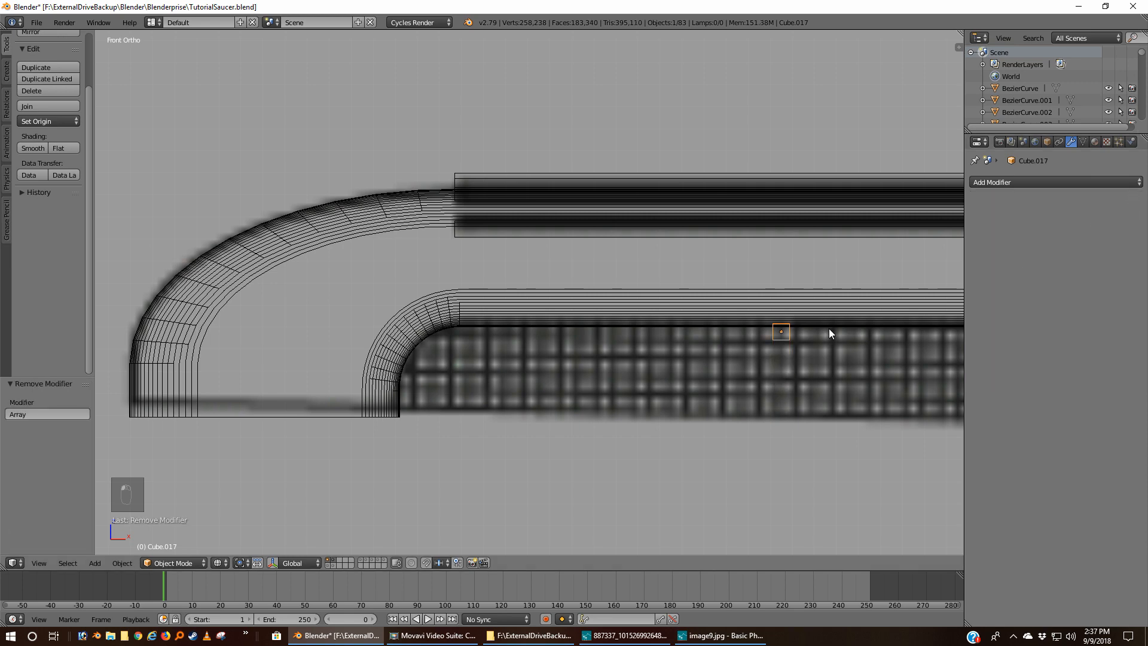
pyautogui.scroll(3, 665, 365)
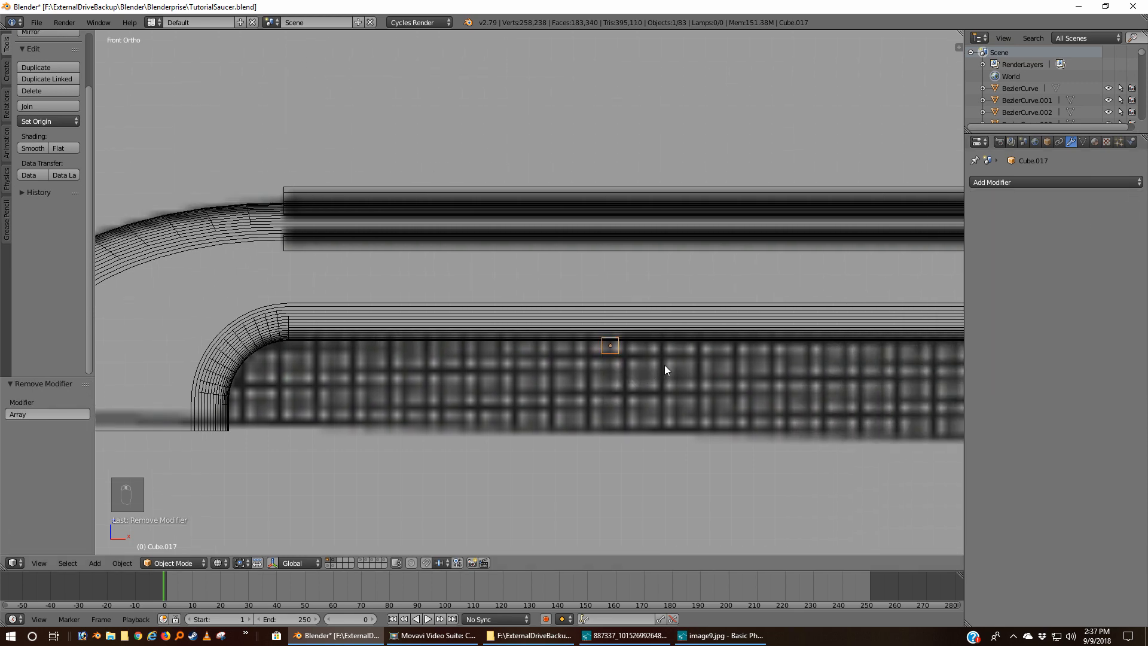
pyautogui.press('g')
pyautogui.press('z')
pyautogui.click(707, 378)
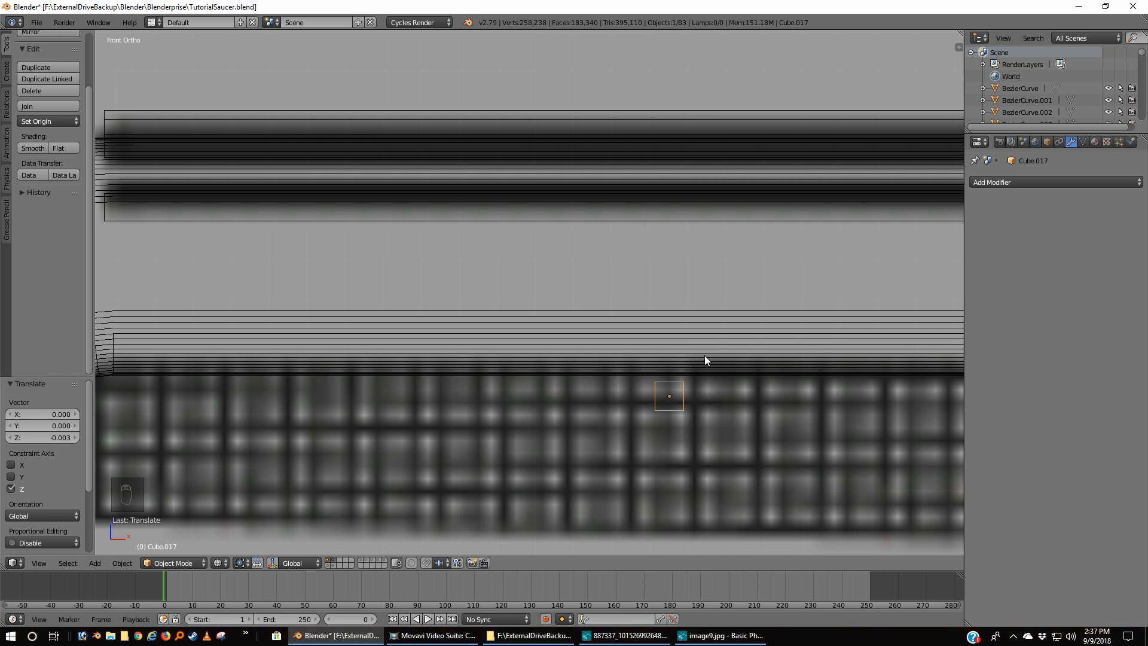
# Enter Edit Mode on the small cube and add one centred vertical loop cut between its front and back faces
pyautogui.press('Tab')
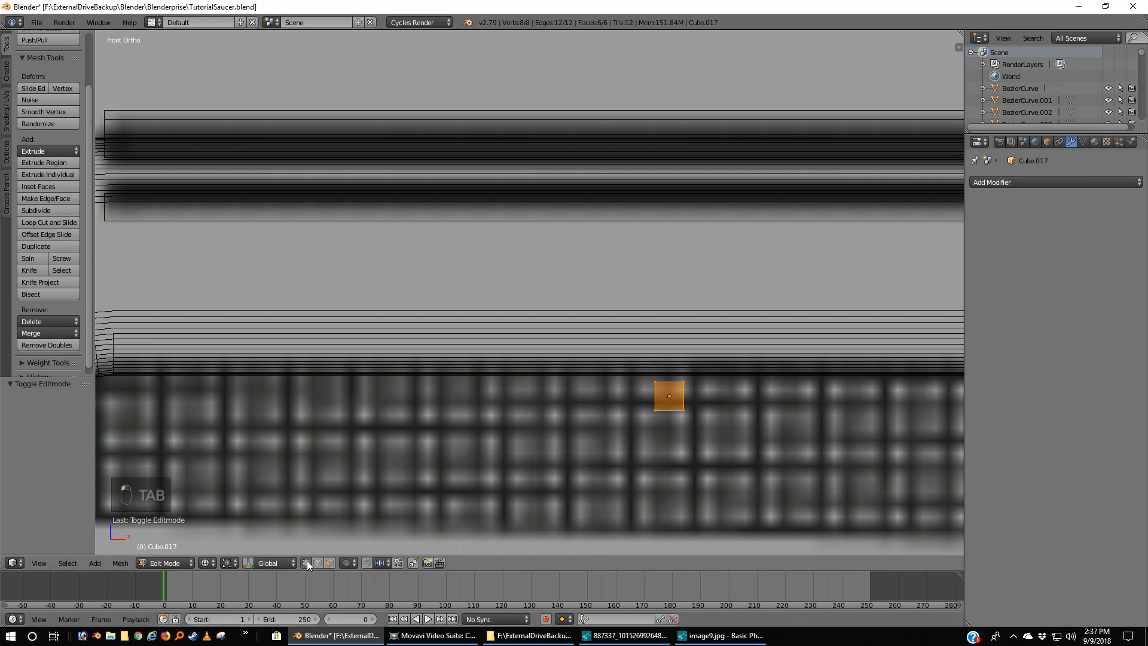
pyautogui.moveTo(528, 431); pyautogui.dragTo(584, 450, button='middle')
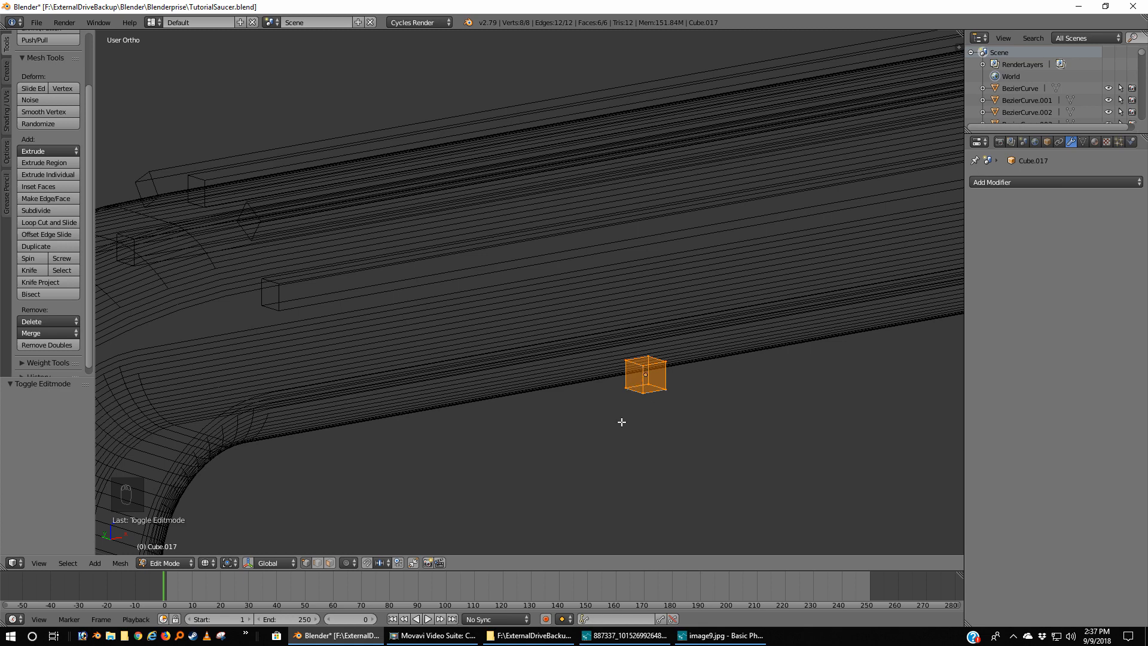
pyautogui.hotkey('ctrl', 'r')
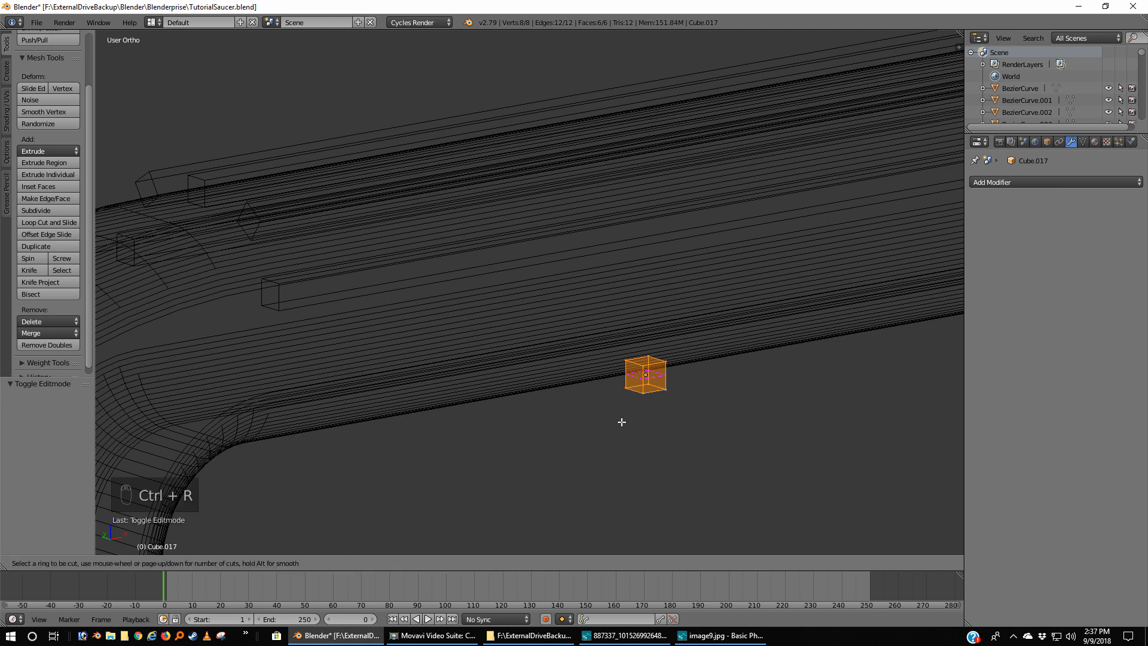
pyautogui.click(630, 390)
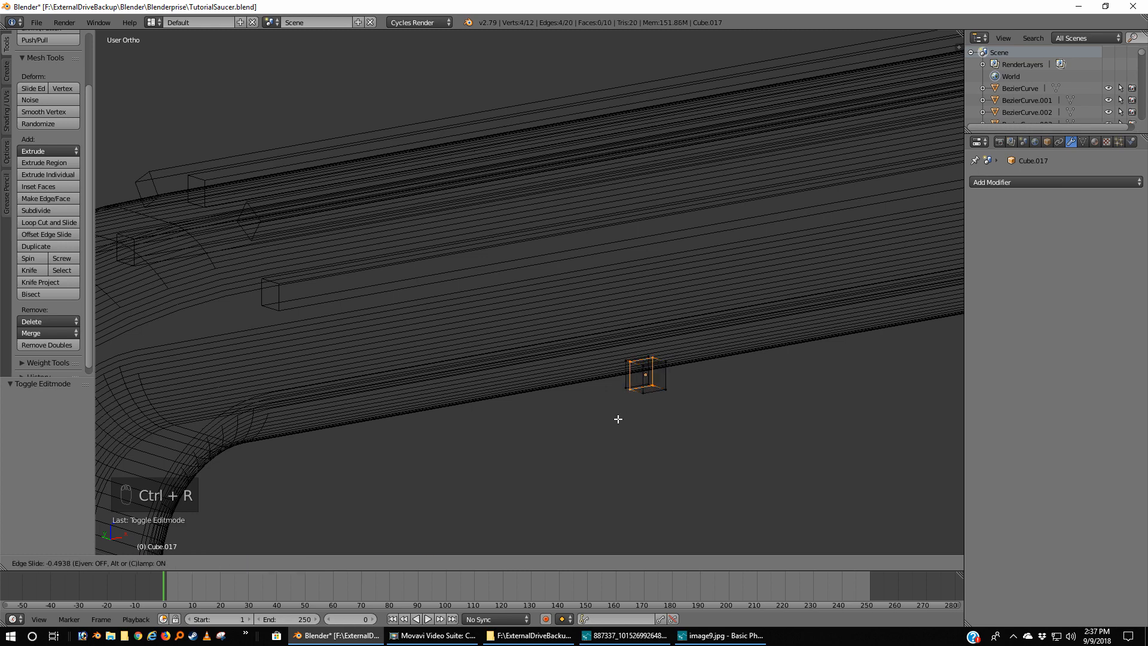
pyautogui.rightClick(619, 419)
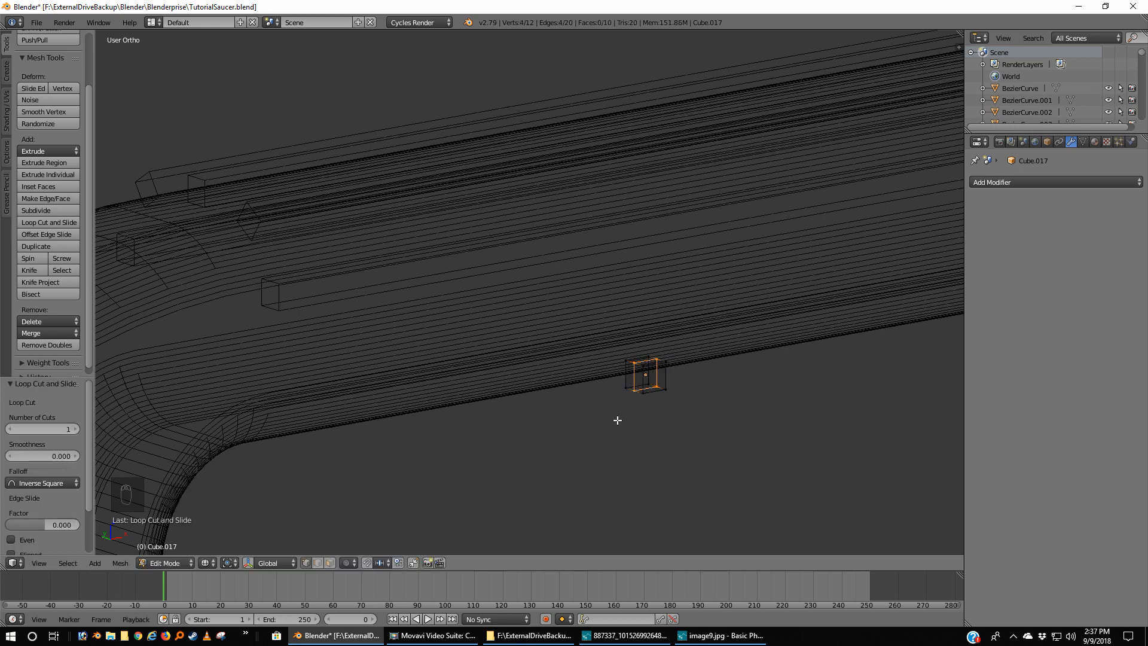
pyautogui.rightClick(617, 420)
# Clear the selection, switch to solid shading in front view, and select the four corner vertices of the cube's front face
pyautogui.press('a')
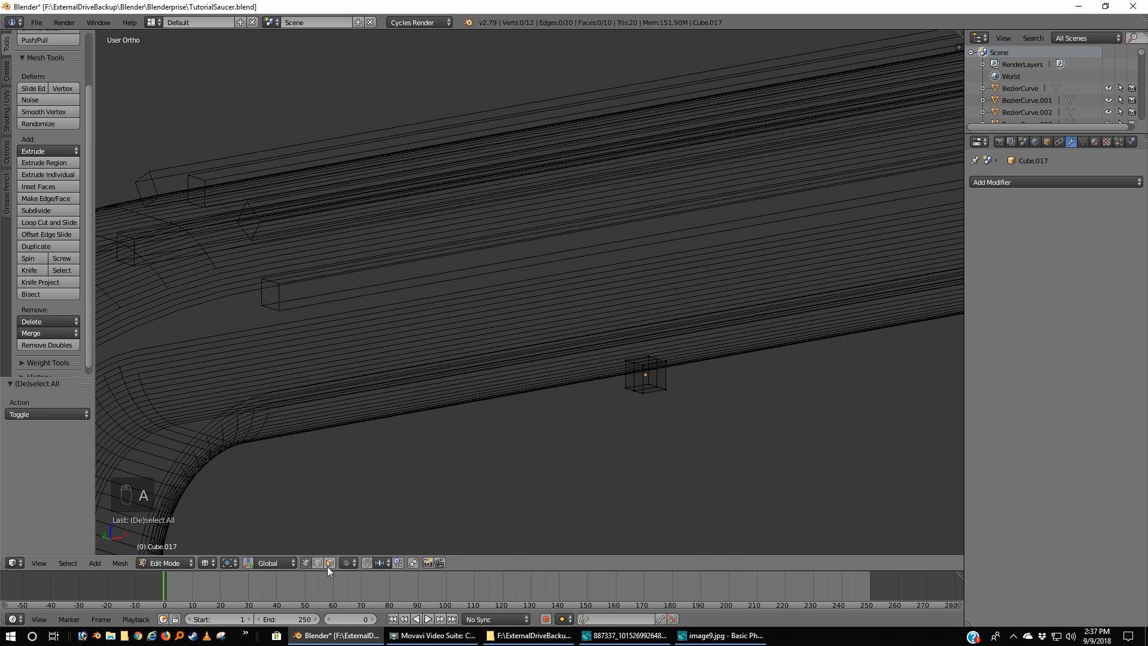
pyautogui.press('KP_1')
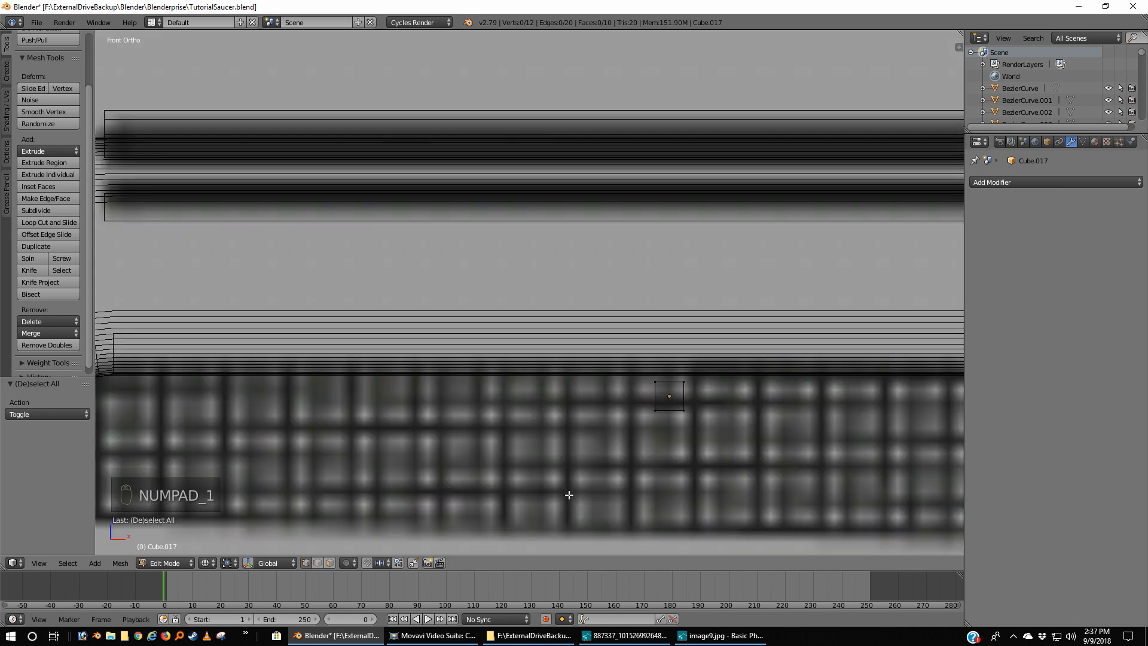
pyautogui.press('z')
pyautogui.rightClick(660, 389)
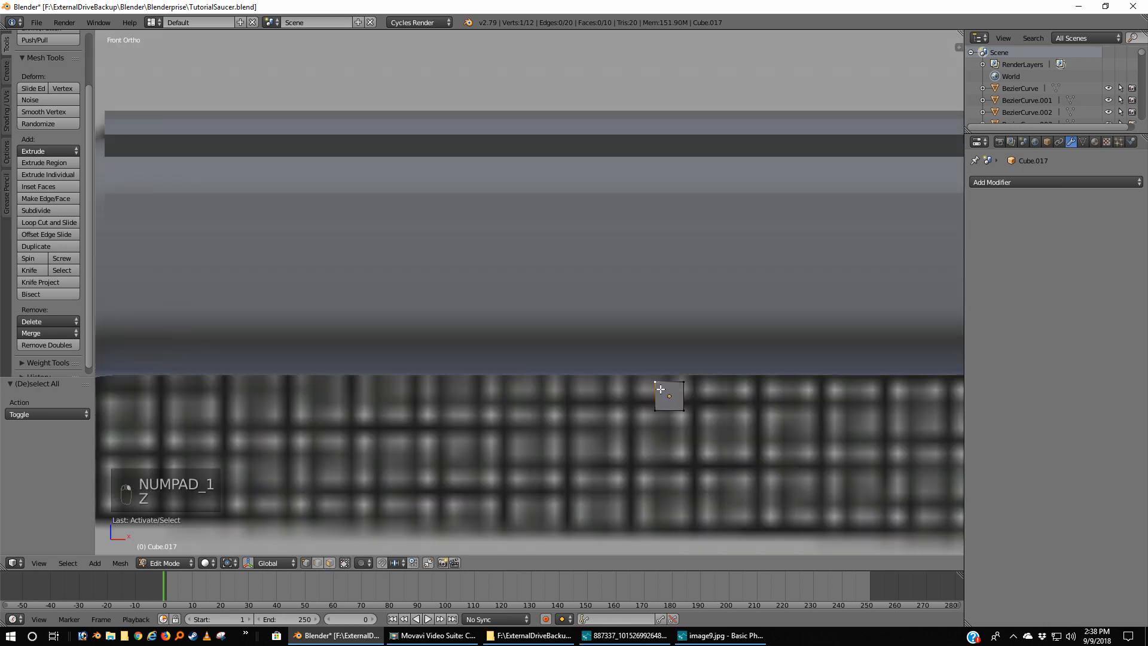
pyautogui.keyDown('shift'); pyautogui.rightClick(681, 388); pyautogui.keyUp('shift')
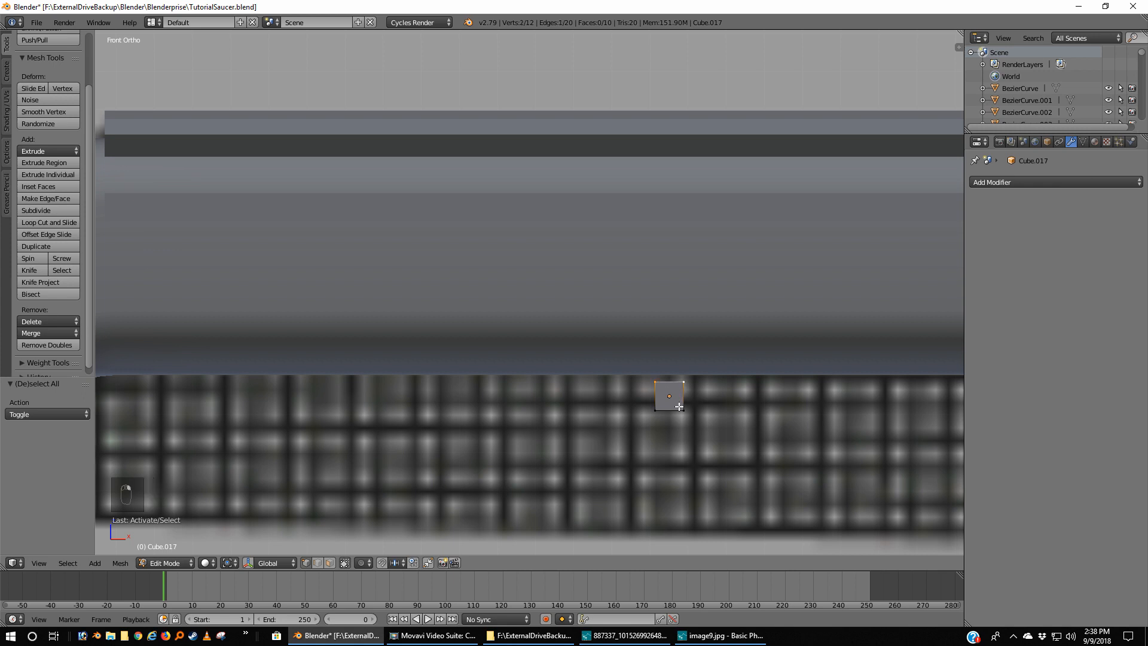
pyautogui.keyDown('shift'); pyautogui.rightClick(679, 406); pyautogui.keyUp('shift')
pyautogui.keyDown('shift'); pyautogui.rightClick(658, 409); pyautogui.keyUp('shift')
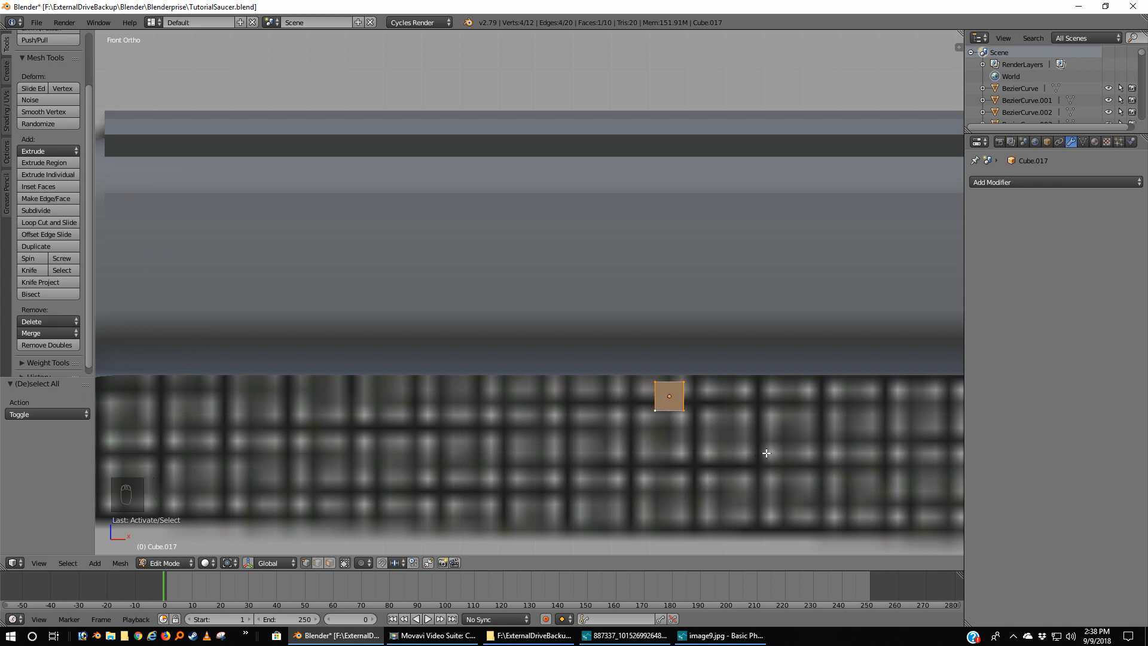
# Try to taper the cube by scaling its front face by about 0.232, and undo the scaling
pyautogui.press('s')
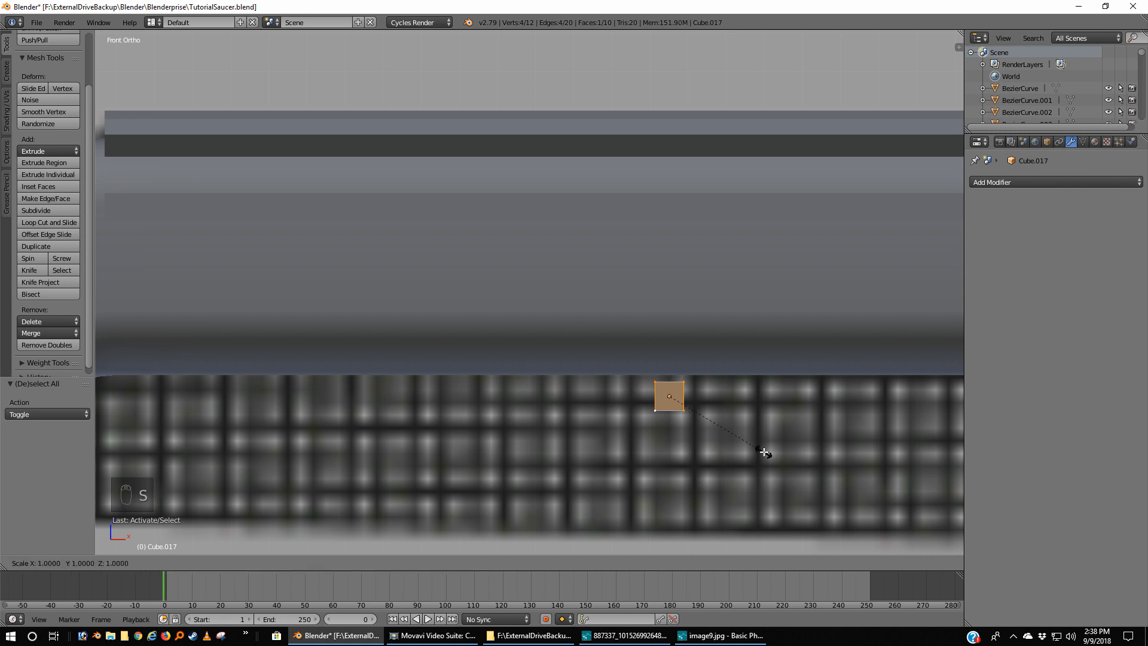
pyautogui.click(687, 414)
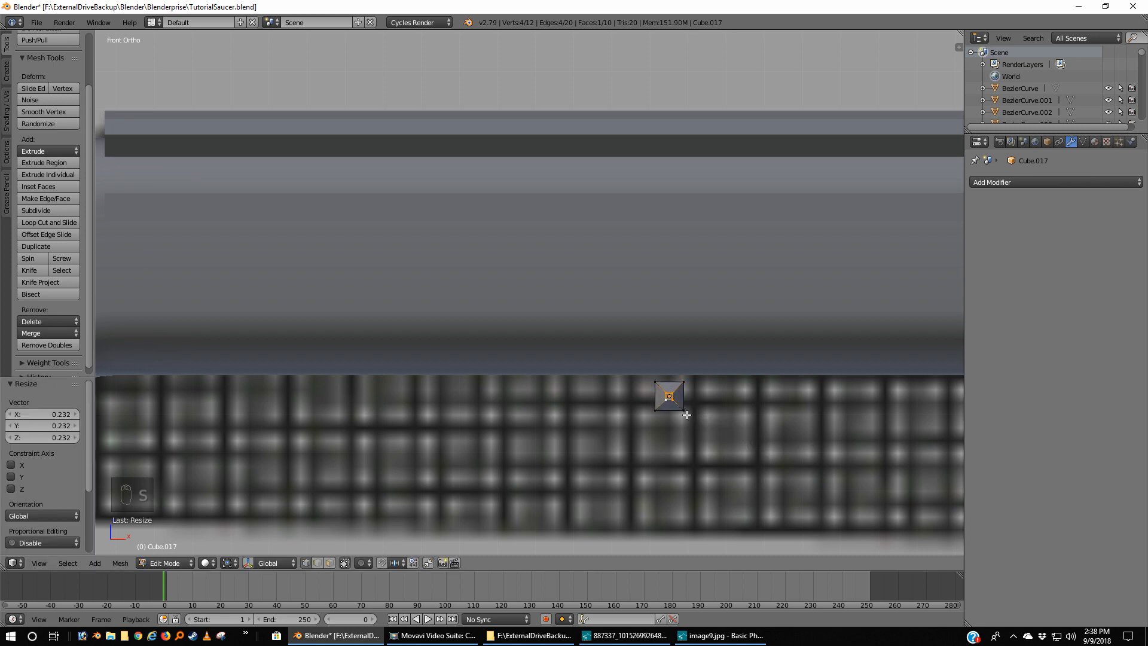
pyautogui.scroll(3, 720, 467)
pyautogui.moveTo(712, 486); pyautogui.dragTo(809, 484, button='middle')
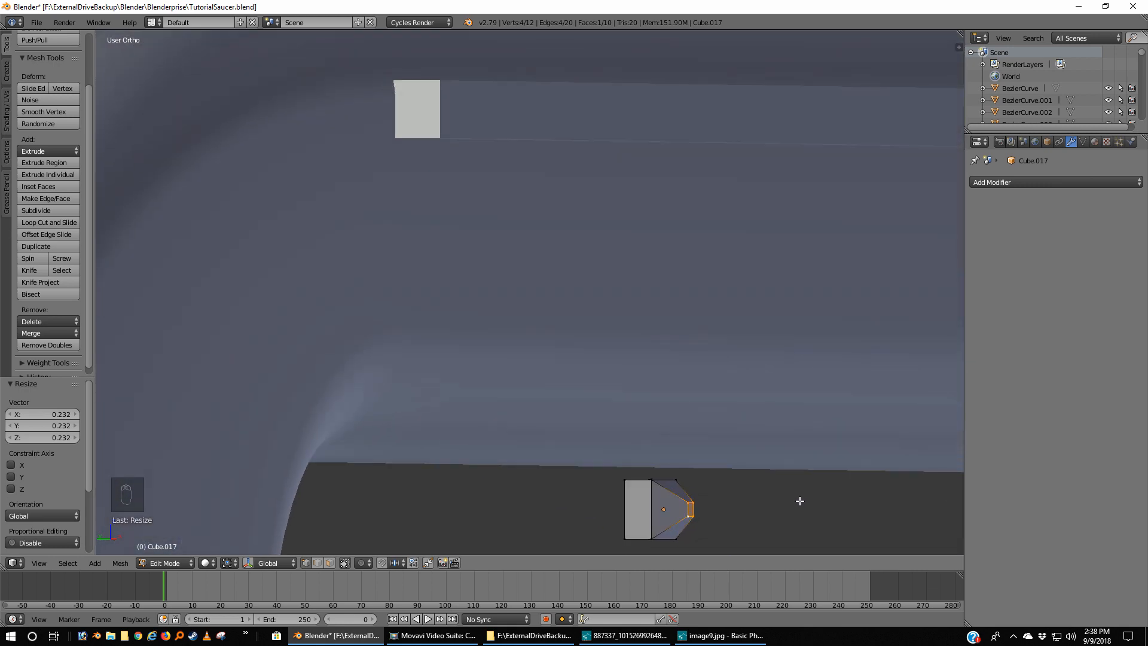
pyautogui.hotkey('ctrl', 'z')
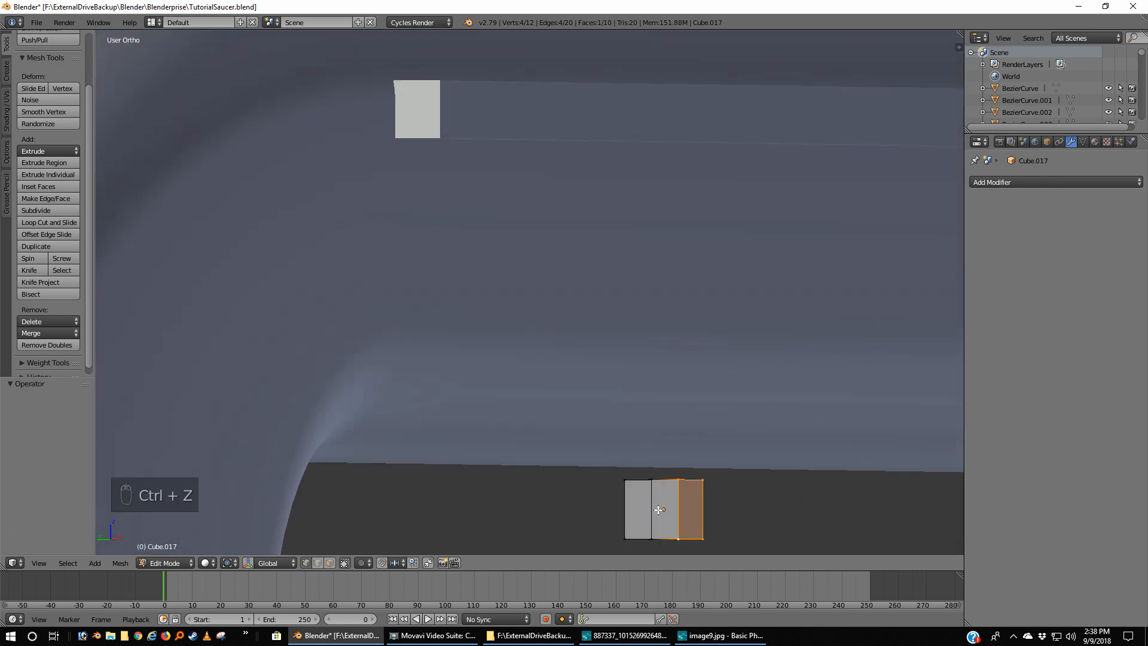
# Switch to wireframe shading and add the four corner vertices of the cube's back face to the selected front face
pyautogui.press('z')
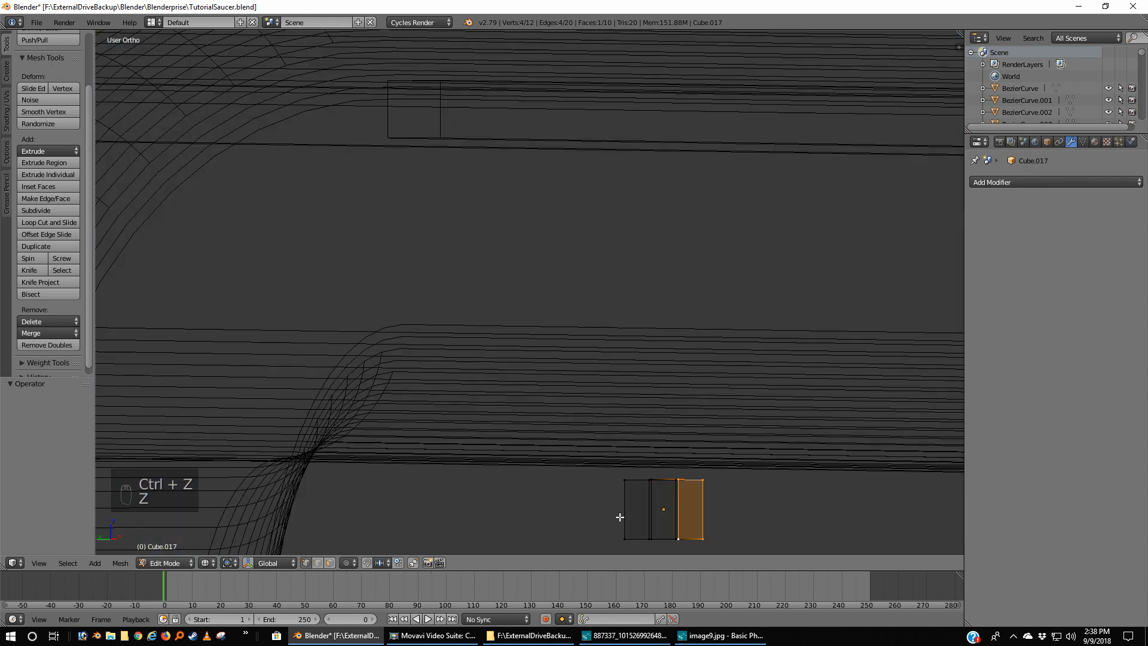
pyautogui.moveTo(617, 515); pyautogui.dragTo(673, 527, button='middle')
pyautogui.moveTo(686, 523); pyautogui.dragTo(686, 521, button='middle')
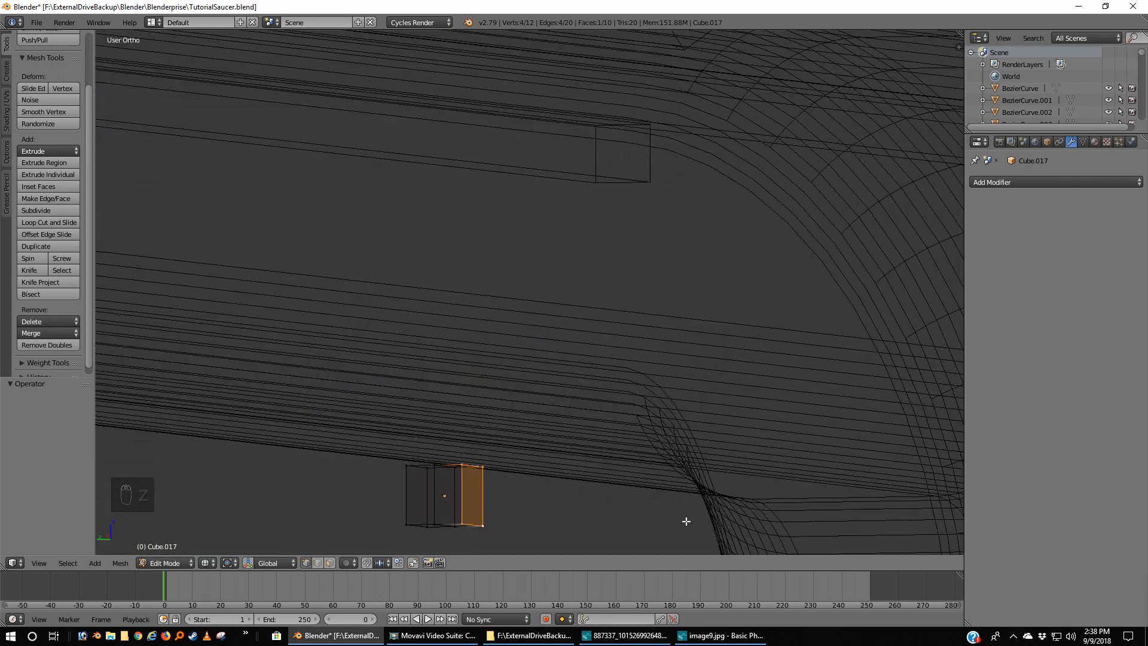
pyautogui.keyDown('shift'); pyautogui.rightClick(406, 466); pyautogui.keyUp('shift')
pyautogui.keyDown('shift'); pyautogui.rightClick(427, 467); pyautogui.keyUp('shift')
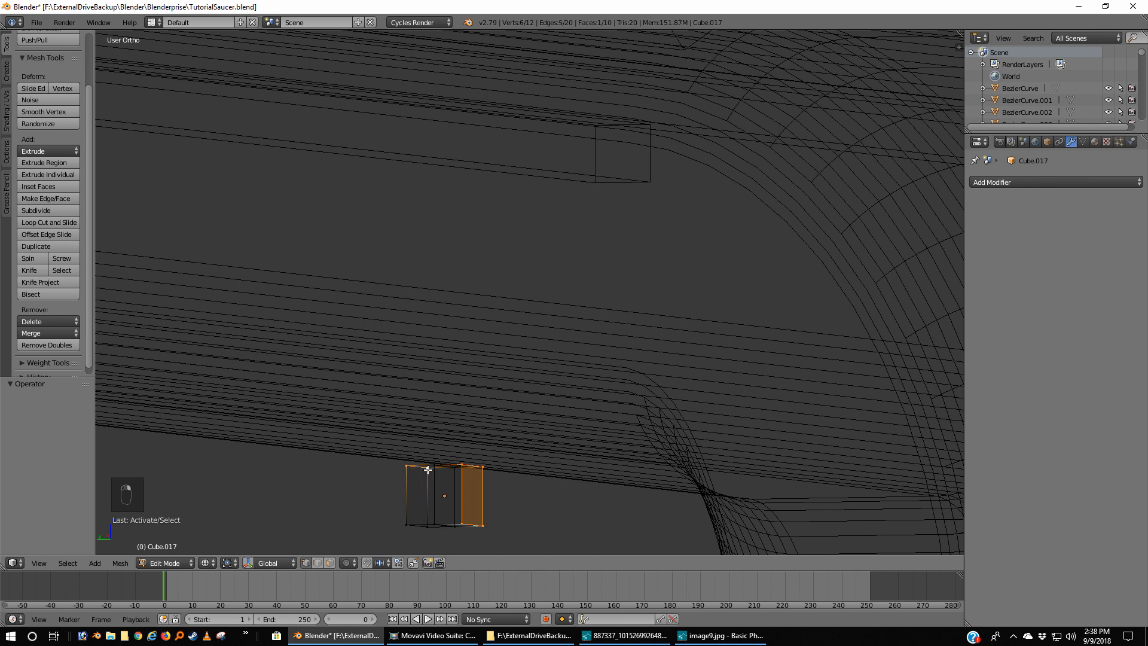
pyautogui.keyDown('shift'); pyautogui.rightClick(407, 525); pyautogui.keyUp('shift')
pyautogui.keyDown('shift'); pyautogui.rightClick(427, 526); pyautogui.keyUp('shift')
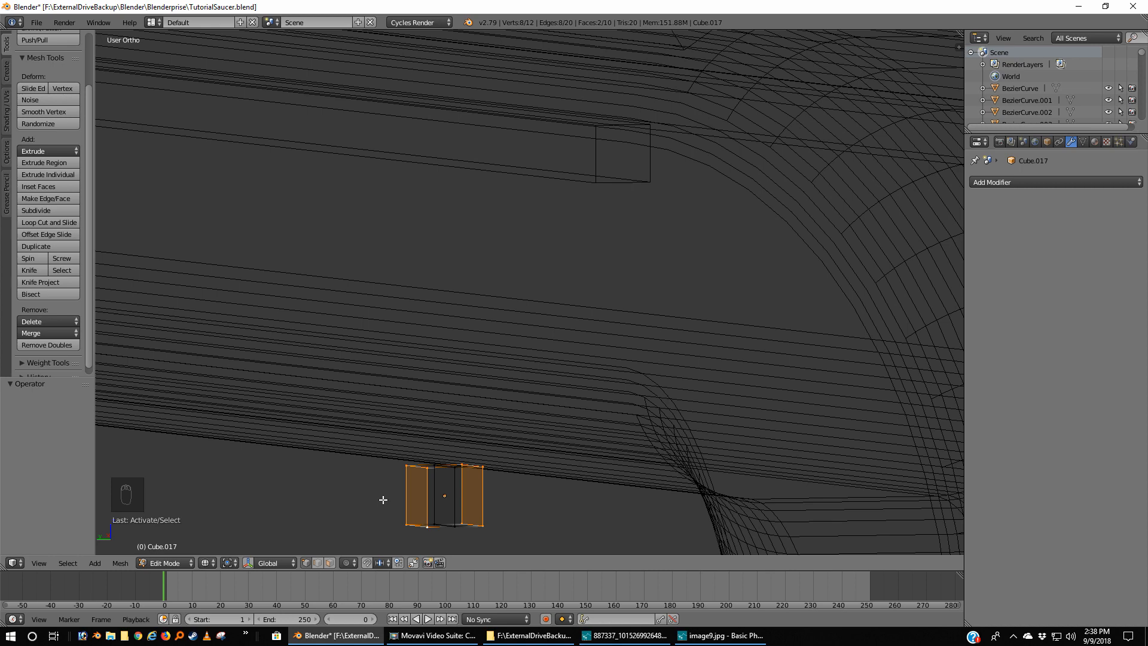
# Taper both ends of the cube in front view by scaling its front and back faces by about 0.246
pyautogui.press('KP_1')
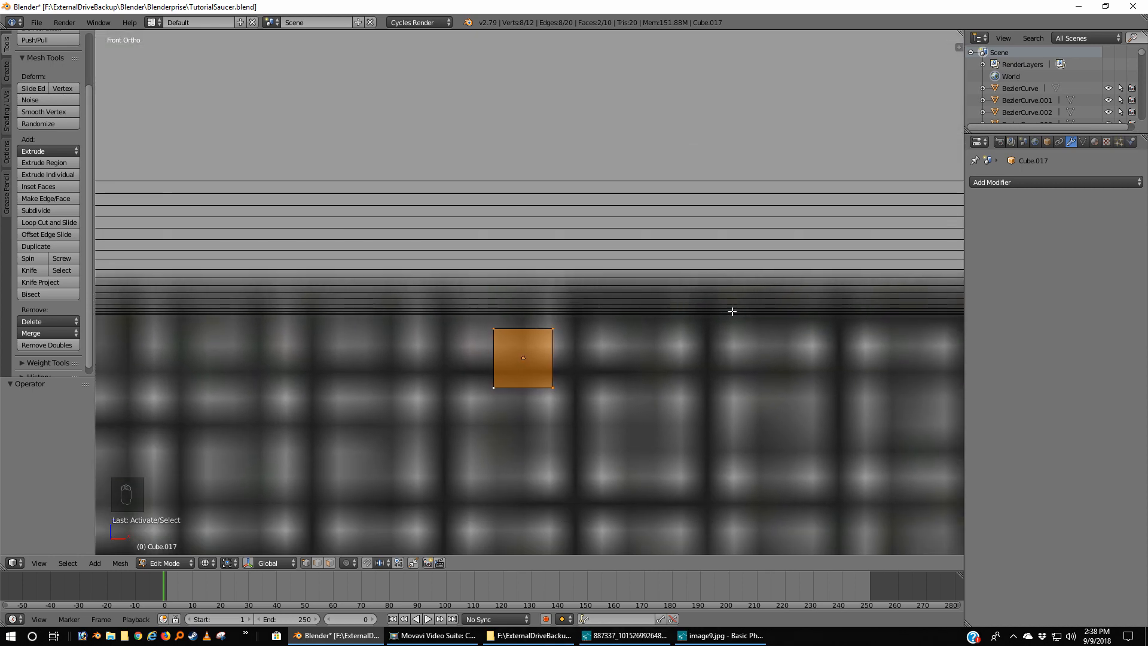
pyautogui.press('s')
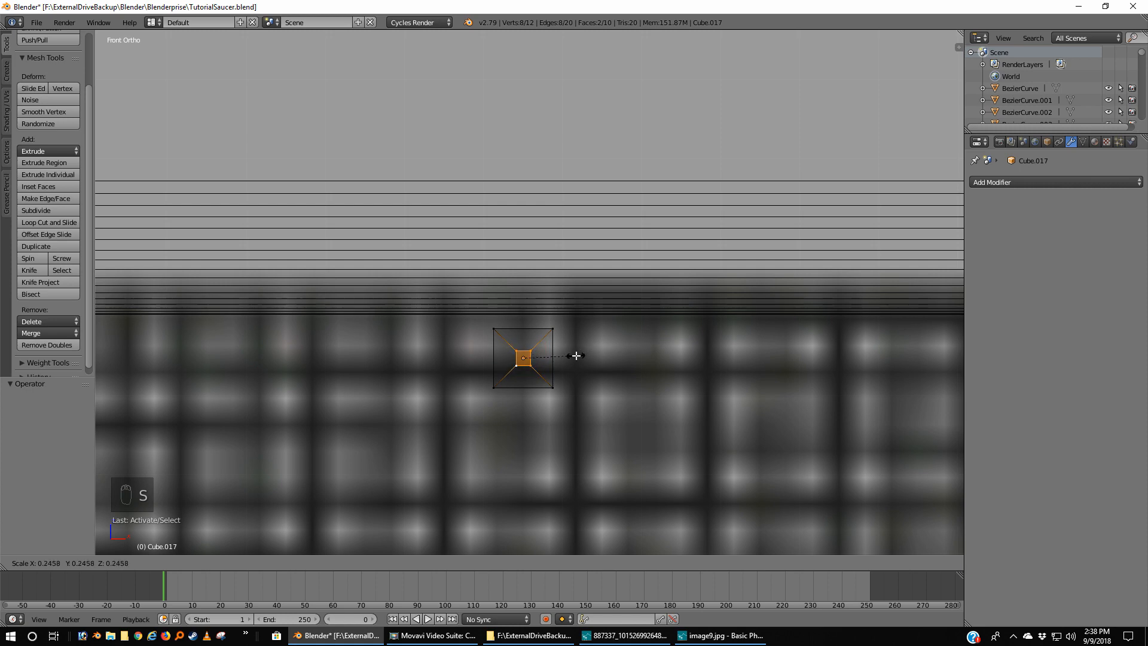
pyautogui.click(576, 355)
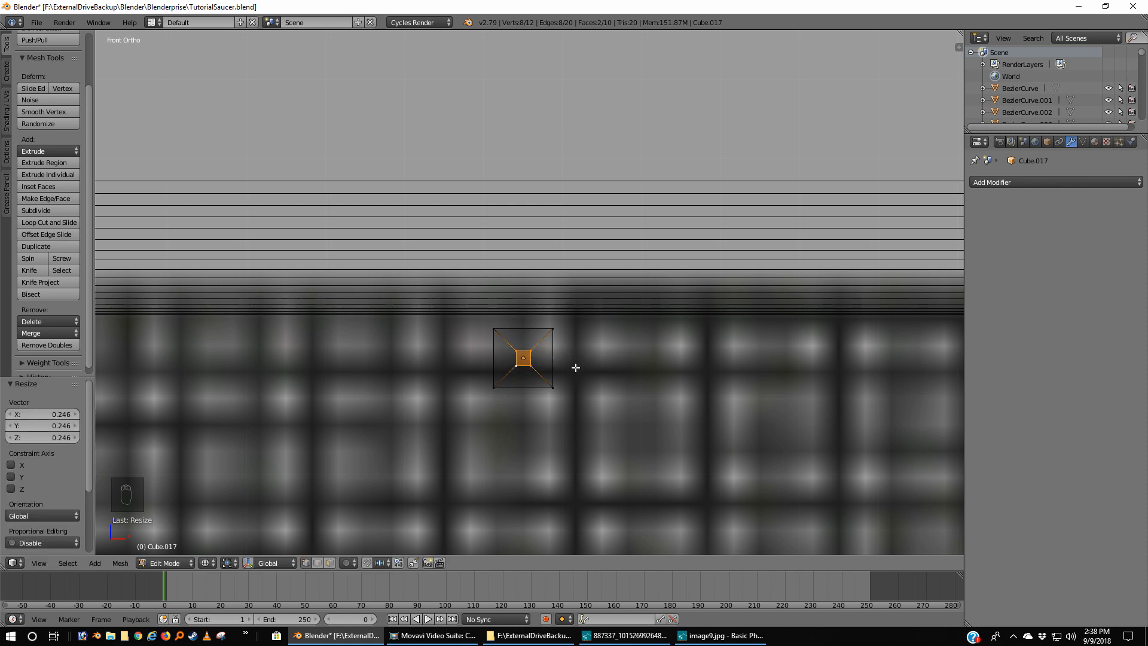
# In right-side wireframe view, spread the two tapered end faces apart by scaling them about 2.755 along Y
pyautogui.press('z')
pyautogui.moveTo(562, 388)
pyautogui.mouseDown(button='middle')
pyautogui.moveTo(592, 407)
pyautogui.moveTo(687, 398)
pyautogui.moveTo(714, 378)
pyautogui.moveTo(737, 385)
pyautogui.moveTo(606, 393)
pyautogui.moveTo(729, 395)
pyautogui.moveTo(695, 387)
pyautogui.mouseUp(button='middle')
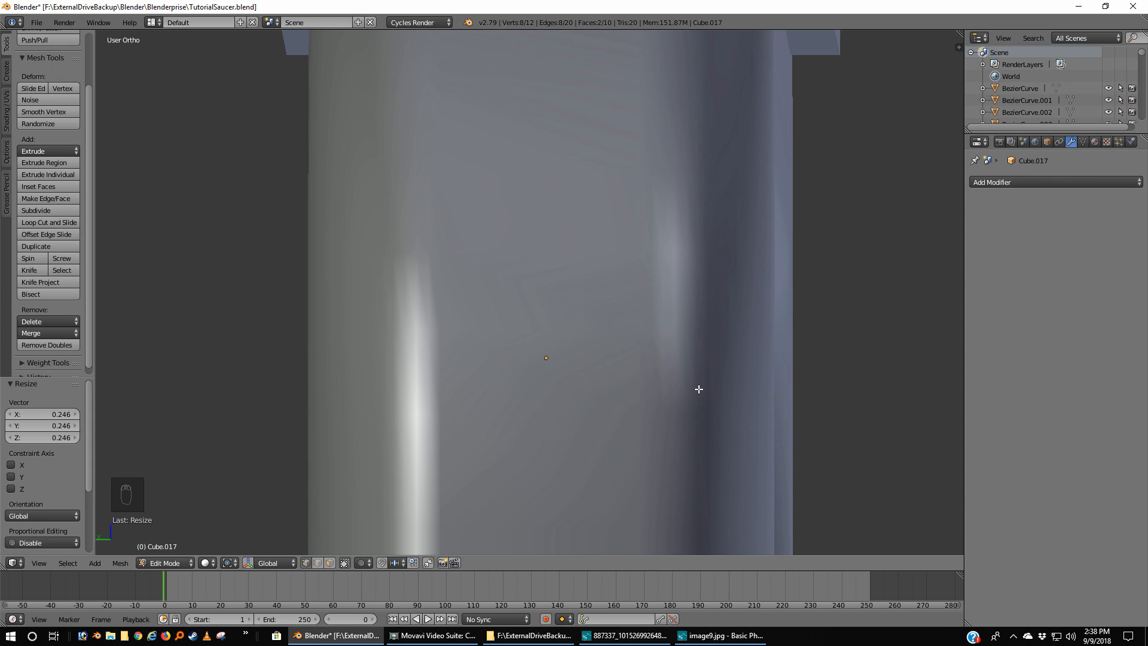
pyautogui.press('z')
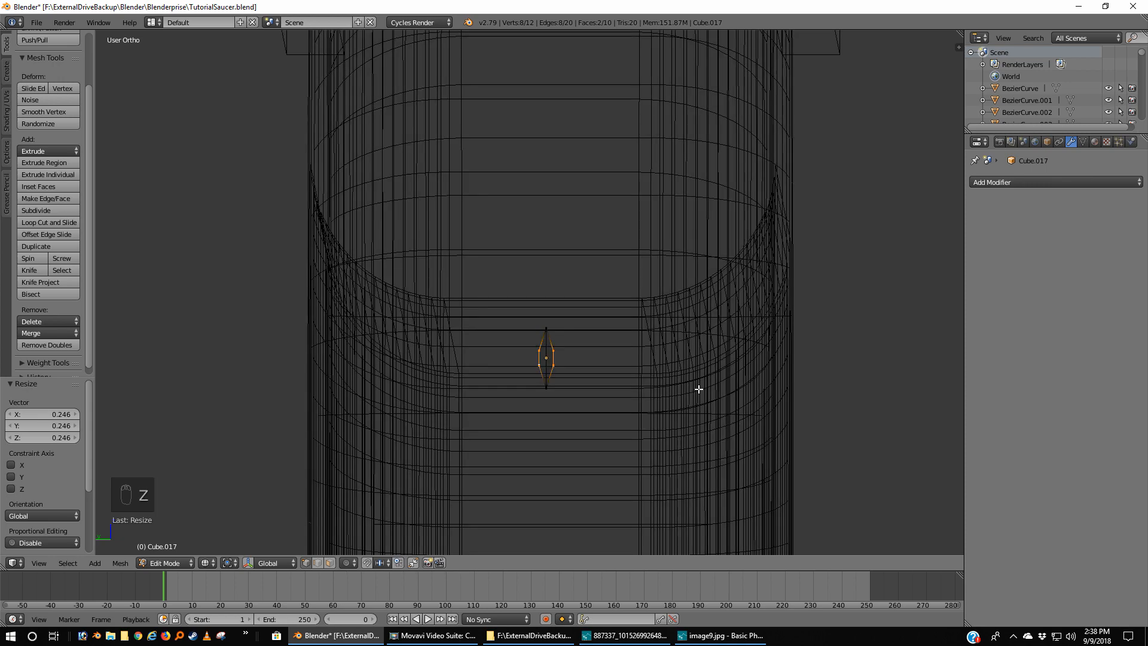
pyautogui.press('KP_3')
pyautogui.scroll(2, 583, 401)
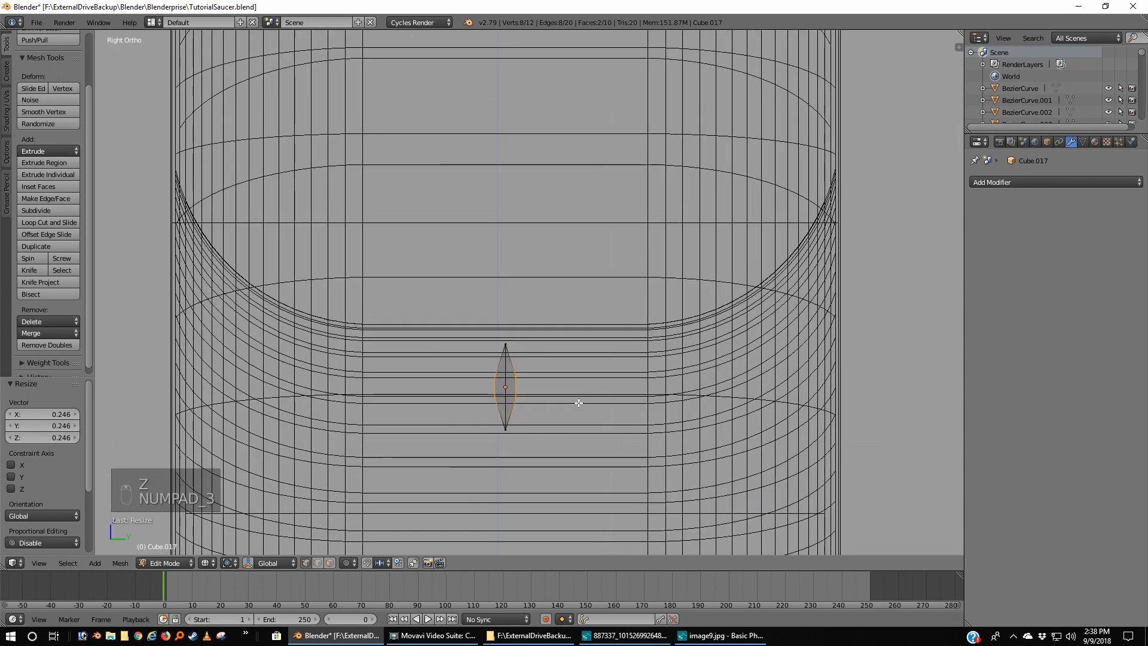
pyautogui.scroll(2, 578, 402)
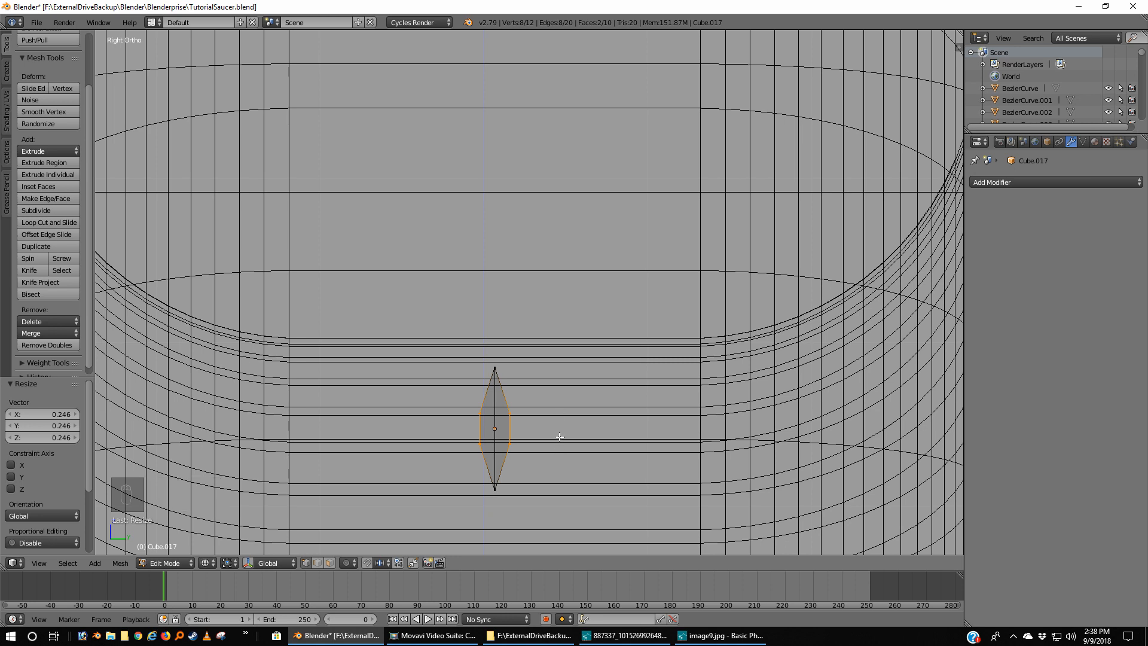
pyautogui.press('s')
pyautogui.press('y')
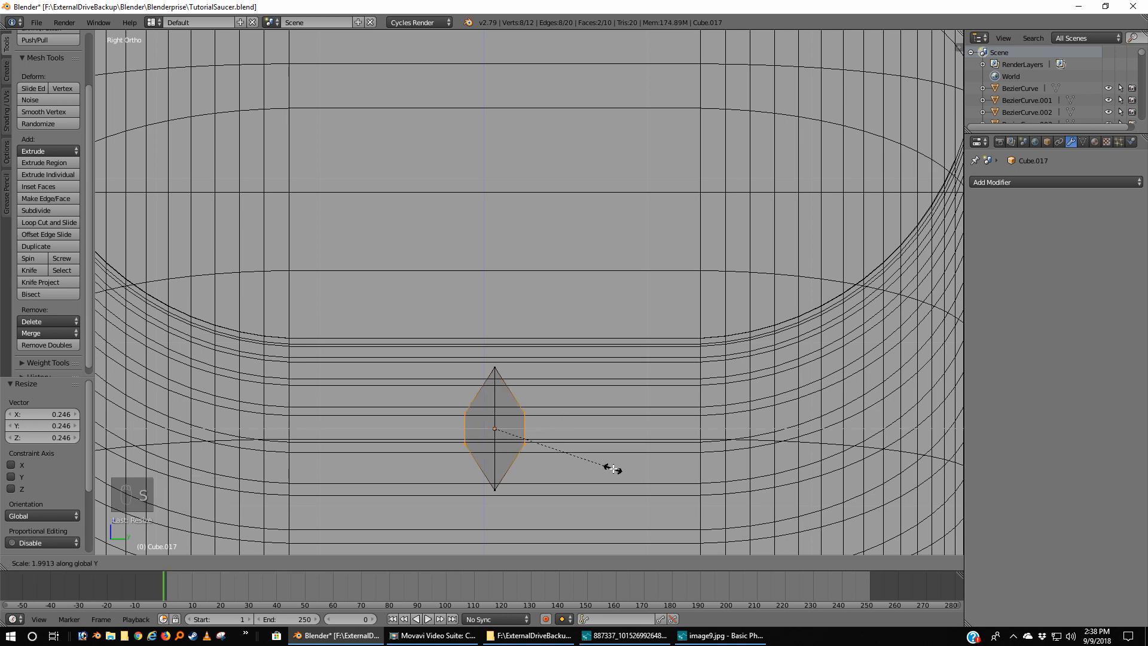
pyautogui.click(658, 484)
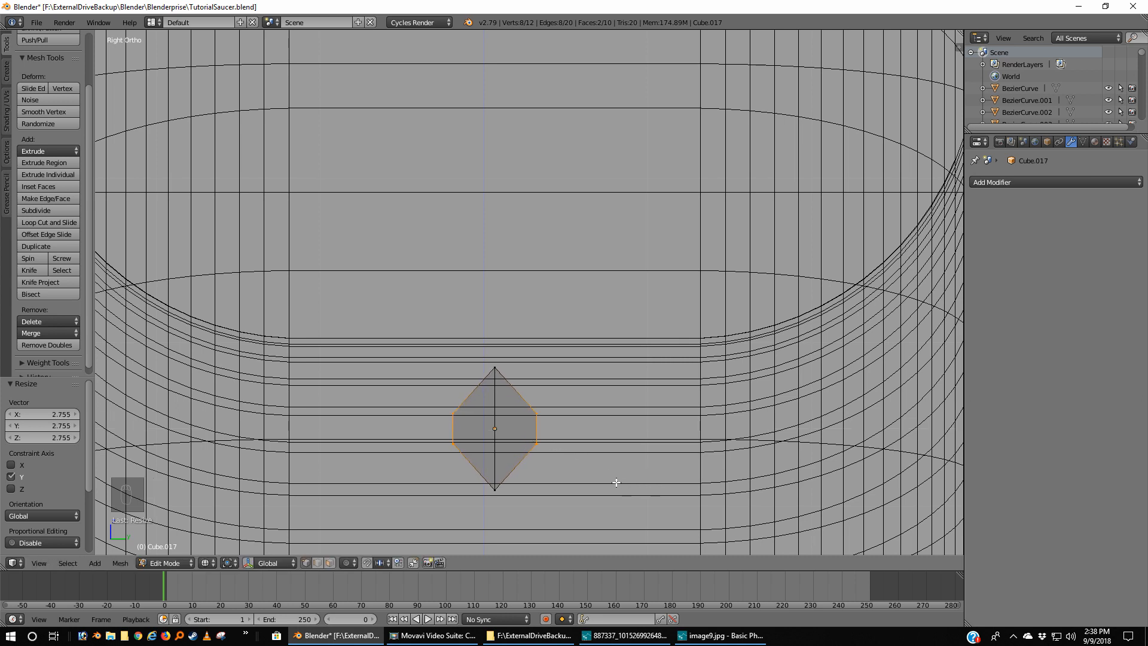
# Check the tapered cube in solid shading, clear the vertex selection in front view, and return to Object Mode
pyautogui.press('z')
pyautogui.moveTo(535, 477)
pyautogui.mouseDown(button='middle')
pyautogui.moveTo(586, 490)
pyautogui.moveTo(610, 451)
pyautogui.moveTo(679, 422)
pyautogui.moveTo(751, 428)
pyautogui.moveTo(620, 436)
pyautogui.mouseUp(button='middle')
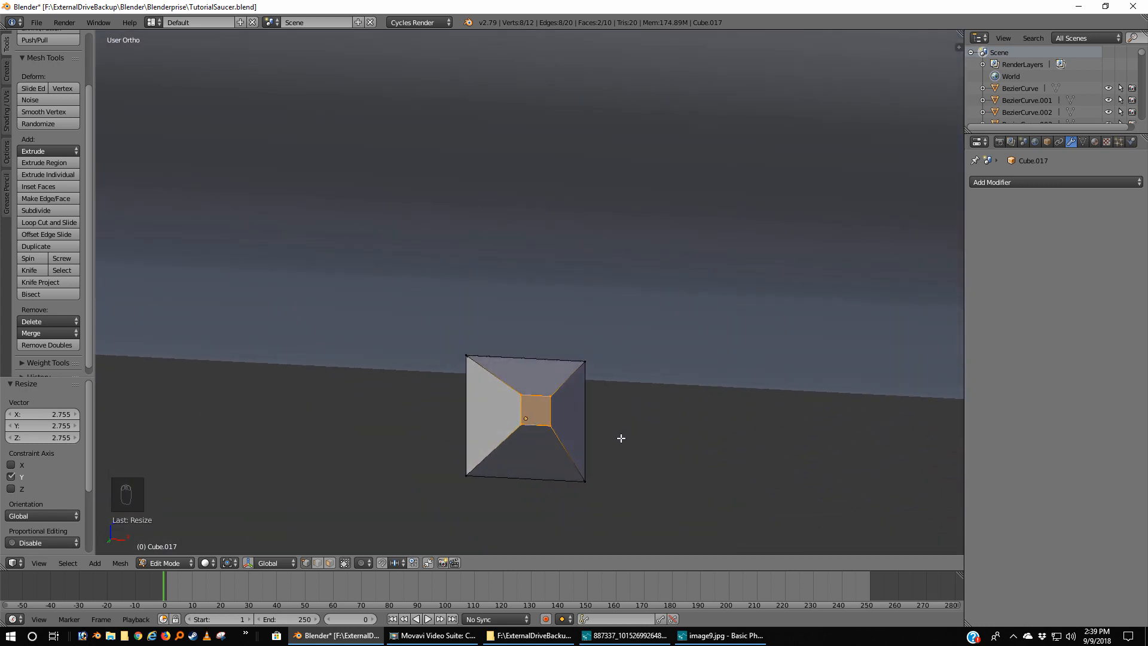
pyautogui.press('KP_1')
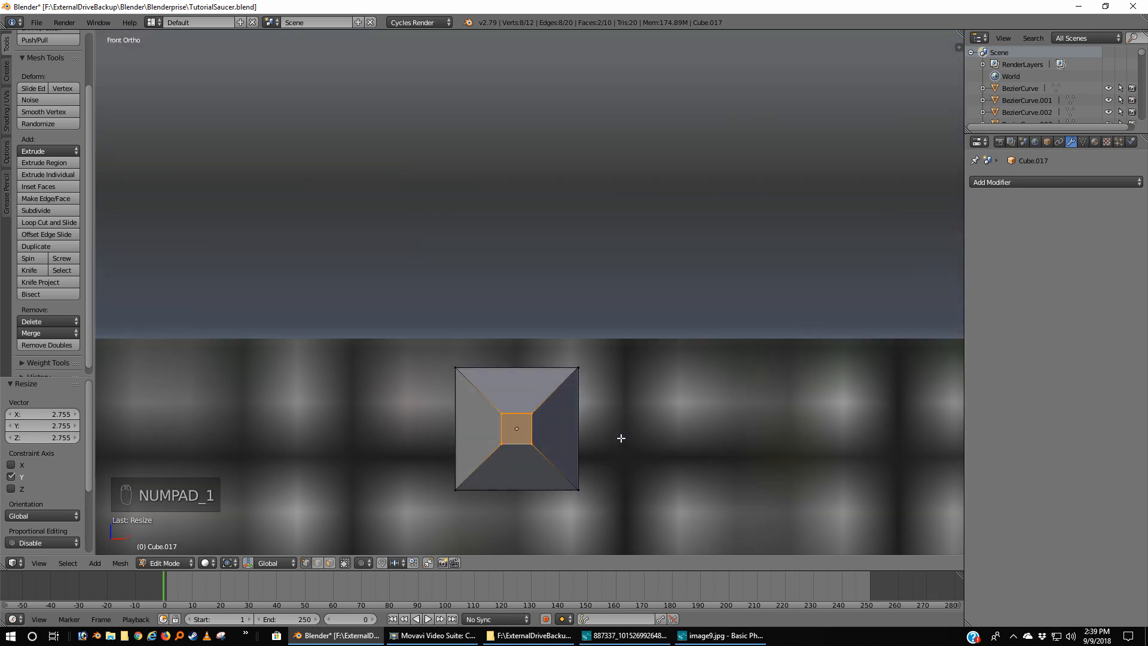
pyautogui.press('a')
pyautogui.scroll(-6, 622, 439)
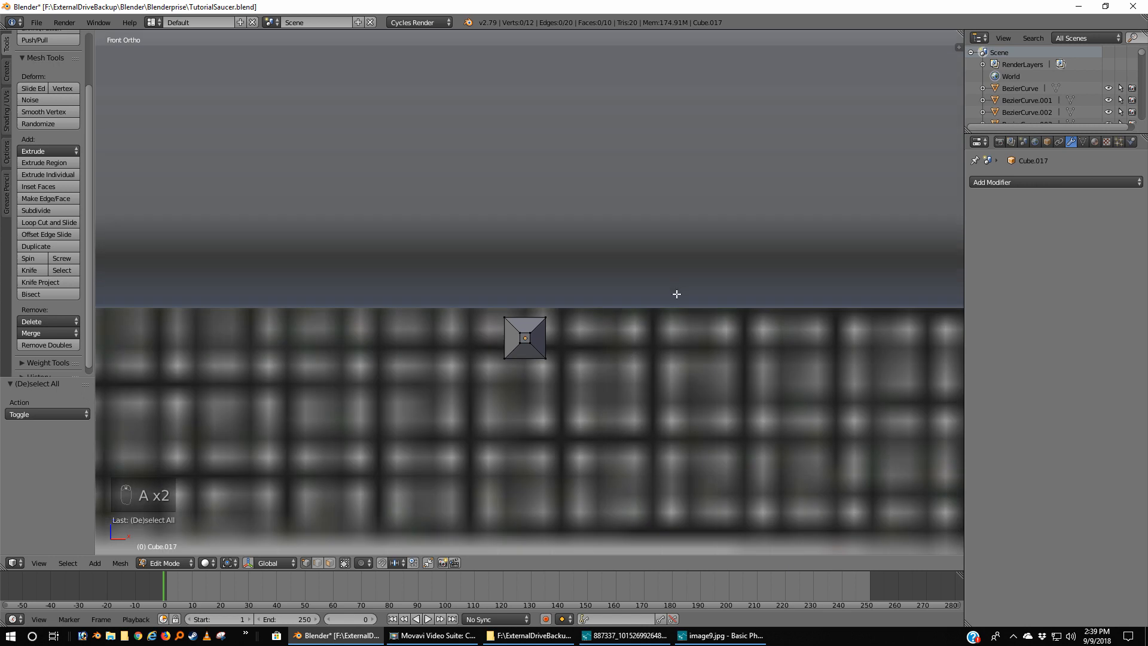
pyautogui.scroll(-5, 678, 302)
pyautogui.scroll(-4, 679, 305)
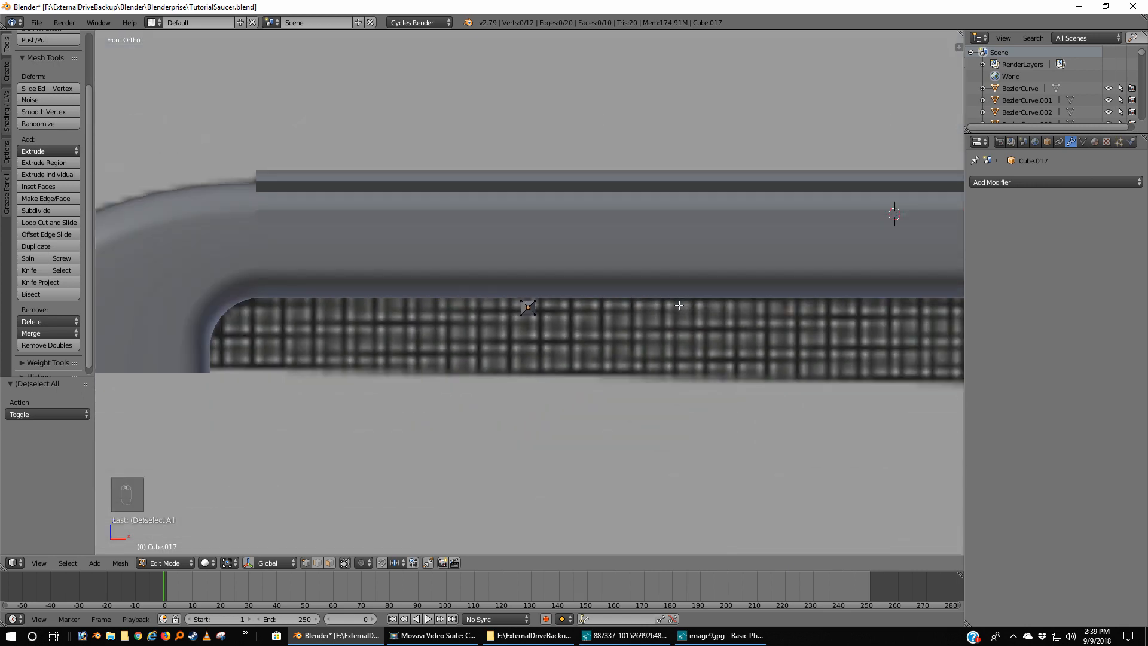
pyautogui.press('Tab')
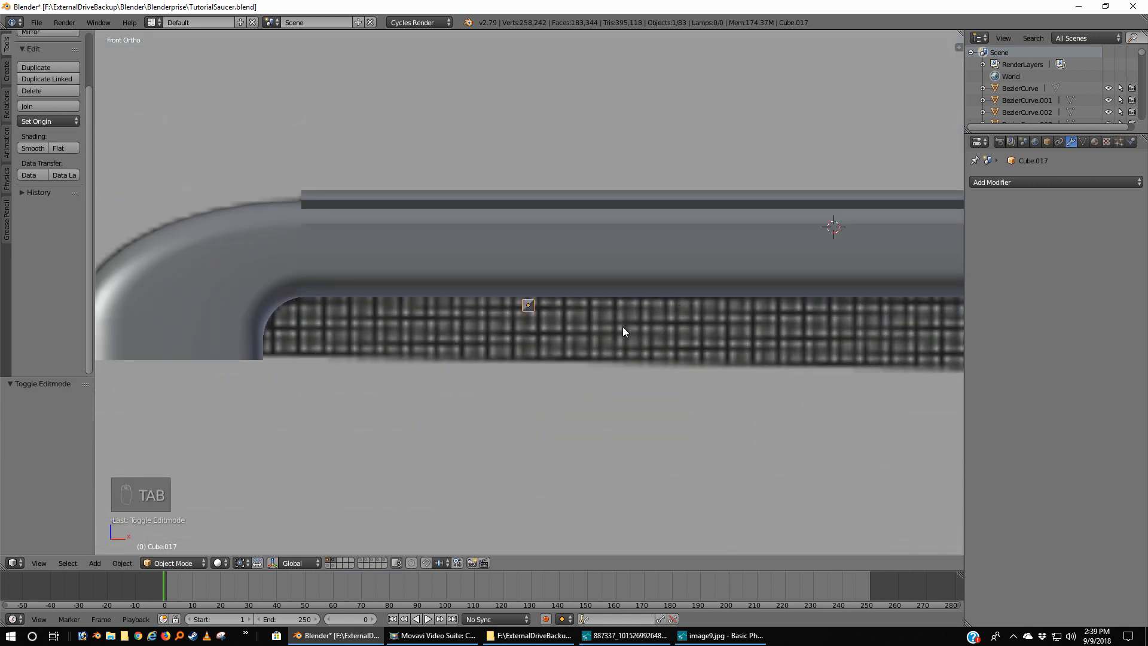
# Move the cube about -0.126 in X and 0.004 in Z, and another -0.044 in X onto the grille's upper corner curve
pyautogui.scroll(1, 623, 326)
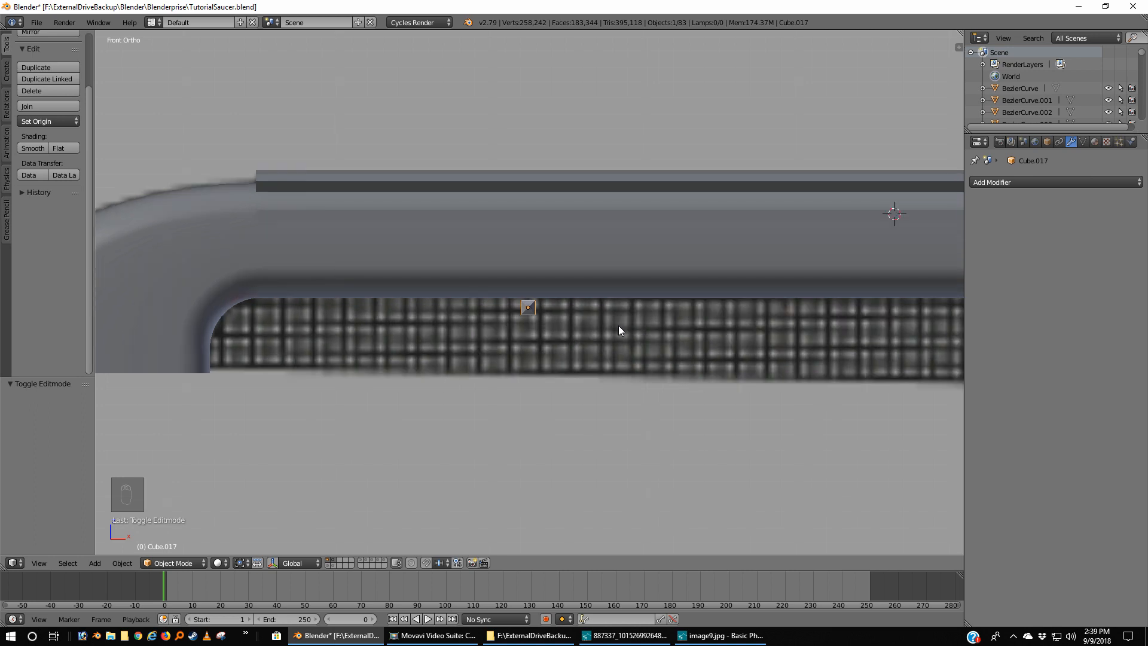
pyautogui.press('g')
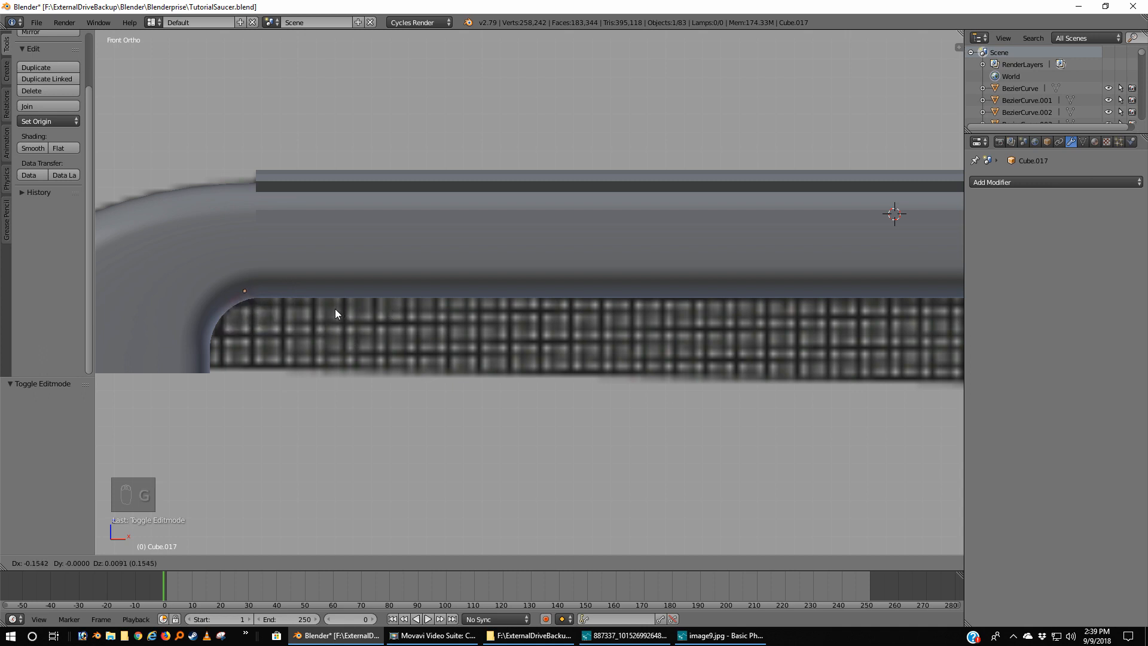
pyautogui.click(387, 318)
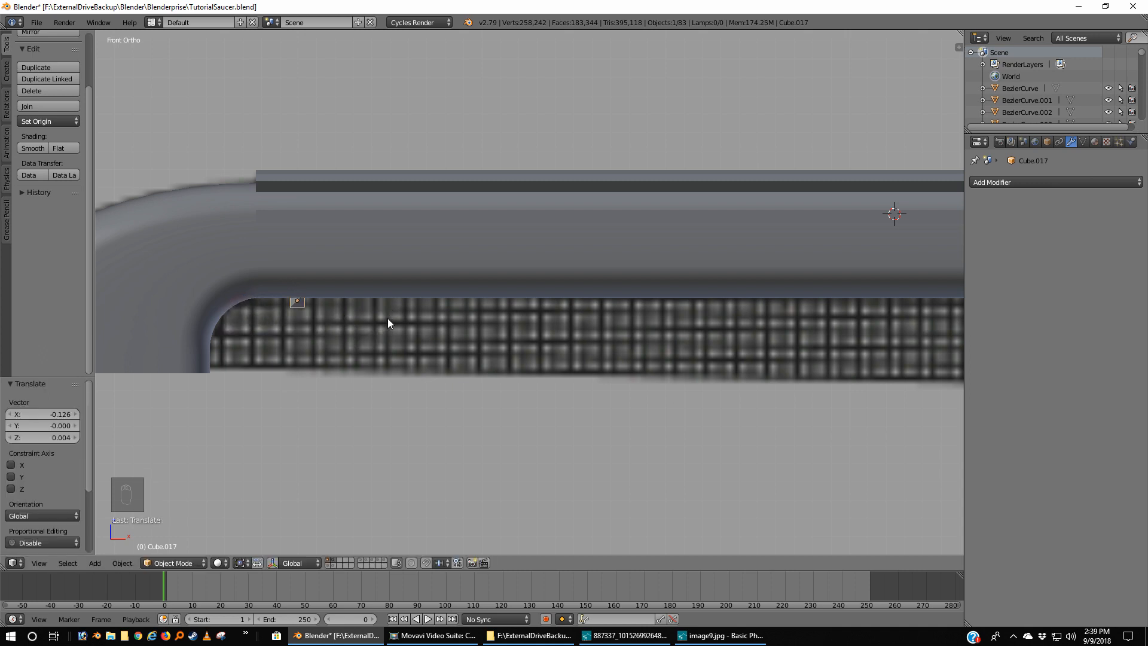
pyautogui.press('z')
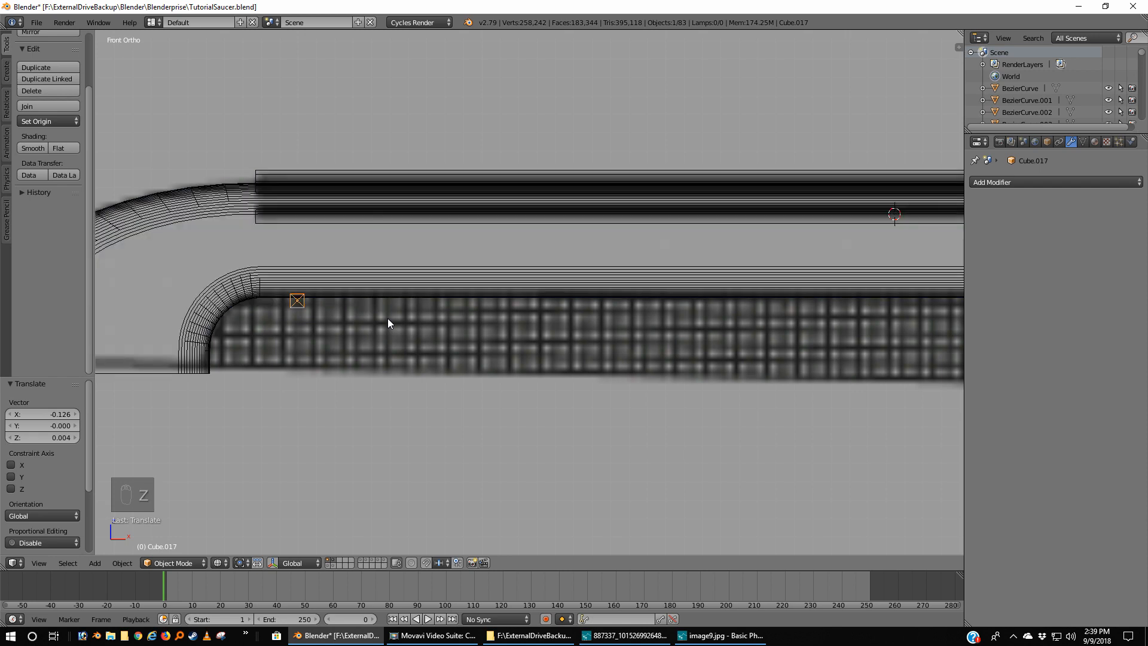
pyautogui.press('g')
pyautogui.press('x')
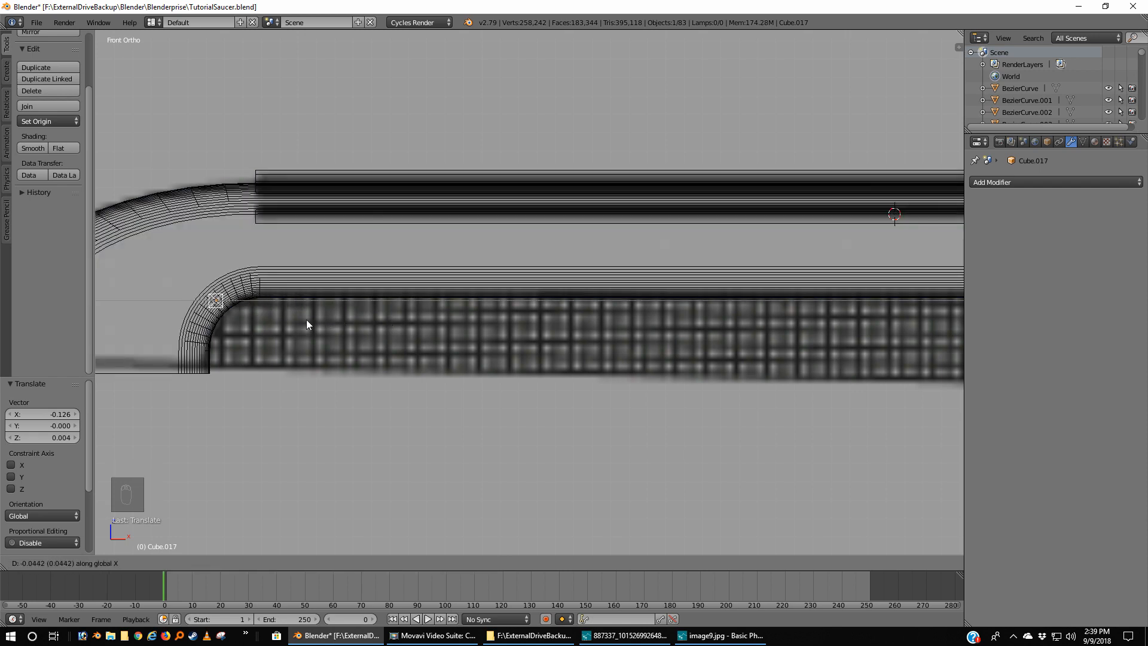
pyautogui.click(306, 319)
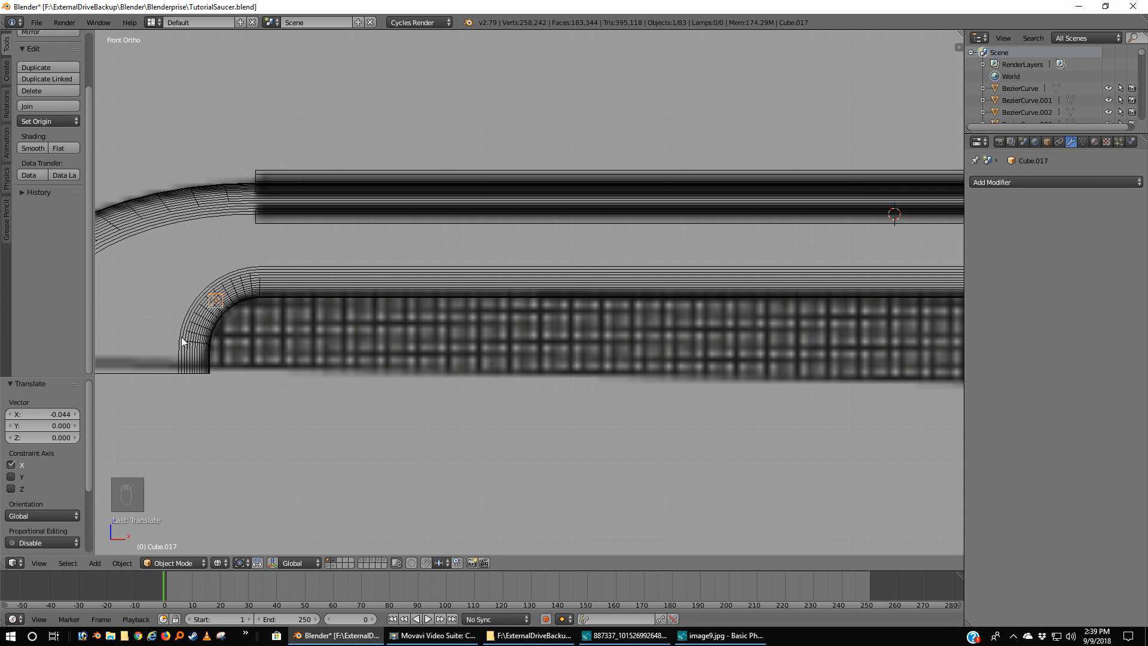
# Add an Array modifier to the tapered cube and raise its count to 27
pyautogui.scroll(-2, 379, 363)
pyautogui.scroll(-4, 454, 385)
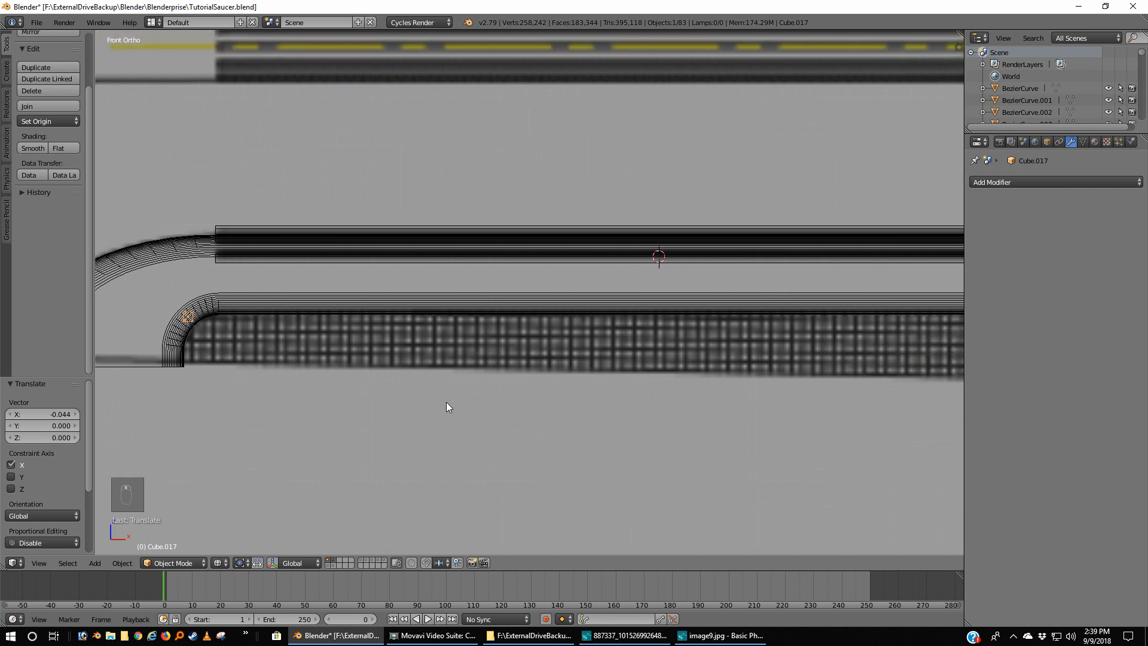
pyautogui.keyDown('shift'); pyautogui.moveTo(473, 392); pyautogui.dragTo(469, 393, button='middle'); pyautogui.keyUp('shift')
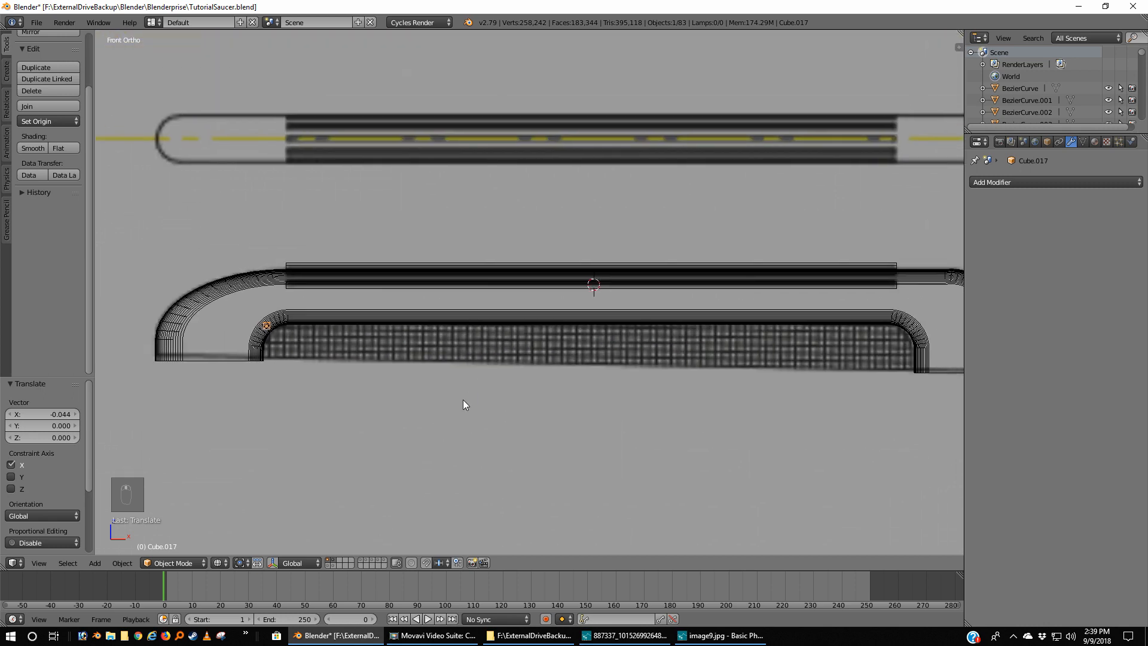
pyautogui.click(1034, 180)
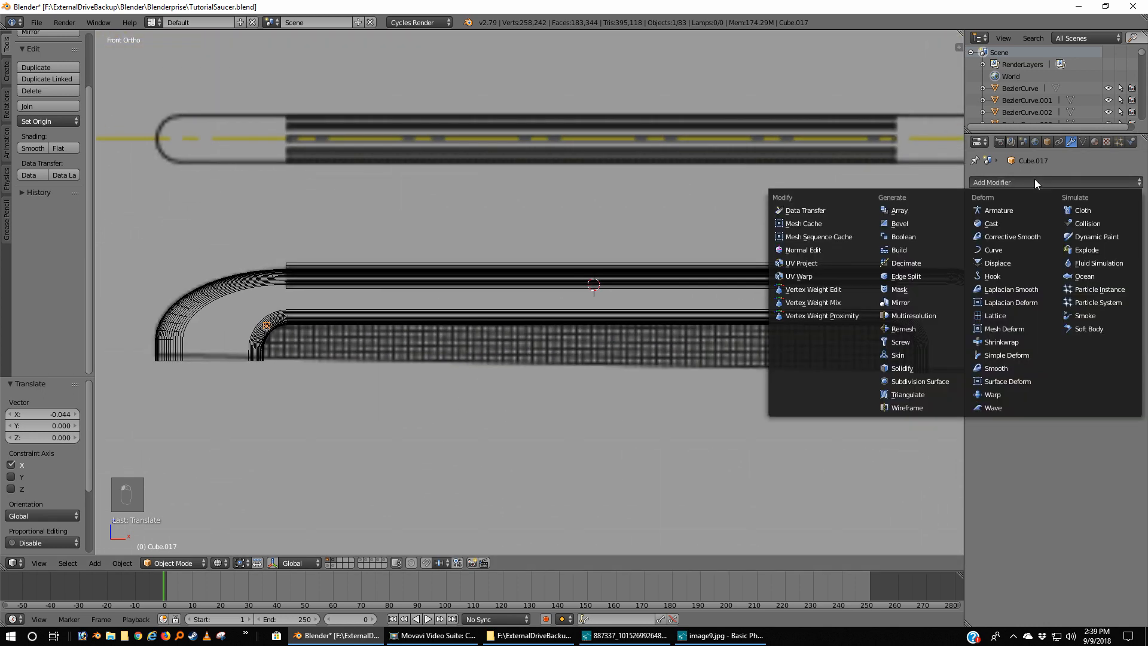
pyautogui.click(904, 210)
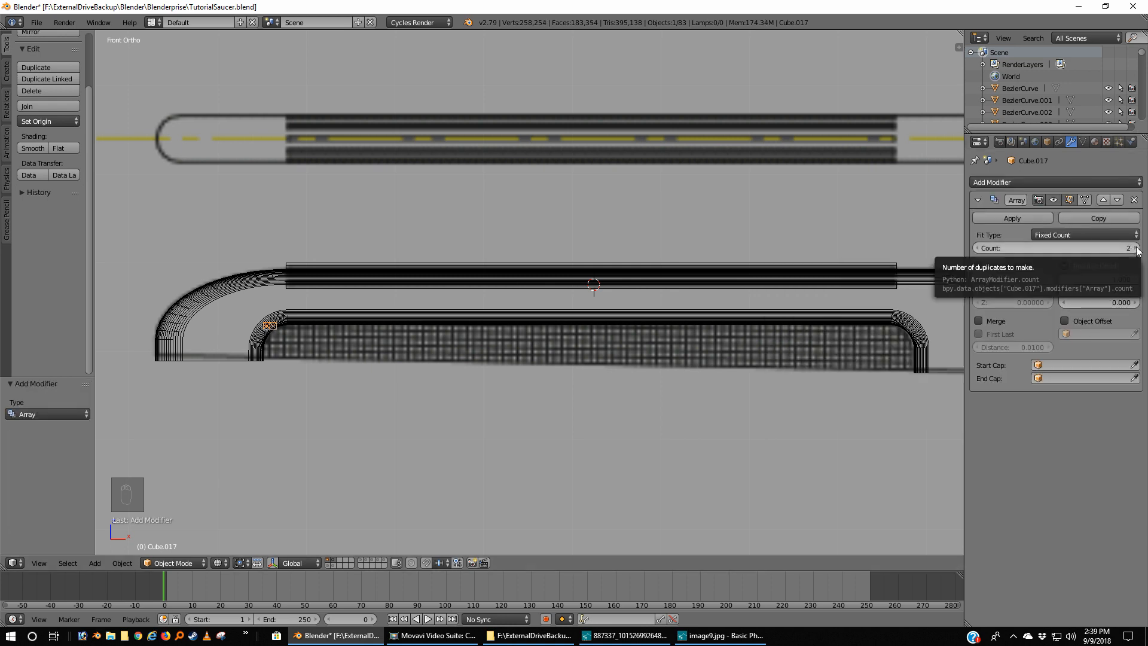
pyautogui.moveTo(1137, 250); pyautogui.dragTo(1096, 252)
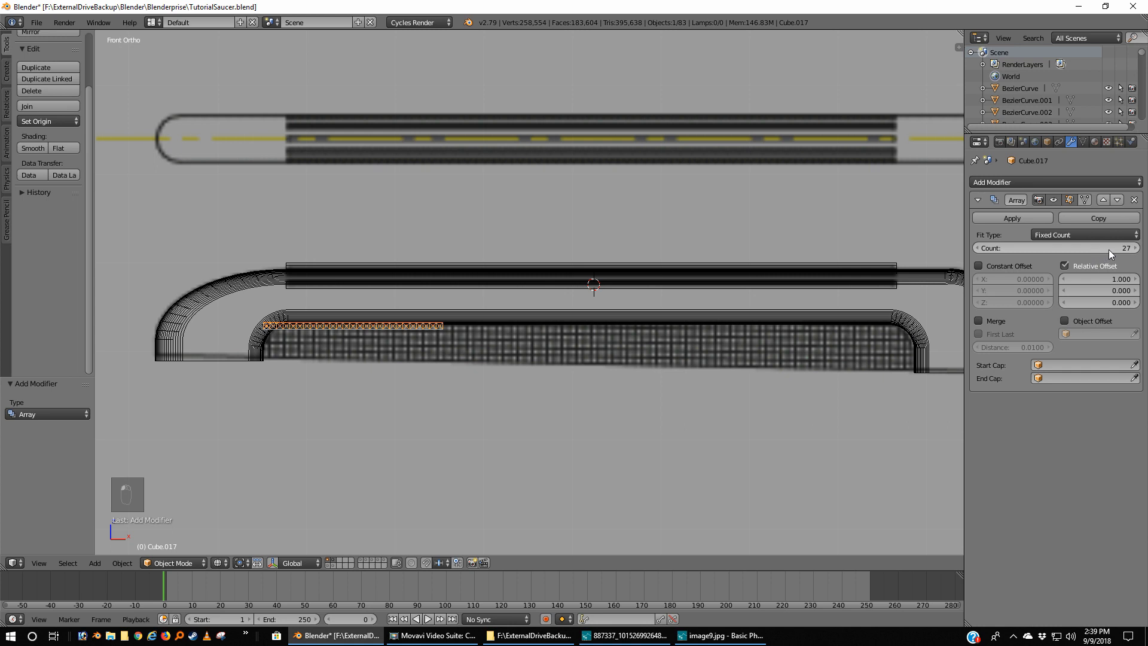
# Try an array count of 75, extend it to 100, and reduce it by one copy to fit the grille's width
pyautogui.click(1109, 249)
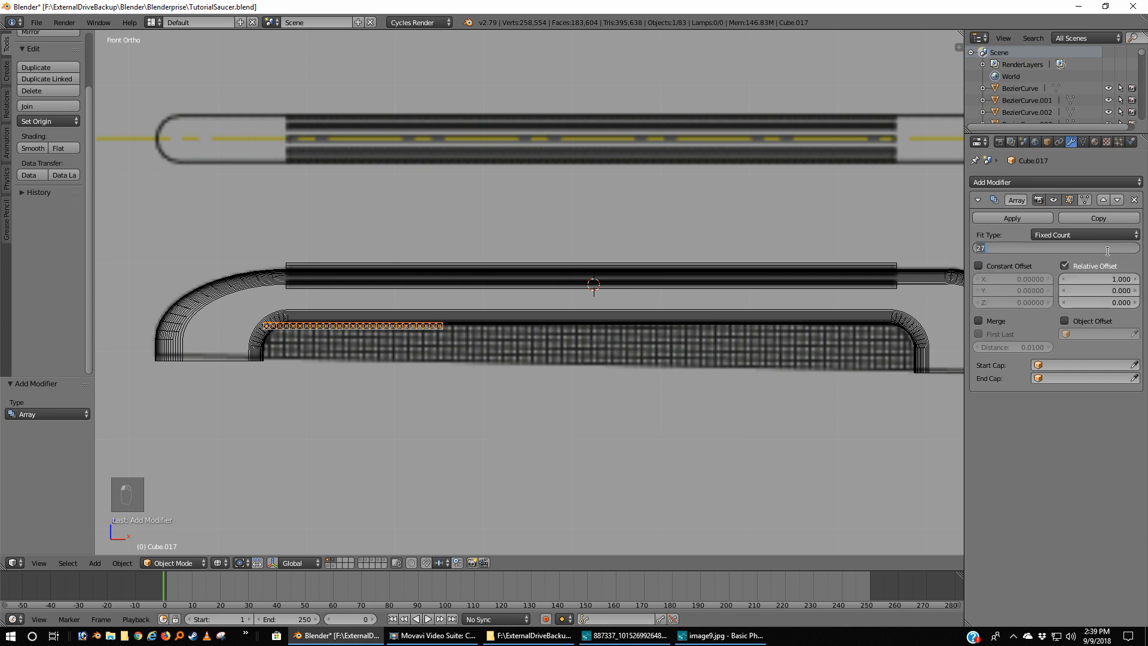
pyautogui.write('75')
pyautogui.press('Return')
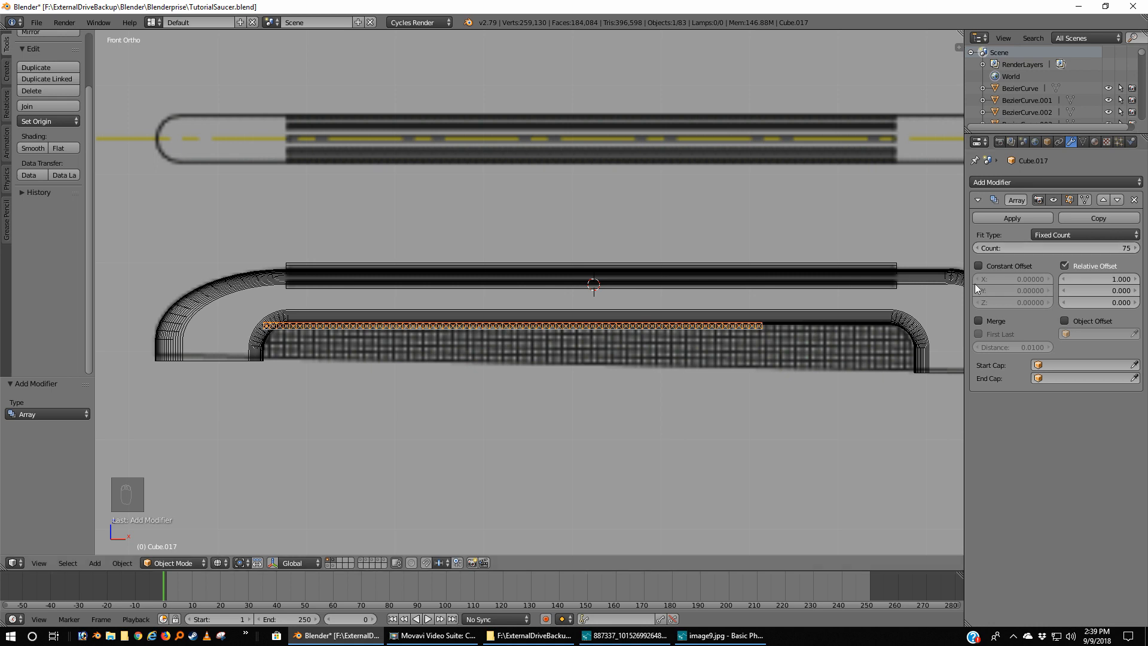
pyautogui.click(1121, 247)
pyautogui.write('100')
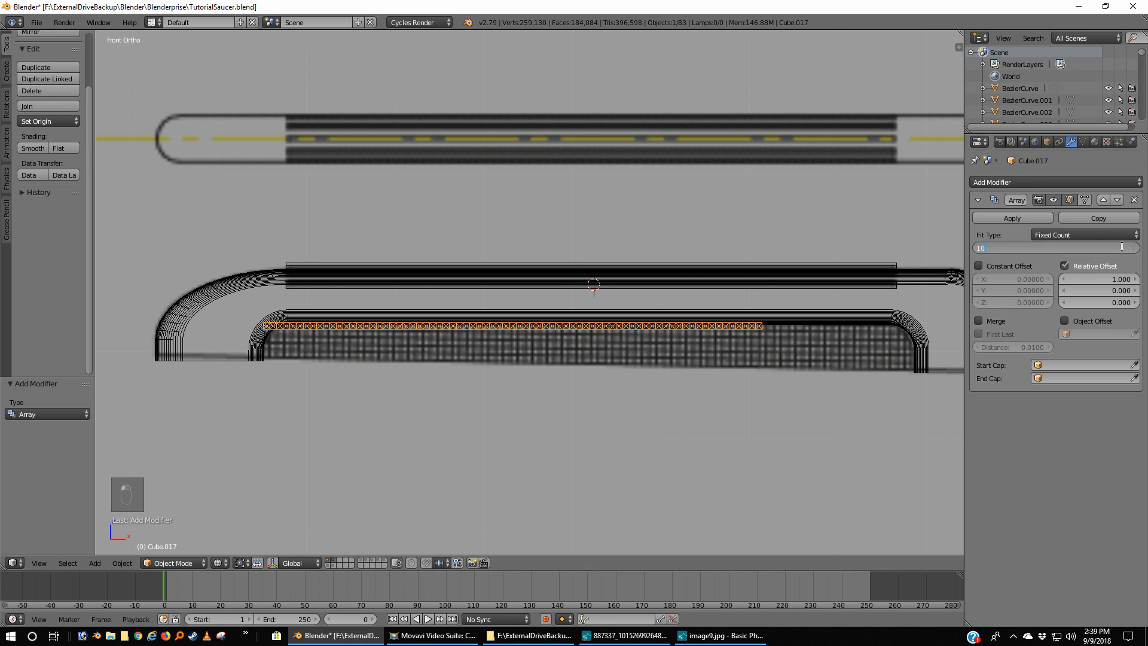
pyautogui.press('Return')
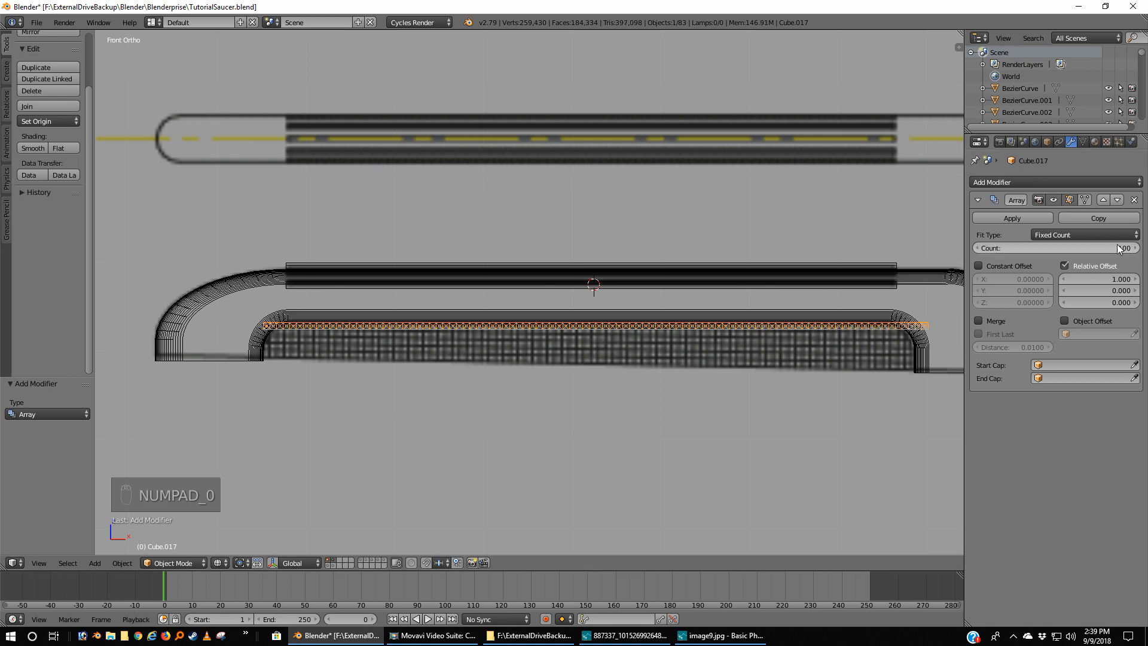
pyautogui.click(978, 248)
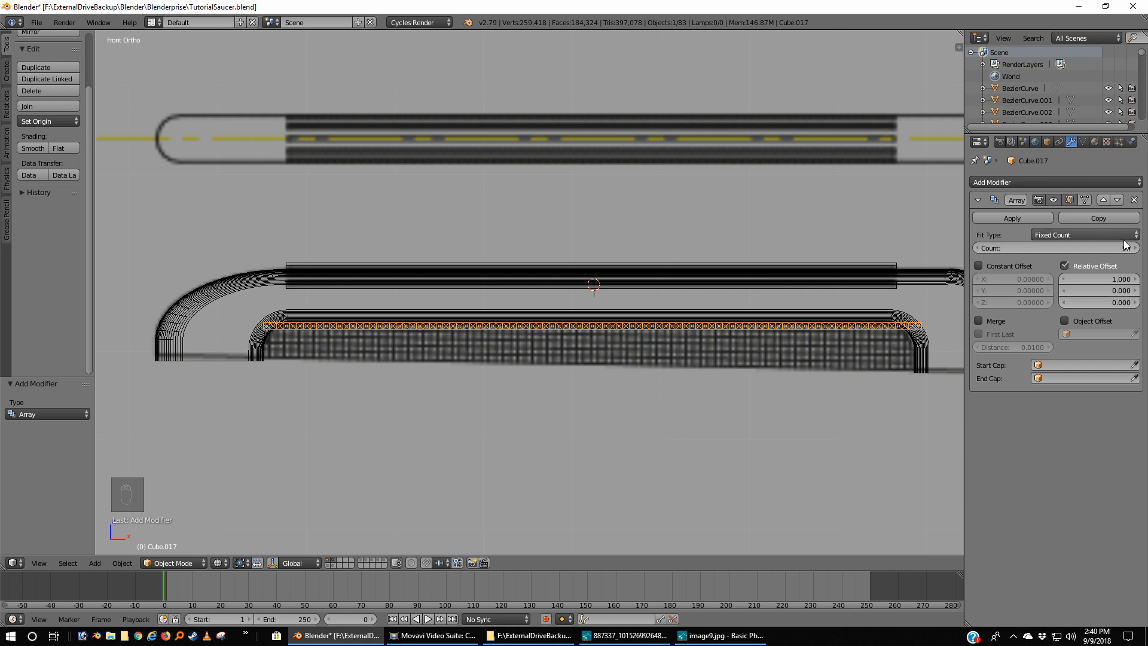
# Add a second Array modifier to the tapered cube with a count of 6 and a relative X offset of 0
pyautogui.click(1009, 183)
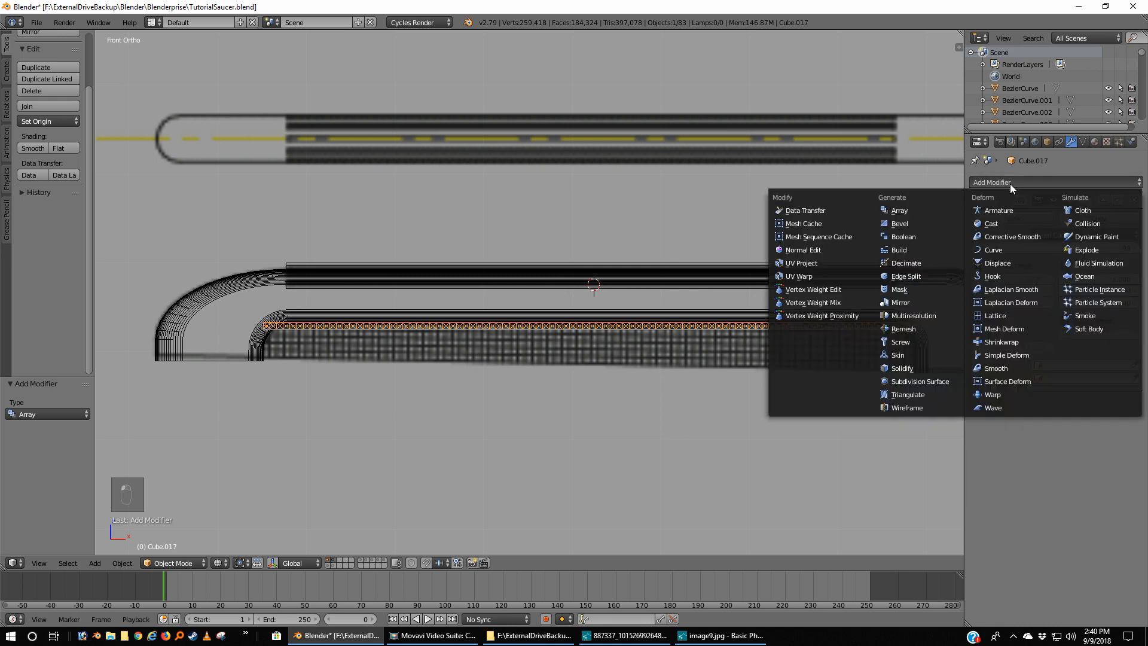
pyautogui.click(902, 211)
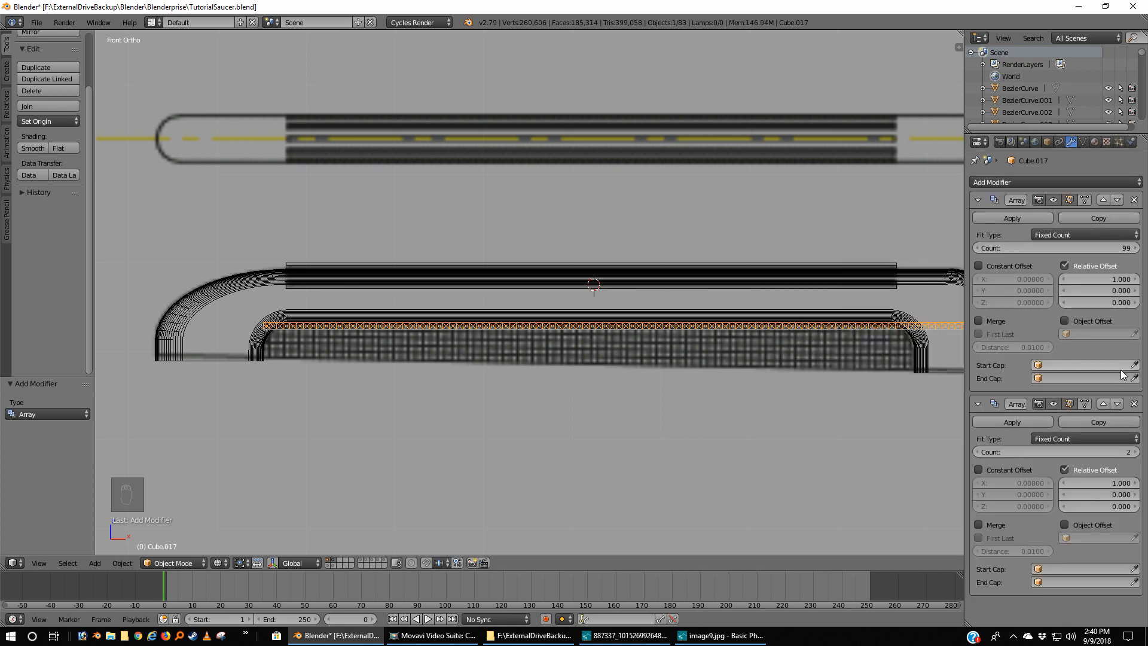
pyautogui.click(1126, 452)
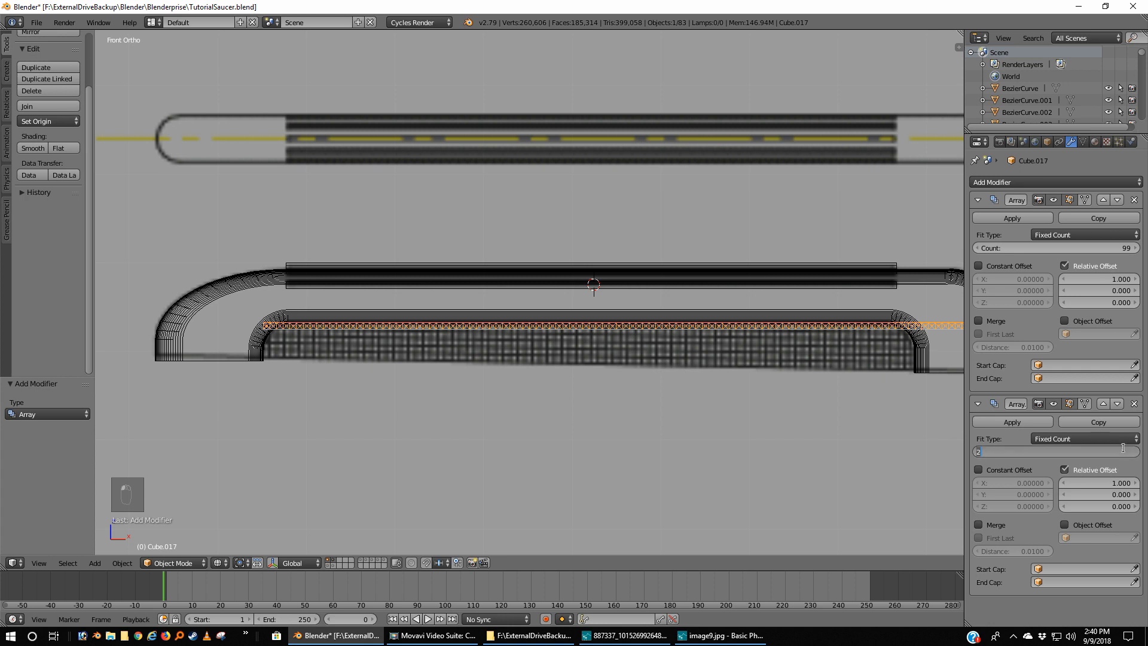
pyautogui.write('6')
pyautogui.press('Return')
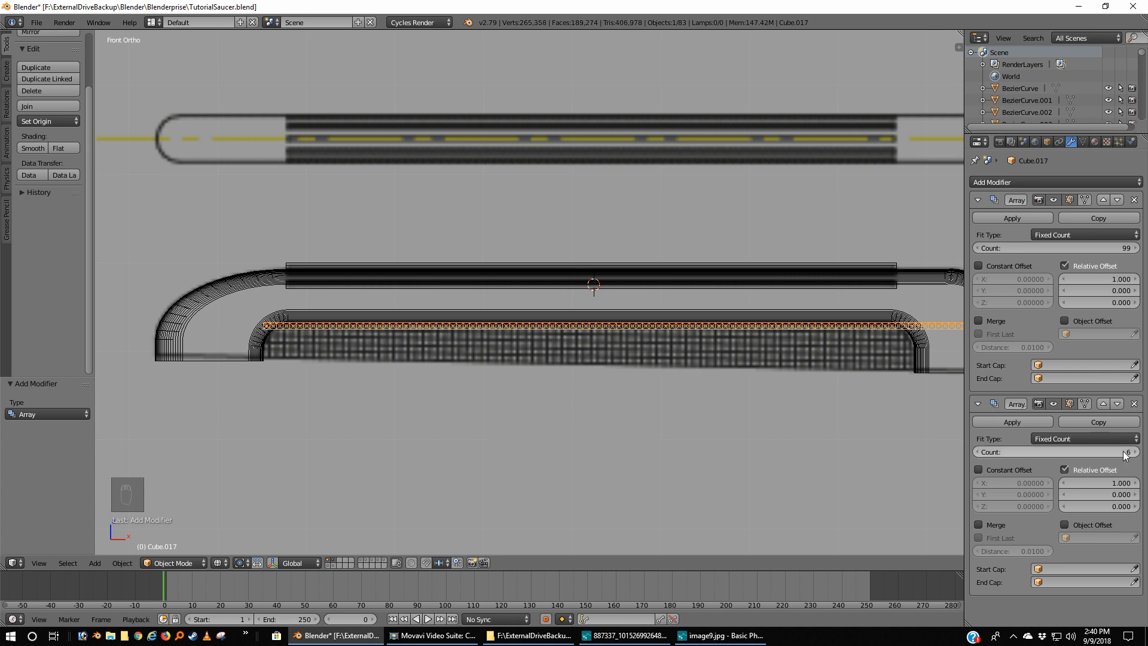
pyautogui.click(1127, 483)
pyautogui.write('1.1')
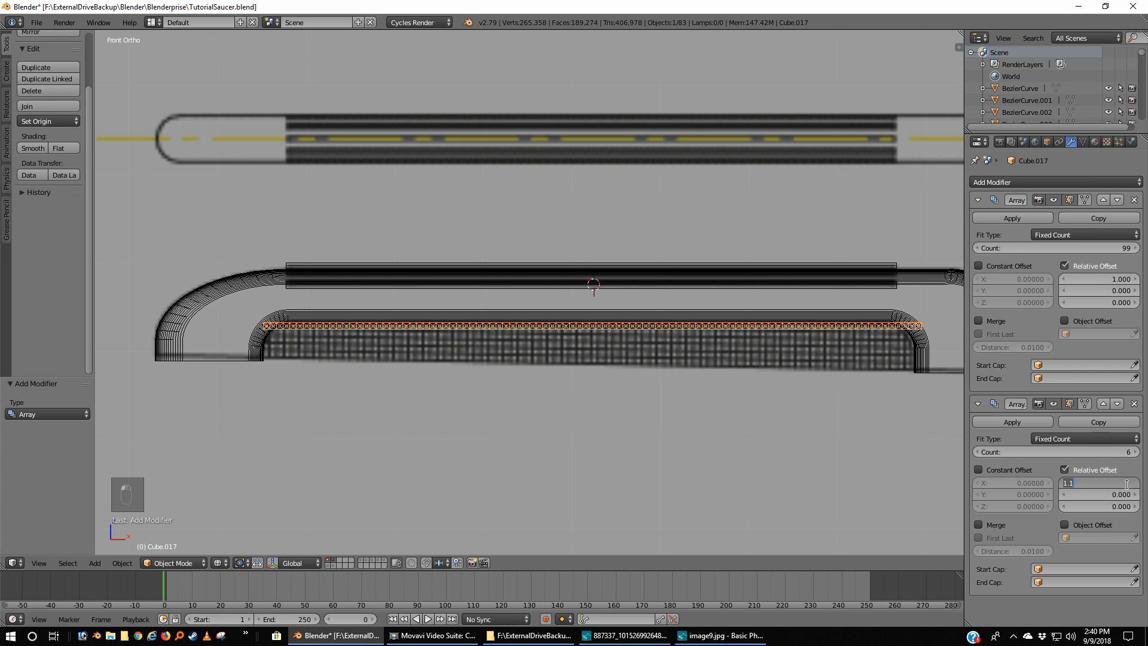
pyautogui.write('0')
pyautogui.press('Return')
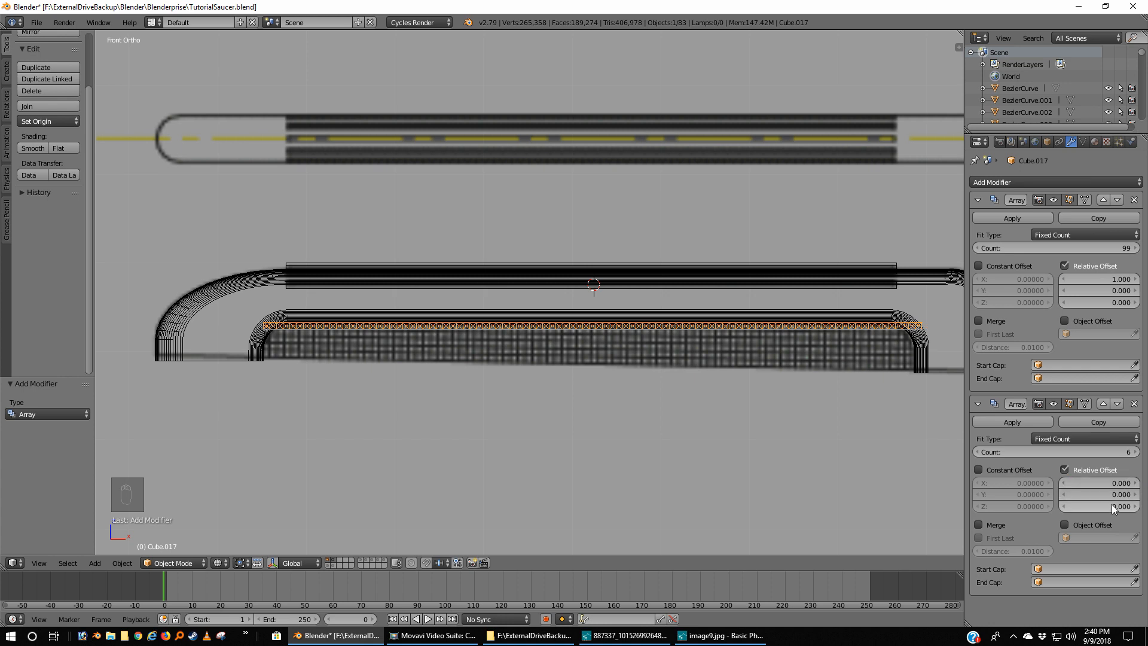
# Set the second array's relative Z offset to -1 and raise its count to 8 to fill the grille's height
pyautogui.click(1111, 507)
pyautogui.write('6')
pyautogui.press('Return')
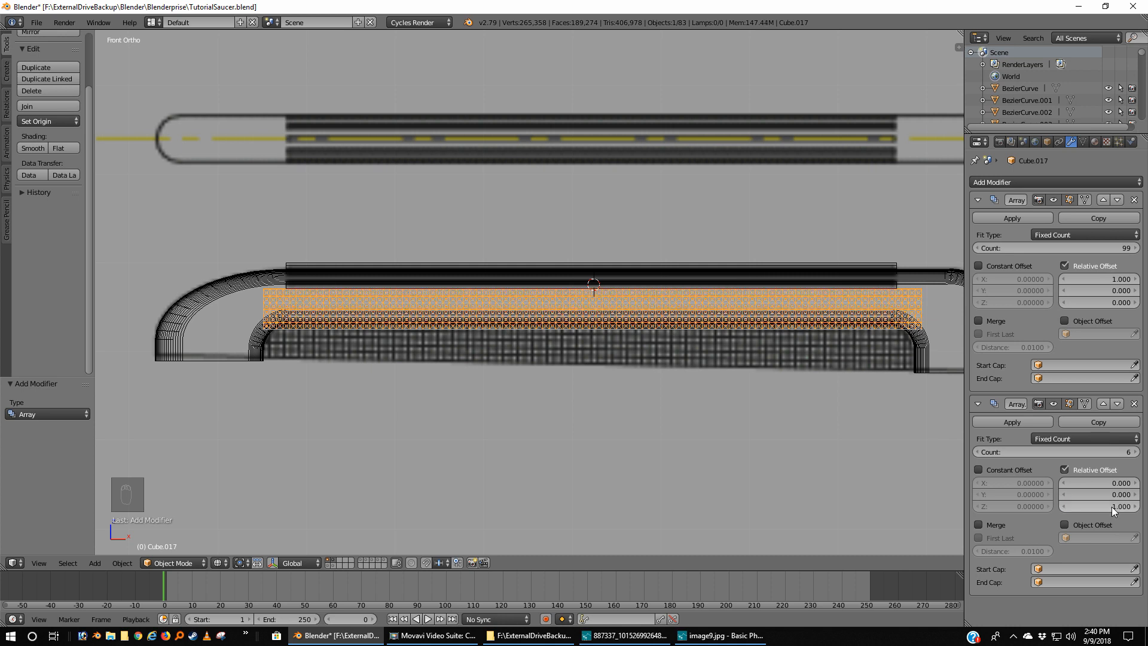
pyautogui.click(1111, 507)
pyautogui.press('BackSpace')
pyautogui.press('Return')
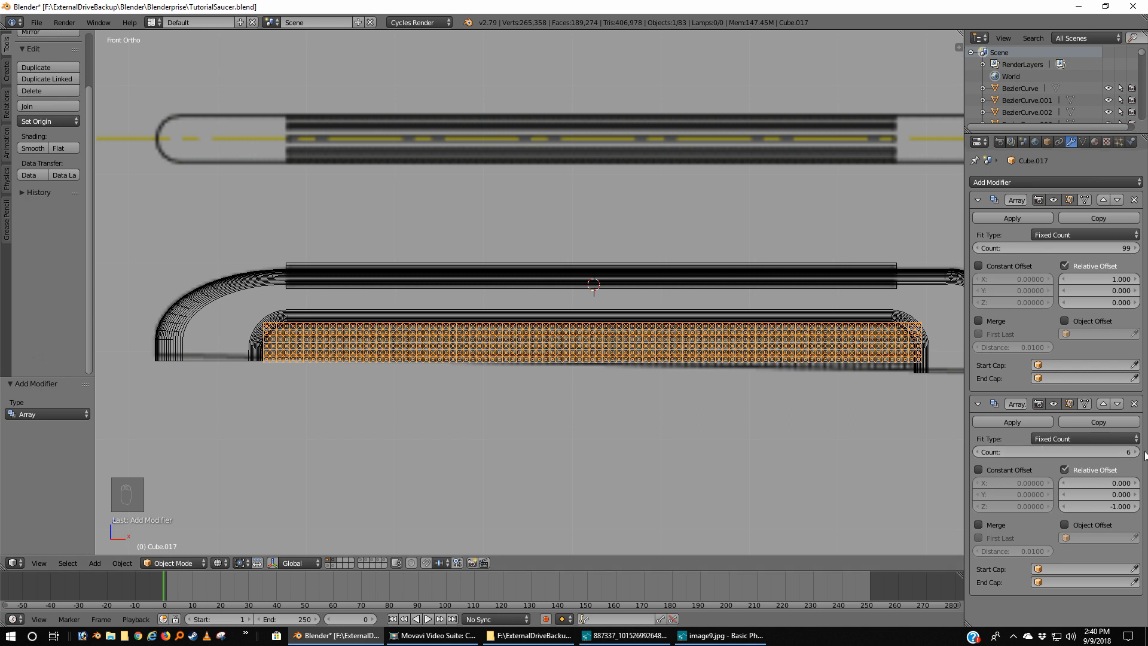
pyautogui.click(1135, 452)
pyautogui.click(1135, 452)
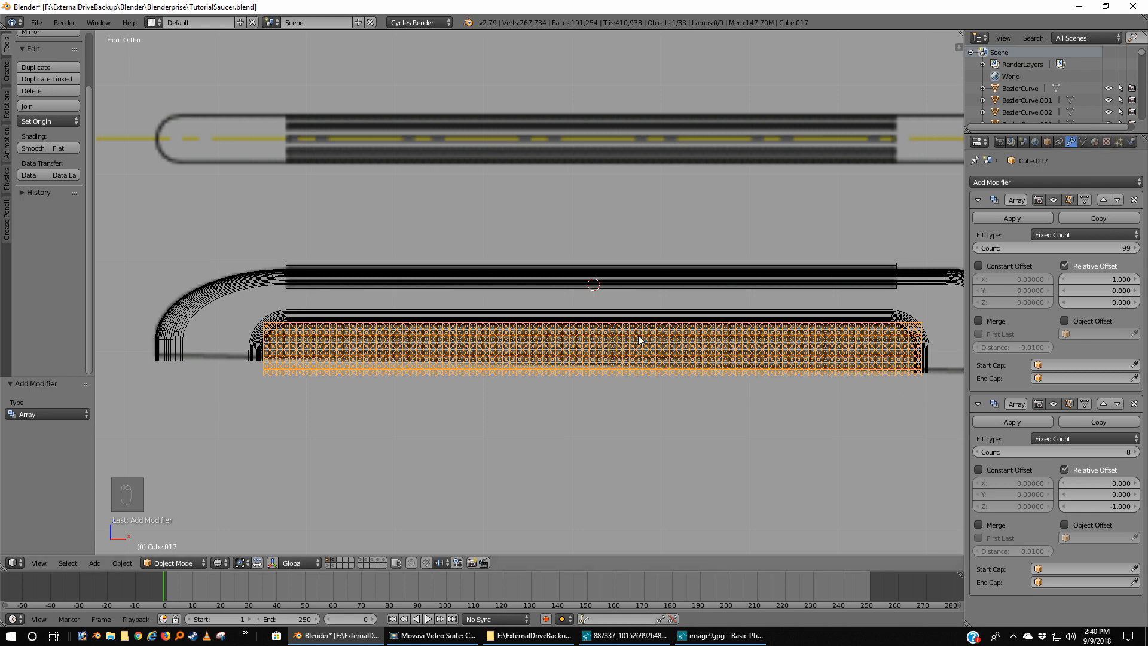
# Switch to solid shading and move the arrayed grille about -0.002 along X to centre it in the recess
pyautogui.press('Tab')
pyautogui.press('Tab')
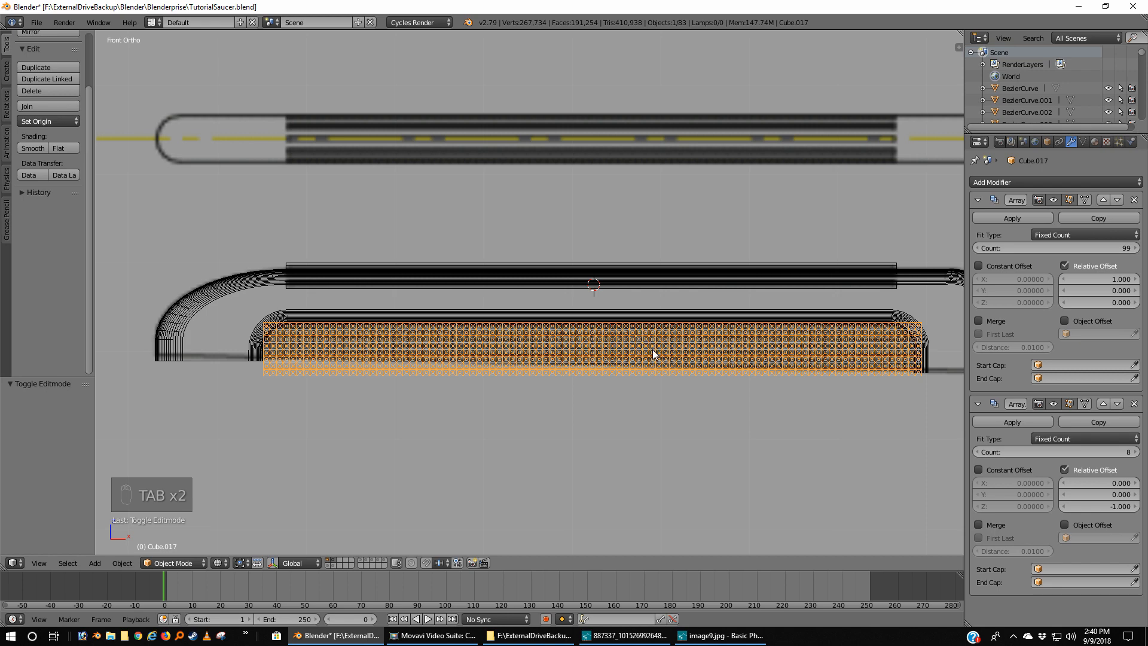
pyautogui.press('z')
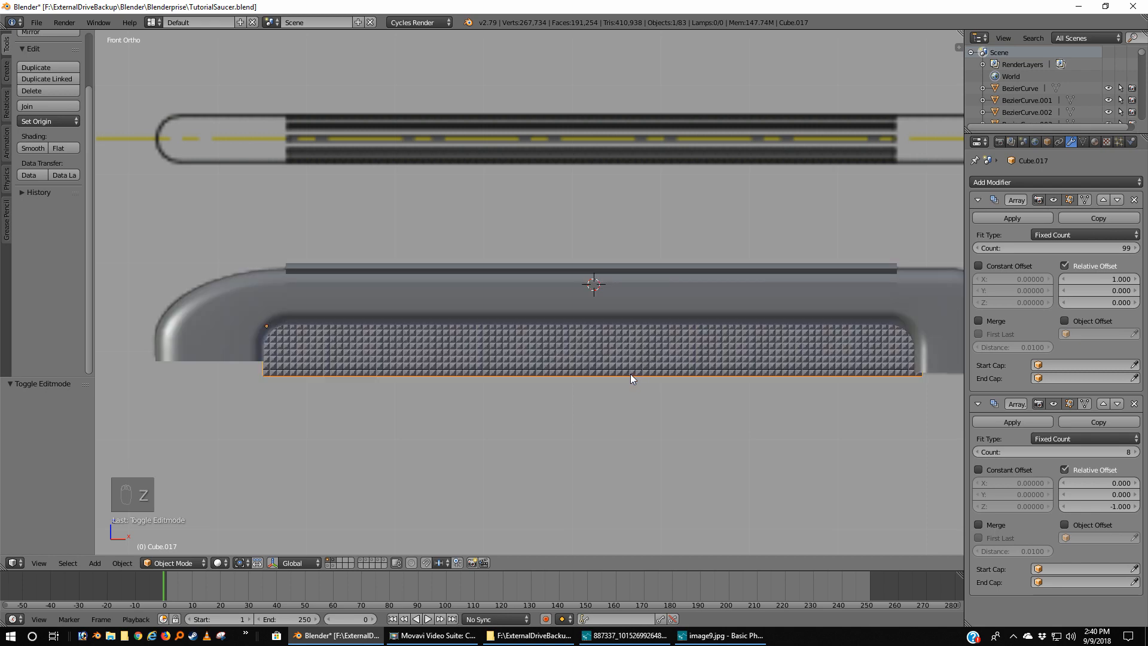
pyautogui.scroll(1, 630, 374)
pyautogui.scroll(-2, 660, 374)
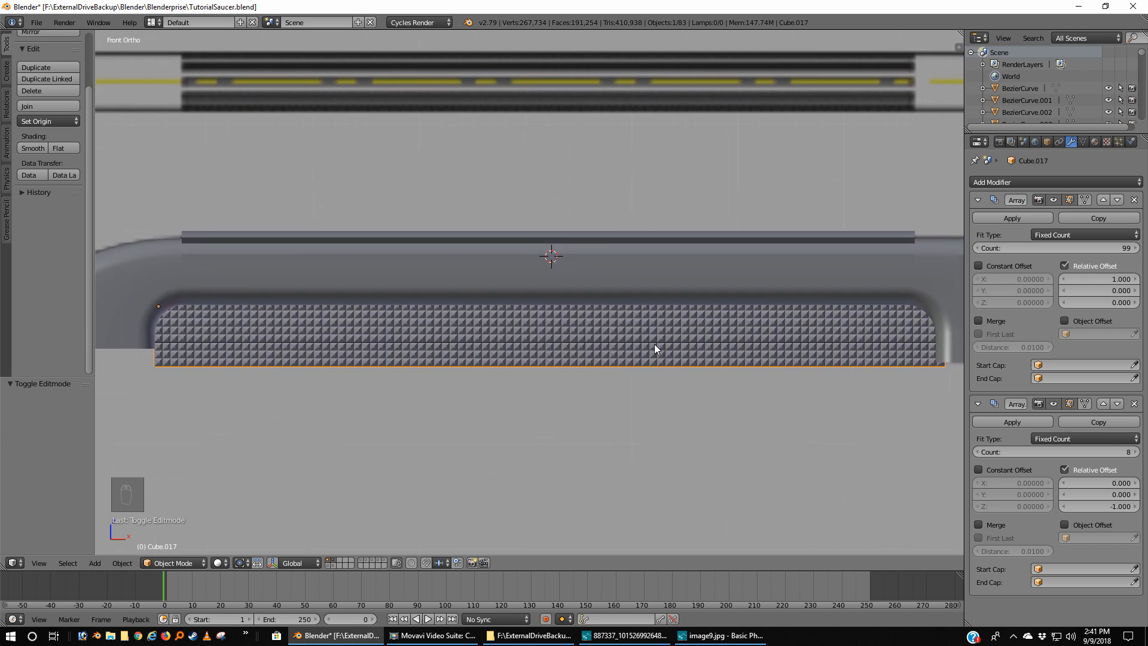
pyautogui.press('g')
pyautogui.press('x')
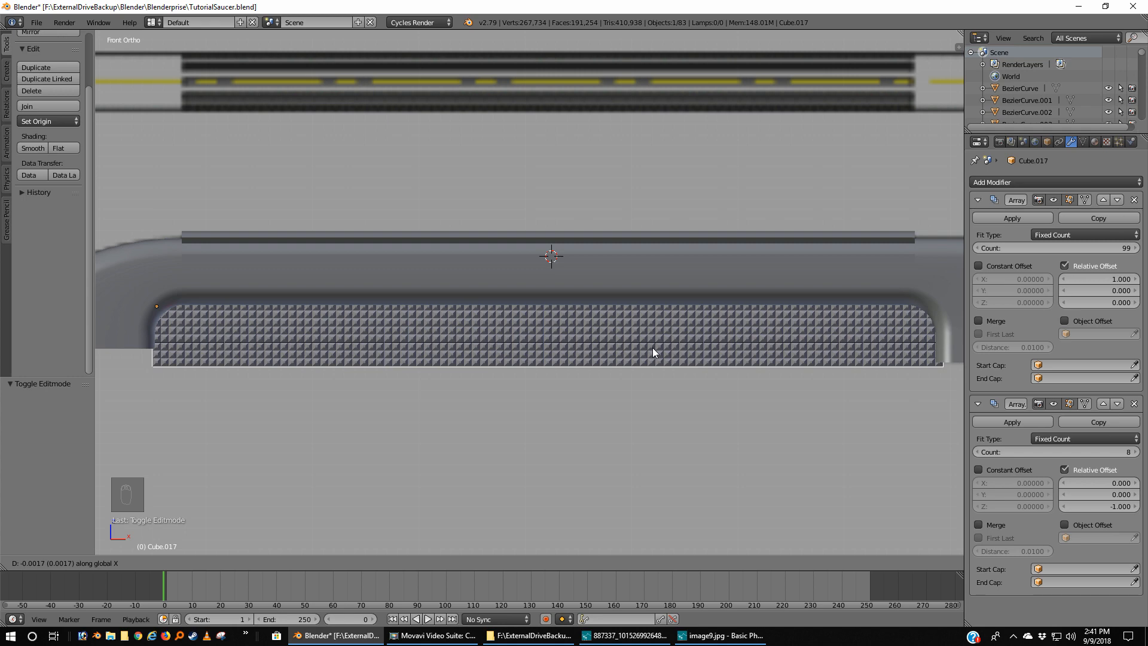
pyautogui.click(652, 348)
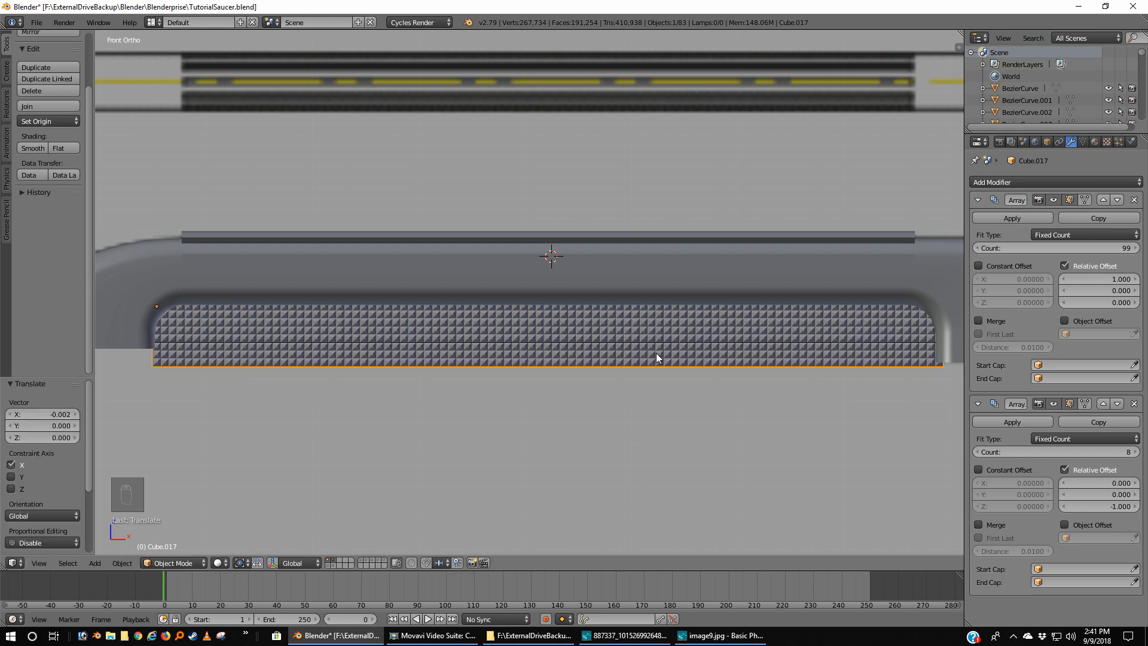
# Apply both Array modifiers on the grille
pyautogui.scroll(-1, 657, 353)
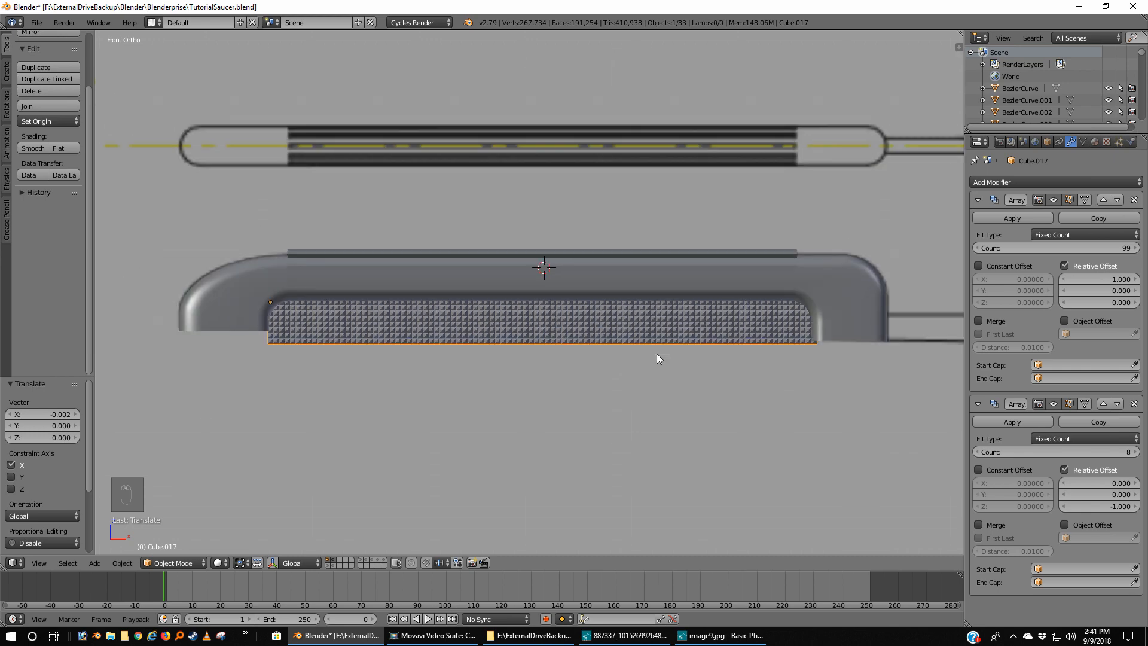
pyautogui.scroll(-1, 657, 353)
pyautogui.click(1006, 217)
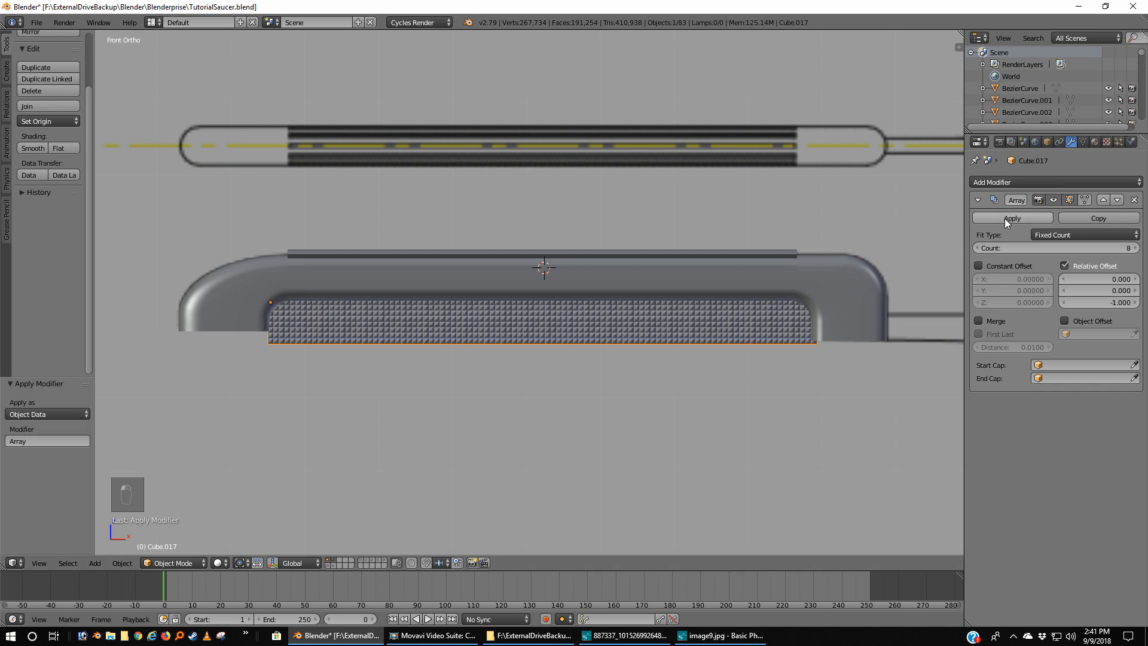
pyautogui.click(1007, 218)
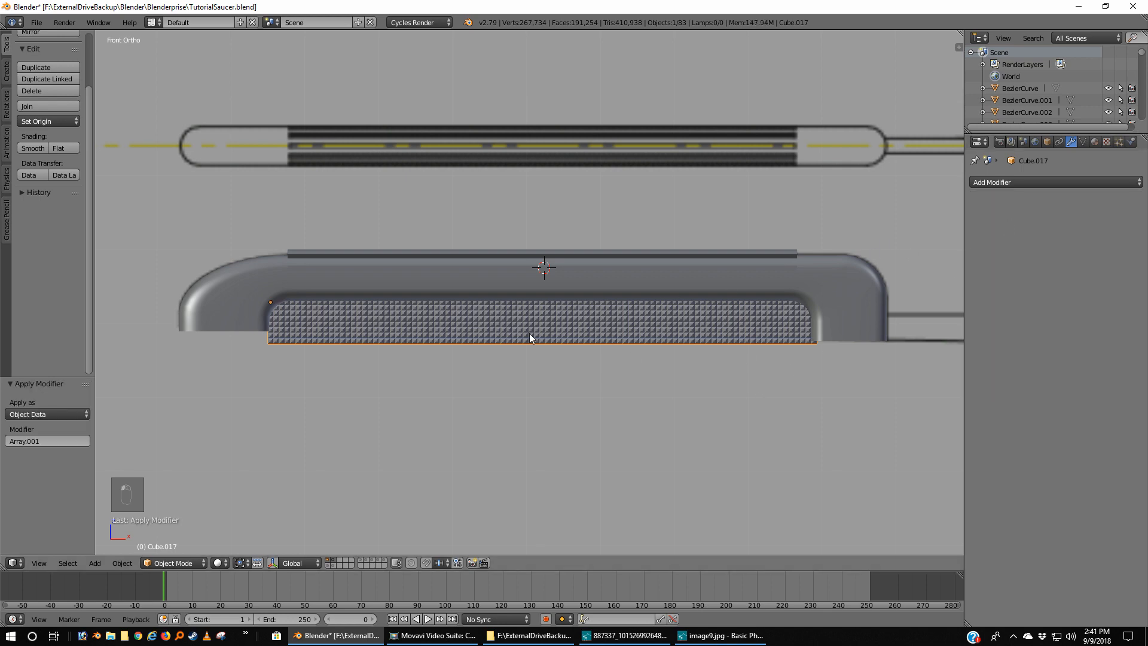
# Inspect the finished grille from several angles and close up, open its material settings, and return to front view
pyautogui.moveTo(529, 332); pyautogui.dragTo(760, 320, button='middle')
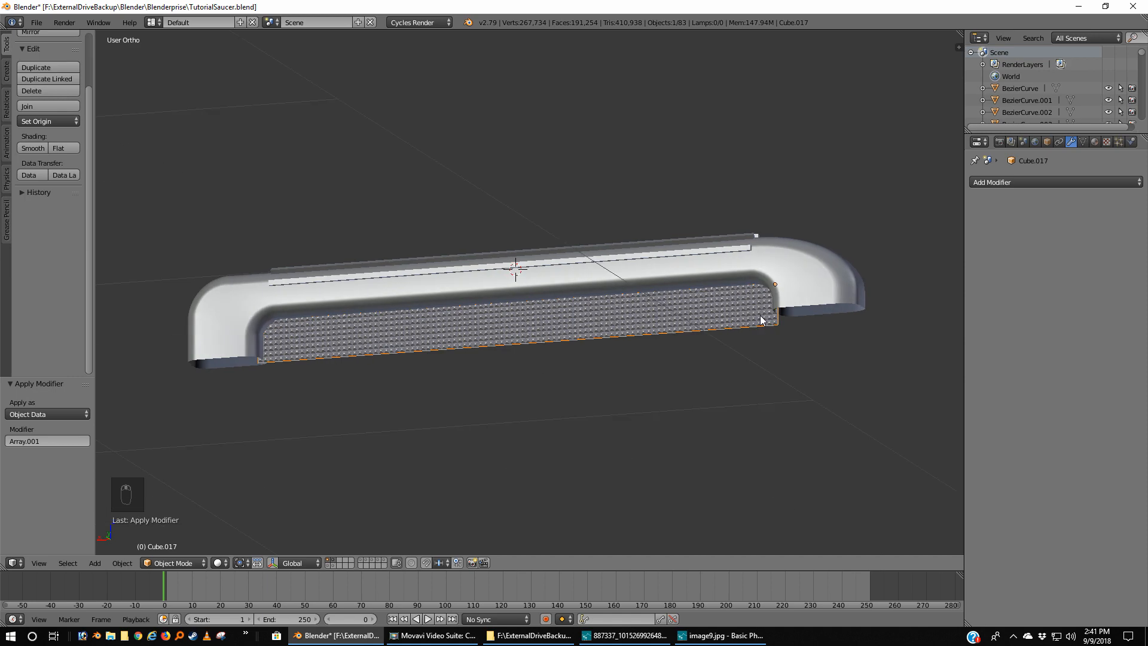
pyautogui.scroll(4, 759, 314)
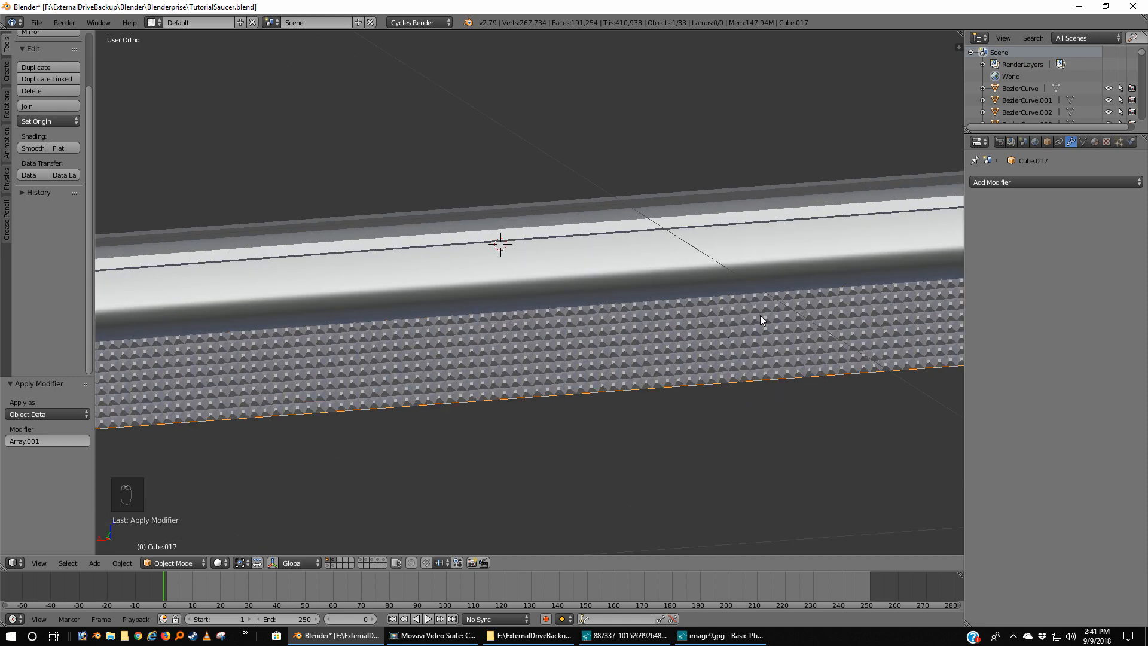
pyautogui.scroll(-3, 760, 314)
pyautogui.moveTo(759, 315); pyautogui.dragTo(511, 325, button='middle')
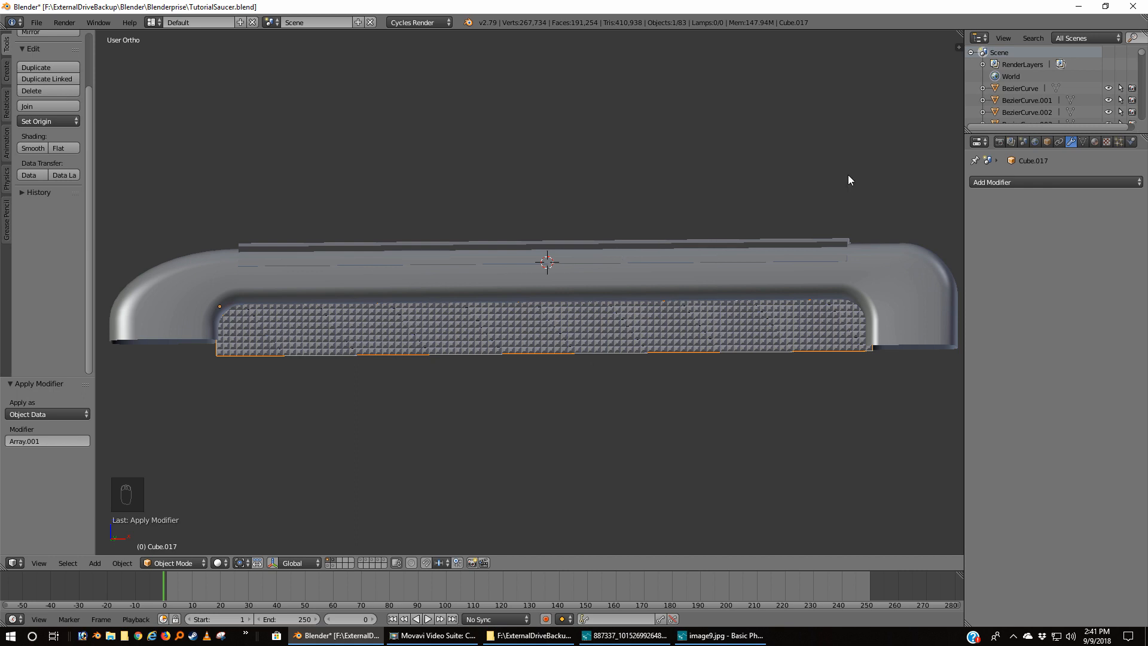
pyautogui.click(1094, 141)
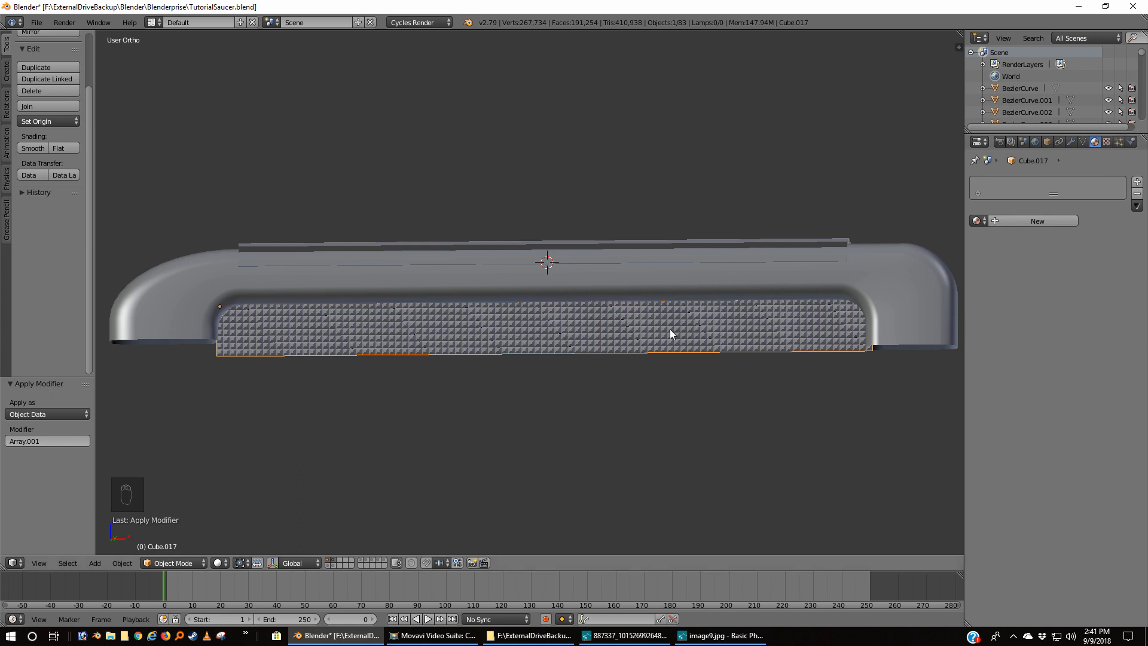
pyautogui.moveTo(673, 312); pyautogui.dragTo(615, 329, button='middle')
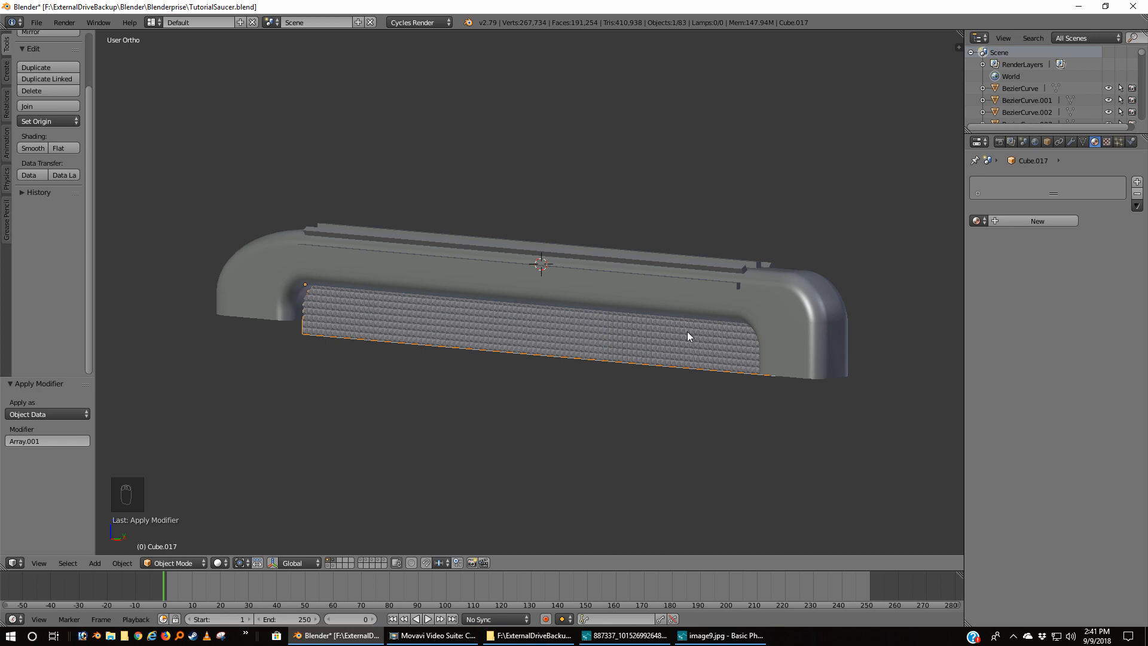
pyautogui.press('KP_1')
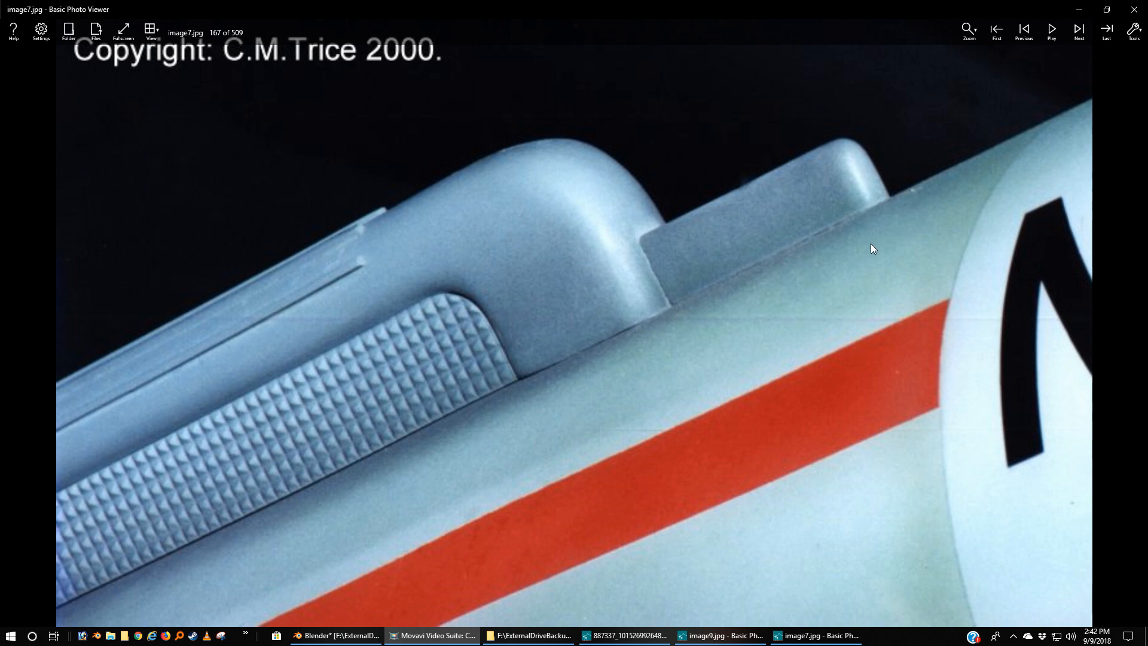
# Check the small block beside the handle in the image7.jpg reference photo, return to Blender, and deselect all objects
pyautogui.click(870, 243)
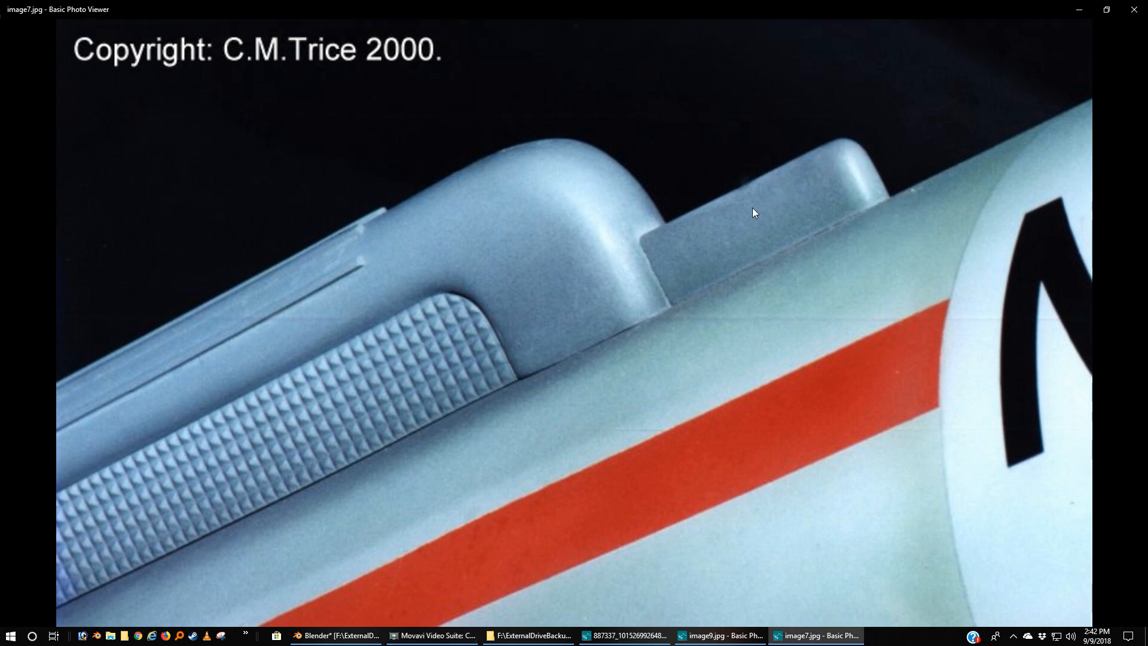
pyautogui.click(1080, 11)
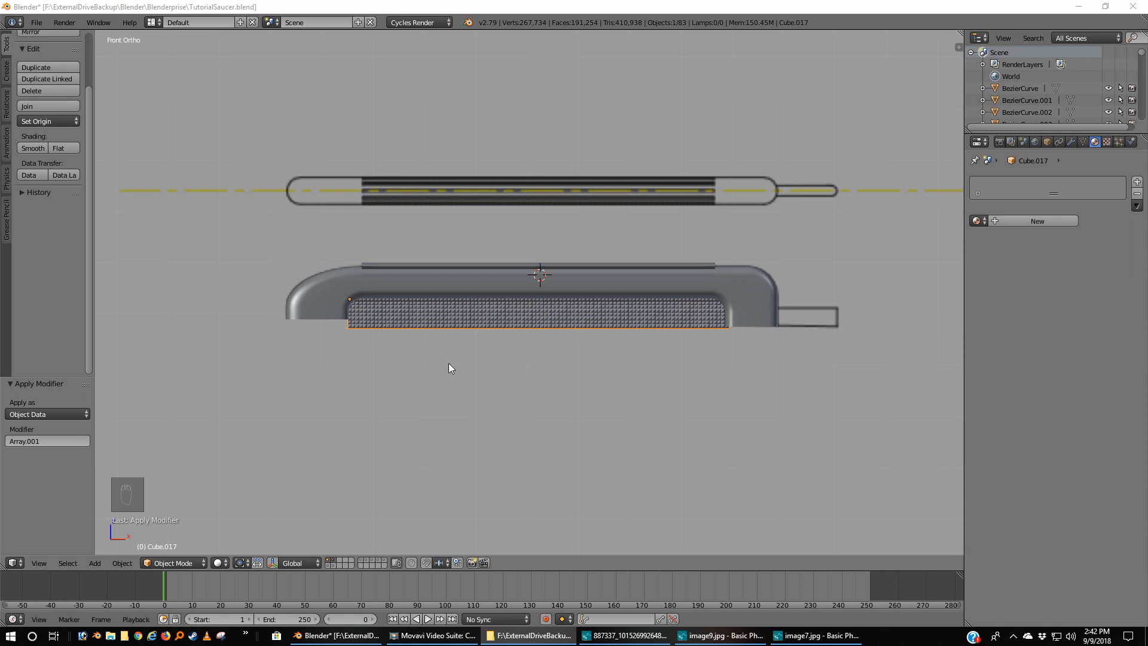
pyautogui.press('a')
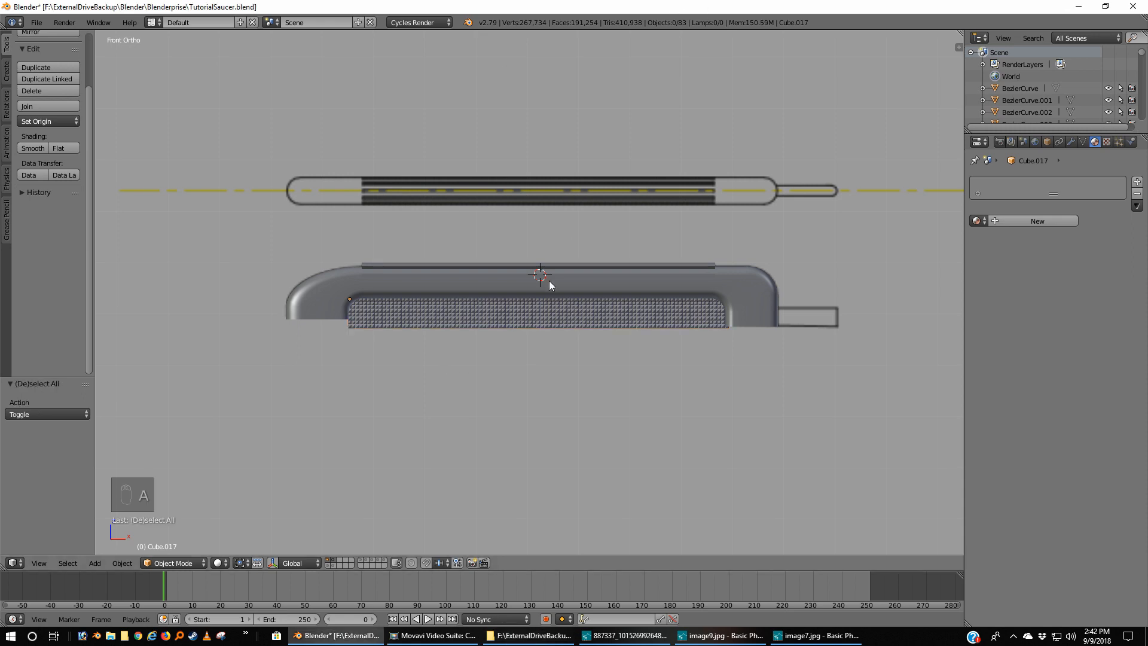
pyautogui.press('a')
pyautogui.press('a')
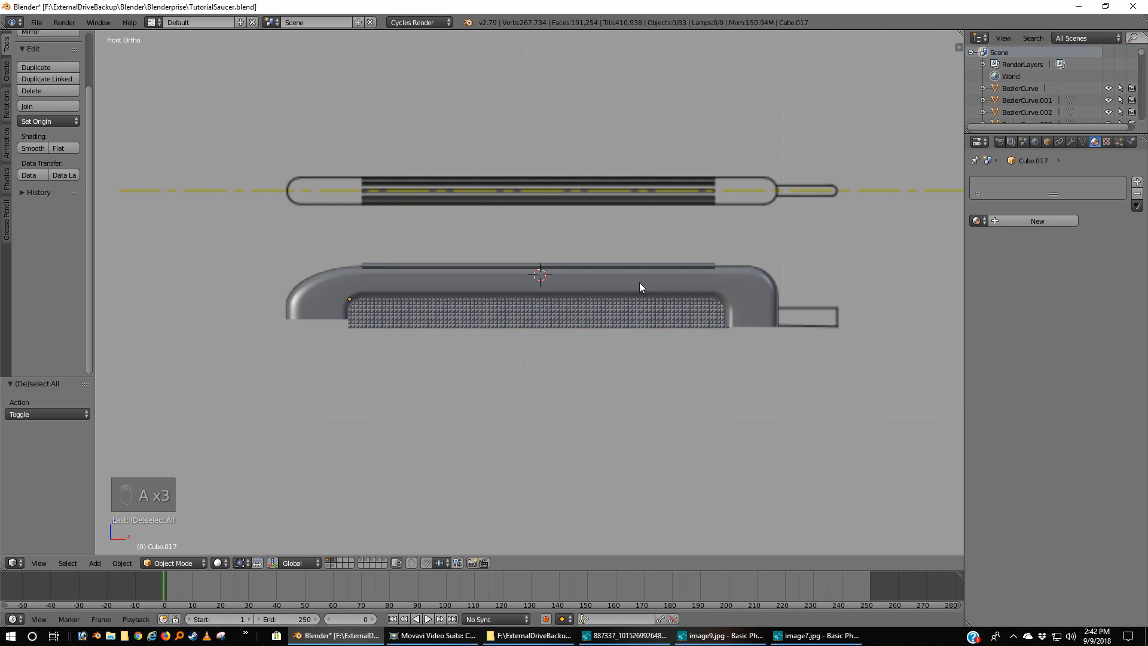
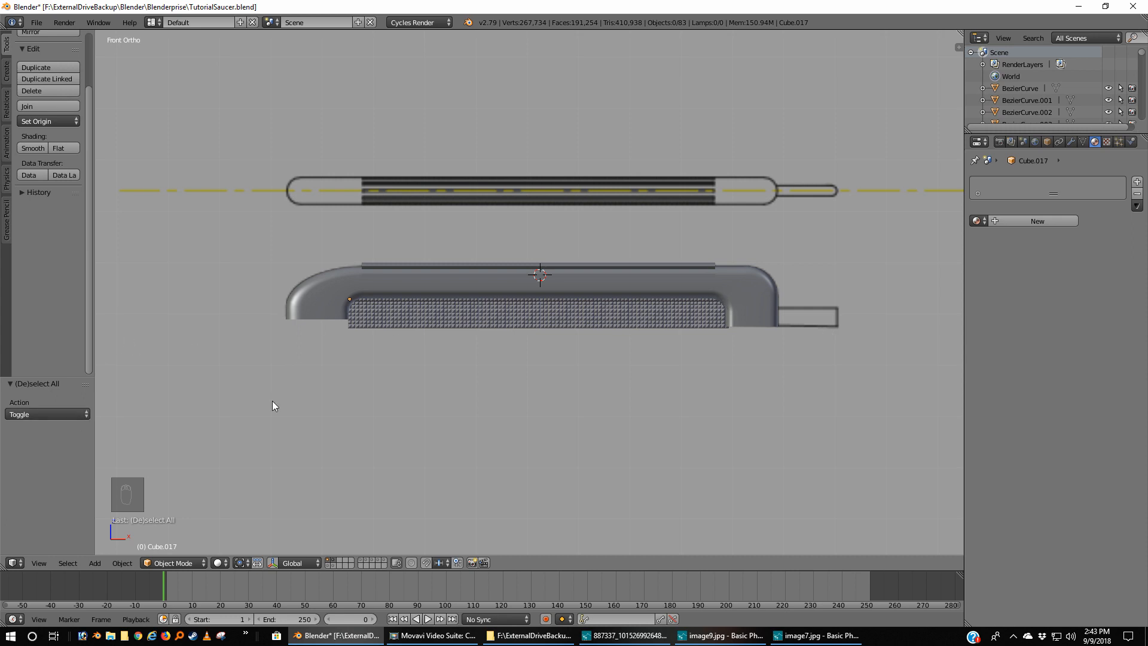
# Add a UV sphere at the 3D cursor with 36 segments and 19 rings
pyautogui.hotkey('shift', 'a')
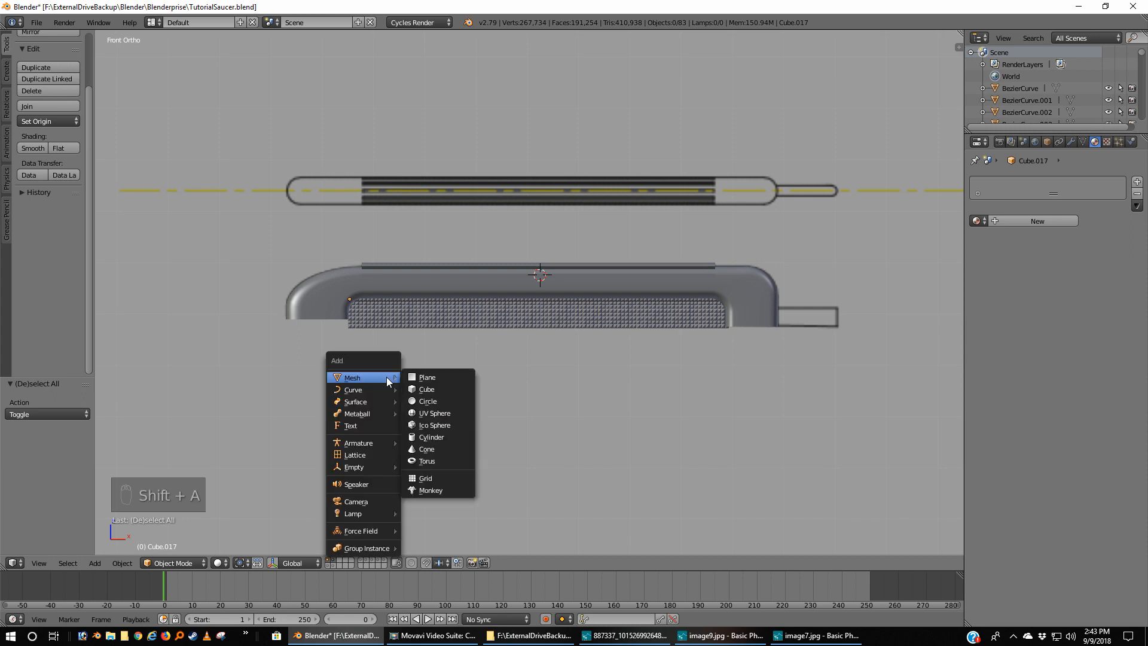
pyautogui.click(428, 414)
pyautogui.scroll(-5, 427, 414)
pyautogui.scroll(1, 424, 393)
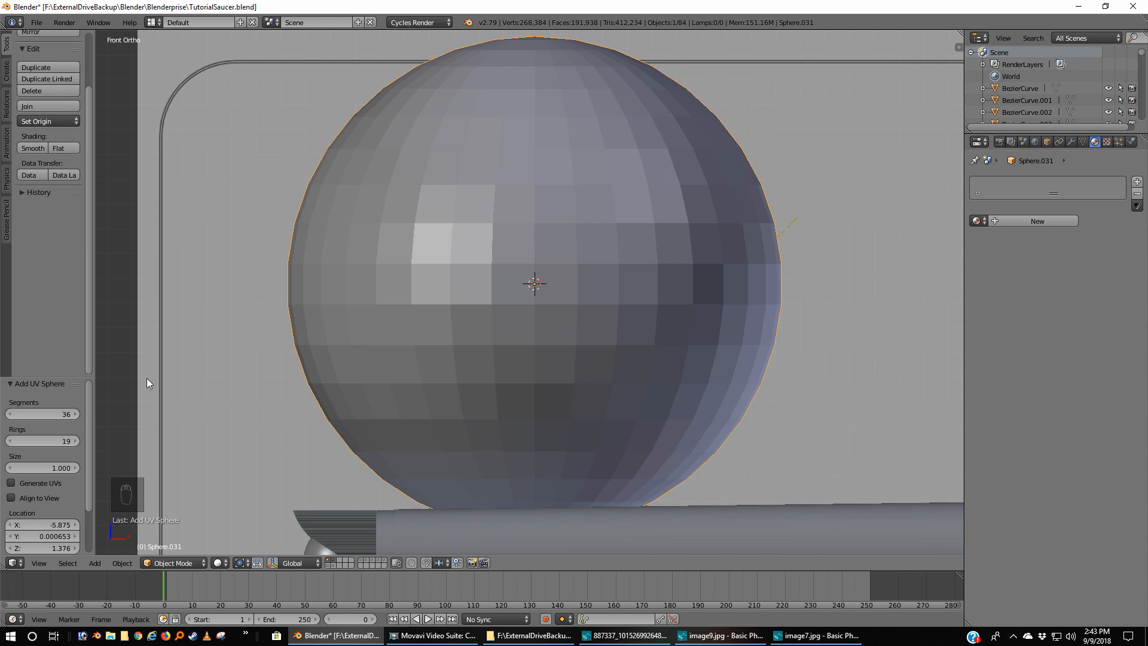
pyautogui.click(60, 412)
pyautogui.write('3')
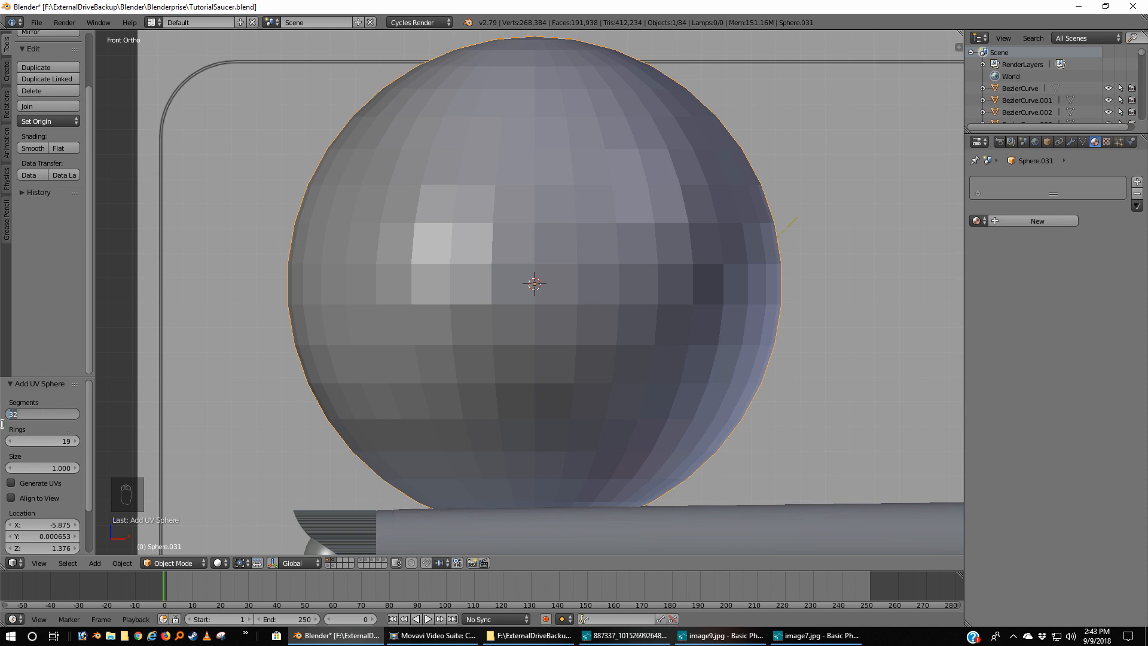
pyautogui.write('36')
pyautogui.press('Return')
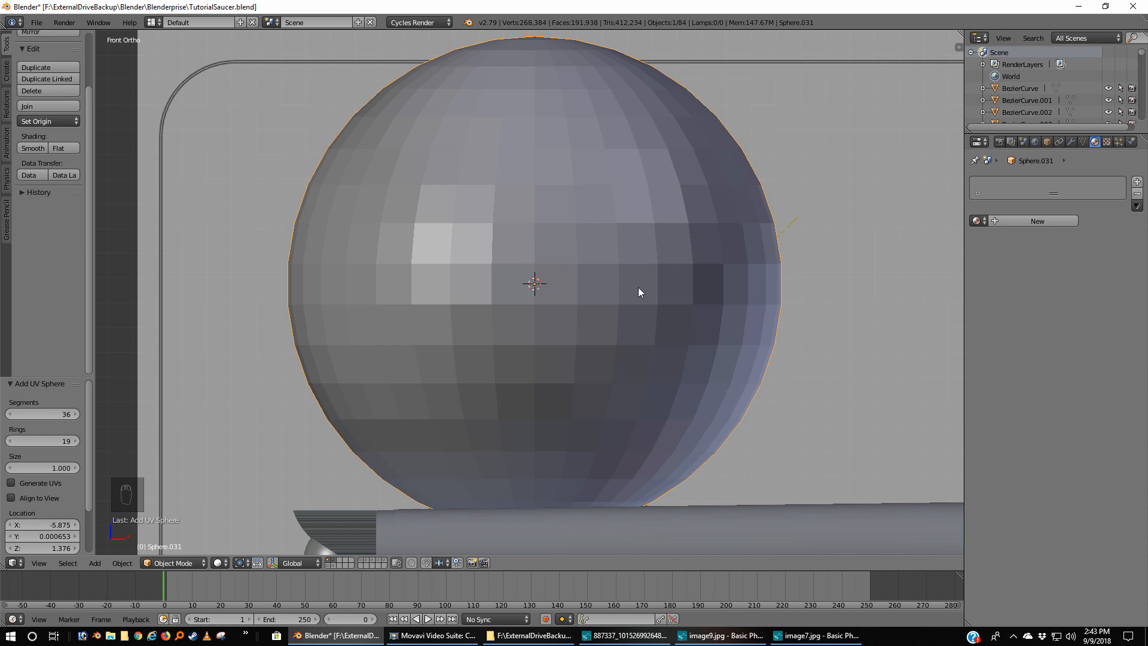
# Shade the new UV sphere smooth and enter Edit Mode on it
pyautogui.click(31, 148)
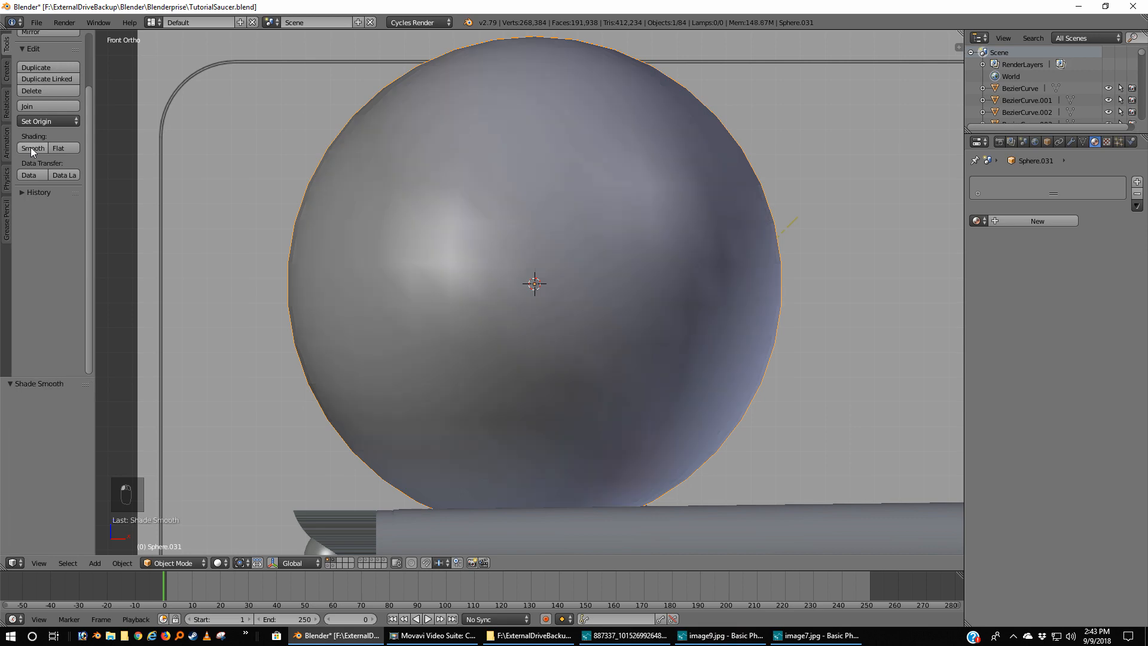
pyautogui.press('Tab')
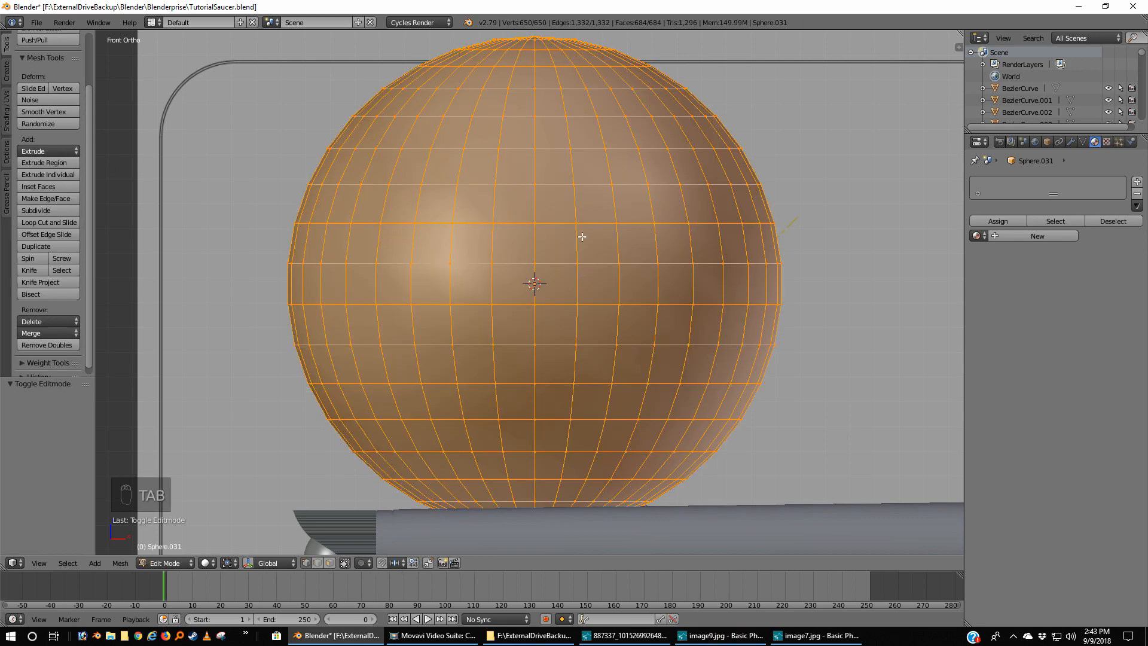
pyautogui.scroll(-1, 582, 237)
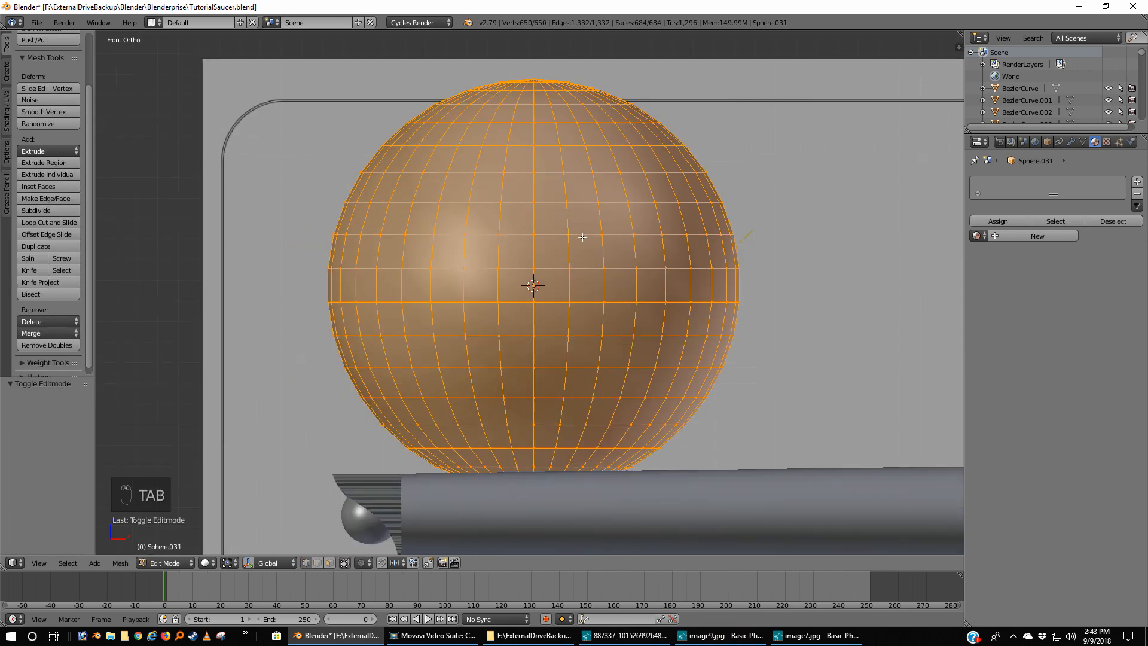
# Return the UV sphere to Object Mode and scale it down uniformly to about 0.078
pyautogui.press('Tab')
pyautogui.scroll(-2, 585, 233)
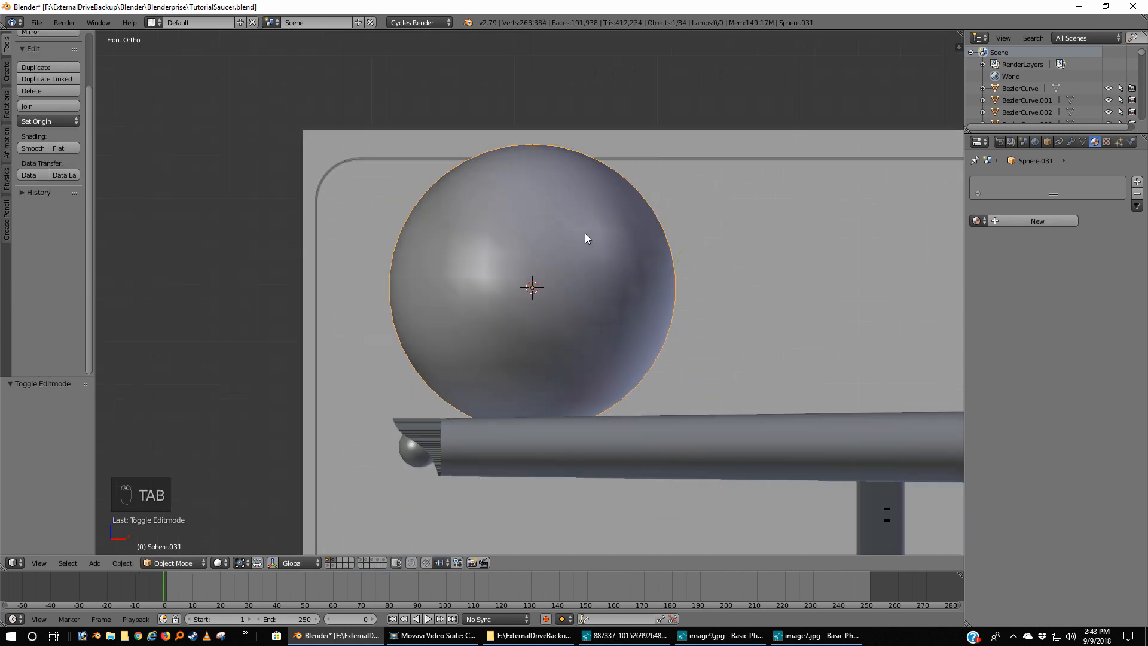
pyautogui.scroll(3, 585, 233)
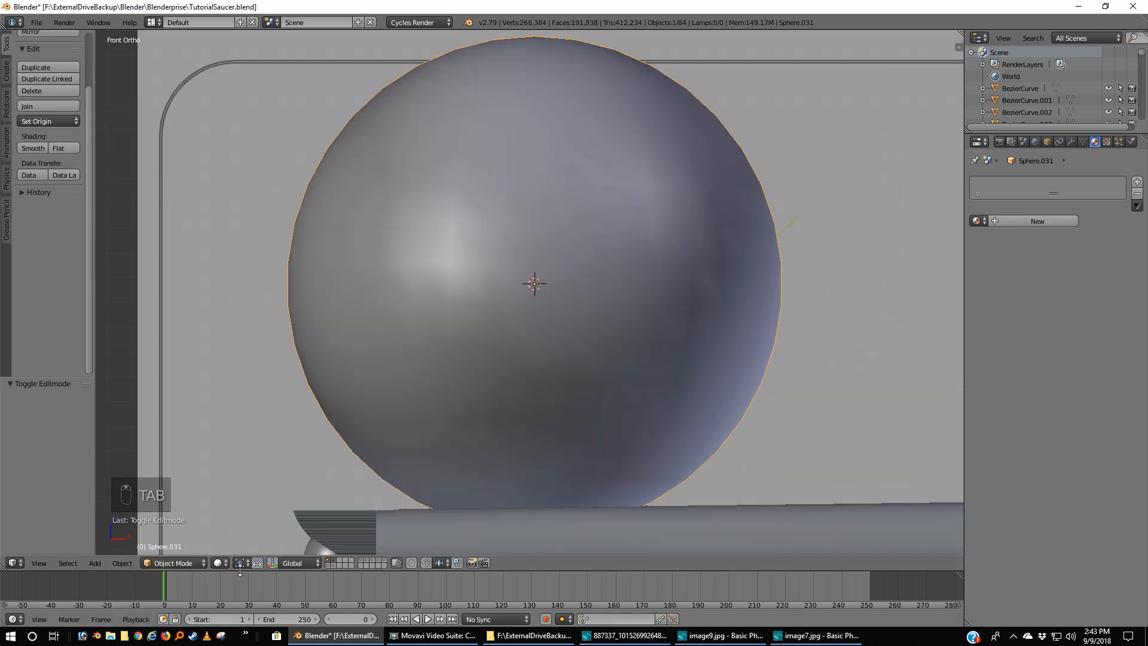
pyautogui.press('s')
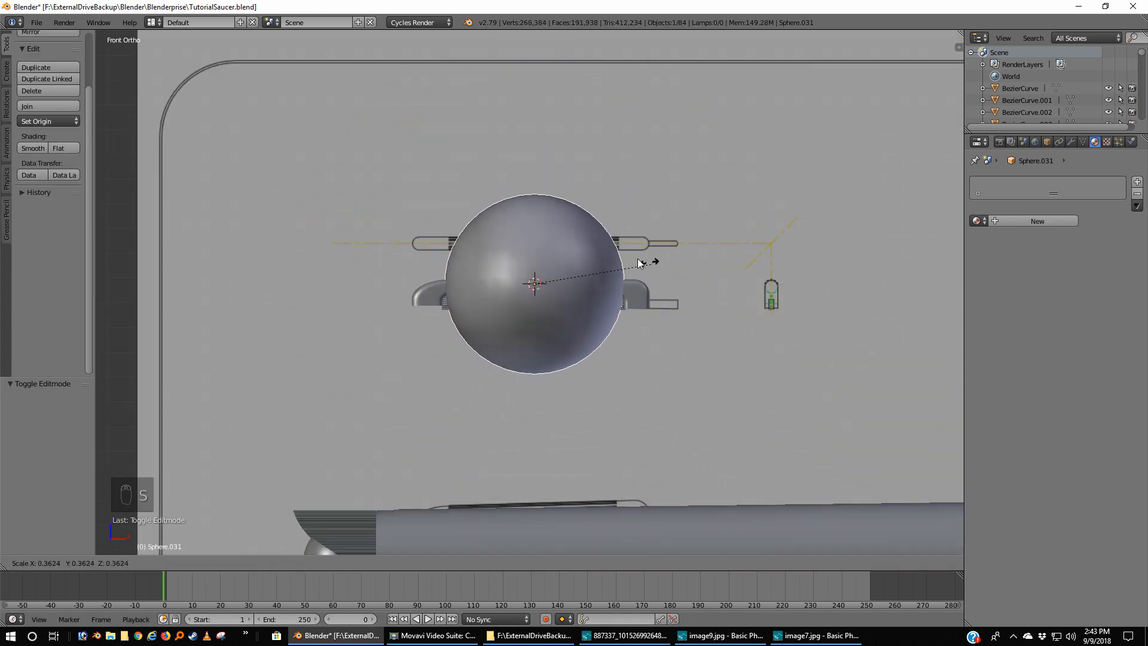
pyautogui.click(560, 286)
pyautogui.scroll(4, 560, 285)
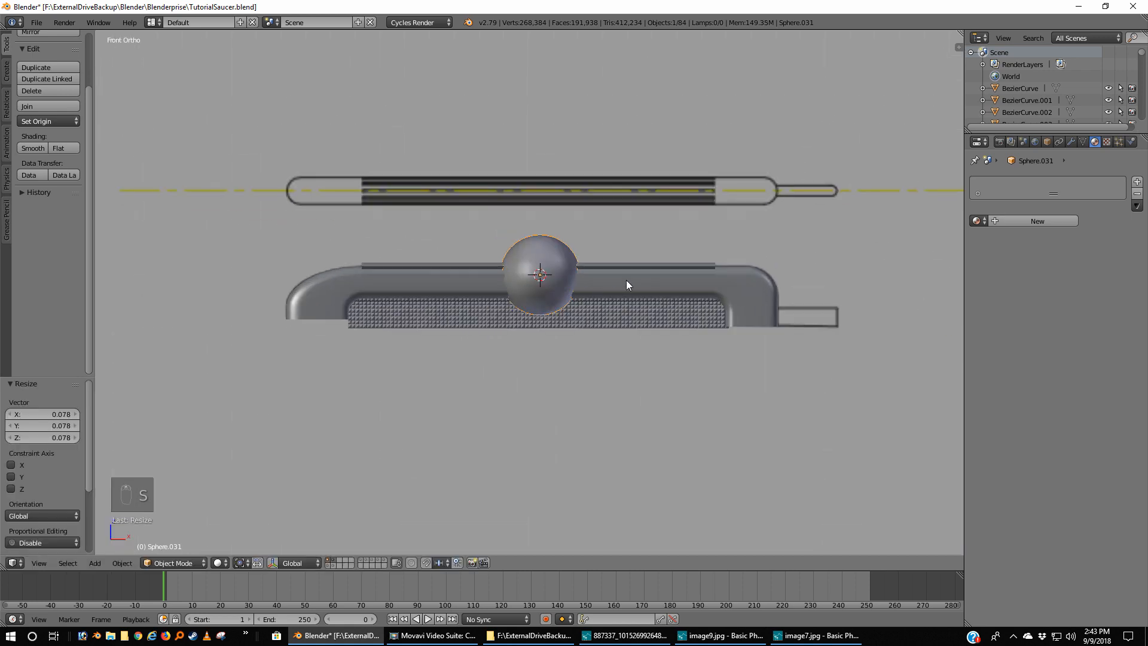
# Move the sphere about 0.563 in X and 0.171 in Z, onto the tip of the narrow tab in the blueprint's top-view outline
pyautogui.press('g')
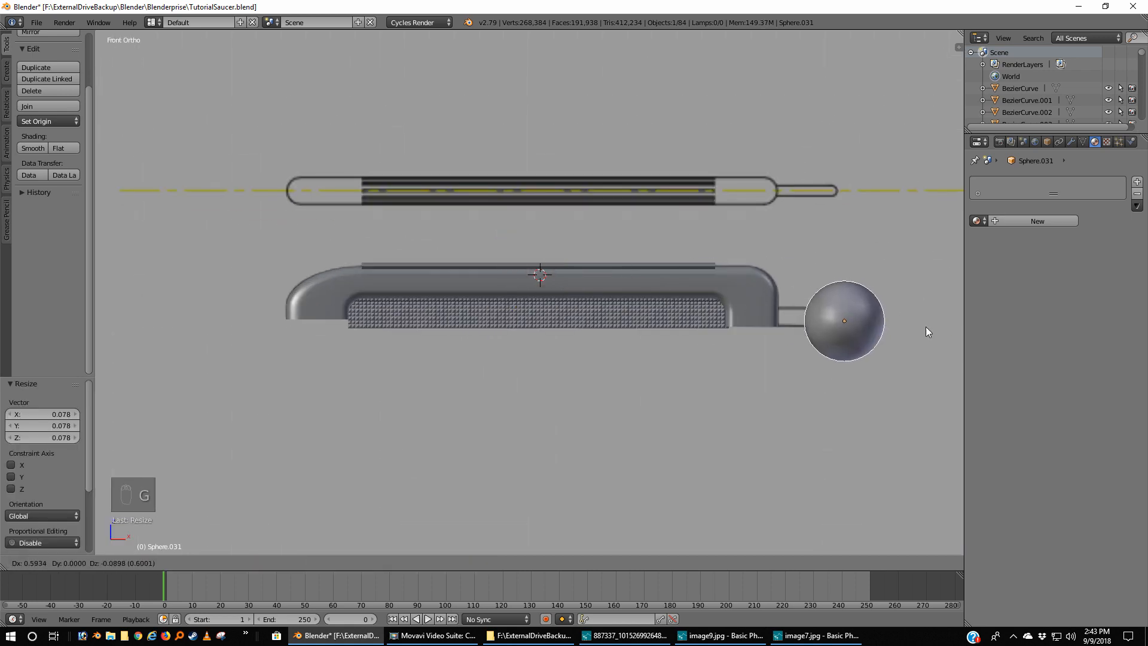
pyautogui.click(917, 188)
pyautogui.scroll(2, 927, 245)
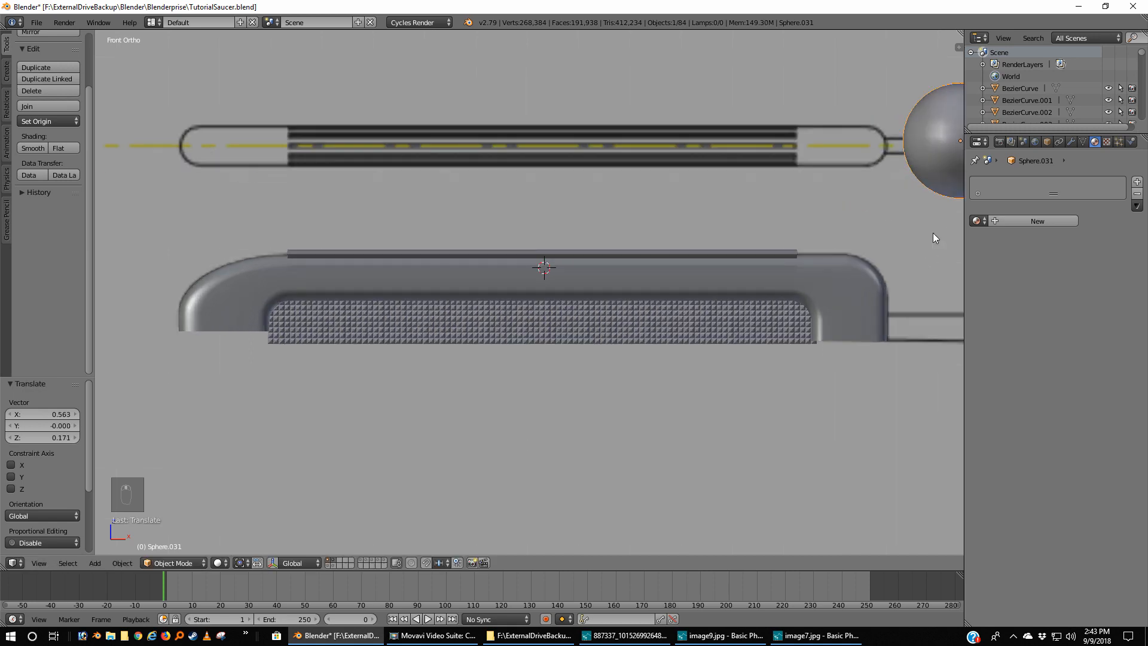
pyautogui.keyDown('shift'); pyautogui.moveTo(933, 232); pyautogui.dragTo(694, 345, button='middle'); pyautogui.keyUp('shift')
pyautogui.scroll(3, 693, 350)
pyautogui.keyDown('shift'); pyautogui.moveTo(879, 284); pyautogui.dragTo(801, 333, button='middle'); pyautogui.keyUp('shift')
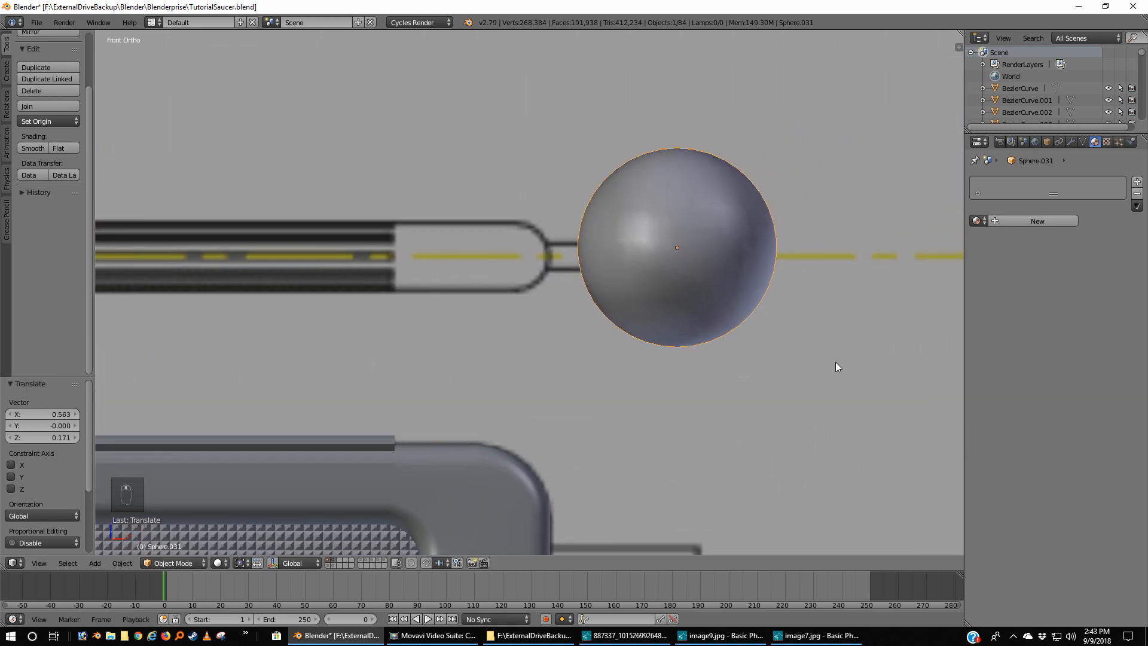
# Scale the sphere to about 0.159 and shift it 0.005 in X and -0.007 in Z to fit the tab's rounded tip
pyautogui.press('s')
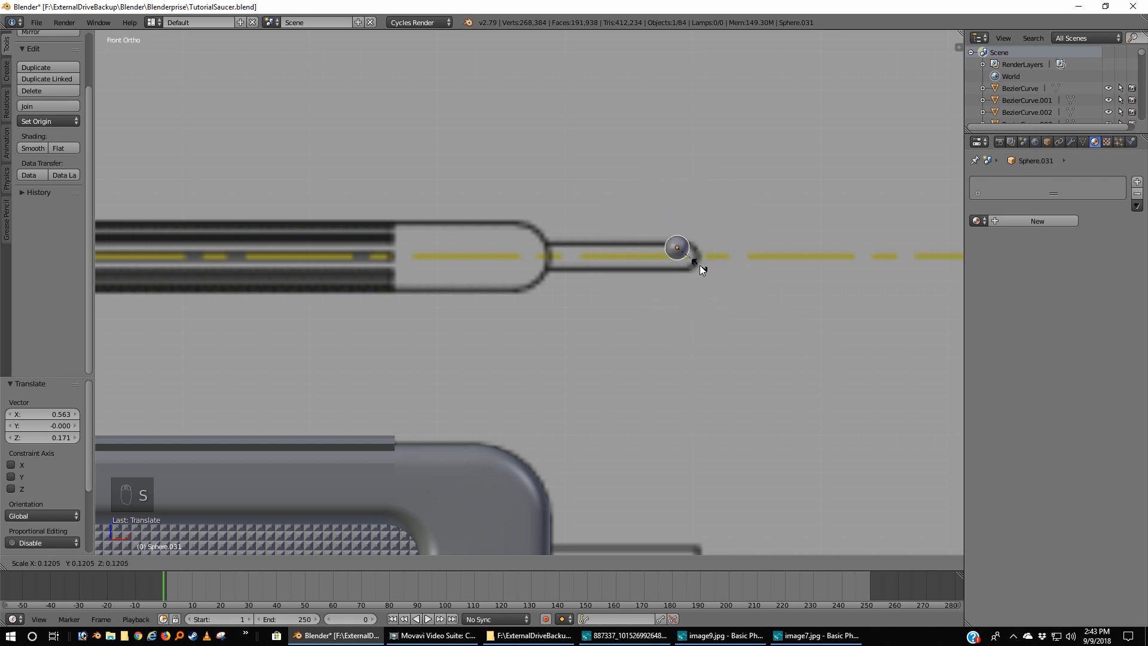
pyautogui.click(700, 269)
pyautogui.press('g')
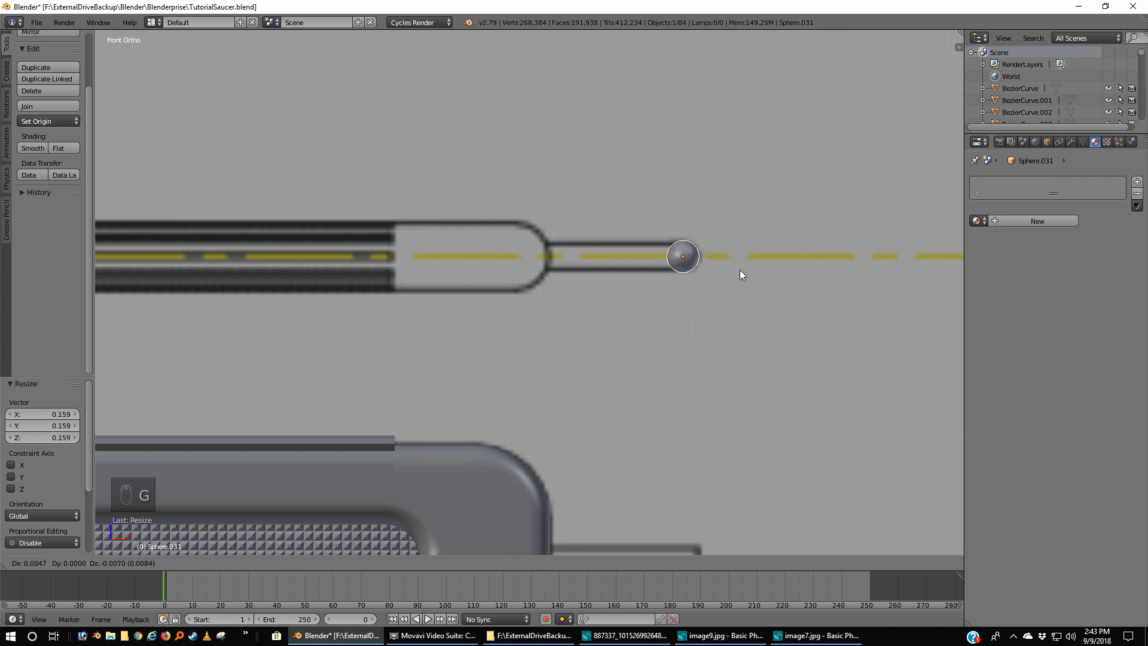
pyautogui.click(740, 269)
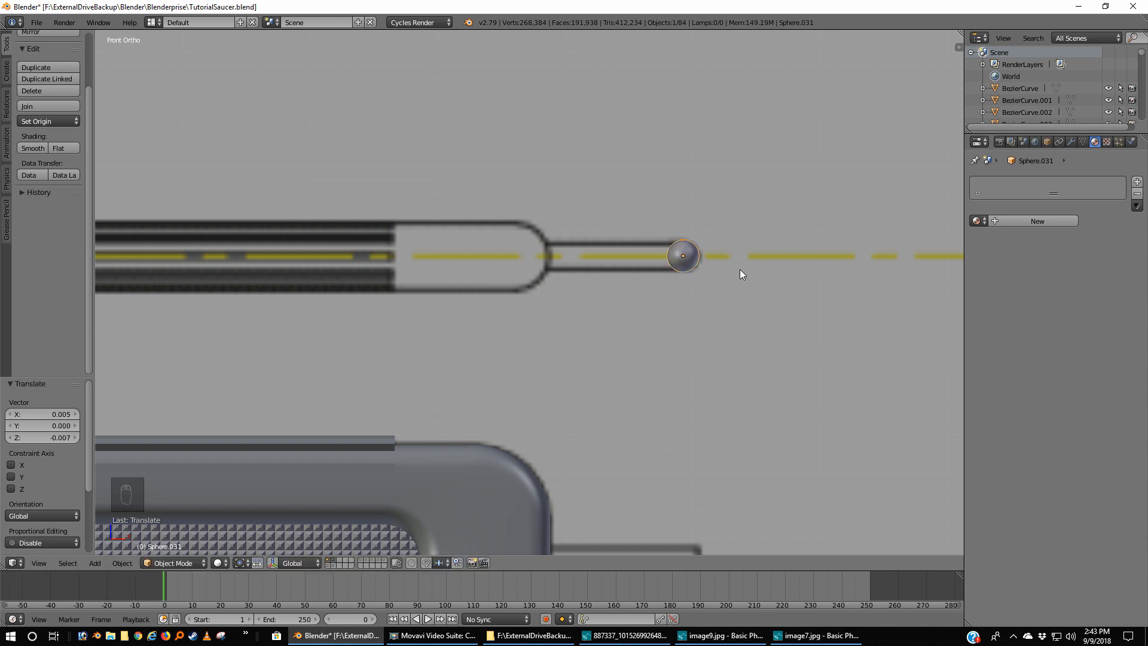
pyautogui.scroll(4, 739, 275)
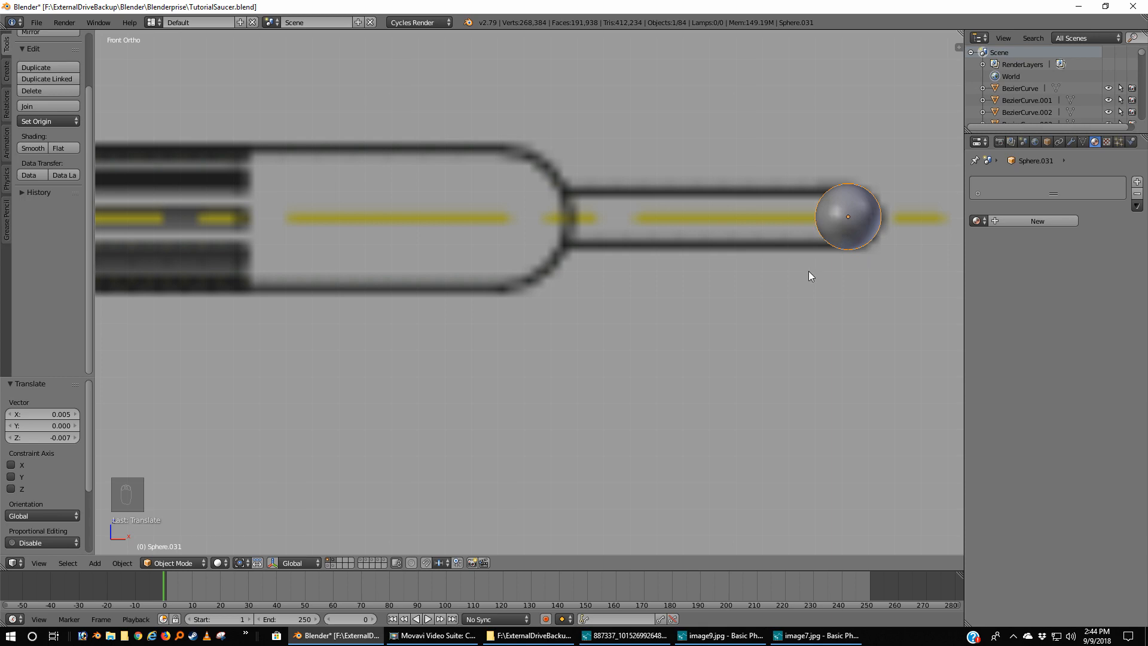
# Move the sphere about -0.238 along Z, into the upper outer corner of the block's side-view outline
pyautogui.scroll(-4, 808, 270)
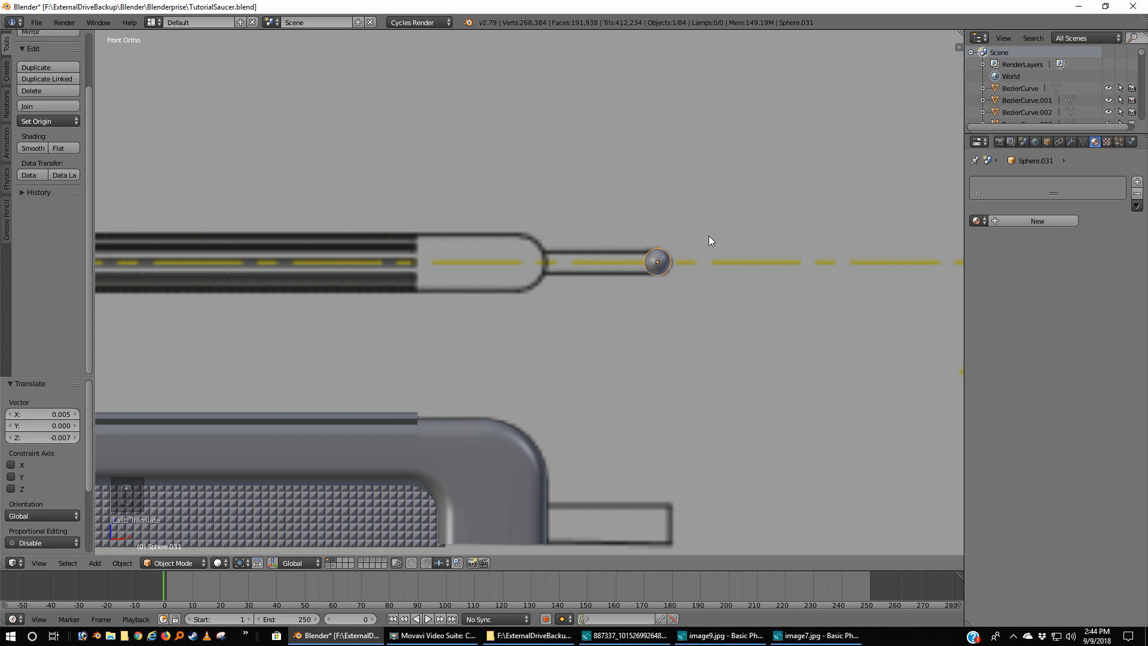
pyautogui.press('g')
pyautogui.press('z')
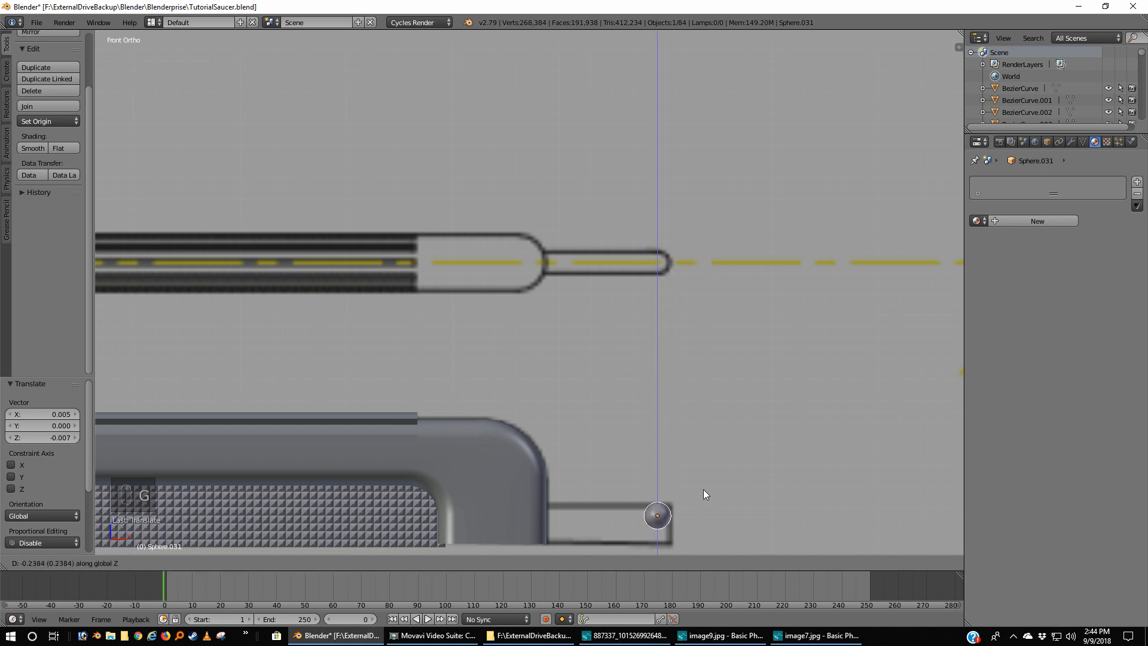
pyautogui.click(703, 489)
pyautogui.scroll(2, 684, 500)
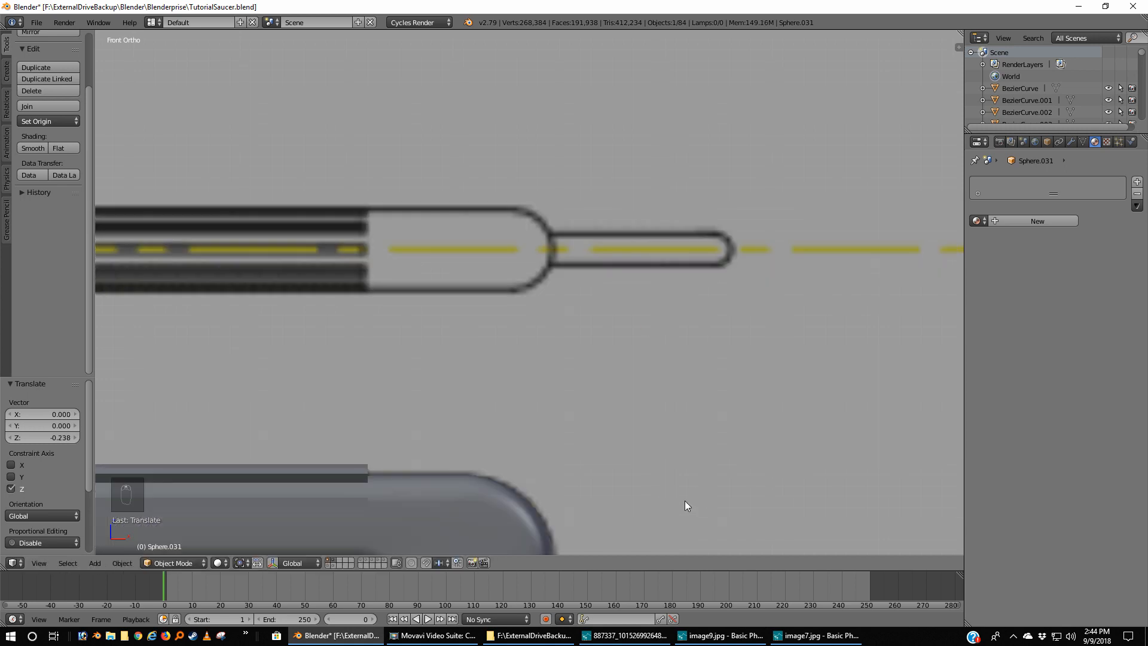
pyautogui.keyDown('shift'); pyautogui.moveTo(683, 507); pyautogui.dragTo(686, 234, button='middle'); pyautogui.keyUp('shift')
pyautogui.scroll(4, 788, 436)
pyautogui.keyDown('shift'); pyautogui.moveTo(789, 441); pyautogui.dragTo(740, 395, button='middle'); pyautogui.keyUp('shift')
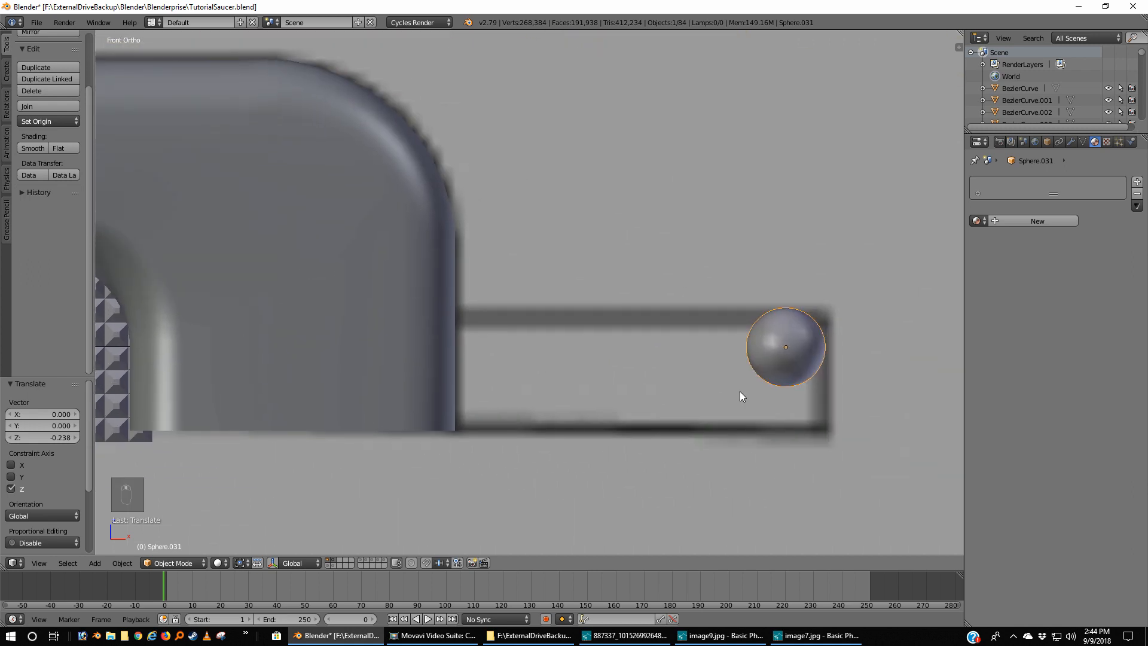
# In wireframe Edit Mode, delete the vertices of the sphere's lower half below the equator
pyautogui.press('Tab')
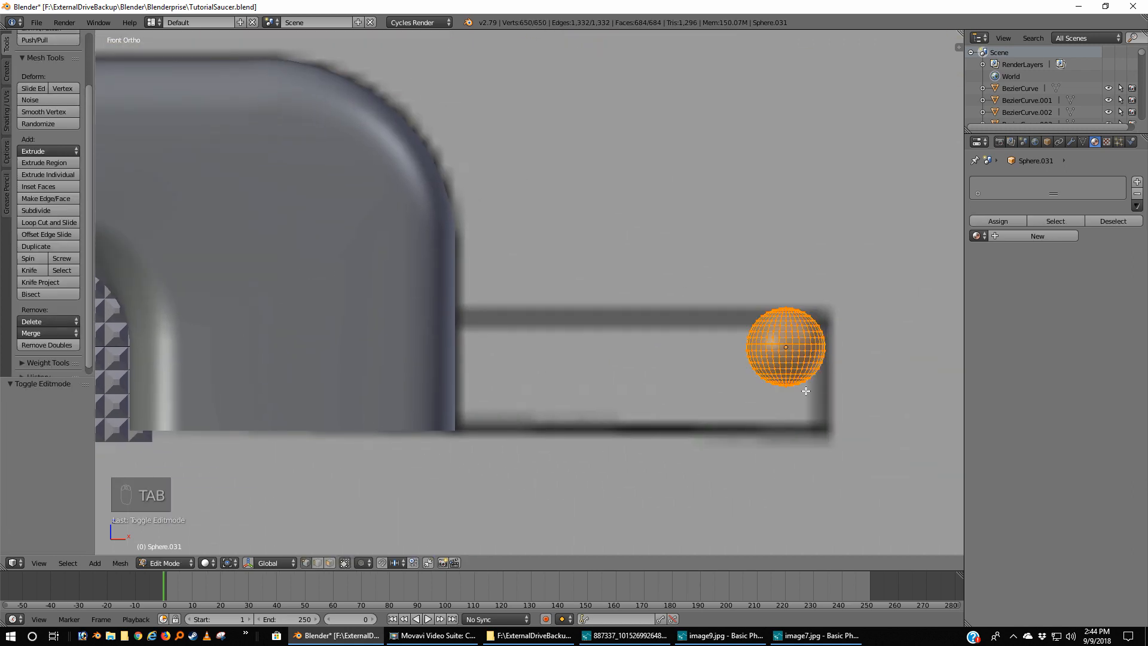
pyautogui.press('z')
pyautogui.press('a')
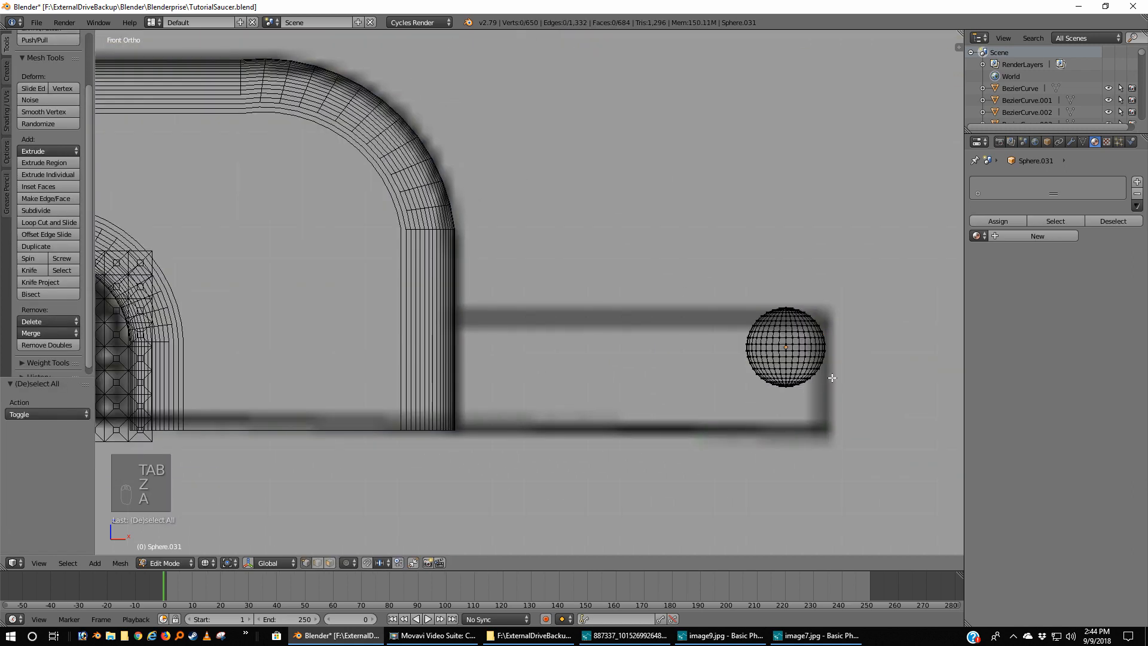
pyautogui.scroll(1, 831, 376)
pyautogui.keyDown('shift'); pyautogui.moveTo(871, 375); pyautogui.dragTo(725, 356, button='middle'); pyautogui.keyUp('shift')
pyautogui.scroll(2, 736, 362)
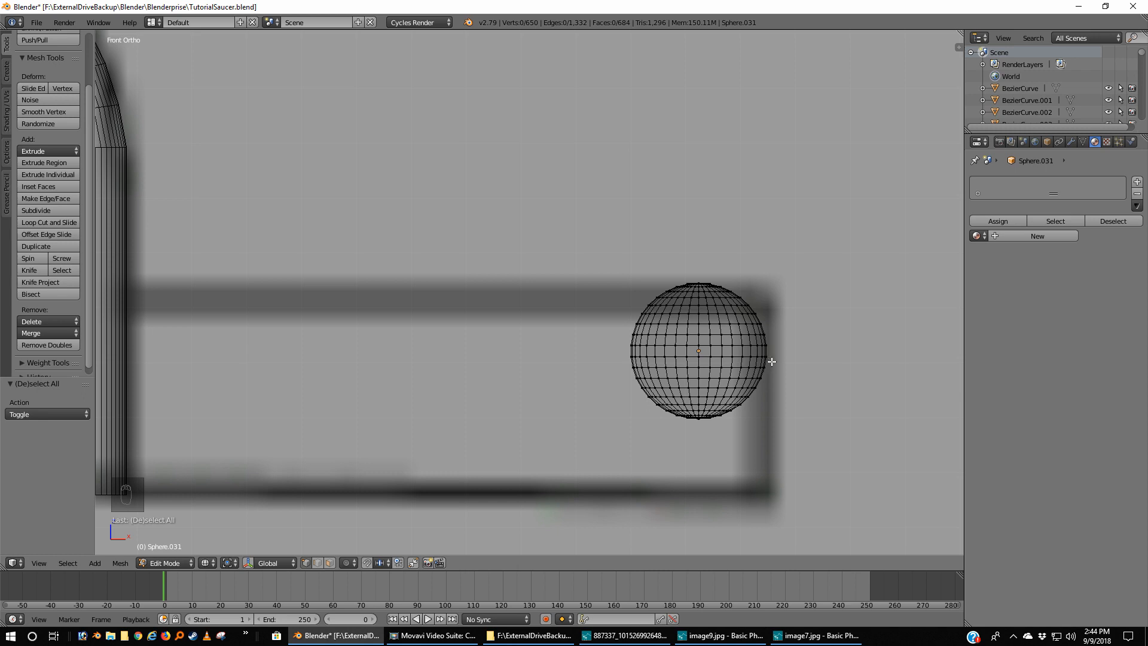
pyautogui.press('b')
pyautogui.moveTo(772, 360); pyautogui.dragTo(584, 433)
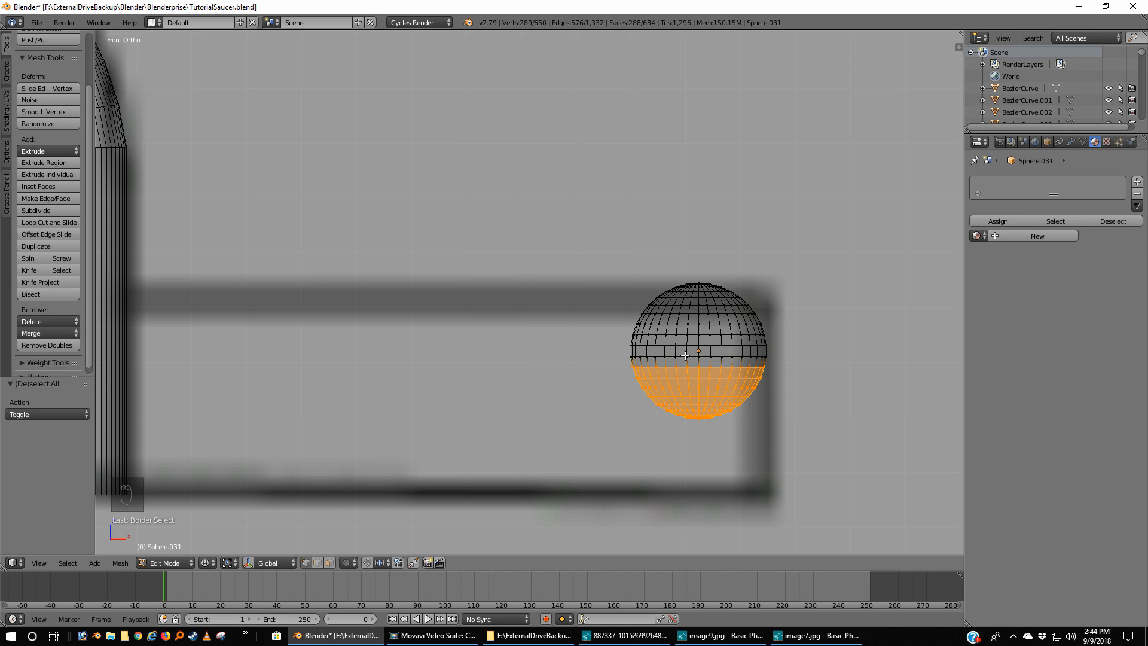
pyautogui.press('x')
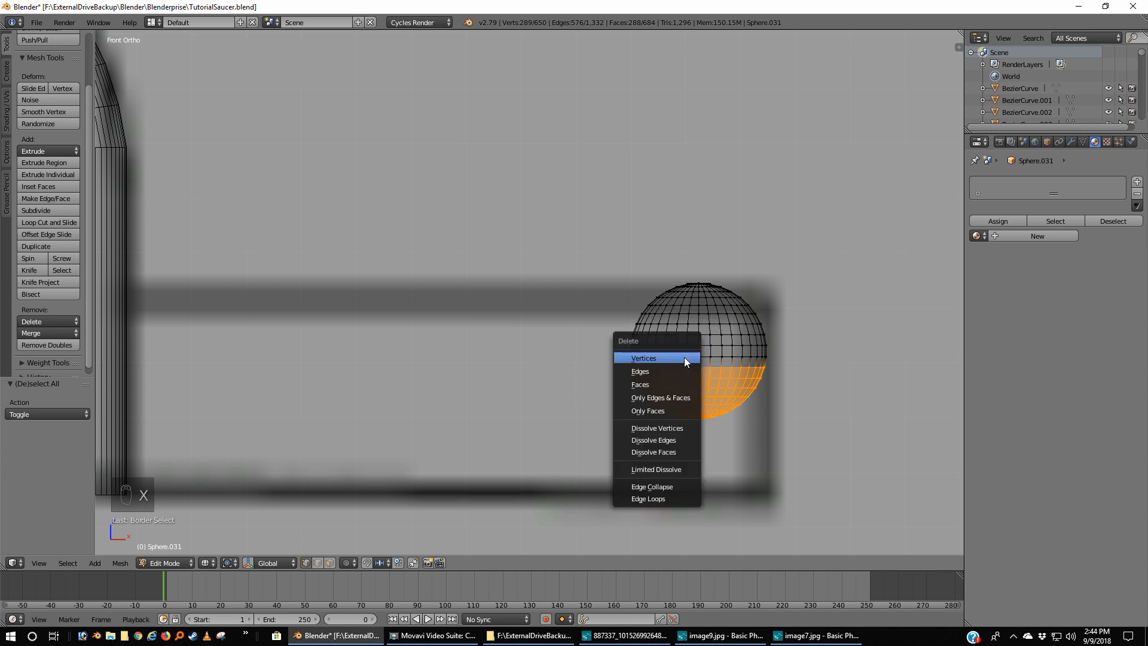
pyautogui.click(683, 357)
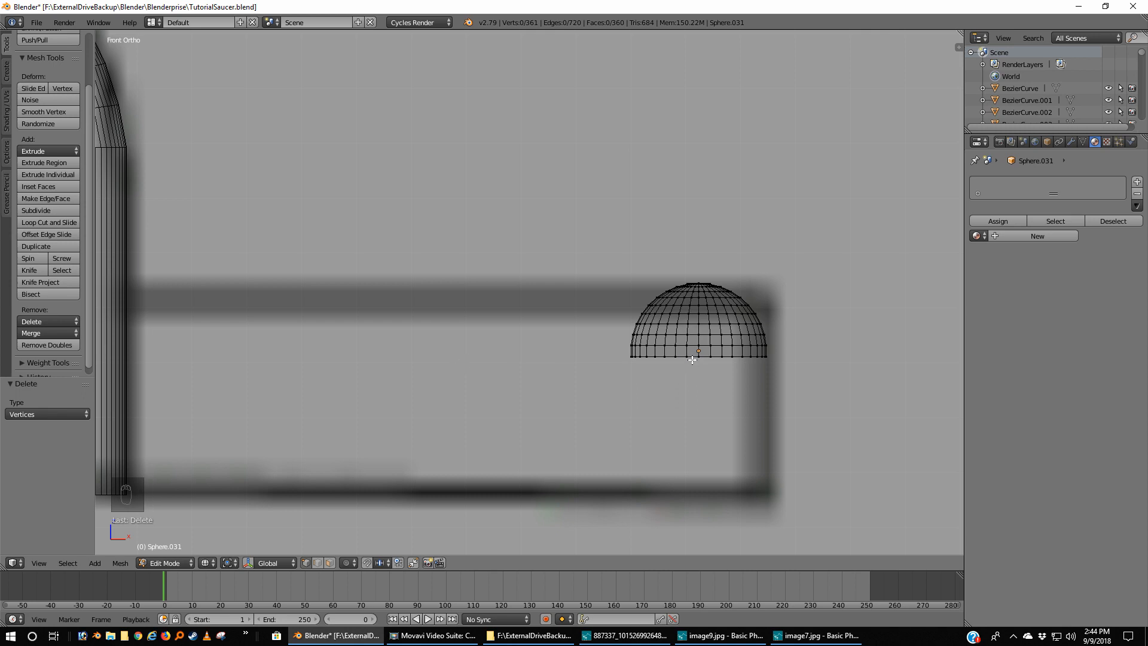
# Delete the vertices of the dome's half facing the handle, leaving the outer quarter sphere
pyautogui.press('b')
pyautogui.moveTo(695, 367); pyautogui.dragTo(625, 276)
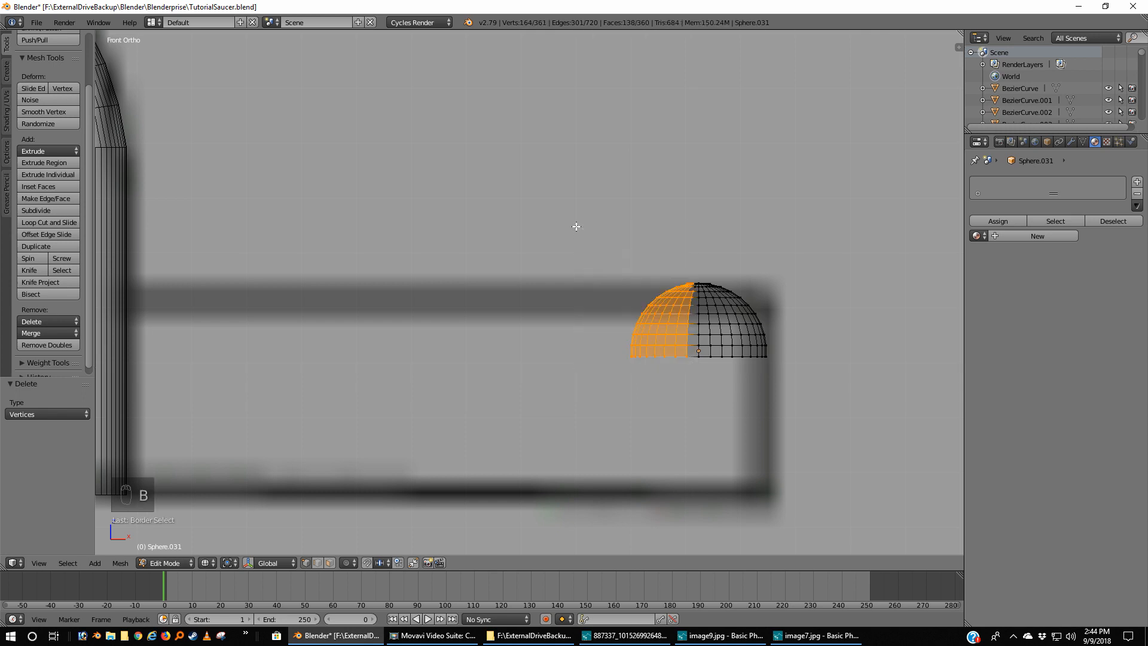
pyautogui.press('x')
pyautogui.click(616, 335)
pyautogui.scroll(-3, 714, 314)
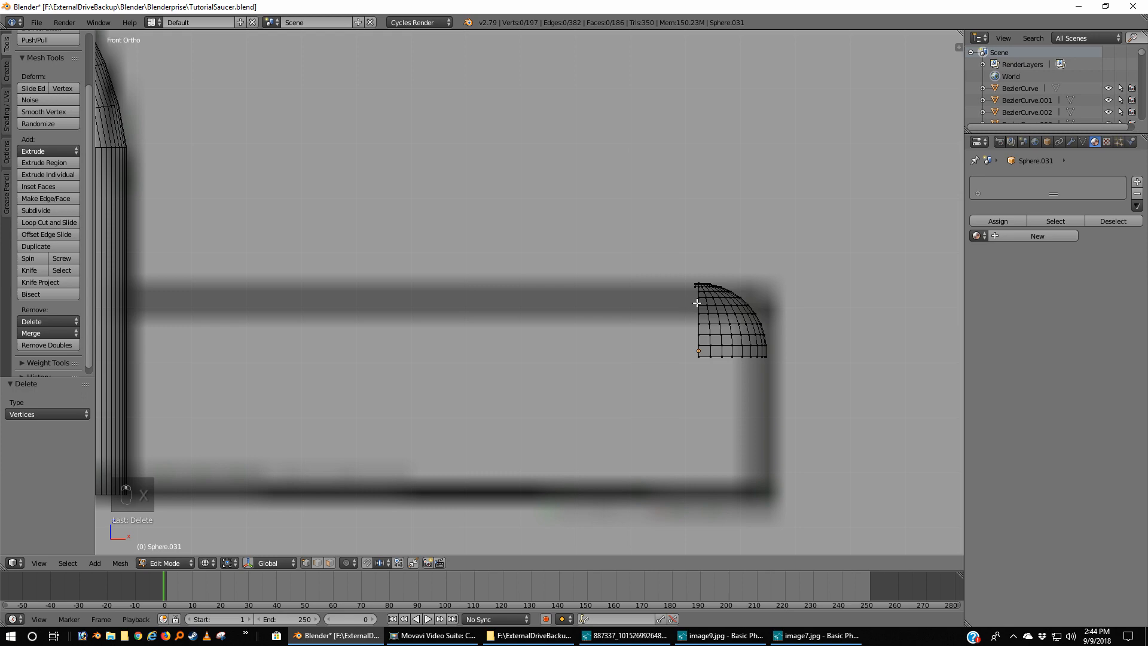
# From top view, delete the stray vertices that stick out past the quarter sphere's flat cut edge
pyautogui.press('KP_7')
pyautogui.scroll(5, 697, 303)
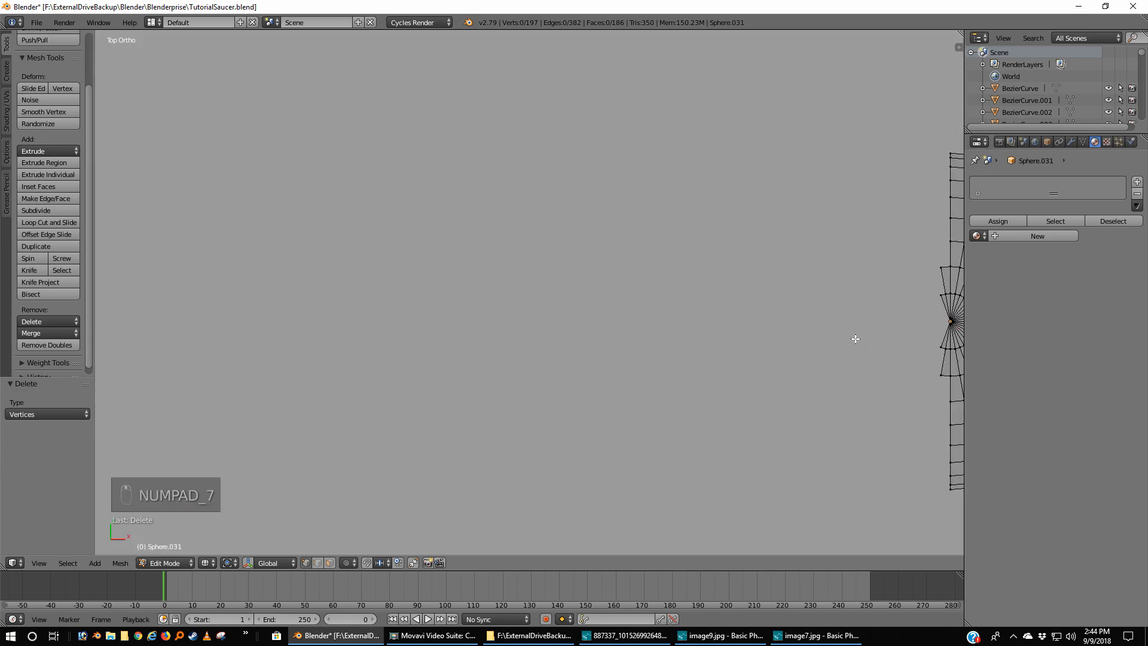
pyautogui.keyDown('shift'); pyautogui.moveTo(870, 343); pyautogui.dragTo(524, 334, button='middle'); pyautogui.keyUp('shift')
pyautogui.scroll(3, 523, 334)
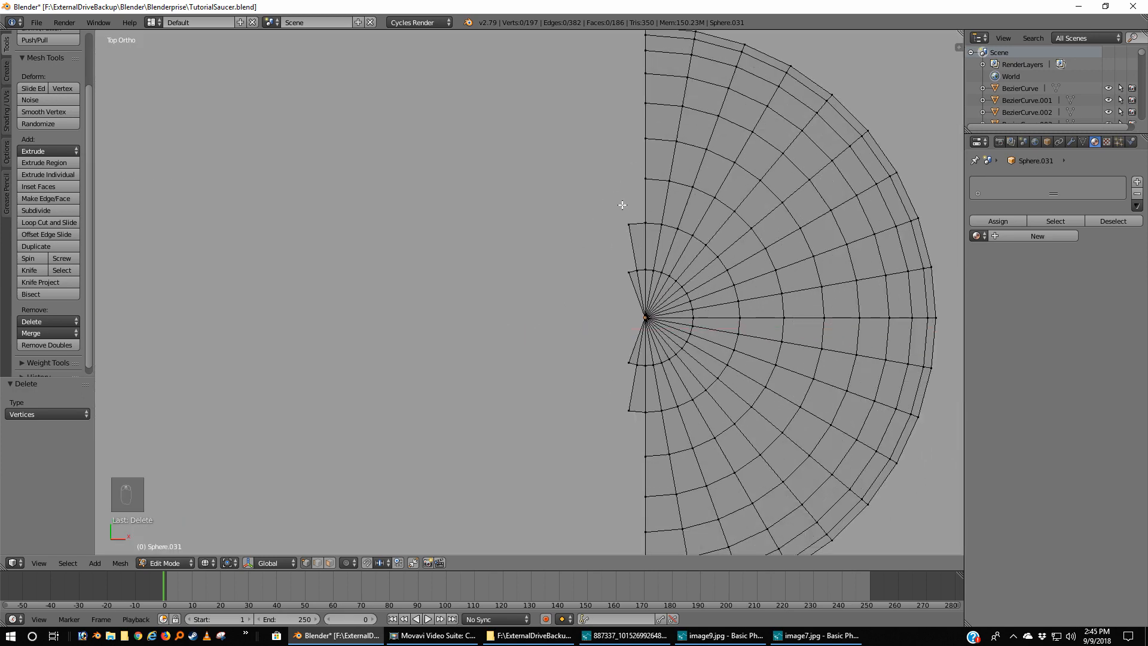
pyautogui.press('c')
pyautogui.click(618, 232)
pyautogui.moveTo(619, 260); pyautogui.dragTo(622, 388)
pyautogui.rightClick(619, 399)
pyautogui.press('x')
pyautogui.click(619, 402)
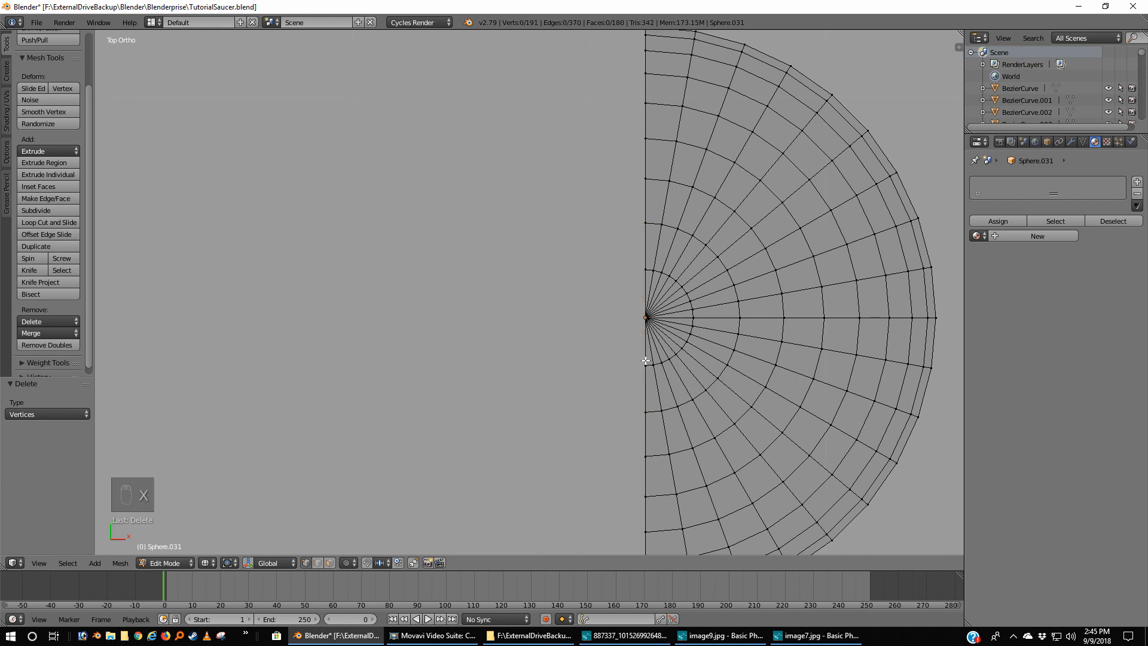
# In front view, move the quarter sphere's bottom row of vertices about -0.030 along Z, past the block outline's lower edge
pyautogui.press('z')
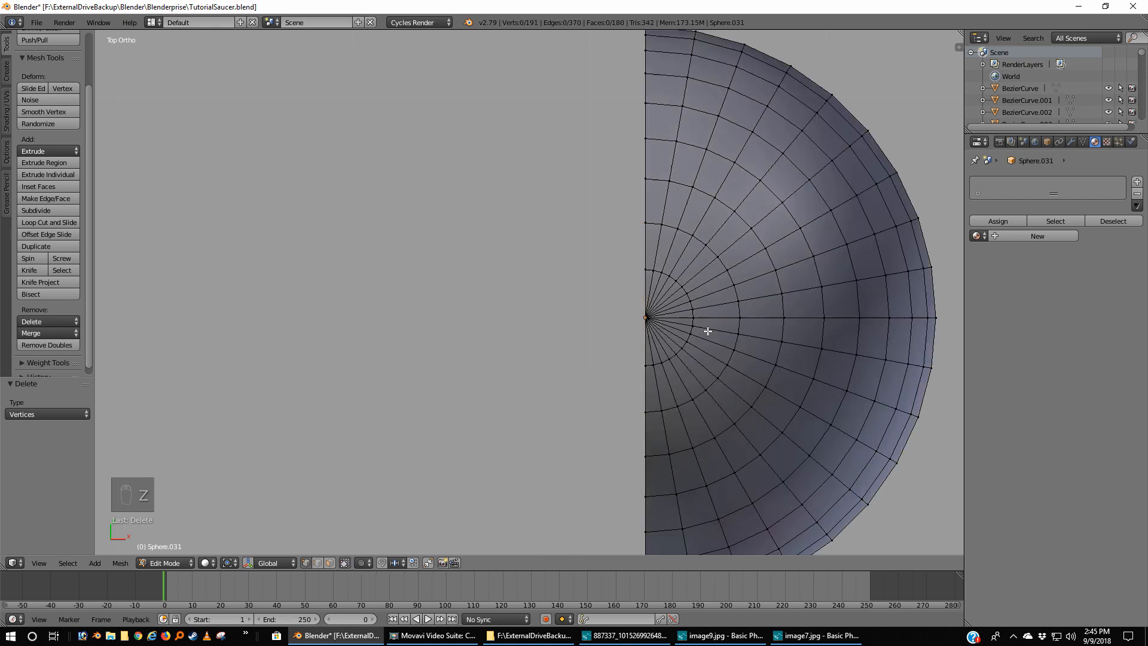
pyautogui.scroll(-3, 708, 330)
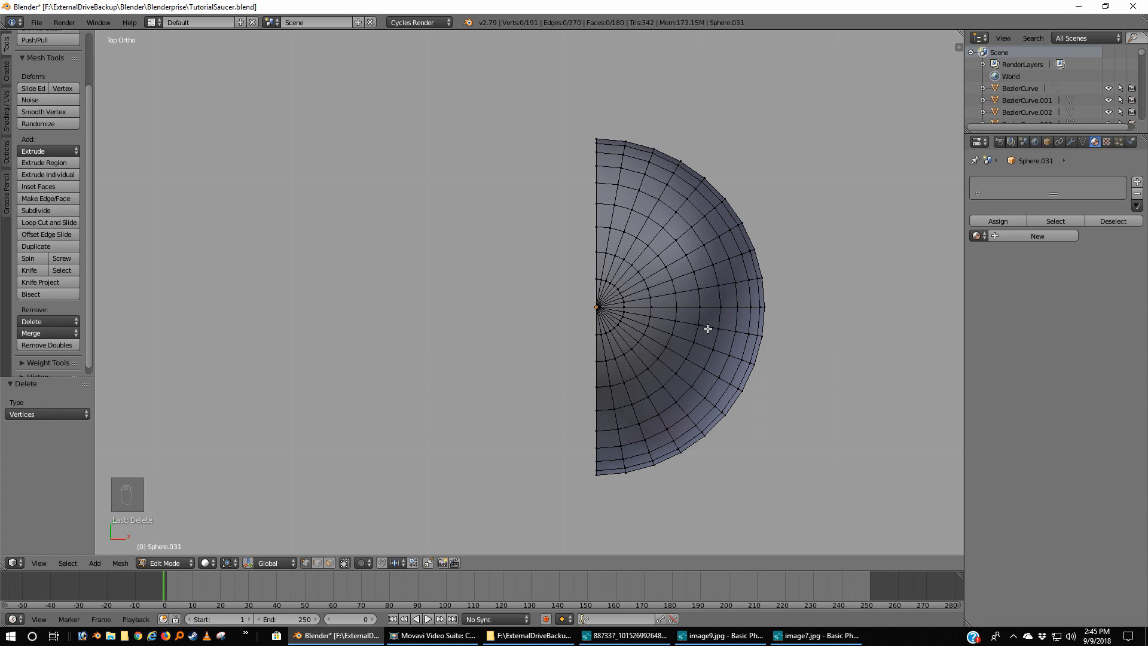
pyautogui.press('KP_1')
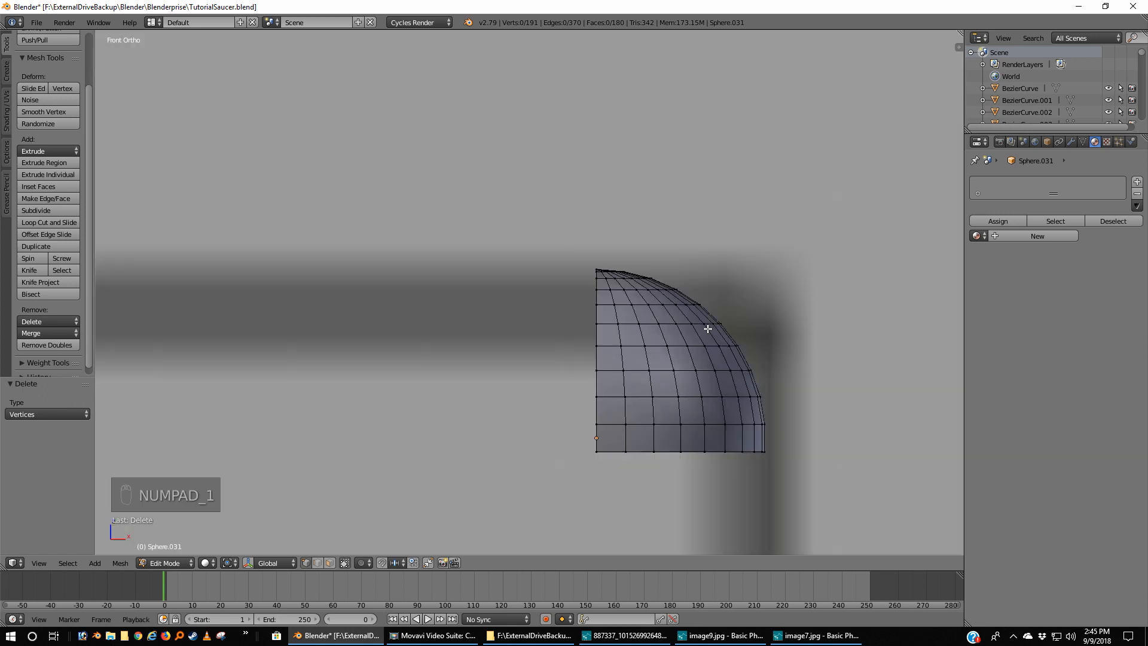
pyautogui.scroll(-6, 707, 329)
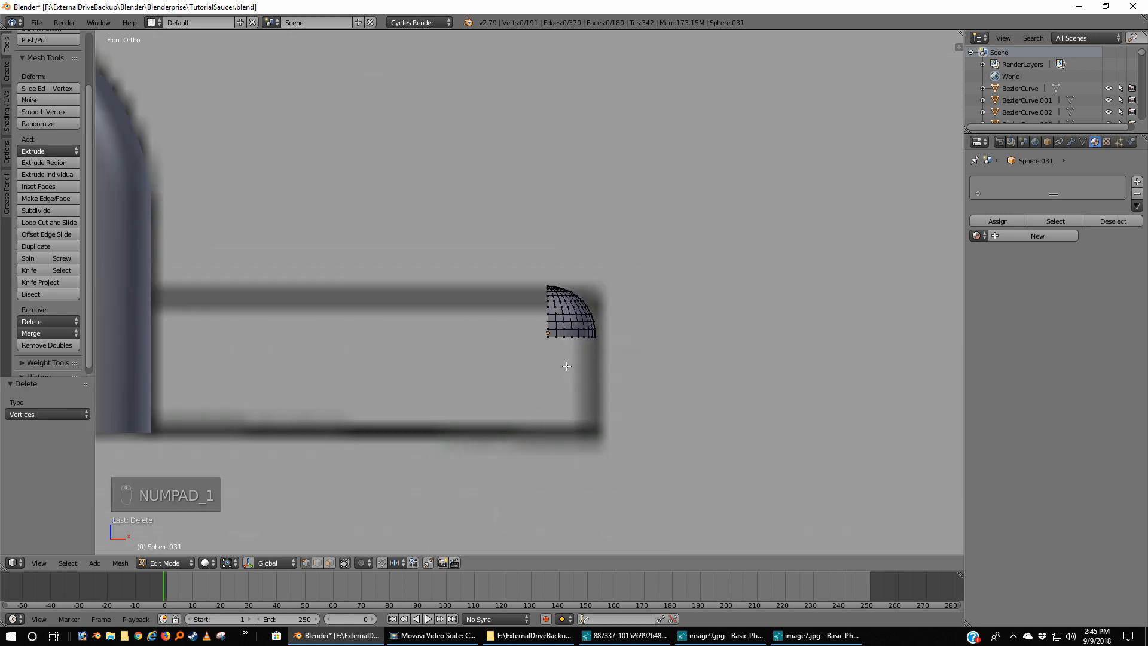
pyautogui.press('z')
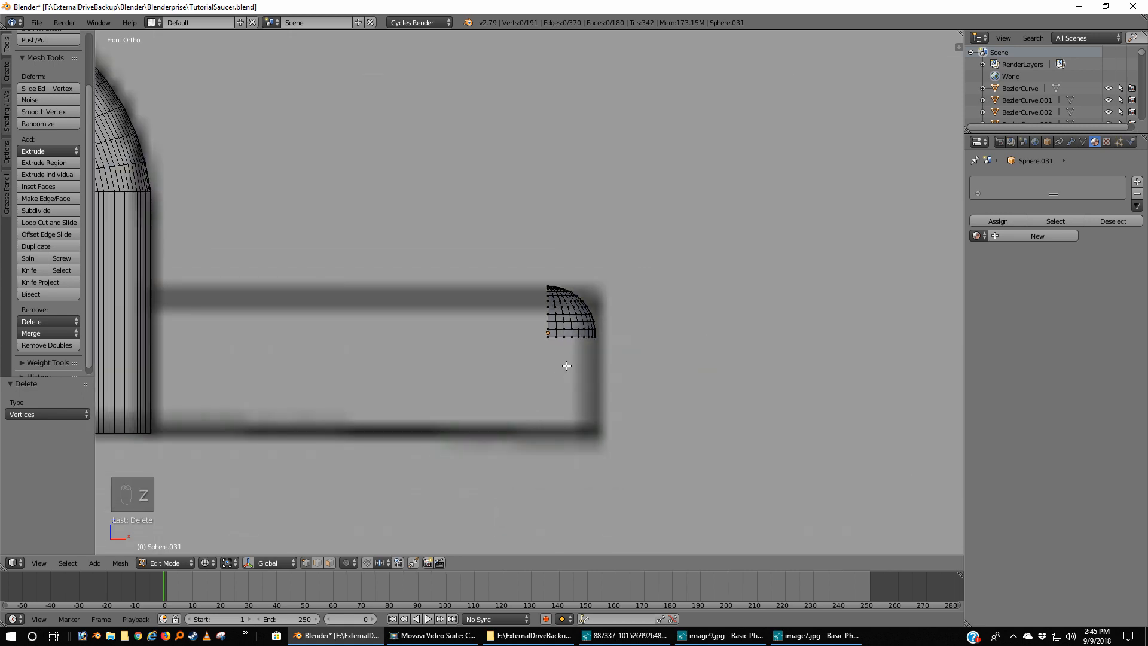
pyautogui.scroll(2, 567, 365)
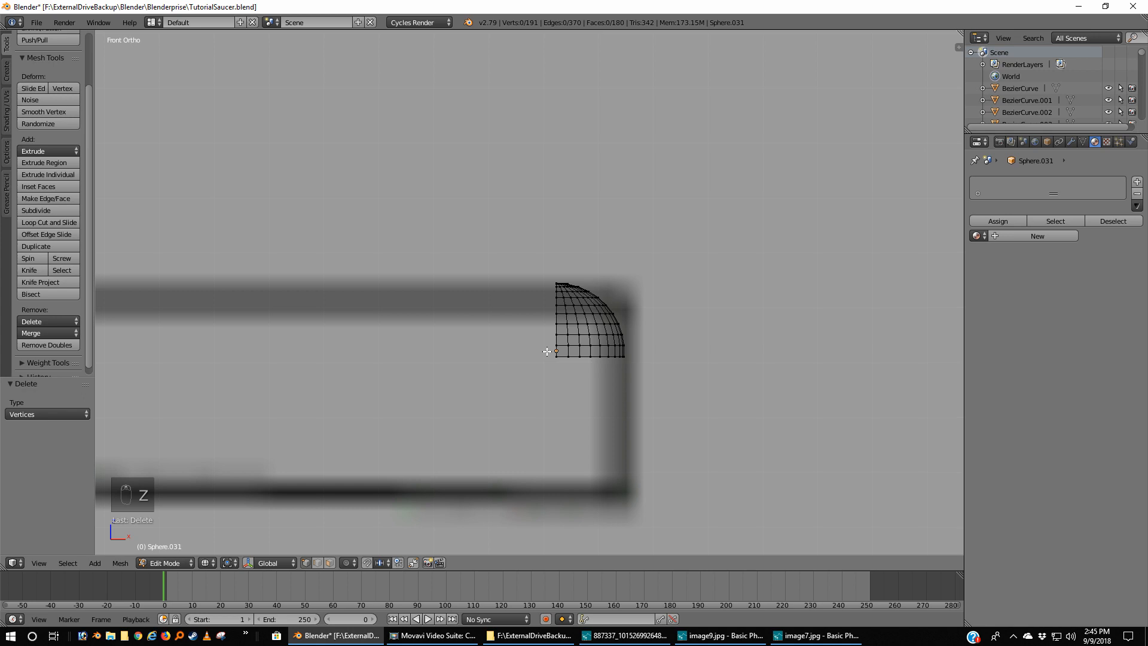
pyautogui.press('b')
pyautogui.moveTo(547, 353); pyautogui.dragTo(681, 373)
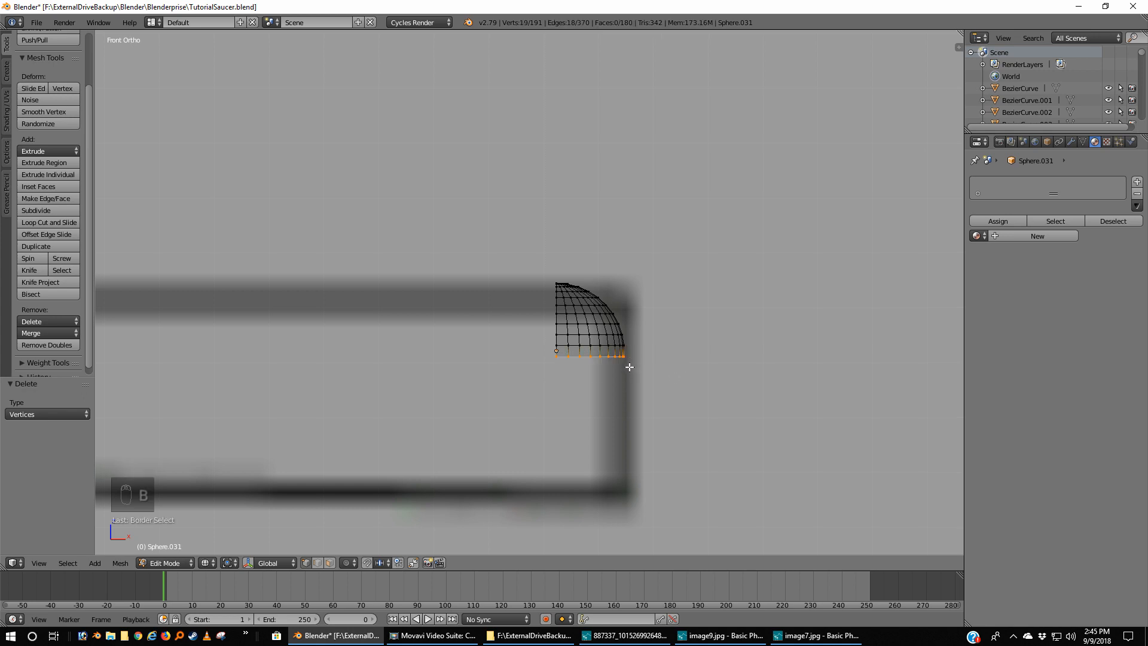
pyautogui.press('g')
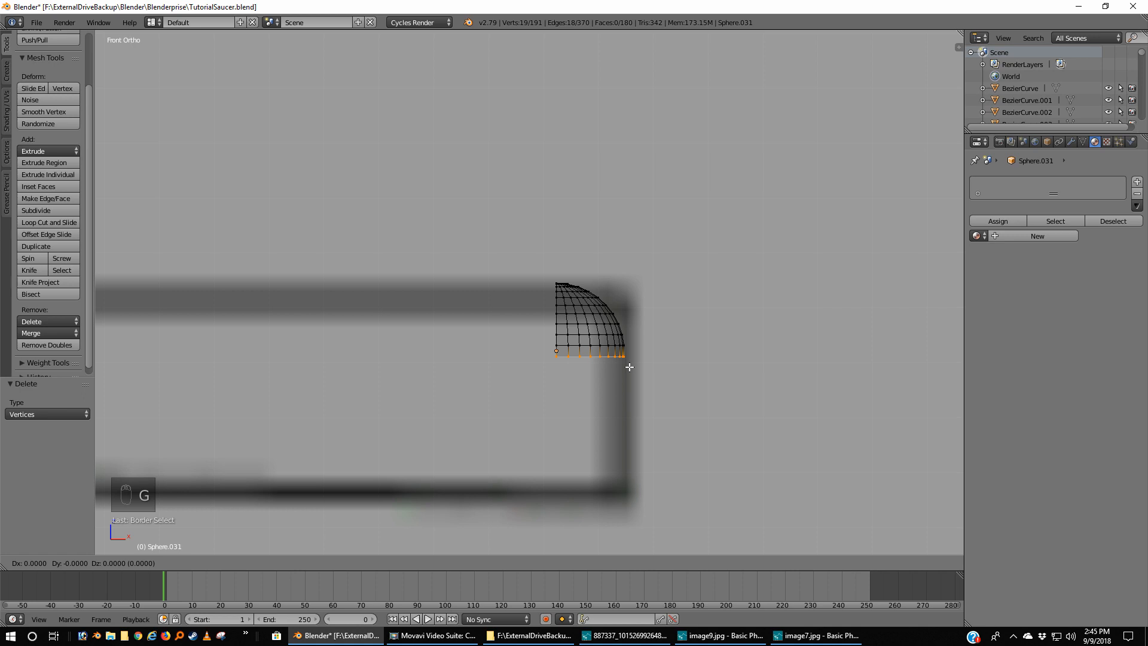
pyautogui.press('z')
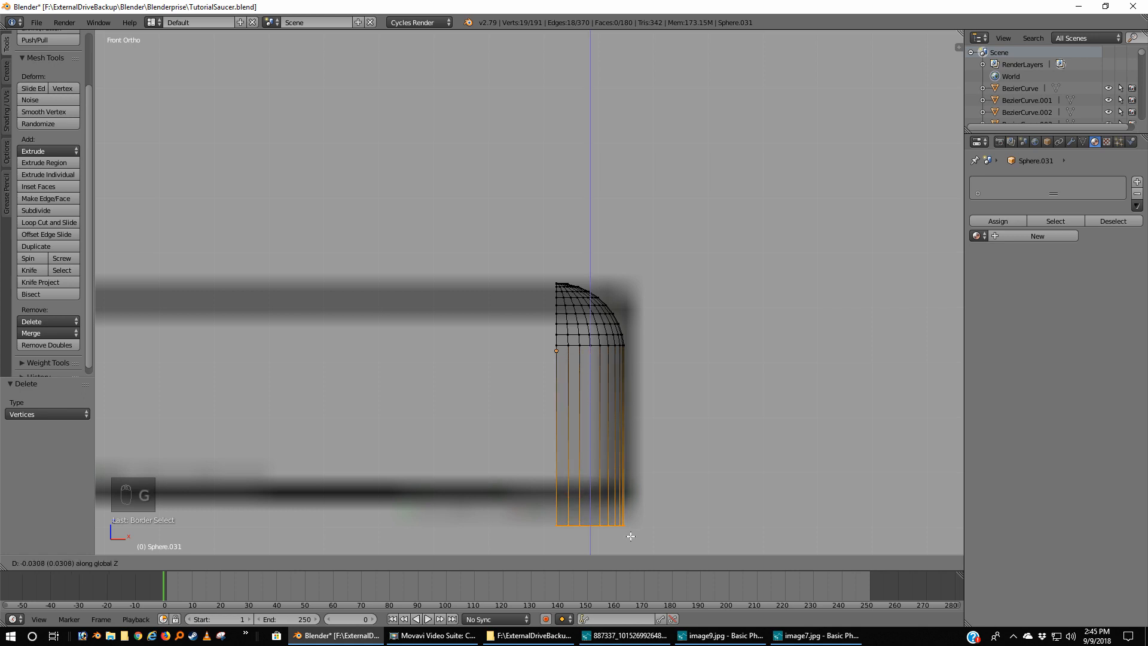
pyautogui.click(627, 519)
pyautogui.scroll(-3, 629, 502)
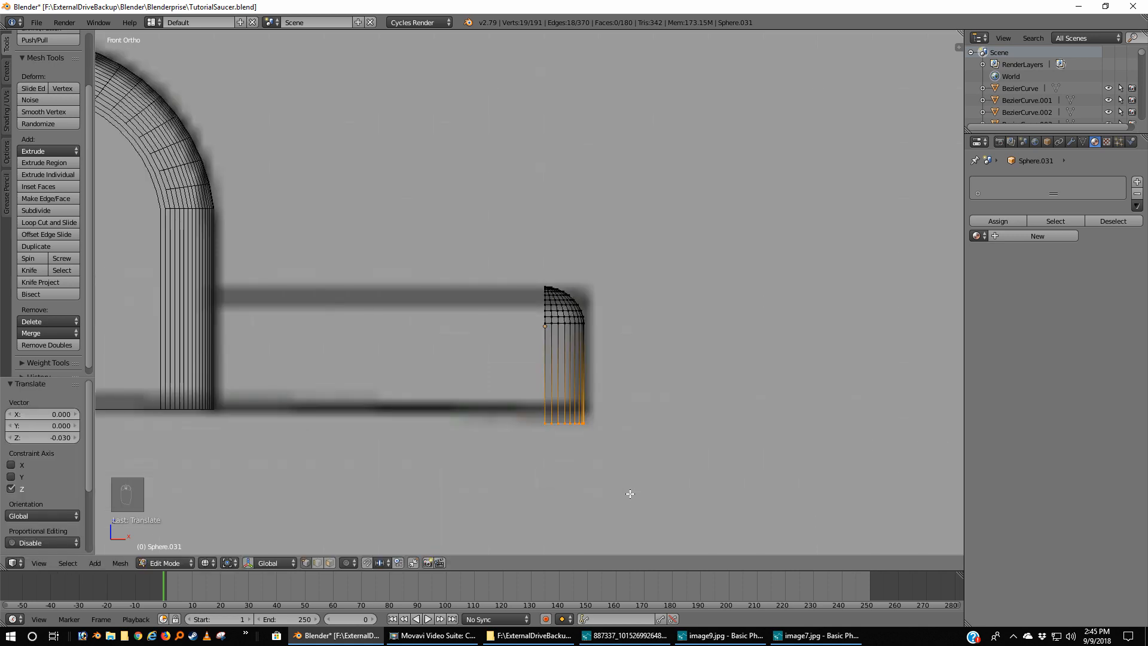
pyautogui.scroll(1, 630, 493)
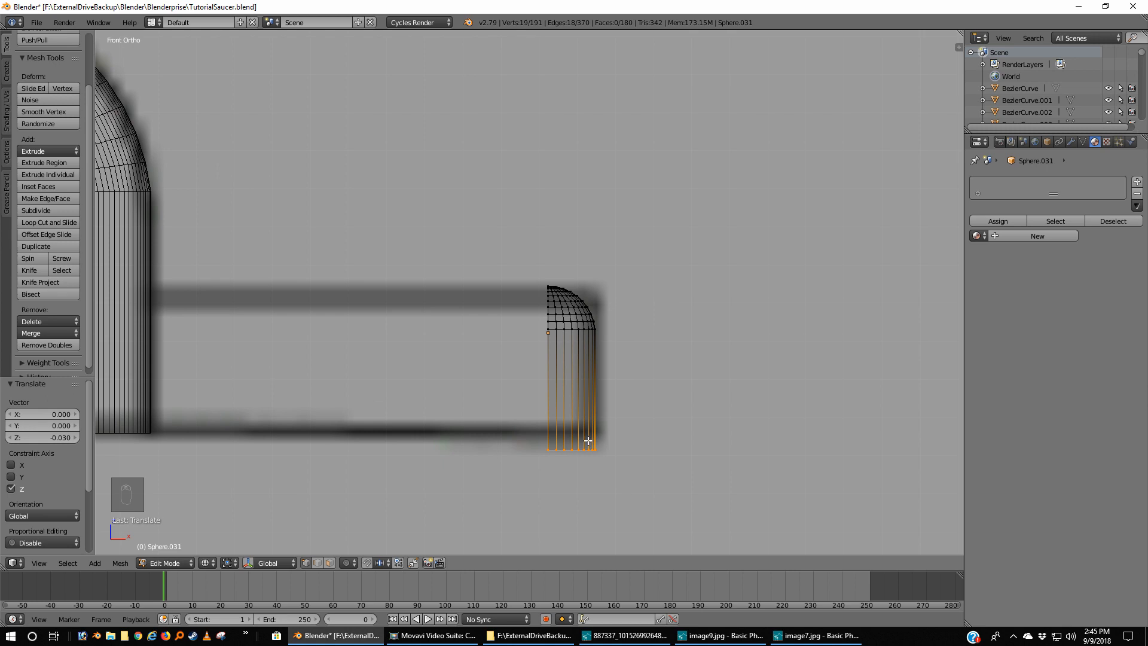
# Extrude the open edge loop on the block's flat cut side about -0.111 along X, until it runs into the handle
pyautogui.press('a')
pyautogui.moveTo(531, 454)
pyautogui.mouseDown(button='middle')
pyautogui.moveTo(508, 452)
pyautogui.moveTo(529, 457)
pyautogui.mouseUp(button='middle')
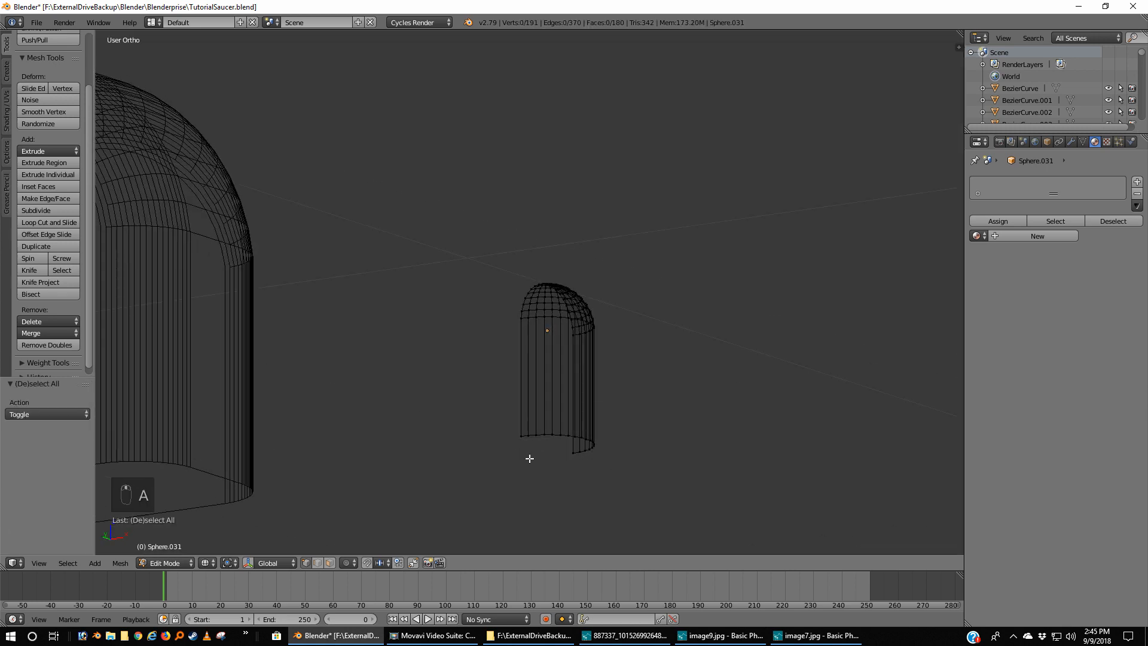
pyautogui.press('z')
pyautogui.scroll(2, 526, 451)
pyautogui.rightClick(593, 523)
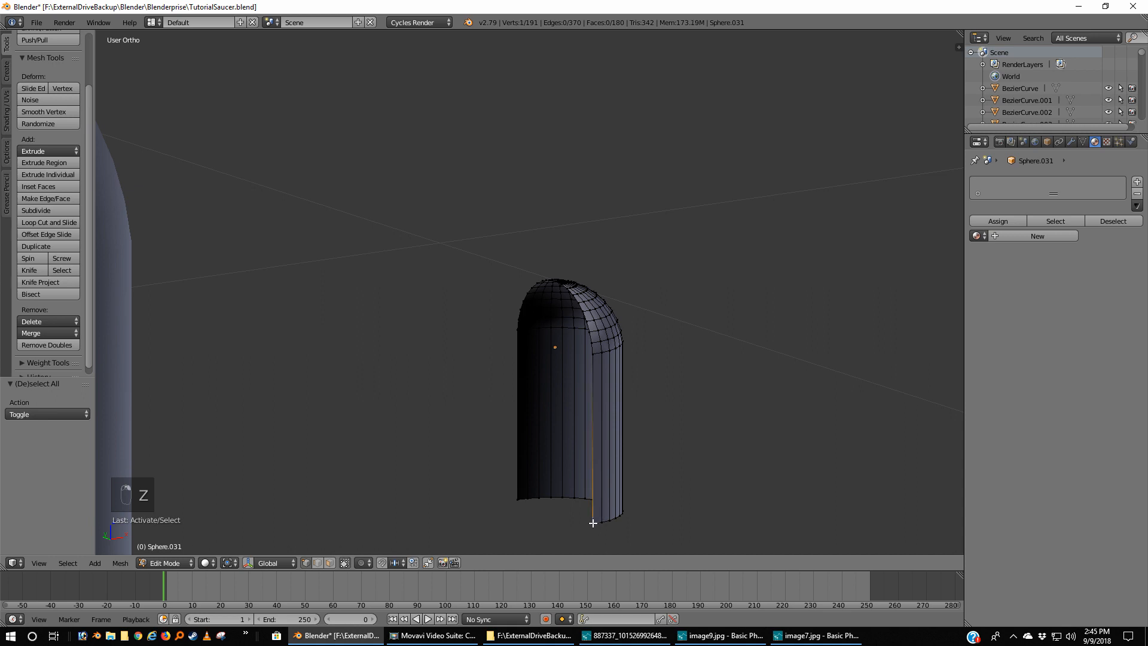
pyautogui.press('x')
pyautogui.keyDown('alt'); pyautogui.rightClick(593, 355); pyautogui.keyUp('alt')
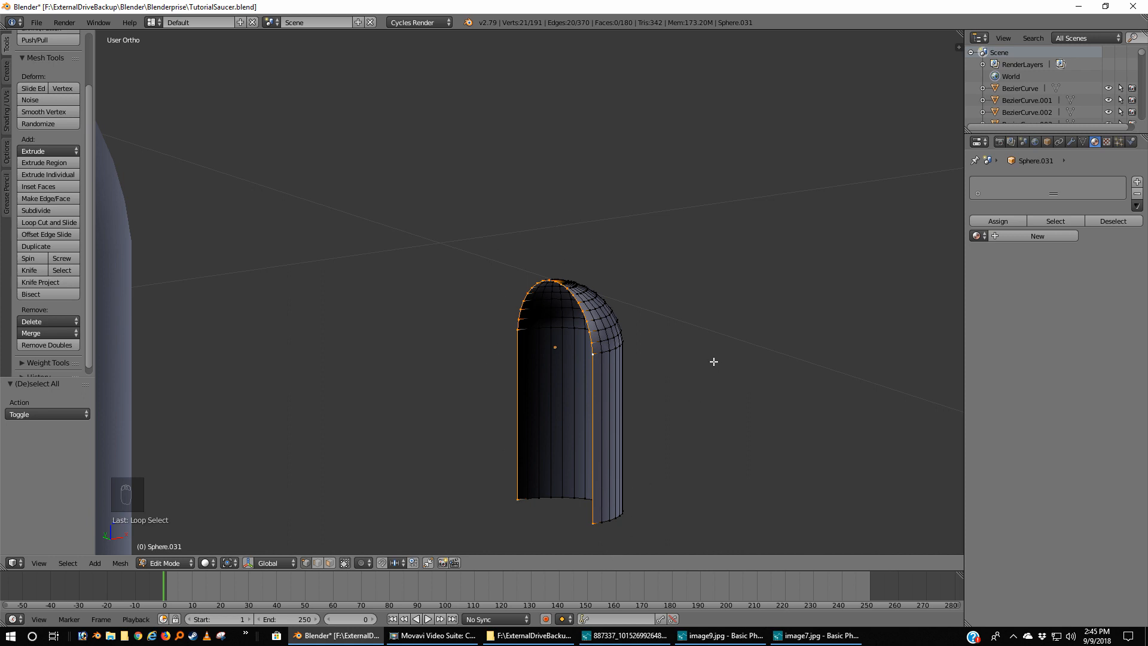
pyautogui.press('KP_1')
pyautogui.scroll(-3, 676, 374)
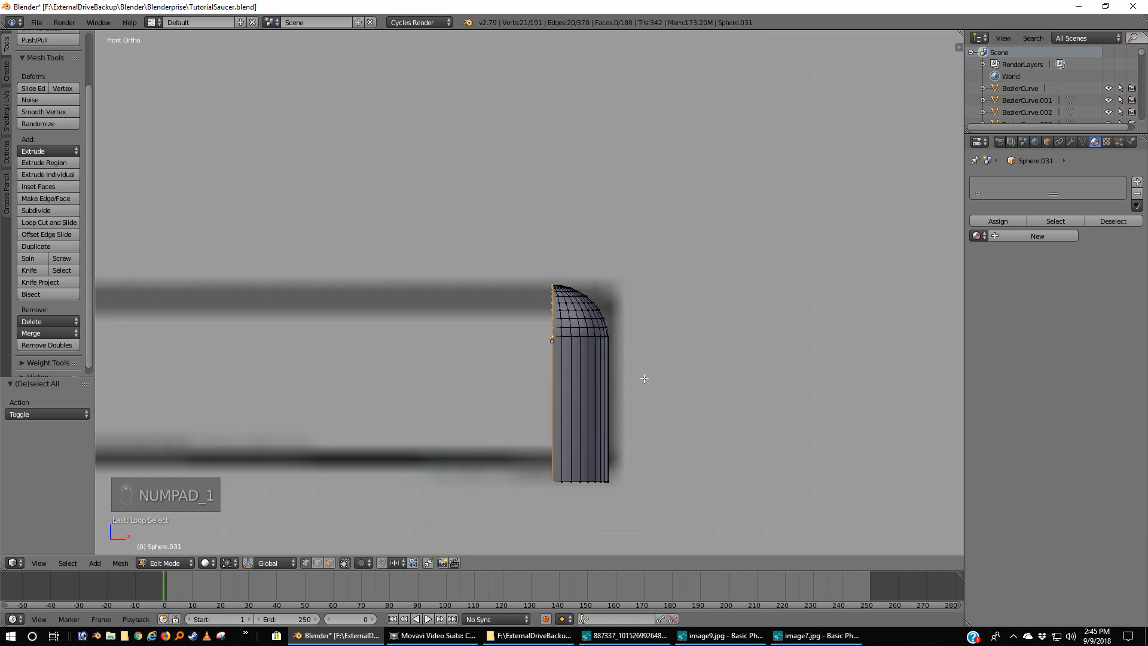
pyautogui.press('e')
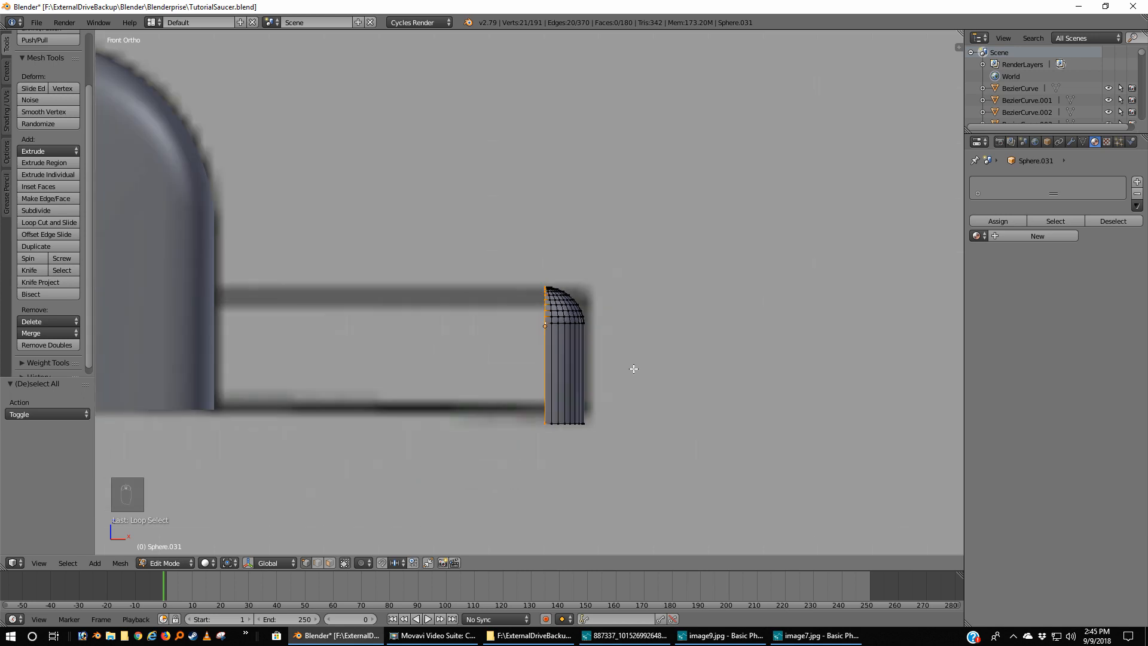
pyautogui.press('x')
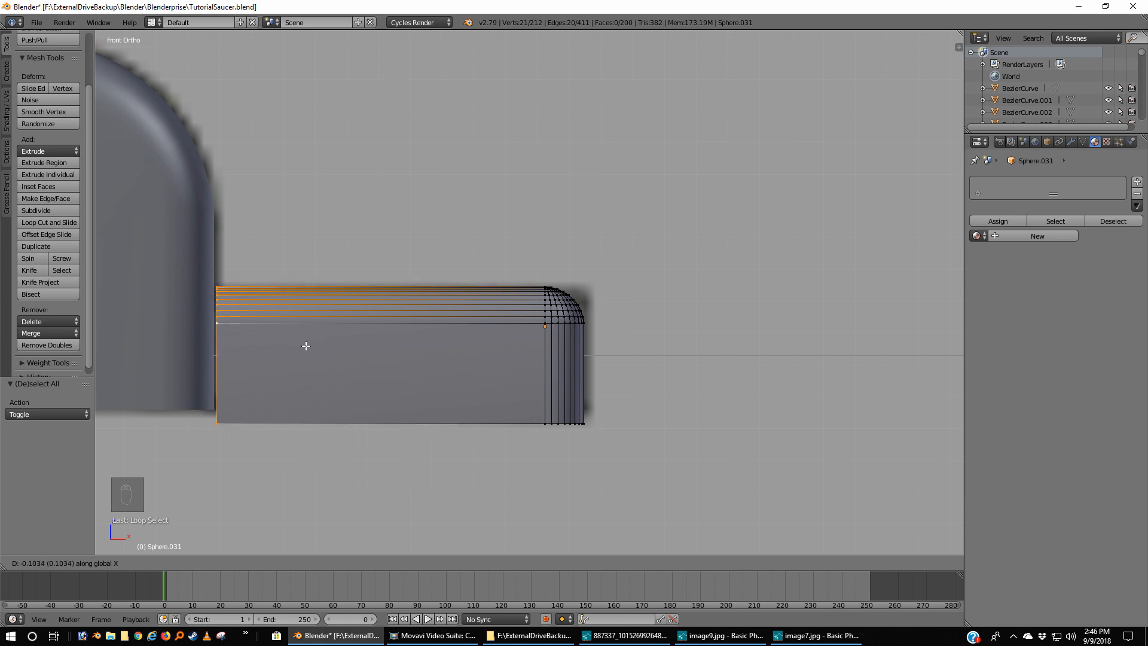
pyautogui.click(281, 340)
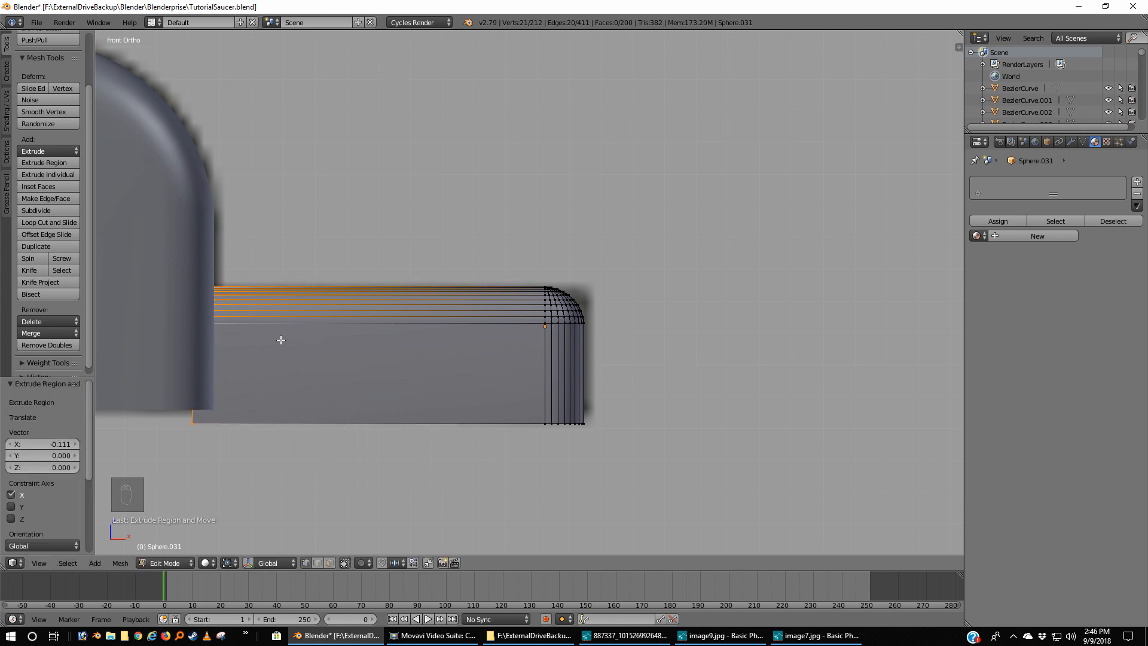
# Return the finished block to Object Mode and assign it the existing HullGray material
pyautogui.scroll(-3, 281, 340)
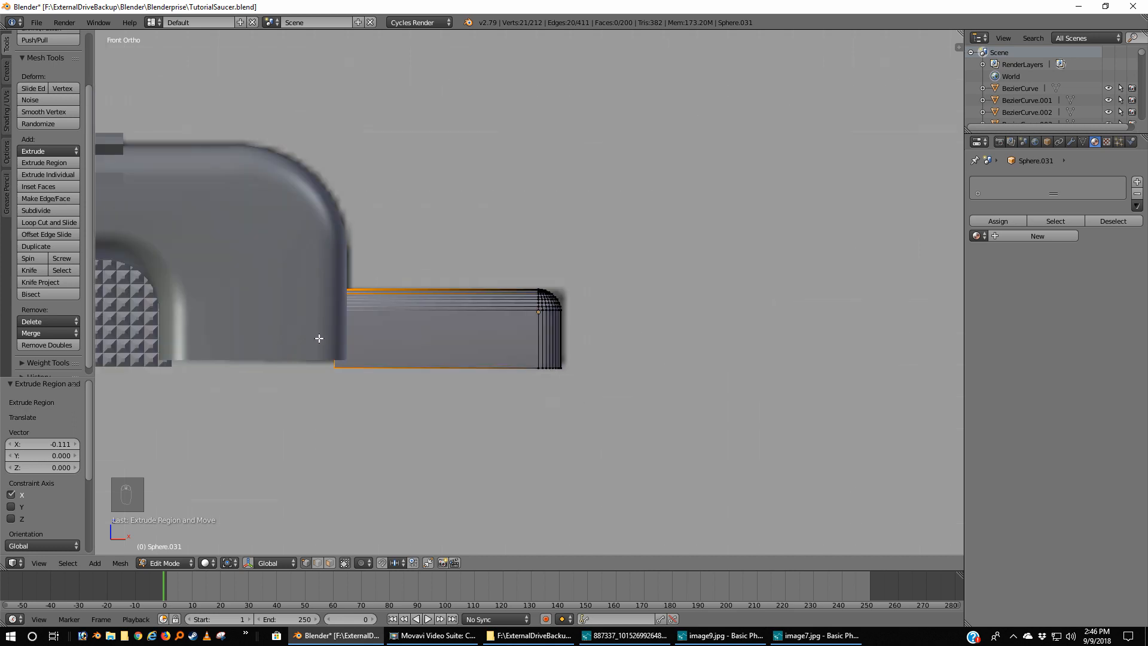
pyautogui.press('a')
pyautogui.press('Tab')
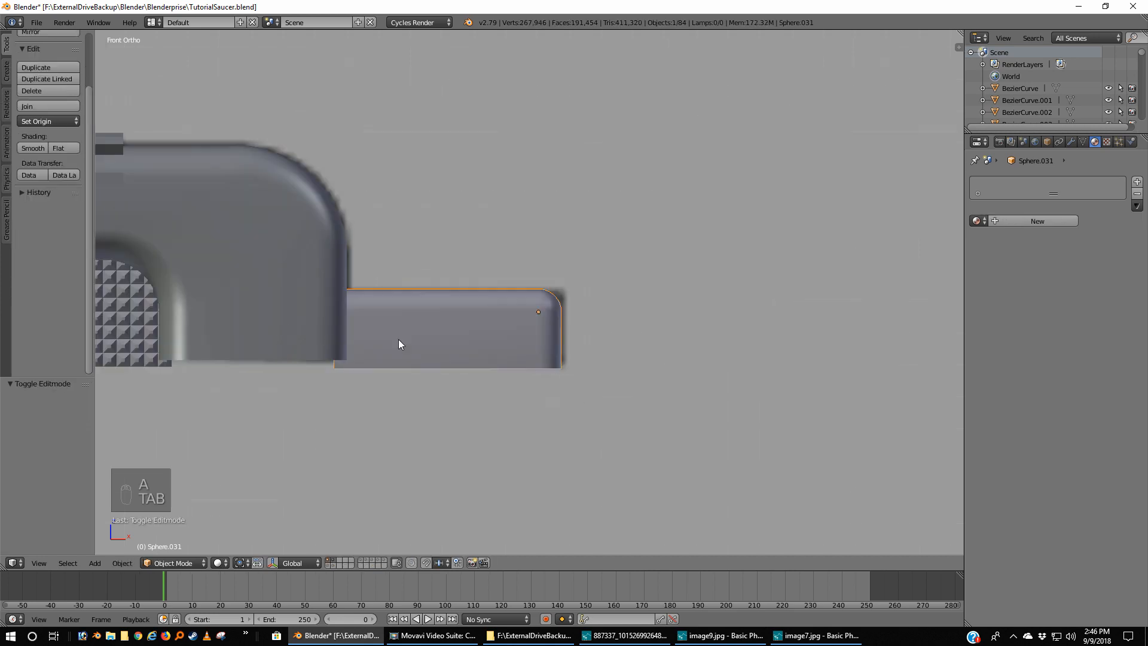
pyautogui.moveTo(520, 353); pyautogui.dragTo(739, 266, button='middle')
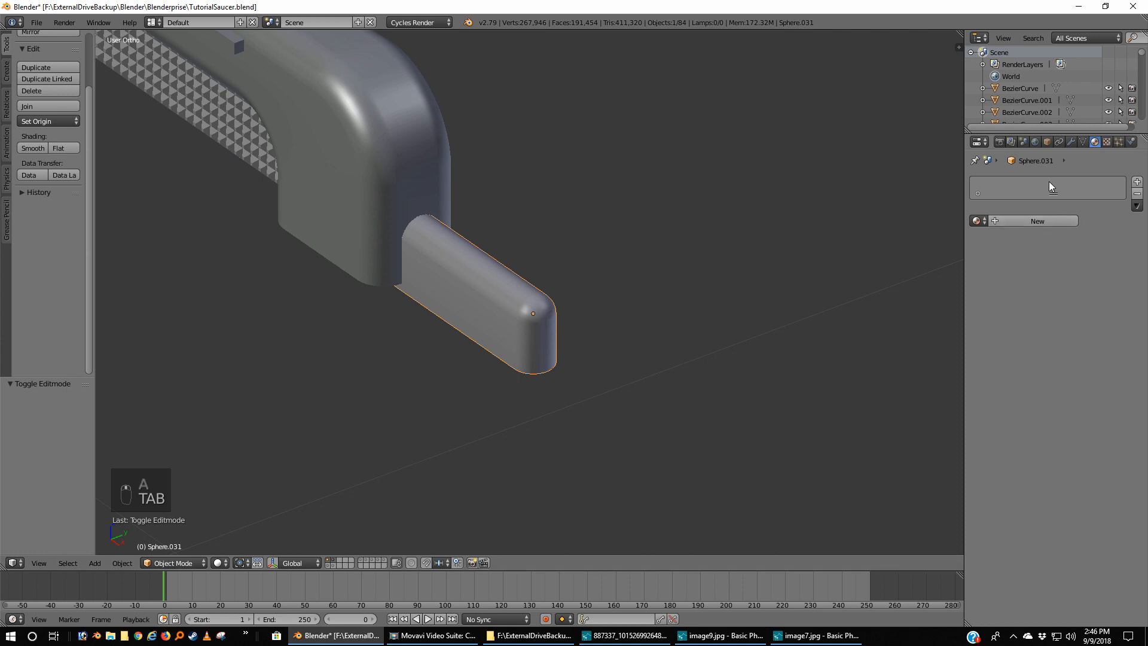
pyautogui.click(976, 221)
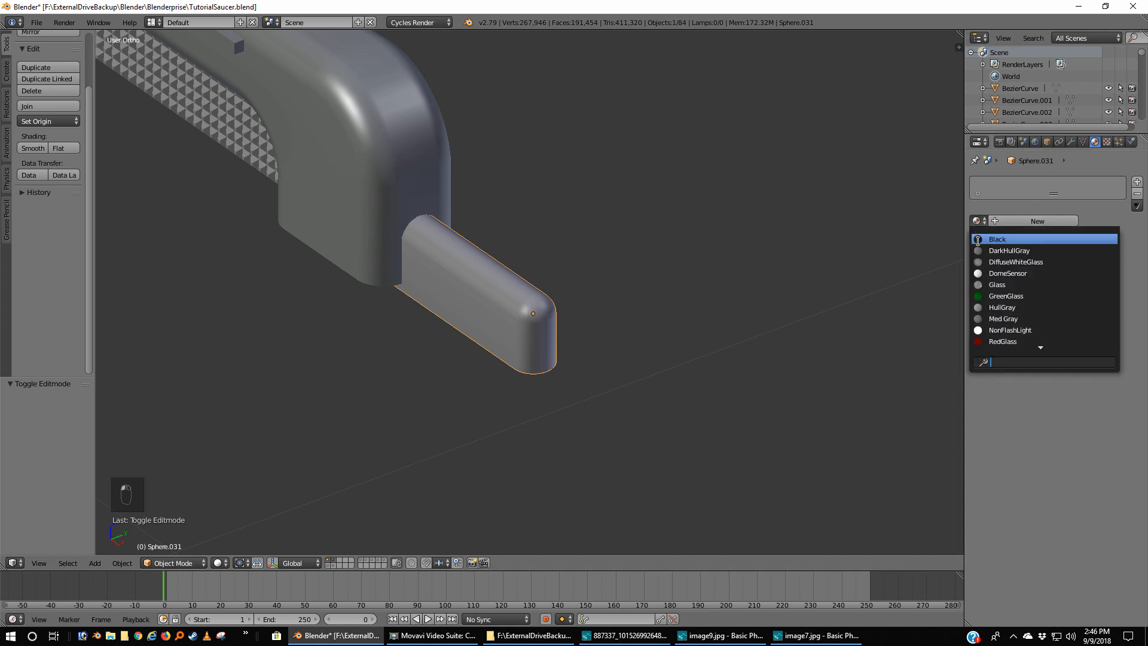
pyautogui.click(1010, 307)
pyautogui.scroll(-4, 694, 264)
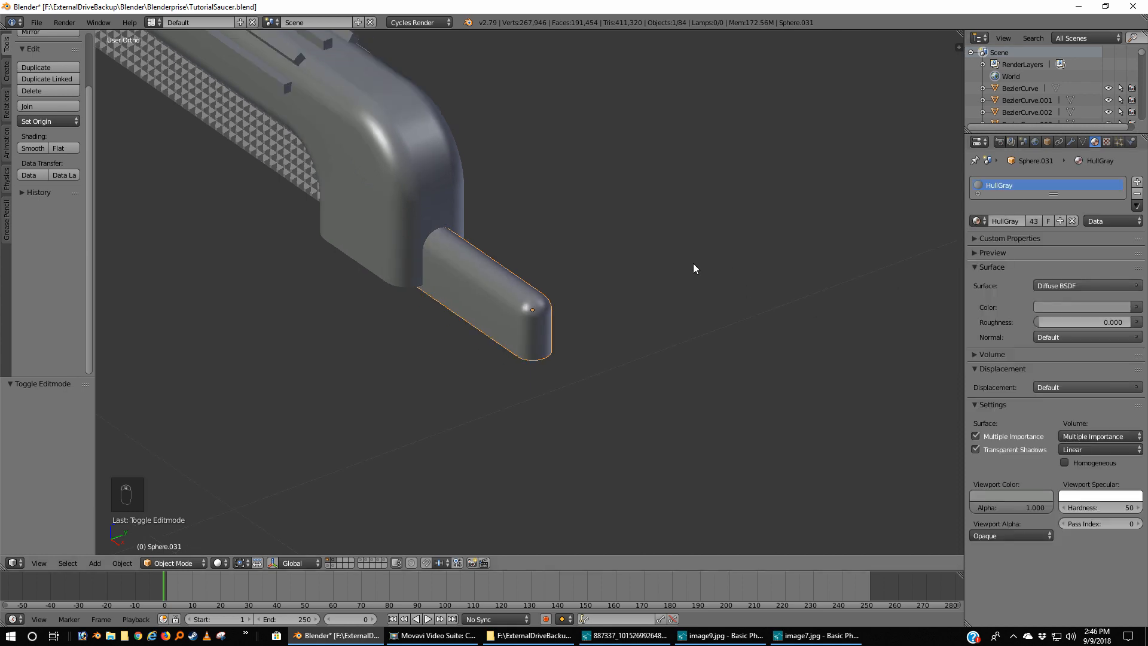
pyautogui.scroll(3, 693, 264)
pyautogui.scroll(-3, 694, 265)
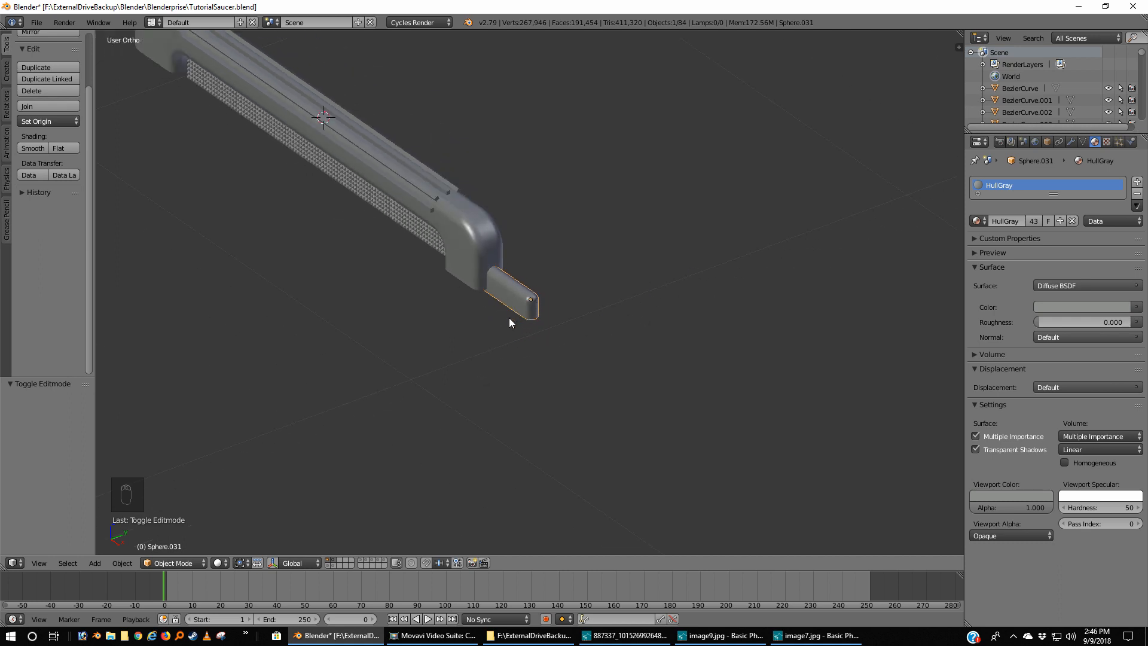
pyautogui.moveTo(509, 322); pyautogui.dragTo(559, 300, button='middle')
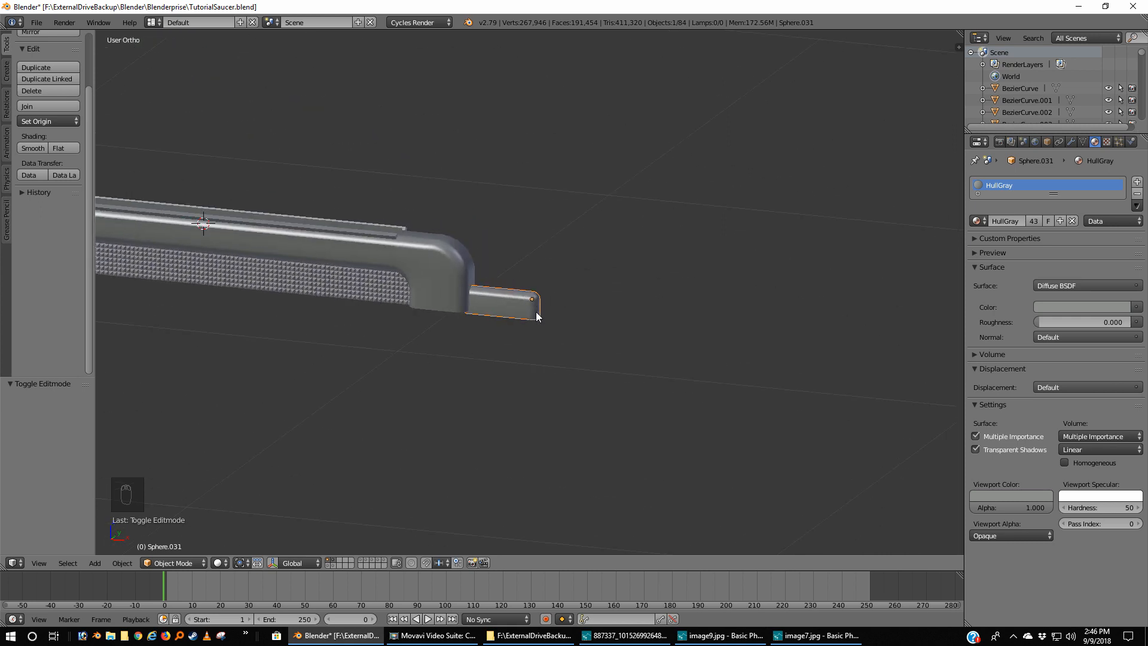
pyautogui.press('KP_1')
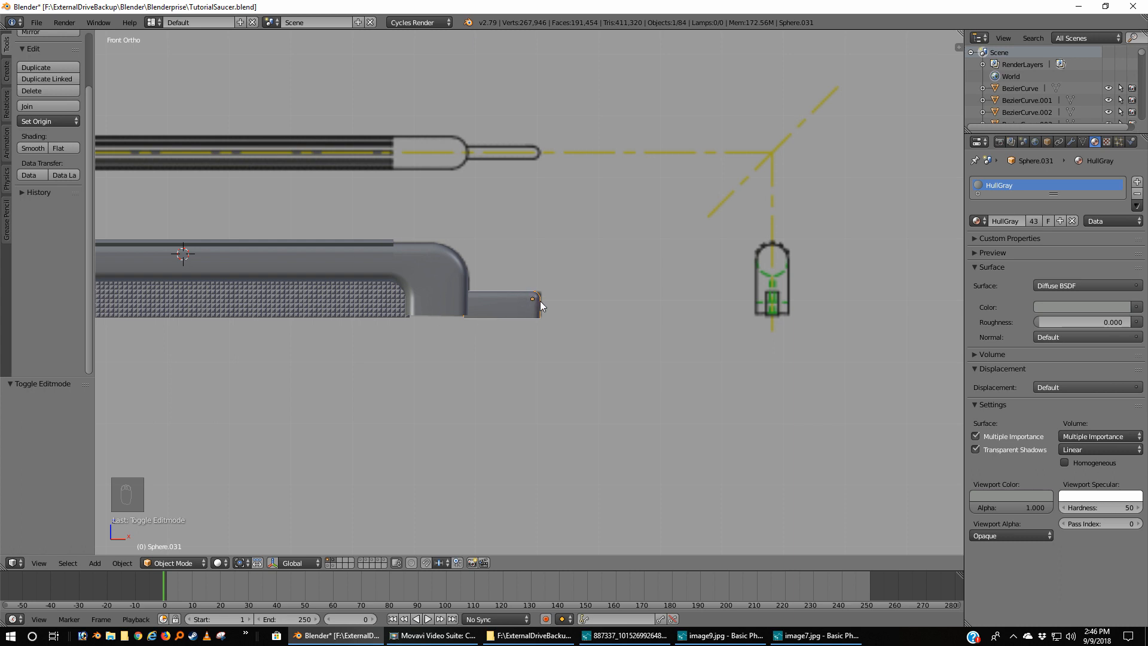
# Select the handle, its textured inset and the block, and move them about -0.025 along X and -0.827 along Z onto the nacelle's upper surface
pyautogui.rightClick(441, 257)
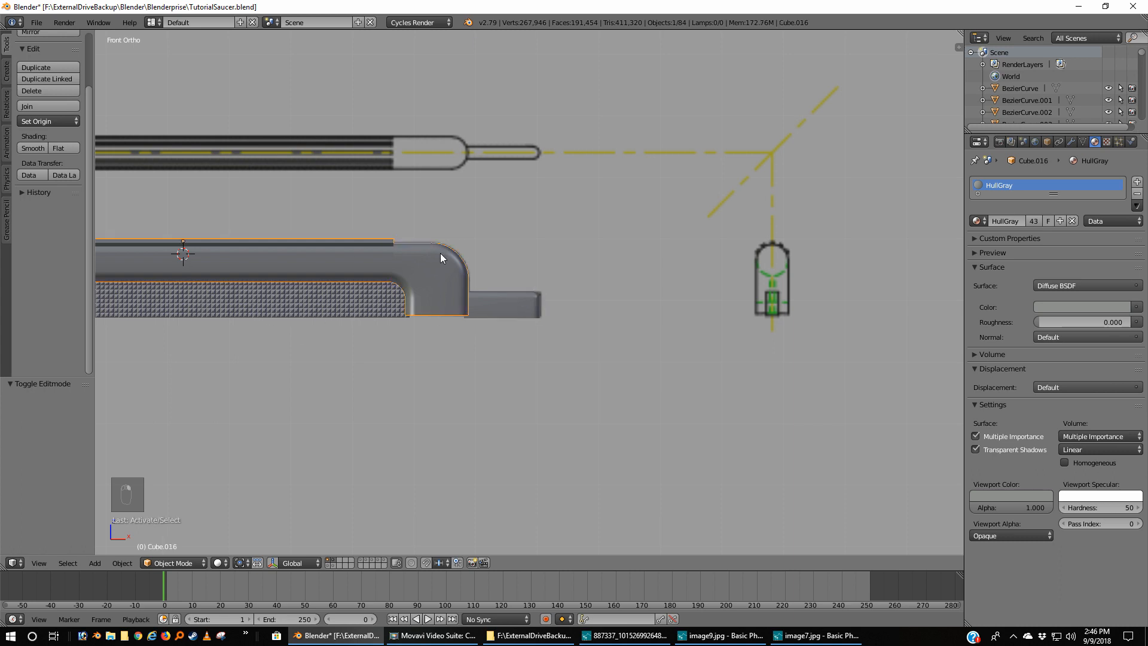
pyautogui.keyDown('shift'); pyautogui.rightClick(327, 295); pyautogui.keyUp('shift')
pyautogui.keyDown('shift'); pyautogui.rightClick(483, 302); pyautogui.keyUp('shift')
pyautogui.scroll(-4, 518, 372)
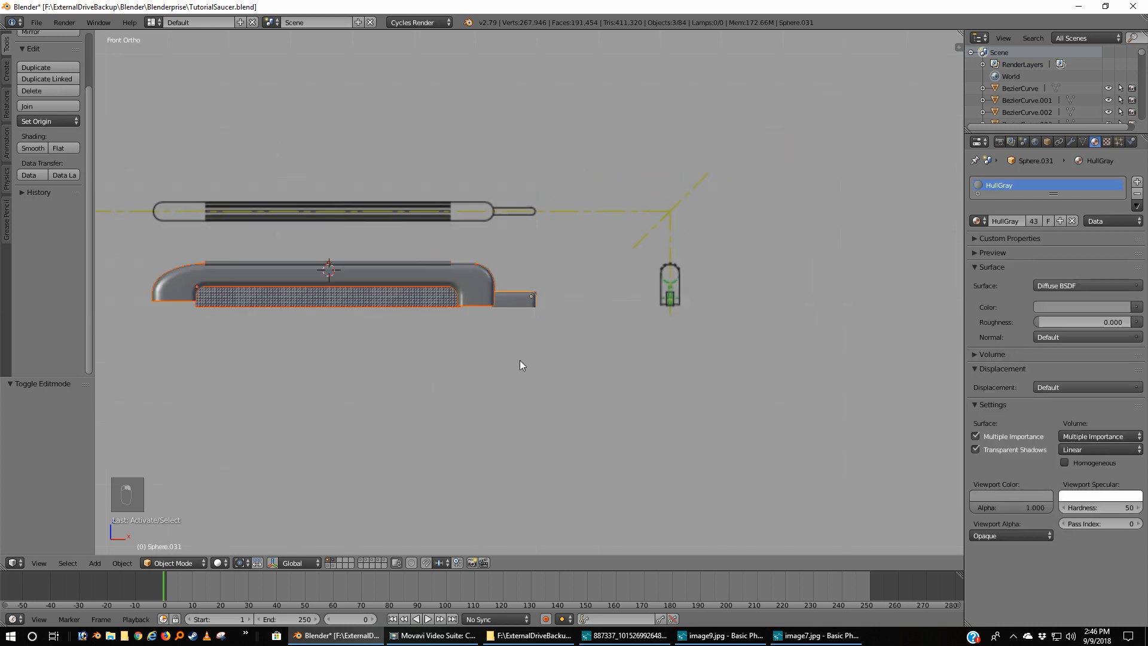
pyautogui.moveTo(519, 359); pyautogui.dragTo(413, 369, button='middle')
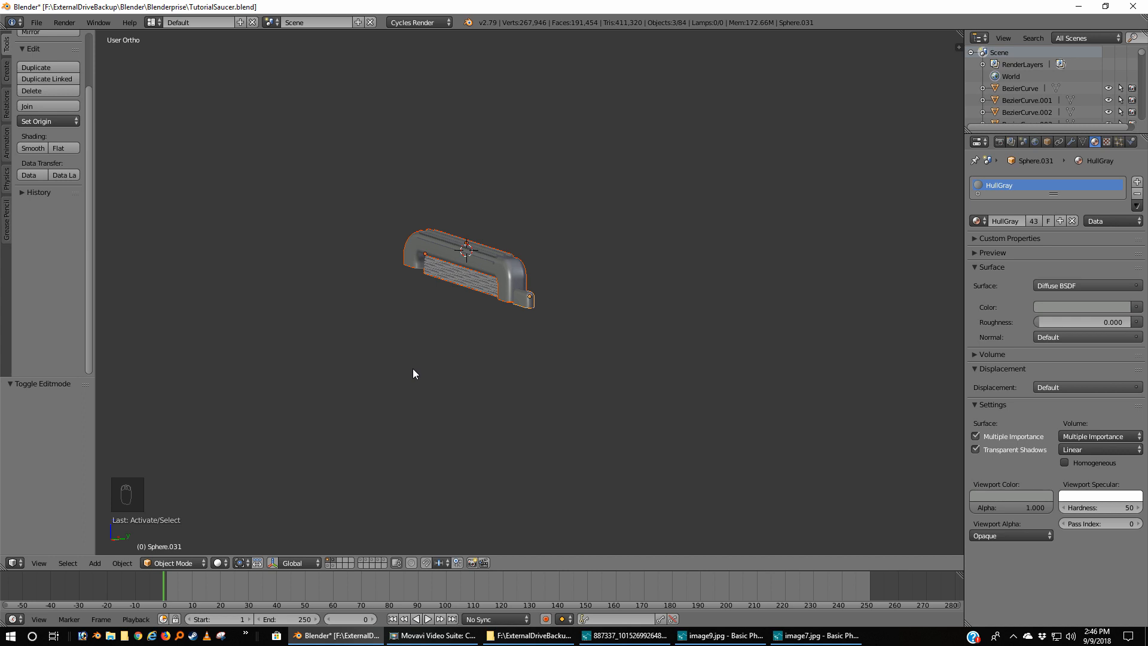
pyautogui.press('KP_1')
pyautogui.scroll(-1, 425, 369)
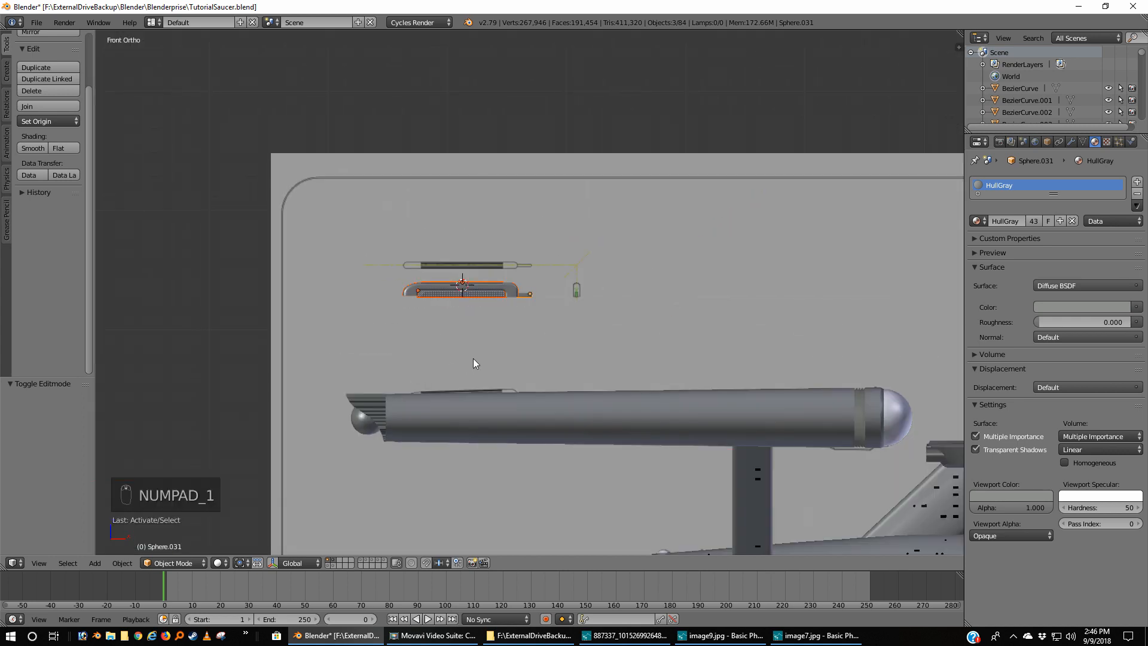
pyautogui.keyDown('shift'); pyautogui.moveTo(412, 367); pyautogui.dragTo(501, 281, button='middle'); pyautogui.keyUp('shift')
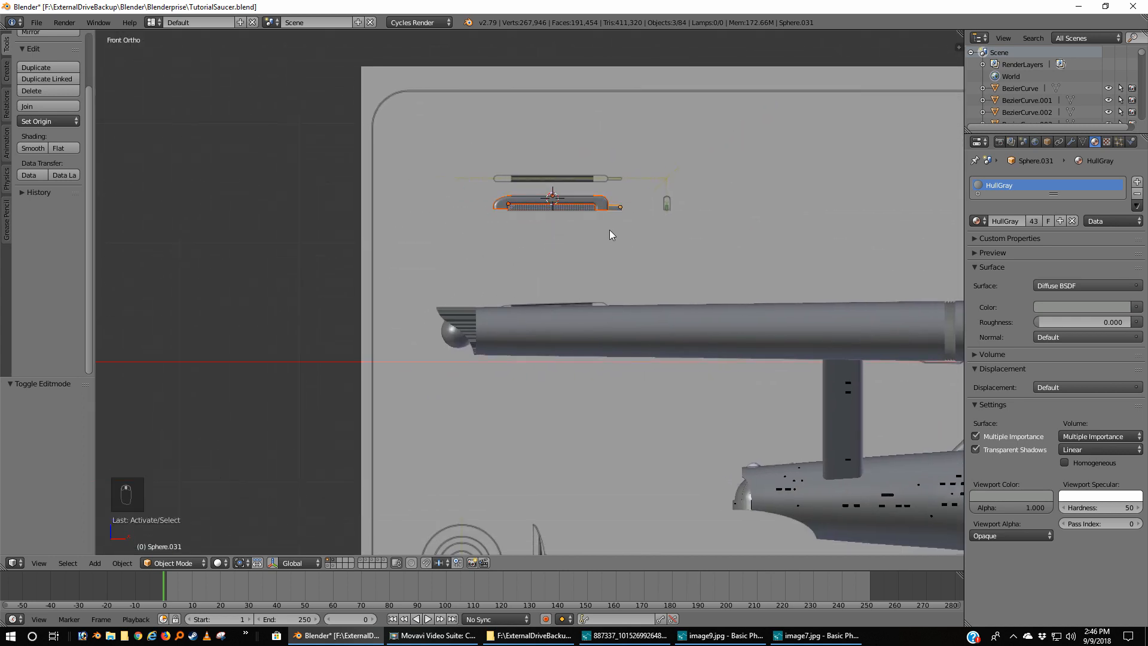
pyautogui.press('g')
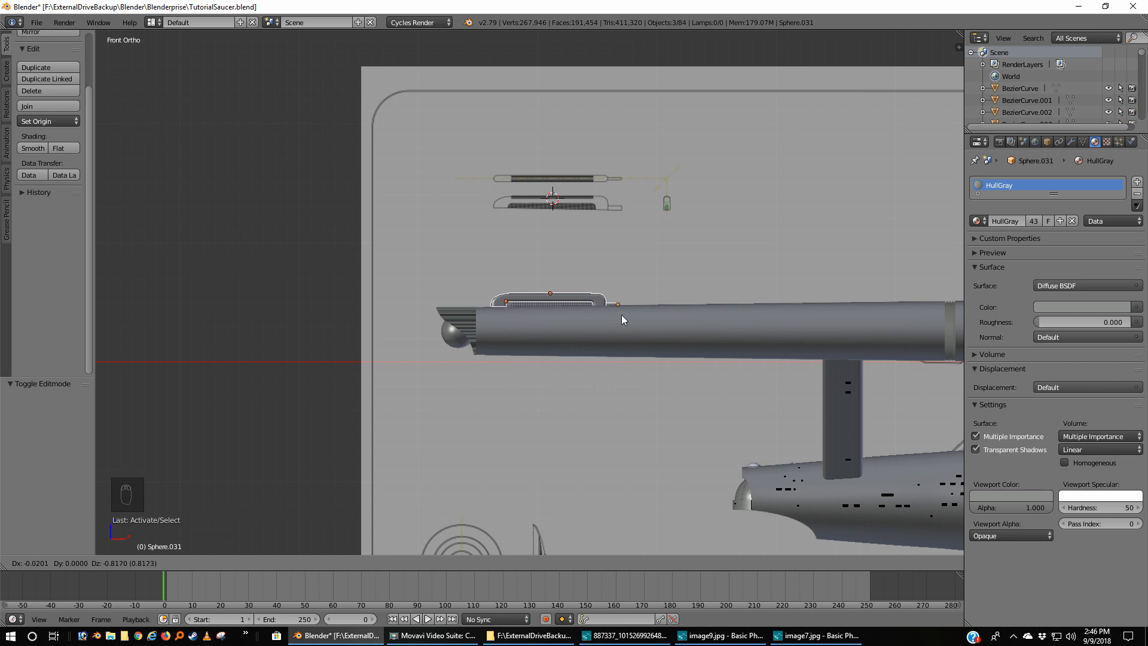
pyautogui.click(621, 316)
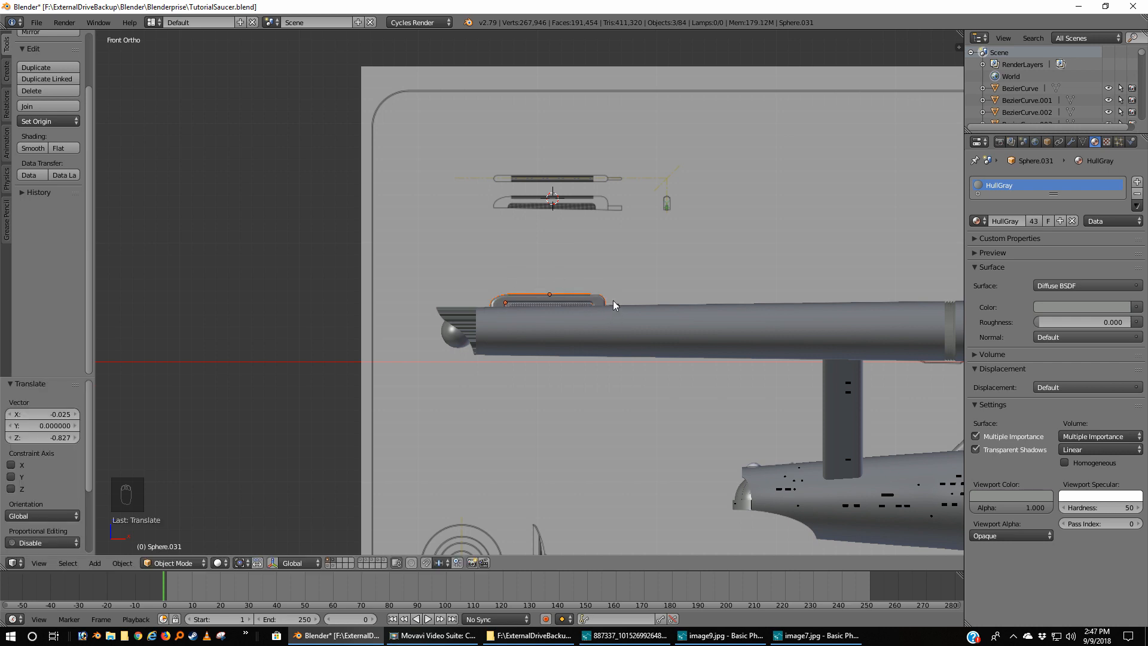
# In top view, move the selected handle, textured inset and block about -1.253 along Y onto the lower nacelle
pyautogui.press('KP_7')
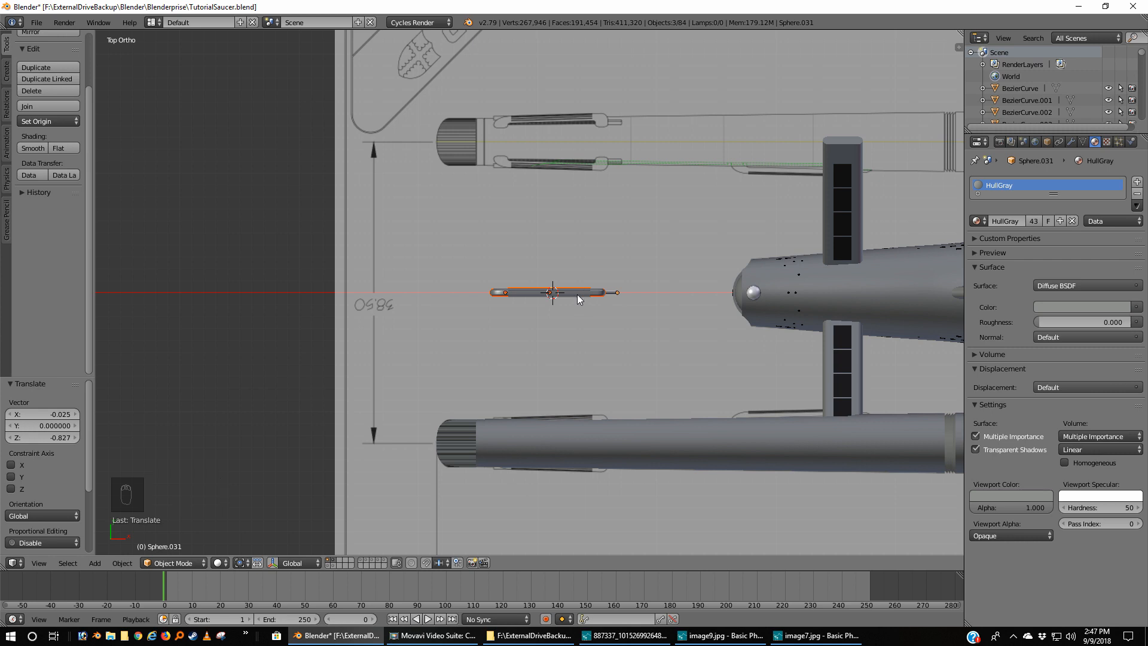
pyautogui.press('g')
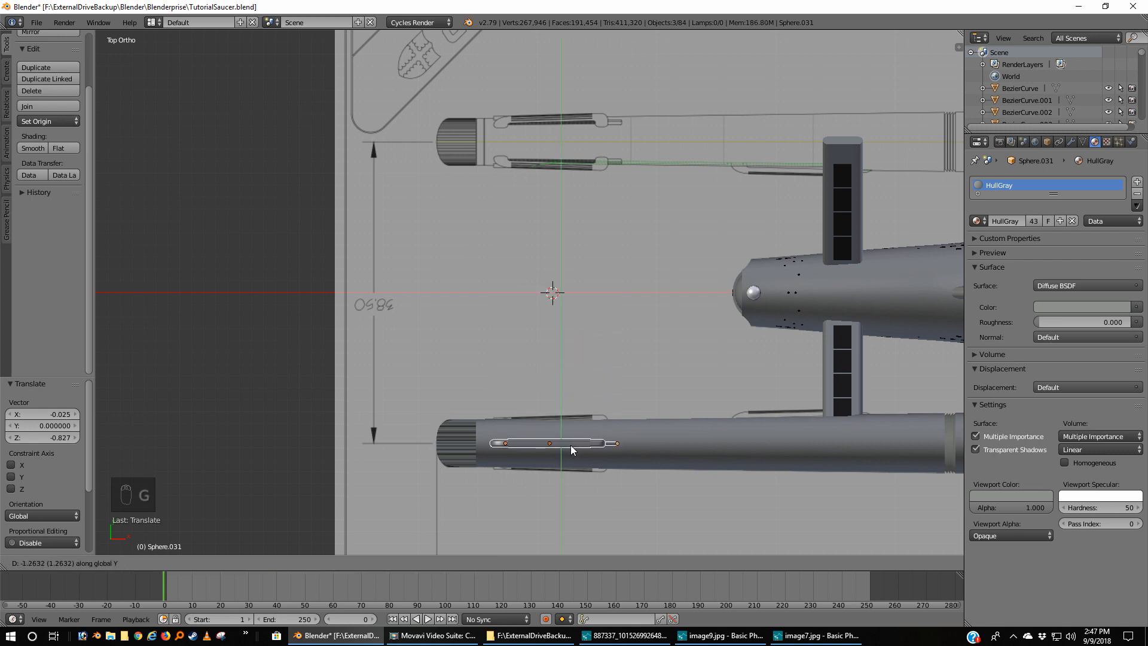
pyautogui.click(572, 447)
# In wireframe display, nudge the selected detail about -0.007 along Y to align it with the nacelle's centre line
pyautogui.scroll(3, 616, 450)
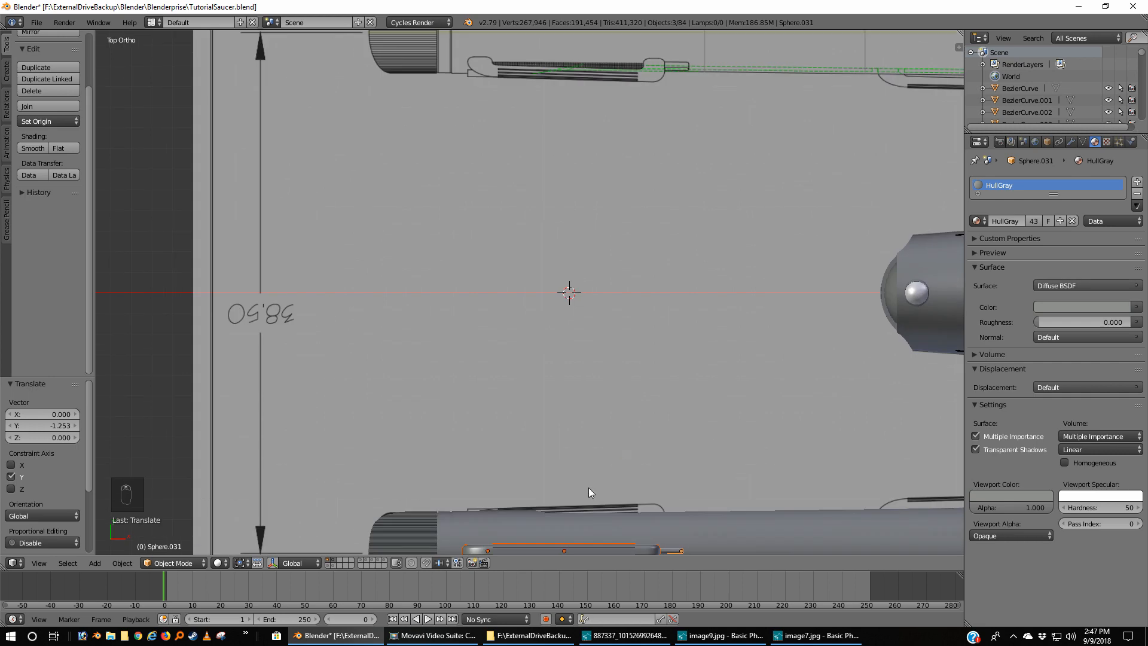
pyautogui.keyDown('shift'); pyautogui.moveTo(588, 492); pyautogui.dragTo(551, 210, button='middle'); pyautogui.keyUp('shift')
pyautogui.scroll(-3, 550, 210)
pyautogui.scroll(5, 554, 315)
pyautogui.keyDown('shift'); pyautogui.moveTo(499, 307); pyautogui.dragTo(535, 344, button='middle'); pyautogui.keyUp('shift')
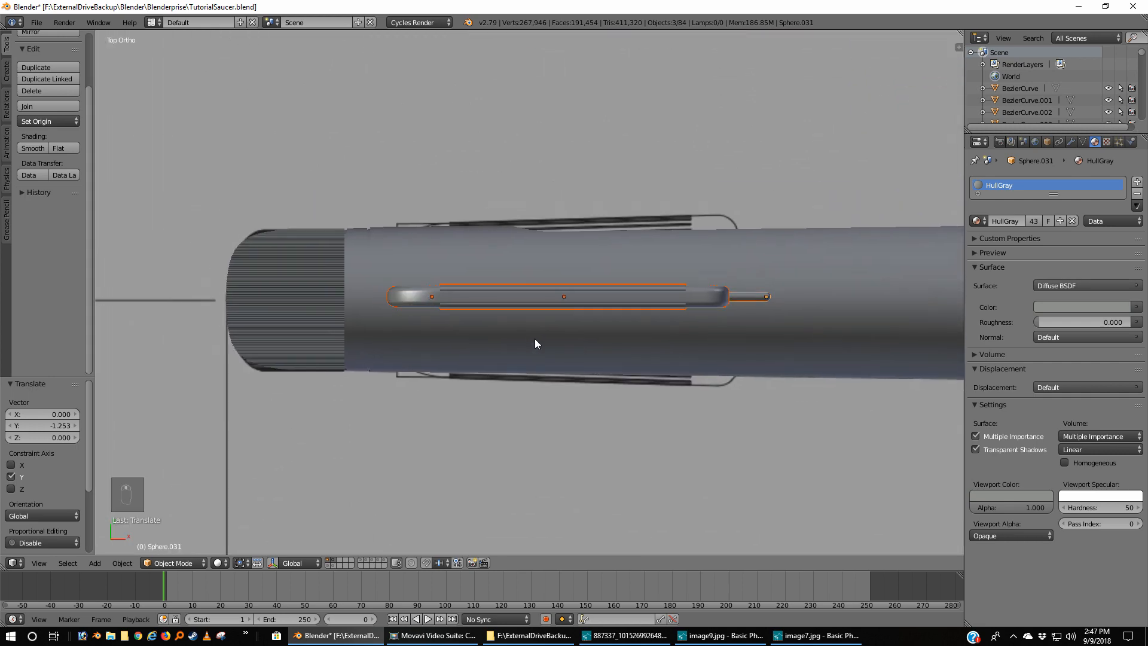
pyautogui.press('z')
pyautogui.scroll(3, 547, 340)
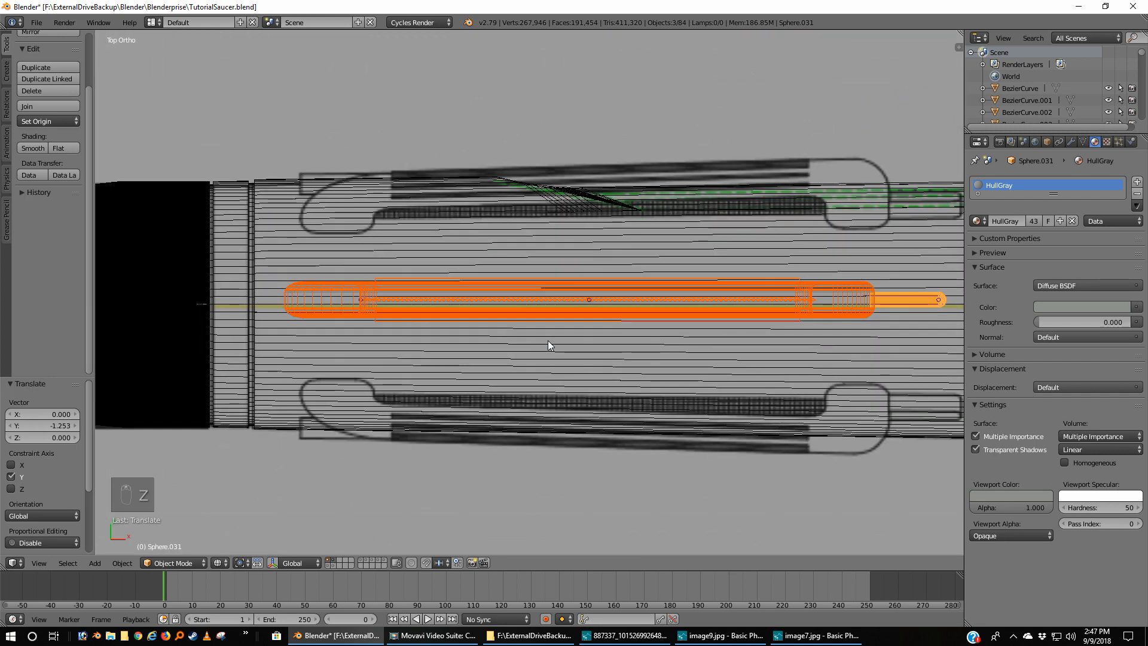
pyautogui.scroll(-2, 537, 307)
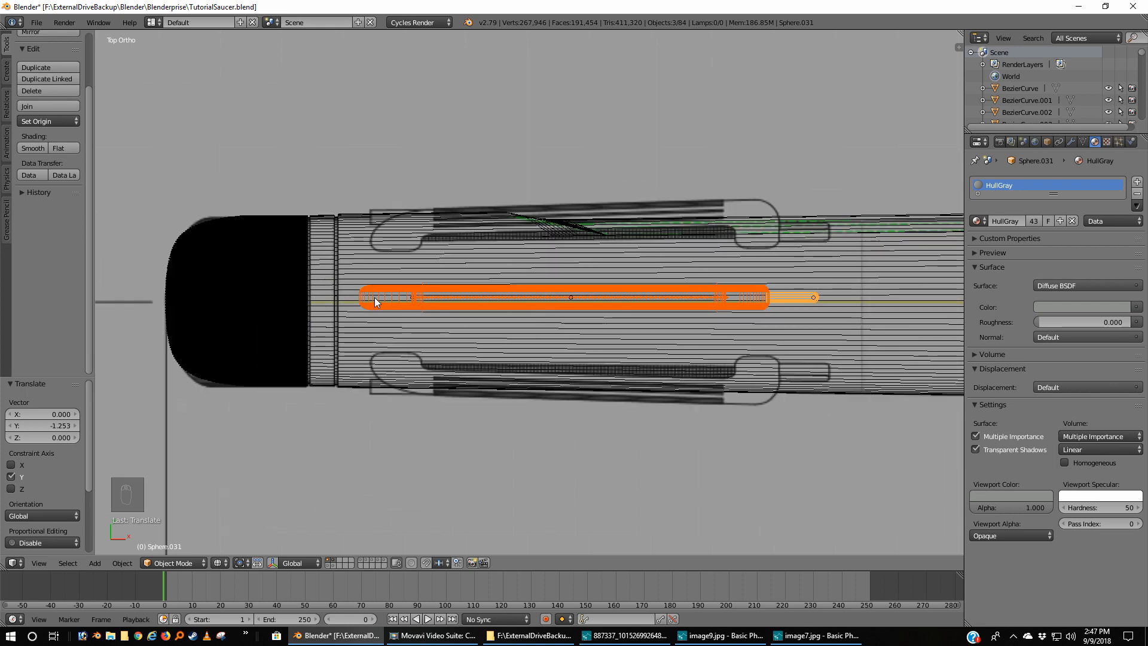
pyautogui.scroll(4, 430, 317)
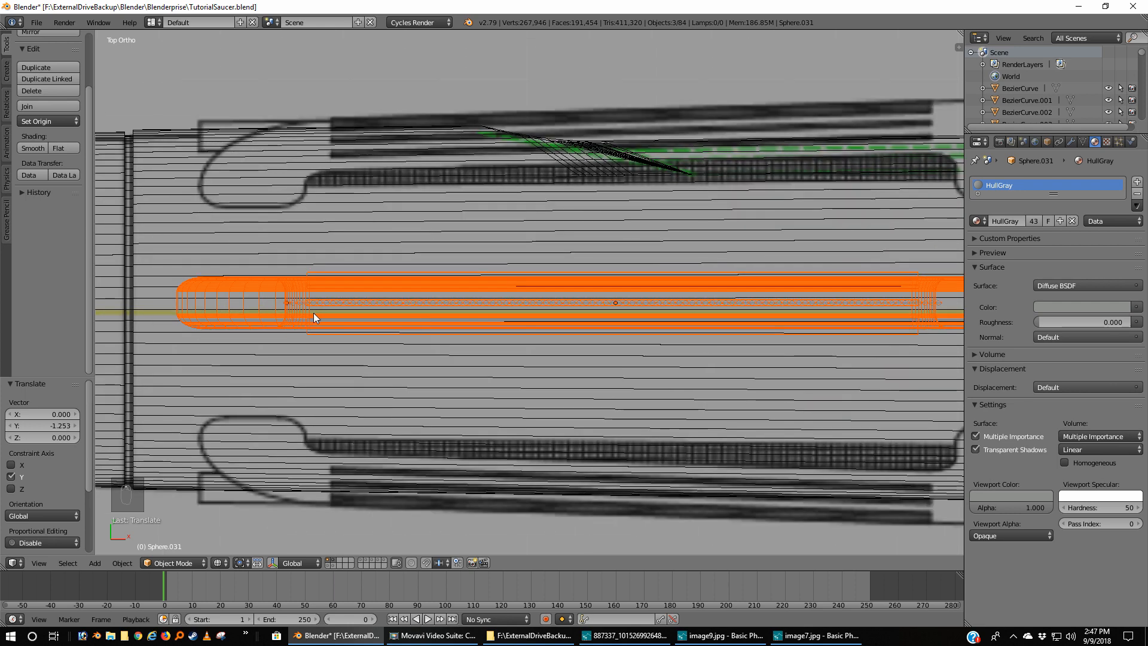
pyautogui.keyDown('shift'); pyautogui.moveTo(314, 314); pyautogui.dragTo(468, 311, button='middle'); pyautogui.keyUp('shift')
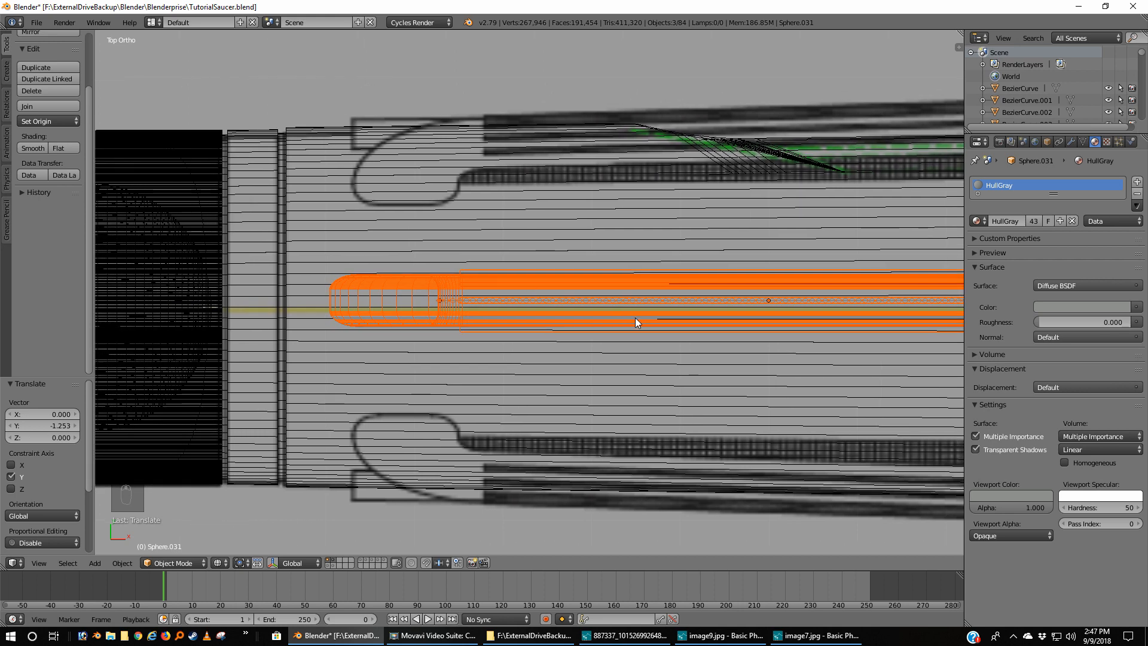
pyautogui.press('g')
pyautogui.press('y')
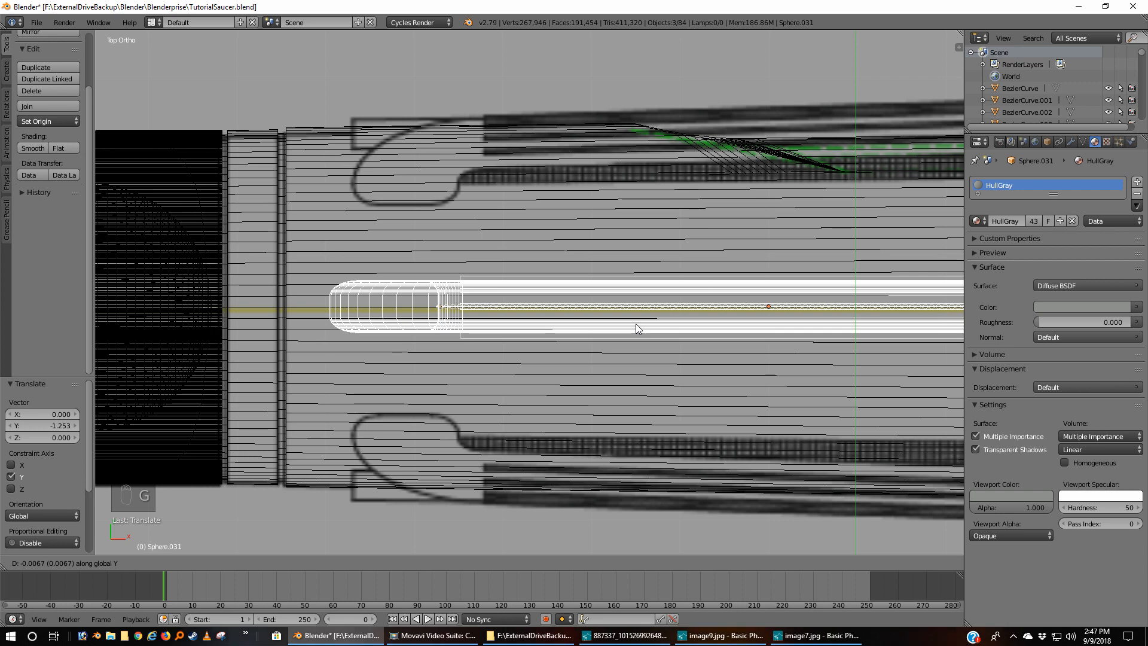
pyautogui.click(636, 324)
# Edit the nacelle cylinder's mesh and select the two opposite upper and lower vertices on its centre line beneath the handle
pyautogui.scroll(-5, 636, 323)
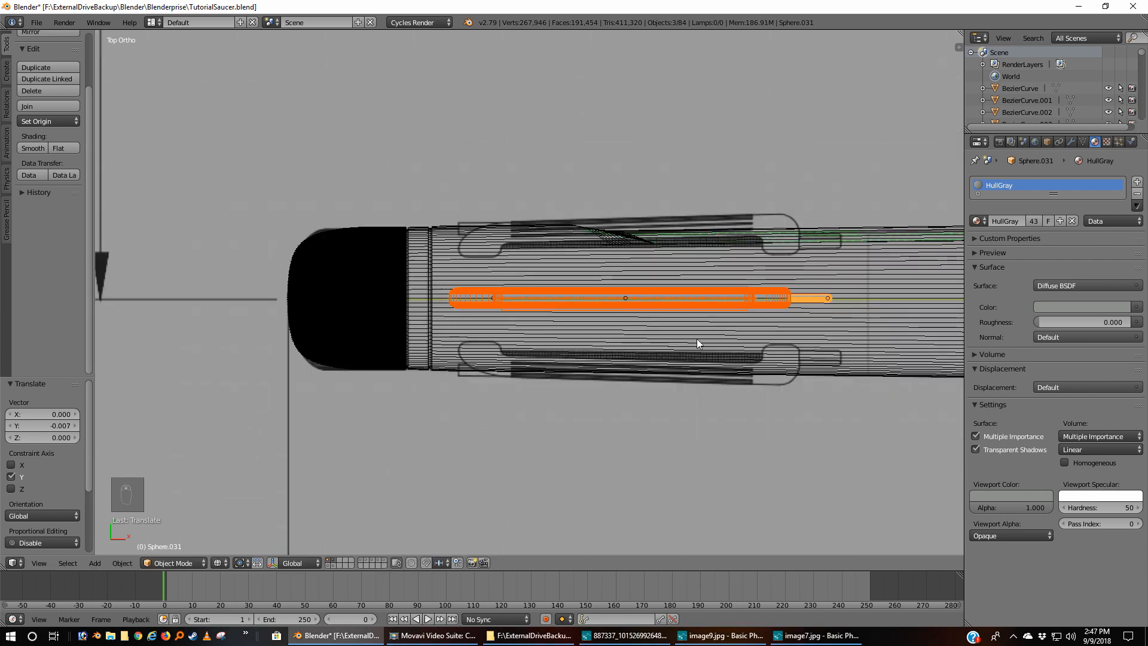
pyautogui.rightClick(832, 333)
pyautogui.press('Tab')
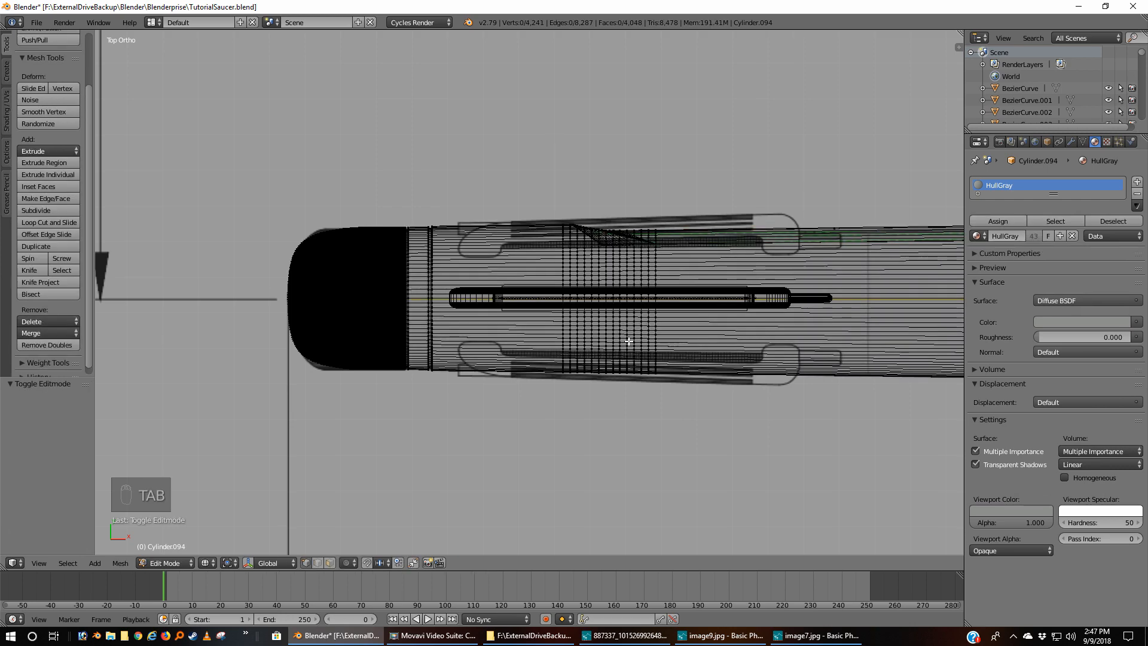
pyautogui.scroll(3, 629, 341)
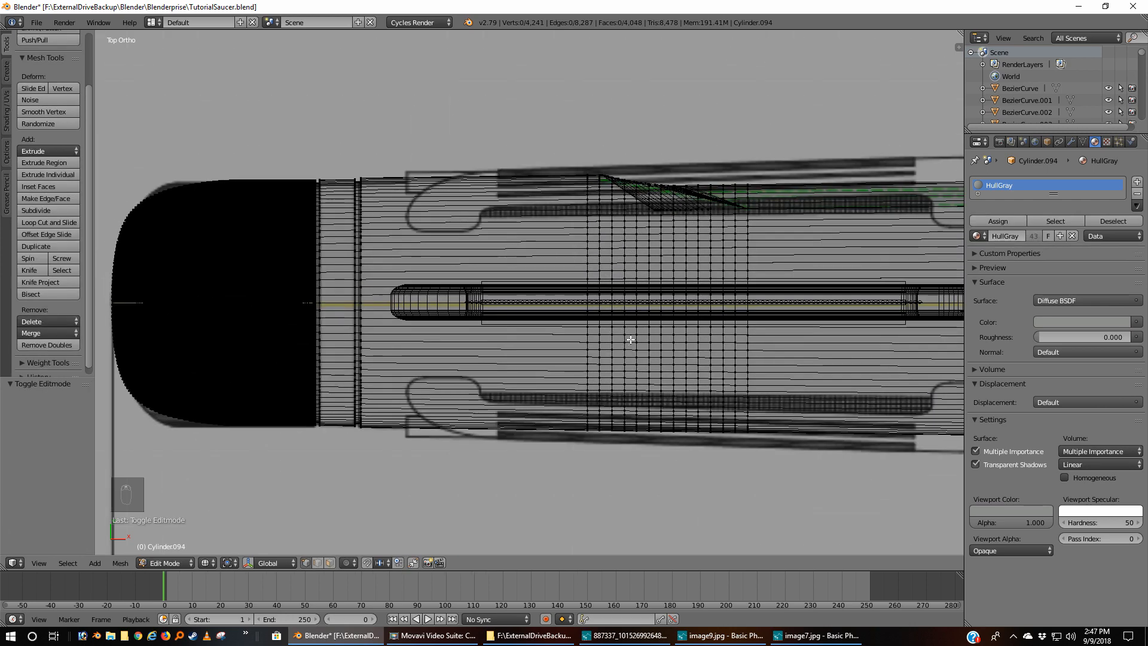
pyautogui.scroll(2, 707, 315)
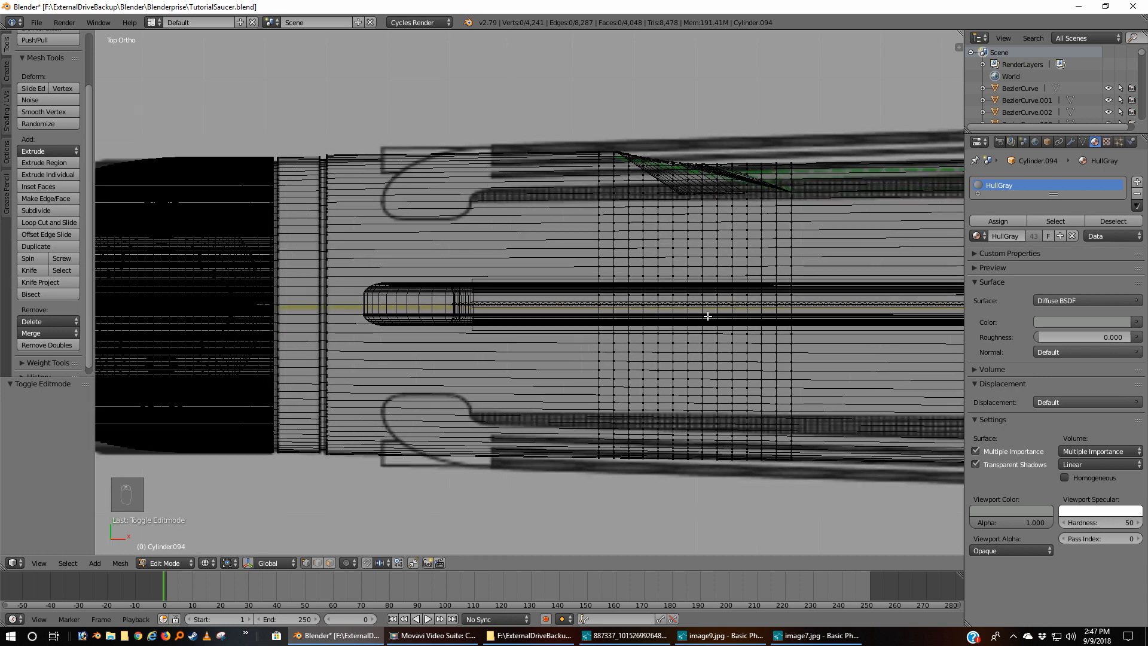
pyautogui.scroll(2, 763, 318)
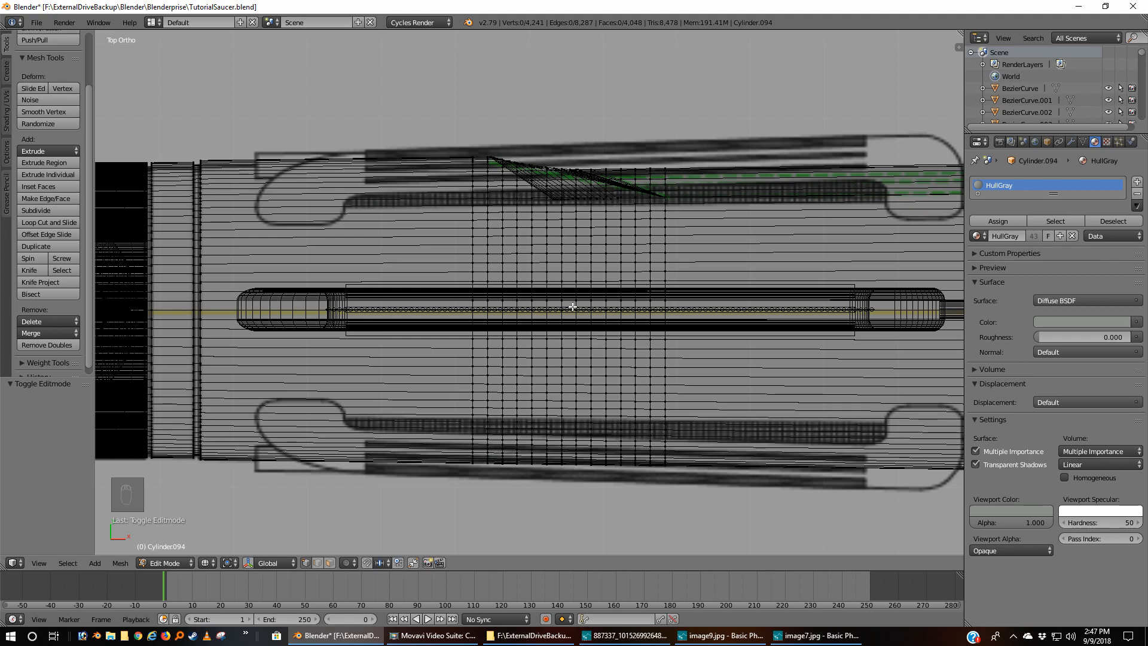
pyautogui.press('b')
pyautogui.moveTo(571, 306); pyautogui.dragTo(586, 321)
pyautogui.moveTo(586, 321); pyautogui.dragTo(614, 270, button='middle')
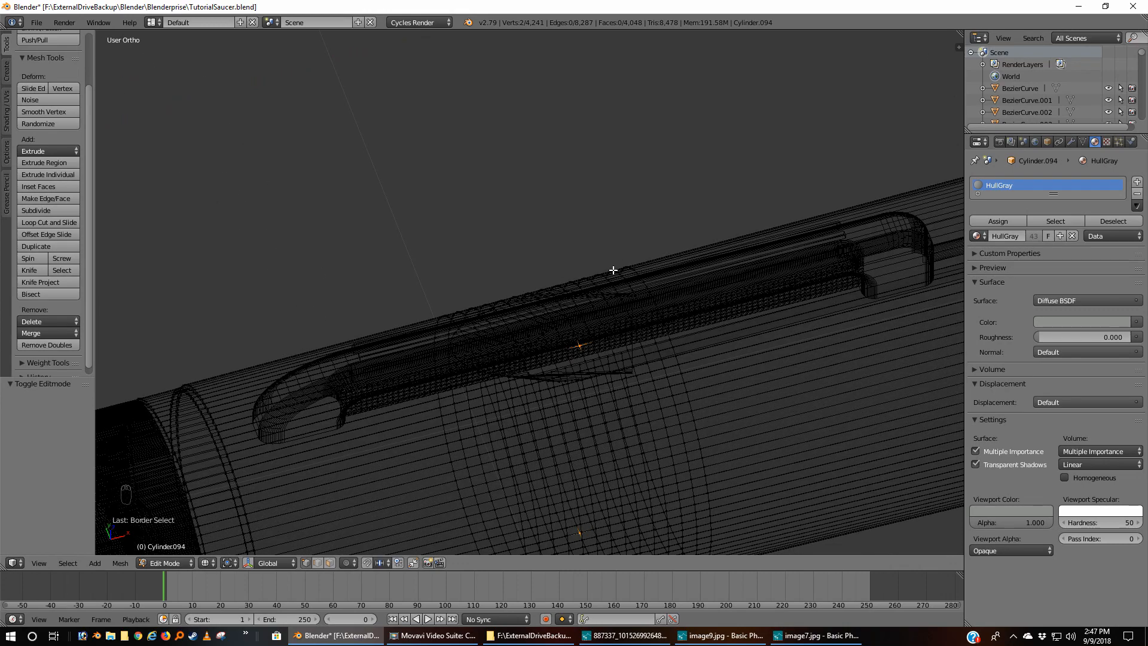
# Snap the 3D cursor to the midpoint of the two selected nacelle vertices and return to Object Mode
pyautogui.hotkey('shift', 's')
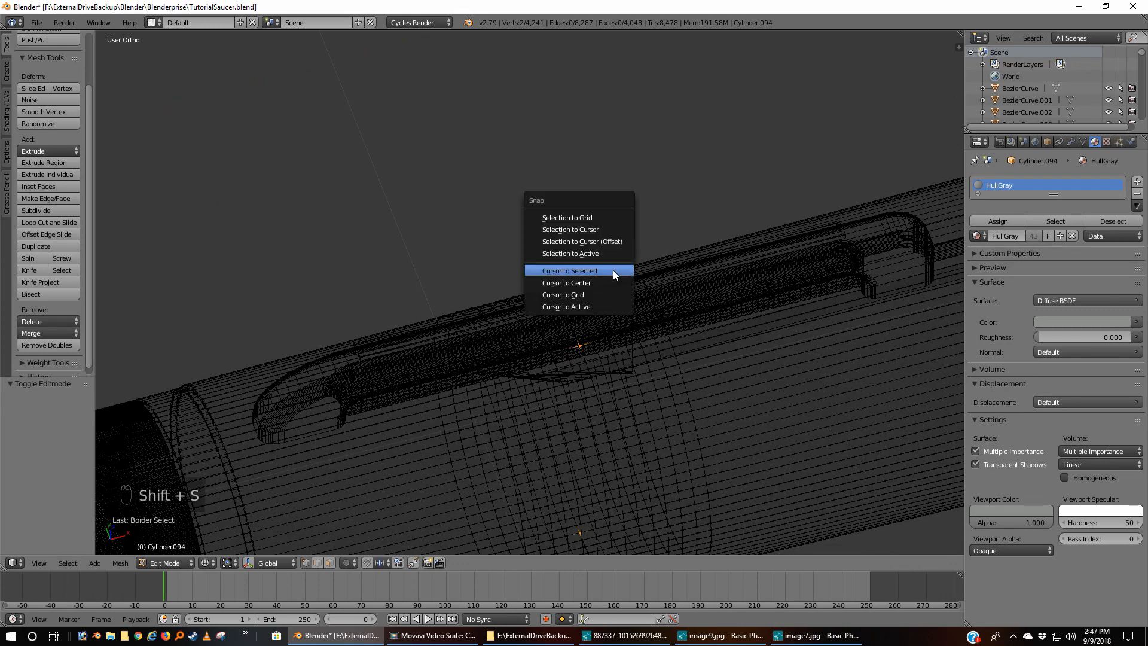
pyautogui.click(612, 270)
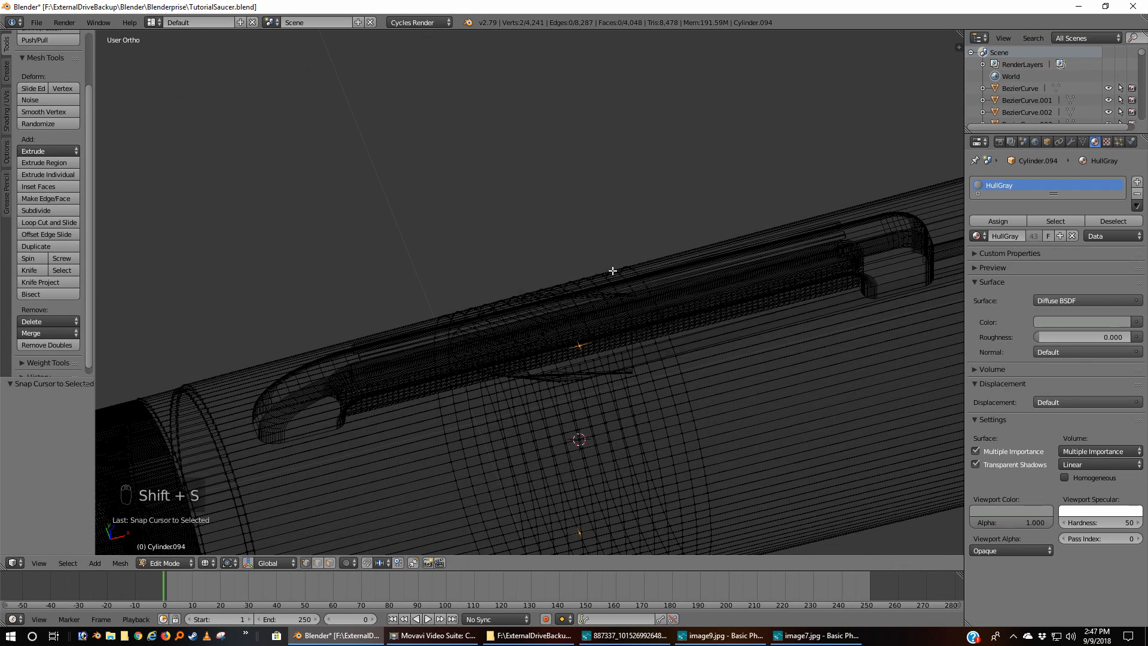
pyautogui.press('KP_1')
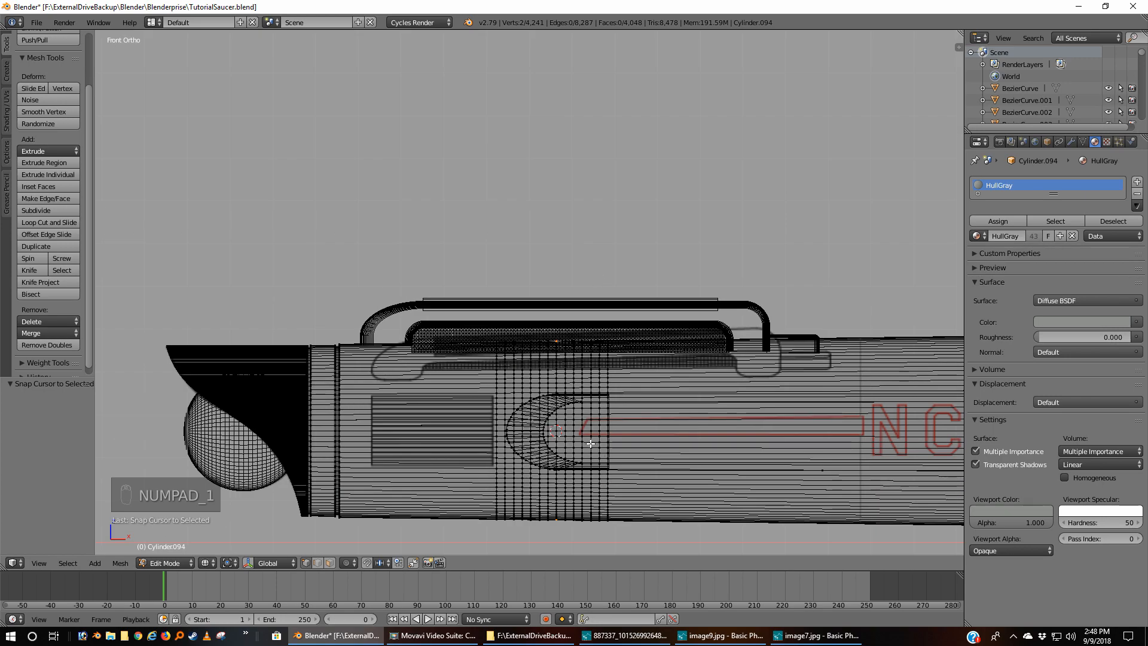
pyautogui.press('KP_7')
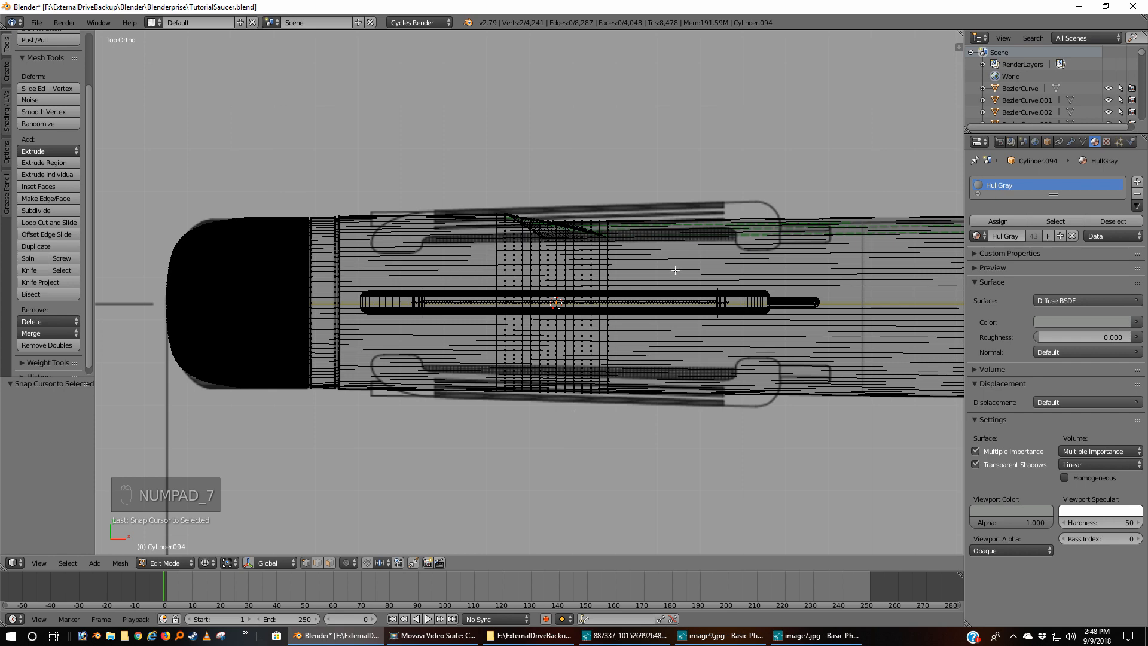
pyautogui.press('a')
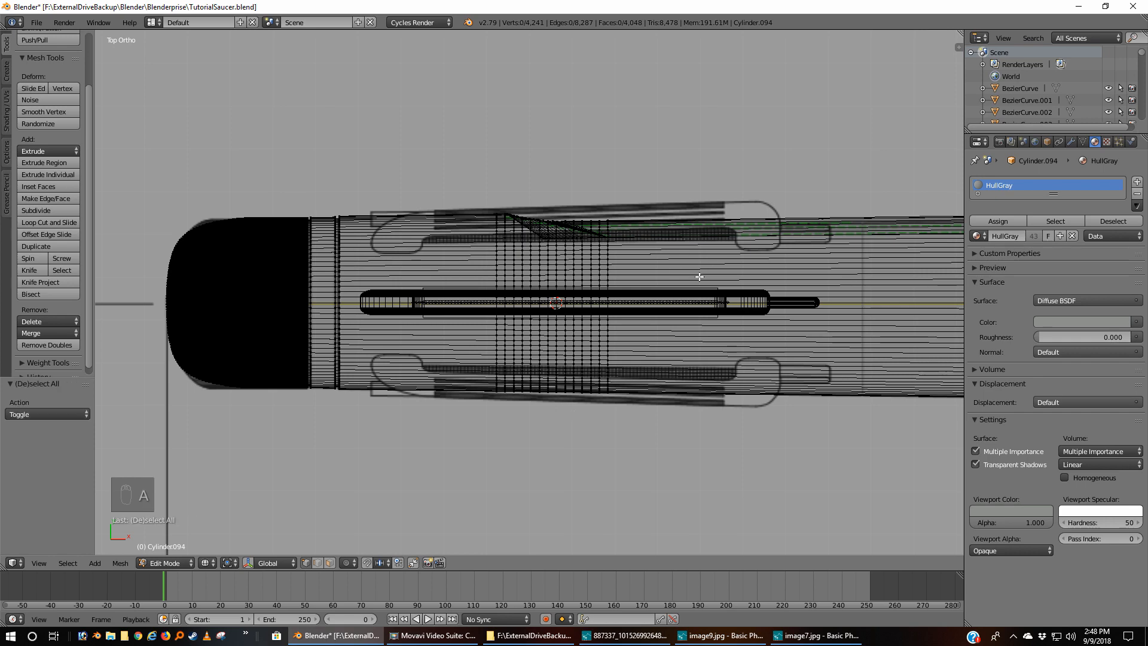
pyautogui.press('Tab')
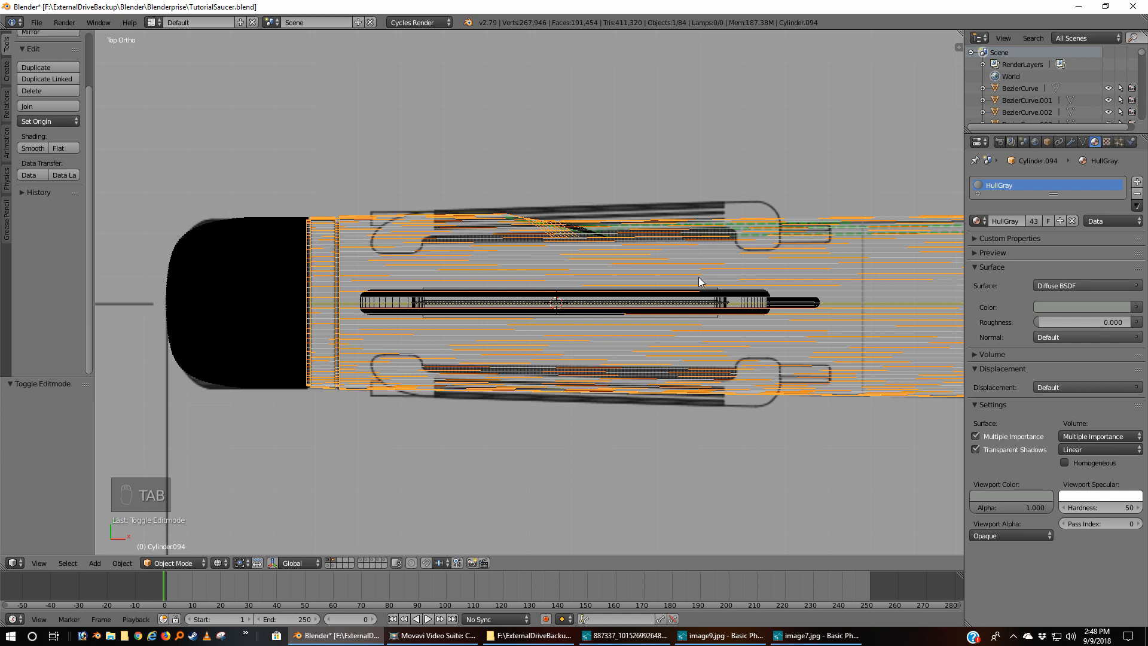
pyautogui.press('KP_1')
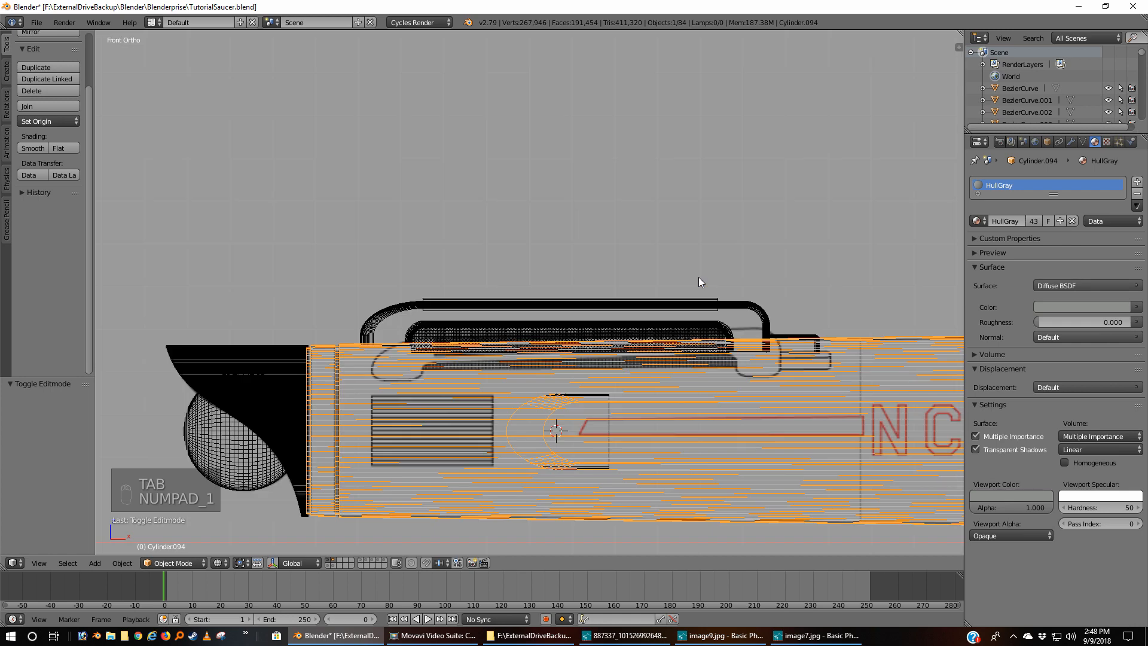
pyautogui.rightClick(735, 320)
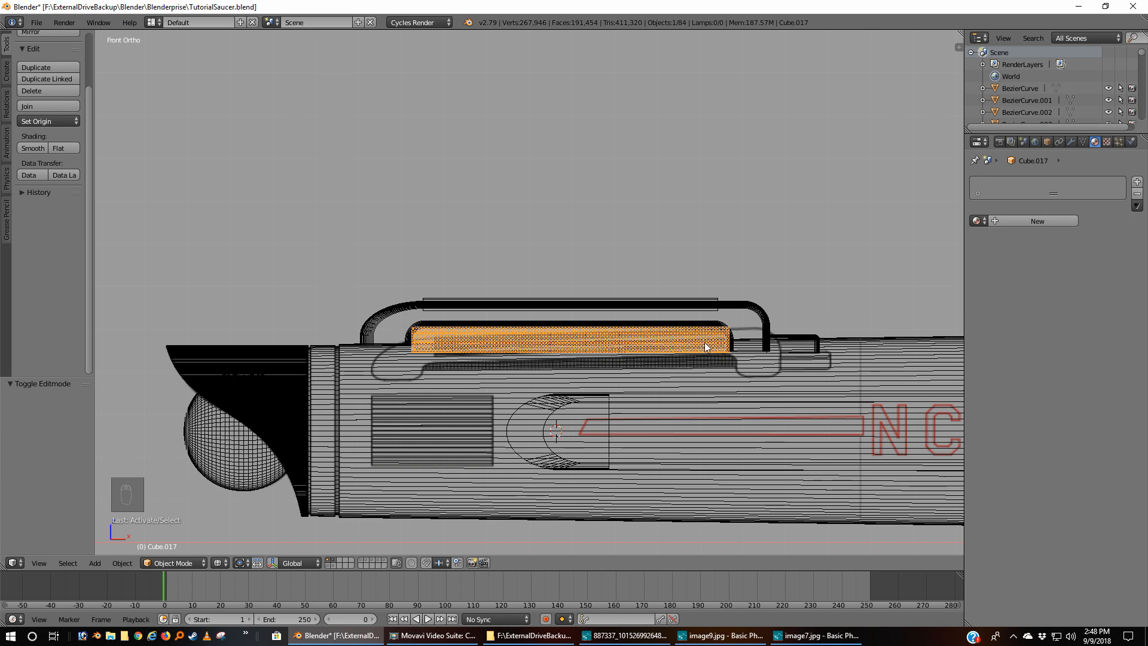
pyautogui.keyDown('shift'); pyautogui.rightClick(731, 312); pyautogui.keyUp('shift')
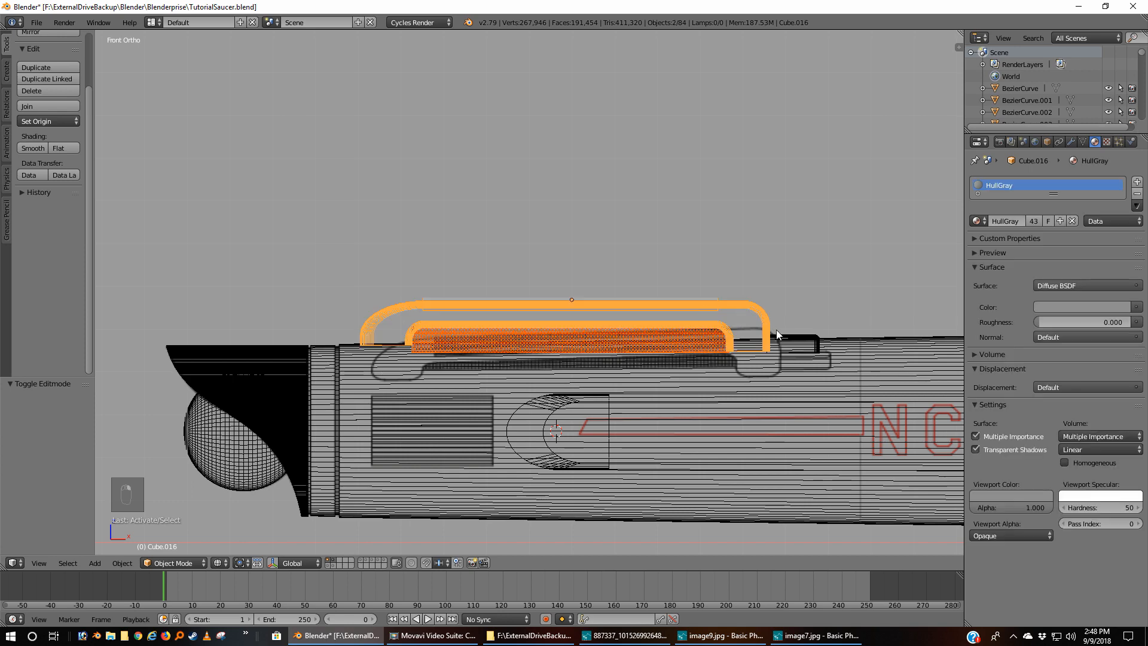
pyautogui.keyDown('shift'); pyautogui.rightClick(813, 342); pyautogui.keyUp('shift')
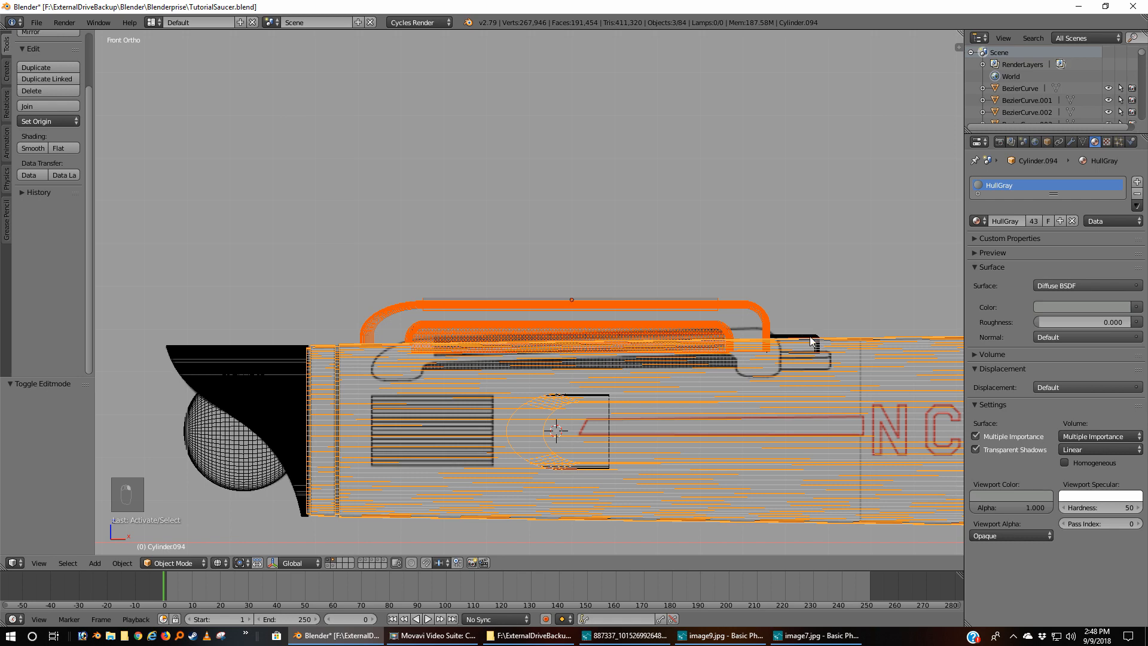
pyautogui.keyDown('shift'); pyautogui.rightClick(809, 336); pyautogui.keyUp('shift')
# Select the block, the handle and the textured inset, restore solid shading in right view, and use the 3D Cursor as pivot point
pyautogui.rightClick(809, 333)
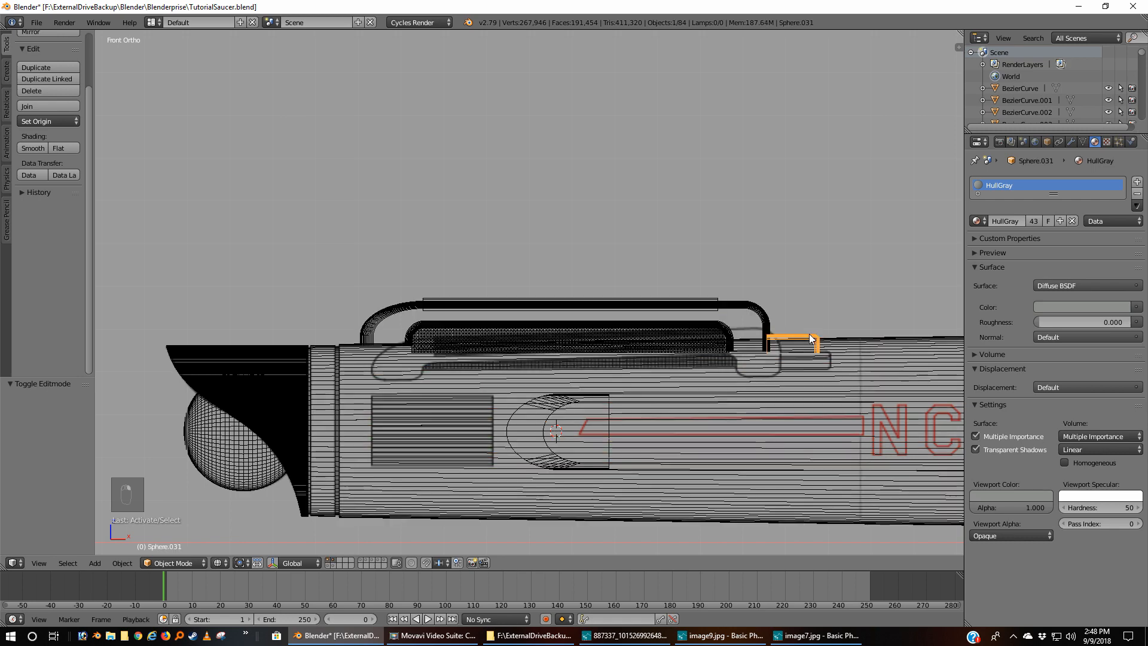
pyautogui.keyDown('shift'); pyautogui.rightClick(754, 317); pyautogui.keyUp('shift')
pyautogui.keyDown('shift'); pyautogui.rightClick(702, 336); pyautogui.keyUp('shift')
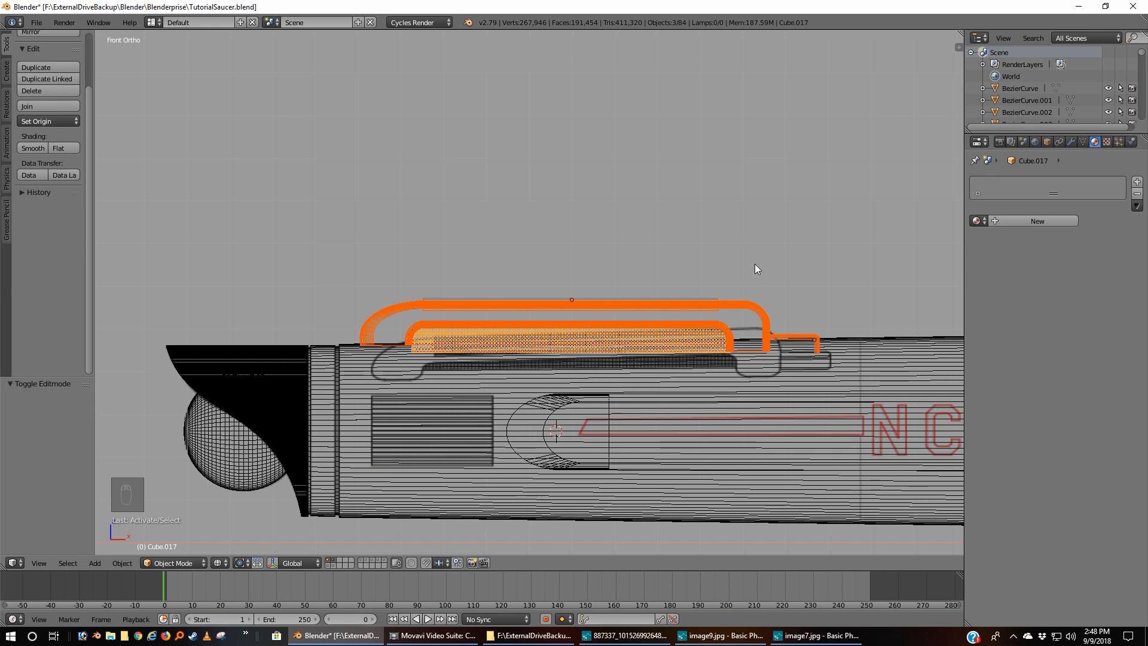
pyautogui.press('z')
pyautogui.moveTo(729, 303); pyautogui.dragTo(568, 285, button='middle')
pyautogui.press('KP_3')
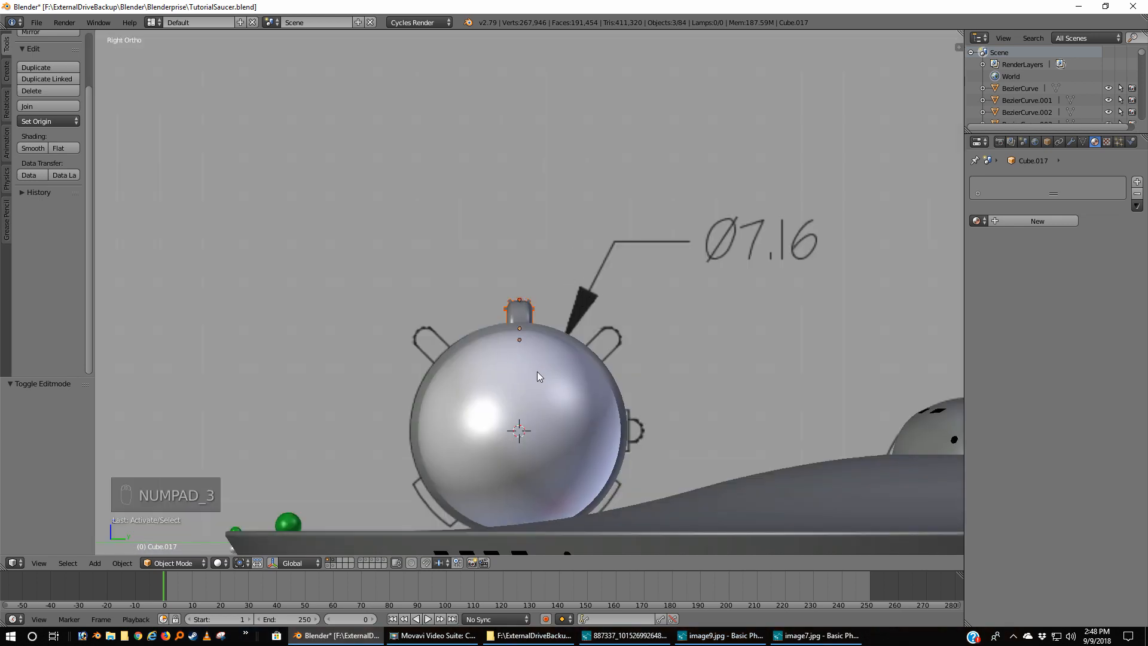
pyautogui.click(239, 562)
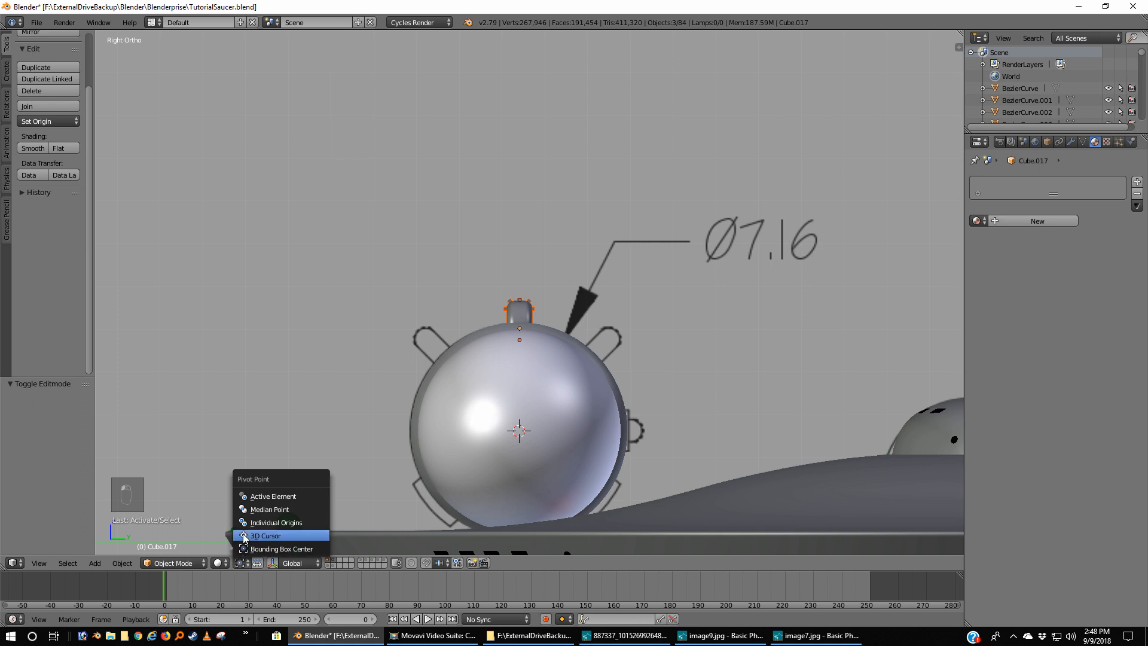
pyautogui.click(266, 536)
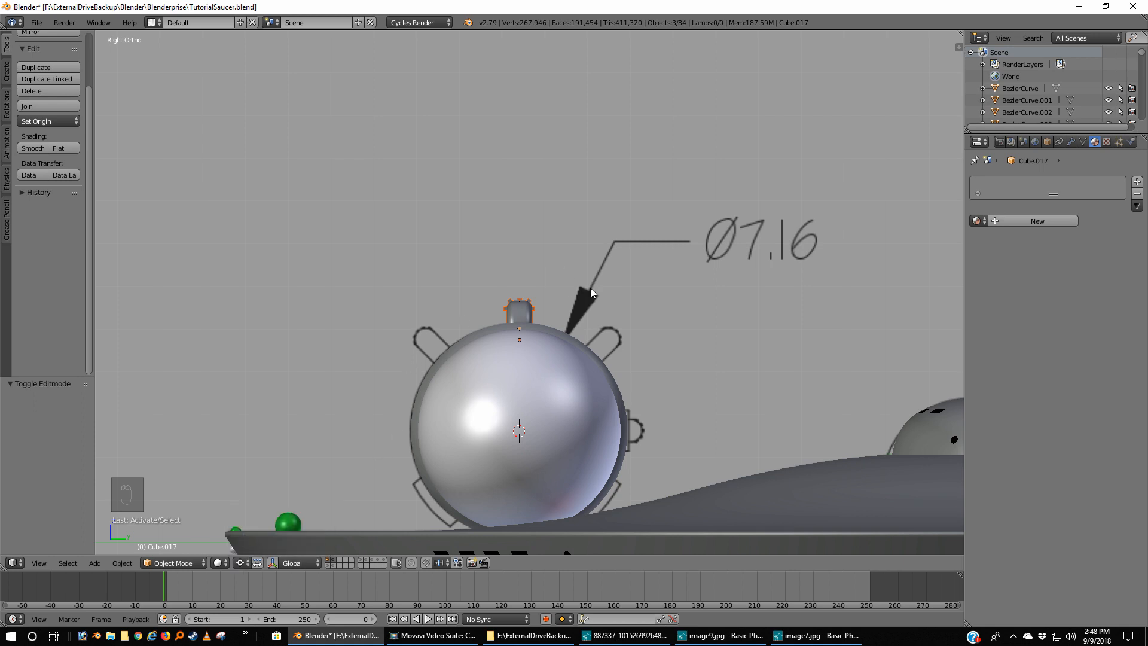
# Try to duplicate the selected handle assembly and rotate the copy -45° about the 3D cursor in right view
pyautogui.hotkey('shift', 'd')
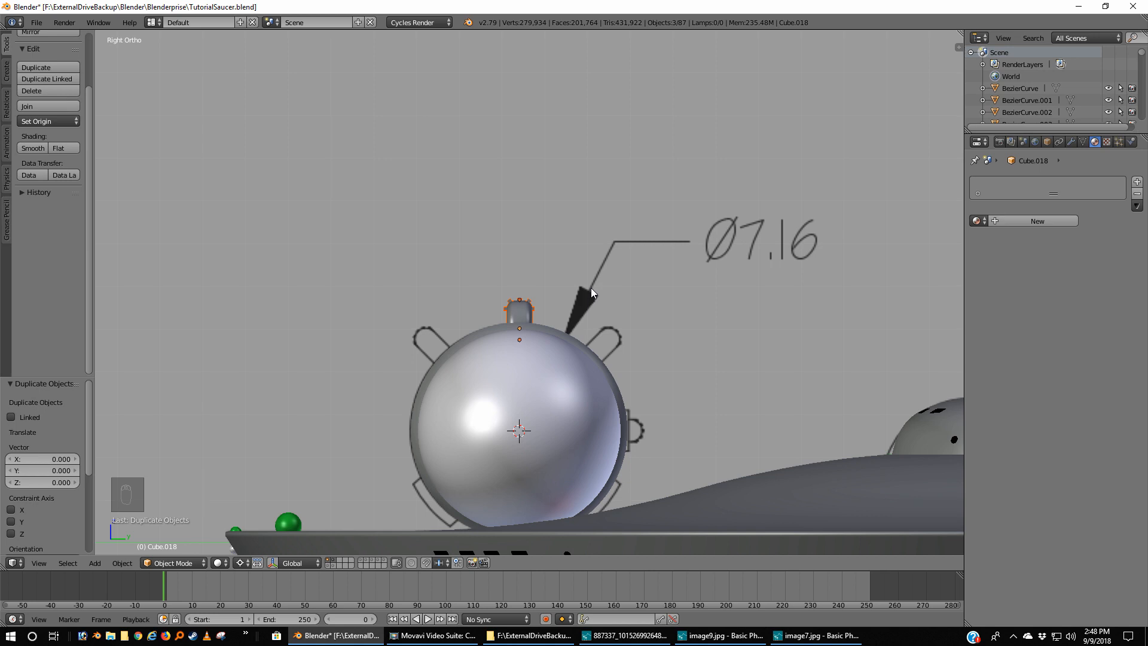
pyautogui.press('r')
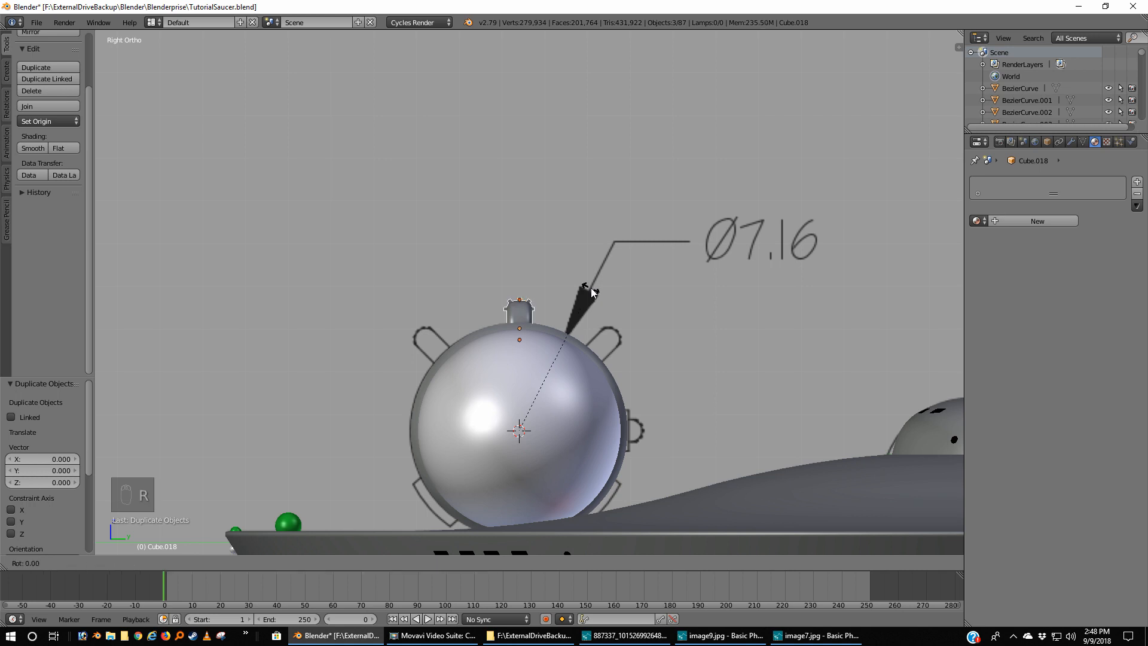
pyautogui.write('45')
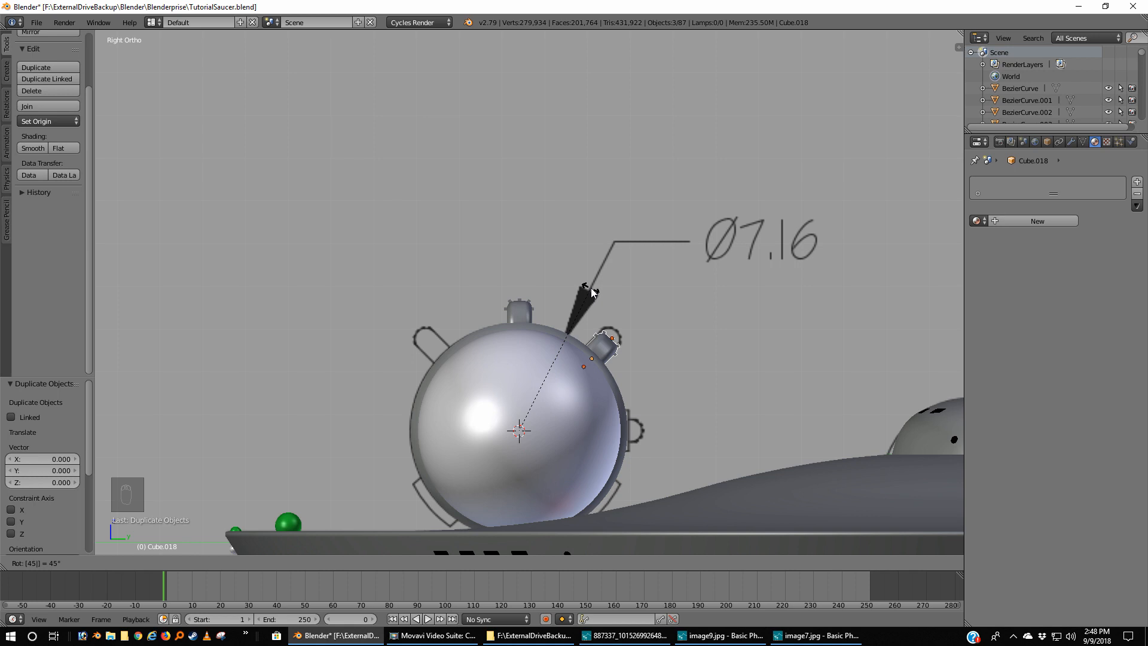
pyautogui.press('Escape')
pyautogui.write('r')
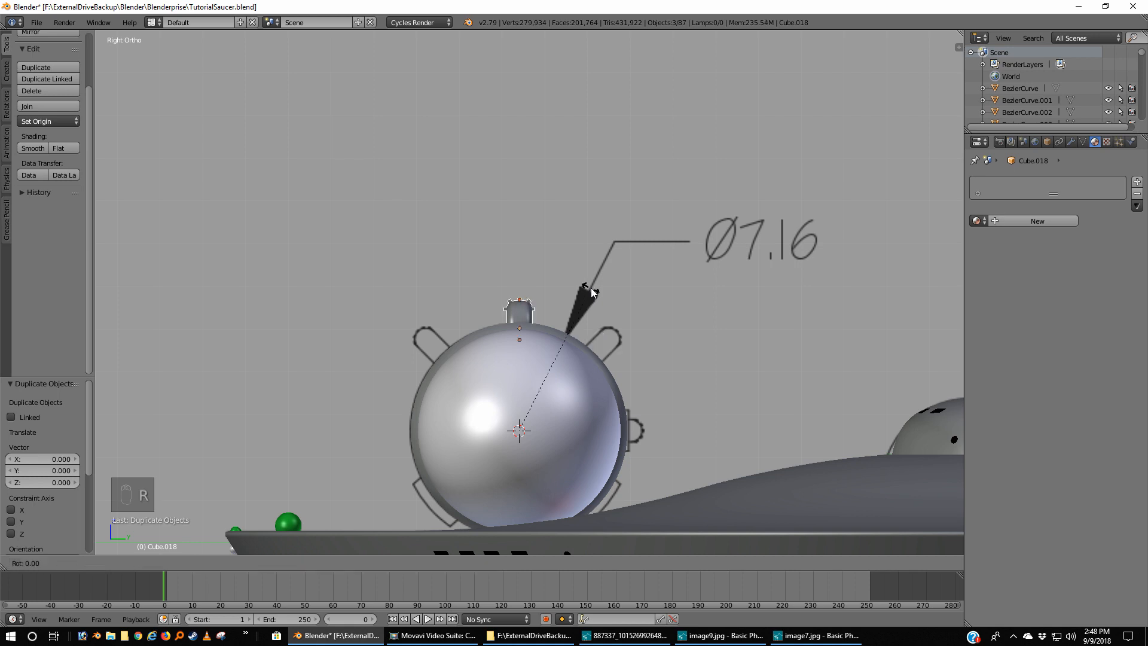
pyautogui.write('-45')
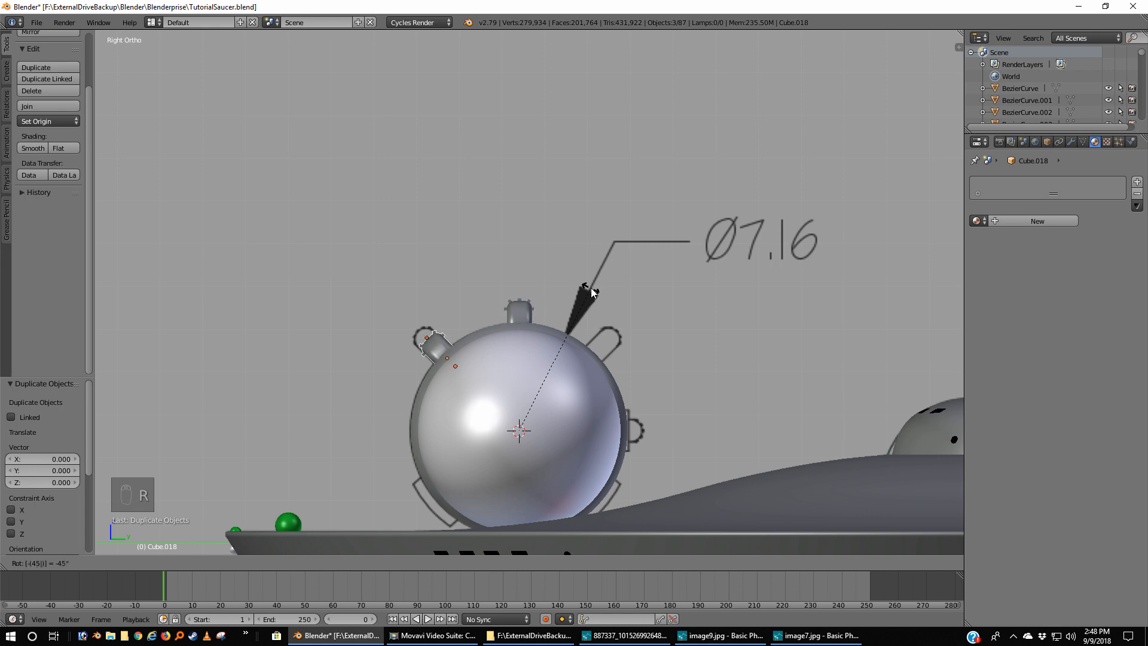
pyautogui.press('Return')
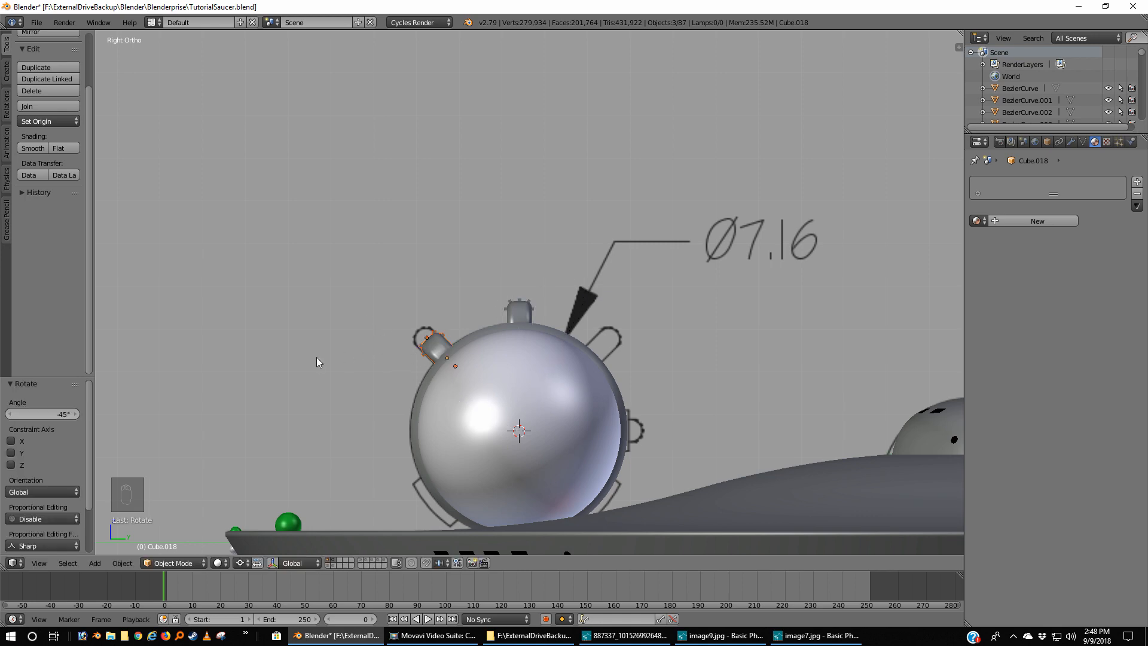
pyautogui.moveTo(310, 376)
pyautogui.mouseDown(button='middle')
pyautogui.moveTo(355, 379)
pyautogui.moveTo(356, 353)
pyautogui.moveTo(389, 369)
pyautogui.moveTo(378, 357)
pyautogui.moveTo(314, 392)
pyautogui.mouseUp(button='middle')
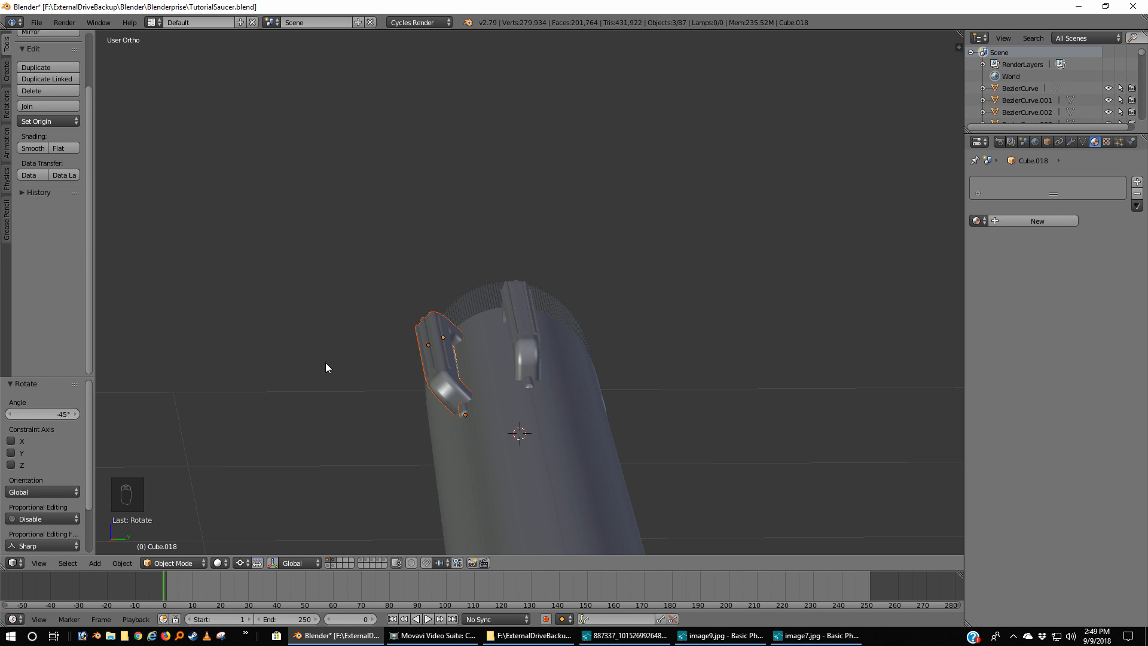
# Undo the copy's rotation and delete the duplicated handle assembly
pyautogui.hotkey('ctrl', 'z')
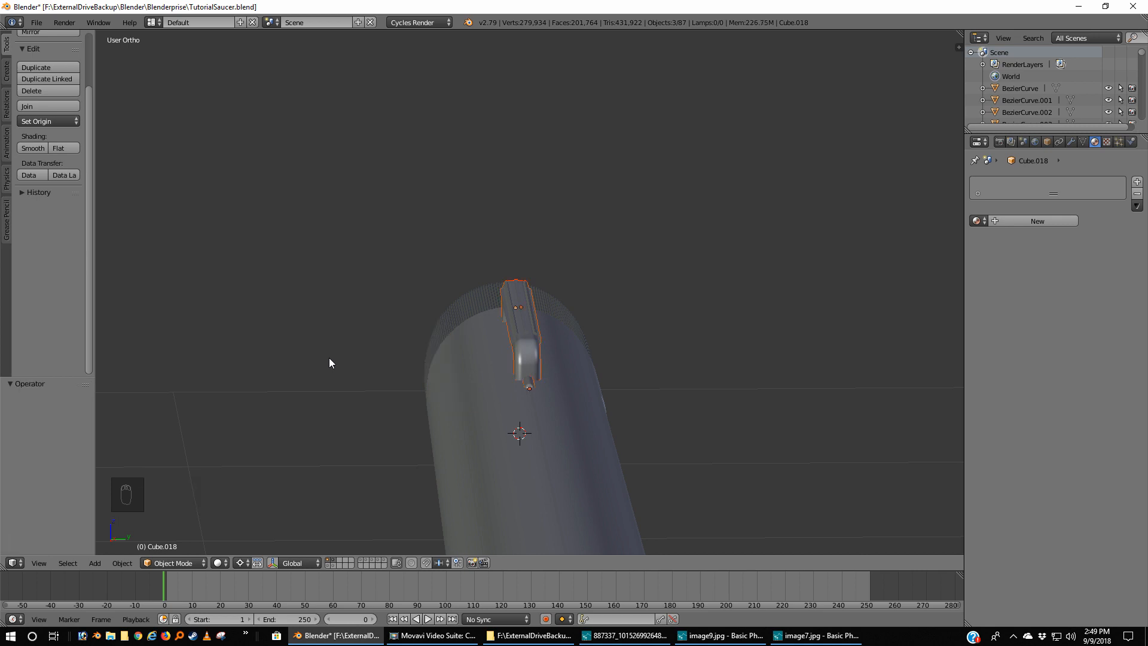
pyautogui.press('x')
pyautogui.click(328, 359)
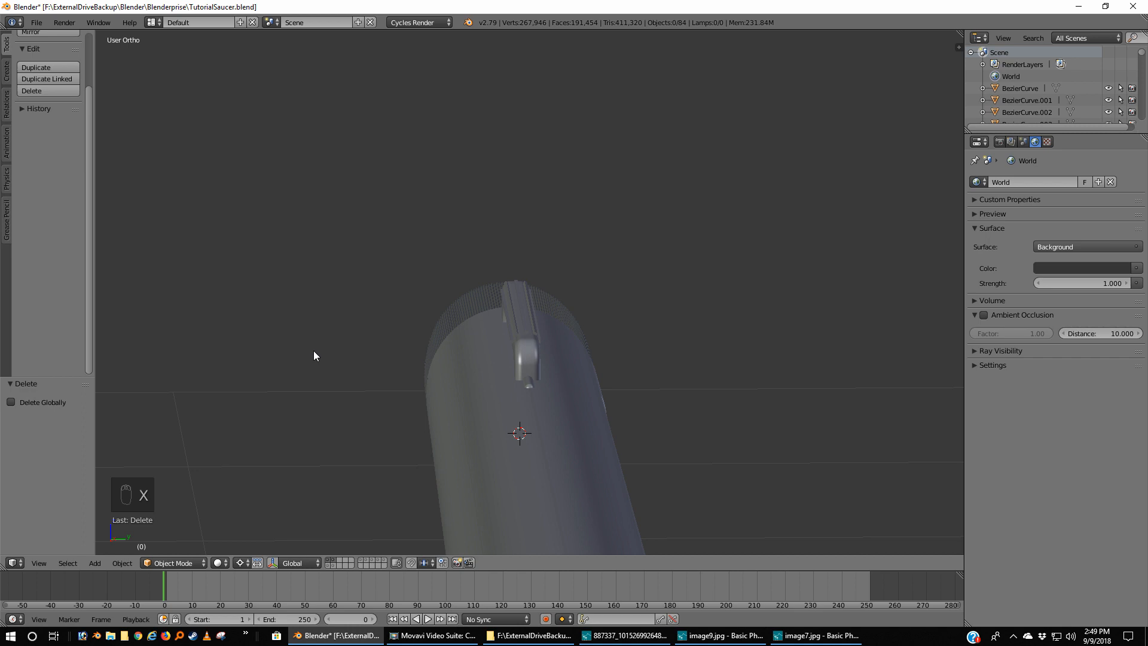
# In front view, select the end block, the handle and the textured inset, and raise them 0.001 along Z
pyautogui.press('KP_1')
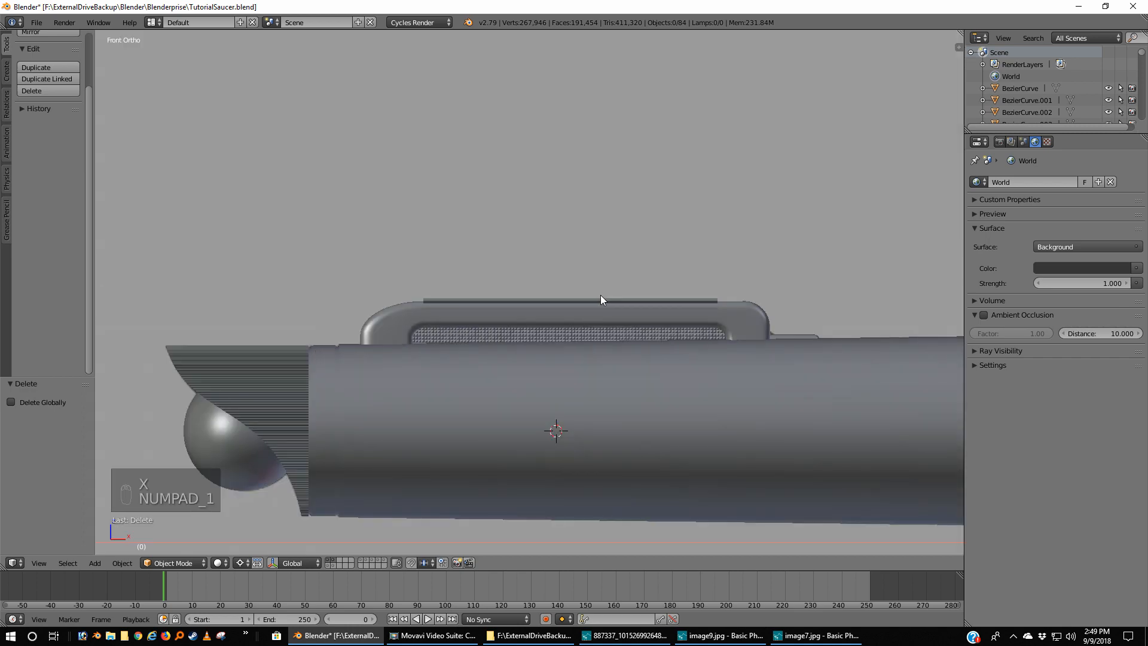
pyautogui.rightClick(792, 333)
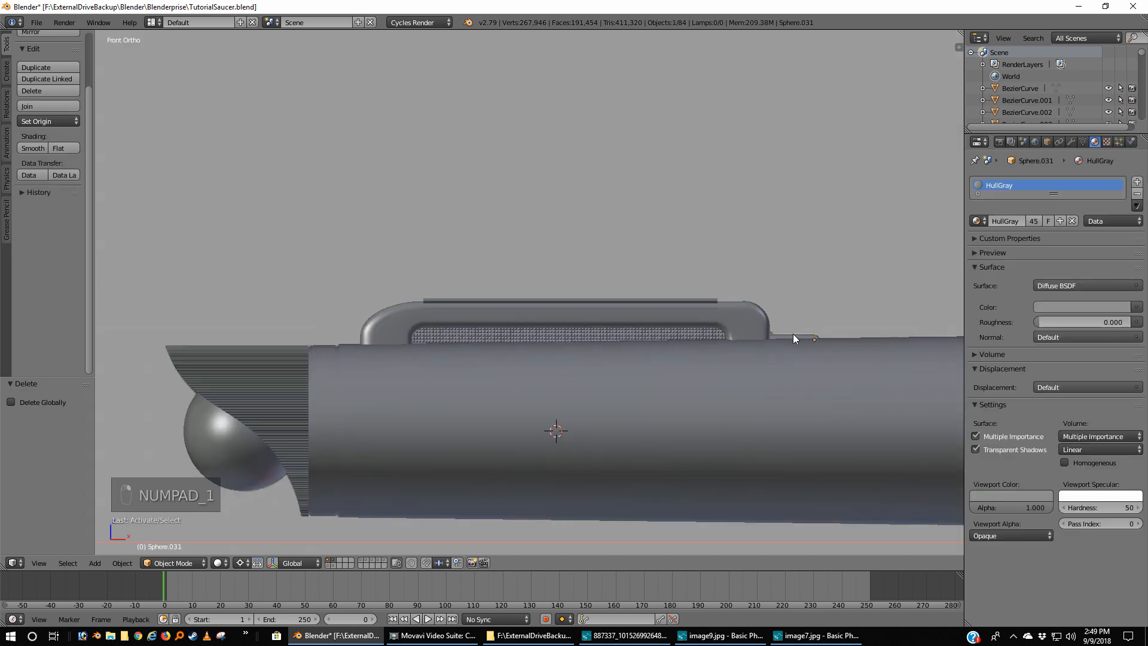
pyautogui.keyDown('shift'); pyautogui.rightClick(735, 317); pyautogui.keyUp('shift')
pyautogui.keyDown('shift'); pyautogui.rightClick(694, 335); pyautogui.keyUp('shift')
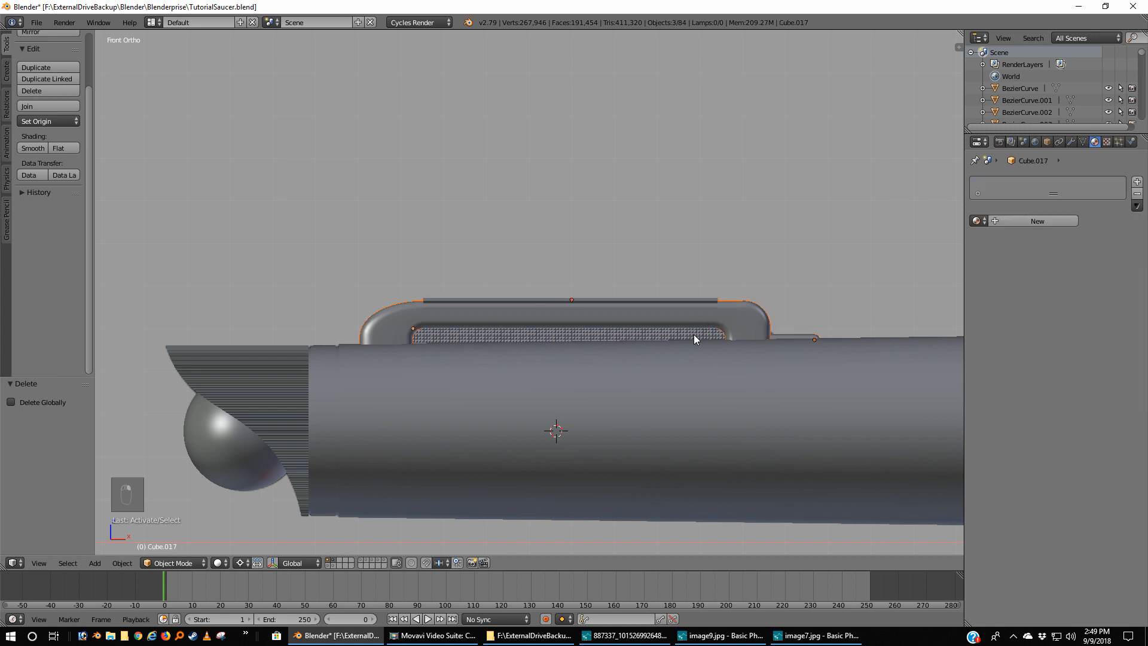
pyautogui.press('g')
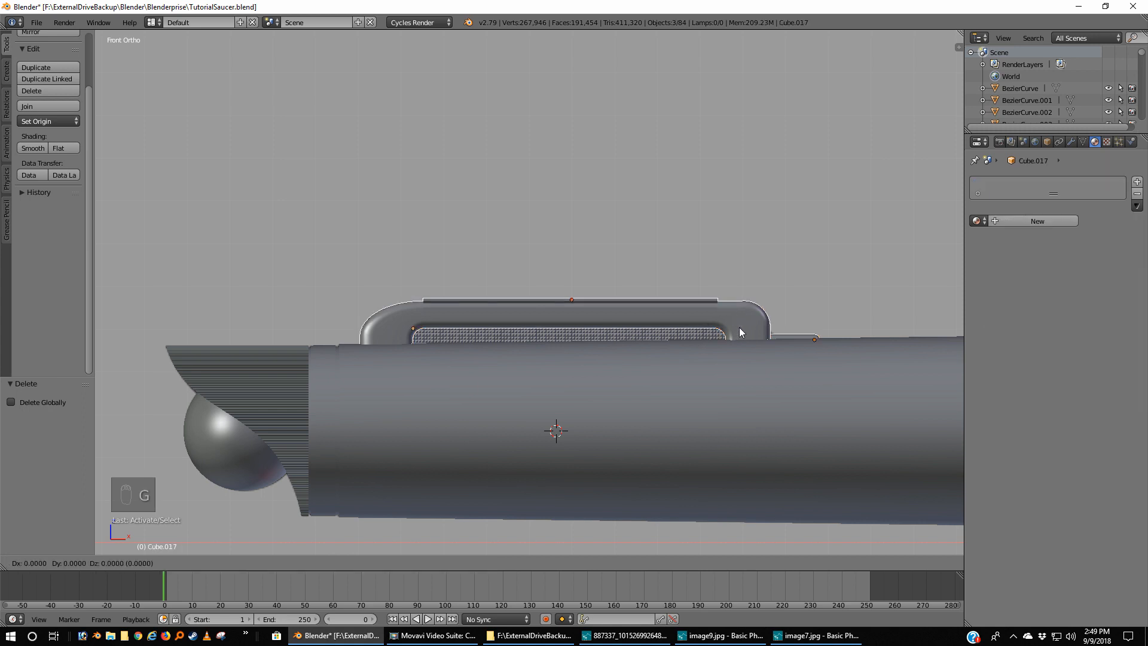
pyautogui.press('z')
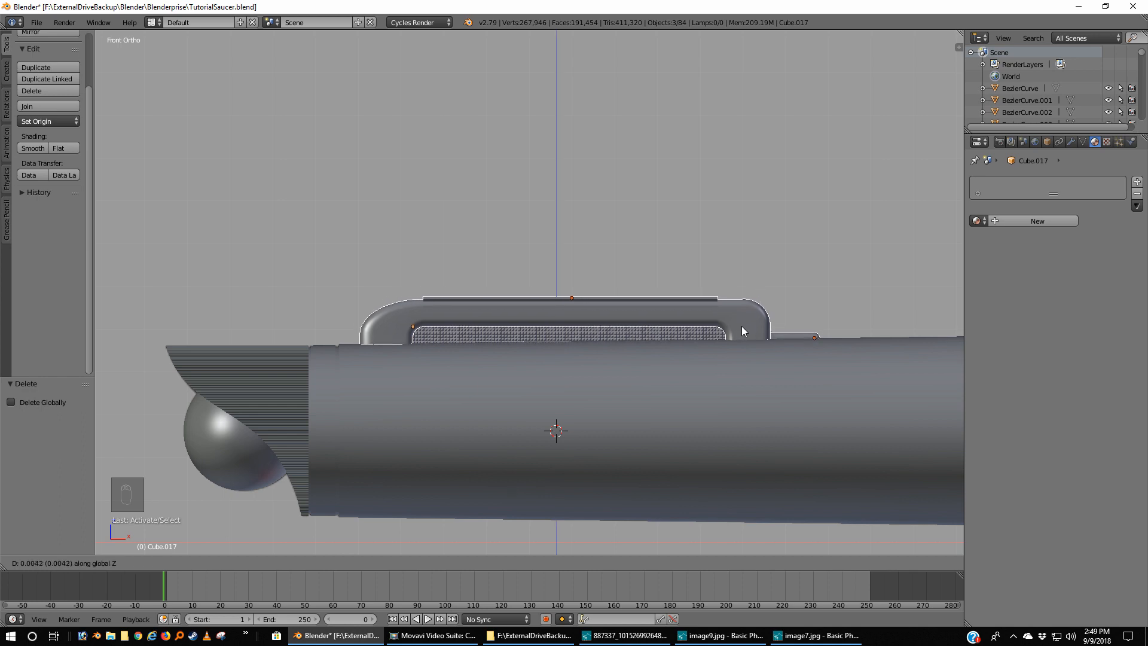
pyautogui.click(742, 325)
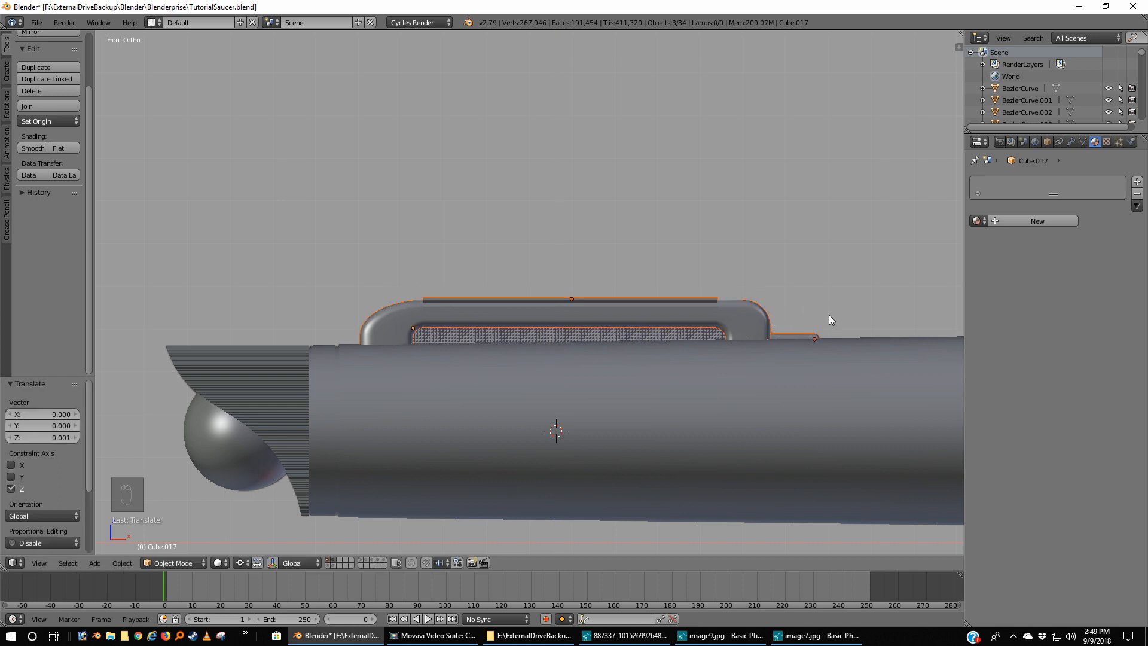
# Set the pivot point to Bounding Box Center and rotate the handle assembly about -1.35° to follow the nacelle's slope
pyautogui.keyDown('shift'); pyautogui.moveTo(826, 318); pyautogui.dragTo(724, 322, button='middle'); pyautogui.keyUp('shift')
pyautogui.scroll(1, 522, 411)
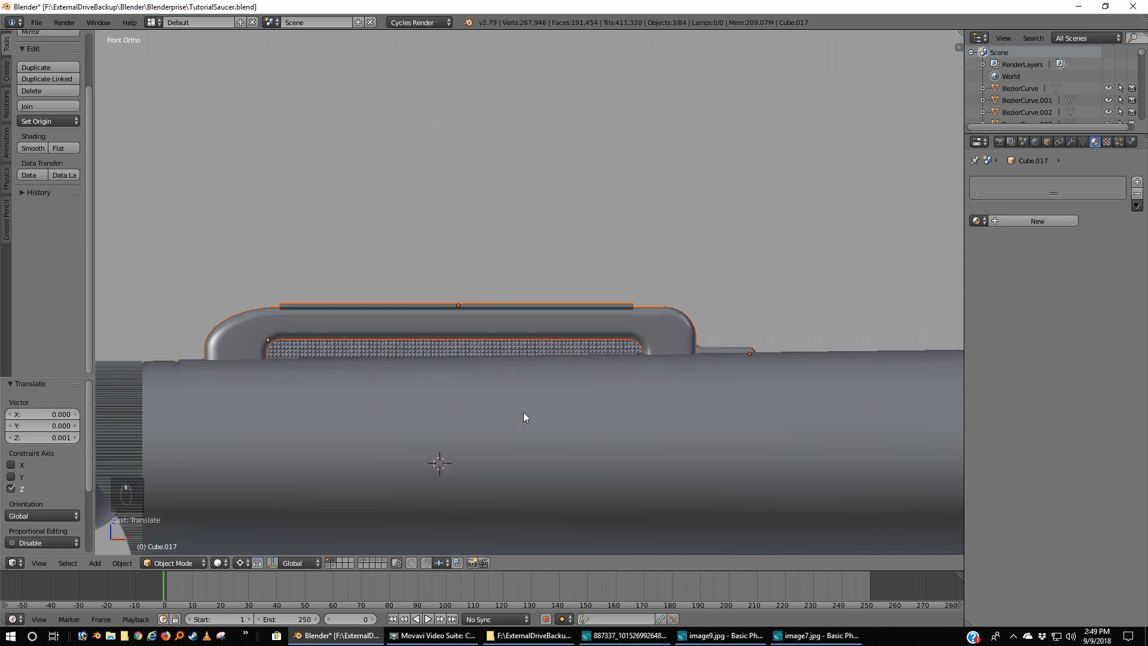
pyautogui.click(238, 564)
pyautogui.click(269, 548)
pyautogui.press('r')
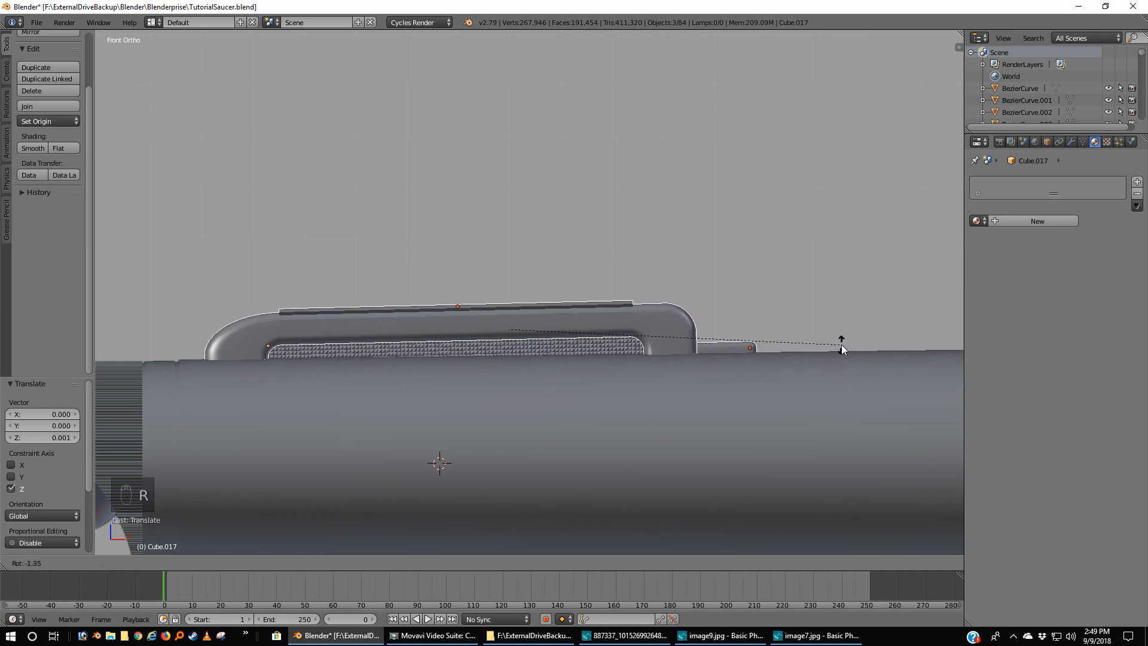
pyautogui.click(841, 345)
# Seat the tilted handle assembly on the nacelle by moving it 0.021 up along Z and -0.010 back down
pyautogui.press('g')
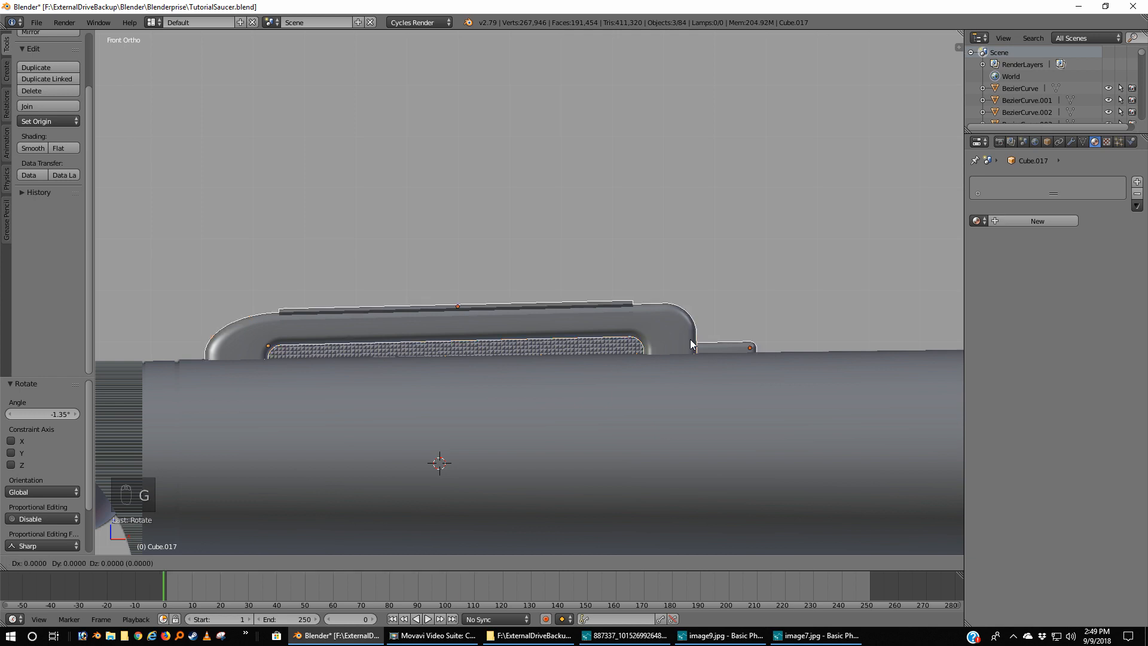
pyautogui.press('z')
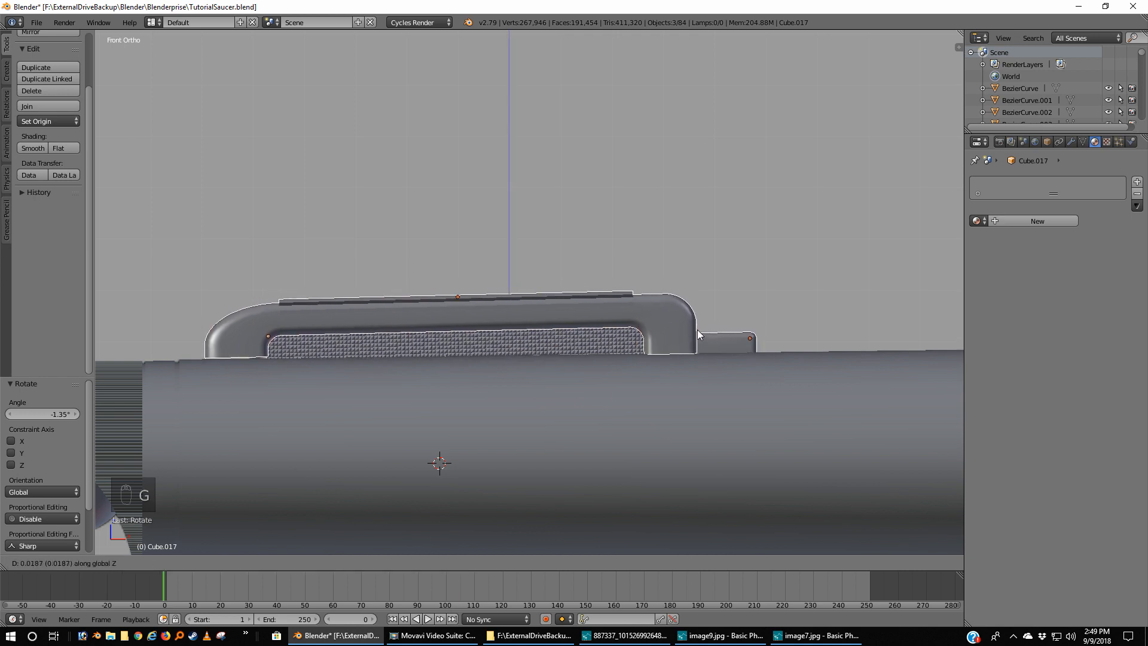
pyautogui.click(698, 328)
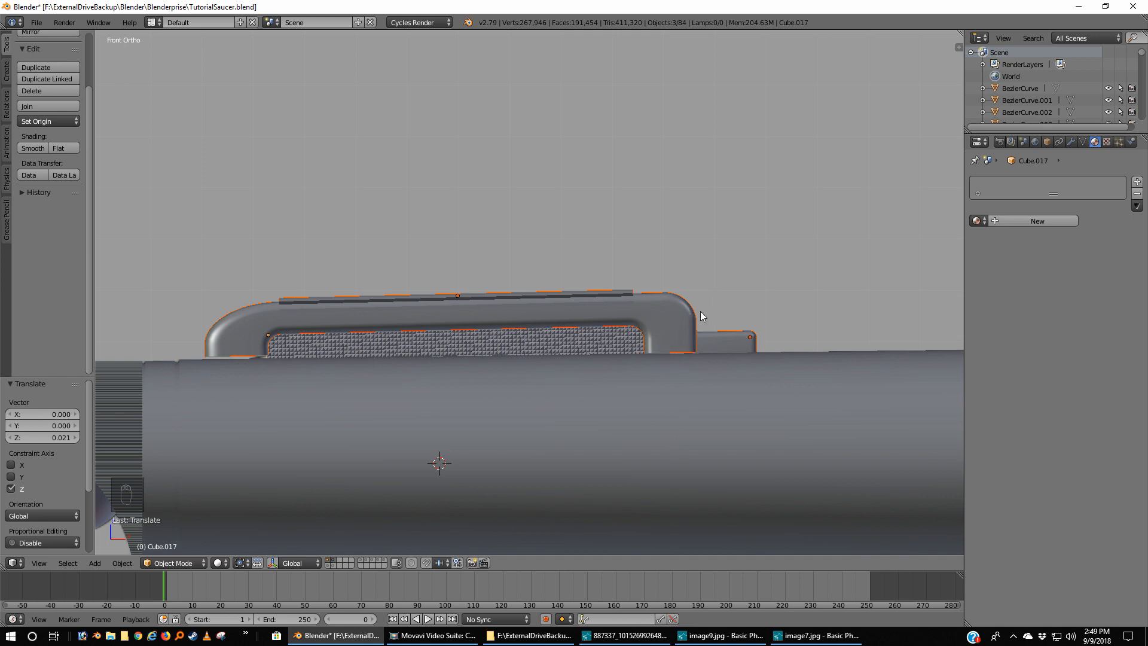
pyautogui.scroll(1, 701, 316)
pyautogui.press('g')
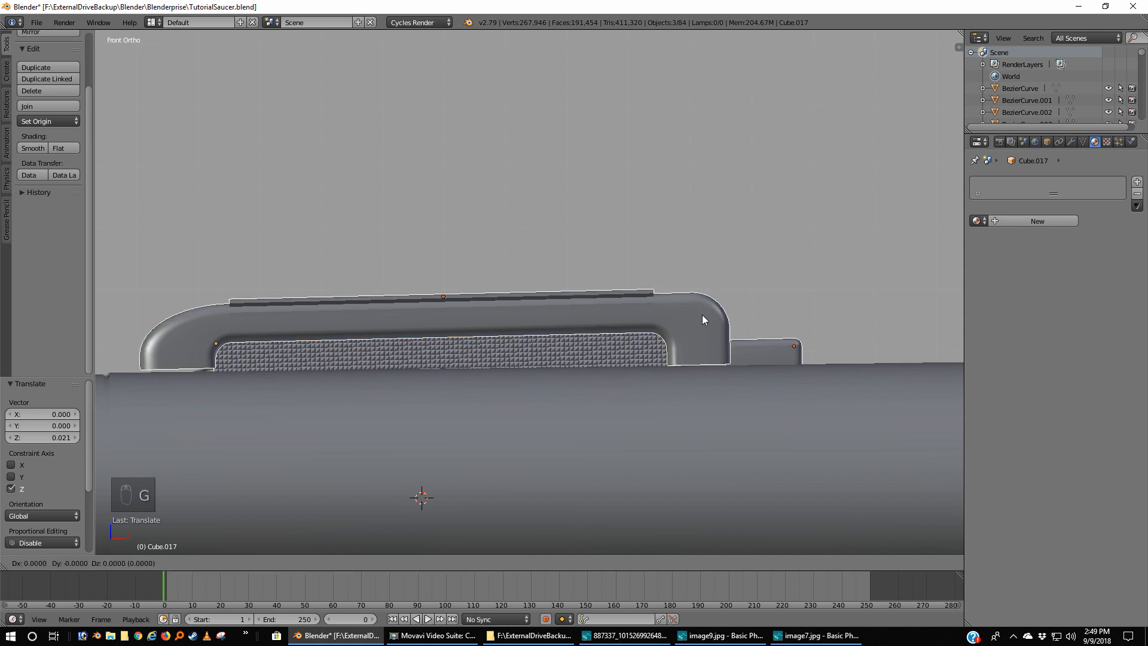
pyautogui.press('z')
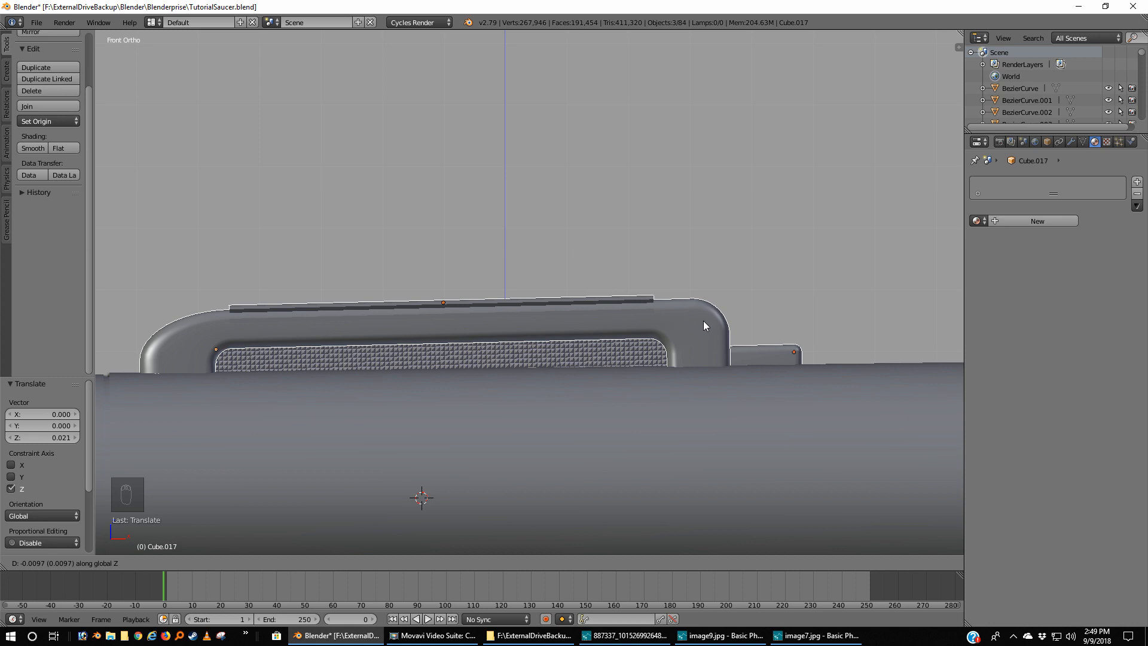
pyautogui.click(703, 320)
pyautogui.scroll(1, 783, 335)
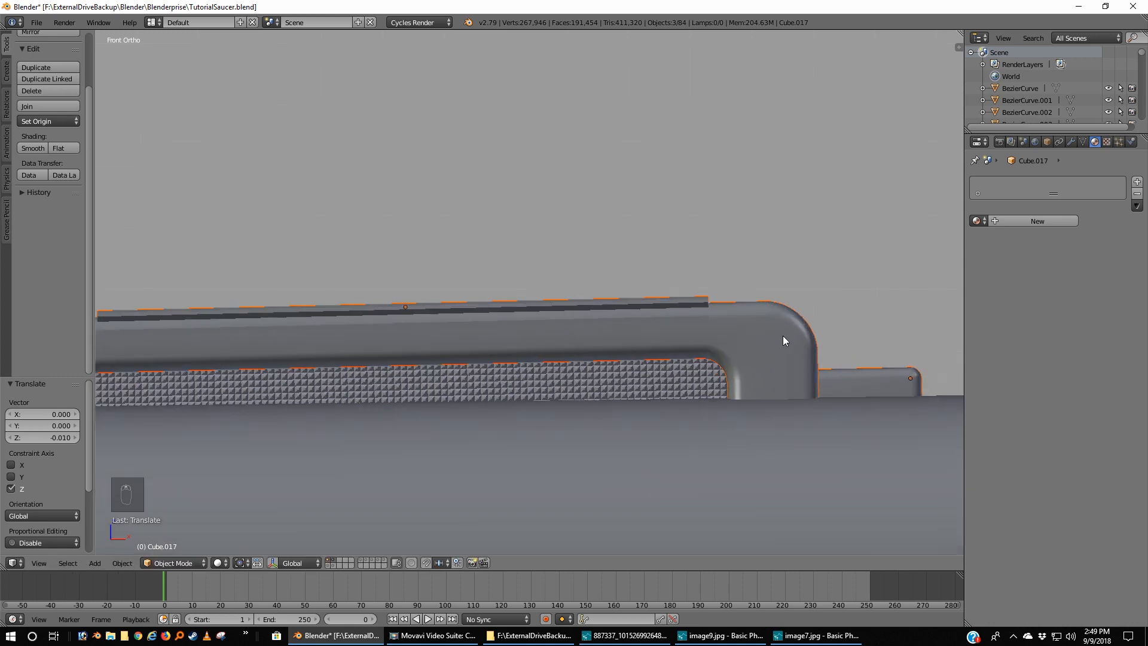
pyautogui.scroll(-2, 783, 335)
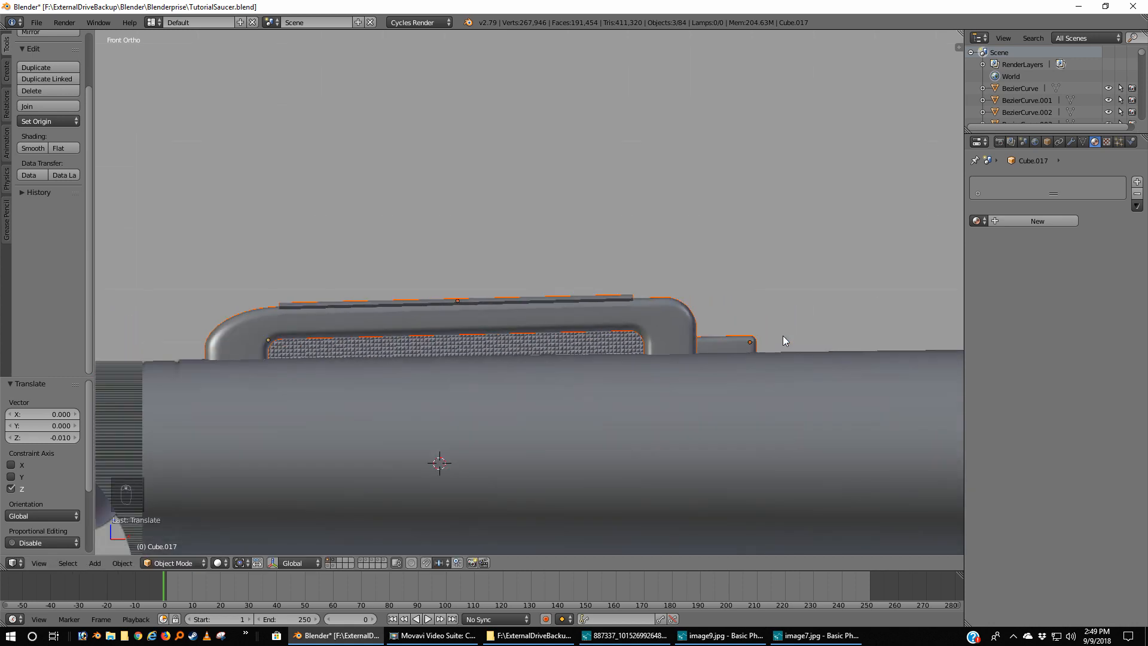
# In right view, duplicate the handle assembly and rotate the copy -45° with the 3D Cursor as pivot point
pyautogui.press('KP_3')
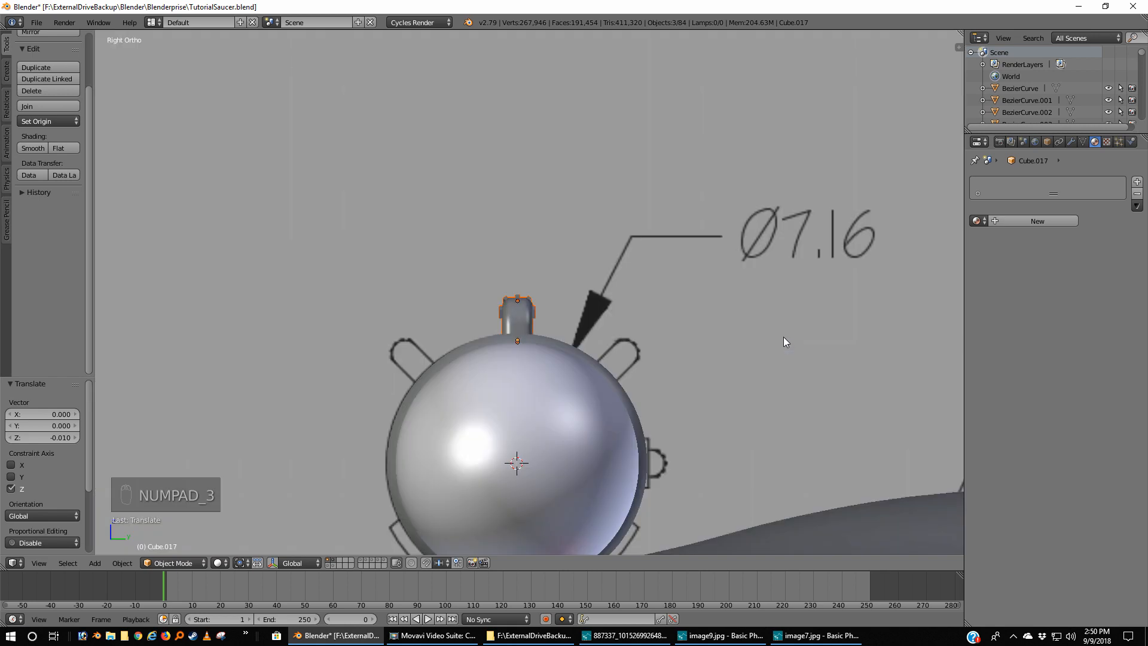
pyautogui.hotkey('shift', 'd')
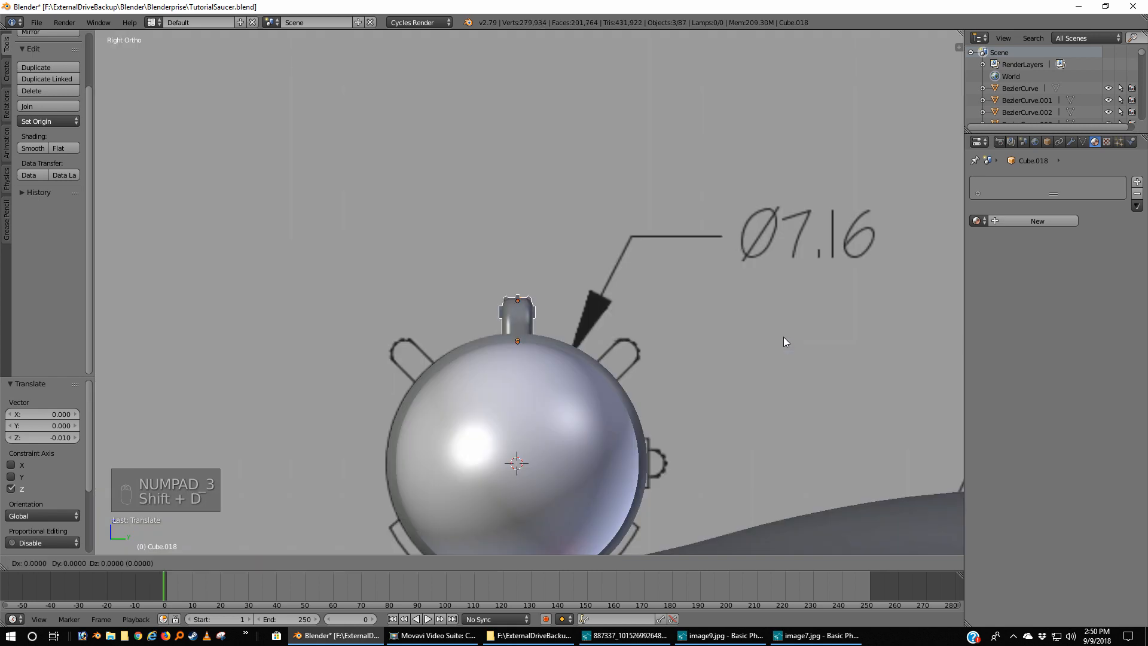
pyautogui.press('r')
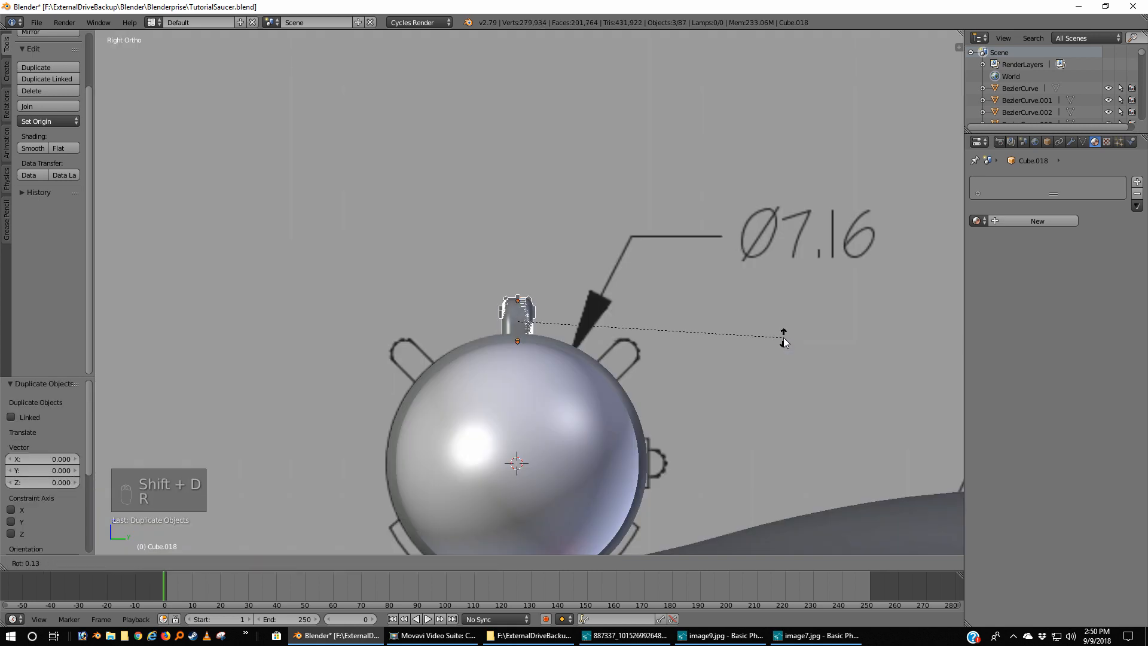
pyautogui.click(784, 339)
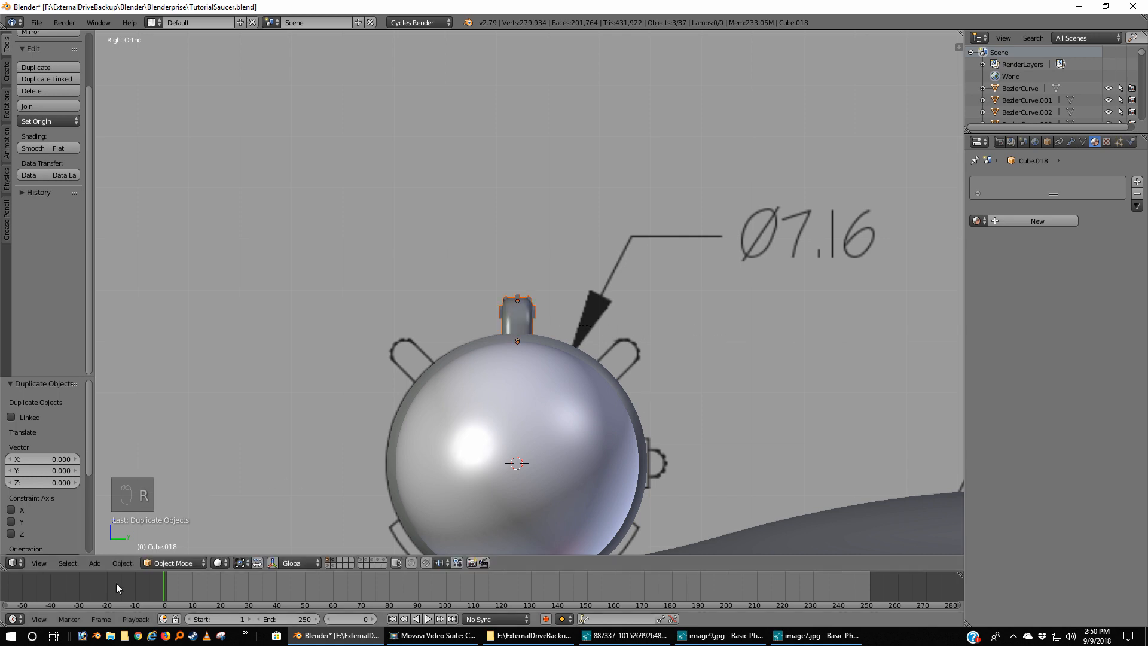
pyautogui.click(242, 562)
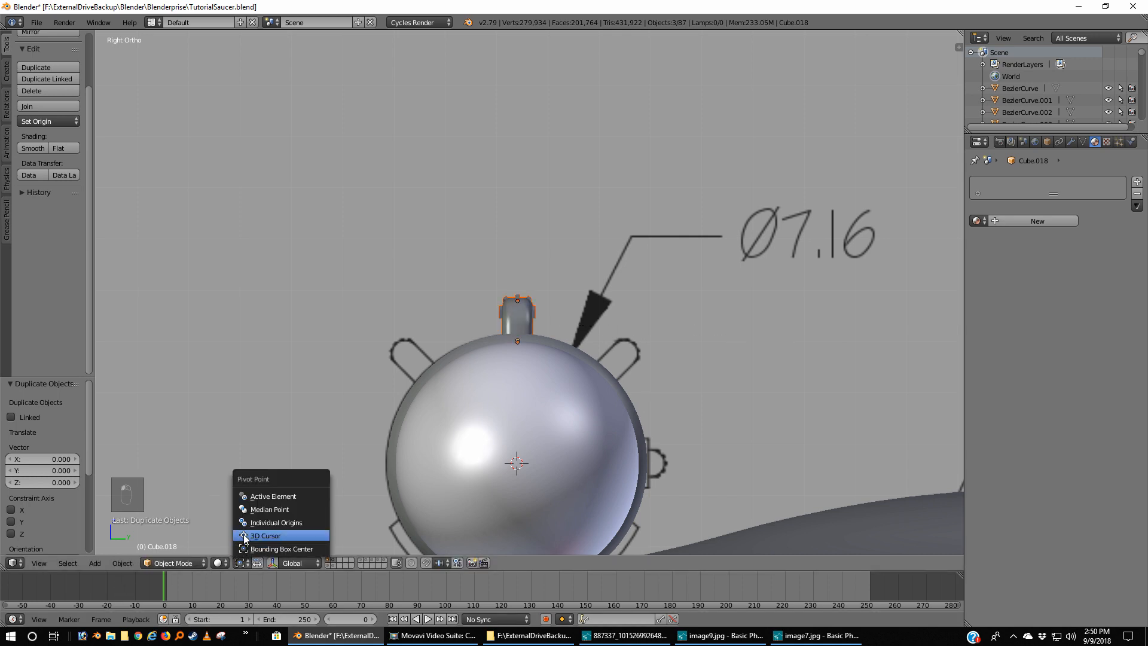
pyautogui.click(244, 536)
pyautogui.write('r')
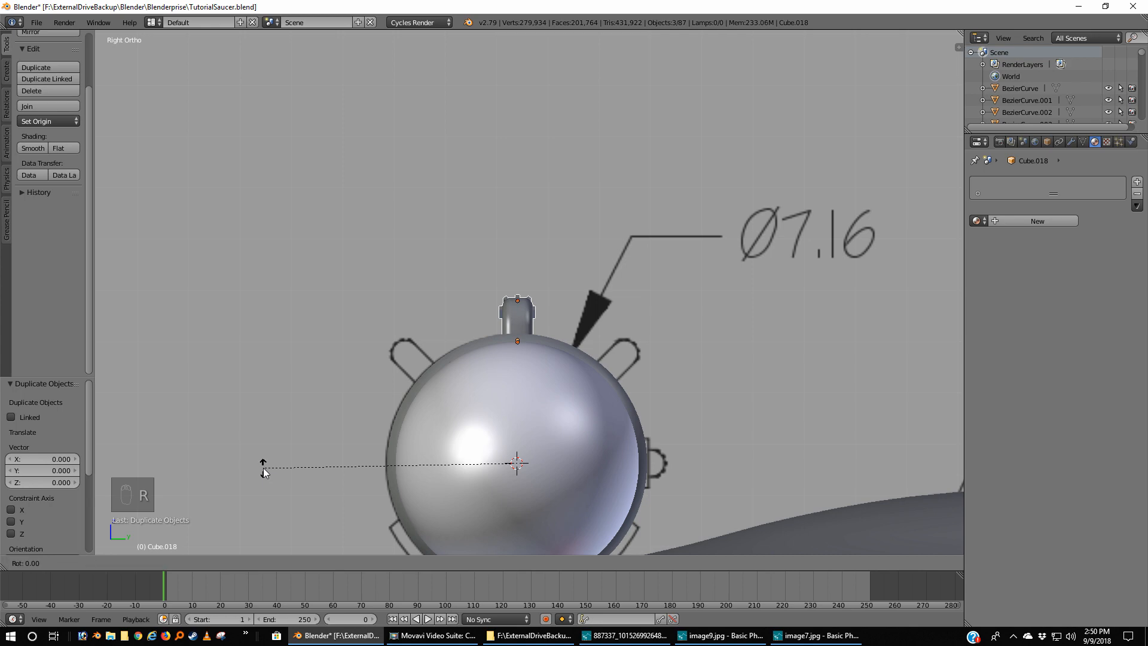
pyautogui.write('-45')
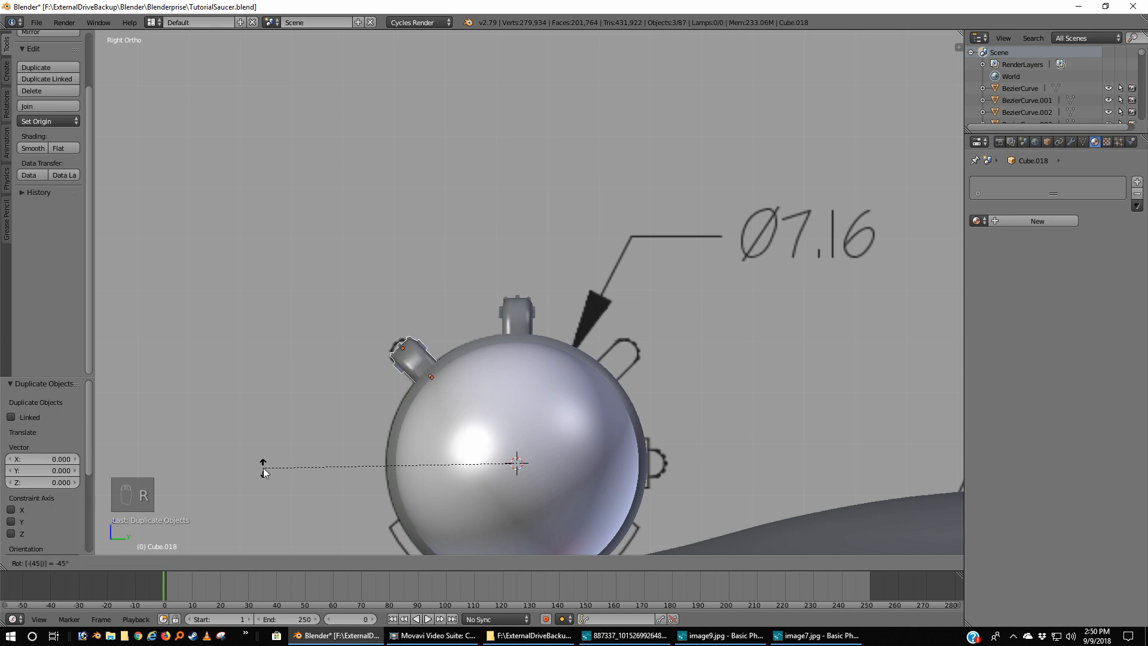
pyautogui.click(263, 467)
# Select the original top handle, its textured inset and end block, and rotate them 45° about the 3D Cursor in right view
pyautogui.moveTo(218, 450); pyautogui.dragTo(303, 448, button='middle')
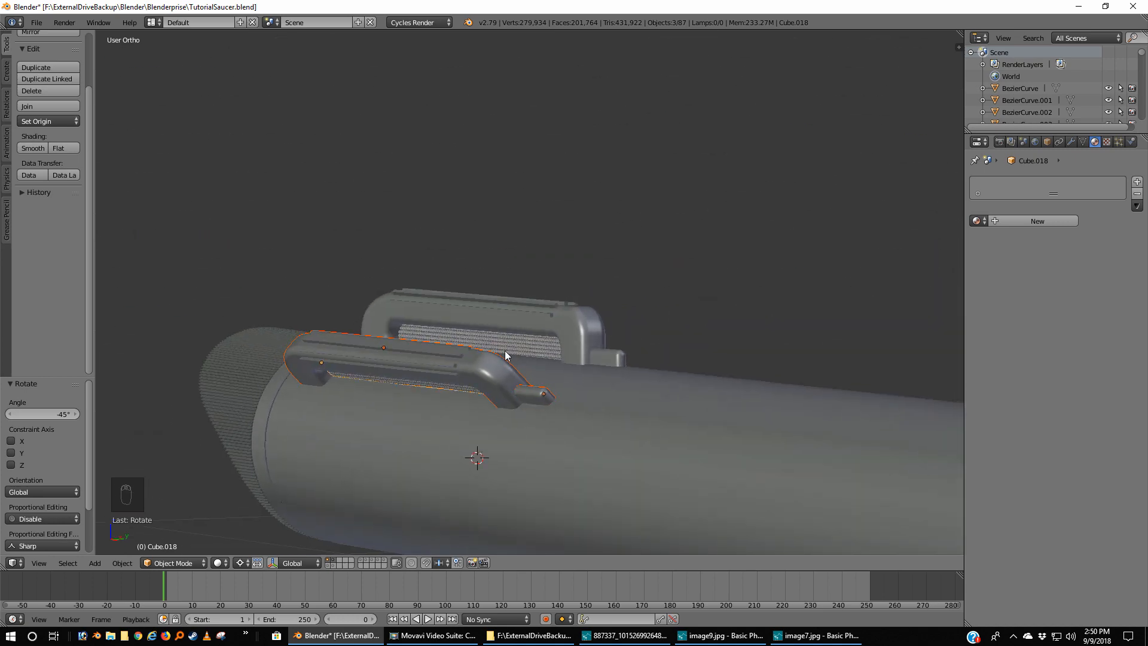
pyautogui.rightClick(546, 338)
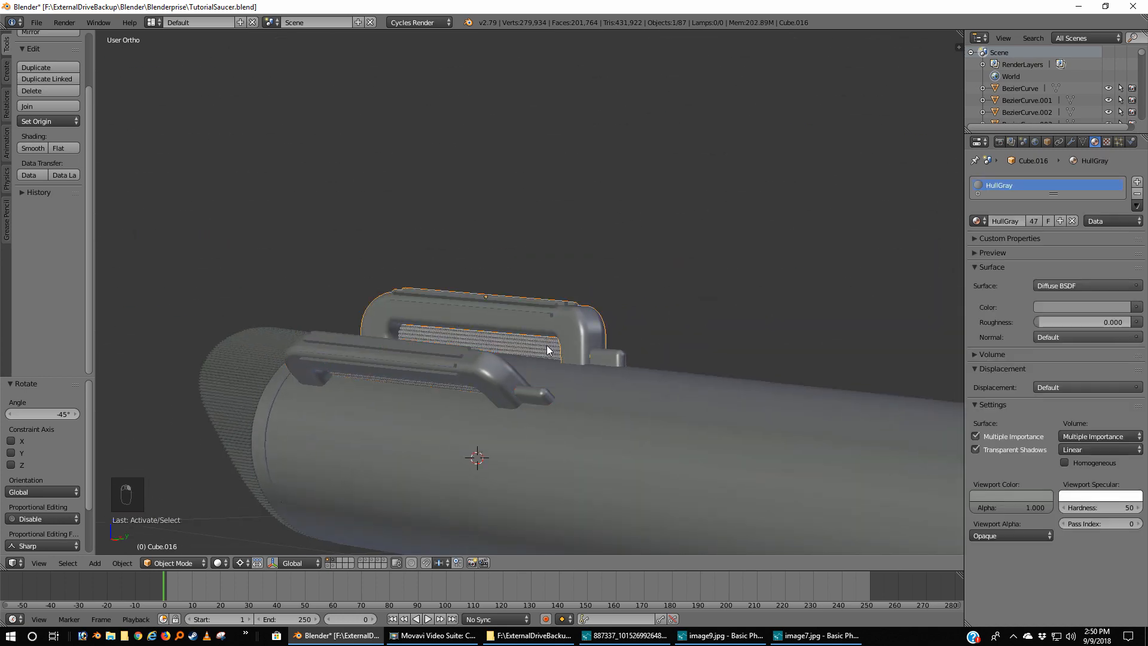
pyautogui.keyDown('shift'); pyautogui.rightClick(547, 350); pyautogui.keyUp('shift')
pyautogui.keyDown('shift'); pyautogui.rightClick(619, 360); pyautogui.keyUp('shift')
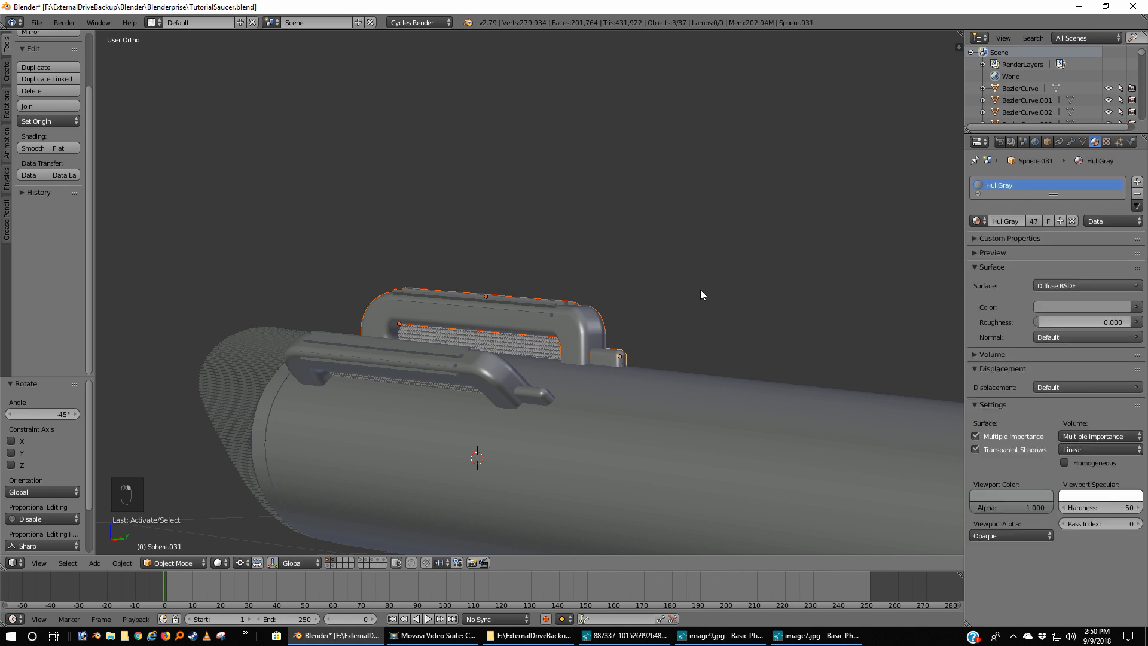
pyautogui.press('KP_3')
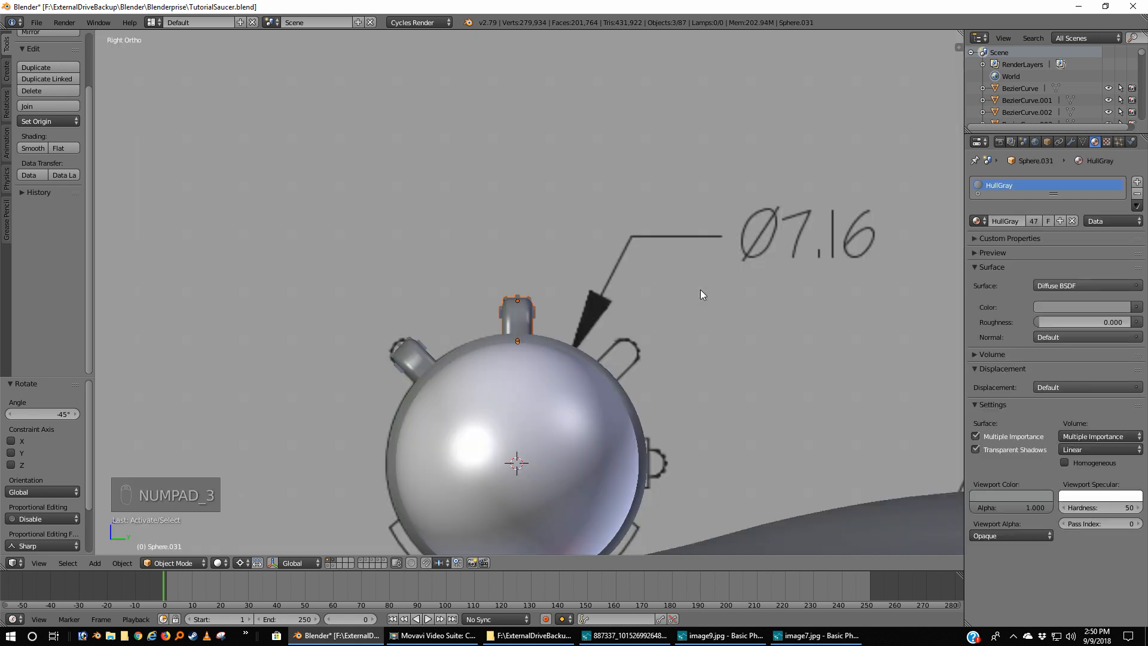
pyautogui.write('r45')
pyautogui.press('Return')
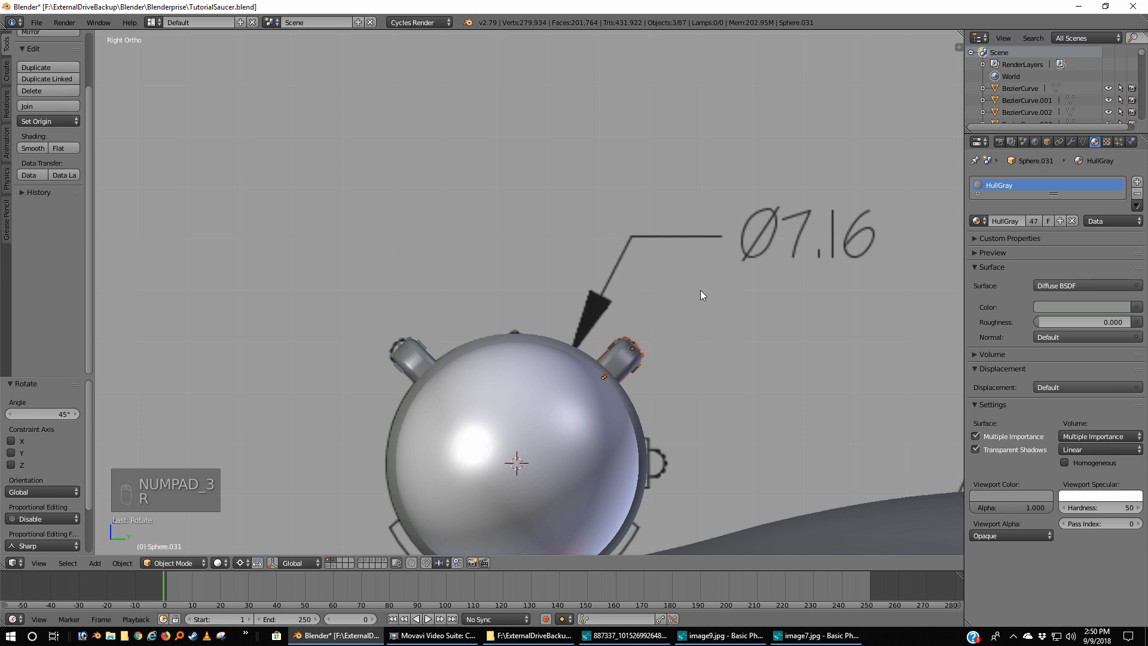
# Deselect all objects and save the Blender file
pyautogui.scroll(-2, 709, 289)
pyautogui.moveTo(686, 310); pyautogui.dragTo(642, 367, button='middle')
pyautogui.press('a')
pyautogui.scroll(-2, 737, 332)
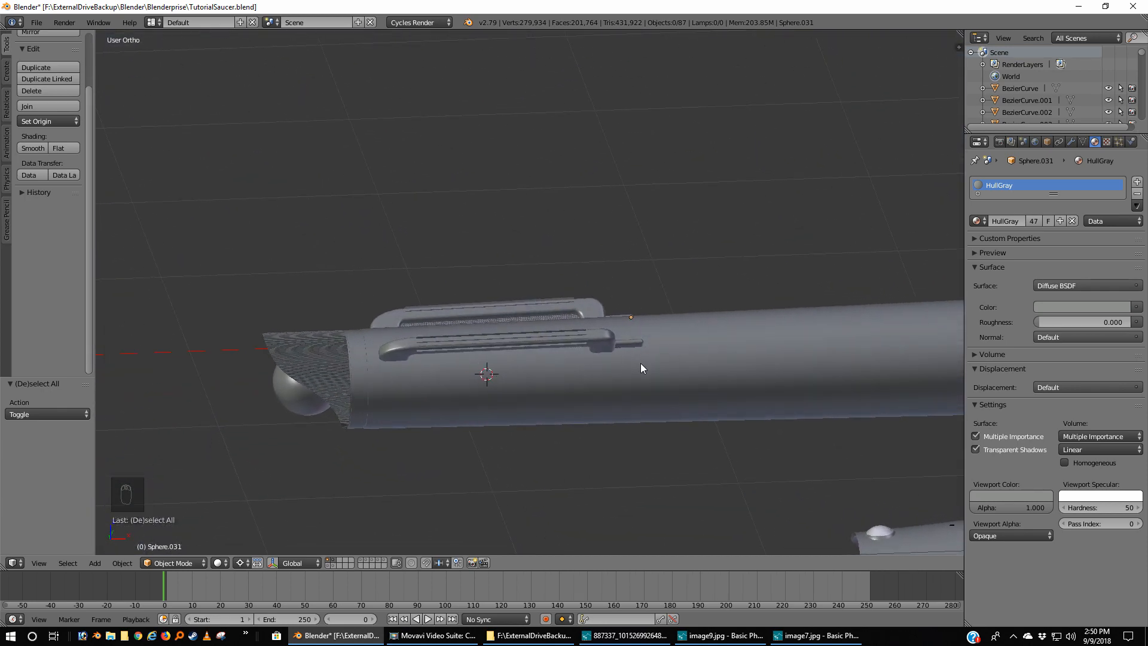
pyautogui.click(36, 22)
pyautogui.click(58, 122)
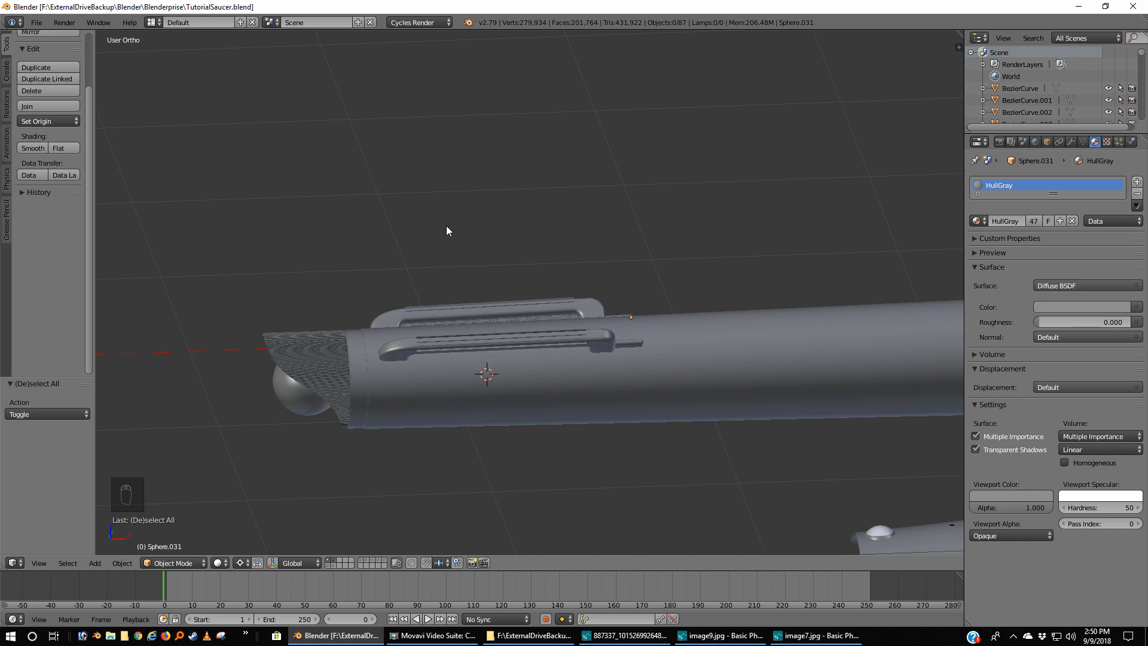
# Examine the whole nacelle against the blueprint in front view, using wireframe display and returning to solid shading
pyautogui.press('KP_1')
pyautogui.press('z')
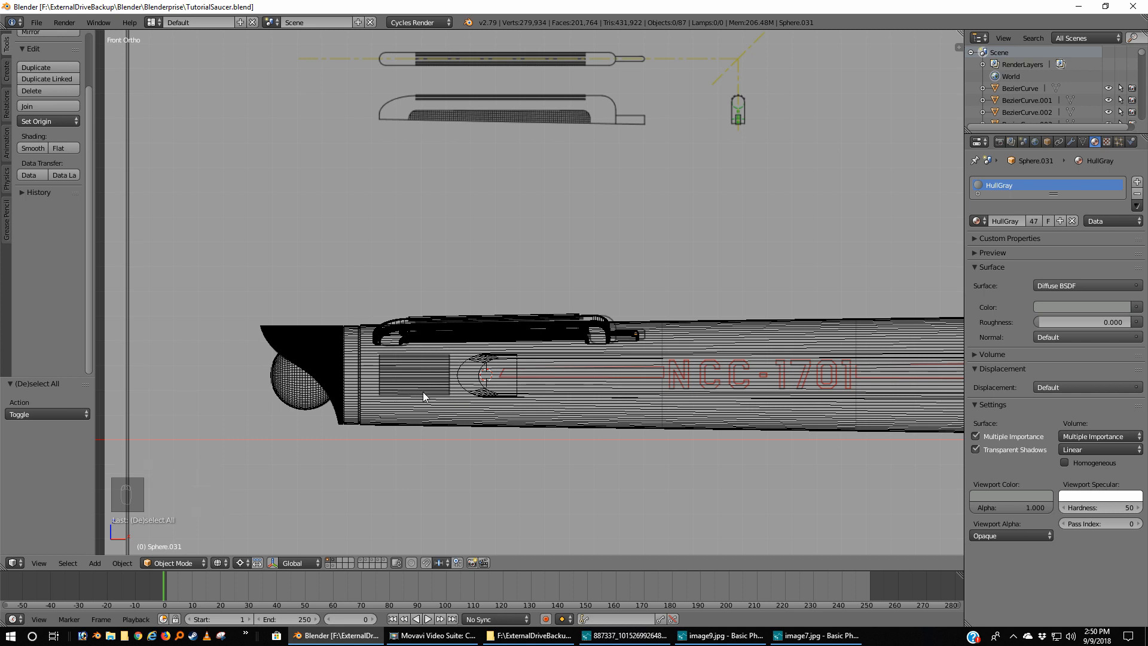
pyautogui.scroll(-3, 452, 370)
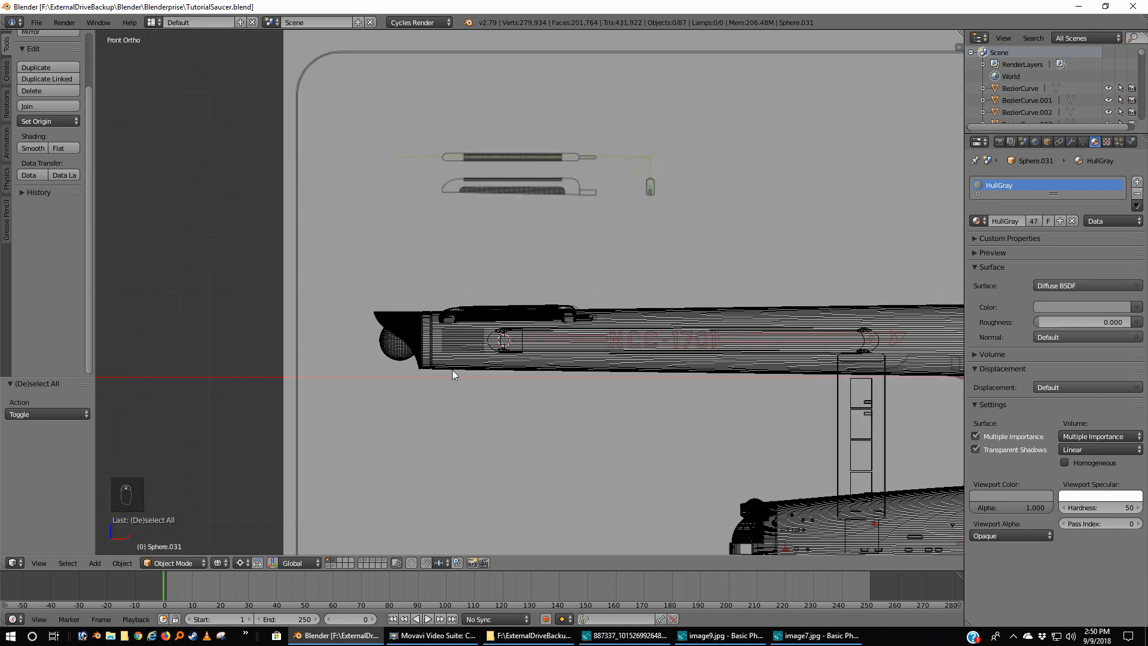
pyautogui.keyDown('shift'); pyautogui.moveTo(545, 367); pyautogui.dragTo(400, 383, button='middle'); pyautogui.keyUp('shift')
pyautogui.scroll(2, 447, 384)
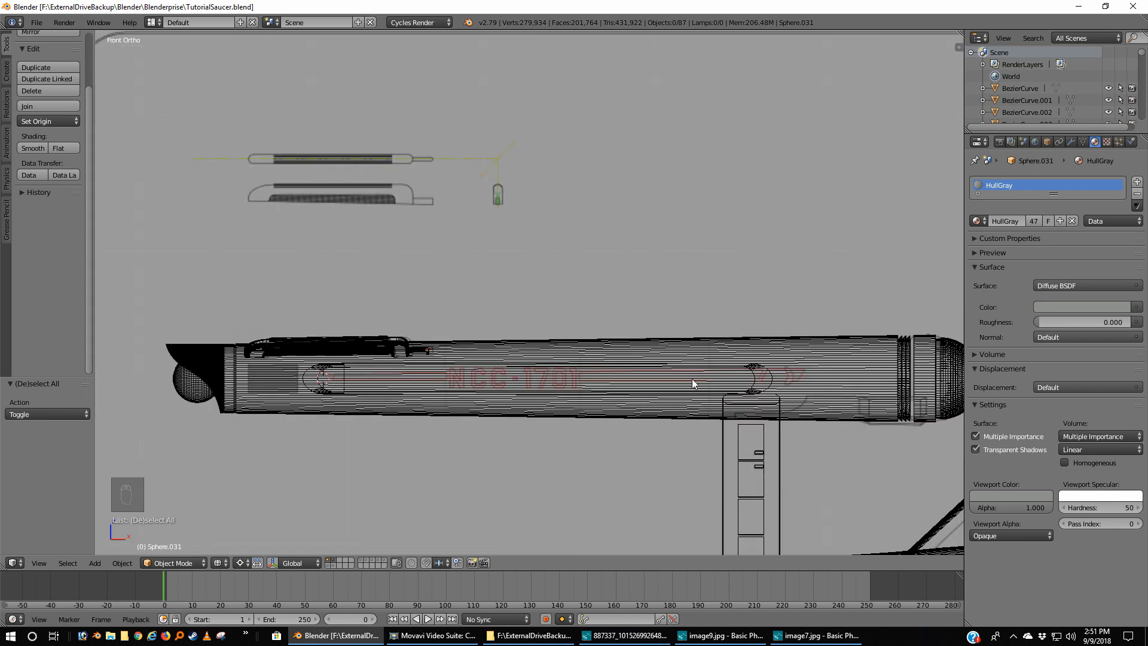
pyautogui.scroll(-1, 755, 378)
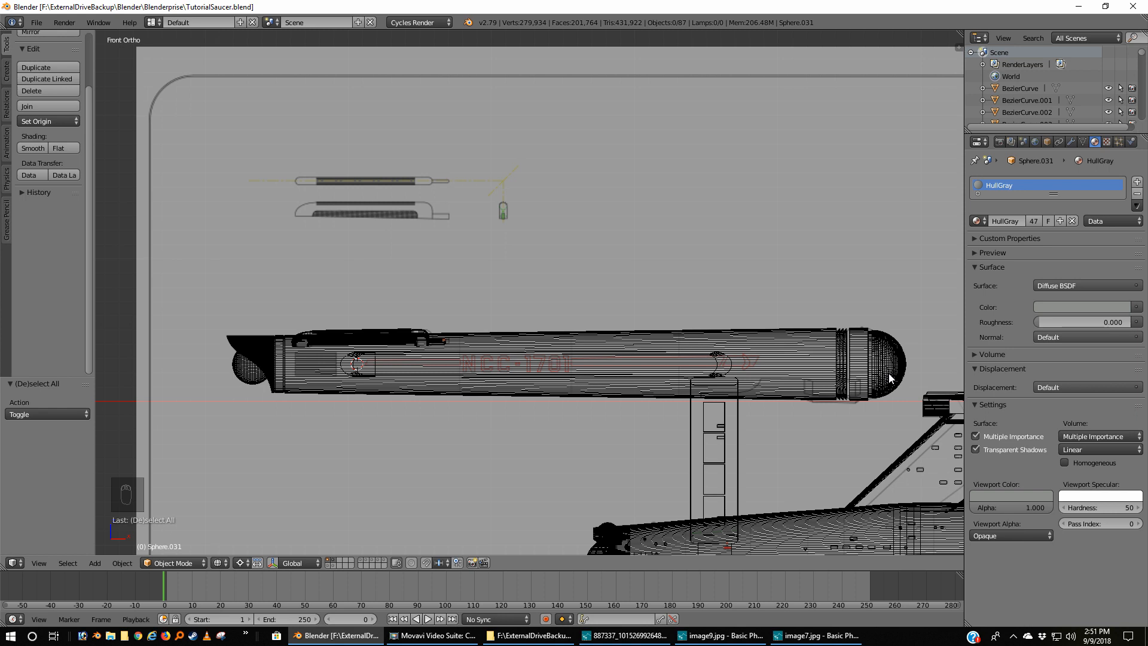
pyautogui.press('z')
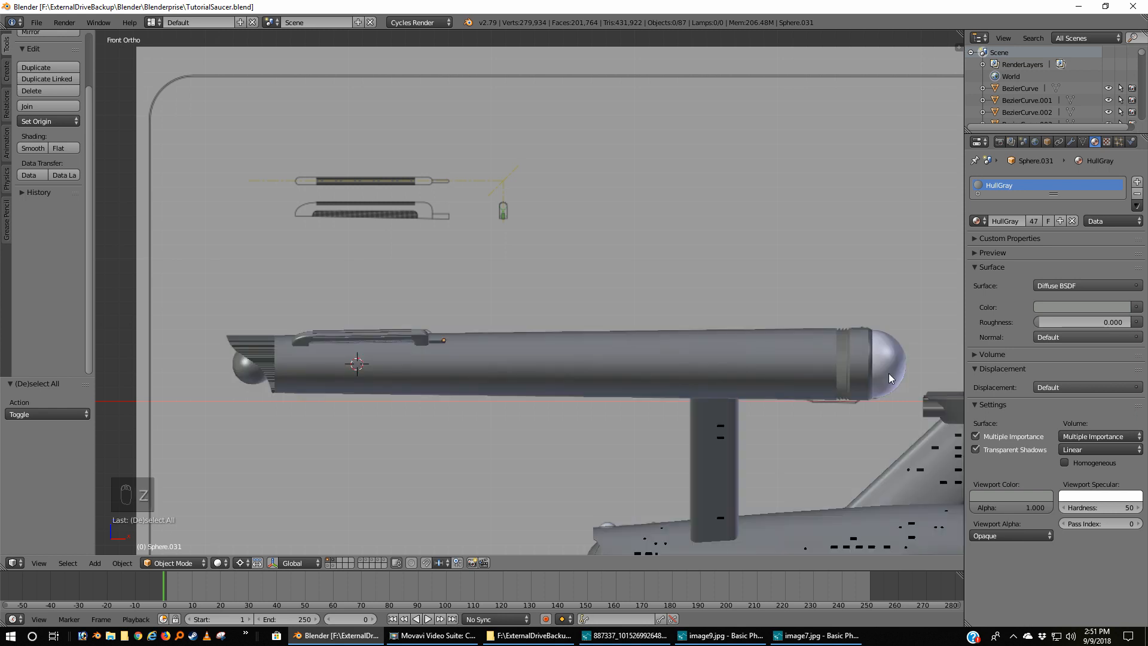